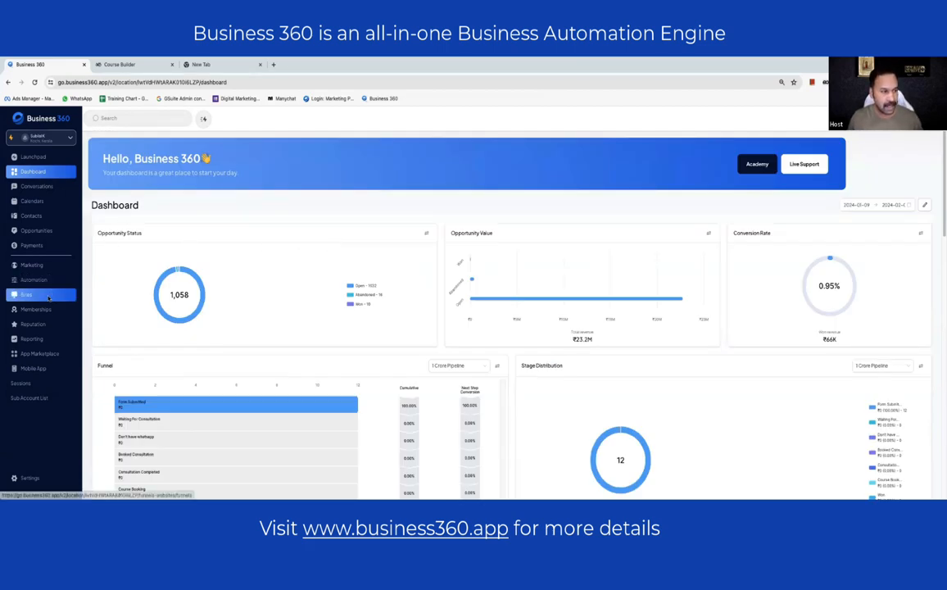
- Go to Sites and open the Websites list showing existing sites like DV Card Demo
{"action": "left_click", "coordinate": [27, 295]}
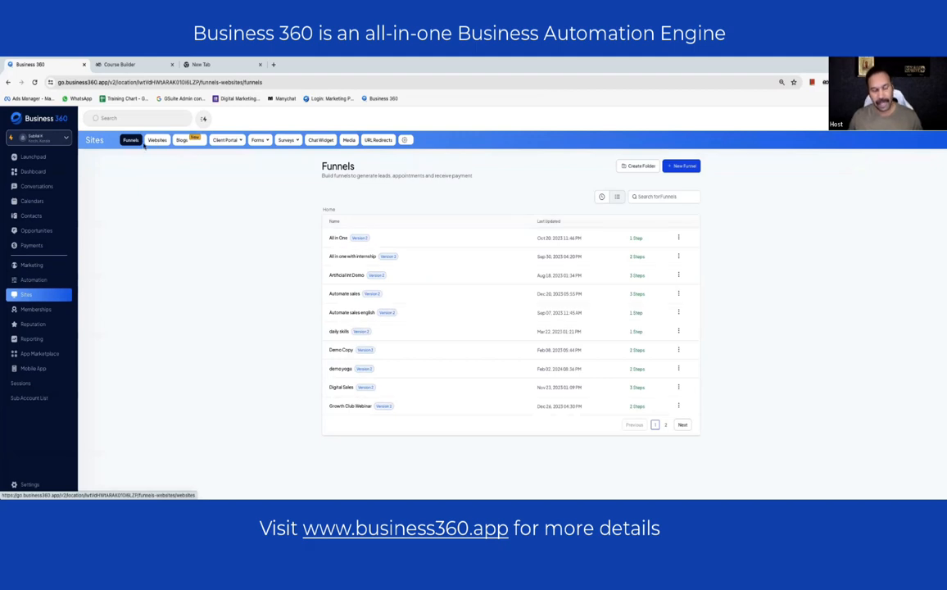
{"action": "left_click", "coordinate": [156, 141]}
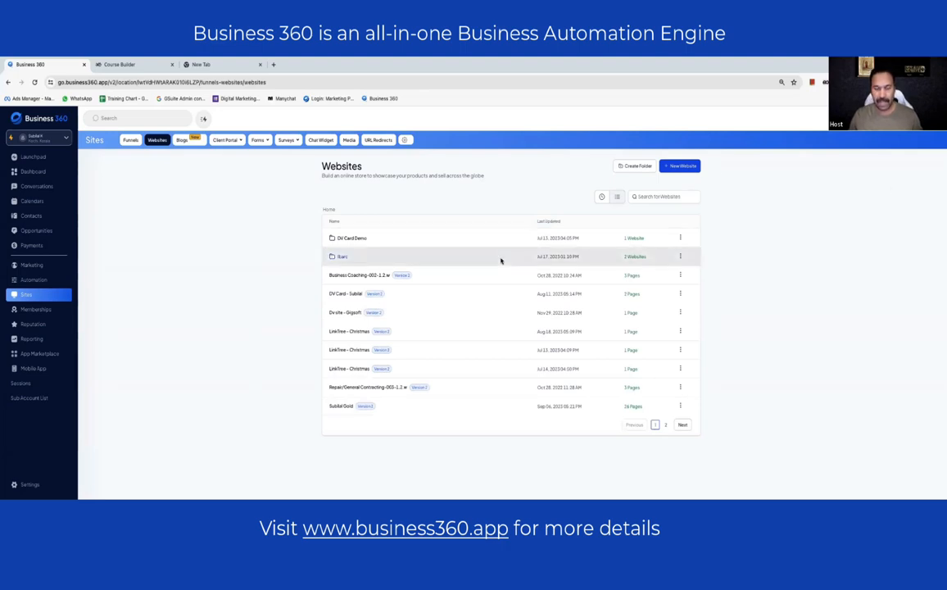
- Start a new website from a template and browse the template library
{"action": "left_click", "coordinate": [685, 166]}
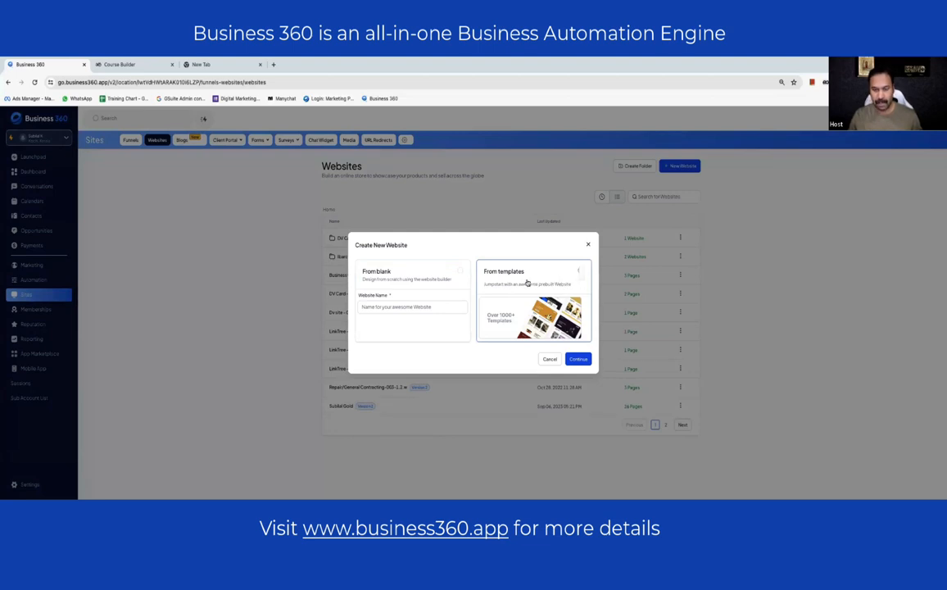
{"action": "left_click", "coordinate": [580, 360]}
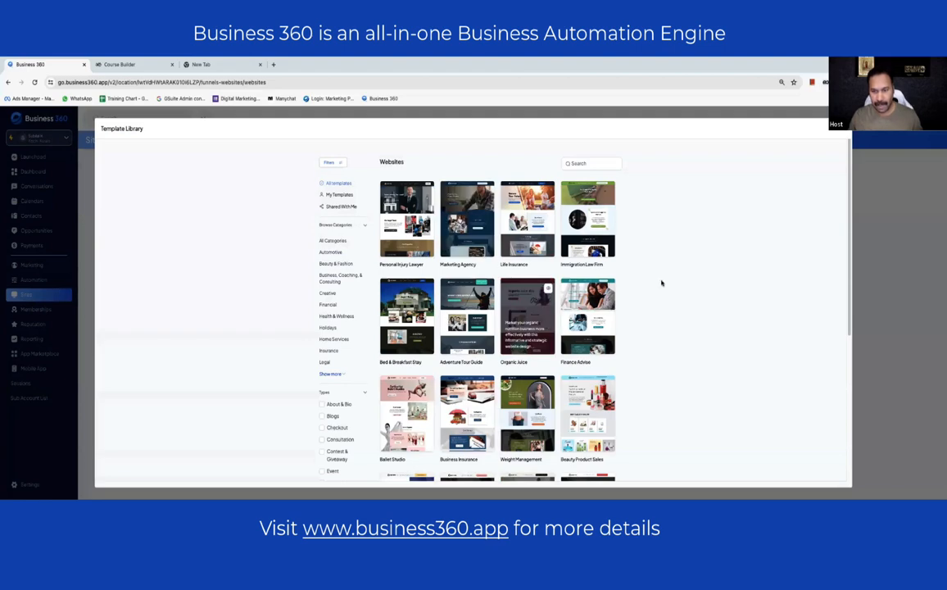
{"action": "scroll", "coordinate": [539, 277], "scroll_direction": "down", "scroll_amount": 5}
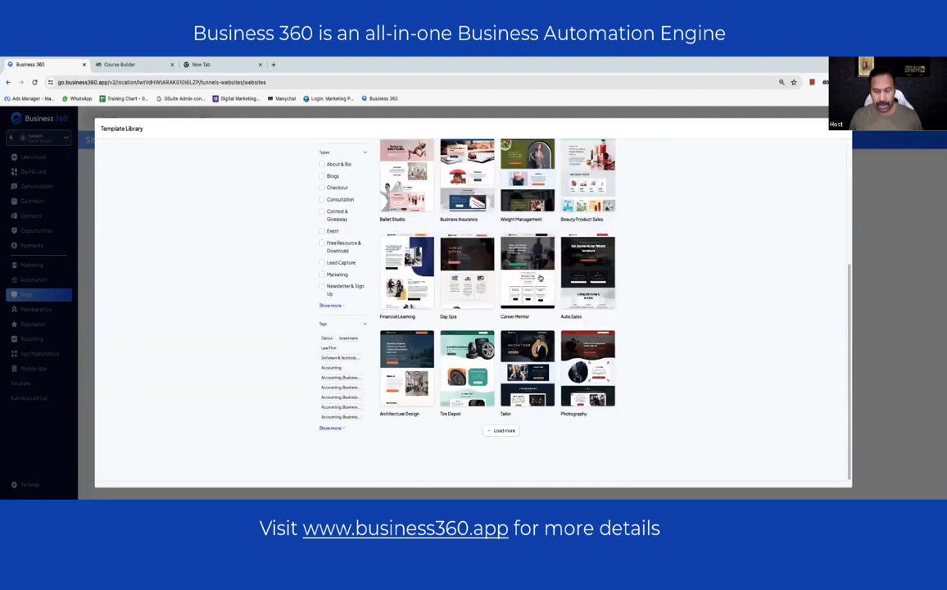
{"action": "scroll", "coordinate": [544, 289], "scroll_direction": "down", "scroll_amount": 15}
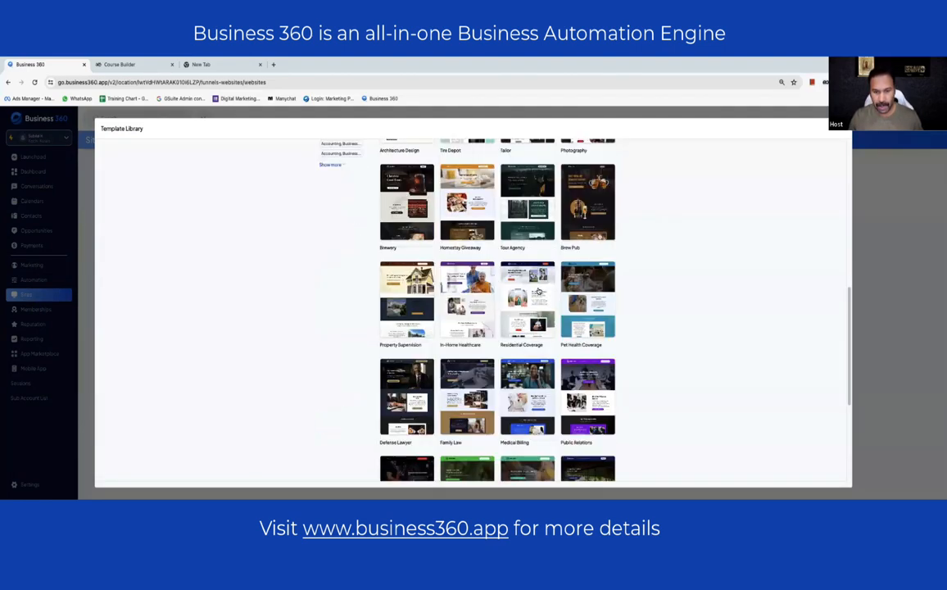
{"action": "scroll", "coordinate": [535, 288], "scroll_direction": "up", "scroll_amount": 20}
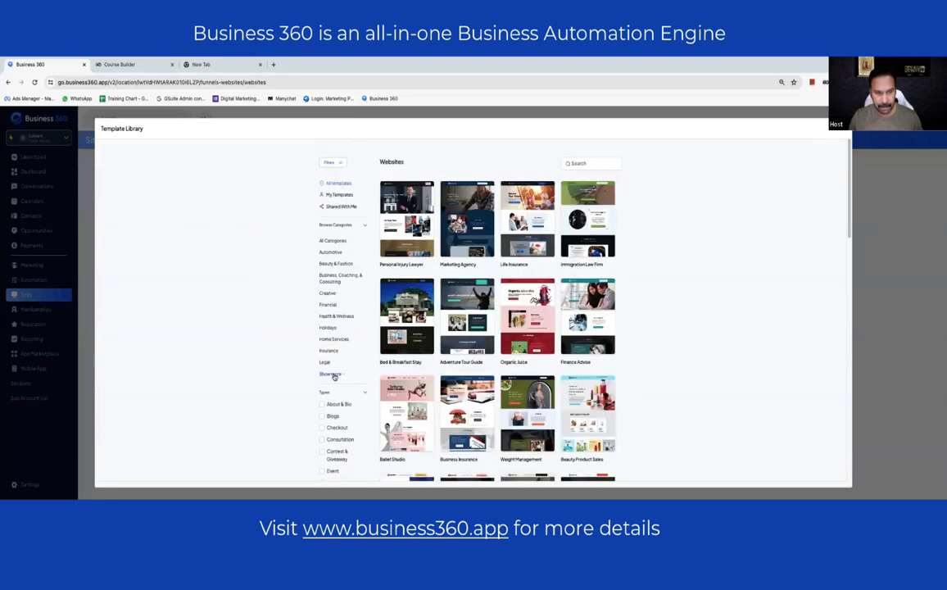
{"action": "scroll", "coordinate": [353, 343], "scroll_direction": "down", "scroll_amount": 5}
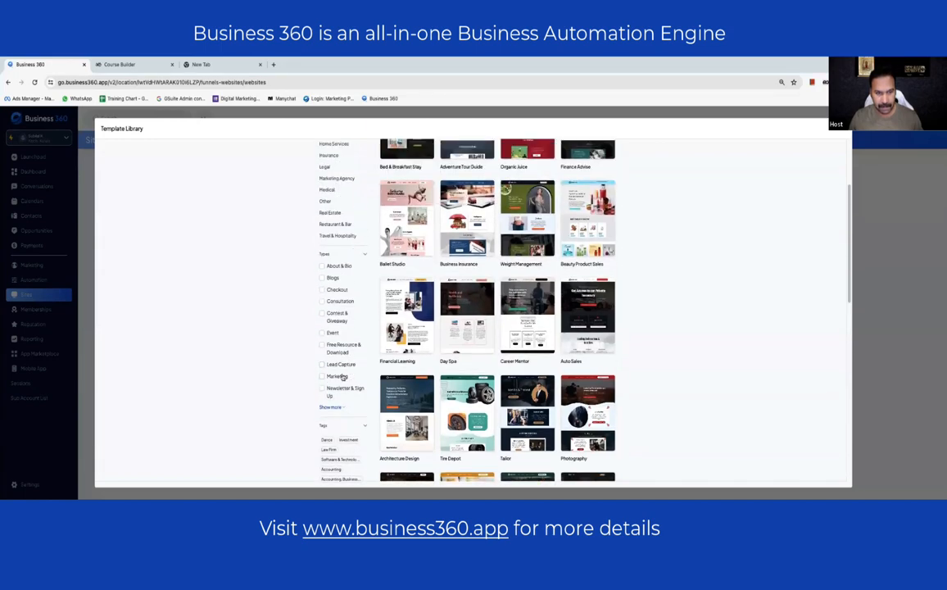
- Filter templates to Marketing and preview the SEO & Digital Marketing Consultant template
{"action": "left_click", "coordinate": [343, 377]}
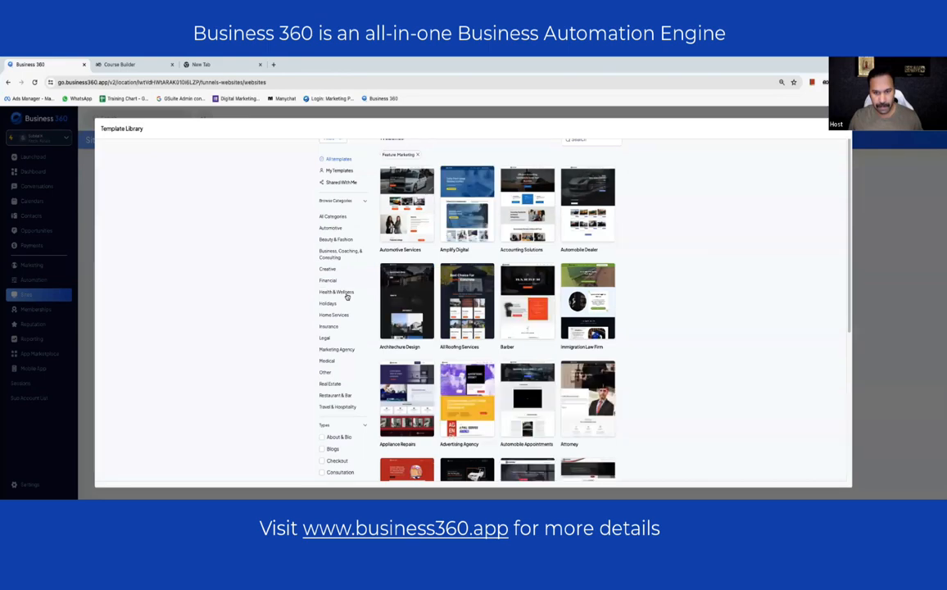
{"action": "scroll", "coordinate": [346, 297], "scroll_direction": "down", "scroll_amount": 5}
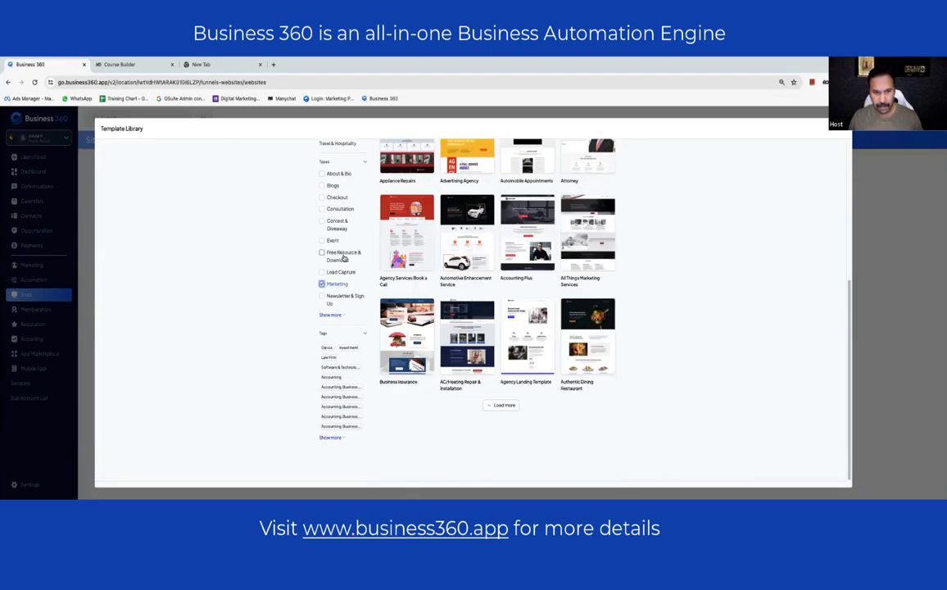
{"action": "scroll", "coordinate": [340, 246], "scroll_direction": "up", "scroll_amount": 3}
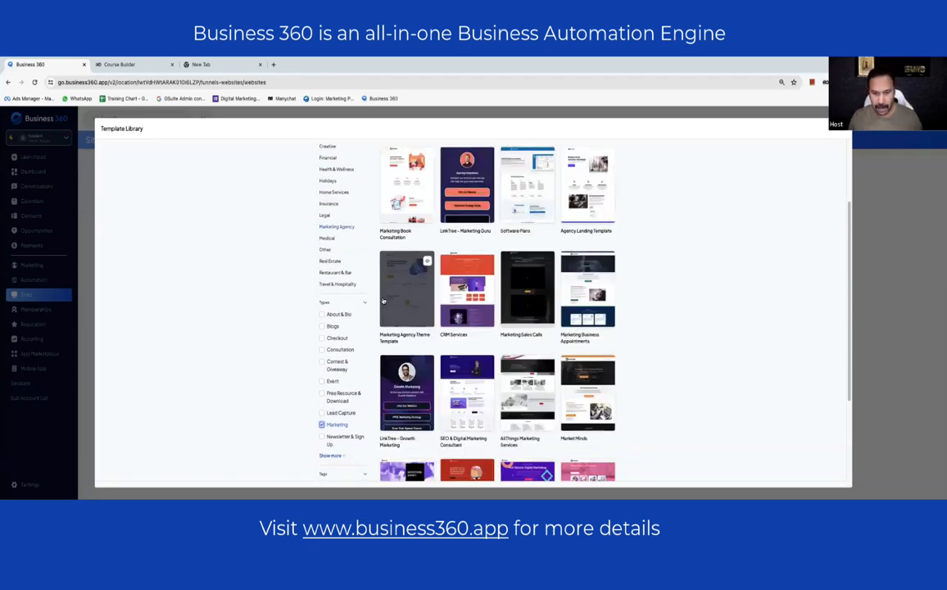
{"action": "scroll", "coordinate": [590, 348], "scroll_direction": "down", "scroll_amount": 3}
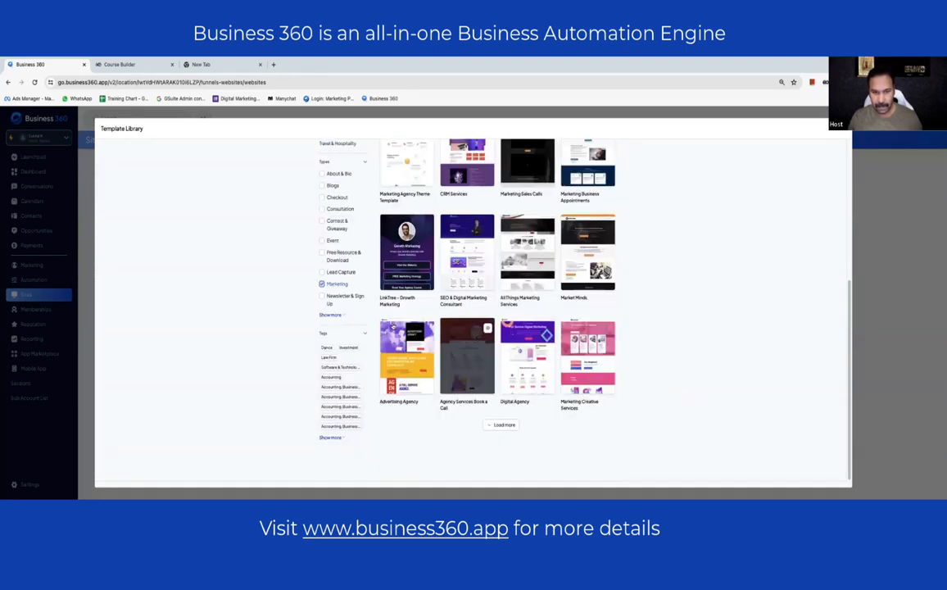
{"action": "mouse_move", "coordinate": [391, 327]}
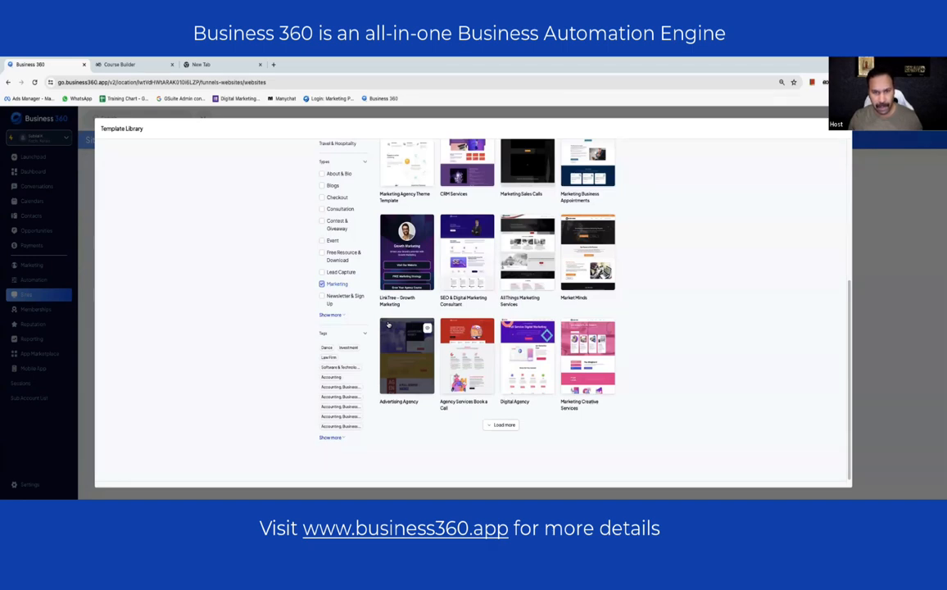
{"action": "left_click", "coordinate": [487, 226]}
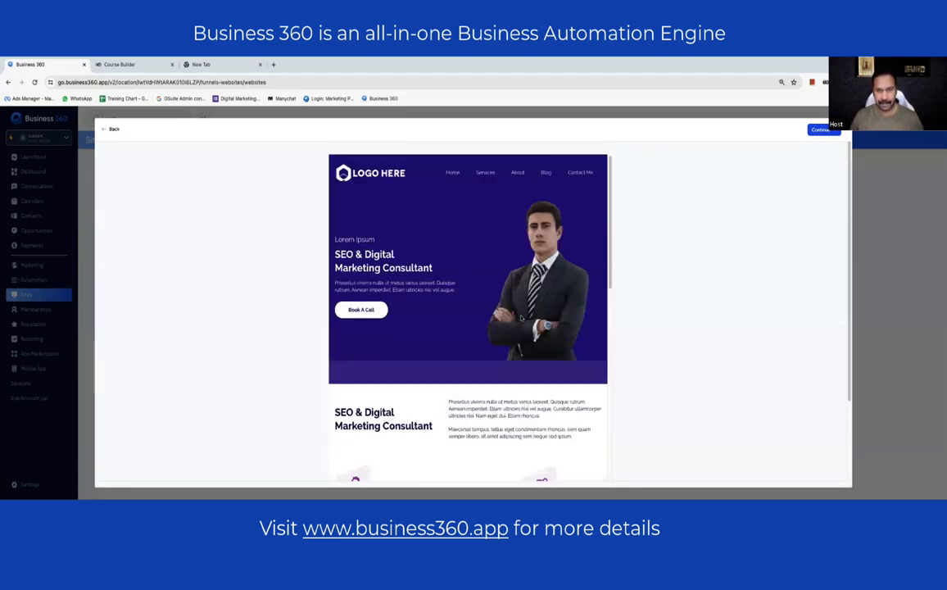
- Look over the SEO & Digital Marketing Consultant preview and add it as website Agency - 200040
{"action": "scroll", "coordinate": [521, 318], "scroll_direction": "down", "scroll_amount": 10}
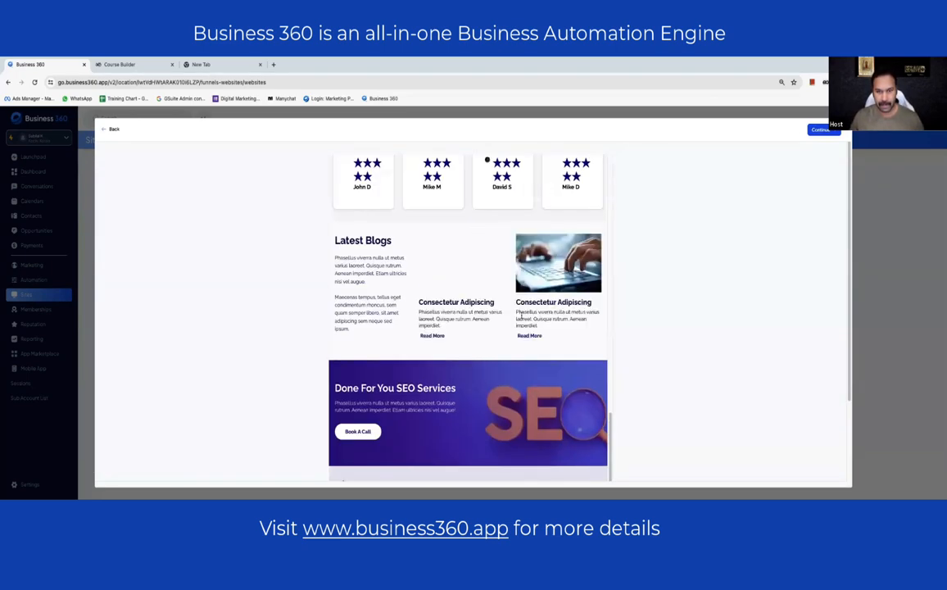
{"action": "scroll", "coordinate": [521, 316], "scroll_direction": "up", "scroll_amount": 10}
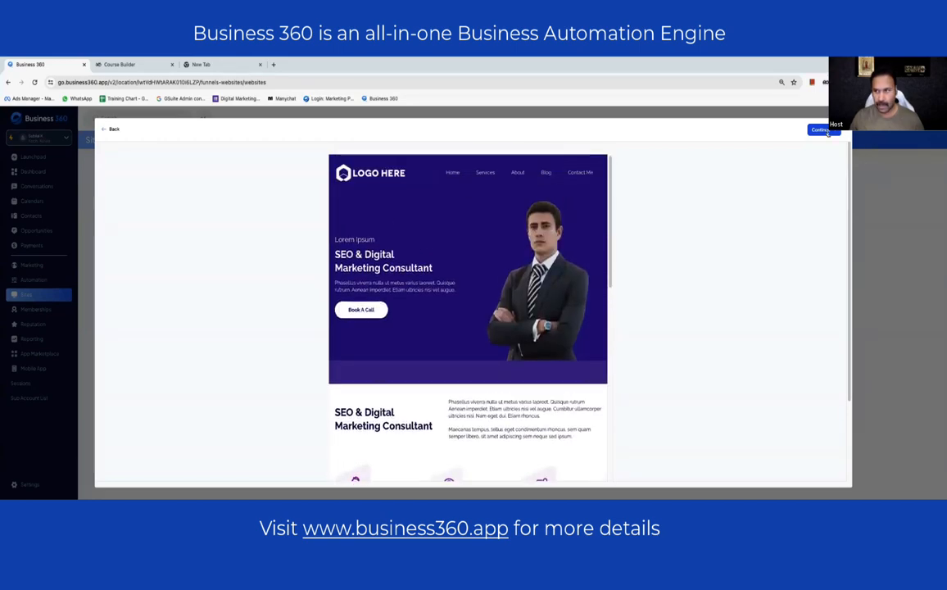
{"action": "left_click", "coordinate": [822, 129]}
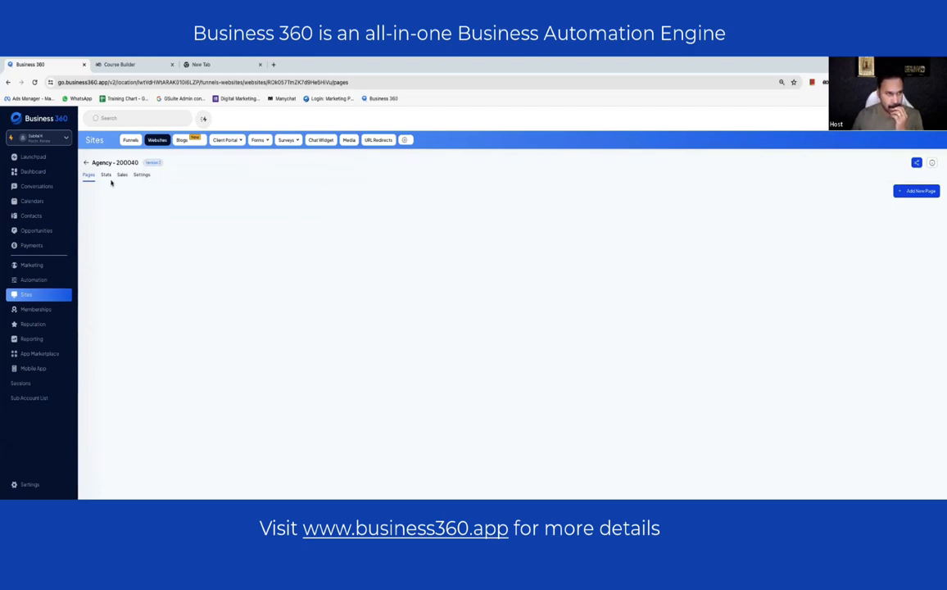
- Rename the website to 'demo website design' with path '/home', save, and list its pages
{"action": "left_click", "coordinate": [149, 176]}
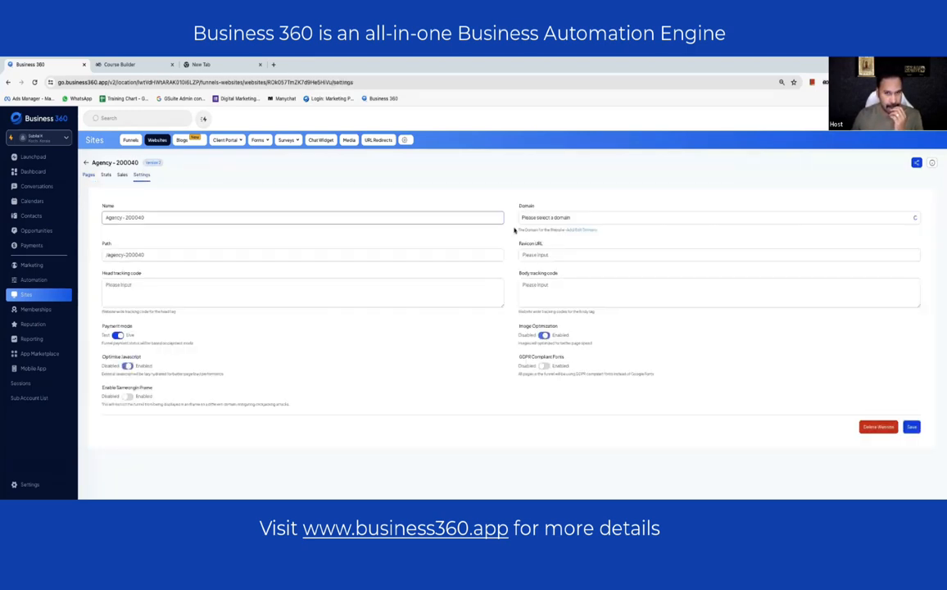
{"action": "left_click_drag", "start_coordinate": [146, 217], "coordinate": [65, 207]}
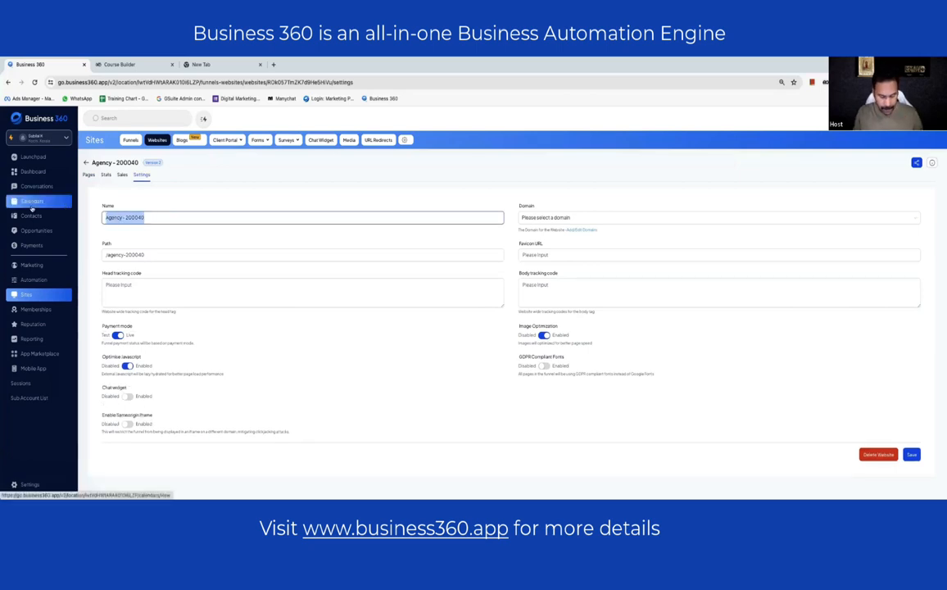
{"action": "type", "text": "demo website design"}
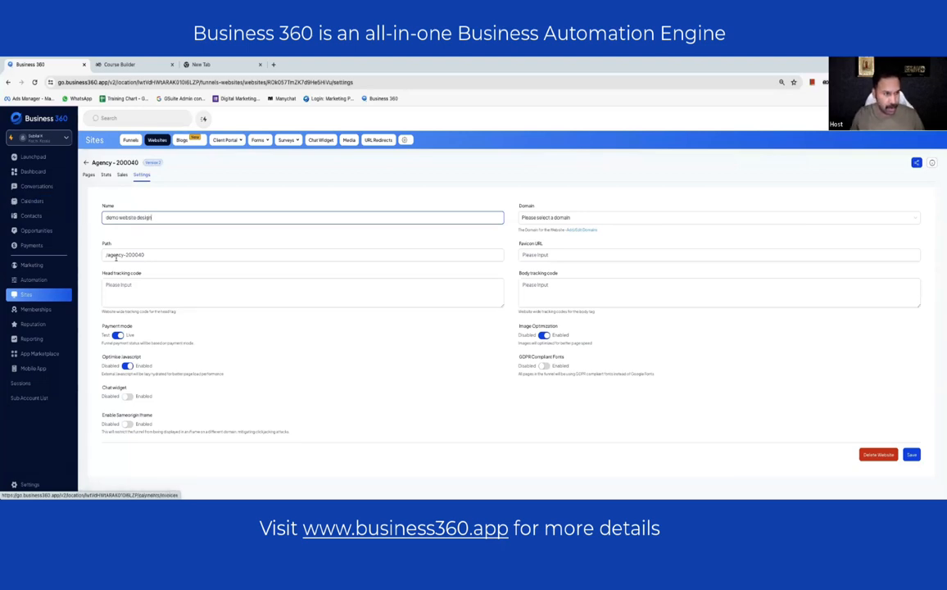
{"action": "left_click_drag", "start_coordinate": [107, 255], "coordinate": [206, 258]}
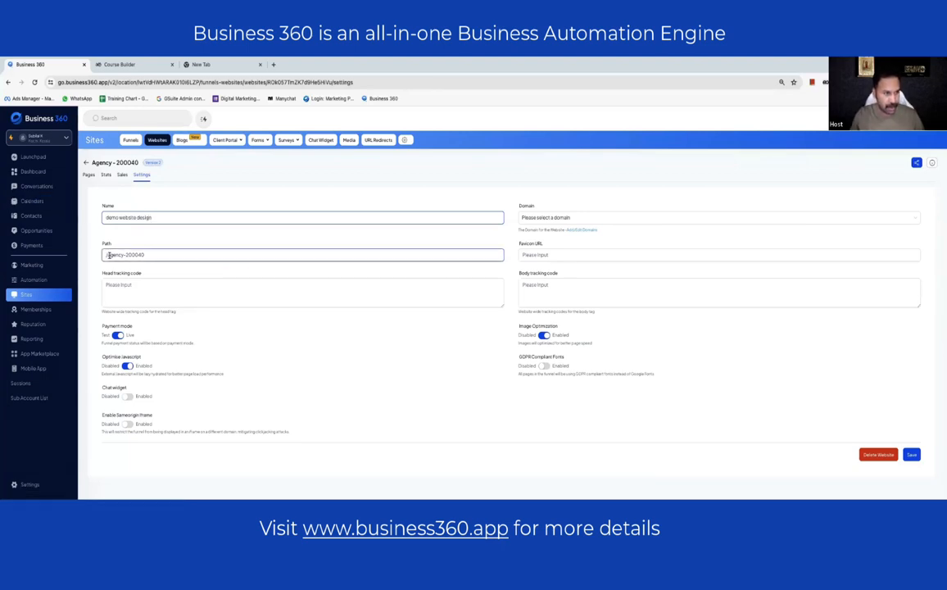
{"action": "type", "text": "hom"}
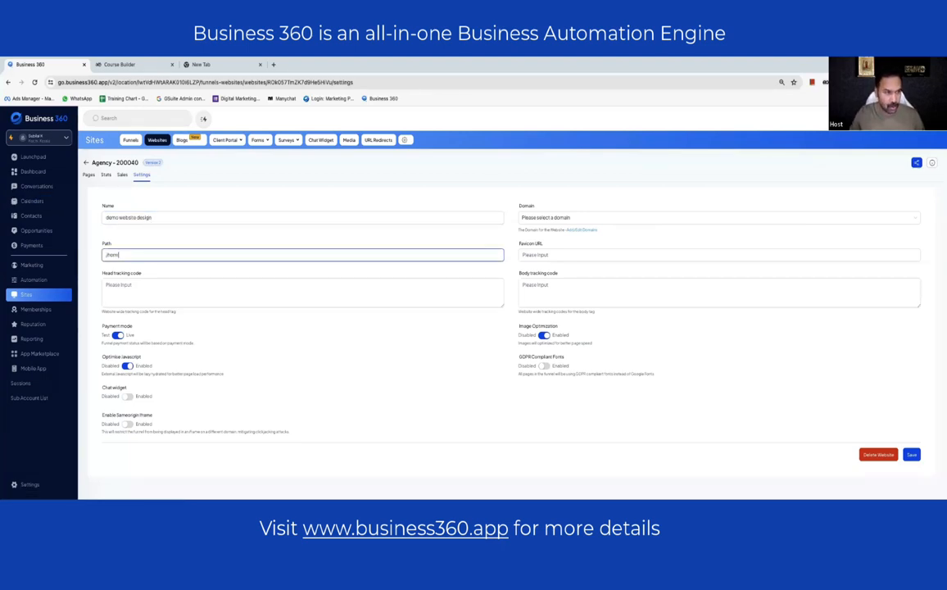
{"action": "type", "text": "e"}
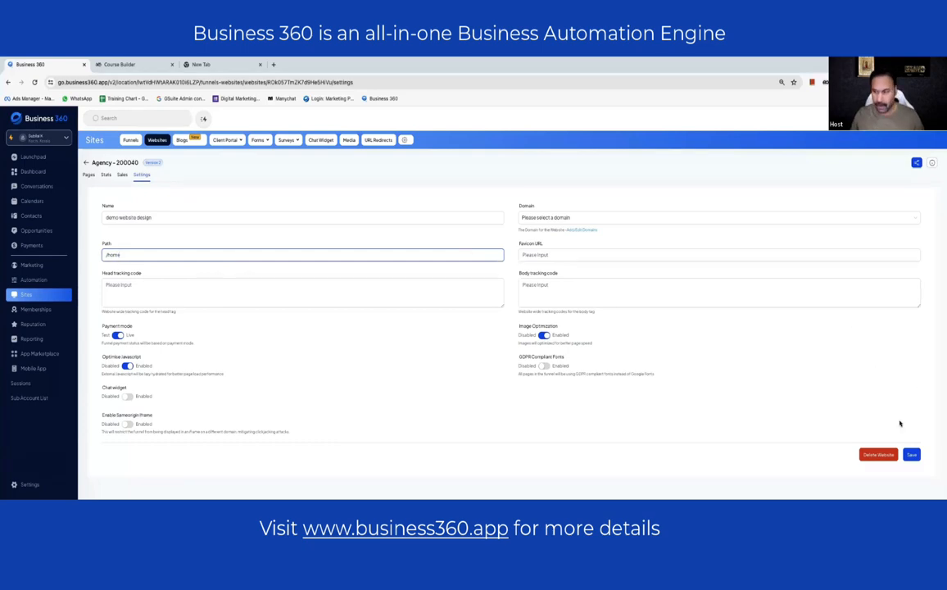
{"action": "left_click", "coordinate": [911, 454]}
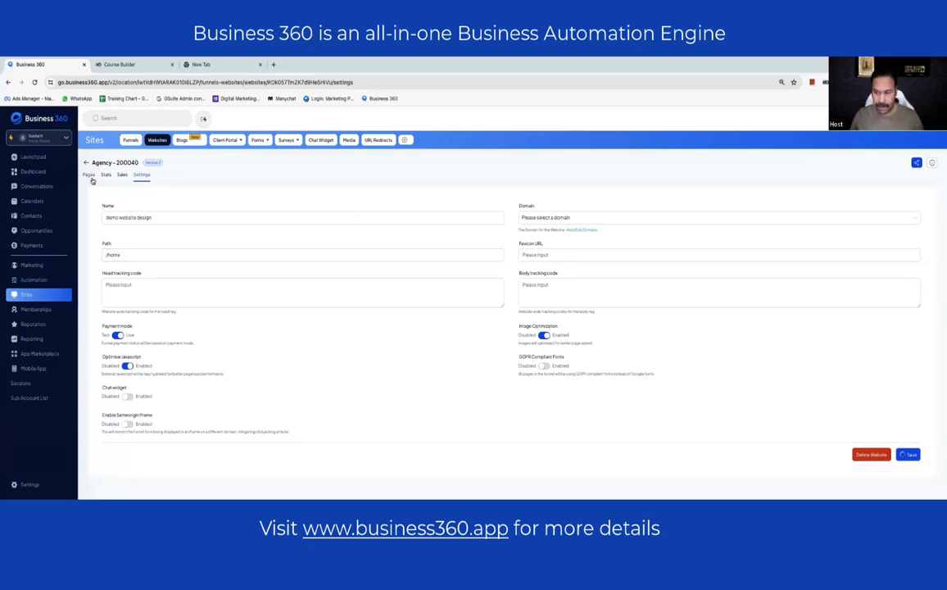
{"action": "left_click", "coordinate": [91, 177]}
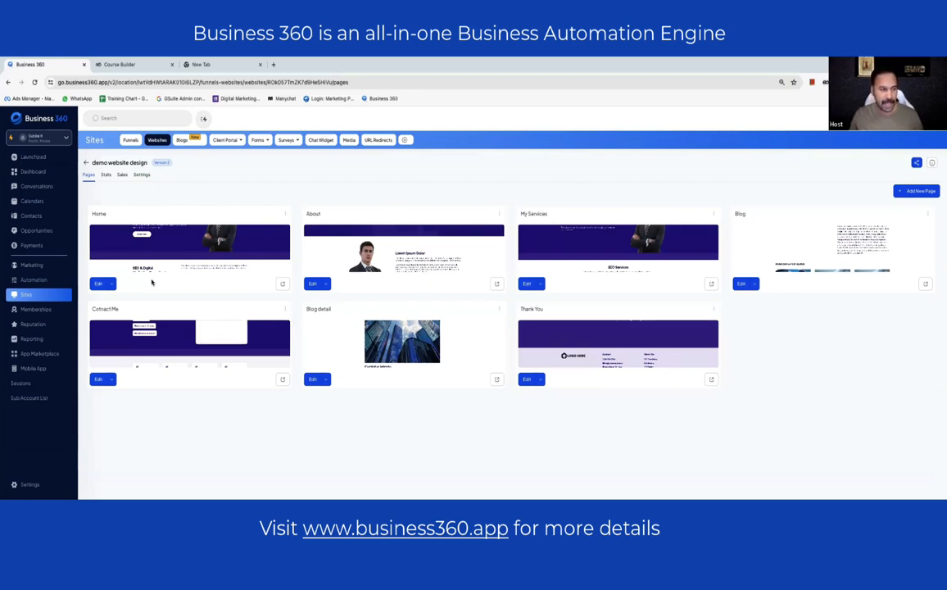
- Open the Home page editor in a new tab and preview the live Home page in its own window
{"action": "left_click", "coordinate": [112, 284]}
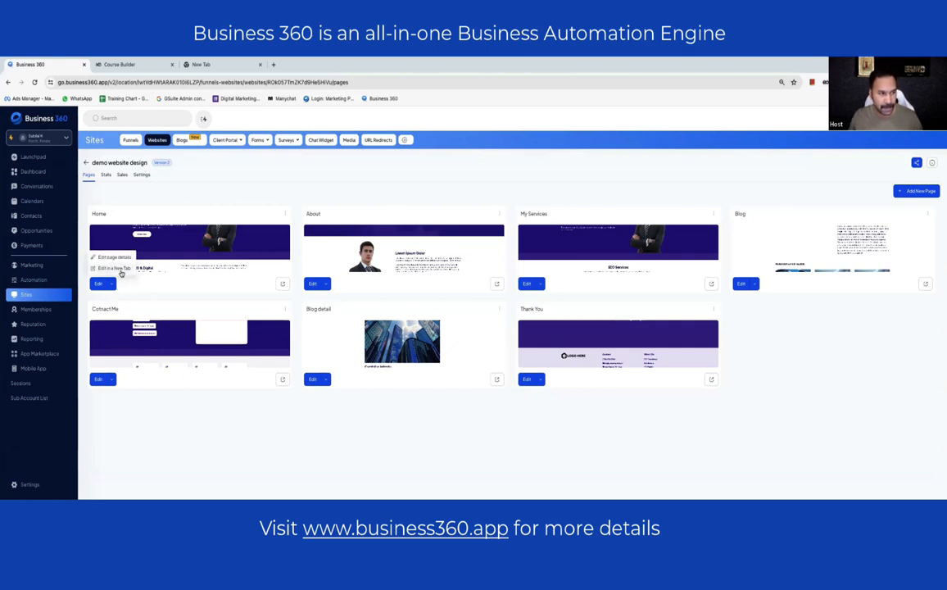
{"action": "left_click", "coordinate": [121, 273]}
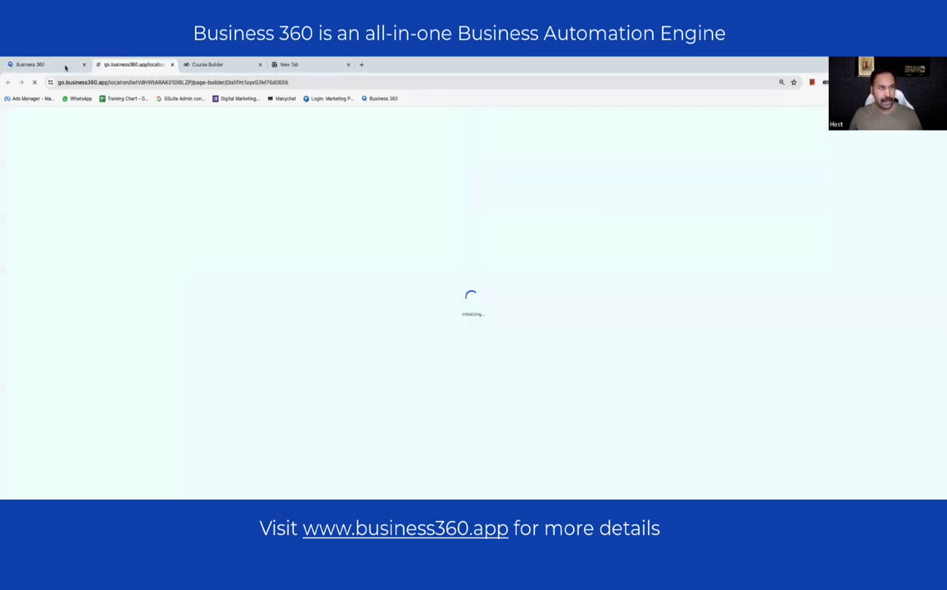
{"action": "left_click", "coordinate": [65, 66]}
{"action": "left_click", "coordinate": [283, 283]}
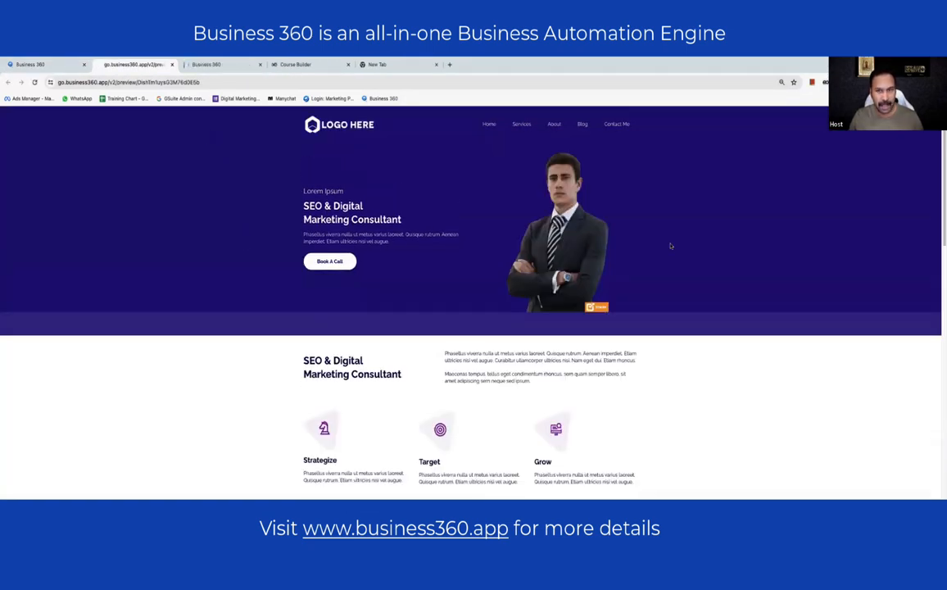
{"action": "scroll", "coordinate": [661, 217], "scroll_direction": "down", "scroll_amount": 10}
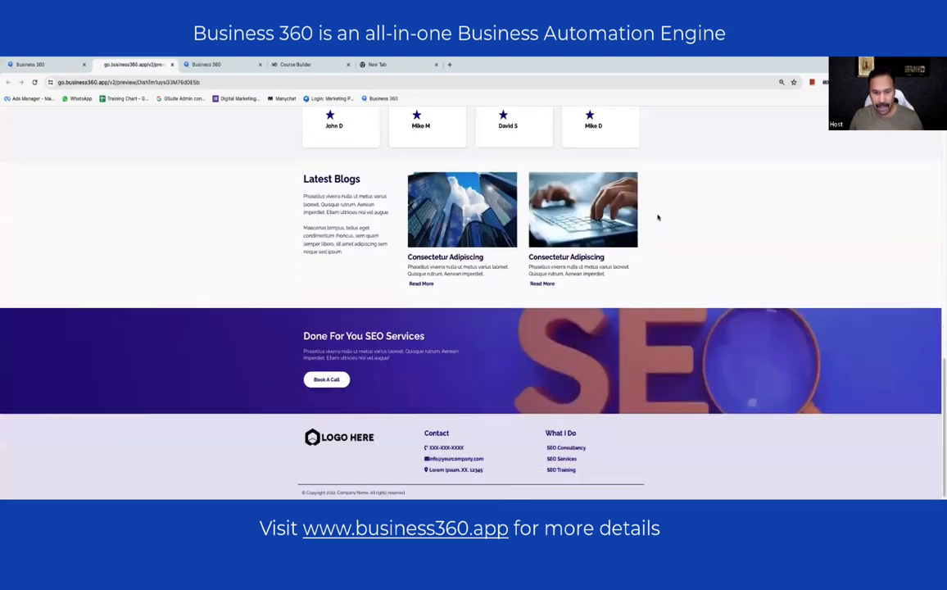
{"action": "scroll", "coordinate": [657, 215], "scroll_direction": "up", "scroll_amount": 15}
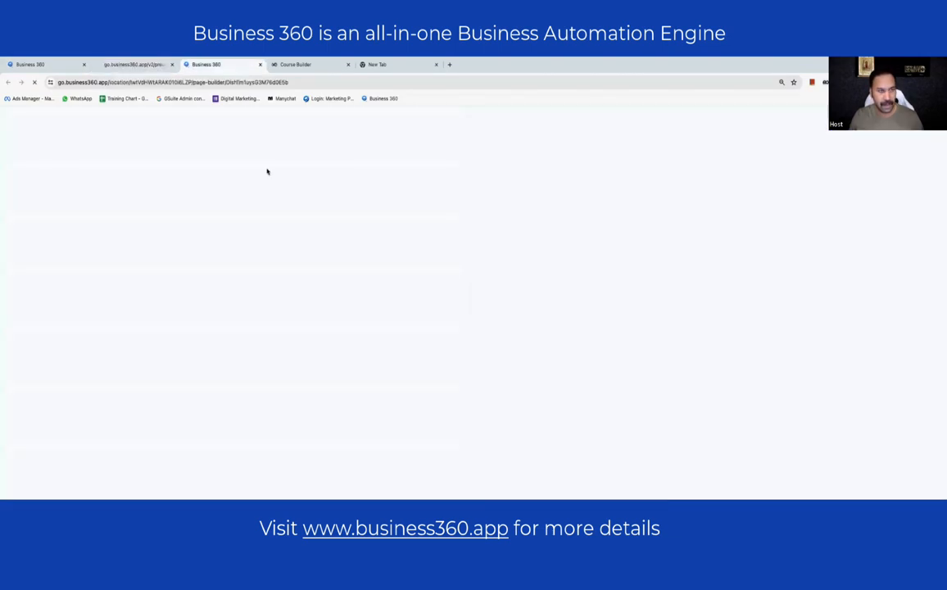
{"action": "left_click_drag", "start_coordinate": [139, 64], "coordinate": [223, 66]}
{"action": "left_click", "coordinate": [133, 65]}
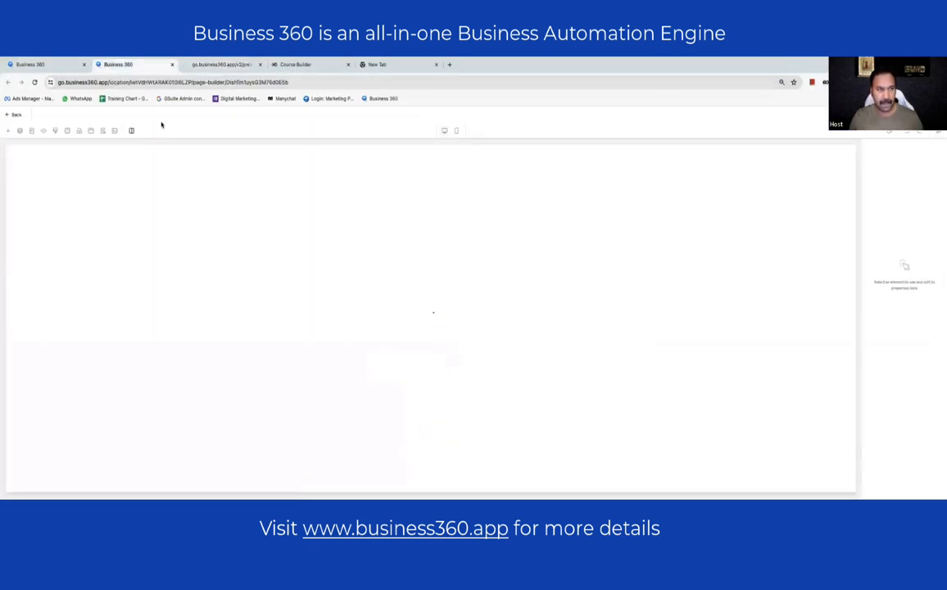
{"action": "left_click", "coordinate": [209, 65]}
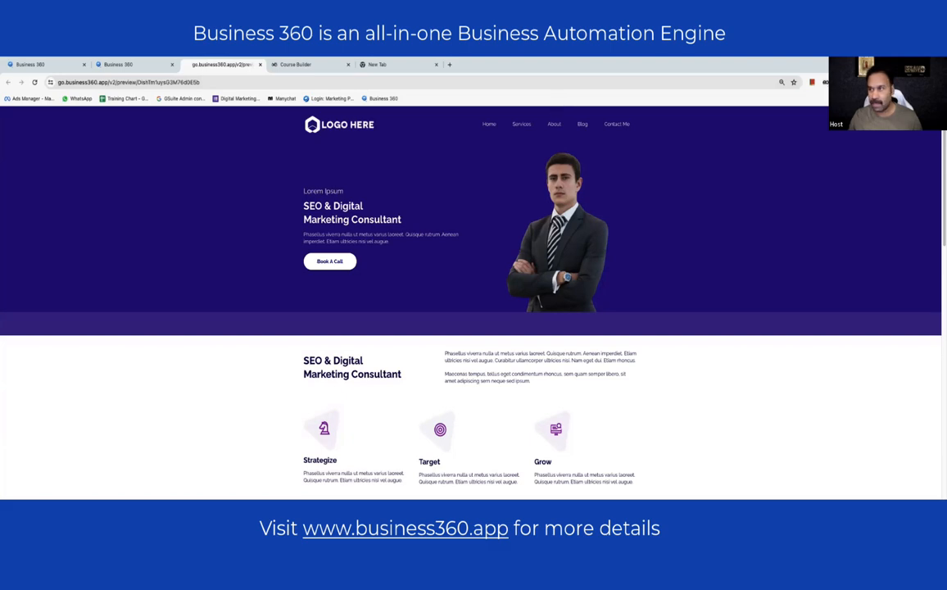
- Zoom the site preview in two steps with Chrome's Zoom +, then switch to Canva
{"action": "left_click", "coordinate": [937, 81]}
{"action": "left_click", "coordinate": [919, 234]}
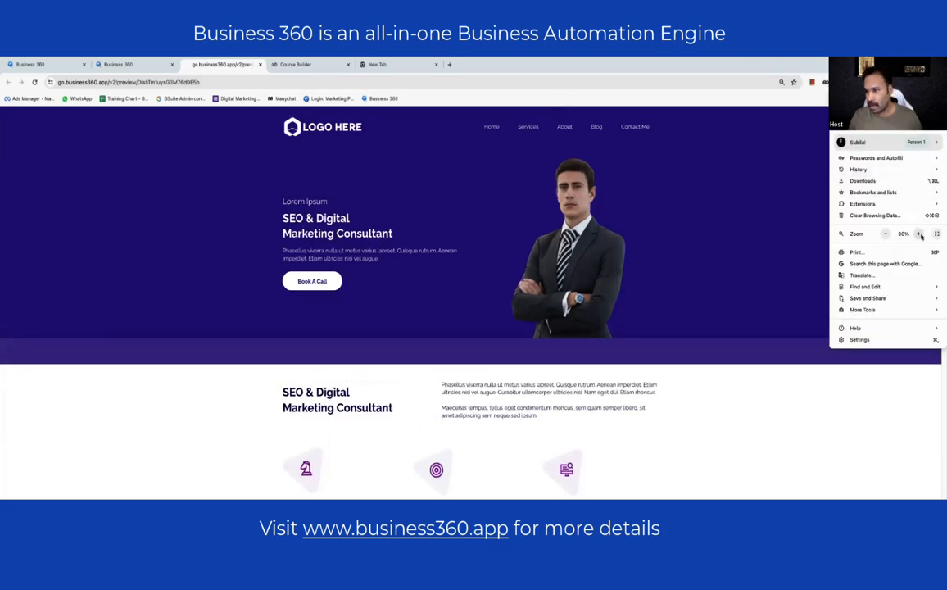
{"action": "left_click", "coordinate": [919, 234]}
{"action": "left_click", "coordinate": [417, 185]}
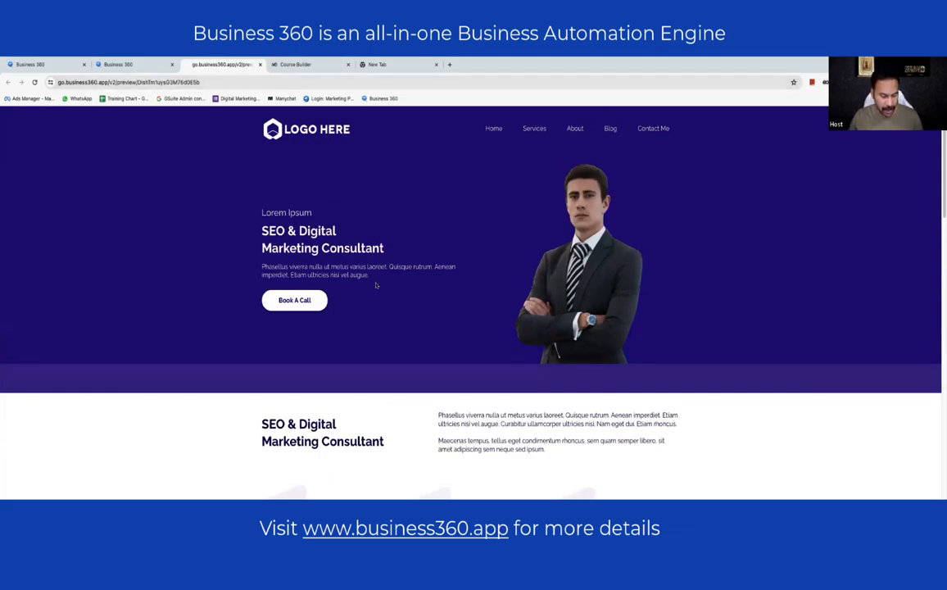
{"action": "key", "text": "super+Tab"}
{"action": "key", "text": "super+Tab"}
{"action": "key", "text": "super+Tab"}
{"action": "key", "text": "super+Tab"}
{"action": "key", "text": "super+Tab"}
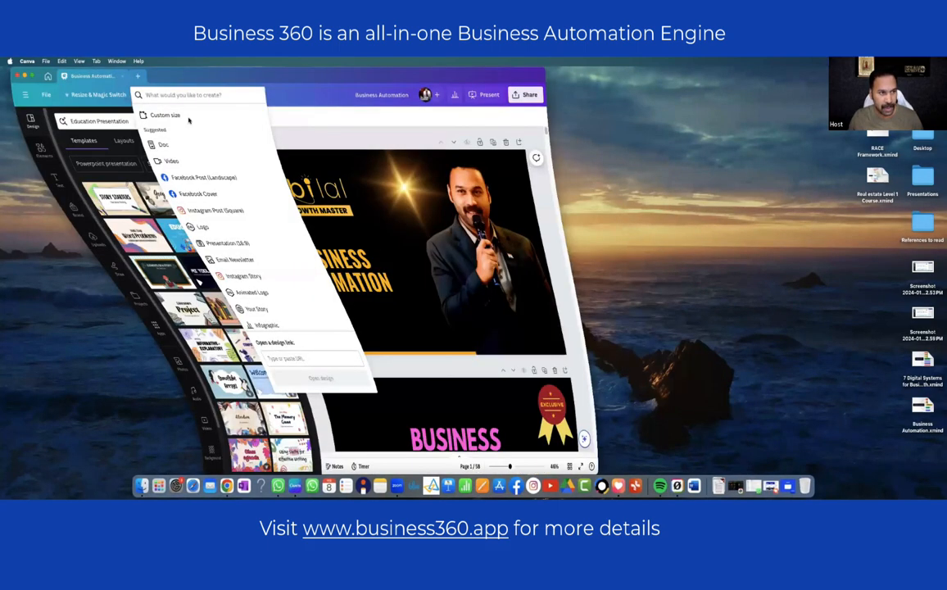
- Create a new custom-size Canva design of 400 × 85 px
{"action": "left_click", "coordinate": [156, 116]}
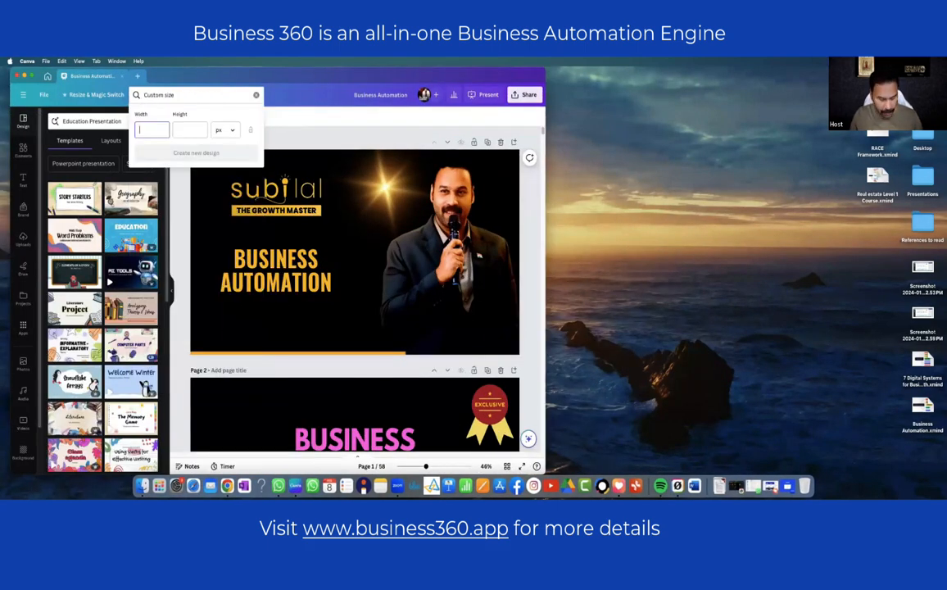
{"action": "type", "text": "400"}
{"action": "key", "text": "Tab"}
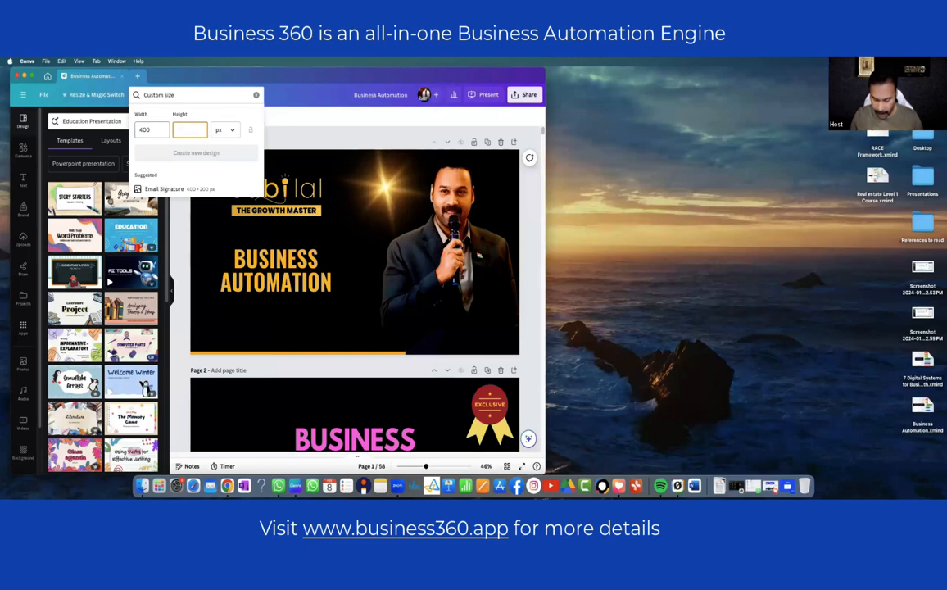
{"action": "type", "text": "400"}
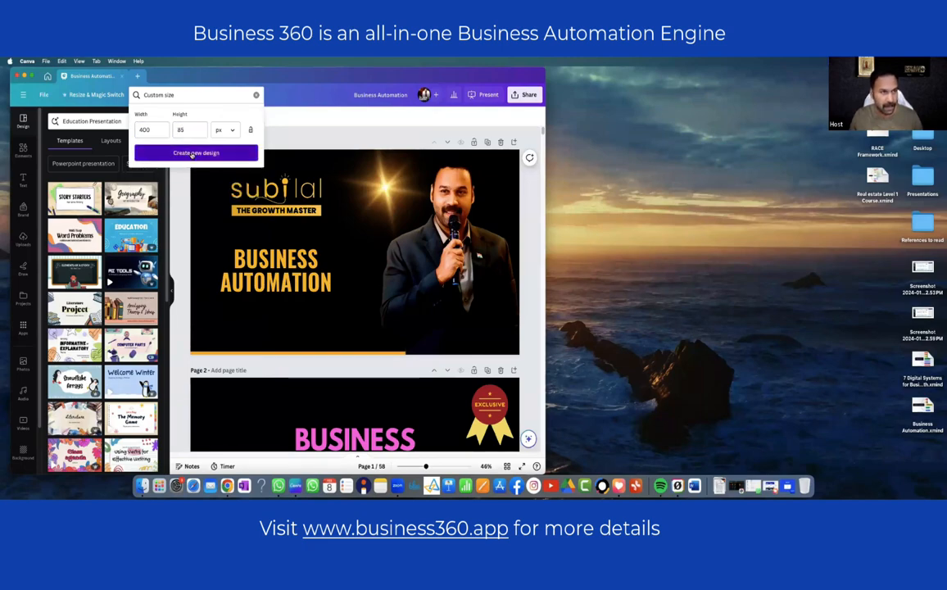
{"action": "left_click", "coordinate": [201, 152]}
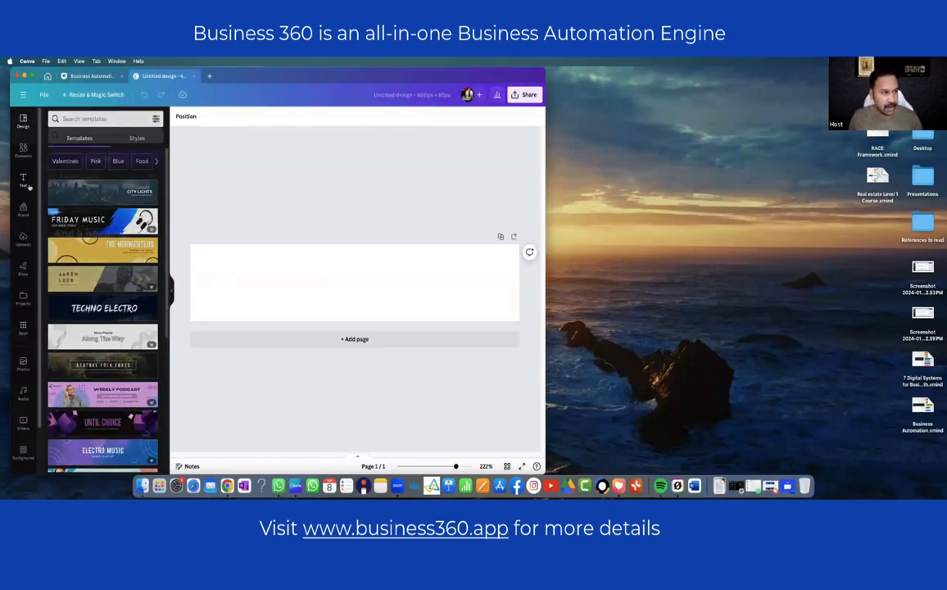
- Add a heading with the person's name in uppercase, moved left and enlarged to fill the page
{"action": "left_click", "coordinate": [23, 180]}
{"action": "left_click", "coordinate": [90, 219]}
{"action": "type", "text": "Subilal"}
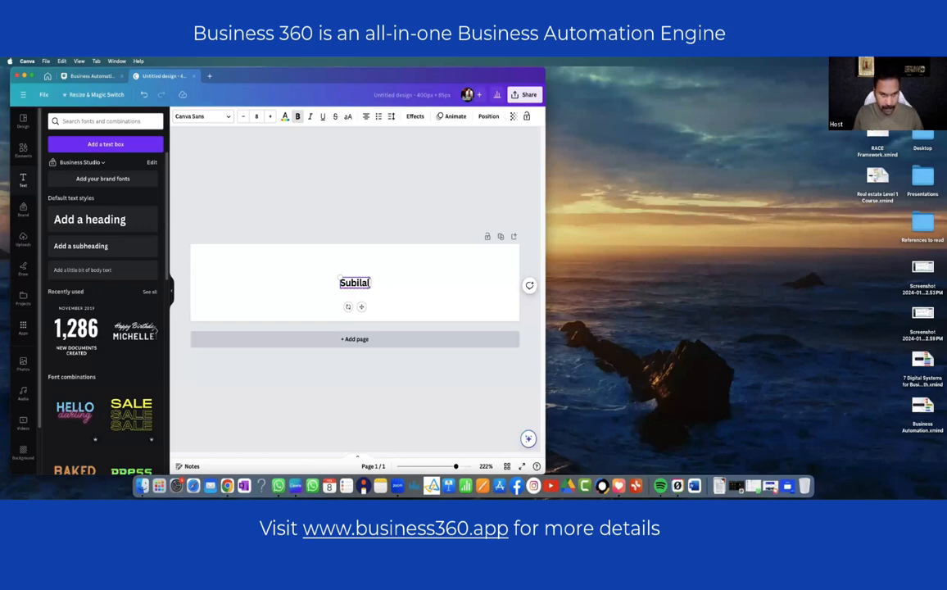
{"action": "type", "text": " K"}
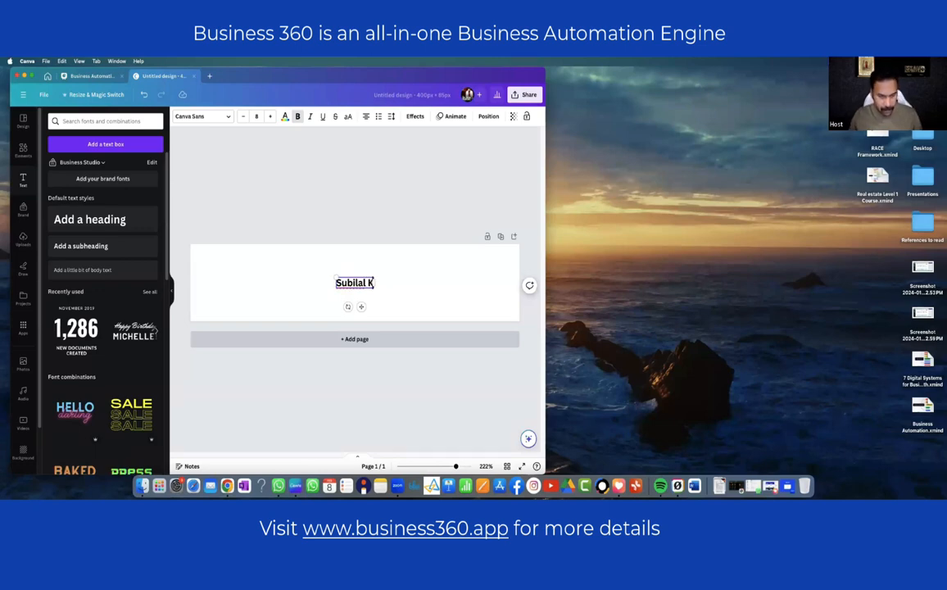
{"action": "key", "text": "super+a"}
{"action": "left_click", "coordinate": [347, 117]}
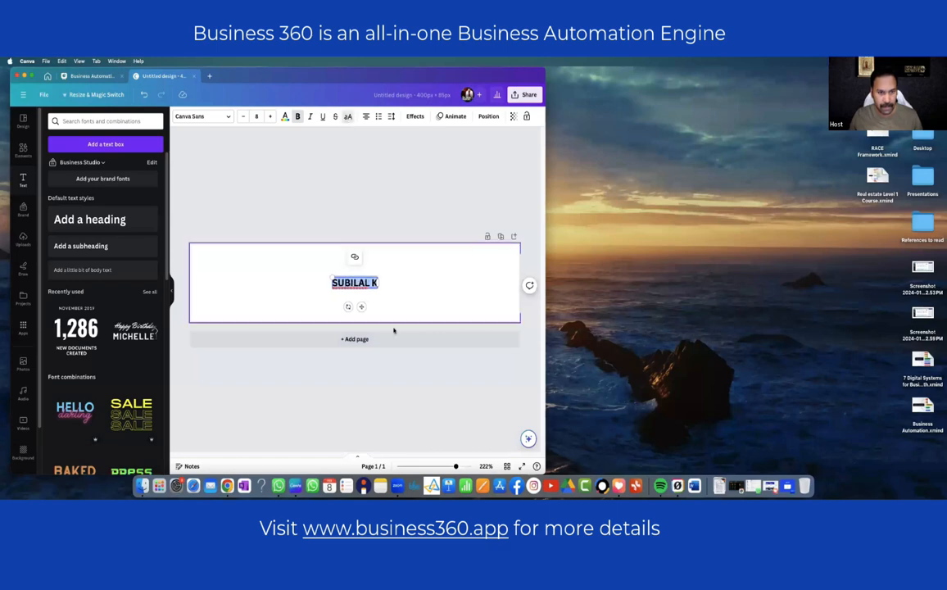
{"action": "left_click", "coordinate": [401, 281]}
{"action": "left_click_drag", "start_coordinate": [352, 283], "coordinate": [208, 260]}
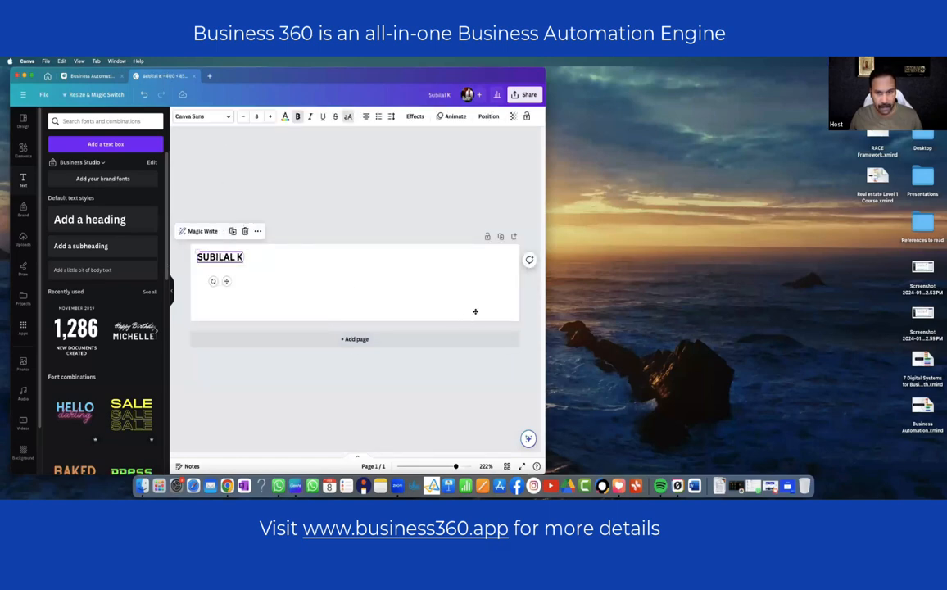
{"action": "left_click_drag", "start_coordinate": [219, 256], "coordinate": [239, 276]}
- Make the name heading white
{"action": "left_click", "coordinate": [285, 115]}
{"action": "left_click", "coordinate": [89, 166]}
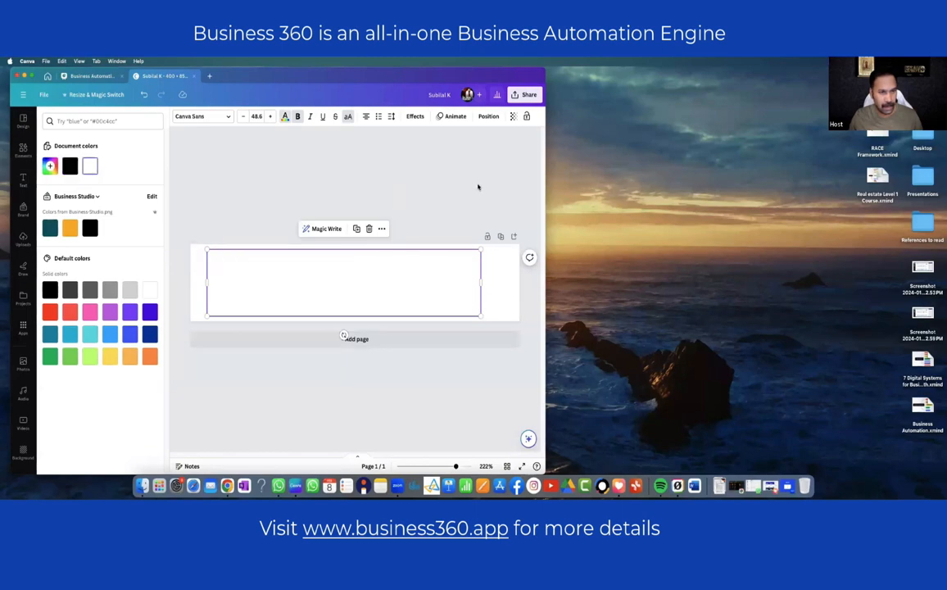
{"action": "left_click", "coordinate": [478, 187]}
{"action": "left_click", "coordinate": [524, 94]}
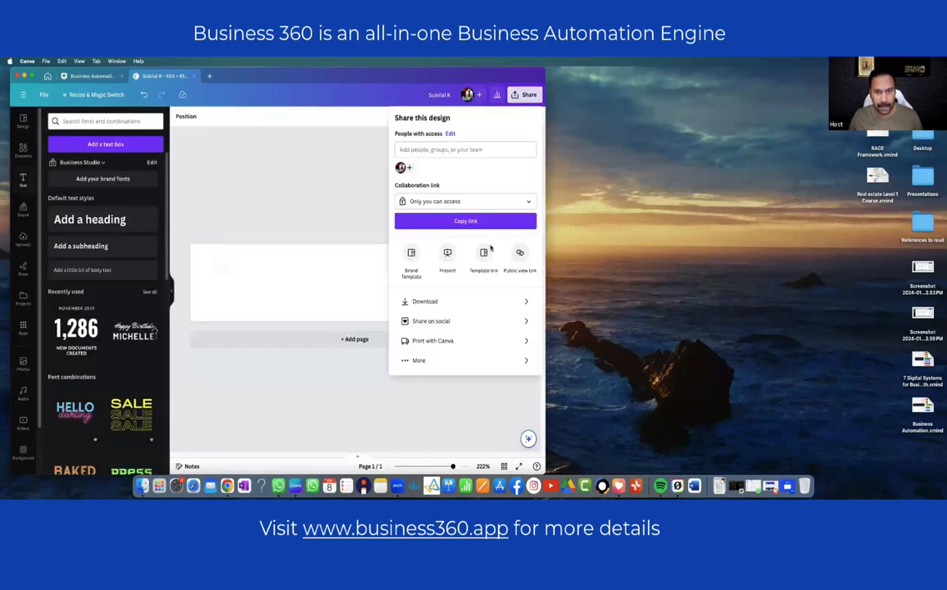
- Download the design as a transparent-background PNG to Downloads and return to the Business 360 builder
{"action": "left_click", "coordinate": [430, 301]}
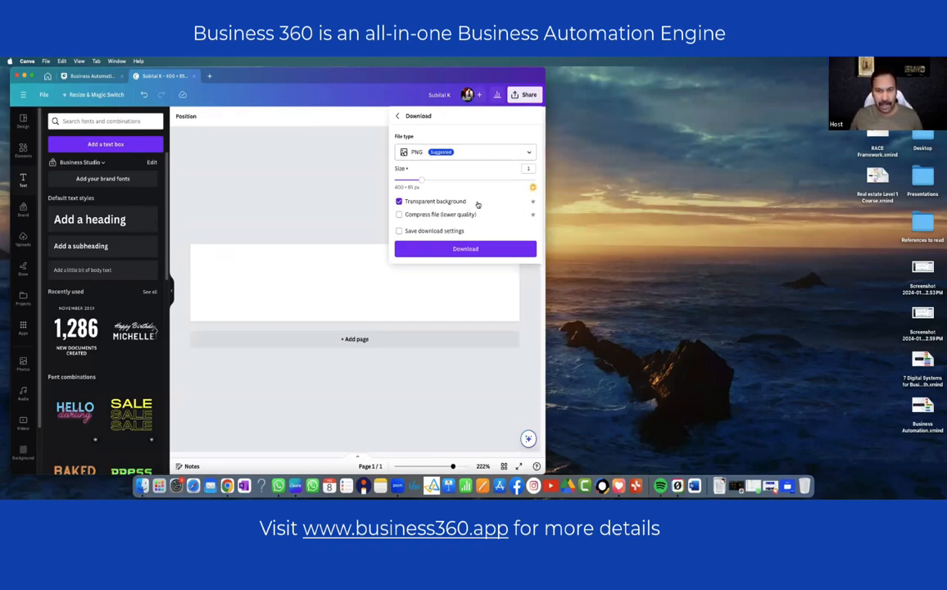
{"action": "left_click", "coordinate": [473, 249]}
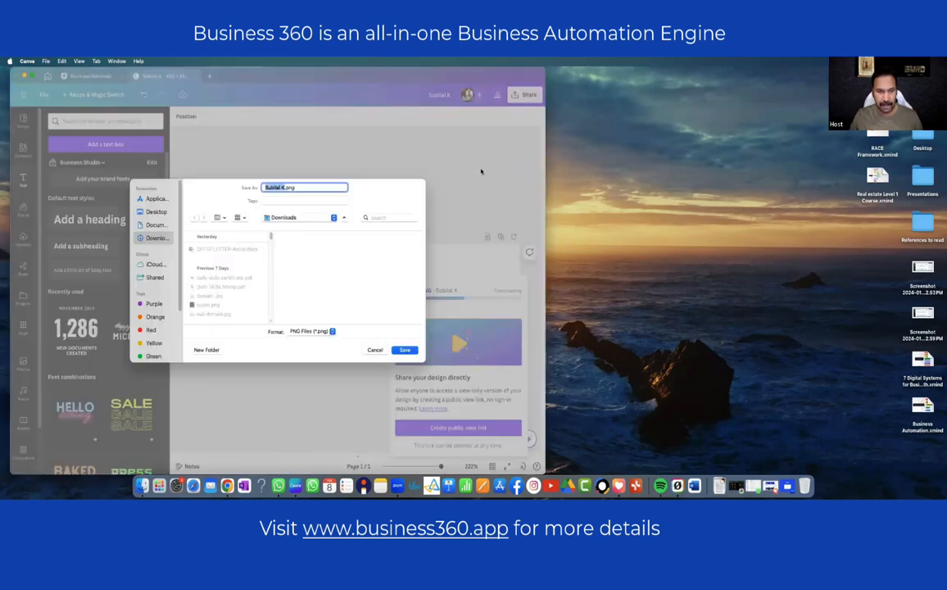
{"action": "key", "text": "Return"}
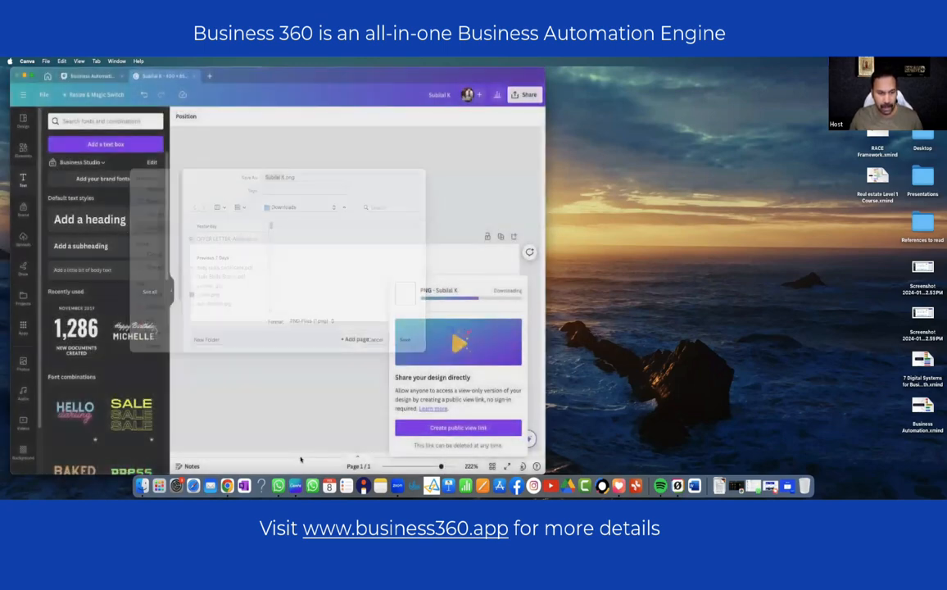
{"action": "key", "text": "ctrl+Right"}
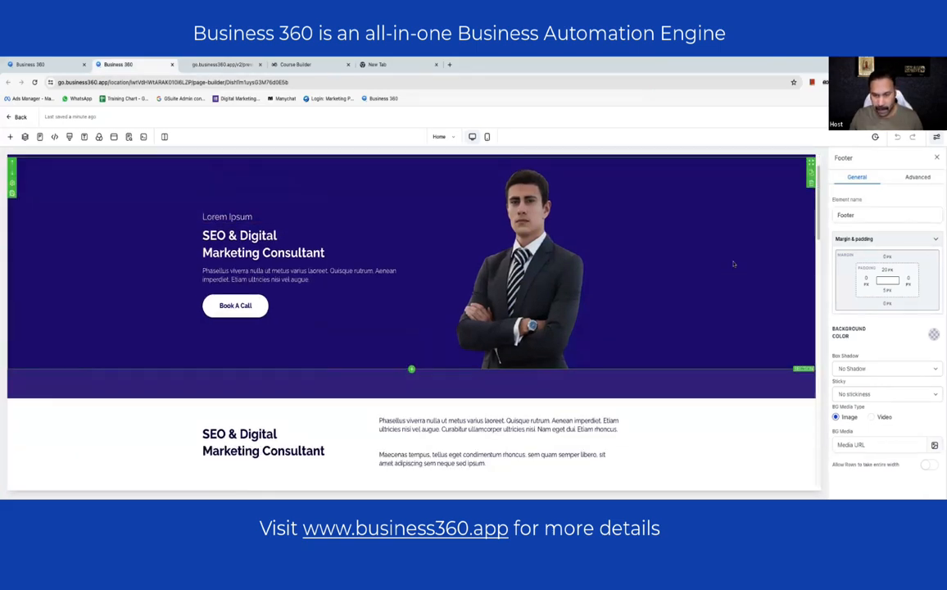
- Upload the name-logo PNG and set it as the navigation menu's Brand Logo, replacing LOGO HERE
{"action": "scroll", "coordinate": [733, 263], "scroll_direction": "down", "scroll_amount": 5}
{"action": "scroll", "coordinate": [733, 264], "scroll_direction": "down", "scroll_amount": 10}
{"action": "scroll", "coordinate": [704, 254], "scroll_direction": "up", "scroll_amount": 15}
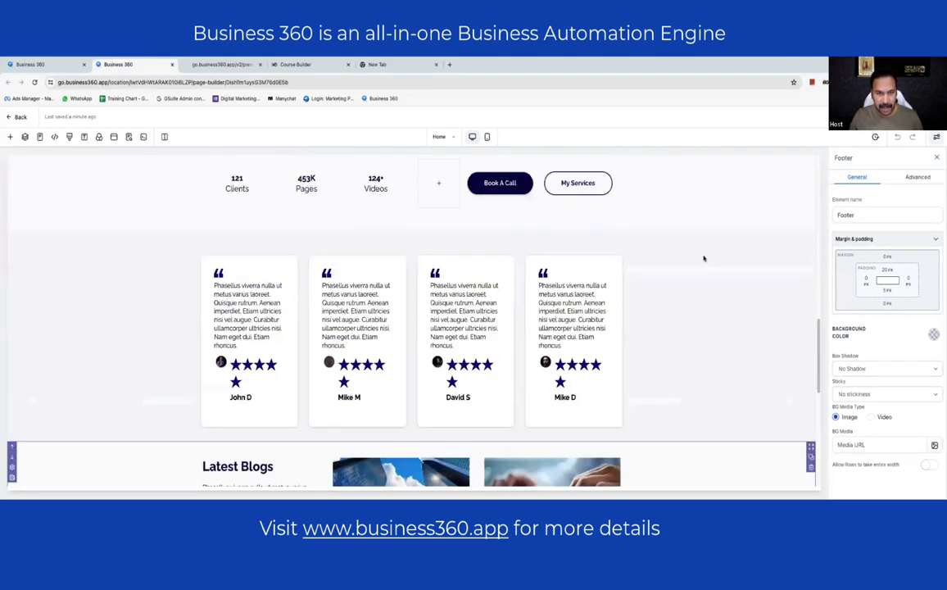
{"action": "left_click", "coordinate": [267, 186]}
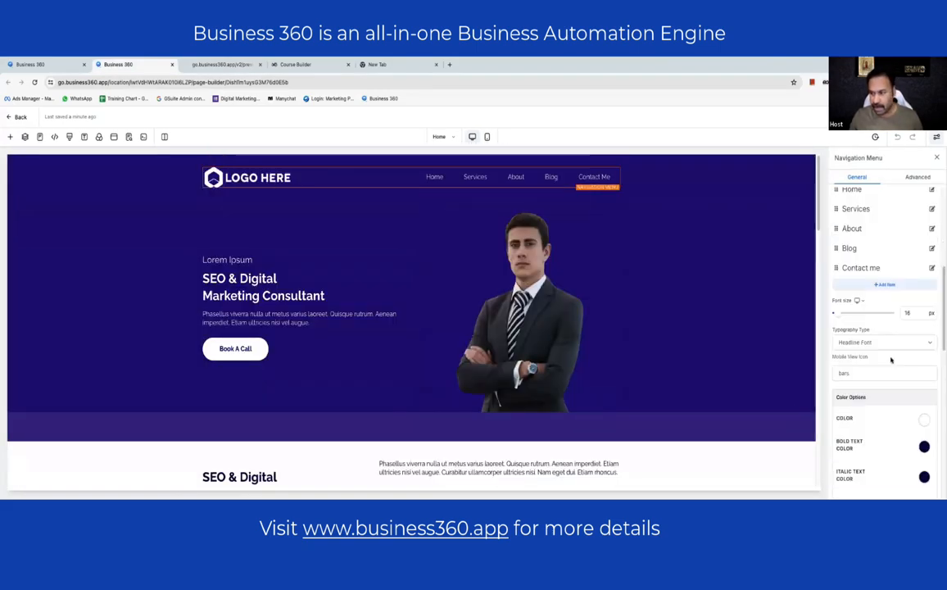
{"action": "scroll", "coordinate": [888, 335], "scroll_direction": "down", "scroll_amount": 5}
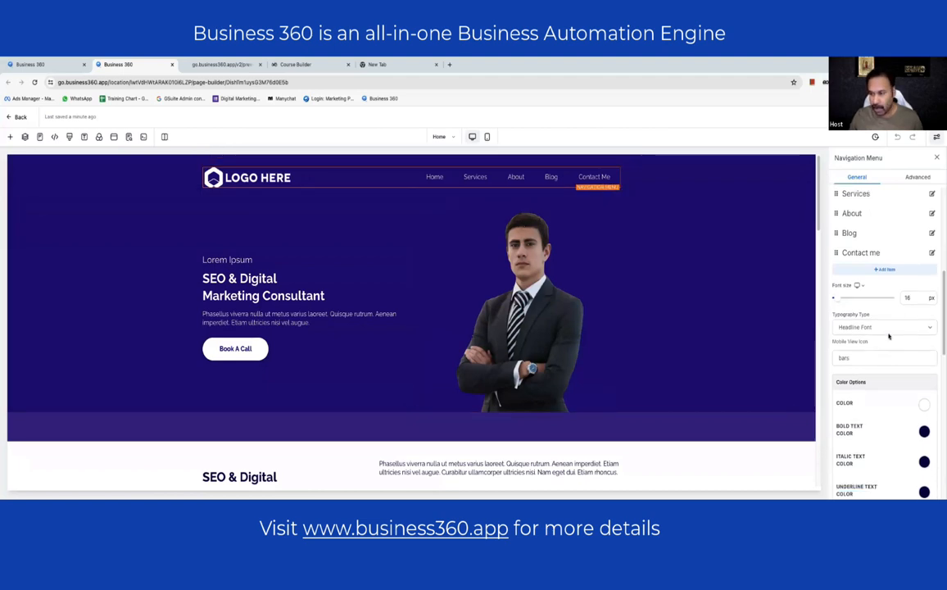
{"action": "scroll", "coordinate": [888, 336], "scroll_direction": "down", "scroll_amount": 5}
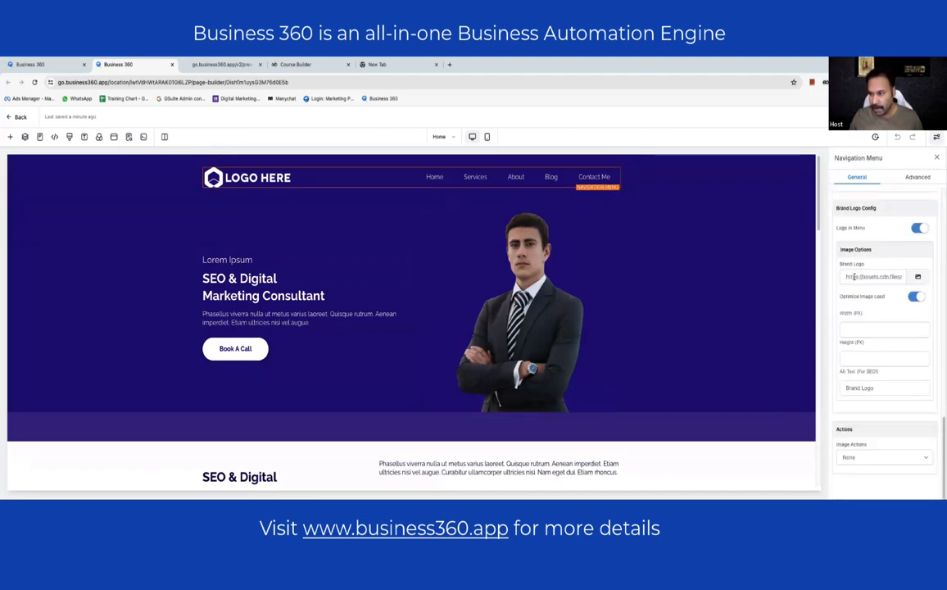
{"action": "left_click_drag", "start_coordinate": [839, 265], "coordinate": [874, 267]}
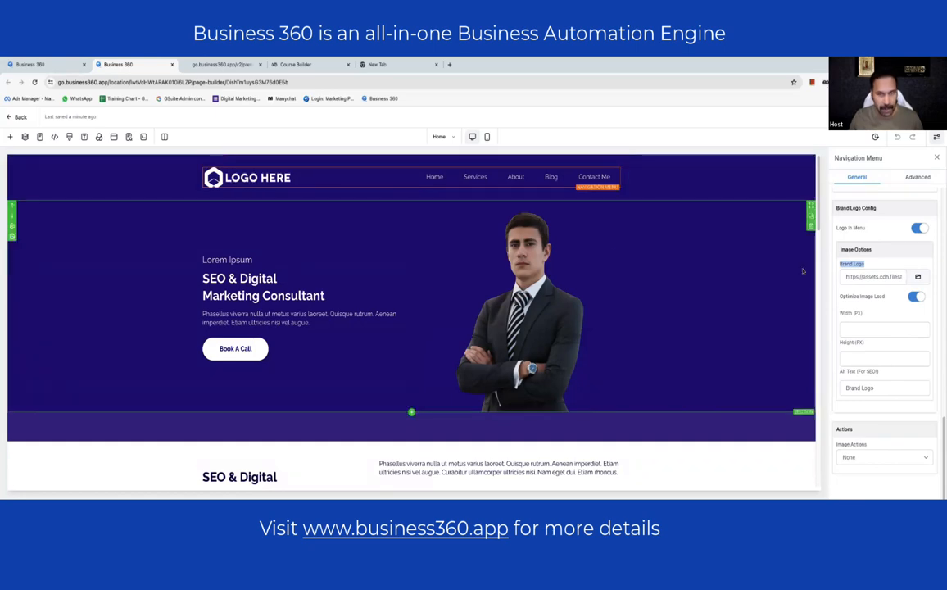
{"action": "left_click", "coordinate": [917, 276]}
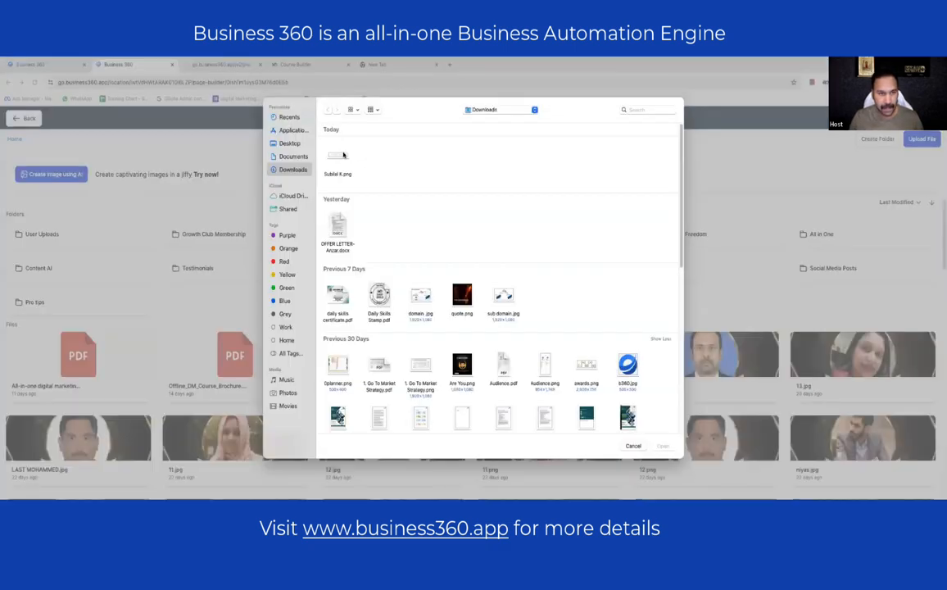
{"action": "left_click", "coordinate": [341, 155]}
{"action": "left_click", "coordinate": [661, 446]}
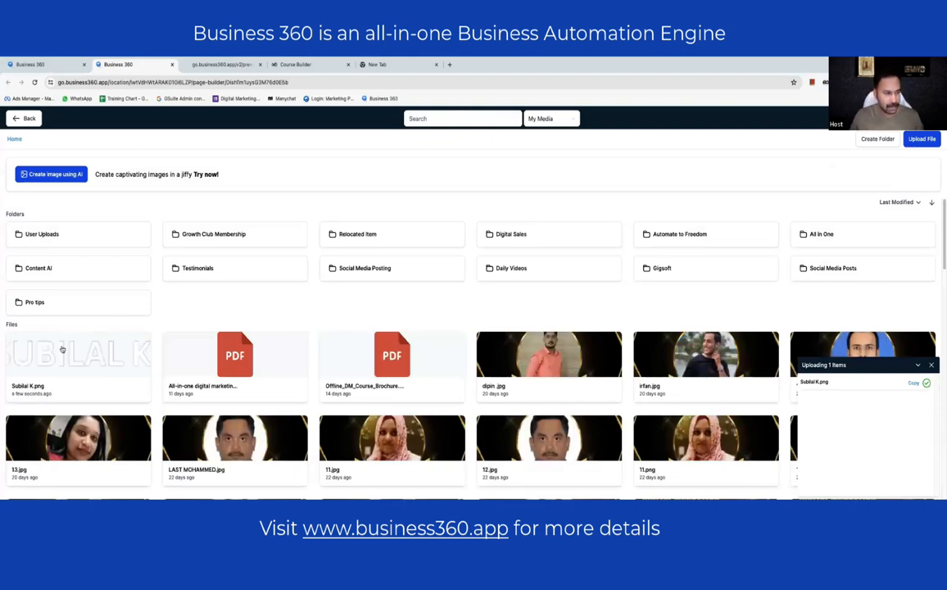
{"action": "left_click", "coordinate": [63, 349]}
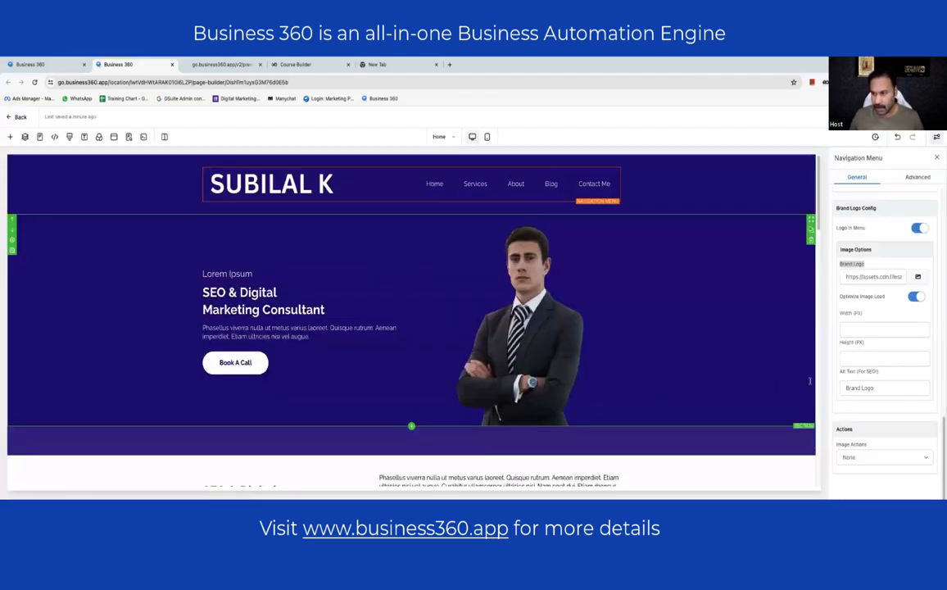
- Set the header logo's Width (PX) to 200 and select the hero section
{"action": "left_click", "coordinate": [857, 326]}
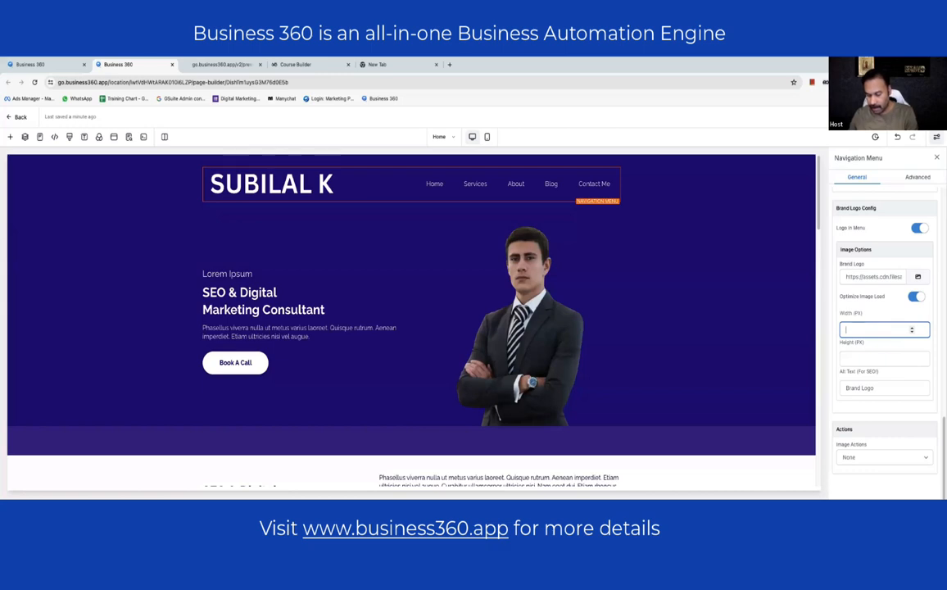
{"action": "type", "text": "350"}
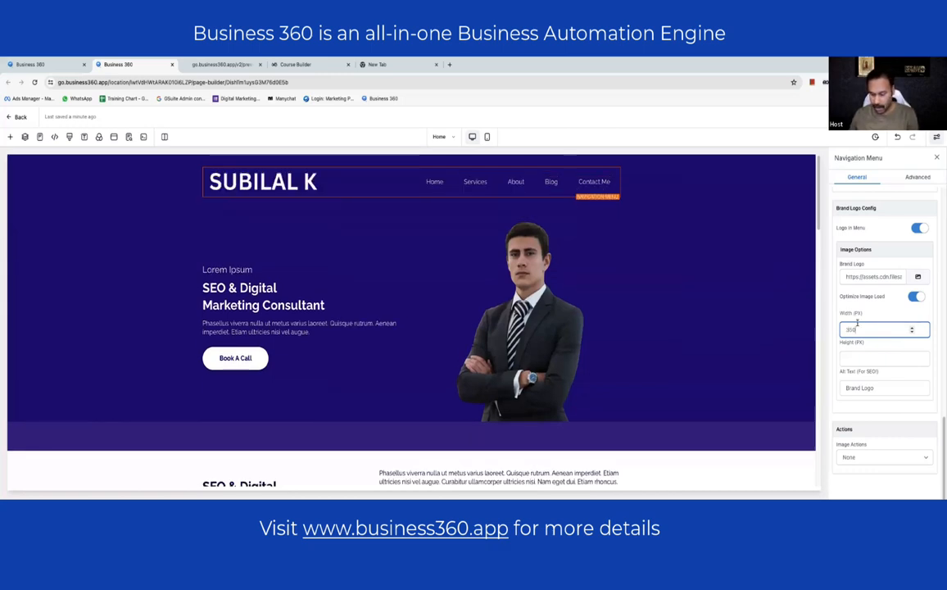
{"action": "key", "text": "BackSpace"}
{"action": "key", "text": "BackSpace"}
{"action": "type", "text": "25"}
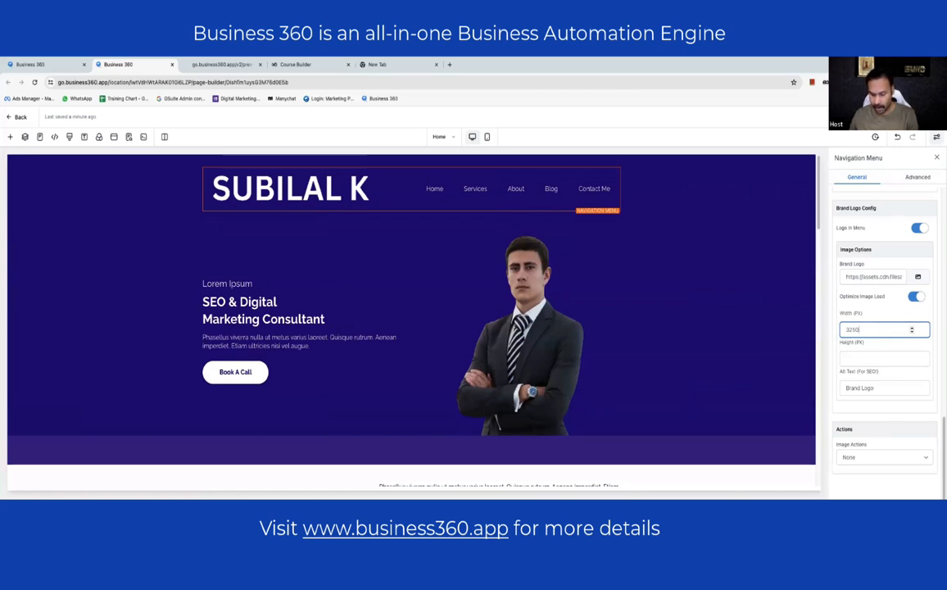
{"action": "key", "text": "BackSpace"}
{"action": "key", "text": "BackSpace"}
{"action": "key", "text": "BackSpace"}
{"action": "type", "text": "20"}
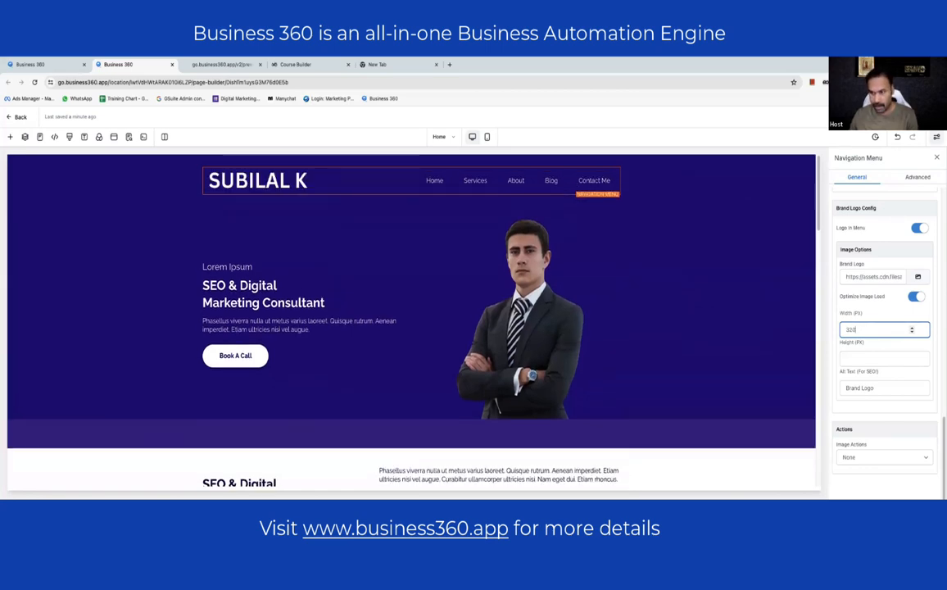
{"action": "key", "text": "BackSpace"}
{"action": "key", "text": "BackSpace"}
{"action": "key", "text": "BackSpace"}
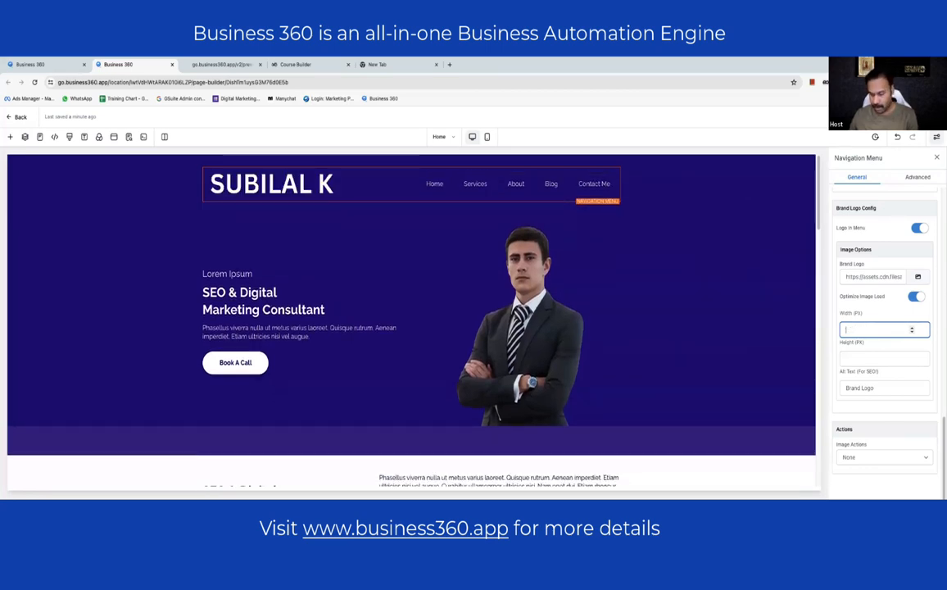
{"action": "type", "text": "200"}
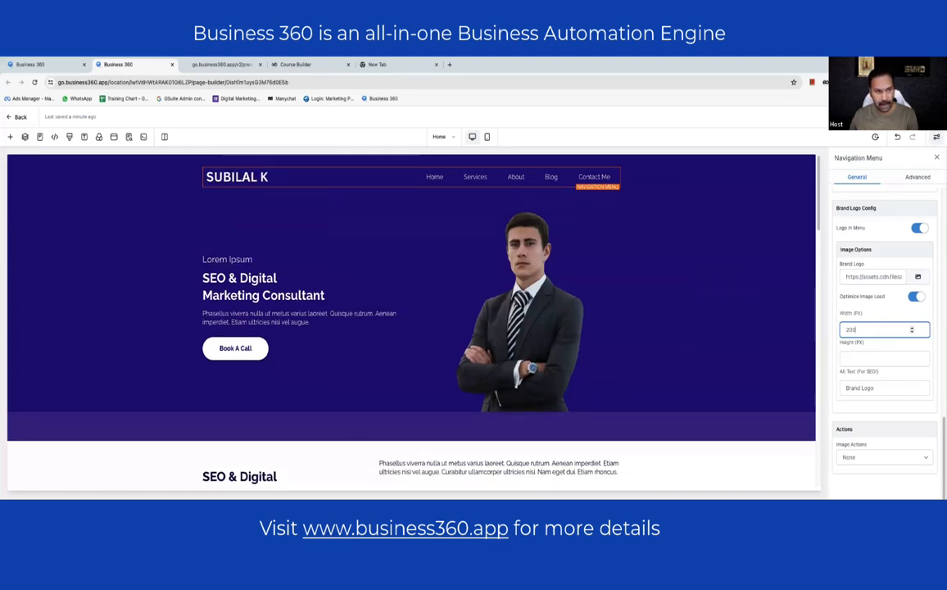
{"action": "left_click", "coordinate": [119, 230]}
{"action": "left_click", "coordinate": [119, 229]}
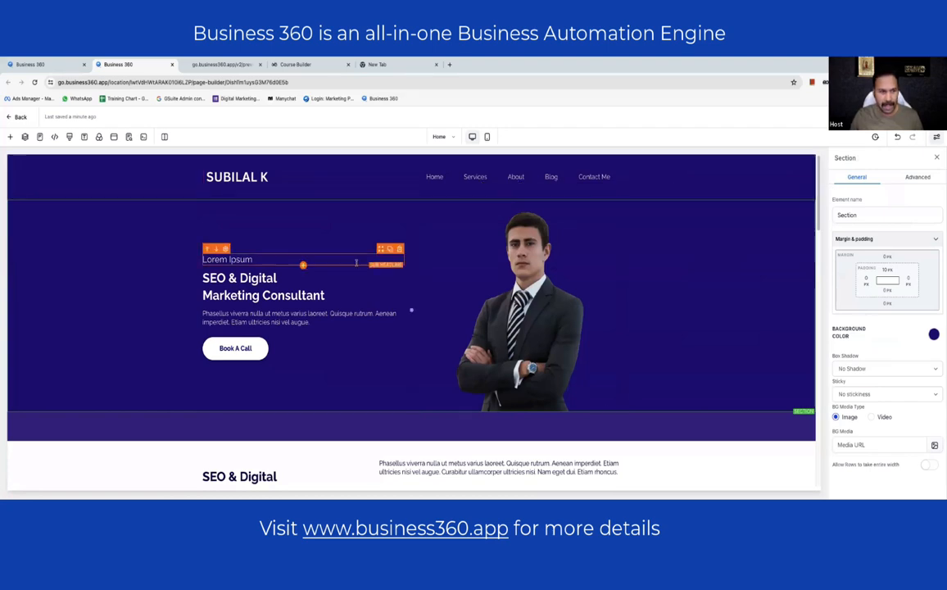
- Select the hero photo and open the media library to pick a replacement
{"action": "scroll", "coordinate": [408, 309], "scroll_direction": "down", "scroll_amount": 2}
{"action": "scroll", "coordinate": [525, 275], "scroll_direction": "up", "scroll_amount": 2}
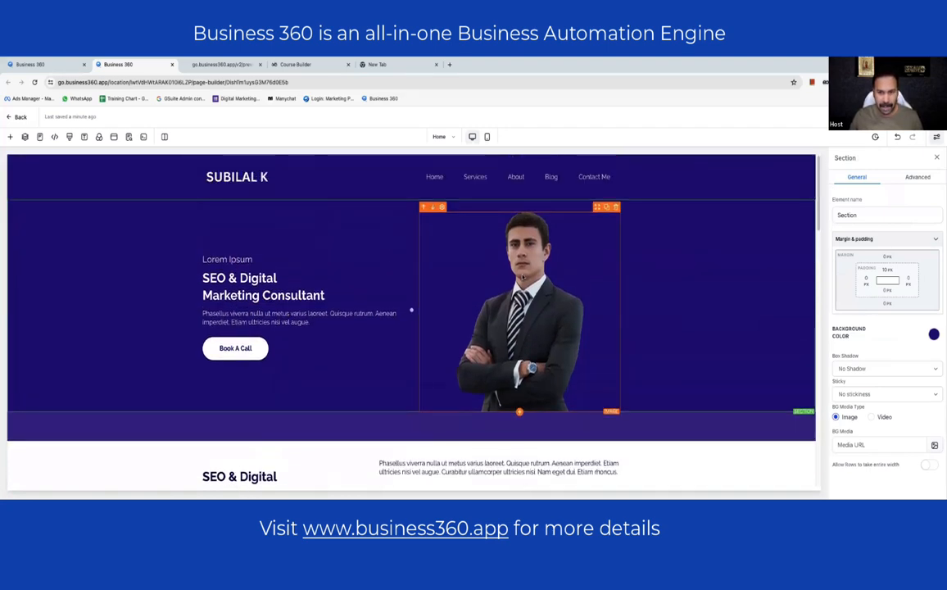
{"action": "left_click", "coordinate": [525, 275]}
{"action": "scroll", "coordinate": [927, 355], "scroll_direction": "down", "scroll_amount": 4}
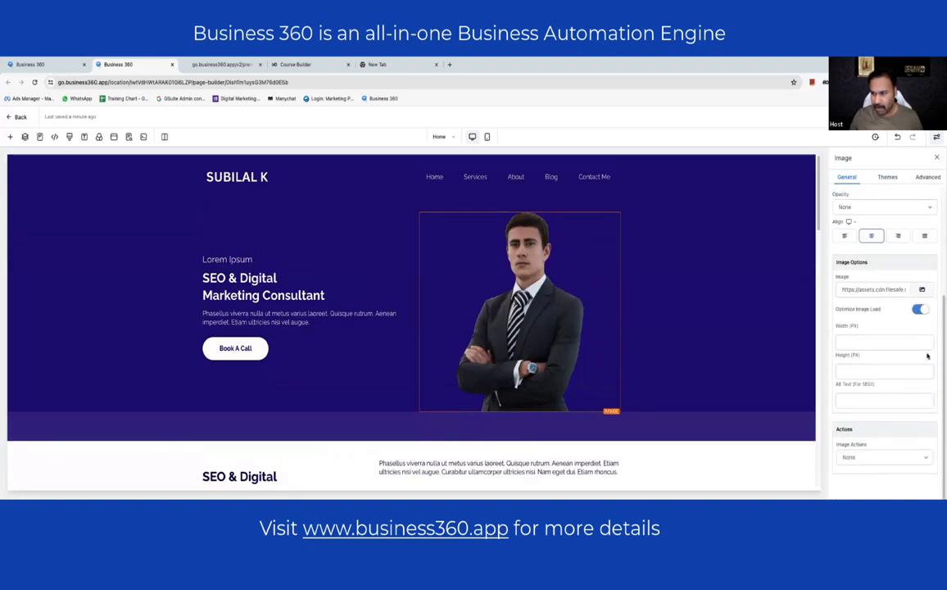
{"action": "left_click", "coordinate": [921, 289]}
{"action": "left_click", "coordinate": [783, 240]}
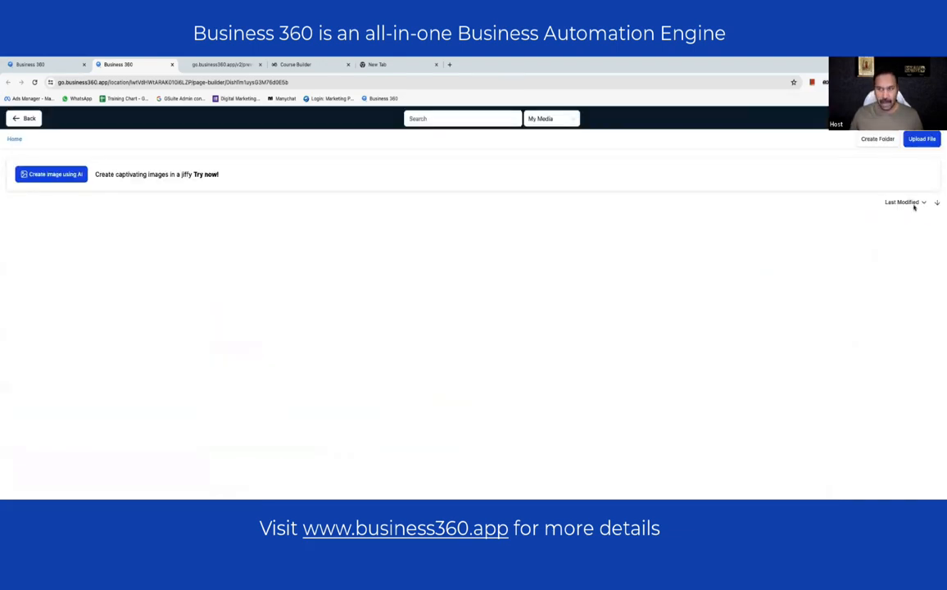
- Choose website-image.png from the media library as the hero photo
{"action": "scroll", "coordinate": [567, 265], "scroll_direction": "down", "scroll_amount": 5}
{"action": "scroll", "coordinate": [569, 265], "scroll_direction": "down", "scroll_amount": 3}
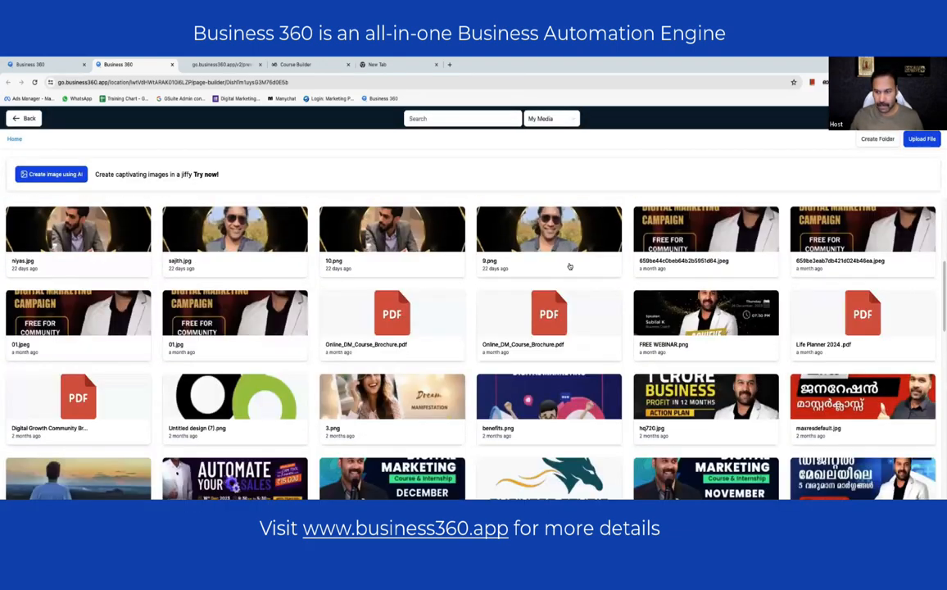
{"action": "scroll", "coordinate": [571, 266], "scroll_direction": "down", "scroll_amount": 2}
{"action": "scroll", "coordinate": [571, 265], "scroll_direction": "up", "scroll_amount": 6}
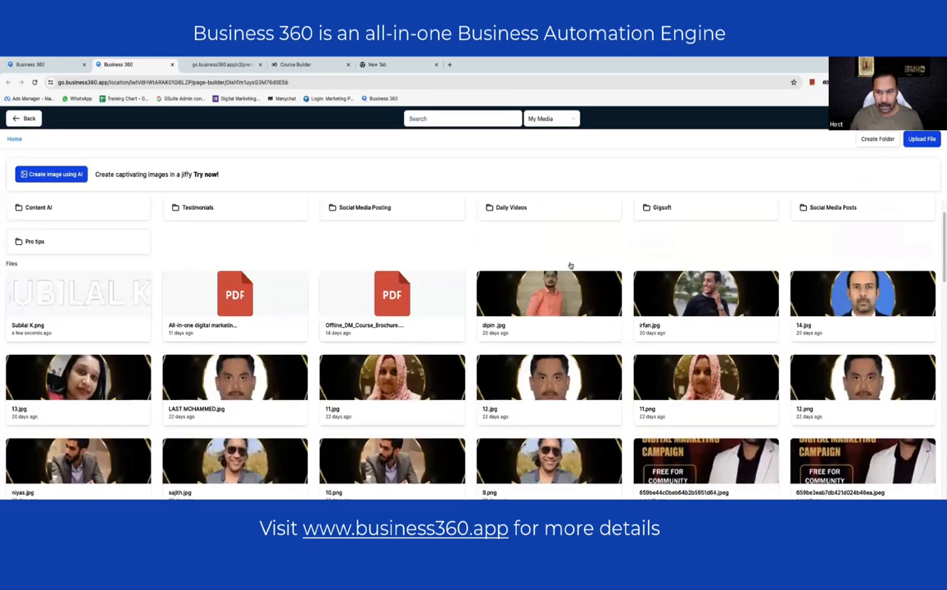
{"action": "scroll", "coordinate": [571, 265], "scroll_direction": "down", "scroll_amount": 1}
{"action": "scroll", "coordinate": [571, 265], "scroll_direction": "down", "scroll_amount": 6}
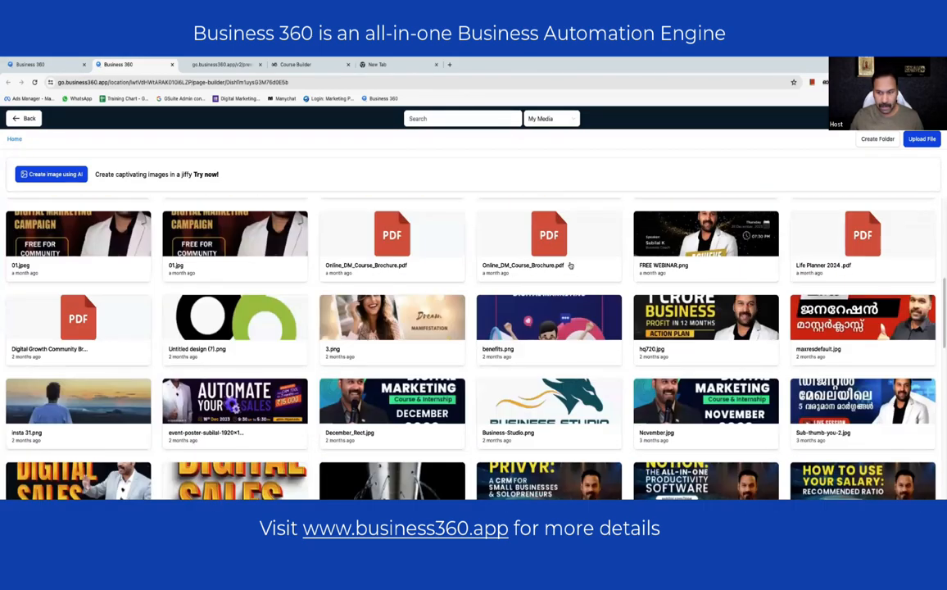
{"action": "scroll", "coordinate": [571, 266], "scroll_direction": "down", "scroll_amount": 3}
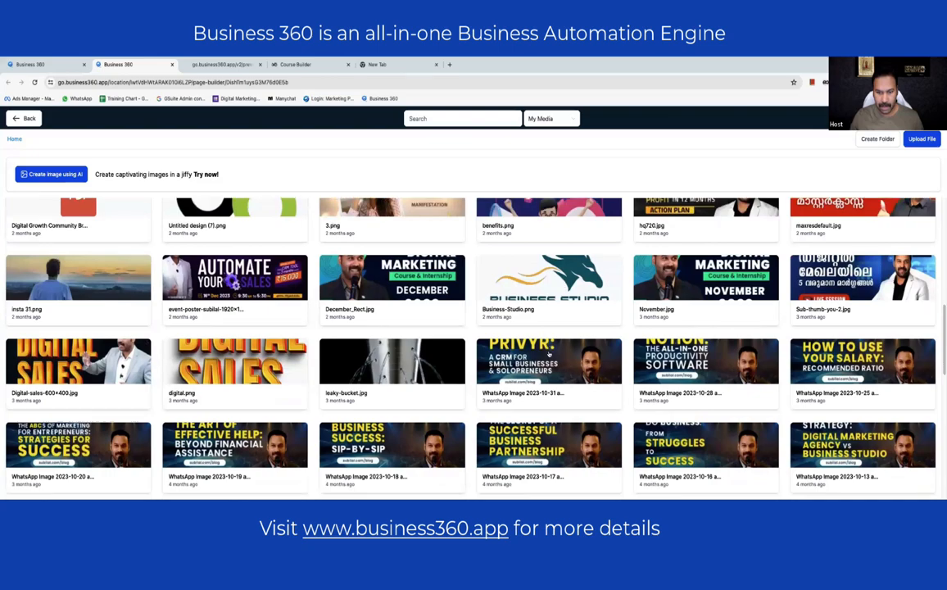
{"action": "scroll", "coordinate": [551, 348], "scroll_direction": "down", "scroll_amount": 2}
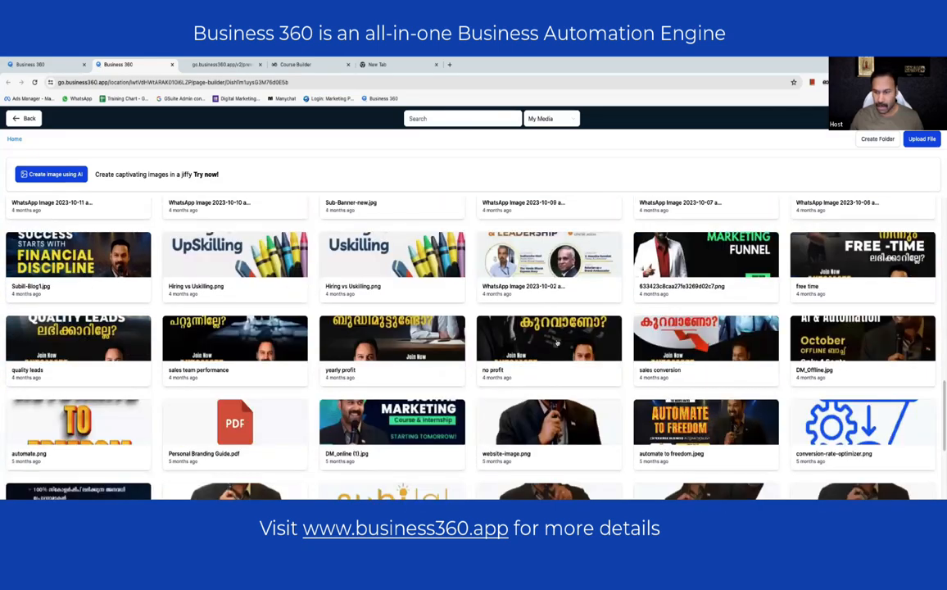
{"action": "scroll", "coordinate": [556, 344], "scroll_direction": "down", "scroll_amount": 1}
{"action": "scroll", "coordinate": [587, 357], "scroll_direction": "down", "scroll_amount": 2}
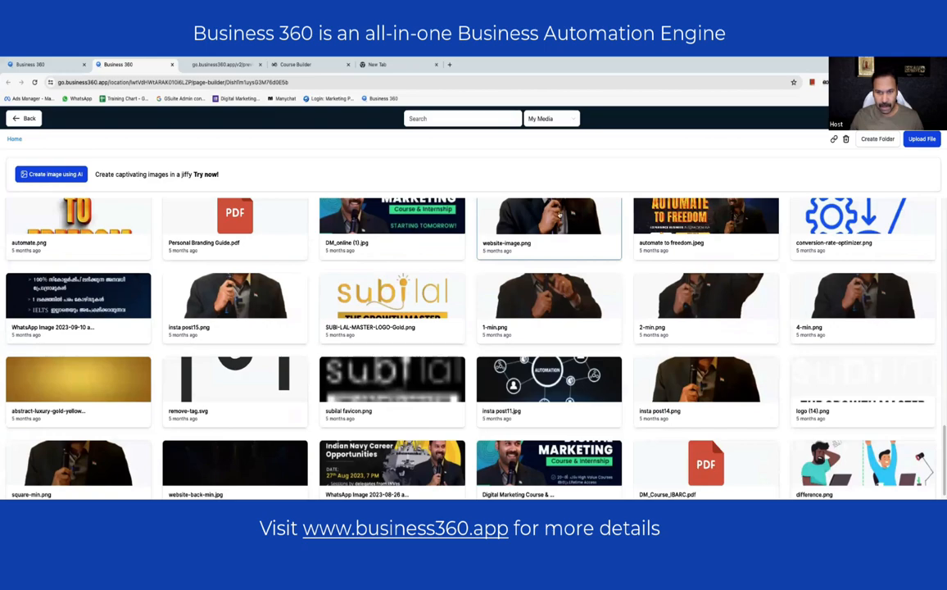
{"action": "left_click", "coordinate": [548, 225]}
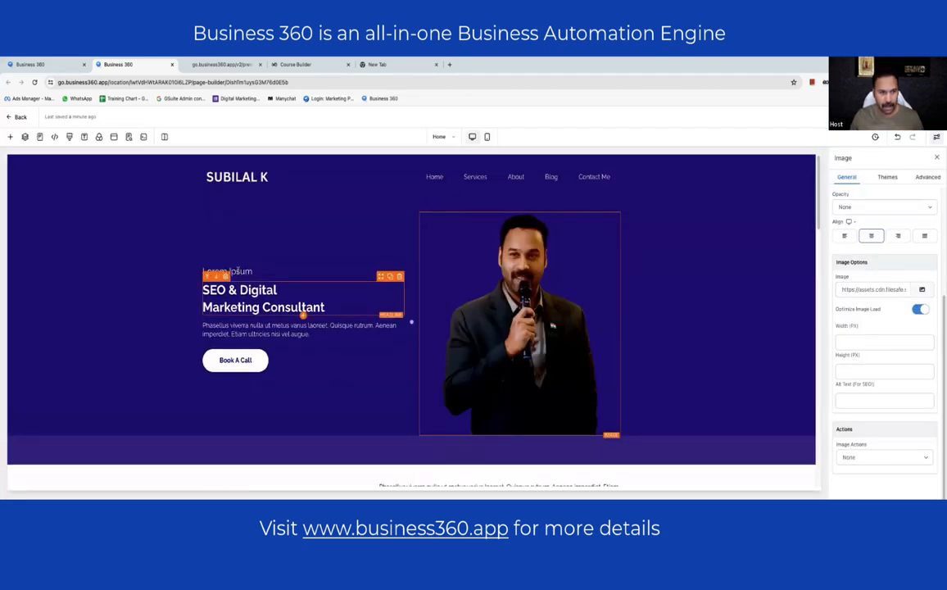
- Replace the Lorem Ipsum hero subheading with 'Hello Entrepreneur'
{"action": "left_click", "coordinate": [238, 271]}
{"action": "key", "text": "ctrl+a"}
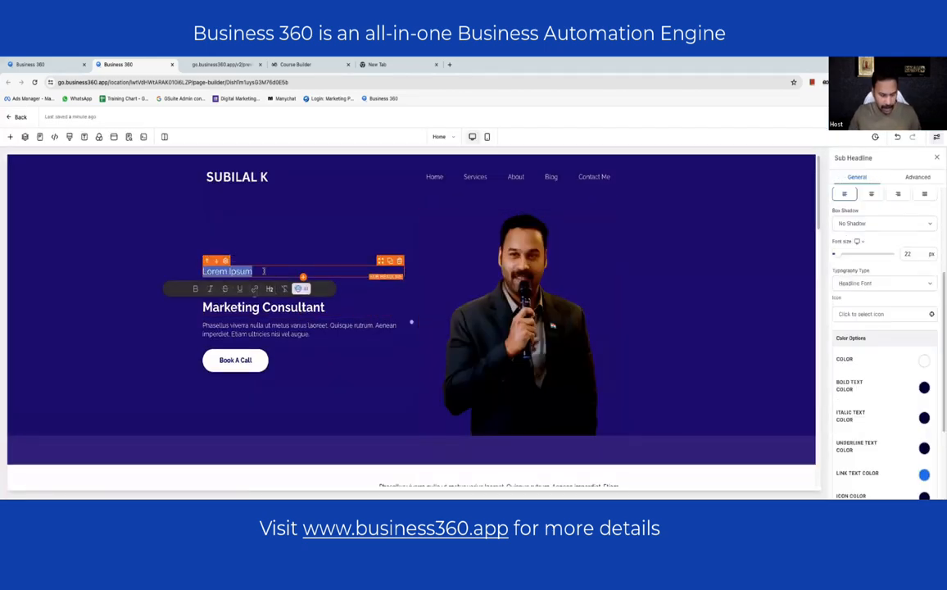
{"action": "type", "text": "Welcome to"}
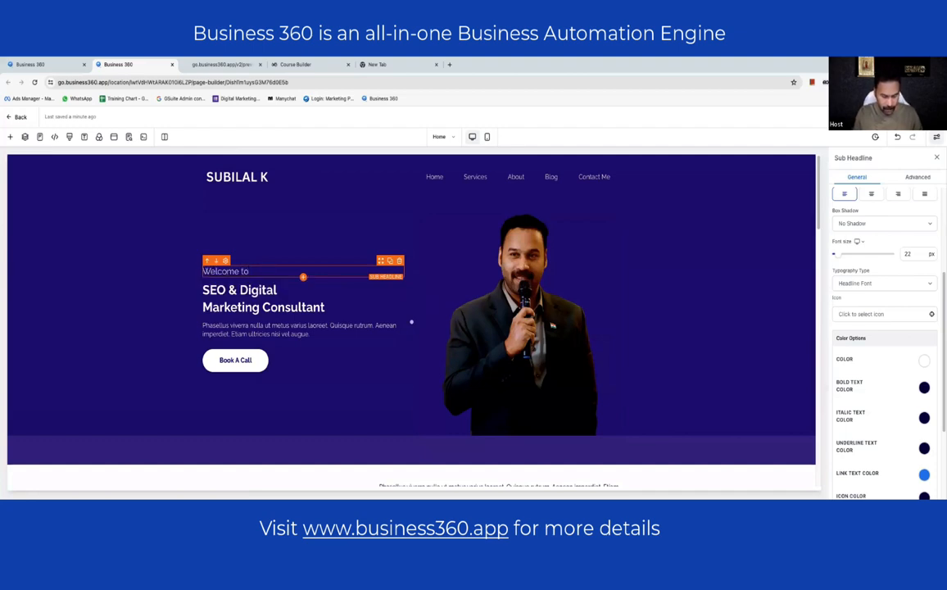
{"action": "key", "text": "ctrl+a"}
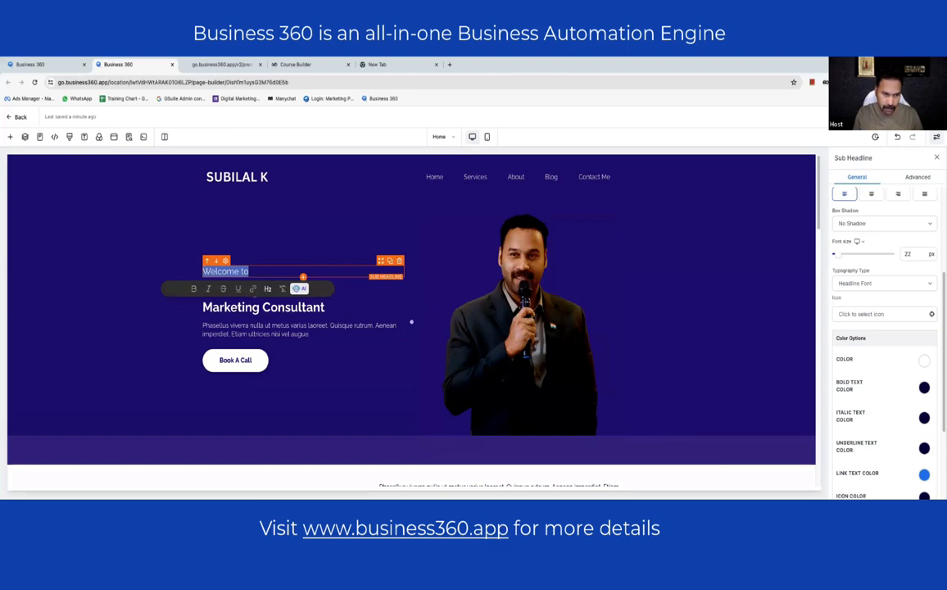
{"action": "type", "text": "Hel"}
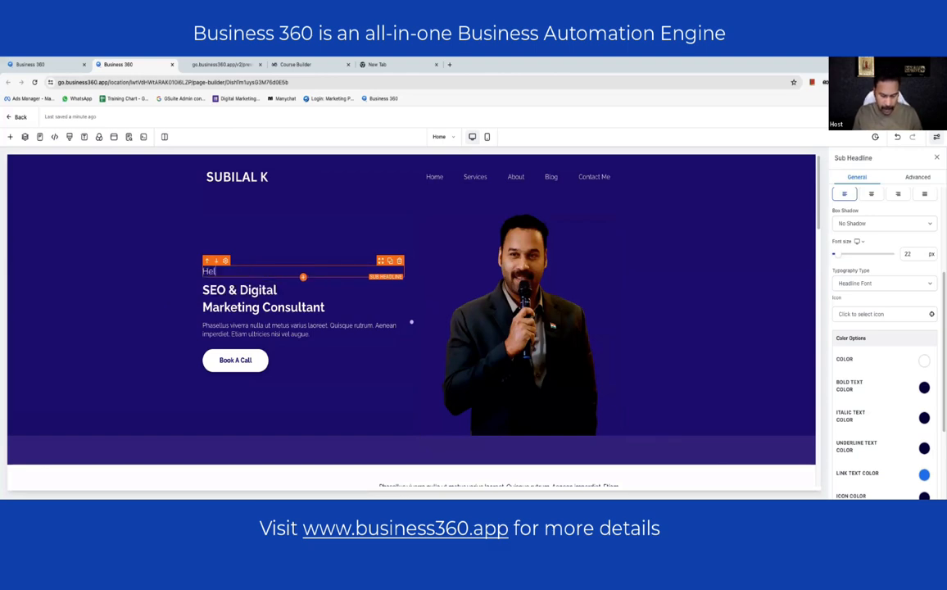
{"action": "type", "text": "lo Entrepreneurs.."}
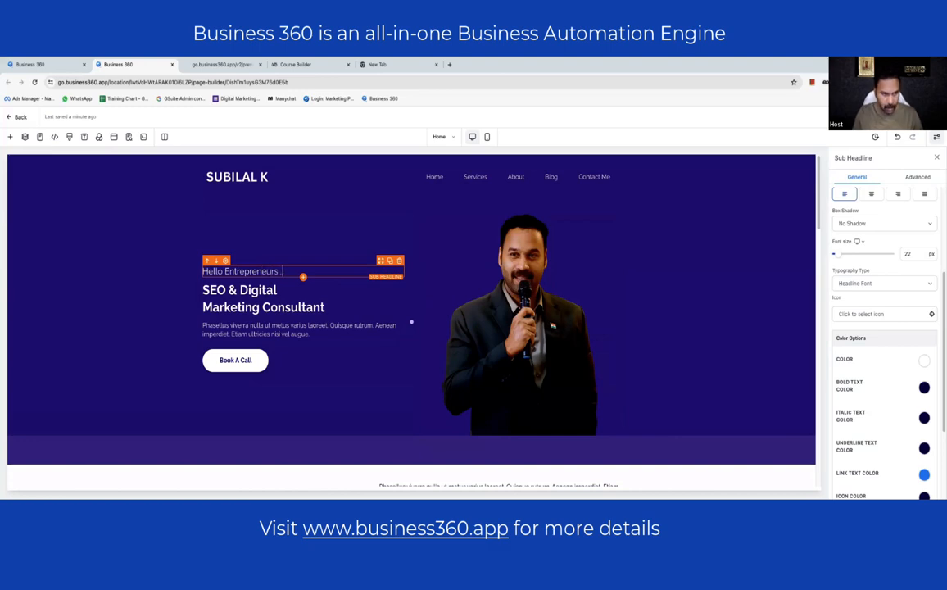
- Rewrite the headline as 'I can help you grow your business by implementing digital tools… 100%'
{"action": "double_click", "coordinate": [266, 291]}
{"action": "triple_click", "coordinate": [267, 294]}
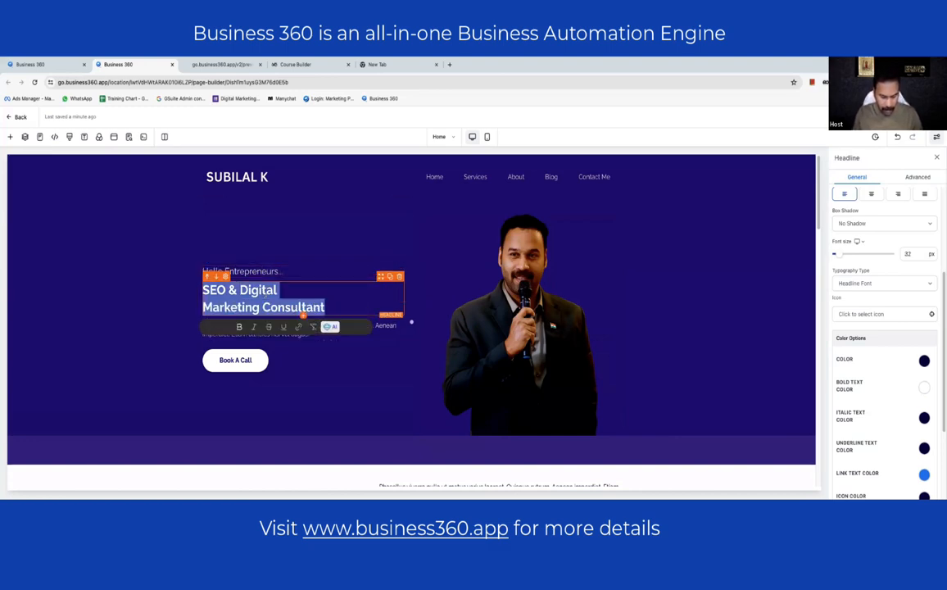
{"action": "type", "text": "I ah"}
{"action": "key", "text": "BackSpace"}
{"action": "key", "text": "BackSpace"}
{"action": "type", "text": "c"}
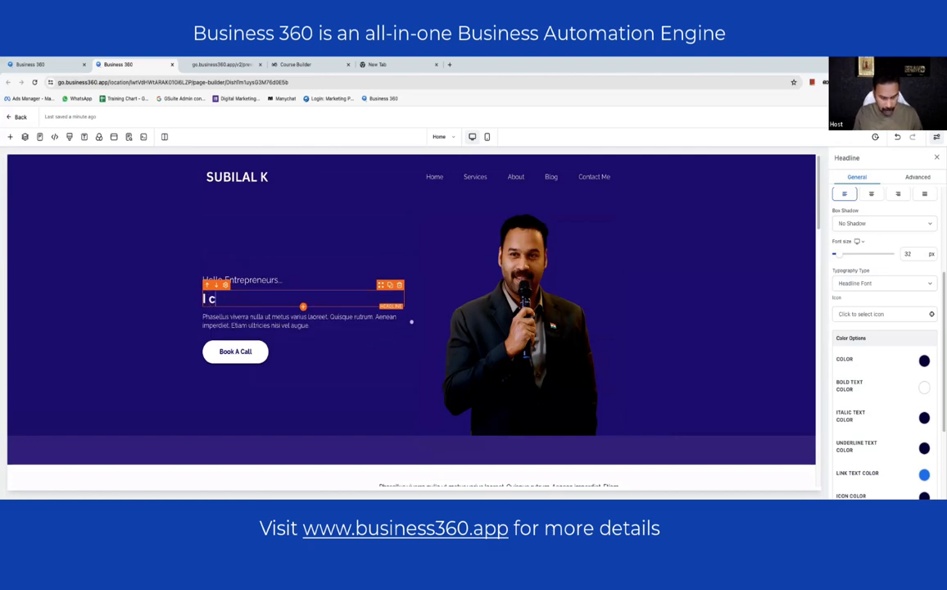
{"action": "type", "text": "an help you"}
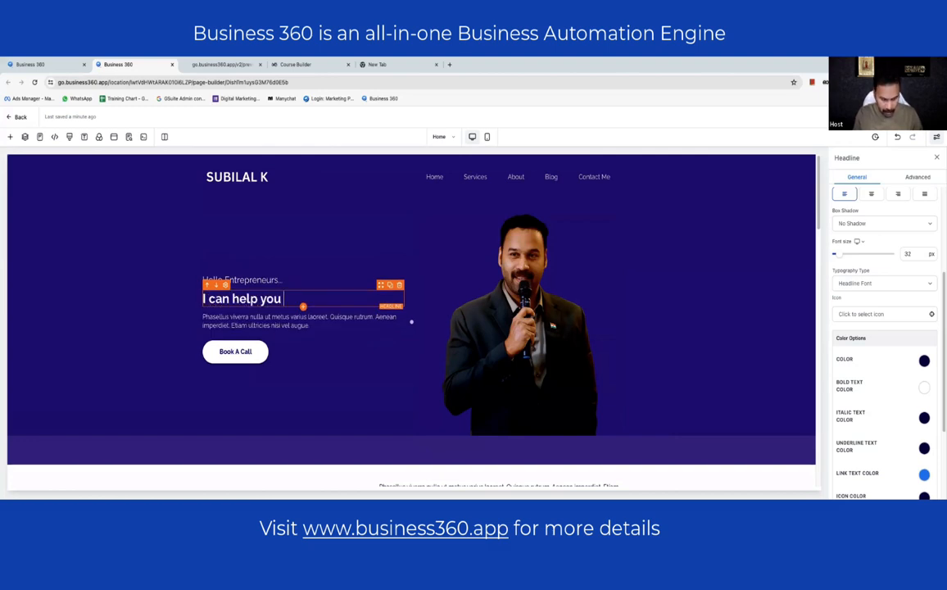
{"action": "type", "text": " grow your bis"}
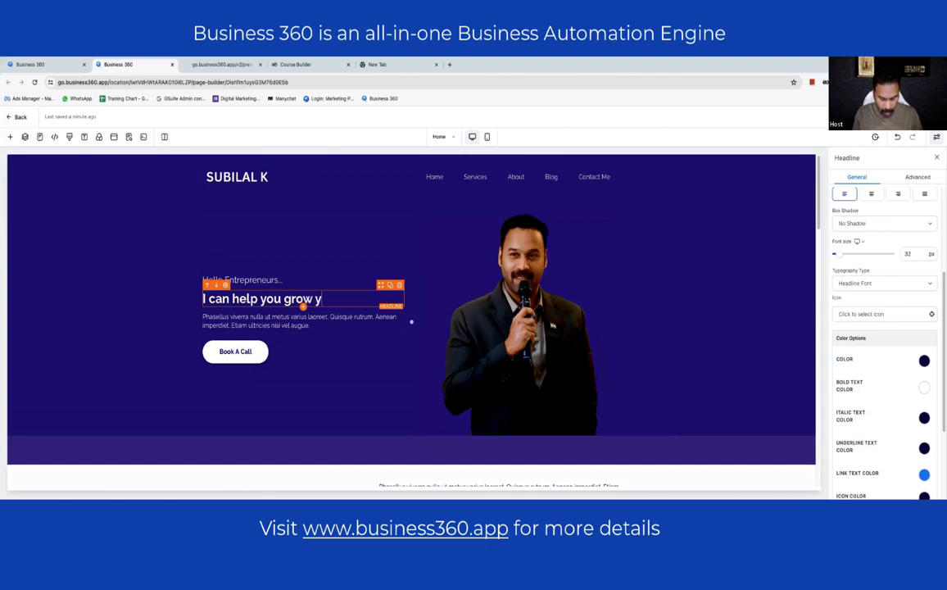
{"action": "key", "text": "BackSpace"}
{"action": "key", "text": "BackSpace"}
{"action": "type", "text": "u"}
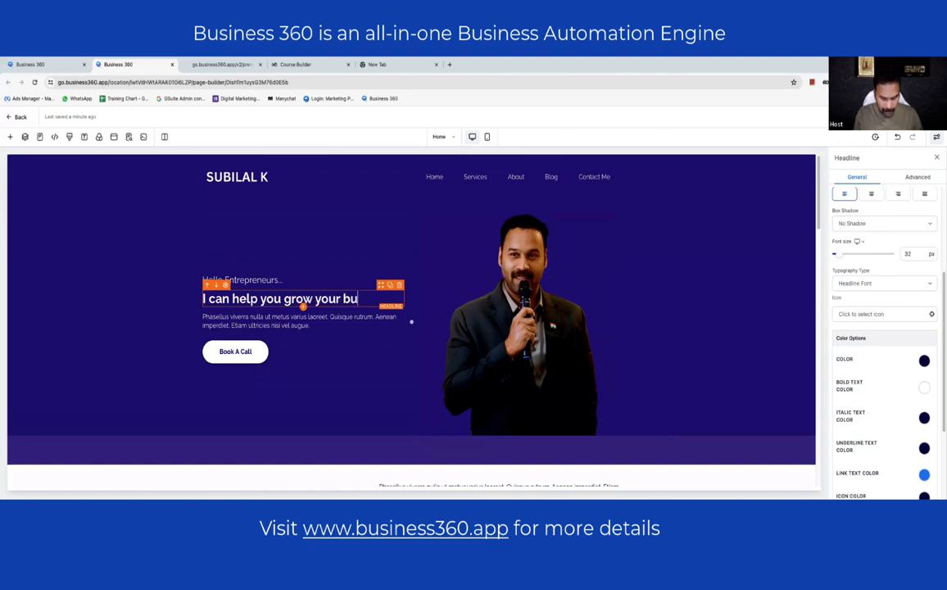
{"action": "type", "text": "siness"}
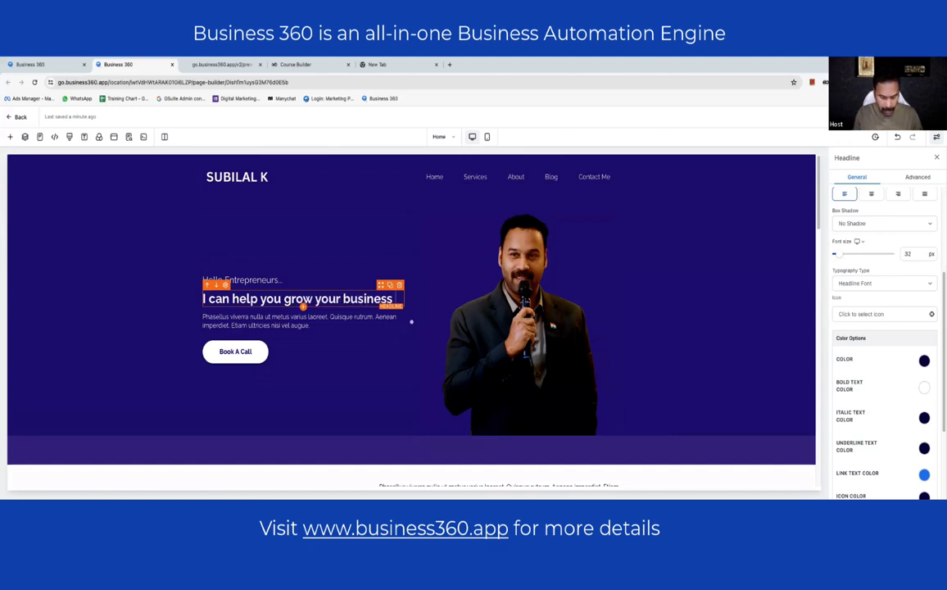
{"action": "type", "text": " by impl"}
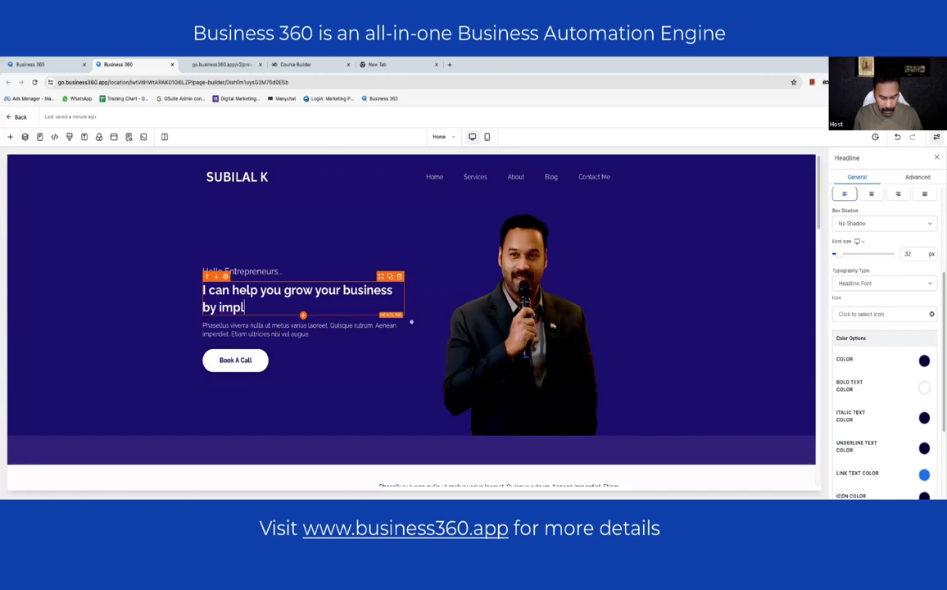
{"action": "type", "text": "ementing"}
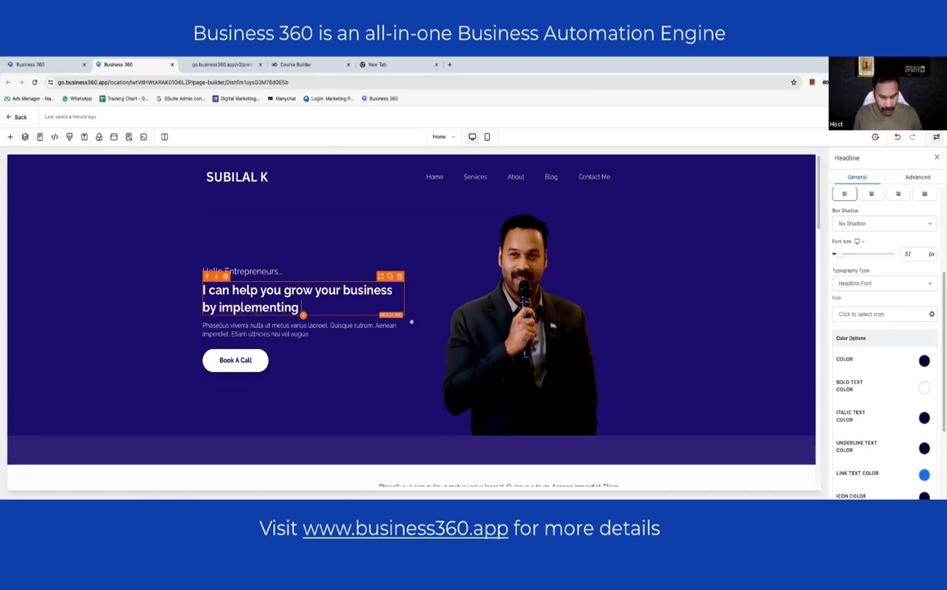
{"action": "type", "text": " digita"}
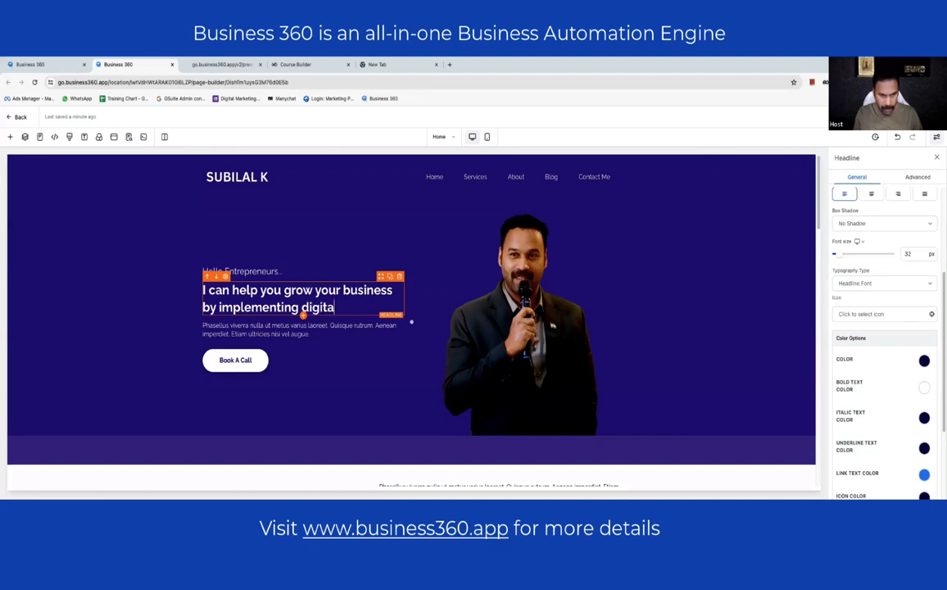
{"action": "type", "text": "l tools ans strateg"}
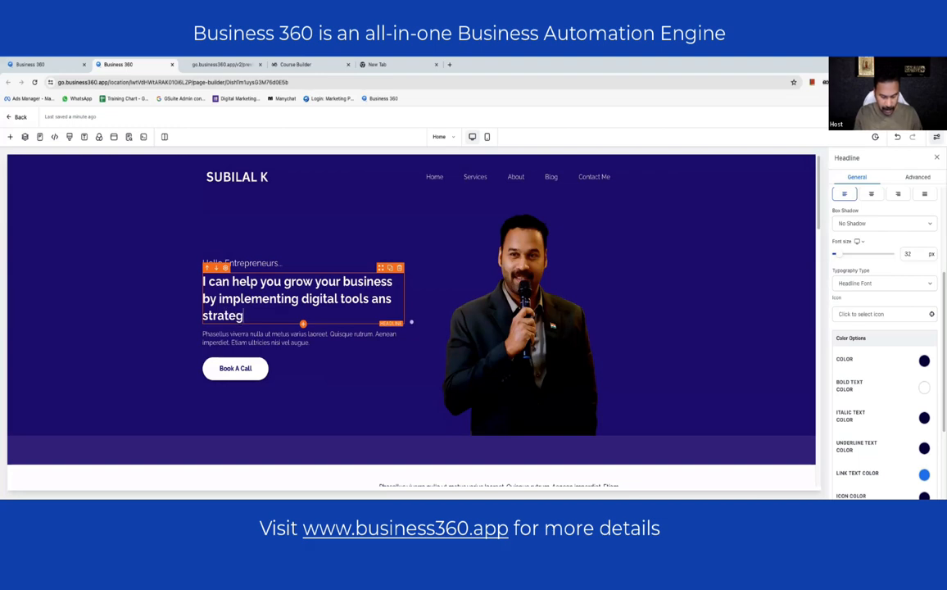
{"action": "type", "text": "ies whic"}
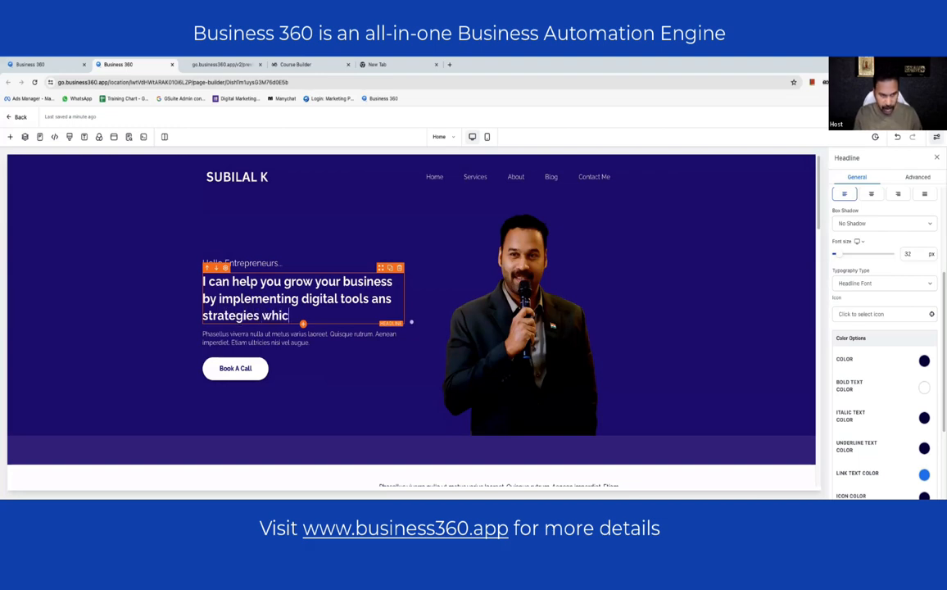
{"action": "type", "text": "h works 100"}
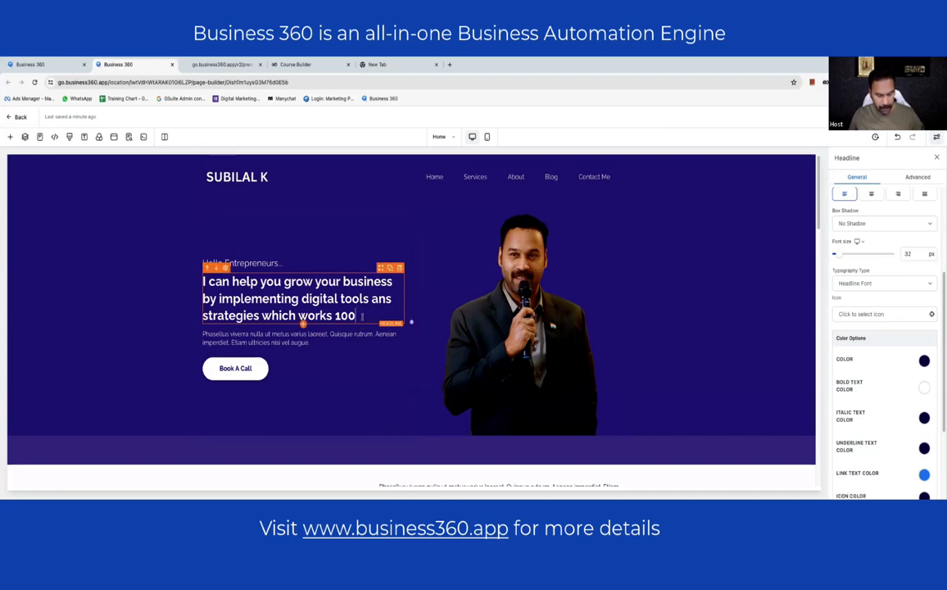
{"action": "type", "text": "%"}
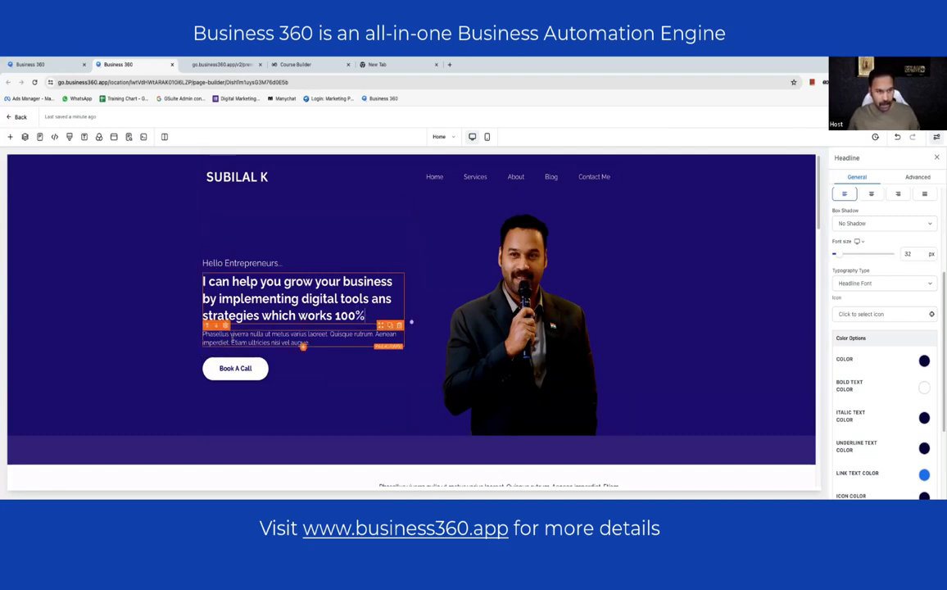
{"action": "left_click", "coordinate": [232, 341]}
{"action": "key", "text": "ctrl+a"}
- Start the hero paragraph with 'If you' and enlarge the headline text
{"action": "type", "text": "If you"}
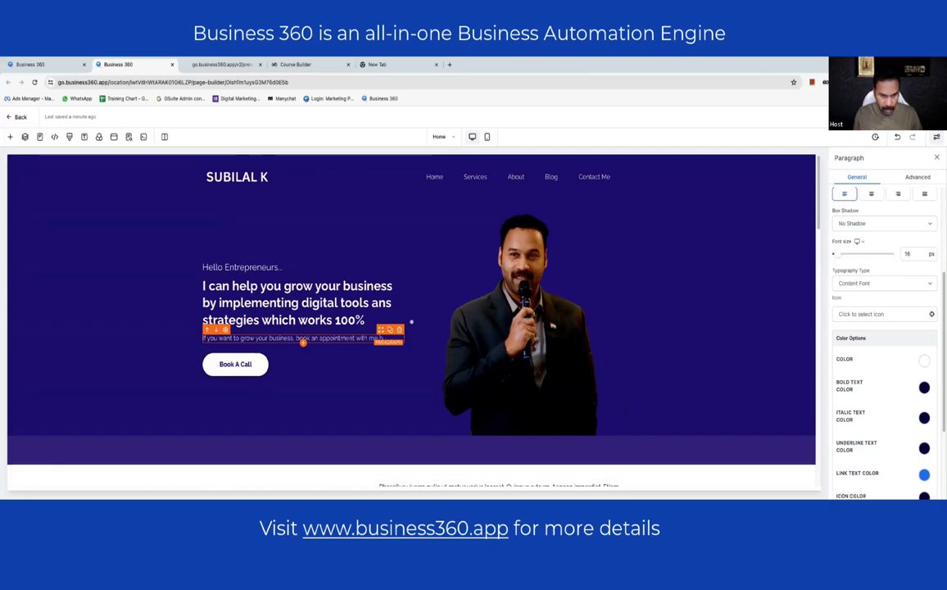
{"action": "left_click", "coordinate": [114, 282]}
{"action": "left_click", "coordinate": [308, 324]}
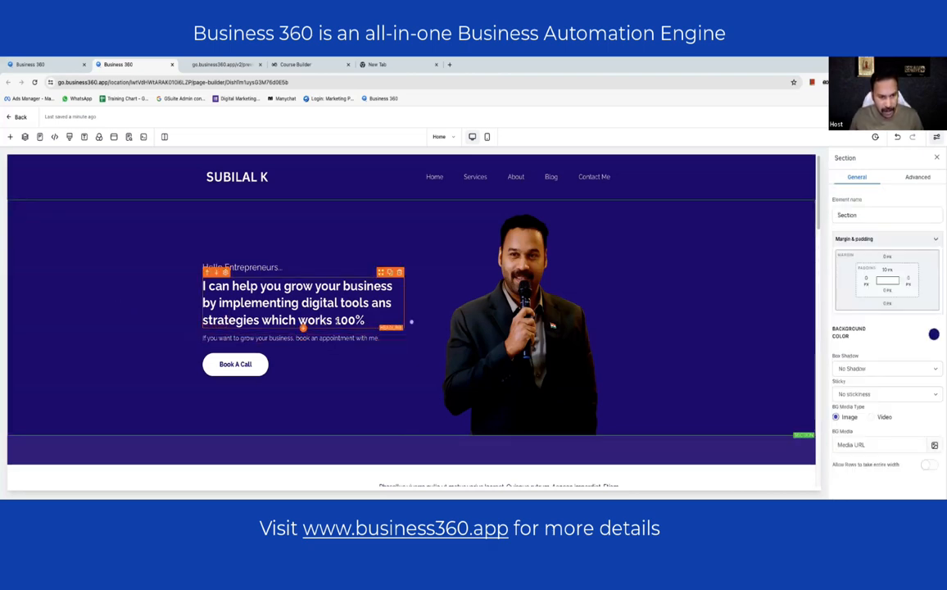
{"action": "left_click_drag", "start_coordinate": [841, 417], "coordinate": [839, 416]}
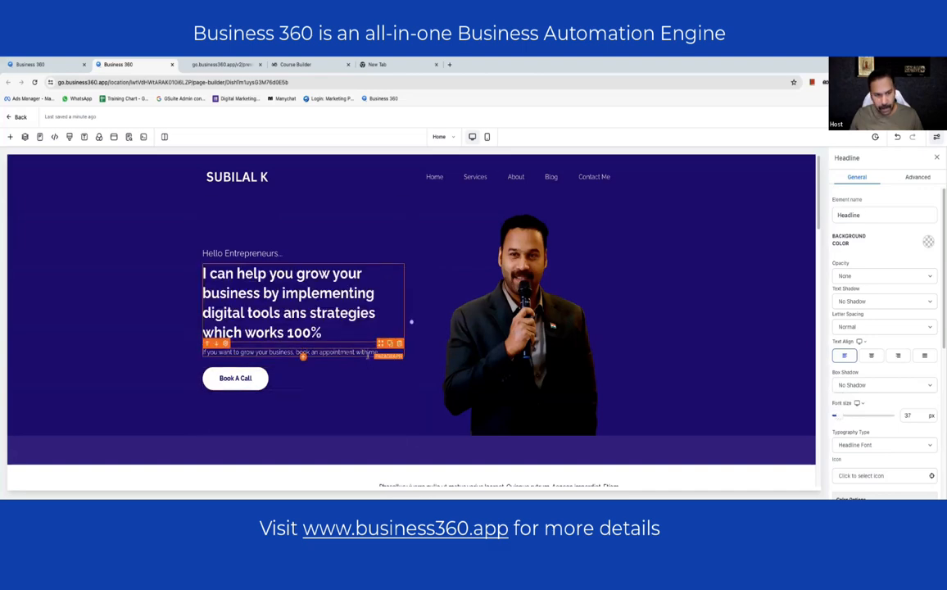
- Reduce the paragraph font size to 18 px and review the sub headline and hero section
{"action": "left_click", "coordinate": [302, 353]}
{"action": "left_click", "coordinate": [913, 415]}
{"action": "key", "text": "BackSpace"}
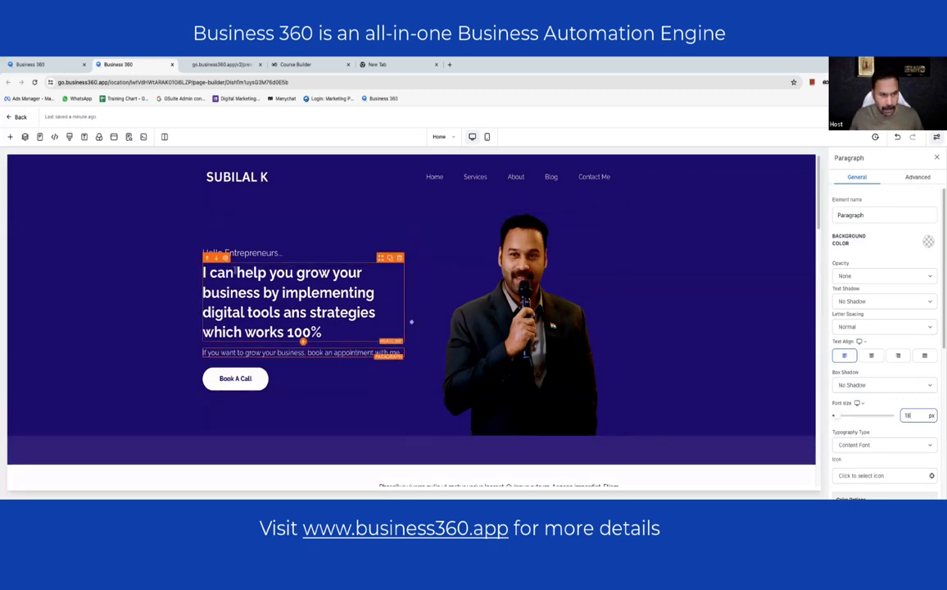
{"action": "left_click", "coordinate": [271, 251]}
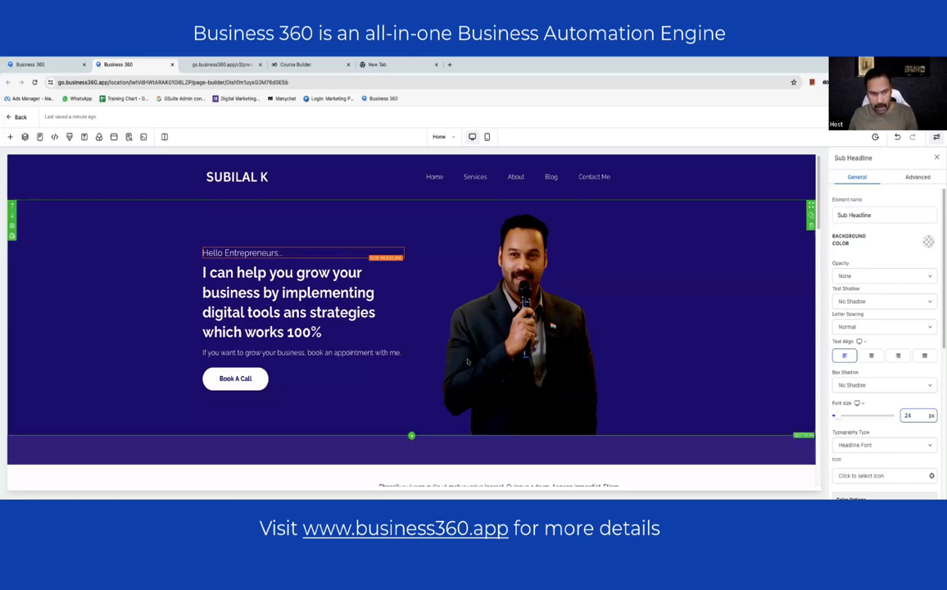
{"action": "left_click", "coordinate": [66, 303]}
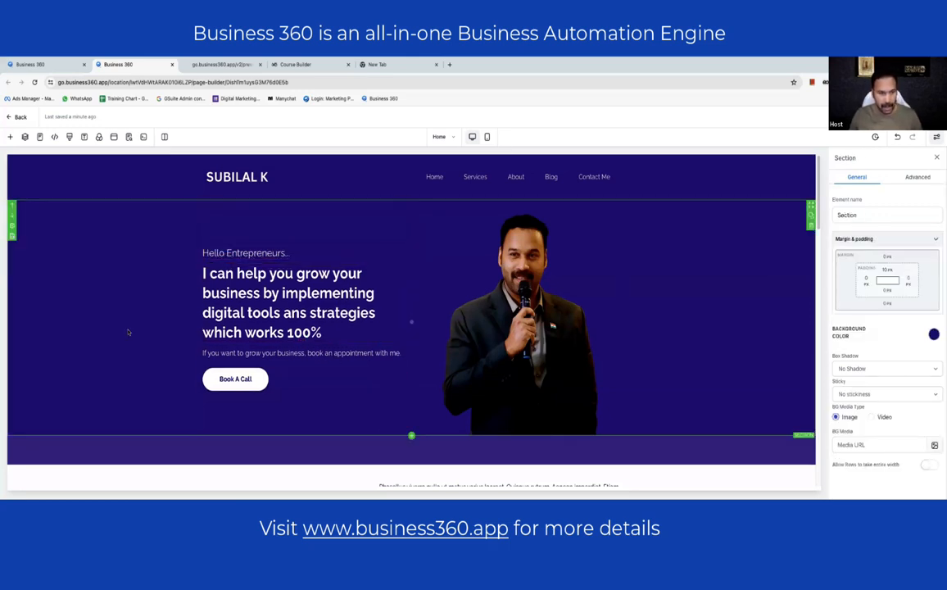
- Check the Book A Call button and hero section, then save the page
{"action": "left_click", "coordinate": [242, 376]}
{"action": "scroll", "coordinate": [884, 371], "scroll_direction": "down", "scroll_amount": 10}
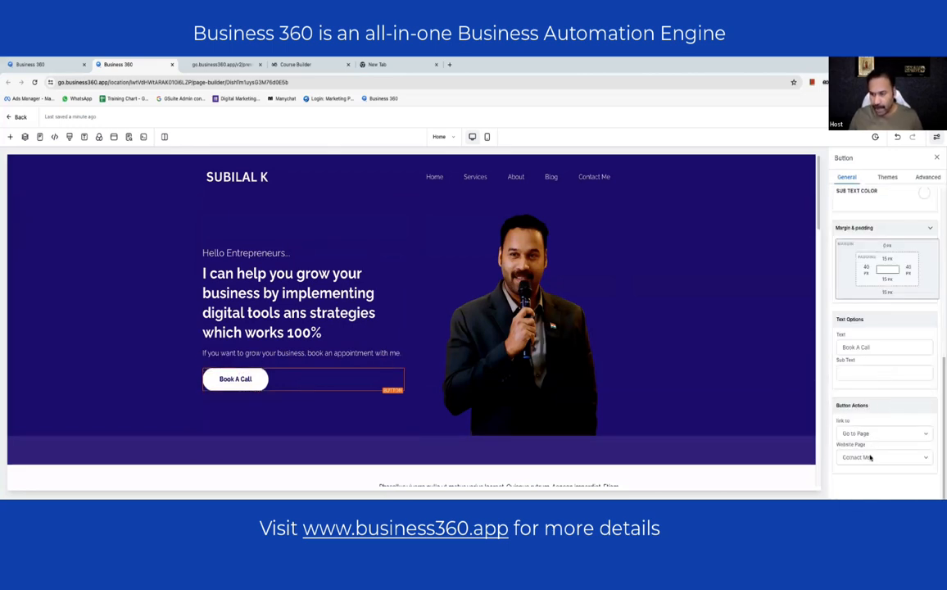
{"action": "left_click", "coordinate": [713, 299]}
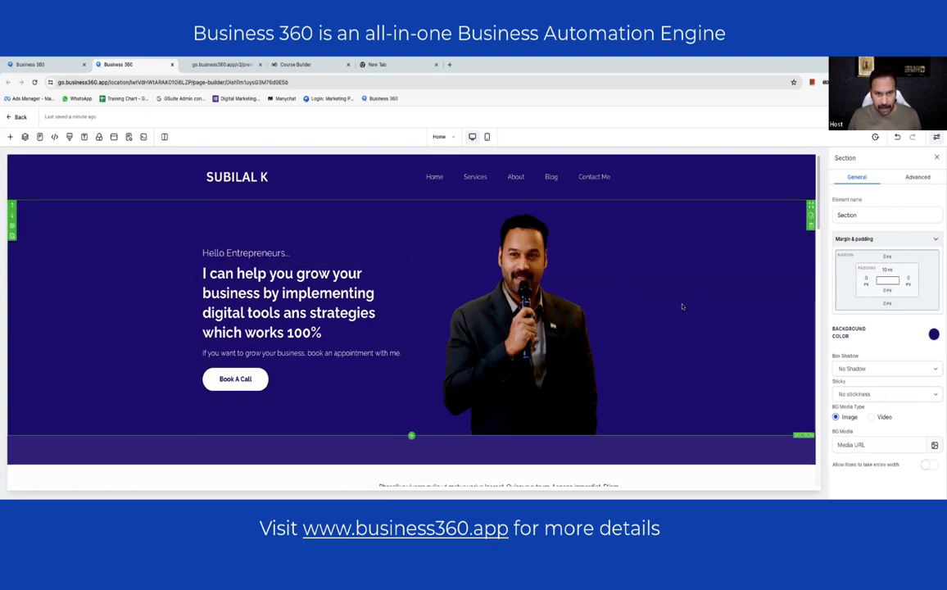
{"action": "scroll", "coordinate": [681, 306], "scroll_direction": "down", "scroll_amount": 3}
{"action": "scroll", "coordinate": [682, 306], "scroll_direction": "up", "scroll_amount": 3}
{"action": "left_click", "coordinate": [900, 116]}
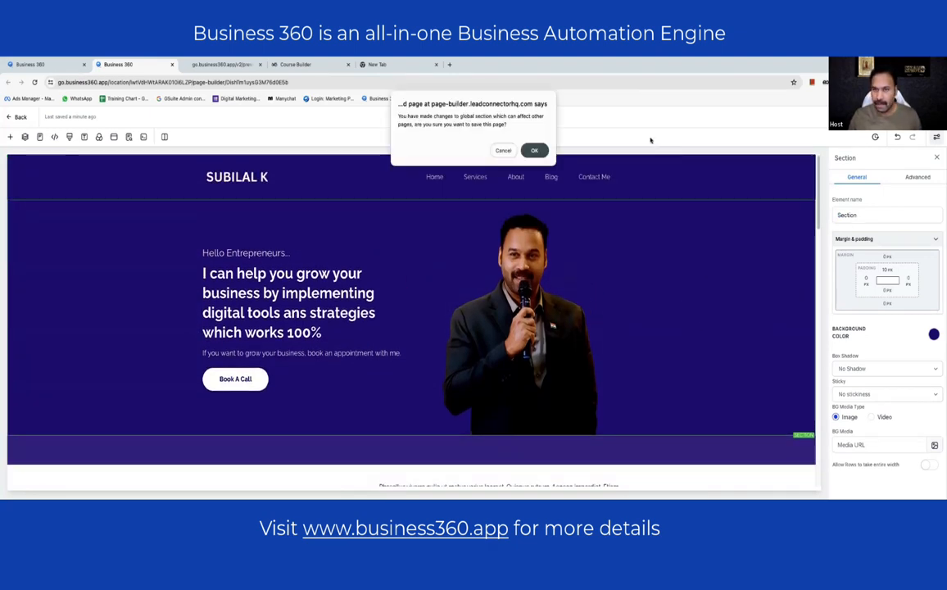
- Confirm the save, then apply the owner's name as SEO title and a 'digital coach and a trainer' description
{"action": "left_click", "coordinate": [533, 150]}
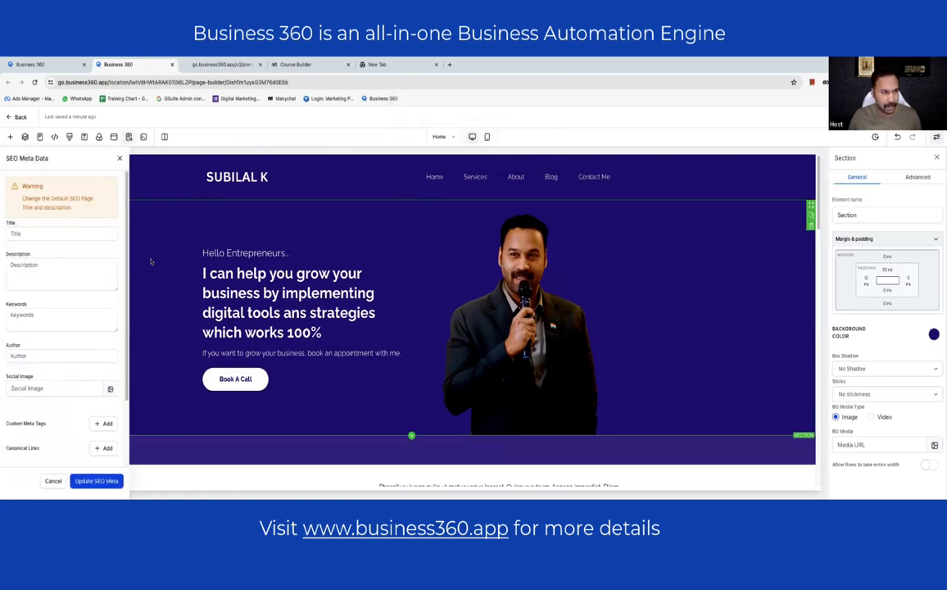
{"action": "left_click", "coordinate": [61, 235]}
{"action": "type", "text": "Subi"}
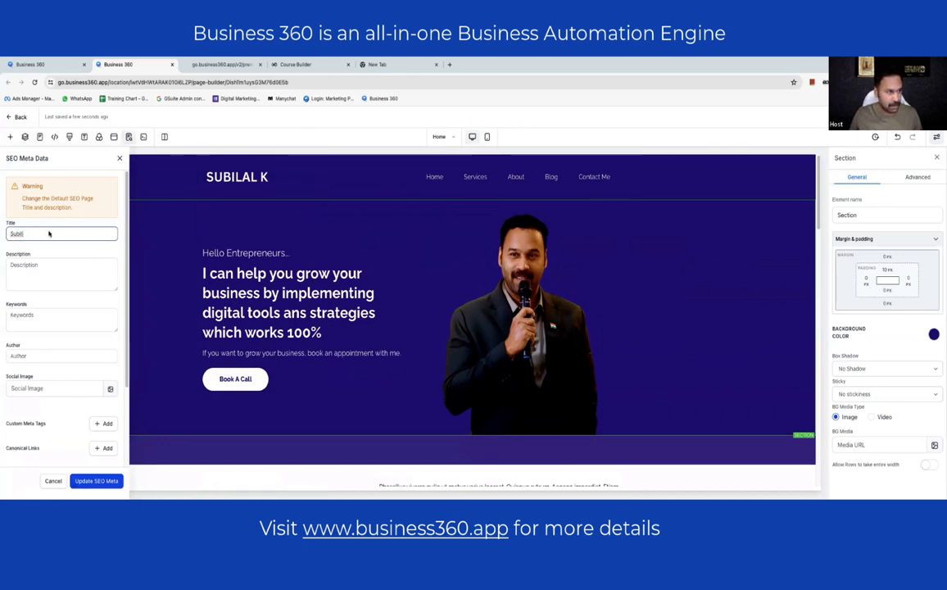
{"action": "type", "text": "lal k"}
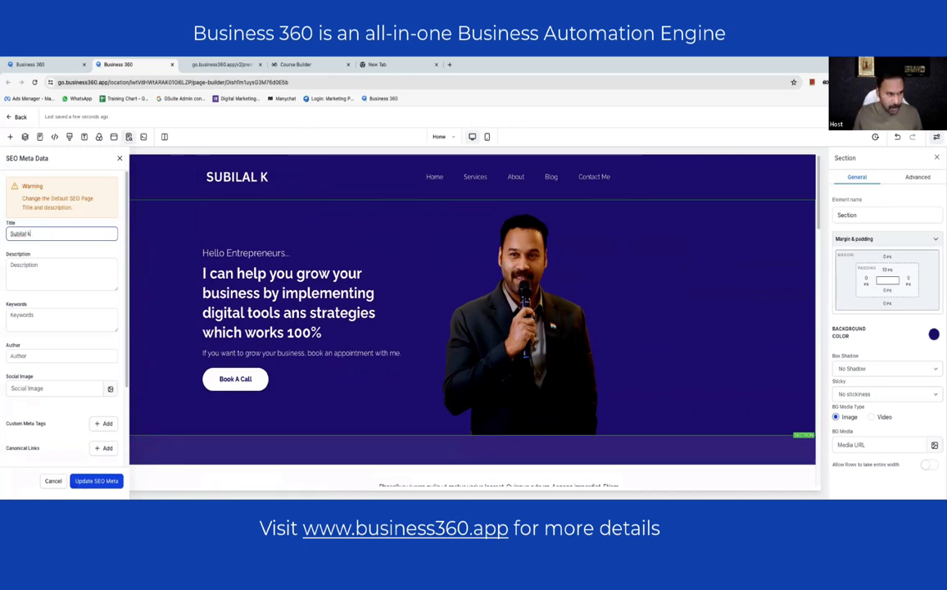
{"action": "left_click", "coordinate": [58, 276]}
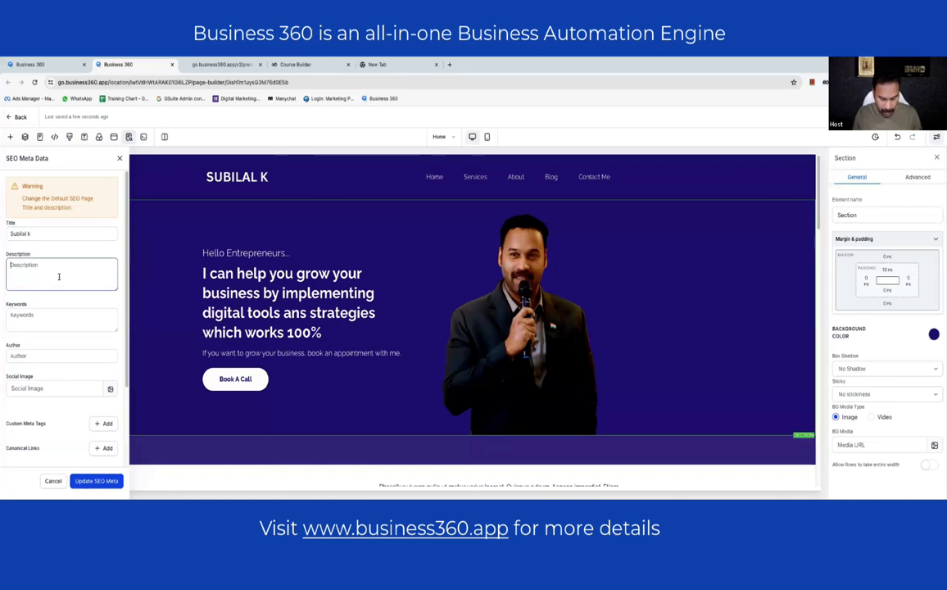
{"action": "type", "text": "Sub"}
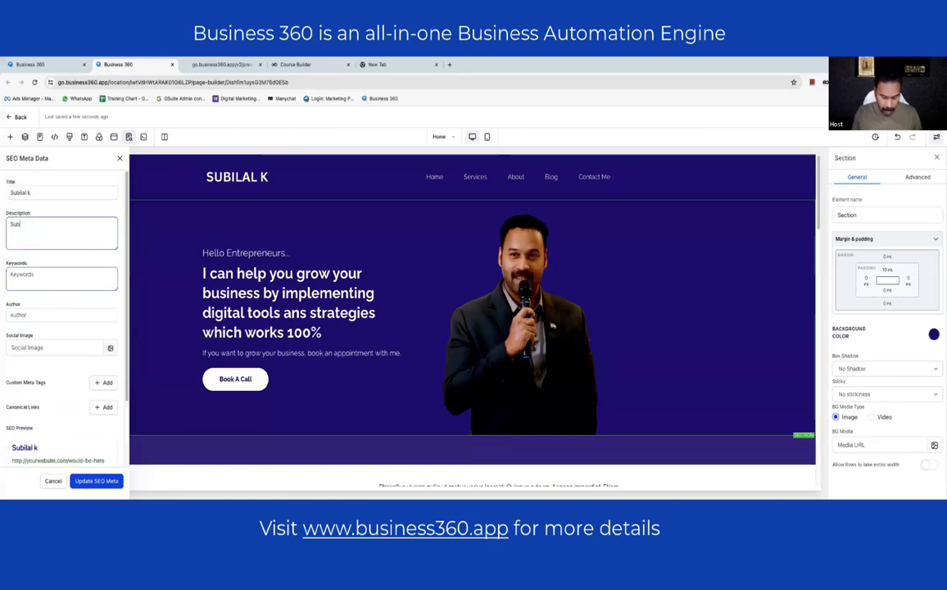
{"action": "type", "text": "ilal is a"}
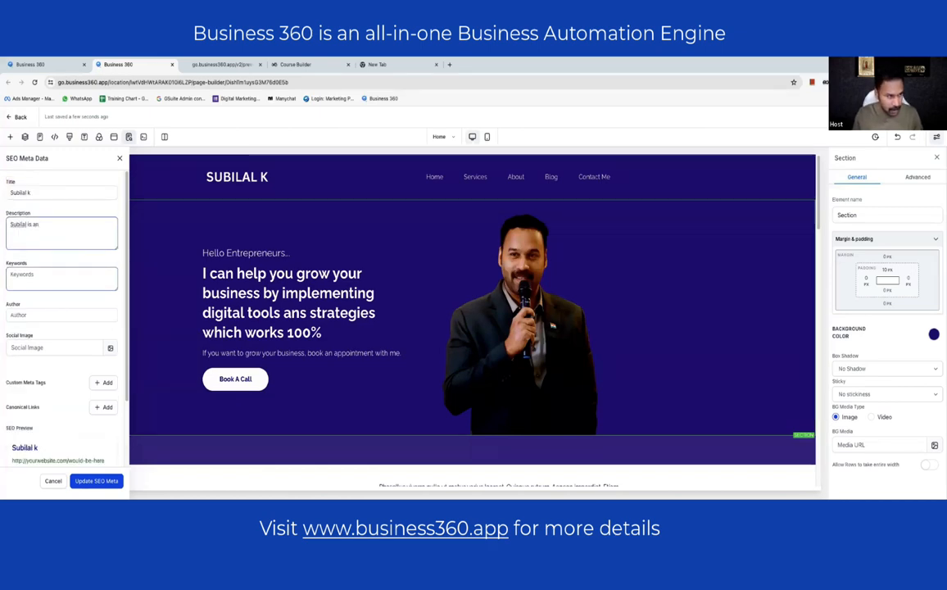
{"action": "type", "text": " digital coach and"}
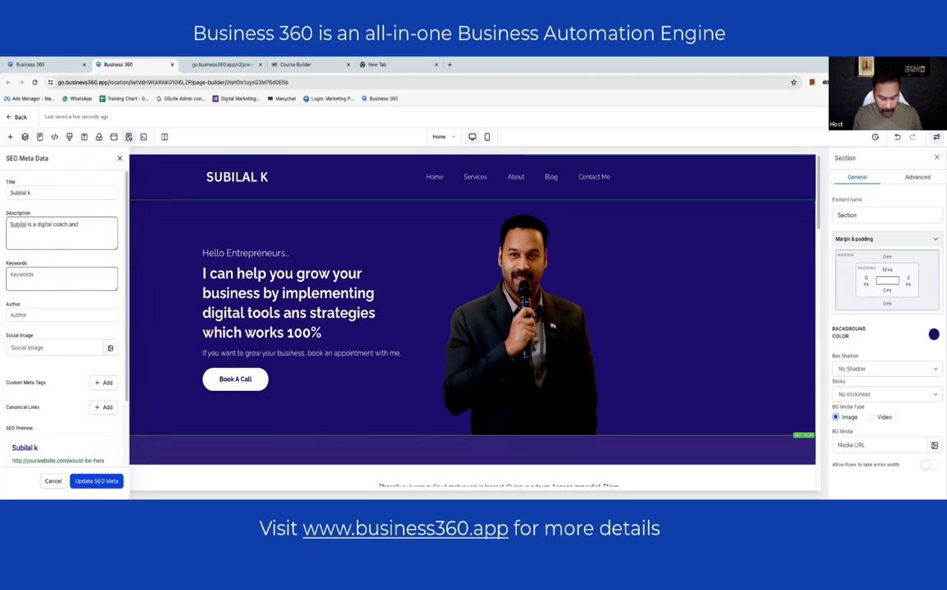
{"action": "type", "text": " a trainer."}
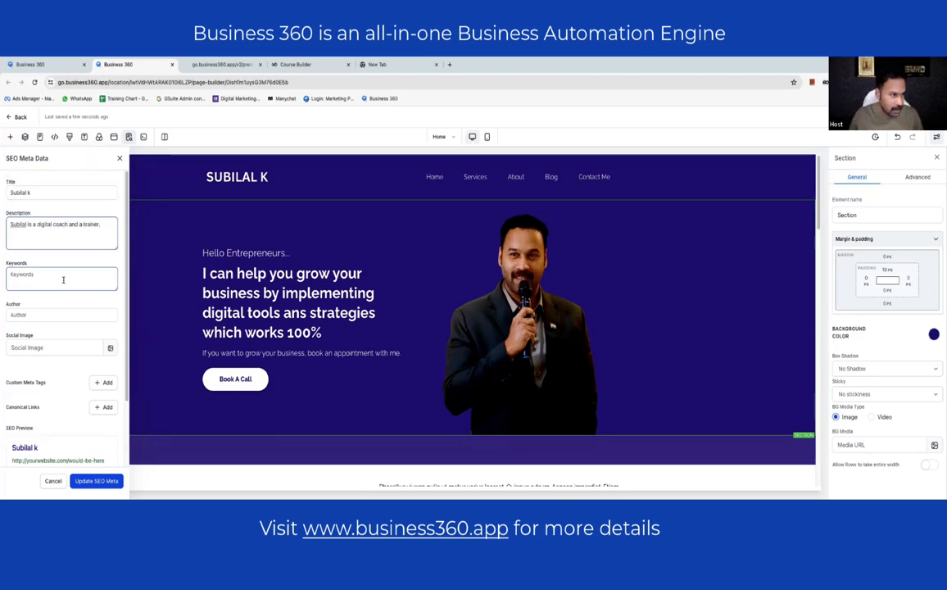
{"action": "left_click", "coordinate": [79, 280]}
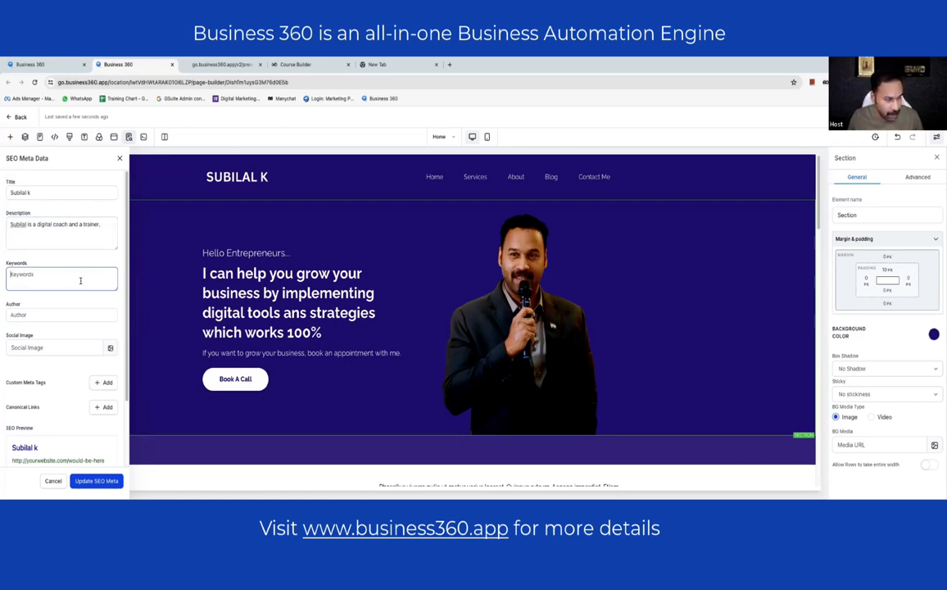
{"action": "scroll", "coordinate": [81, 280], "scroll_direction": "down", "scroll_amount": 3}
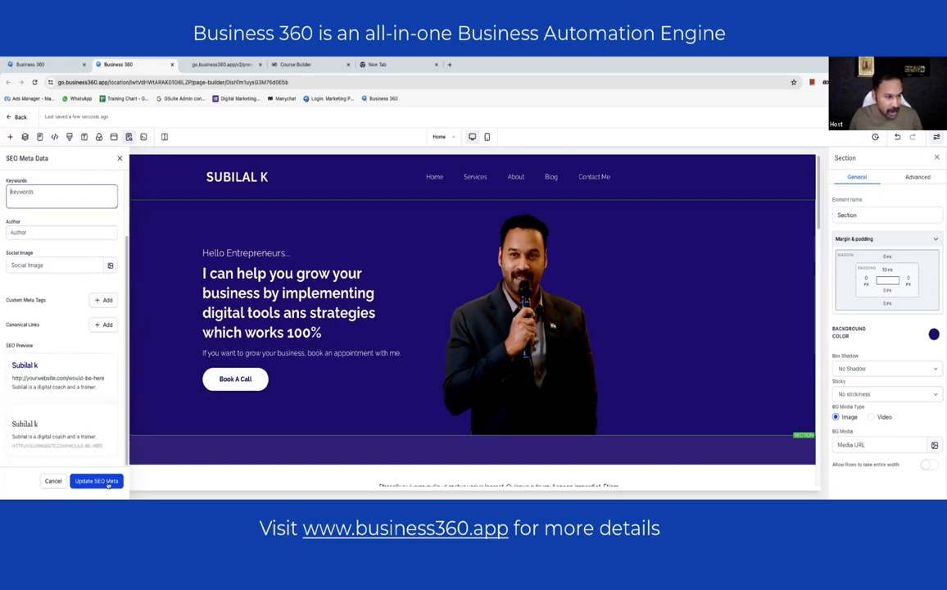
{"action": "left_click", "coordinate": [98, 481]}
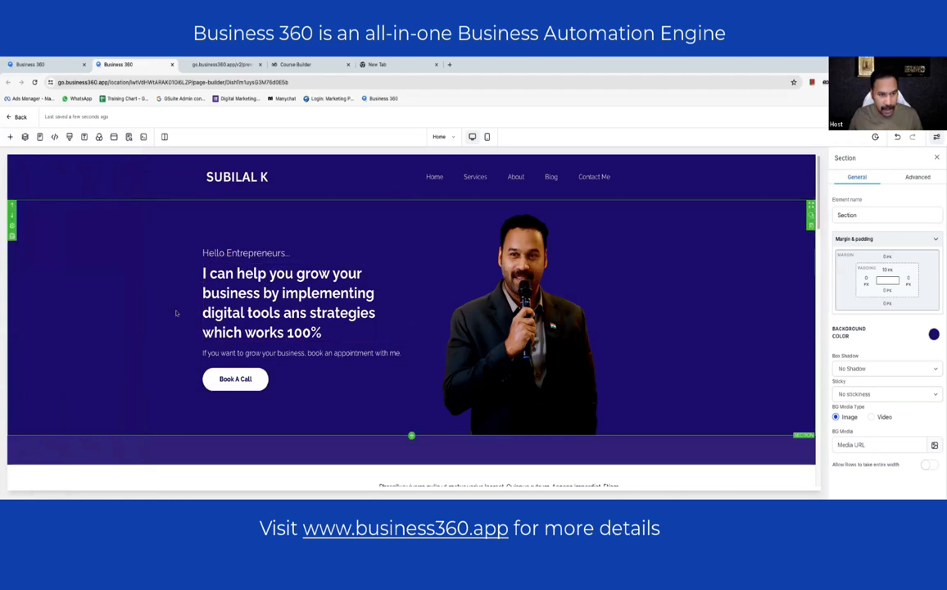
- Replace the 'SEO & Digital Marketing Consultant' heading below the hero with 'My way or working to grow your business'
{"action": "scroll", "coordinate": [176, 313], "scroll_direction": "down", "scroll_amount": 5}
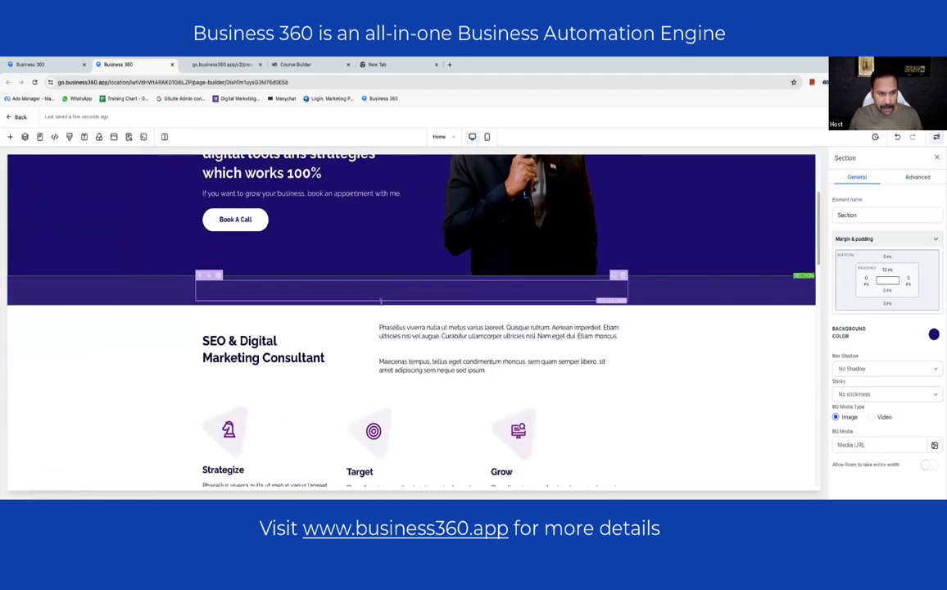
{"action": "scroll", "coordinate": [381, 301], "scroll_direction": "down", "scroll_amount": 2}
{"action": "left_click", "coordinate": [306, 291]}
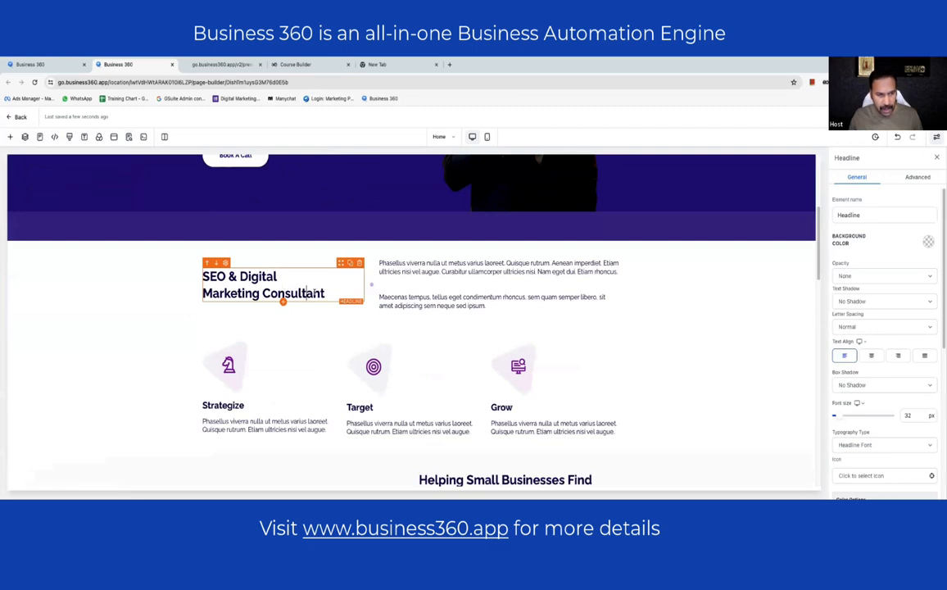
{"action": "scroll", "coordinate": [320, 292], "scroll_direction": "up", "scroll_amount": 6}
{"action": "scroll", "coordinate": [320, 292], "scroll_direction": "down", "scroll_amount": 7}
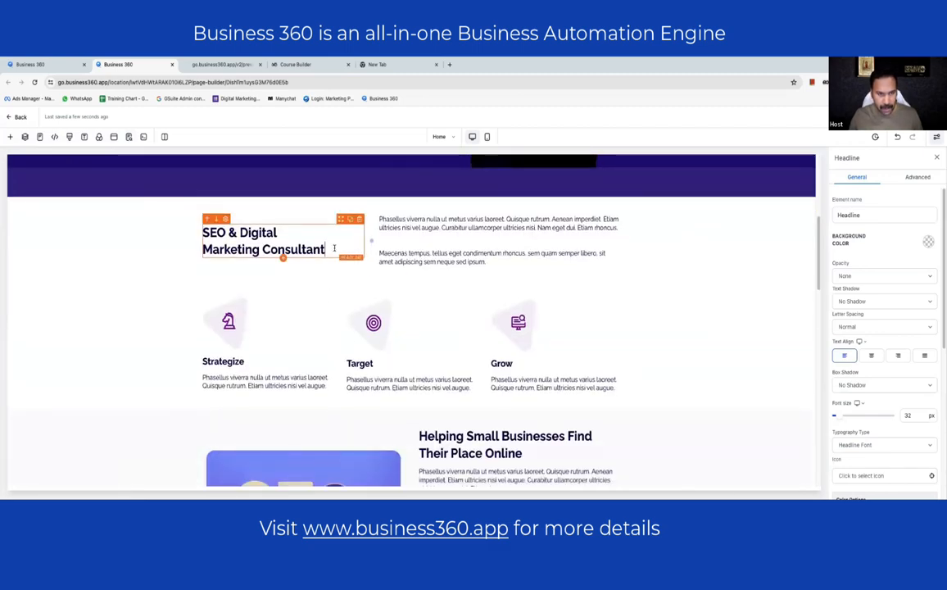
{"action": "triple_click", "coordinate": [334, 248]}
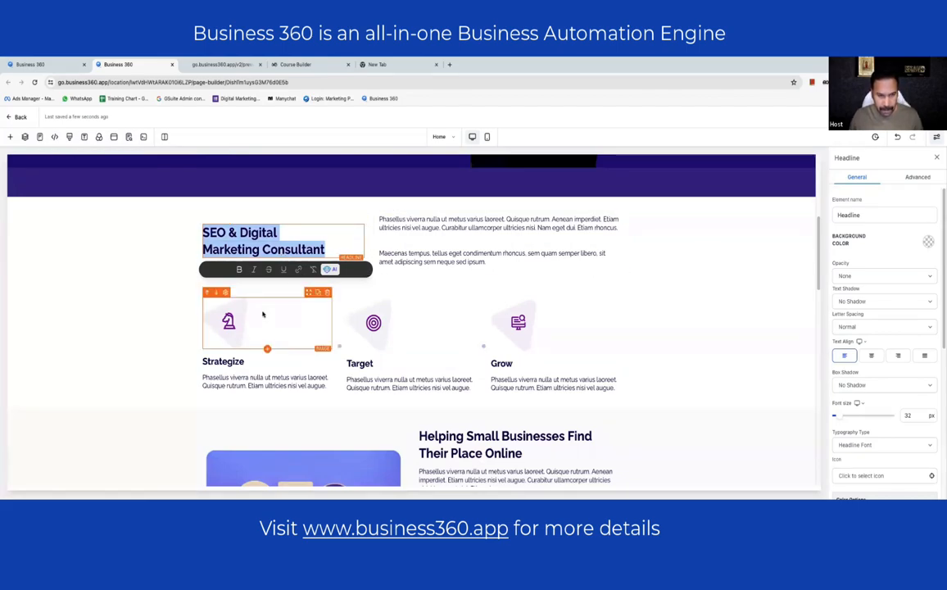
{"action": "scroll", "coordinate": [263, 314], "scroll_direction": "up", "scroll_amount": 3}
{"action": "scroll", "coordinate": [263, 314], "scroll_direction": "down", "scroll_amount": 3}
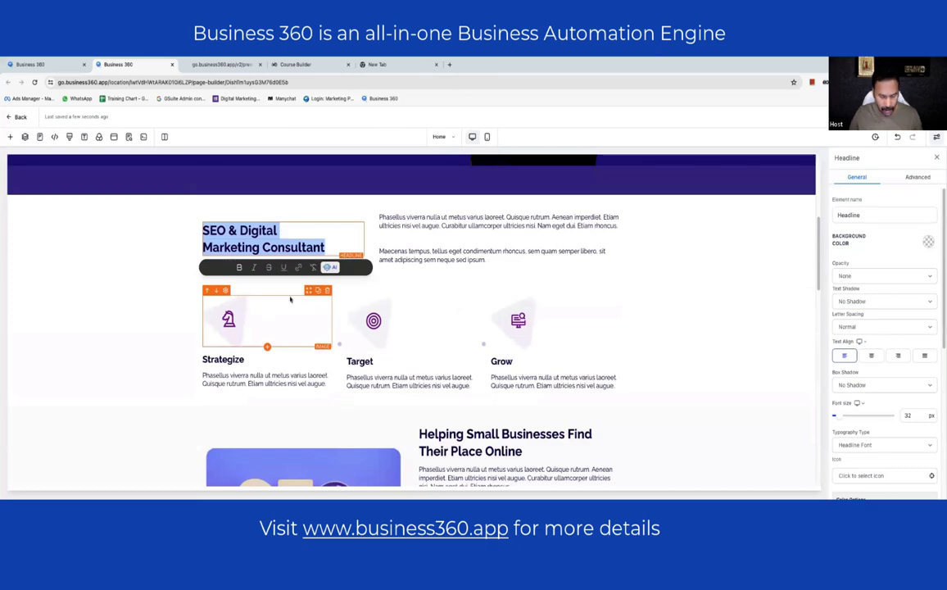
{"action": "type", "text": "My wa"}
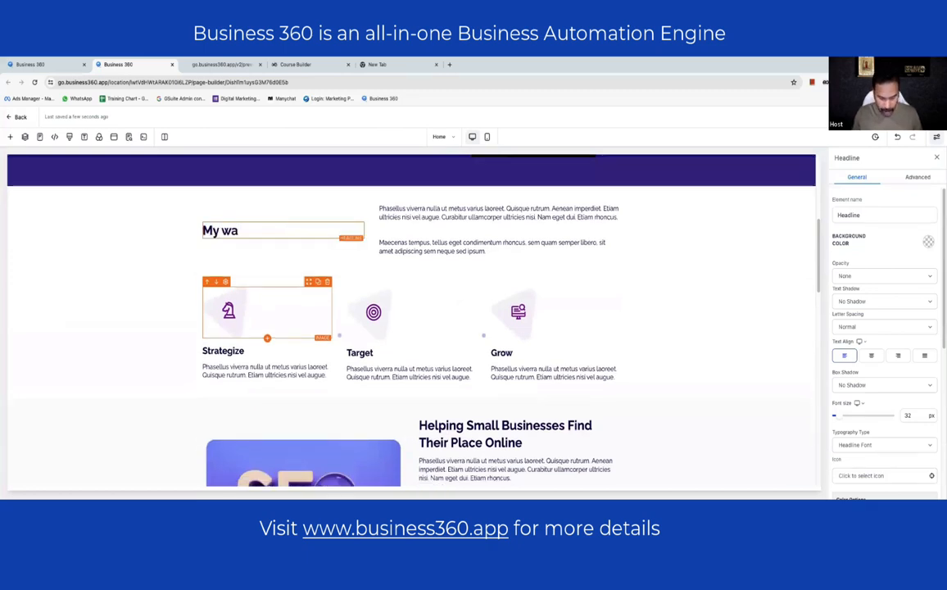
{"action": "type", "text": "y or wo"}
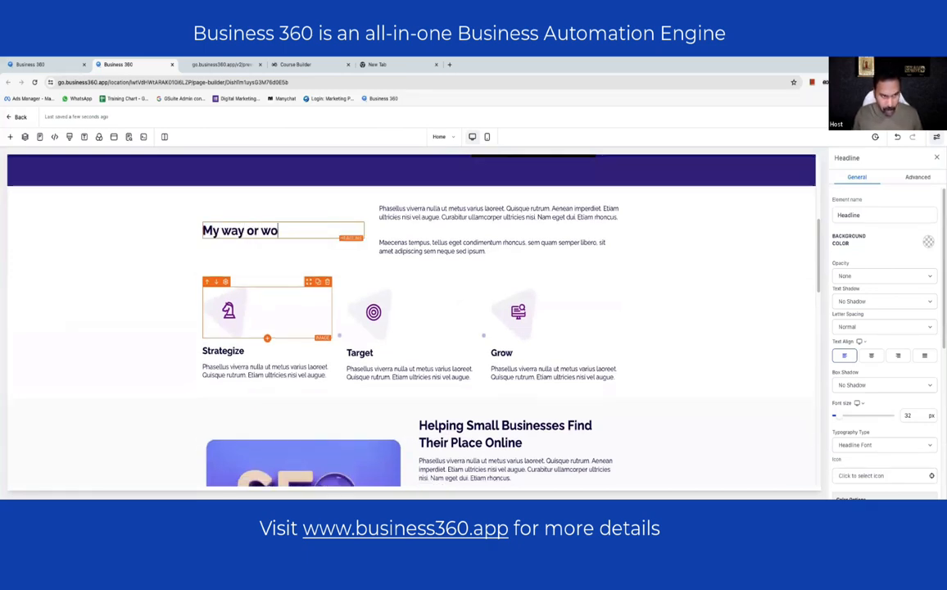
{"action": "type", "text": "rking to "}
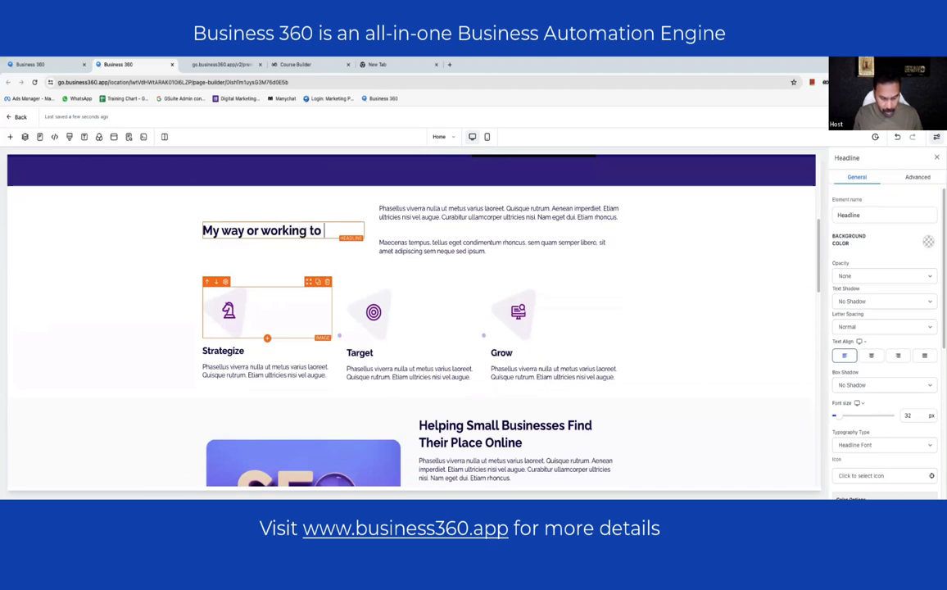
{"action": "type", "text": "grow your business"}
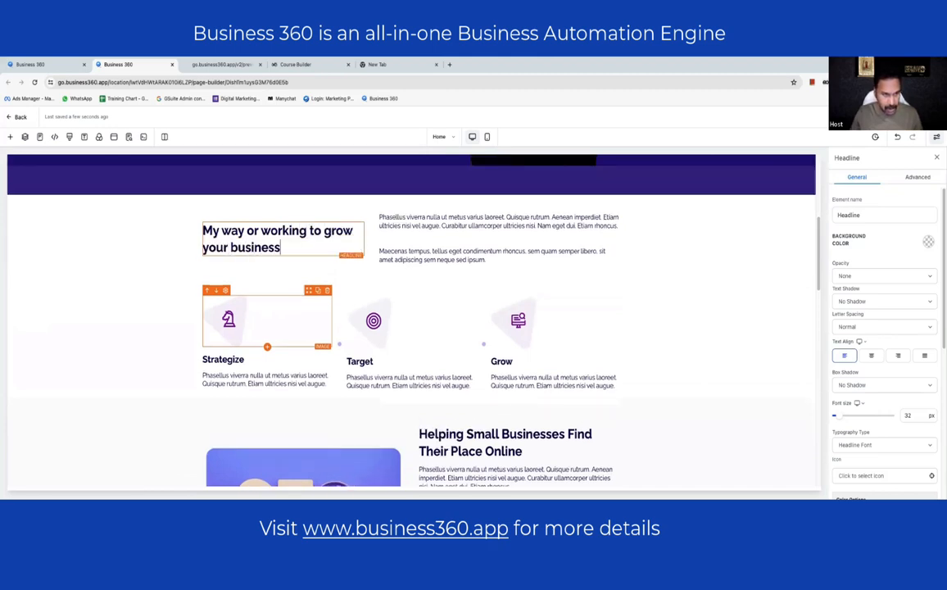
{"action": "left_click", "coordinate": [221, 360]}
- Rename the Target card to 'Build' and the Grow card to 'Execute'
{"action": "double_click", "coordinate": [219, 361]}
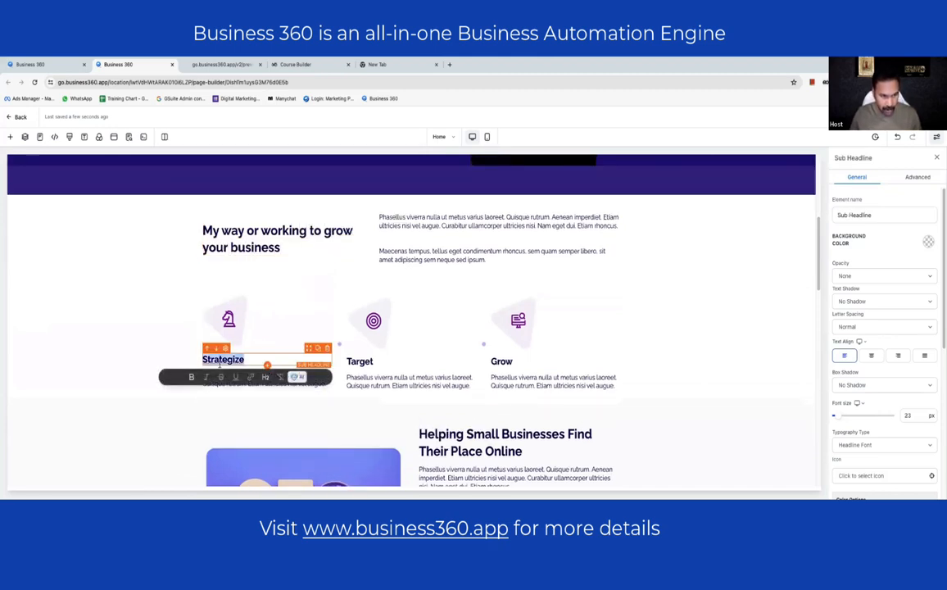
{"action": "double_click", "coordinate": [359, 361]}
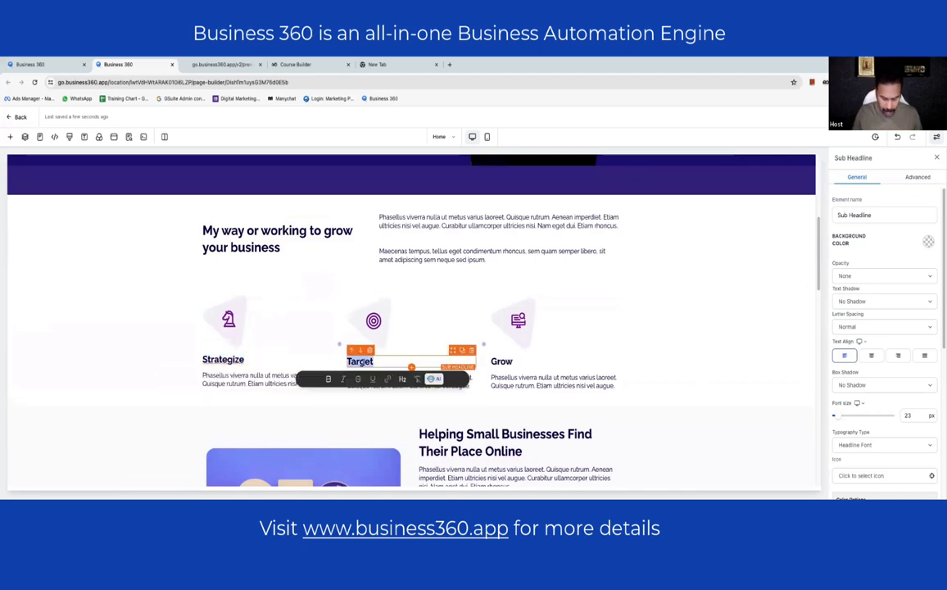
{"action": "type", "text": "Build"}
{"action": "left_click", "coordinate": [501, 361]}
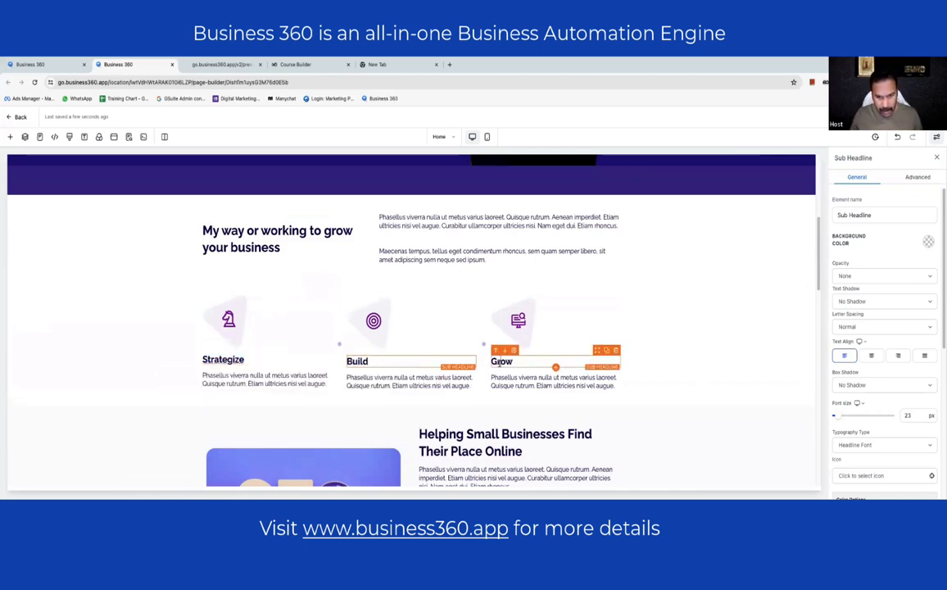
{"action": "double_click", "coordinate": [502, 361]}
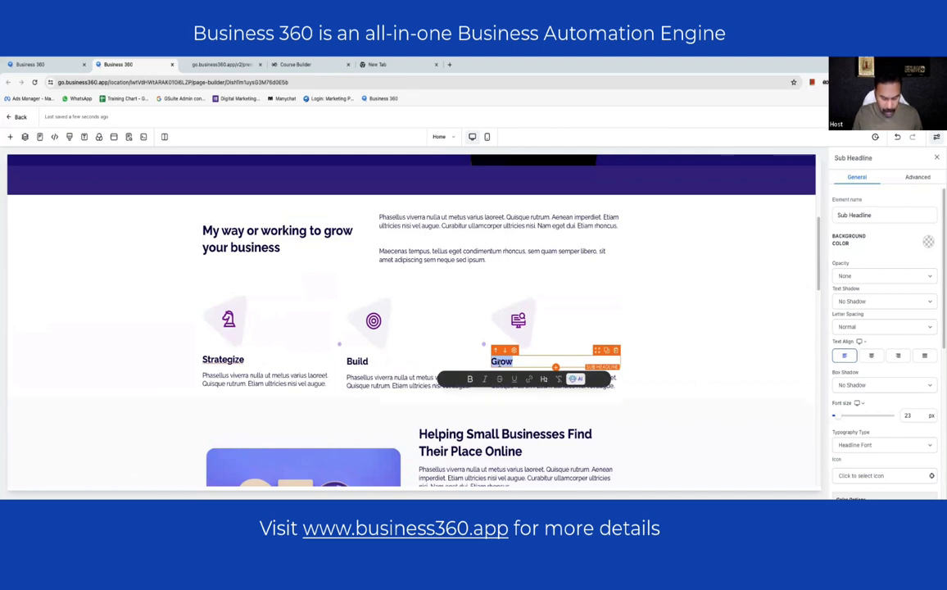
{"action": "type", "text": "Execute"}
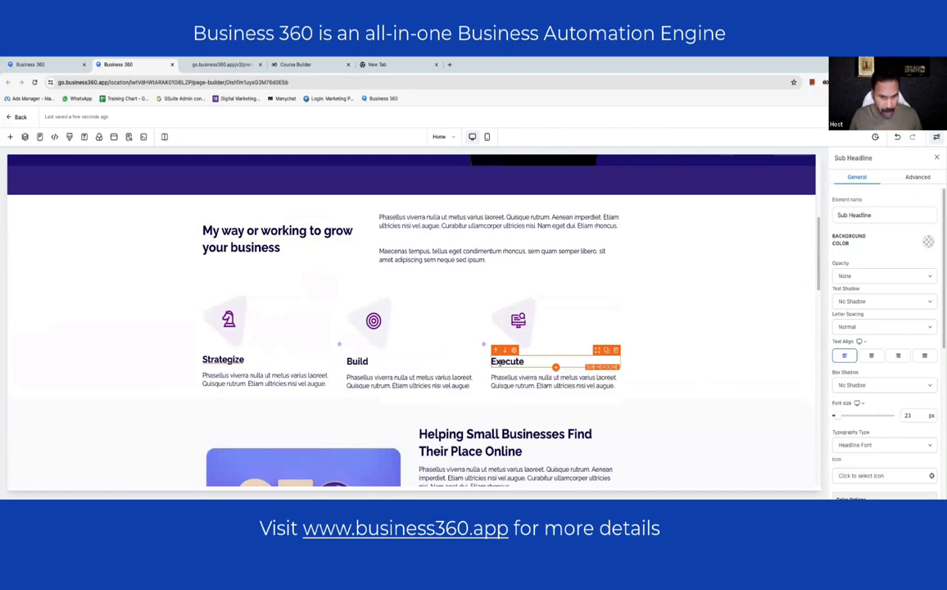
- Replace the paragraph with 'As I have mentioned, I help business owners…' step-by-step process text
{"action": "left_click", "coordinate": [433, 237]}
{"action": "double_click", "coordinate": [433, 236]}
{"action": "key", "text": "ctrl+a"}
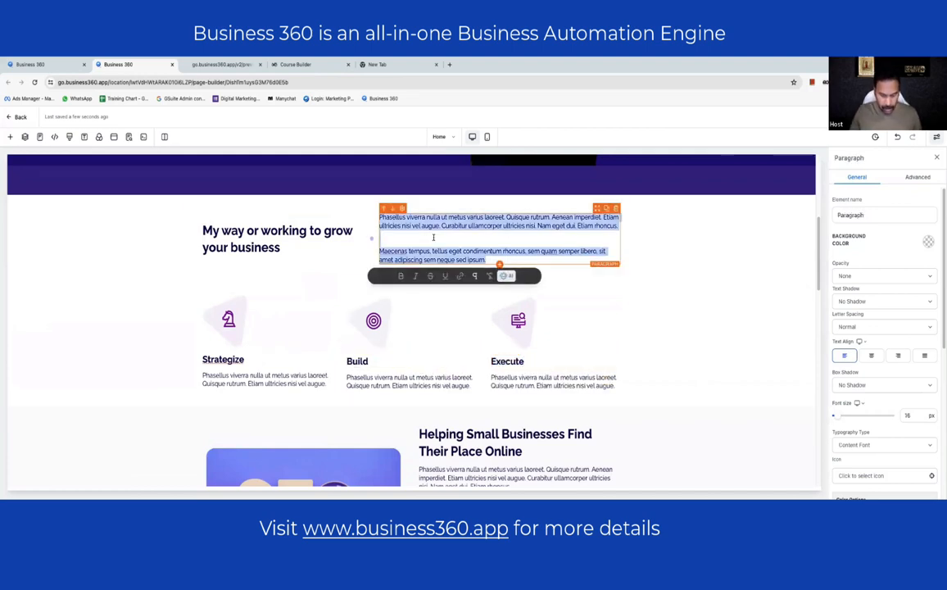
{"action": "type", "text": "help"}
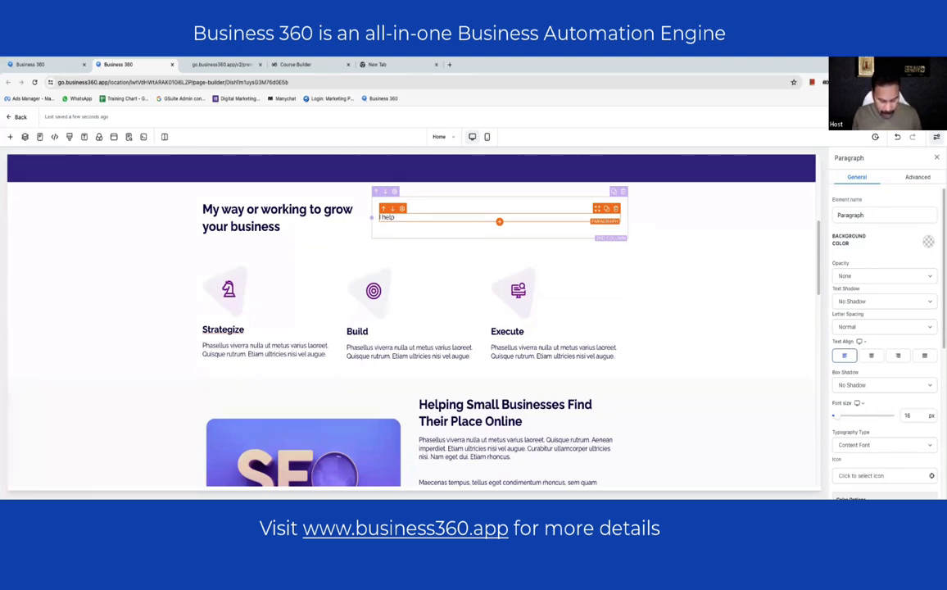
{"action": "key", "text": "super+a"}
{"action": "type", "text": "As I h"}
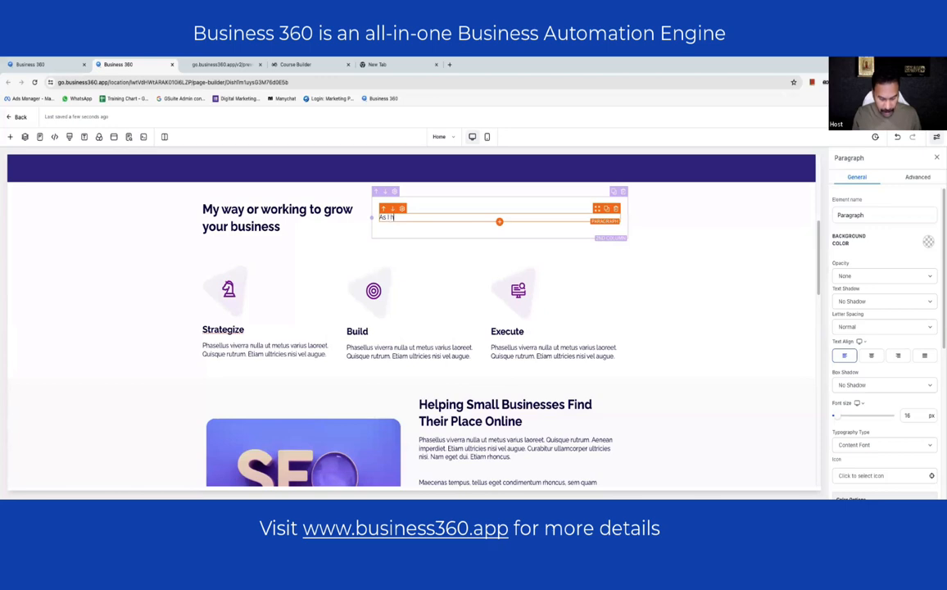
{"action": "type", "text": "ave"}
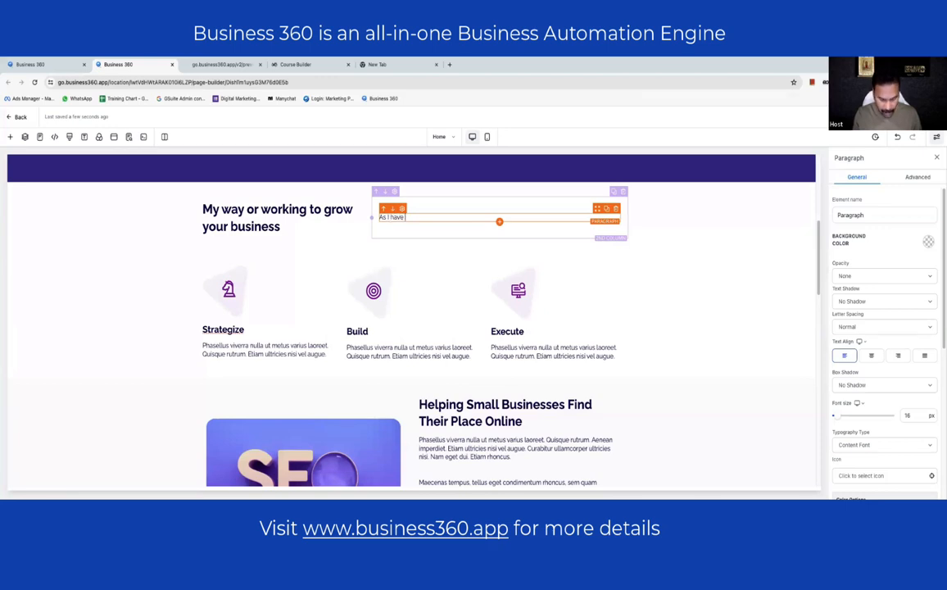
{"action": "type", "text": " samentioned, I hel"}
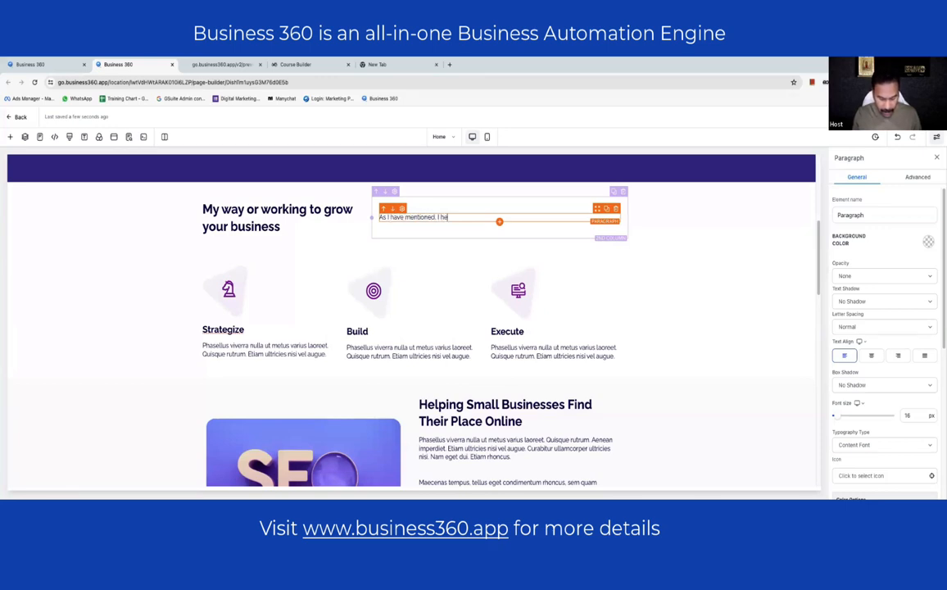
{"action": "type", "text": "p bu"}
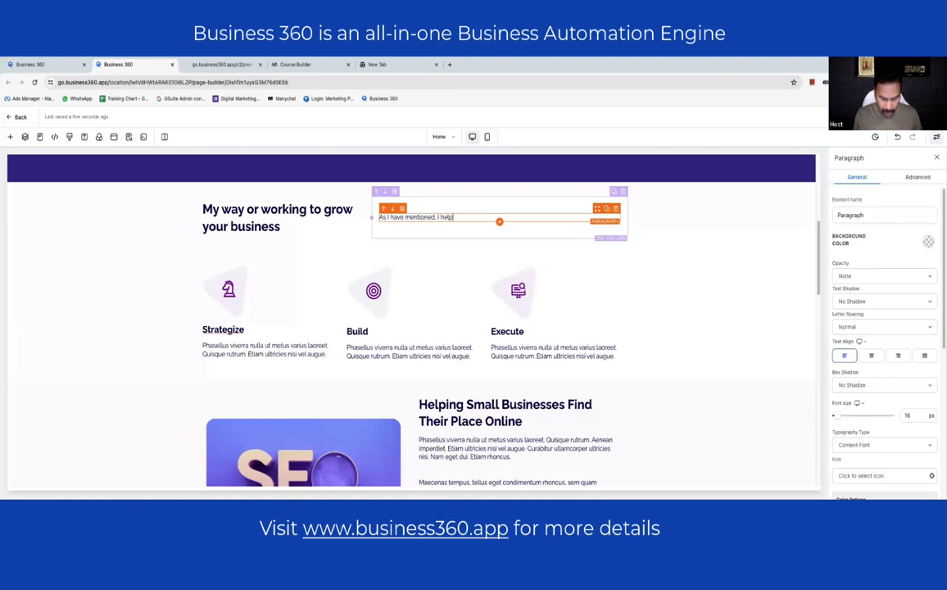
{"action": "type", "text": "sine"}
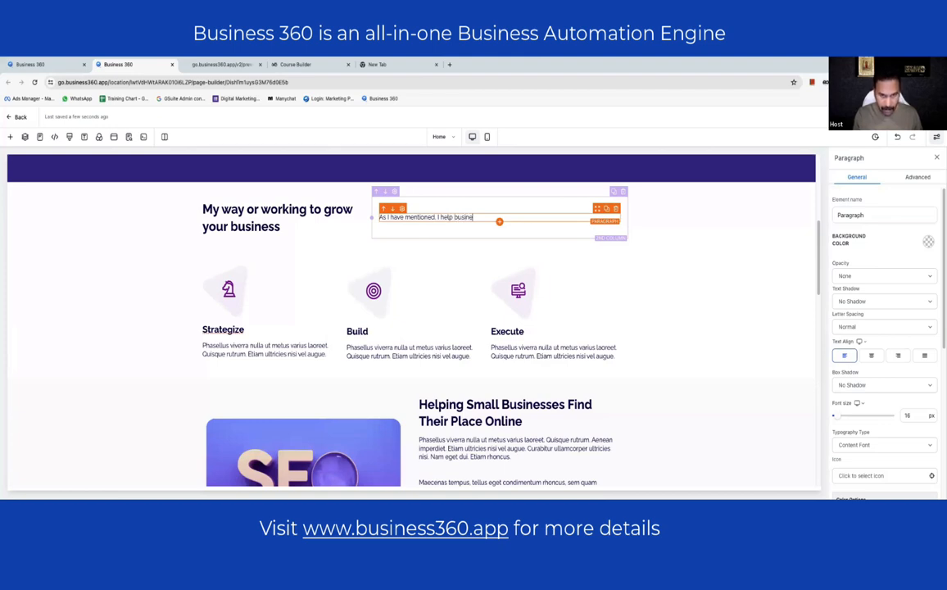
{"action": "type", "text": "ss owners to"}
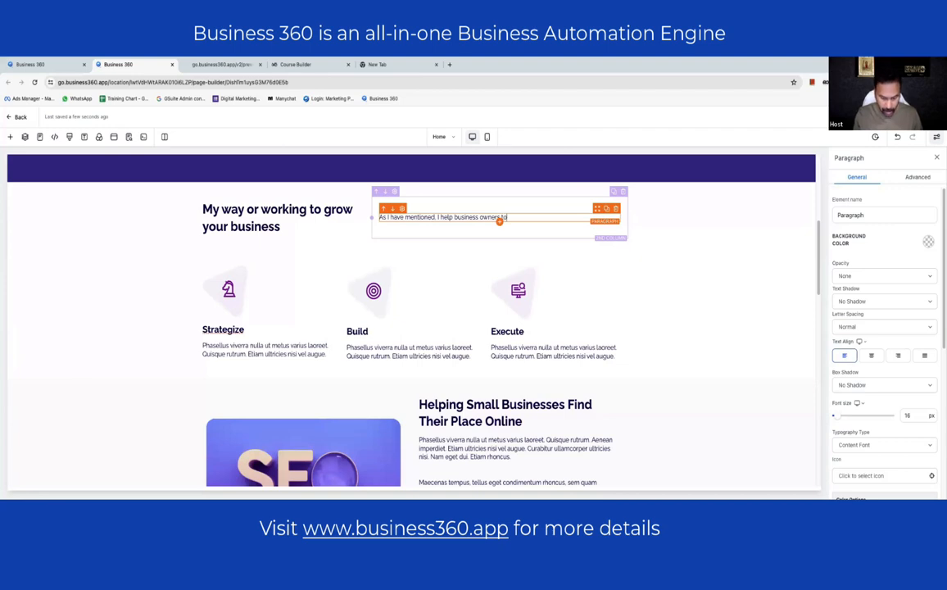
{"action": "type", "text": " grow their business"}
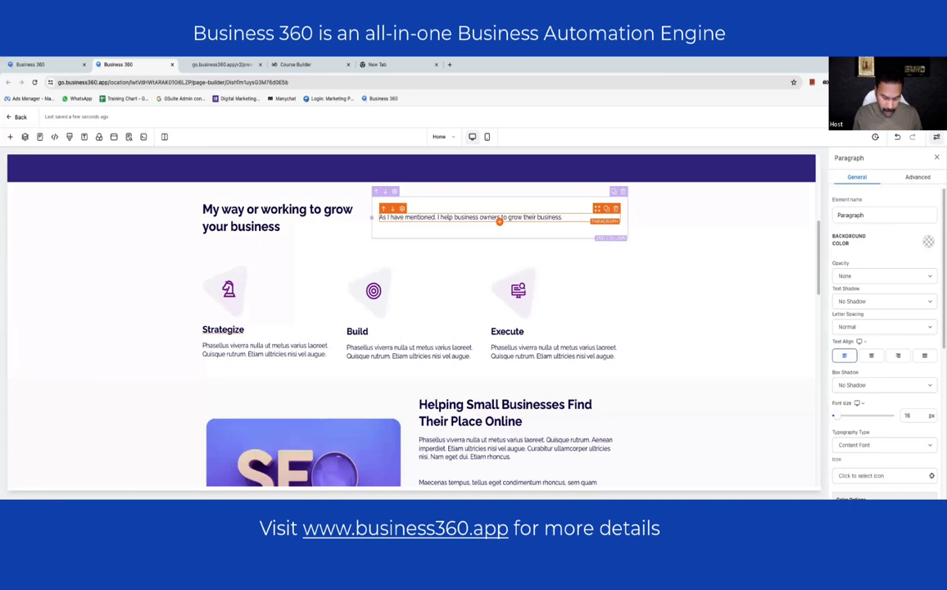
{"action": "type", "text": ". Here is"}
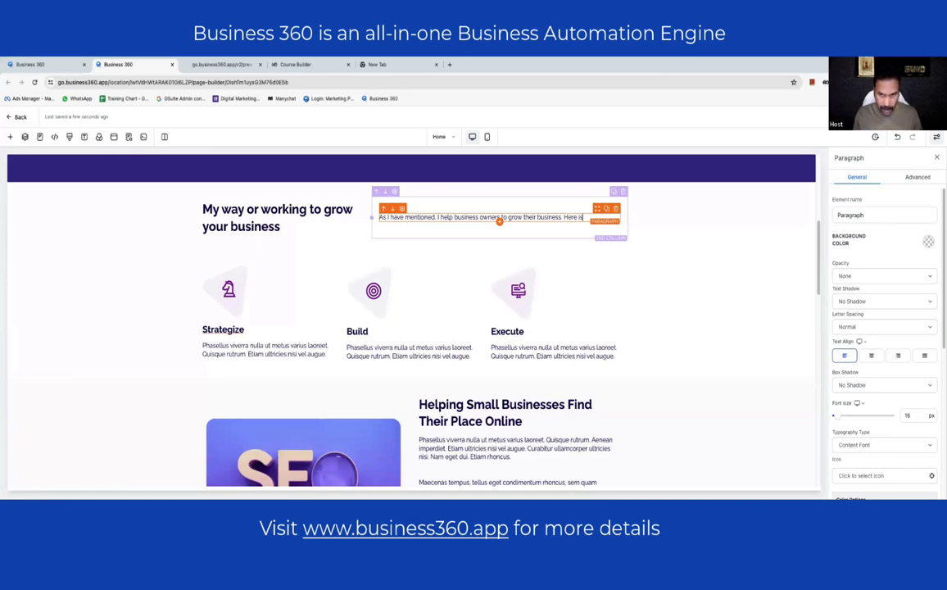
{"action": "type", "text": " the step"}
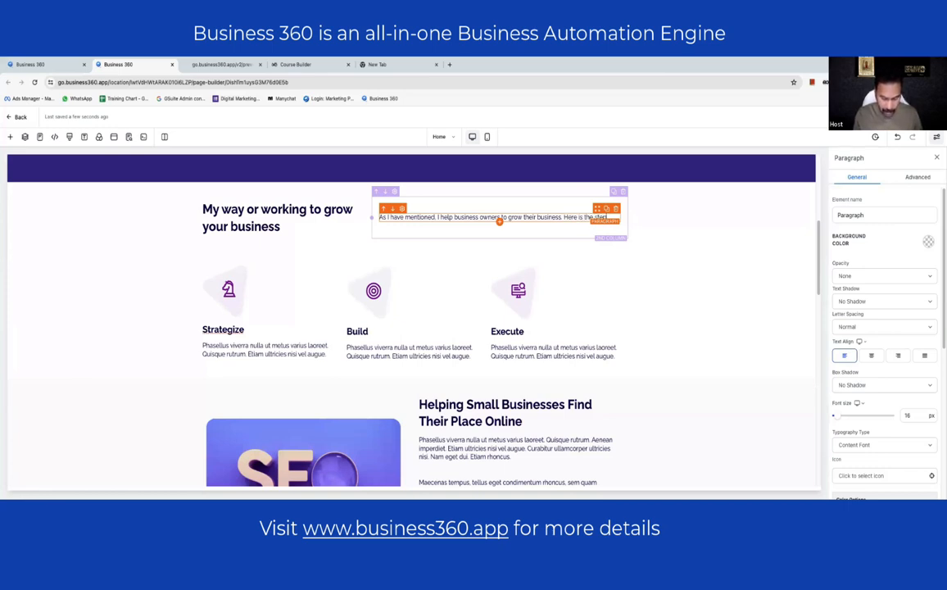
{"action": "type", "text": "-by-step"}
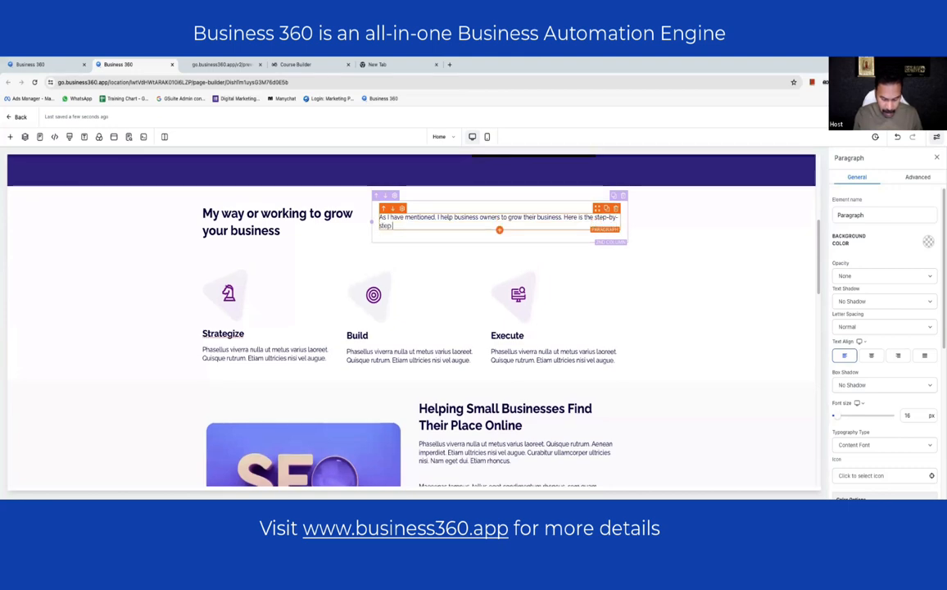
{"action": "type", "text": " process"}
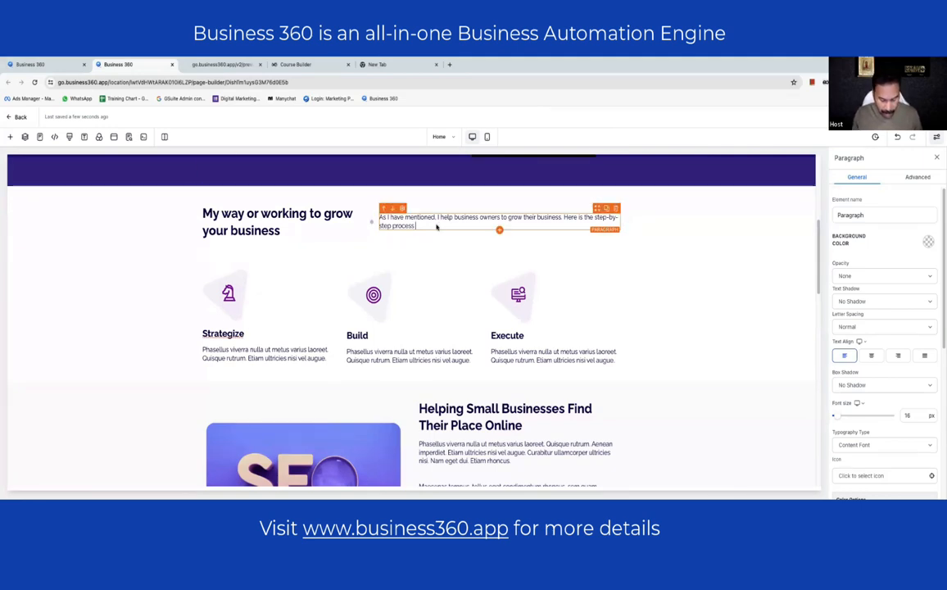
{"action": "type", "text": "work"}
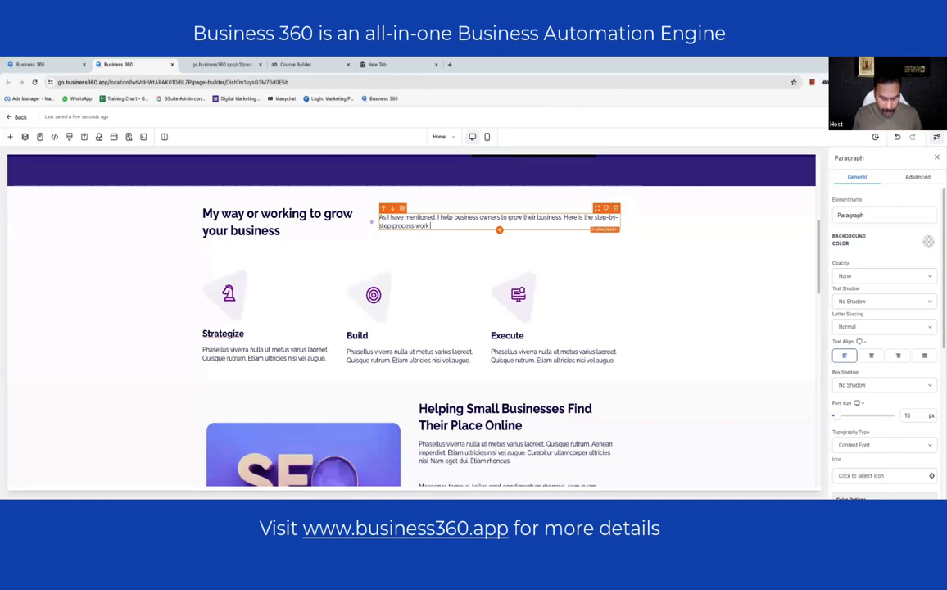
{"action": "type", "text": " to implement th"}
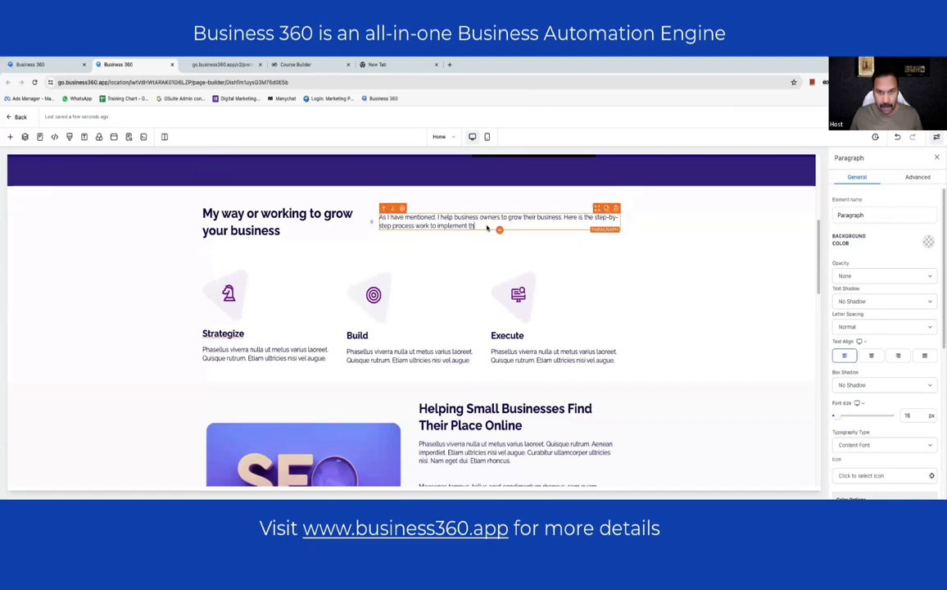
{"action": "type", "text": "e growth"}
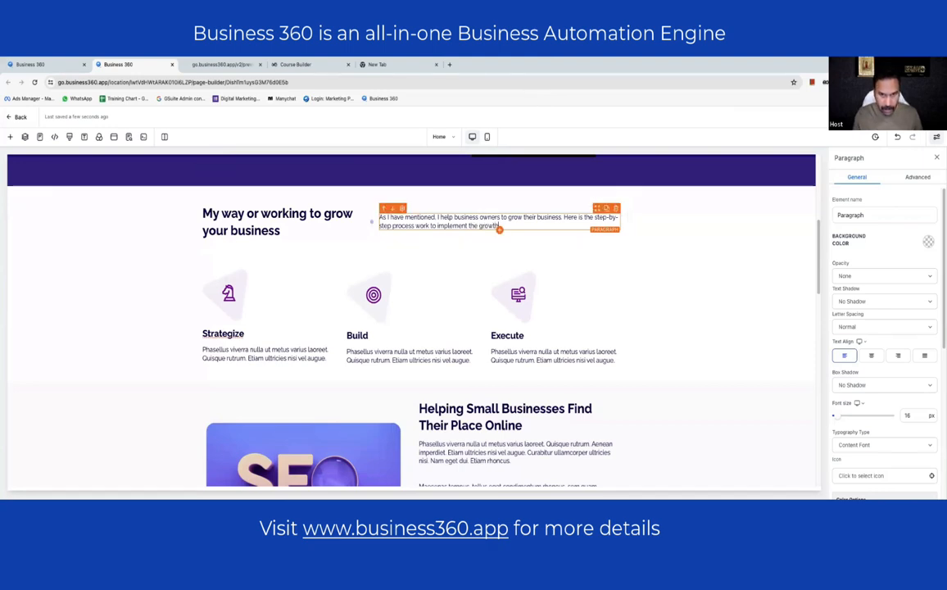
{"action": "type", "text": " strate"}
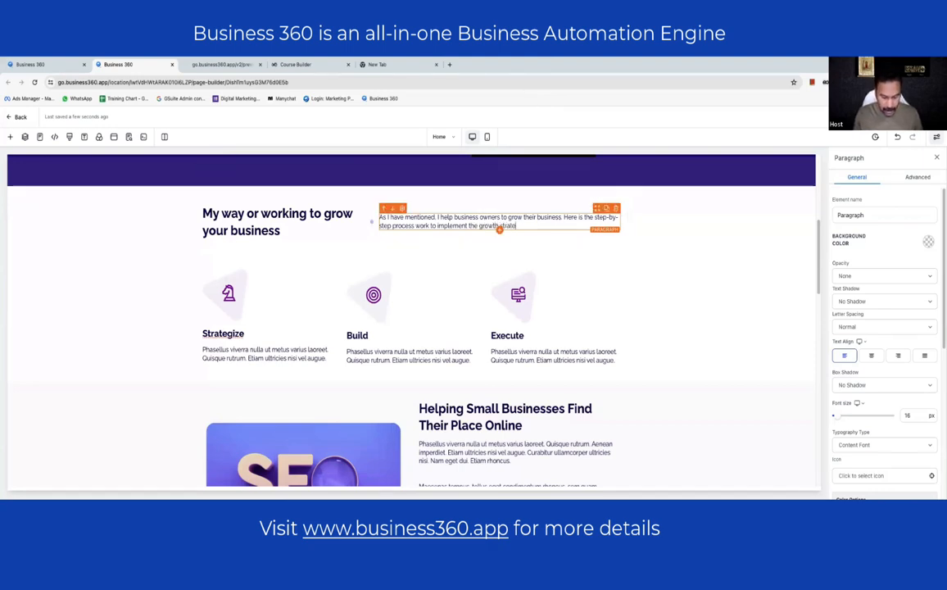
{"action": "type", "text": "gies for my clients"}
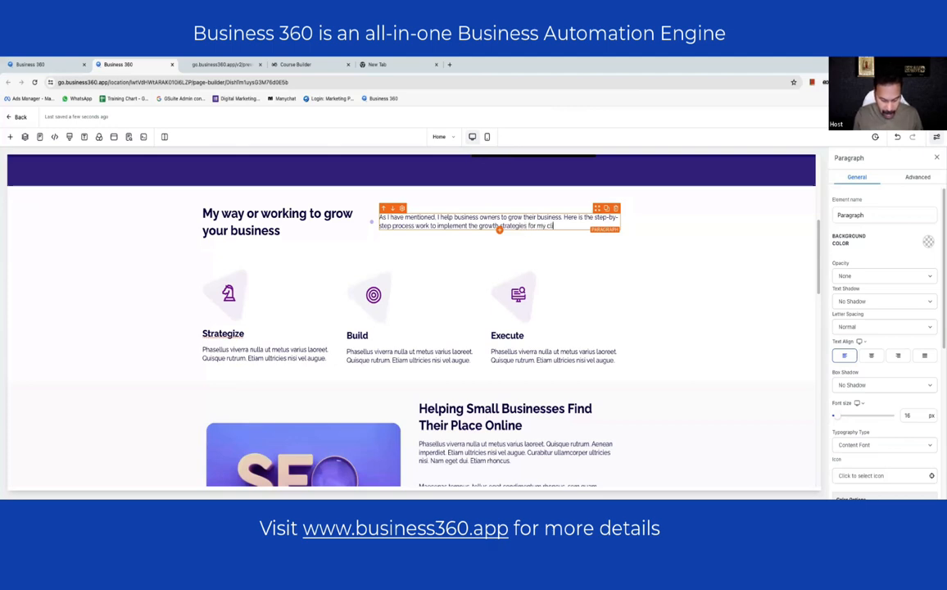
- Set the Strategize card text to 'Always I start with making a perfect and impactful strategy which ensures the growth'
{"action": "triple_click", "coordinate": [216, 351]}
{"action": "type", "text": "Aling t"}
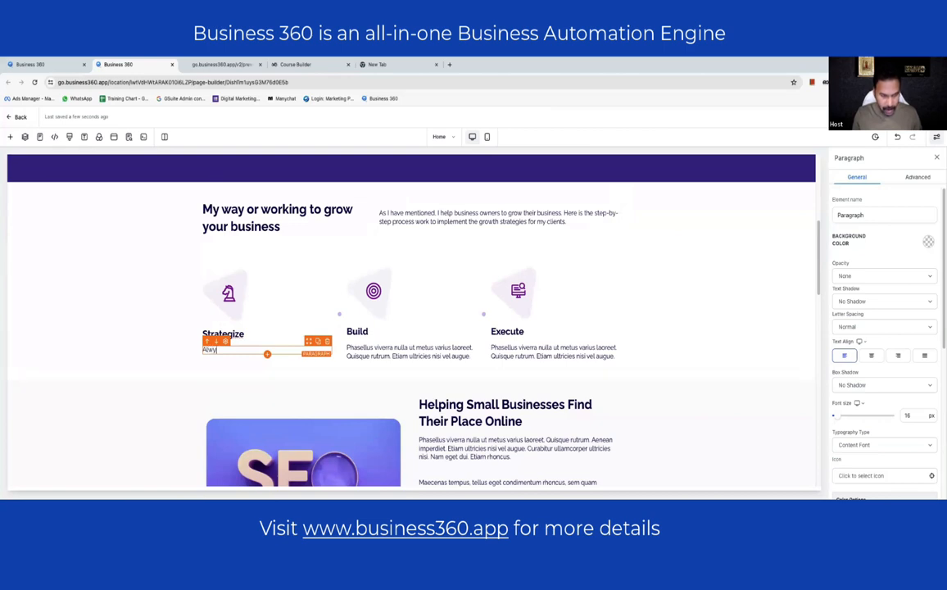
{"action": "key", "text": "BackSpace"}
{"action": "key", "text": "BackSpace"}
{"action": "key", "text": "BackSpace"}
{"action": "key", "text": "BackSpace"}
{"action": "key", "text": "BackSpace"}
{"action": "type", "text": "ays I start"}
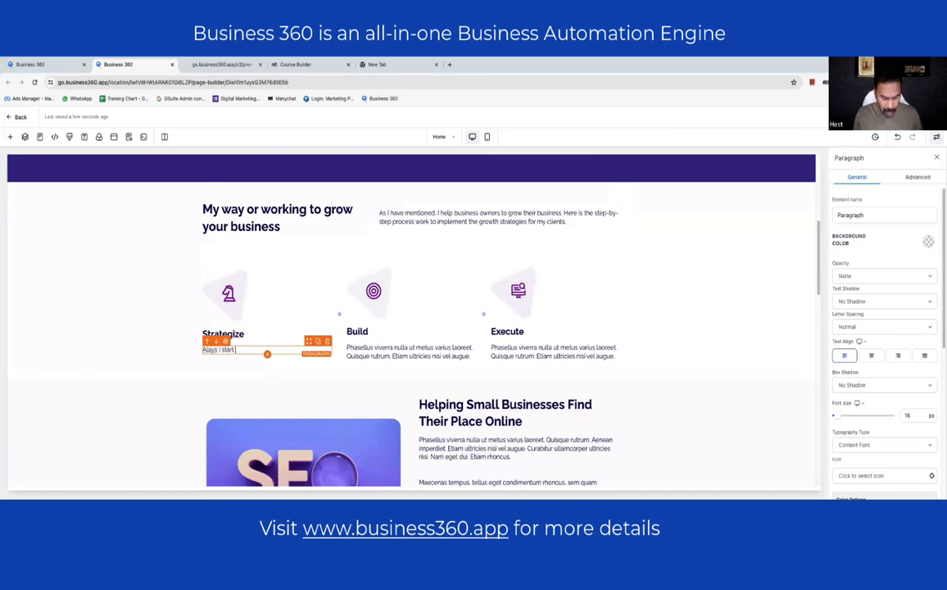
{"action": "type", "text": " with making a perfec"}
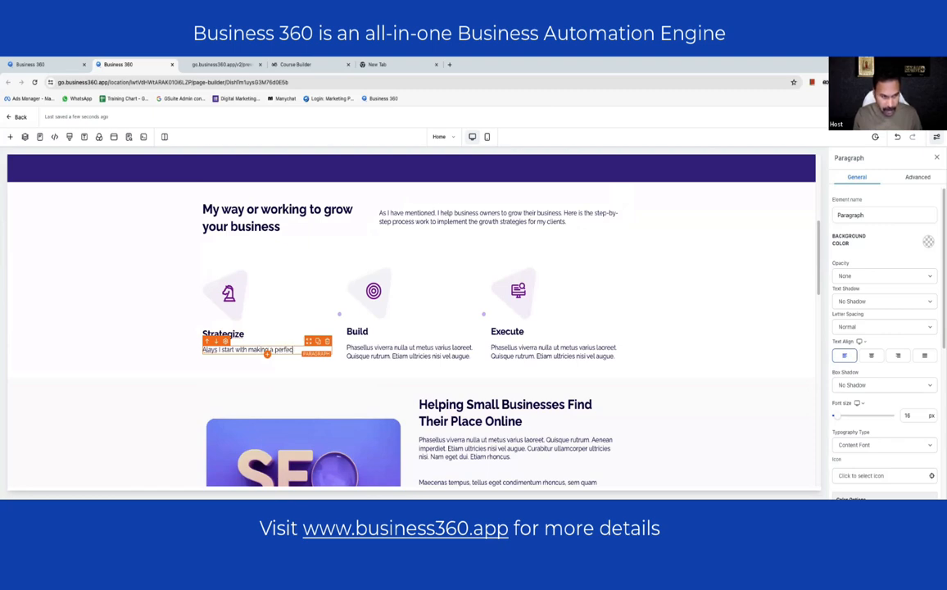
{"action": "type", "text": "t and"}
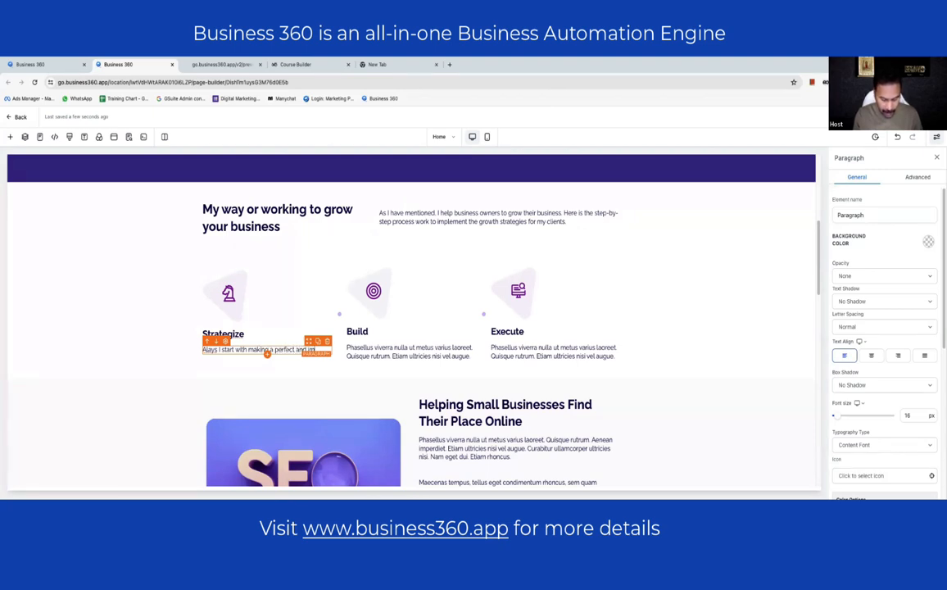
{"action": "type", "text": " impactful e"}
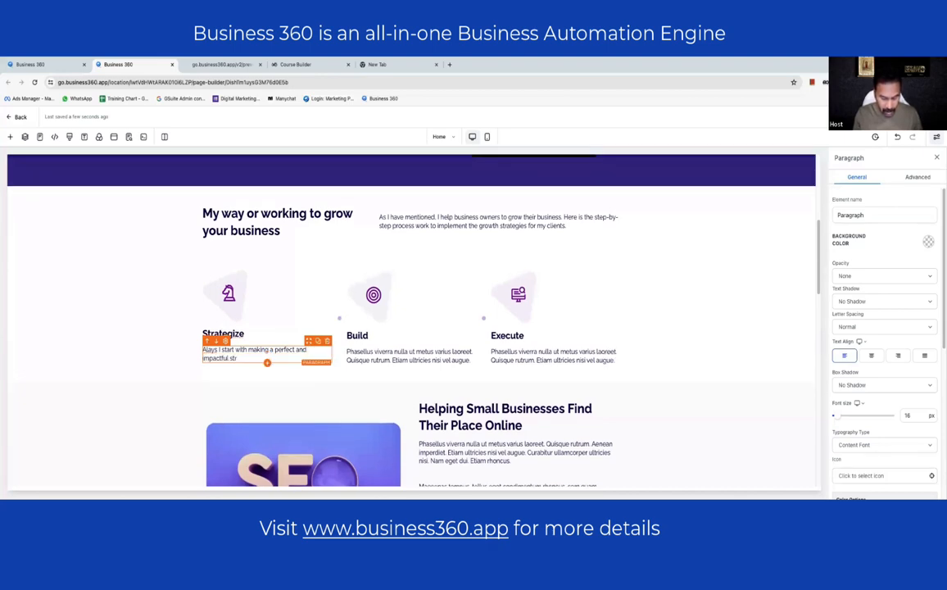
{"action": "type", "text": "trategy whic"}
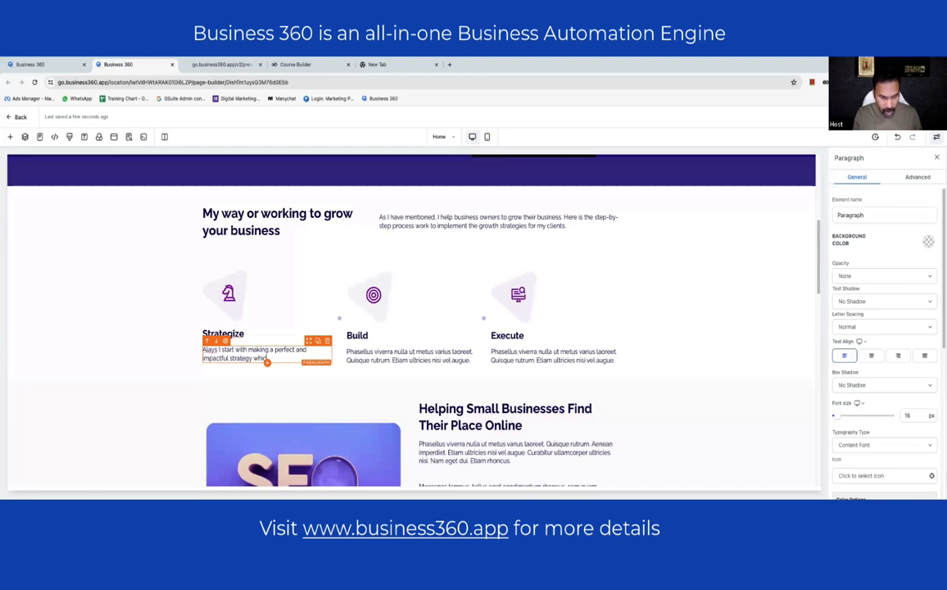
{"action": "type", "text": "h e"}
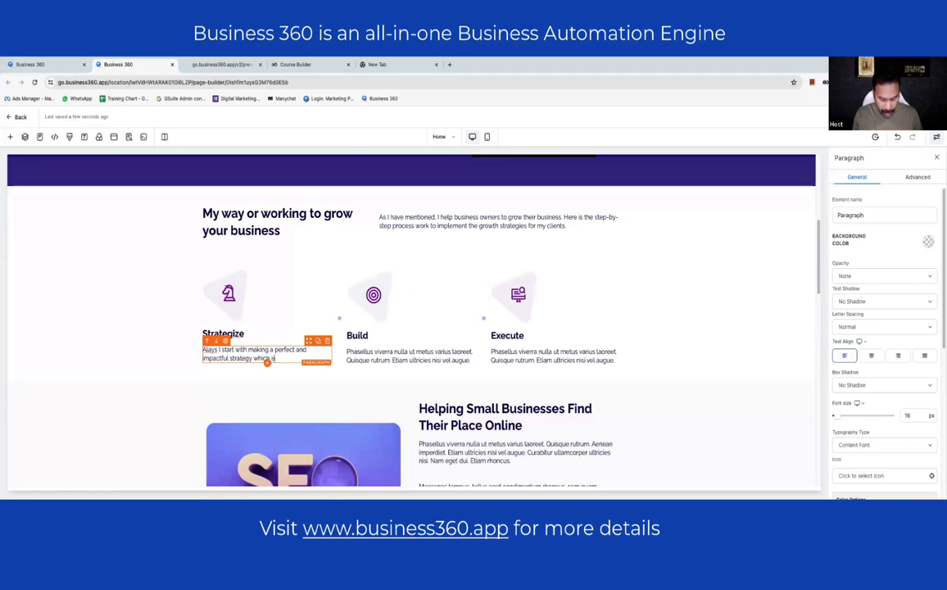
{"action": "type", "text": "nsures the growth"}
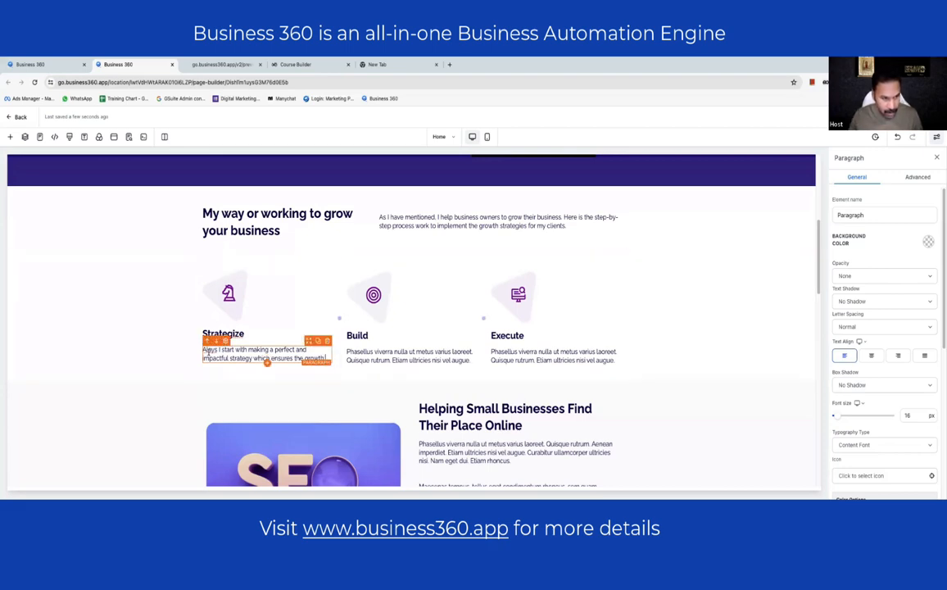
- Replace the Build card text with 'Once the plan is ready, I build the systems hands-on by myself and my expert team'
{"action": "left_click", "coordinate": [402, 356]}
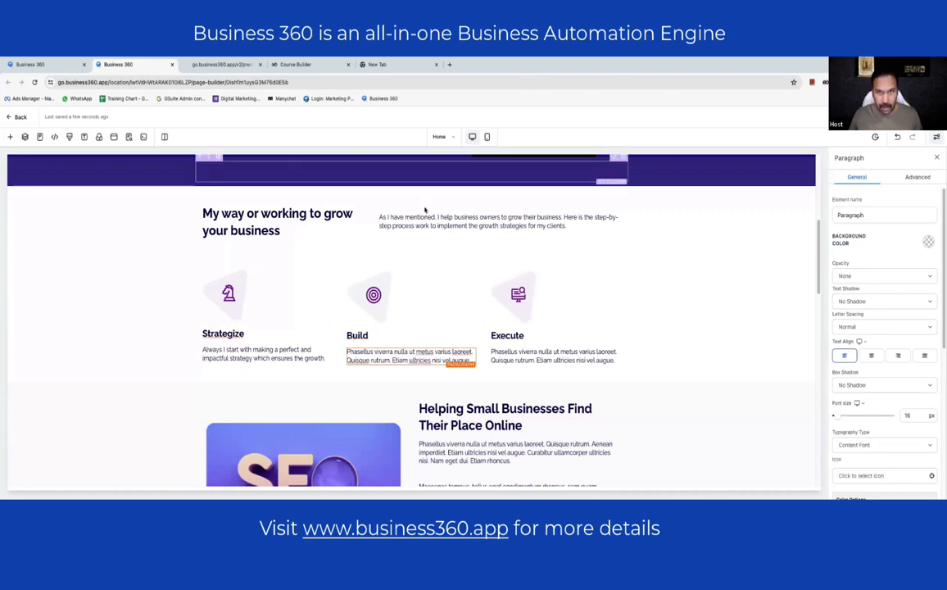
{"action": "triple_click", "coordinate": [373, 353]}
{"action": "key", "text": "BackSpace"}
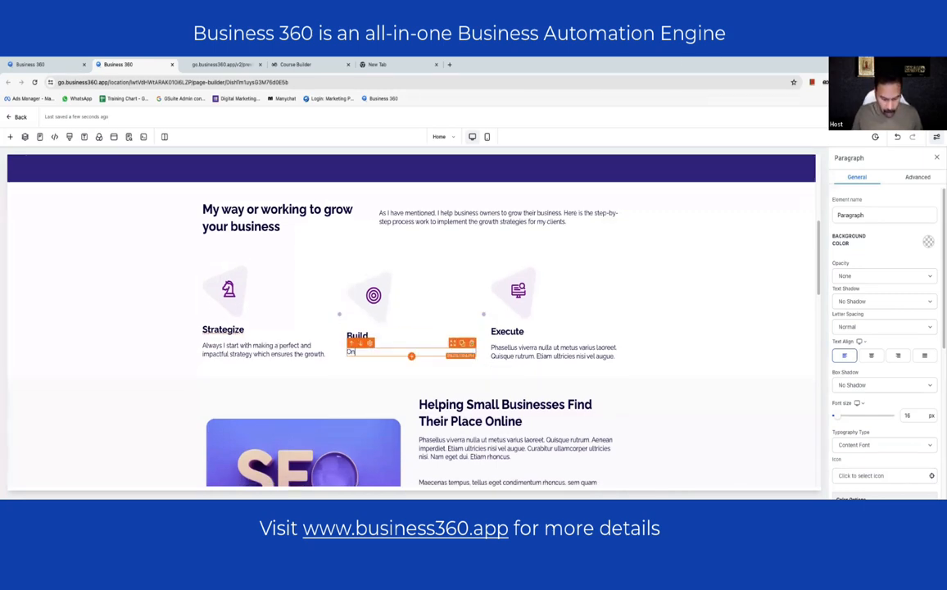
{"action": "type", "text": "Once the plan is ready, I"}
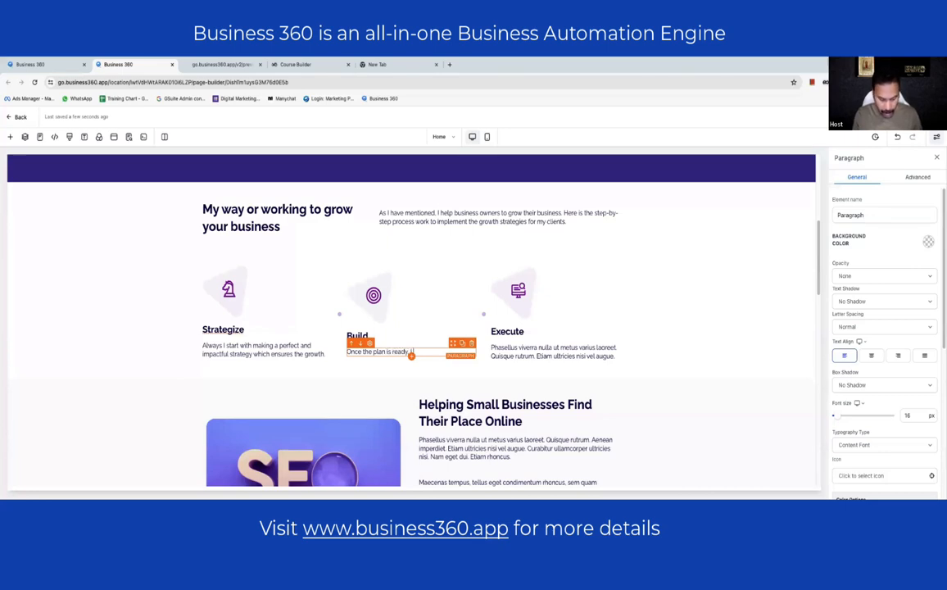
{"action": "type", "text": " build the"}
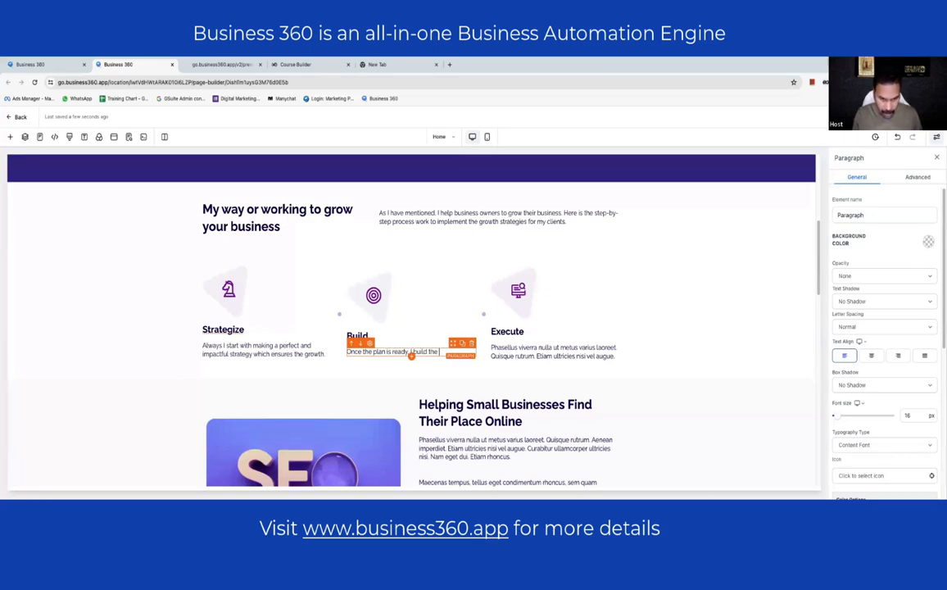
{"action": "type", "text": " systems hand"}
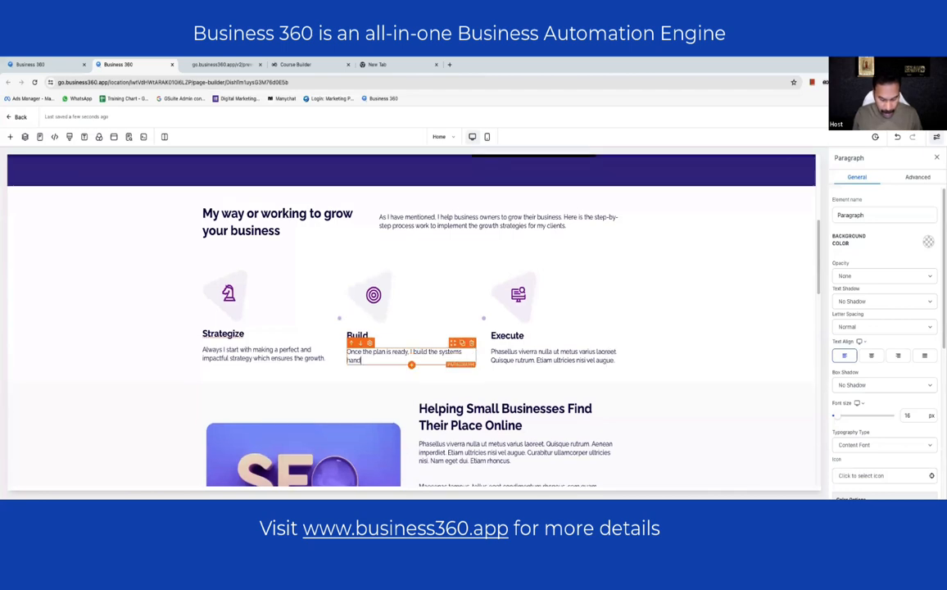
{"action": "type", "text": "s-on by"}
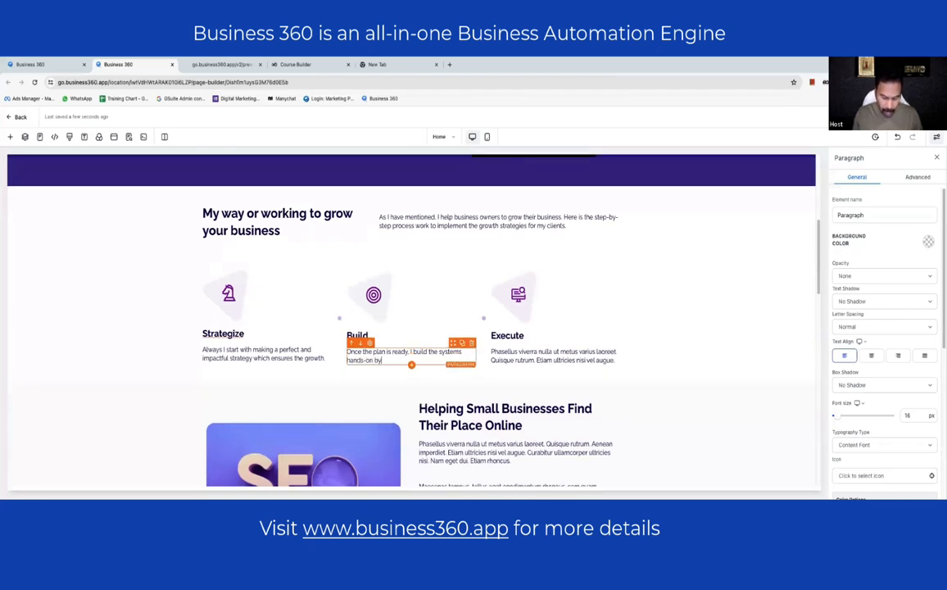
{"action": "type", "text": " myself an"}
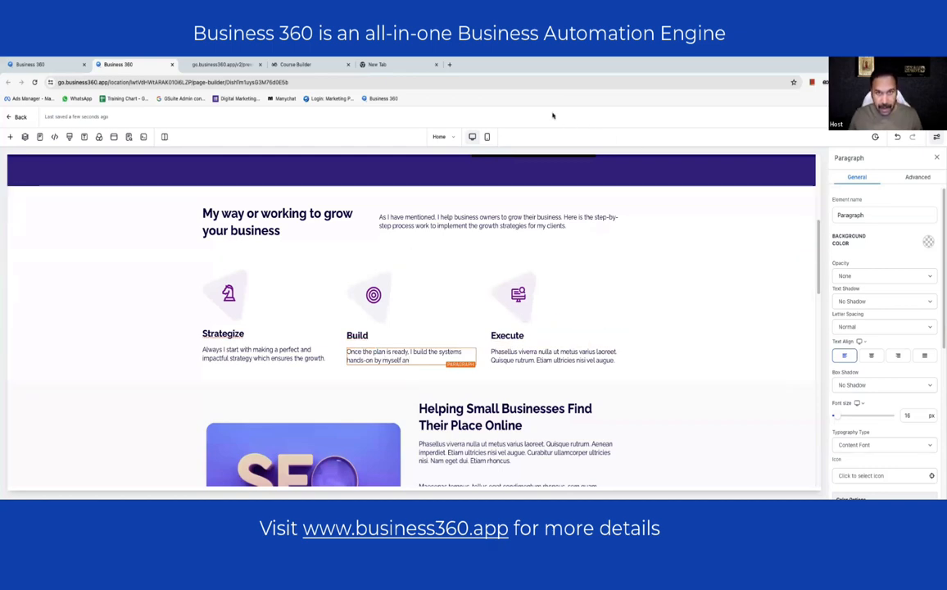
{"action": "type", "text": "d my "}
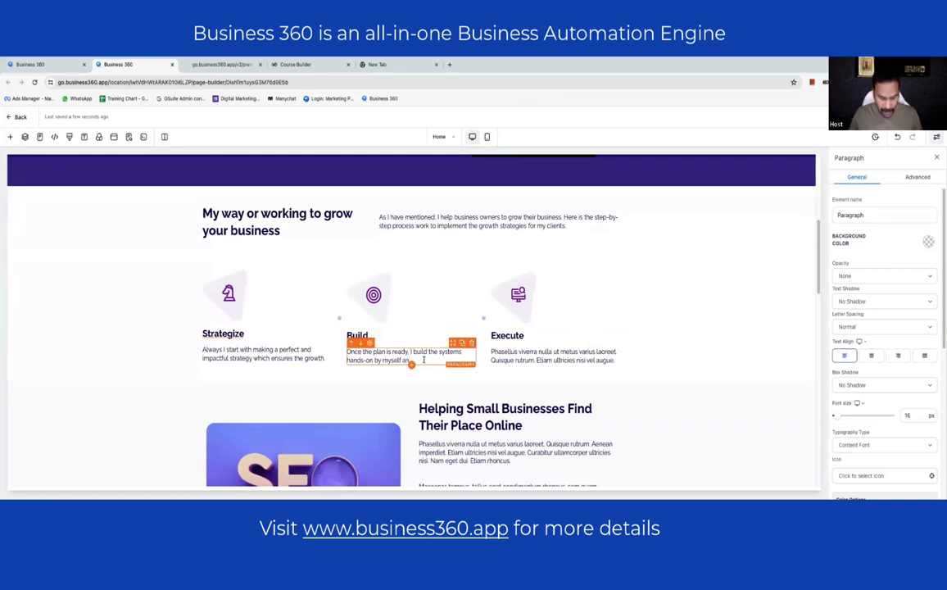
{"action": "type", "text": "expert team."}
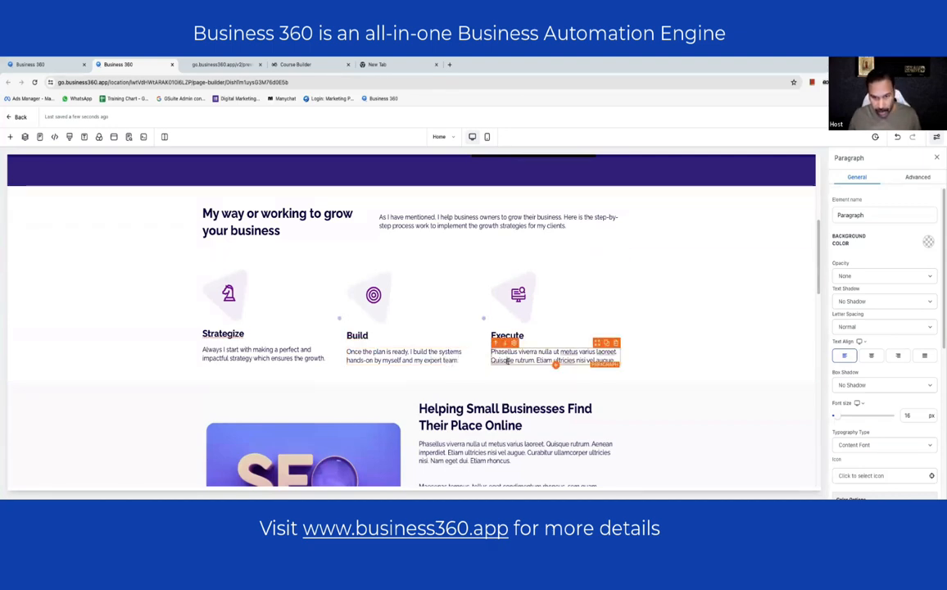
- Replace the Execute card text with 'When the time is ready to takeoff, we launches the systems to start the growth journey'
{"action": "triple_click", "coordinate": [507, 360]}
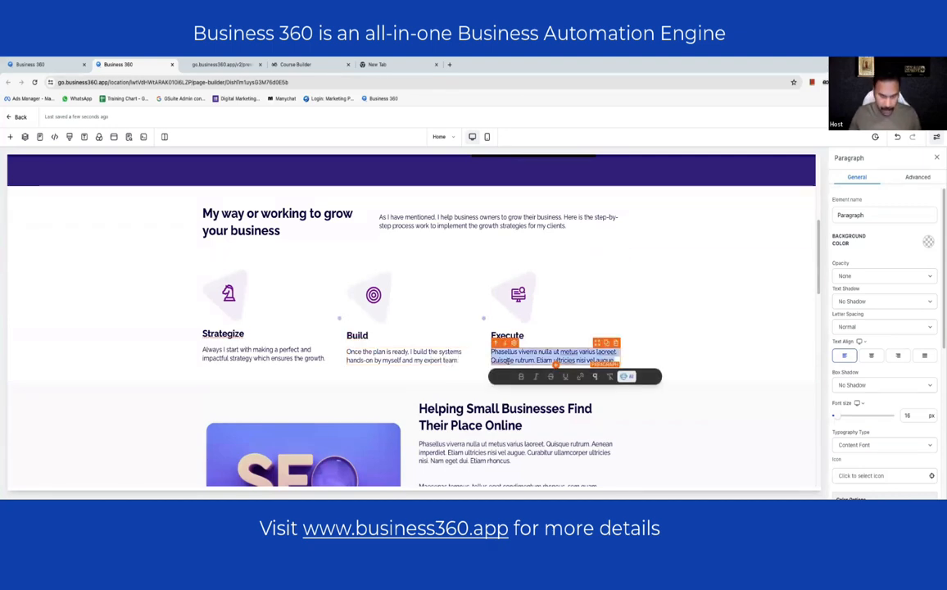
{"action": "type", "text": "When"}
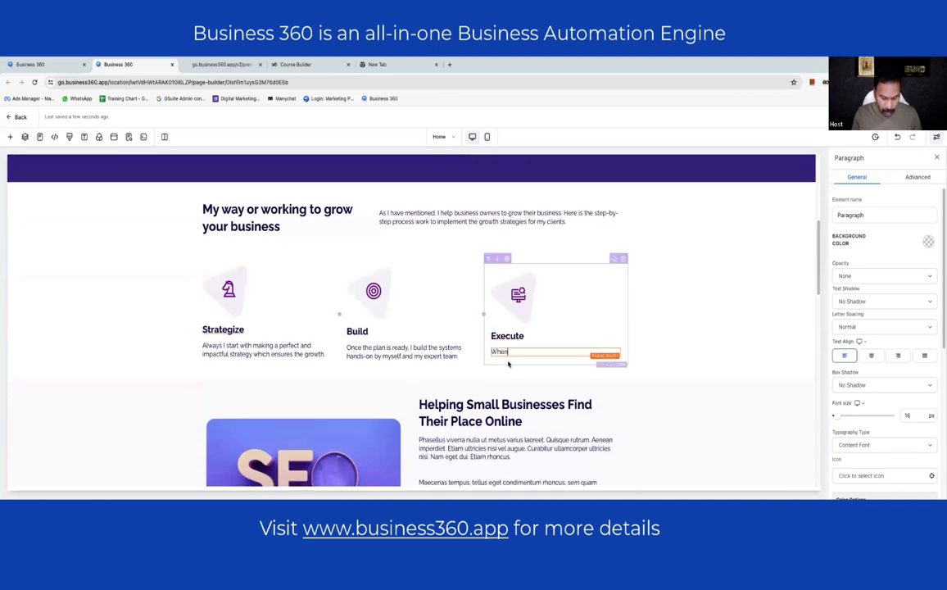
{"action": "type", "text": " the tim"}
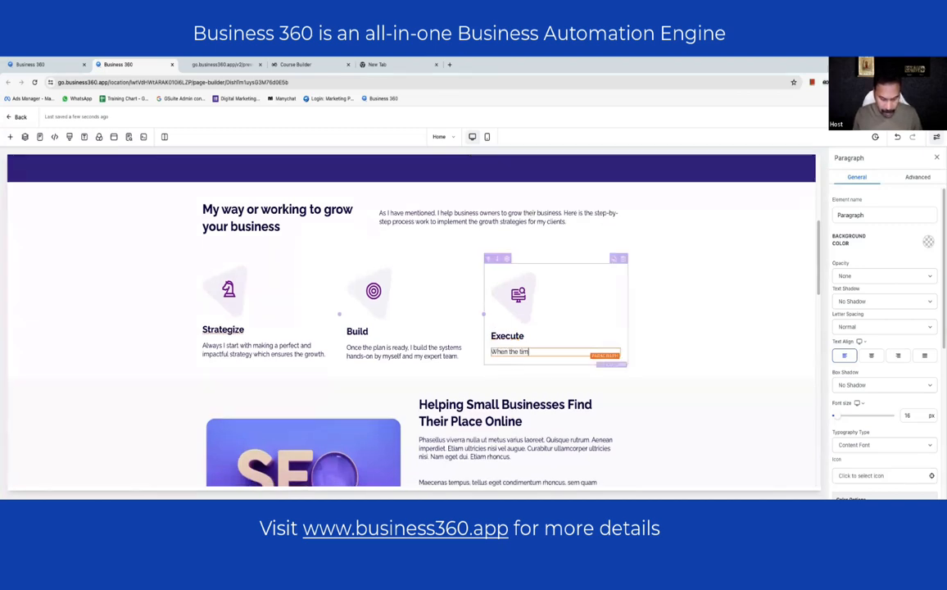
{"action": "type", "text": "e is ready"}
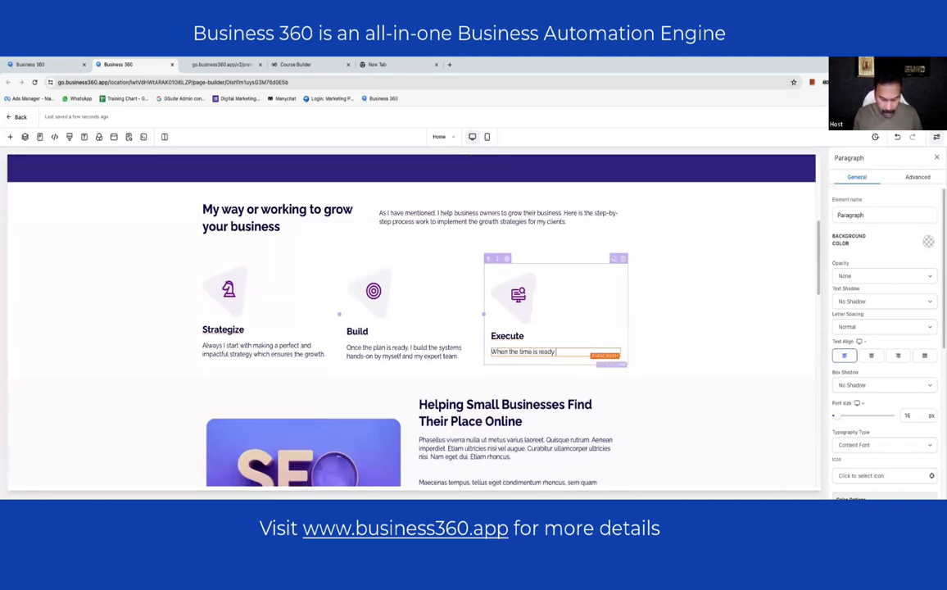
{"action": "type", "text": " to takeoff,"}
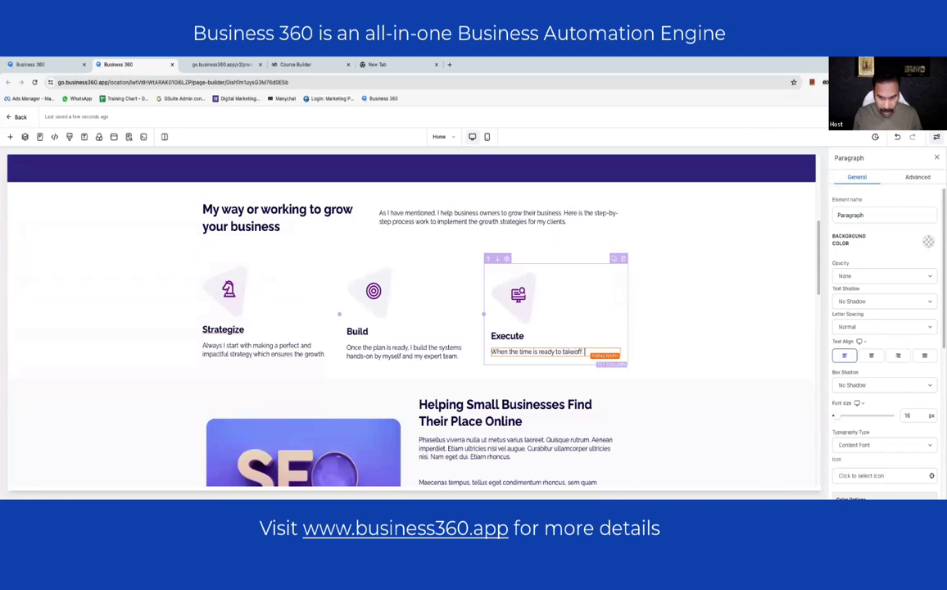
{"action": "type", "text": " we la"}
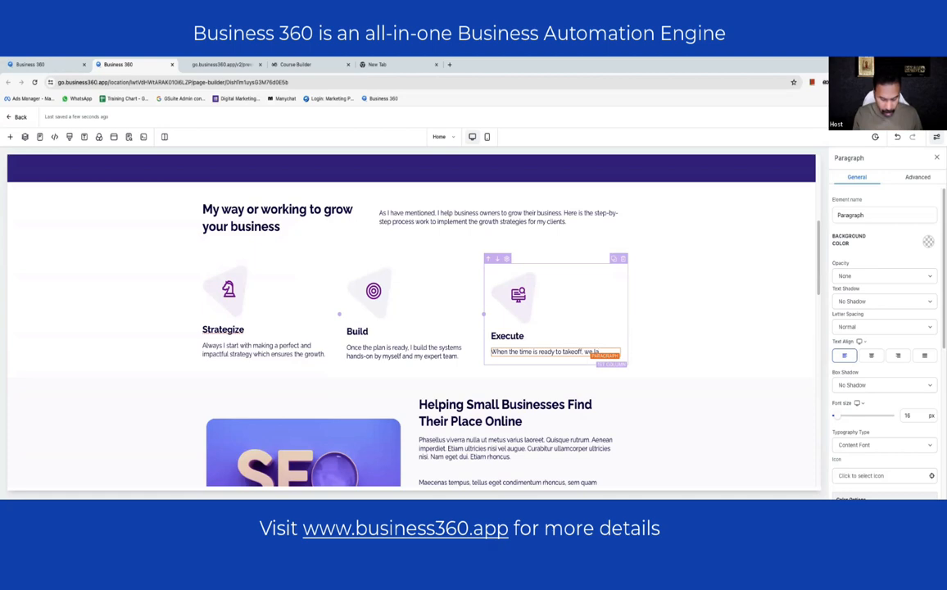
{"action": "type", "text": "unches the"}
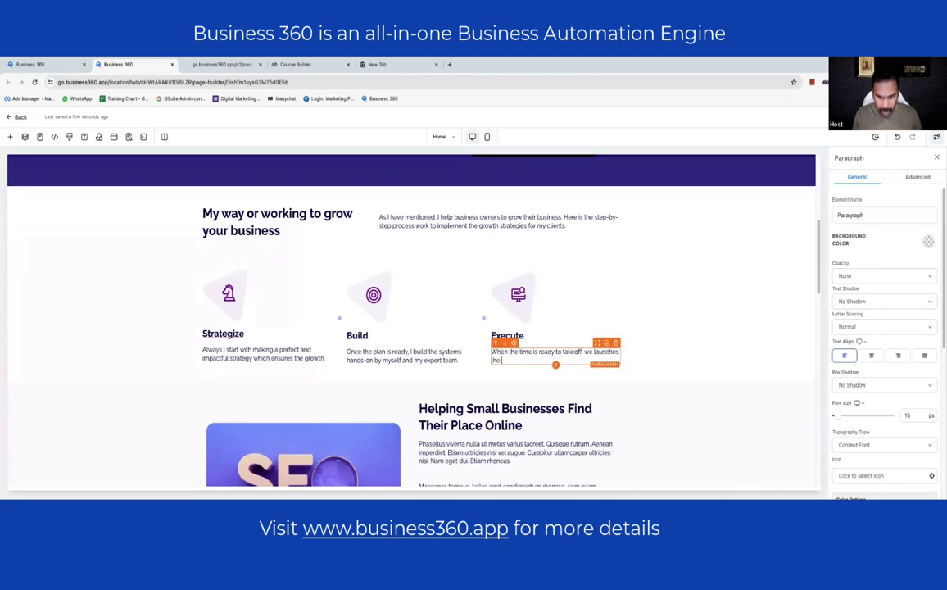
{"action": "type", "text": " systems to"}
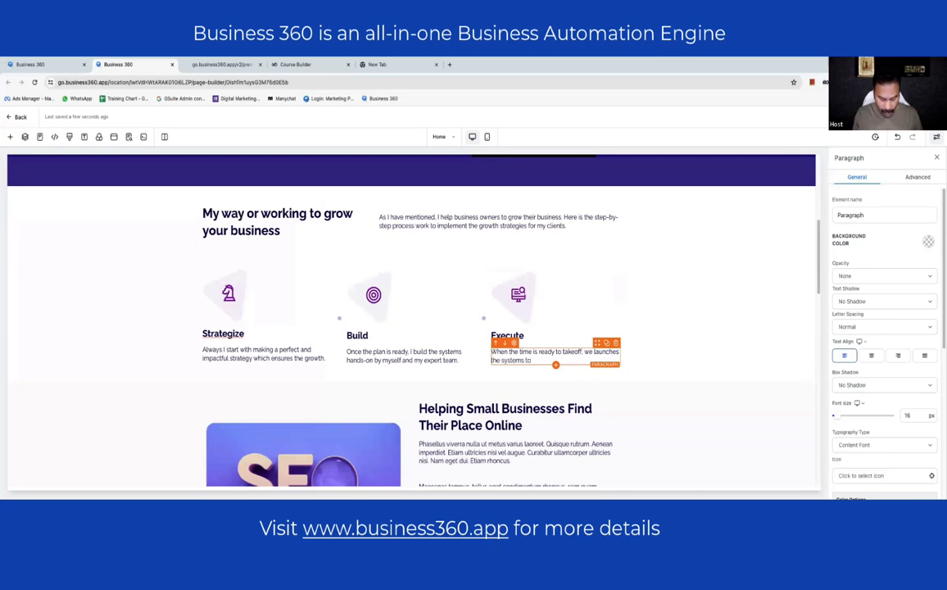
{"action": "type", "text": " start the growth journey"}
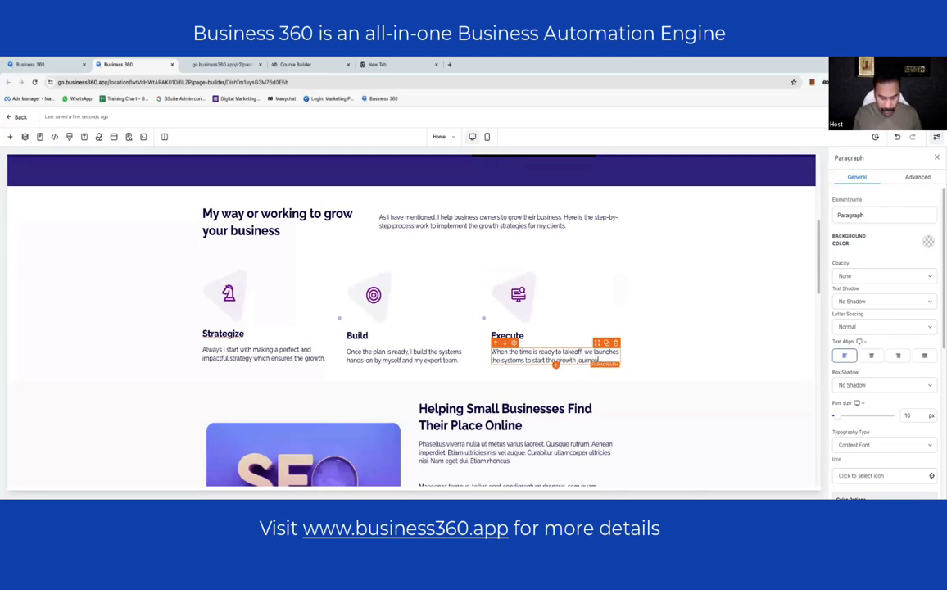
{"action": "scroll", "coordinate": [650, 310], "scroll_direction": "down", "scroll_amount": 5}
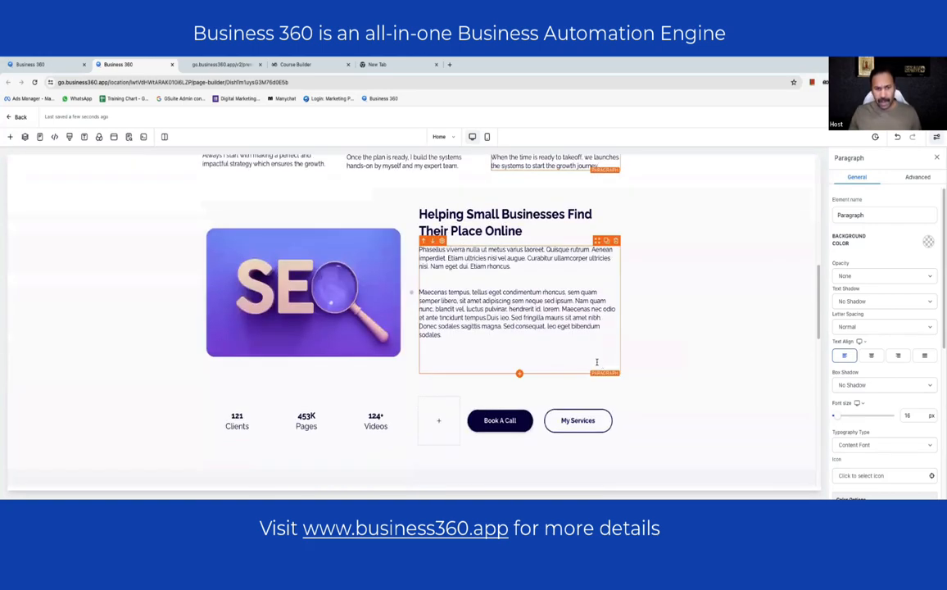
{"action": "left_click", "coordinate": [651, 310]}
{"action": "left_click", "coordinate": [616, 311]}
{"action": "scroll", "coordinate": [618, 295], "scroll_direction": "up", "scroll_amount": 4}
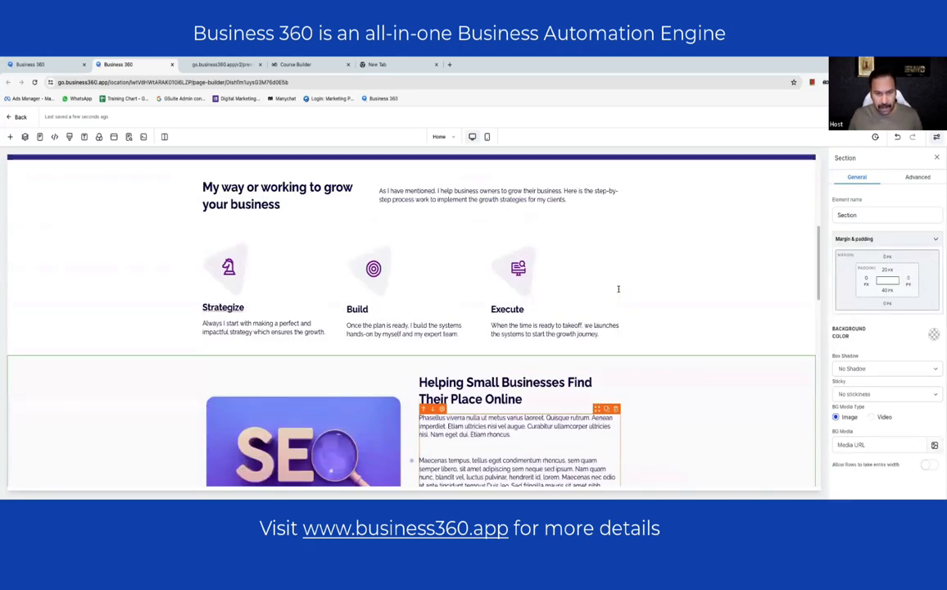
{"action": "scroll", "coordinate": [618, 288], "scroll_direction": "down", "scroll_amount": 2}
{"action": "scroll", "coordinate": [618, 288], "scroll_direction": "down", "scroll_amount": 2}
{"action": "left_click", "coordinate": [500, 233]}
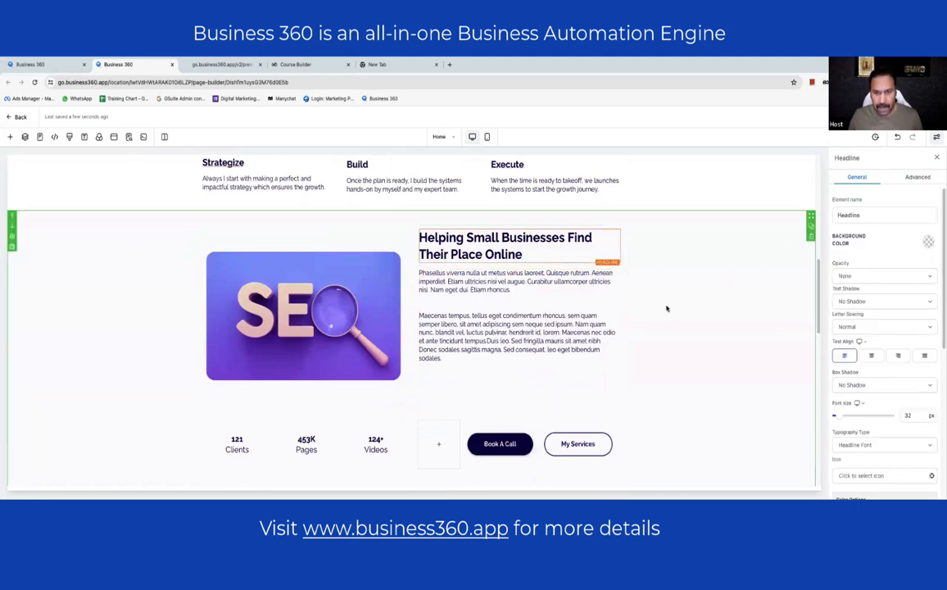
{"action": "scroll", "coordinate": [663, 305], "scroll_direction": "up", "scroll_amount": 4}
{"action": "scroll", "coordinate": [622, 303], "scroll_direction": "up", "scroll_amount": 8}
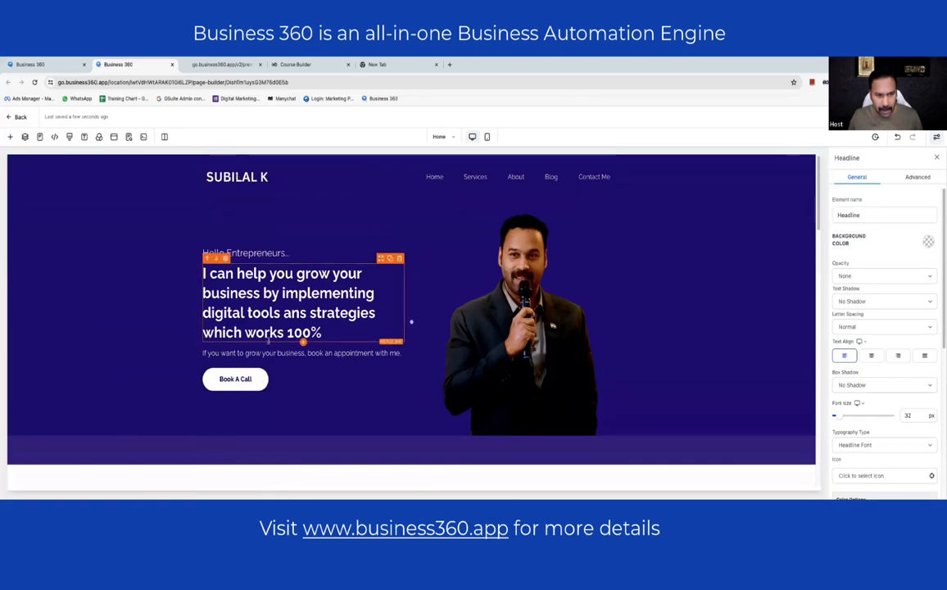
{"action": "scroll", "coordinate": [538, 273], "scroll_direction": "down", "scroll_amount": 1}
{"action": "scroll", "coordinate": [538, 272], "scroll_direction": "down", "scroll_amount": 2}
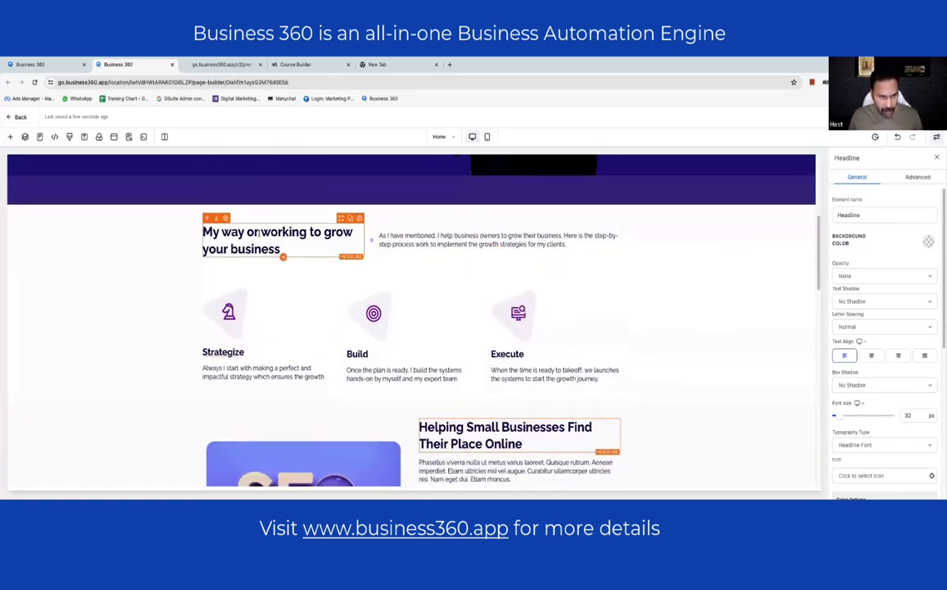
- Change 'or' to 'of' and 'way' to 'methodology' in the section heading
{"action": "left_click_drag", "start_coordinate": [258, 232], "coordinate": [254, 233]}
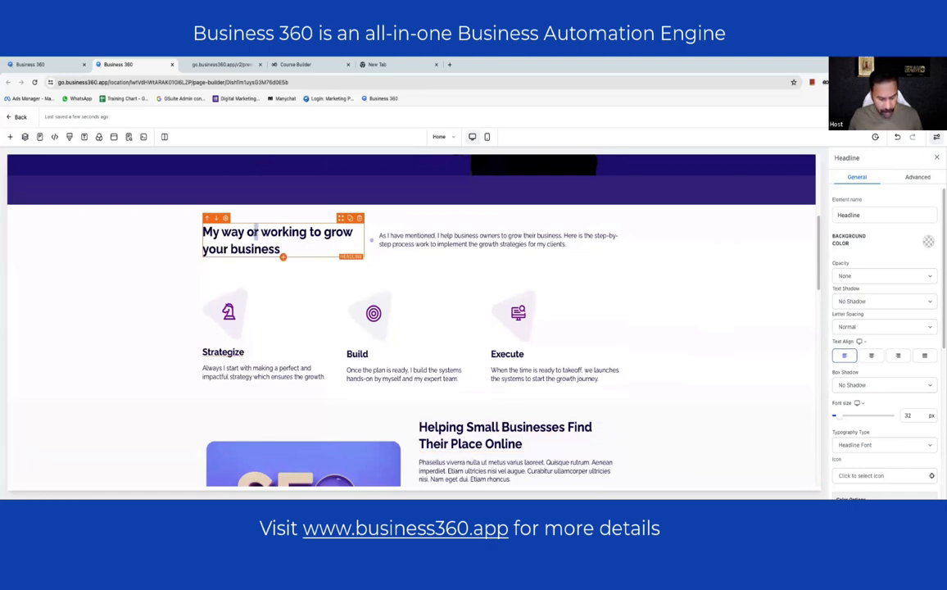
{"action": "type", "text": "f"}
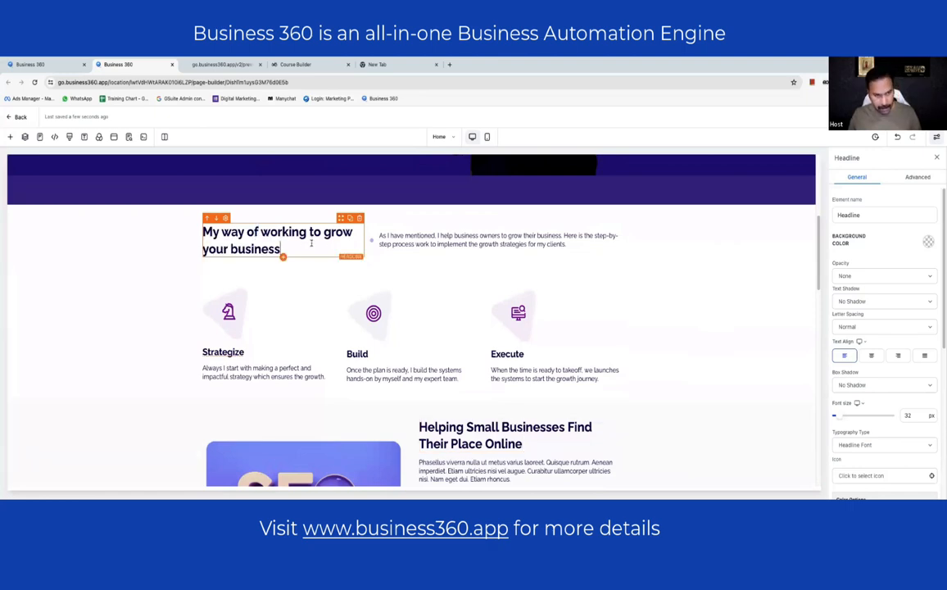
{"action": "double_click", "coordinate": [233, 232]}
{"action": "type", "text": "m"}
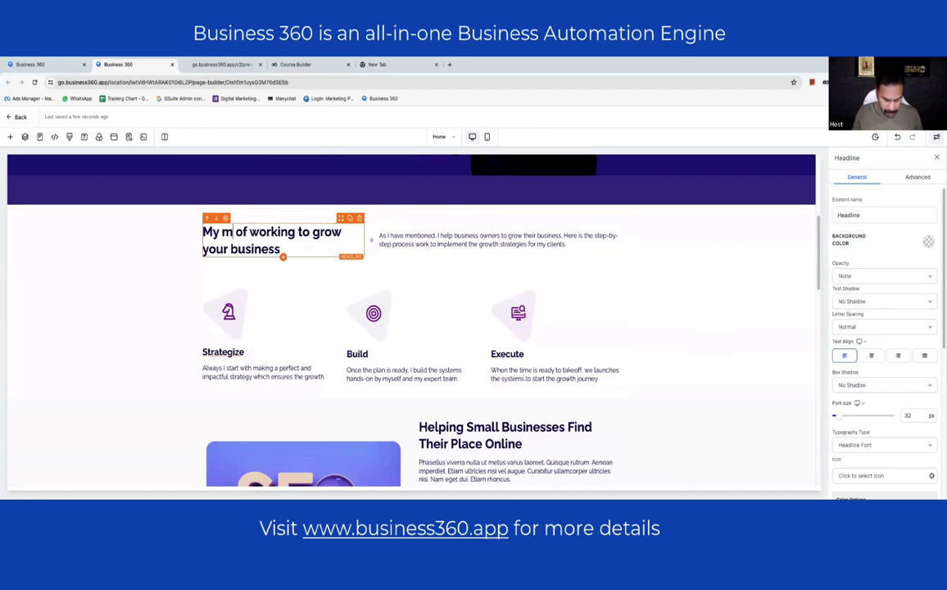
{"action": "type", "text": "ethodology"}
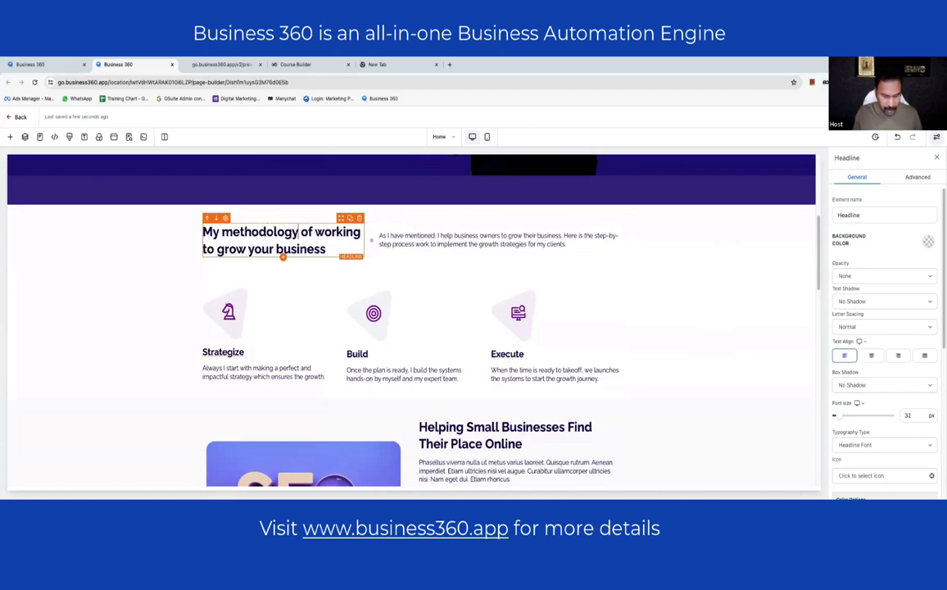
{"action": "left_click", "coordinate": [134, 260]}
- Append '...' after 'business' in the heading
{"action": "double_click", "coordinate": [334, 232]}
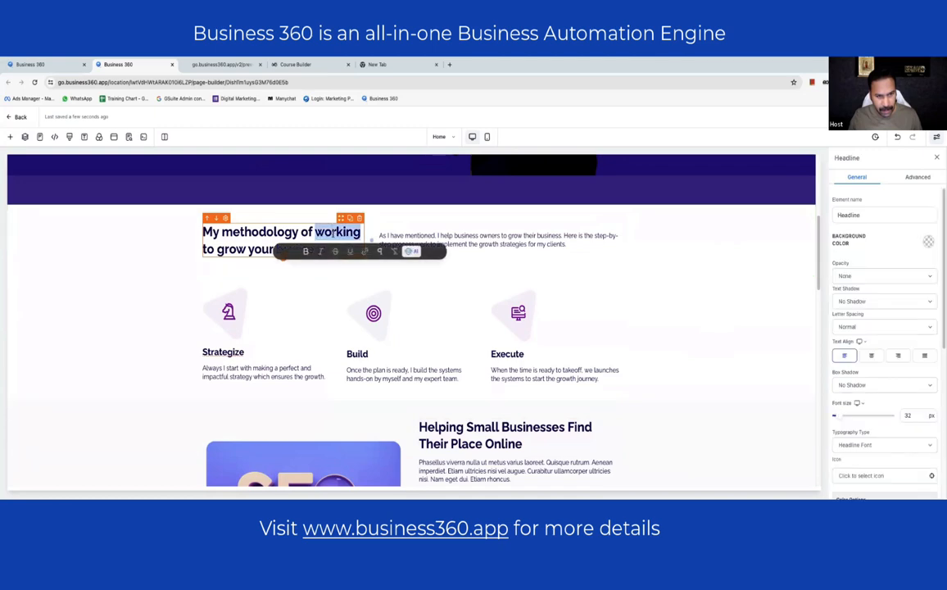
{"action": "left_click", "coordinate": [143, 254]}
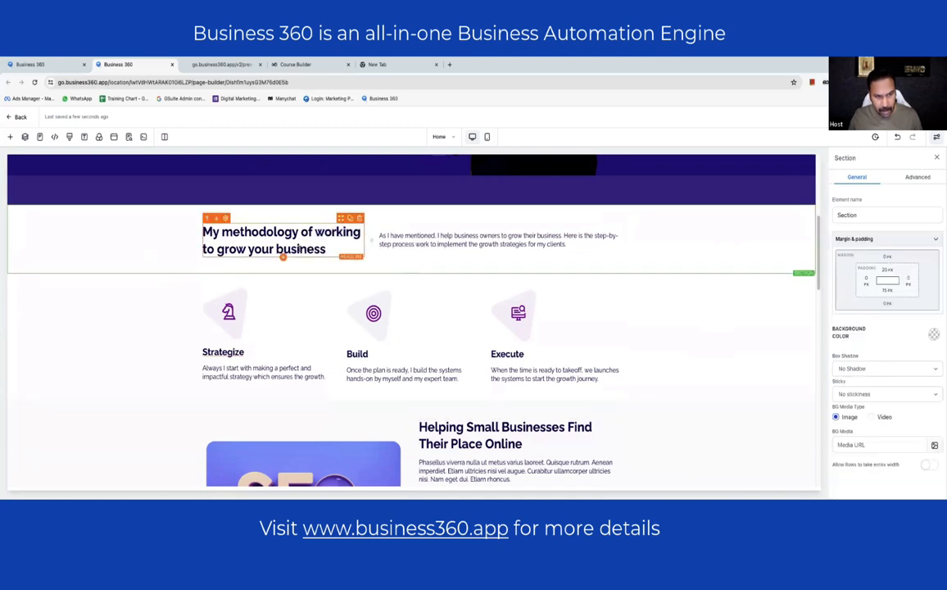
{"action": "left_click", "coordinate": [343, 247]}
{"action": "type", "text": "..."}
{"action": "left_click", "coordinate": [750, 270]}
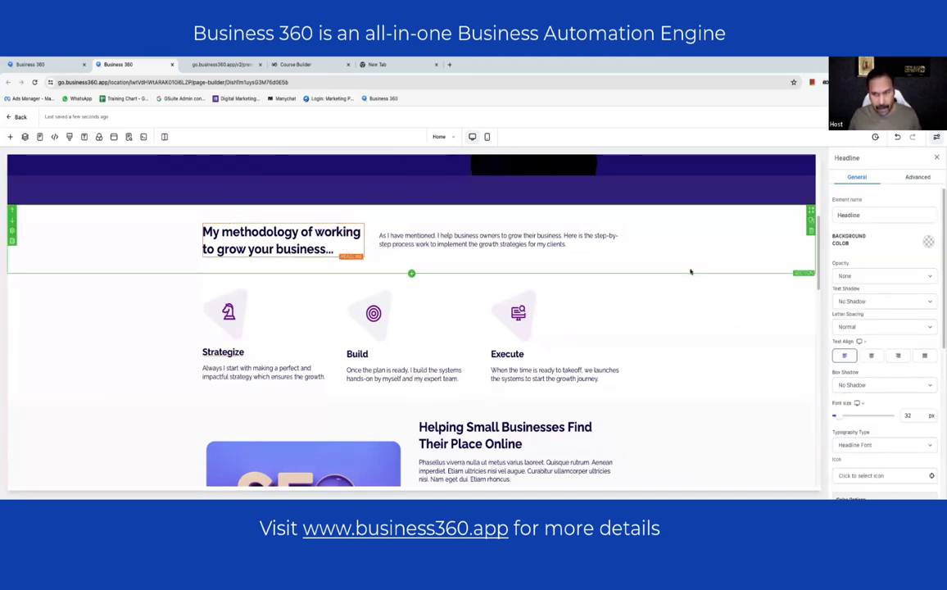
{"action": "left_click", "coordinate": [591, 293]}
{"action": "scroll", "coordinate": [460, 255], "scroll_direction": "down", "scroll_amount": 2}
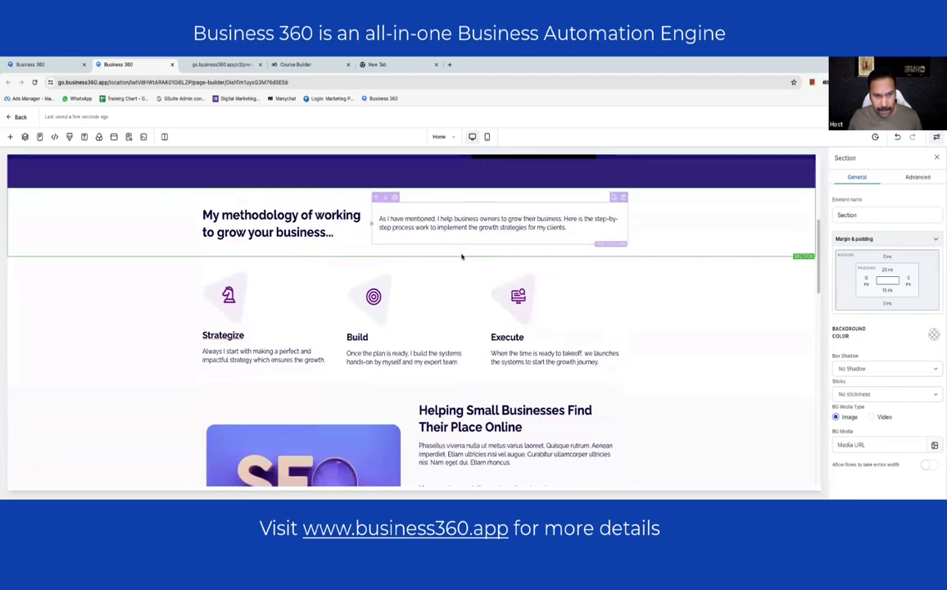
- Overwrite 'Helping Small Businesses' and fix punctuation so it reads 'Wonder, What's my secret recipe?'
{"action": "left_click", "coordinate": [529, 273]}
{"action": "left_click_drag", "start_coordinate": [529, 273], "coordinate": [420, 256]}
{"action": "type", "text": "W"}
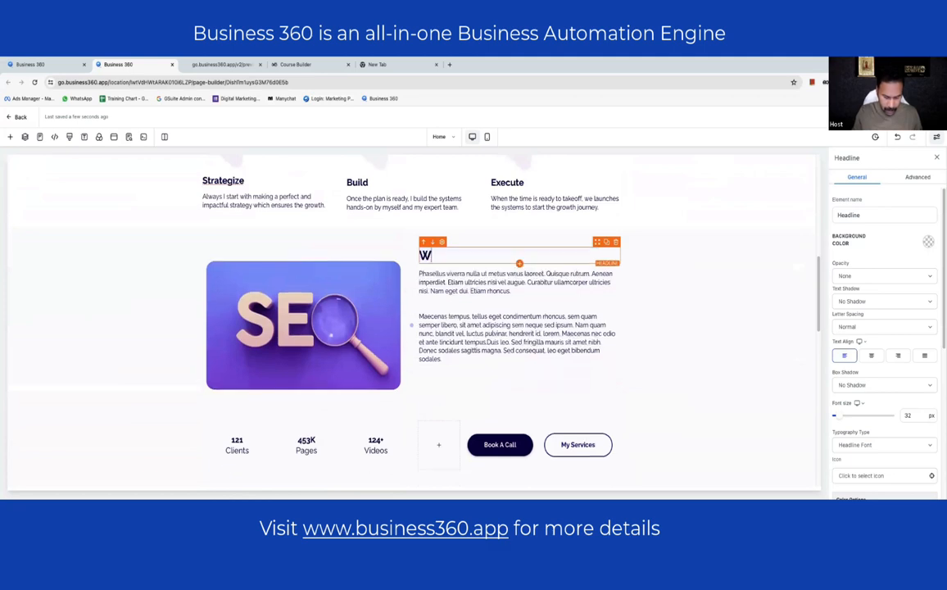
{"action": "type", "text": "hat's my"}
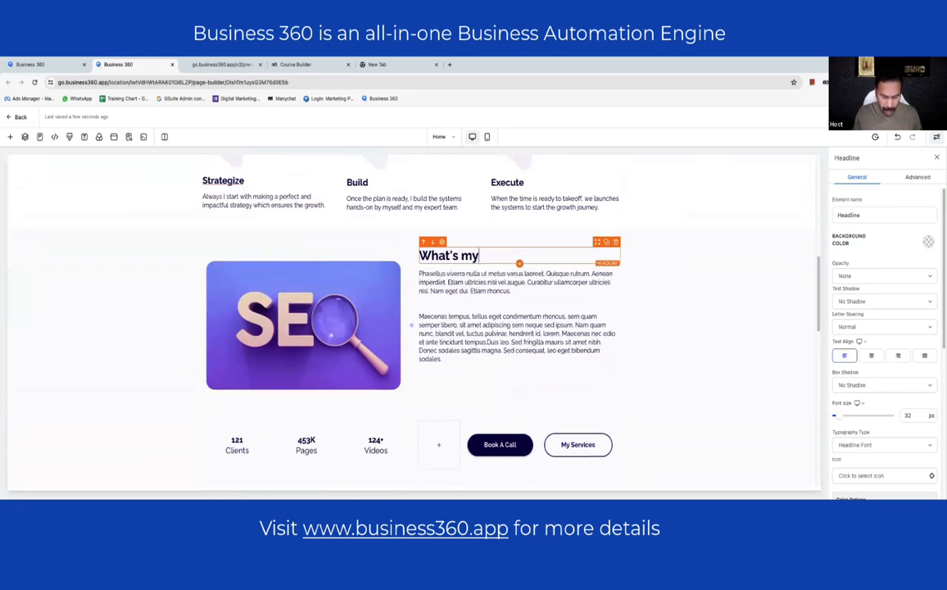
{"action": "type", "text": " secret recipe"}
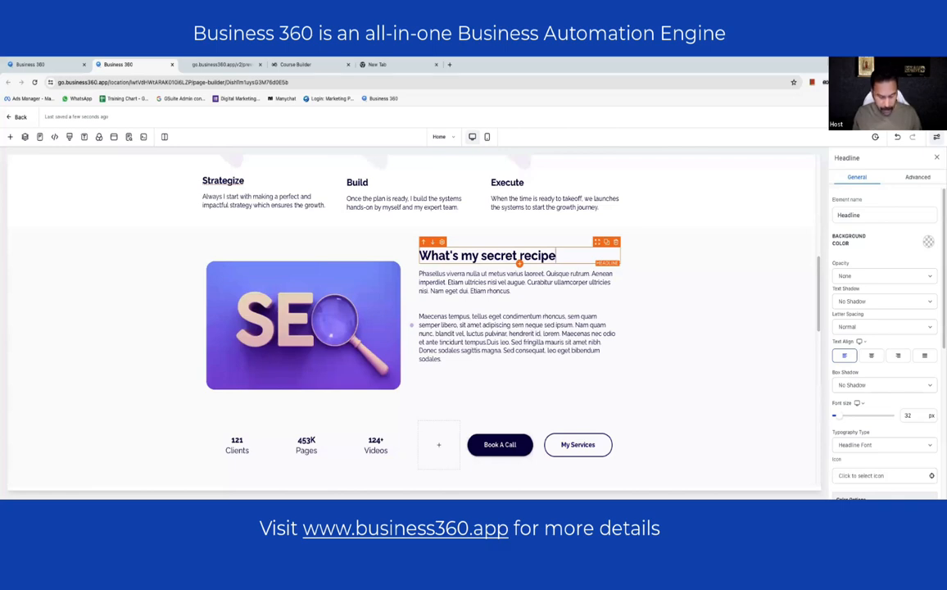
{"action": "type", "text": "!"}
{"action": "type", "text": "Wondering"}
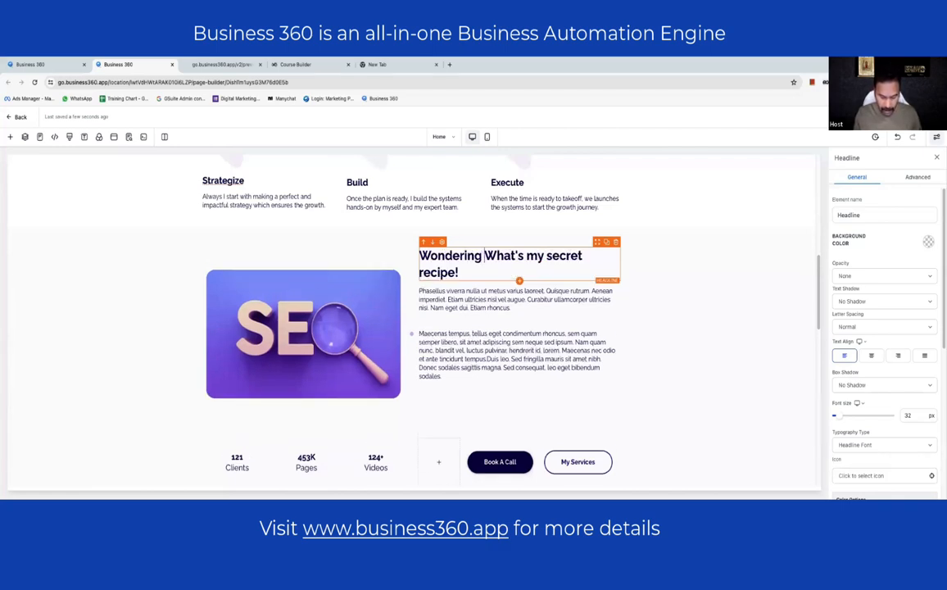
{"action": "key", "text": "BackSpace"}
{"action": "key", "text": "BackSpace"}
{"action": "key", "text": "BackSpace"}
{"action": "type", "text": ", "}
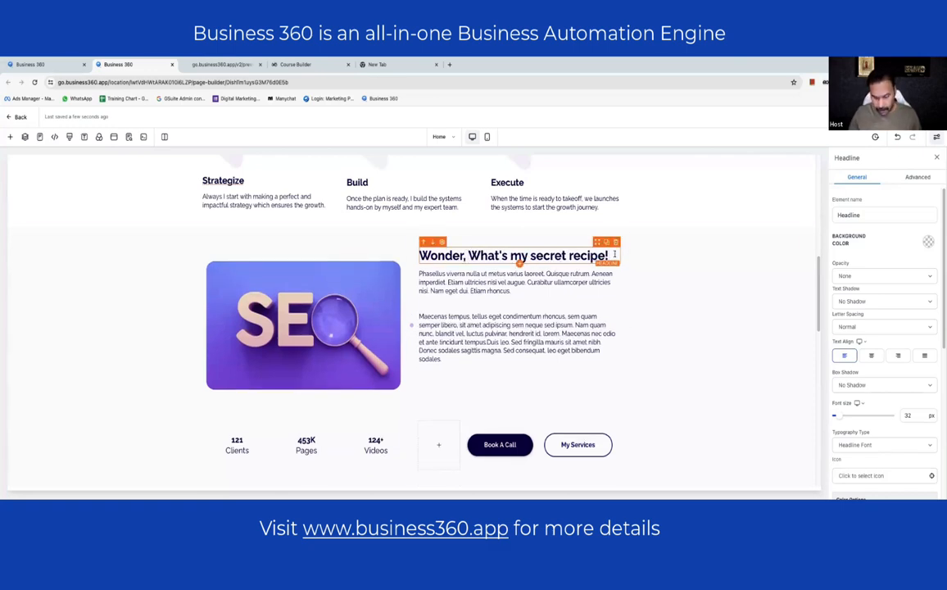
{"action": "type", "text": "?"}
{"action": "key", "text": "BackSpace"}
{"action": "key", "text": "BackSpace"}
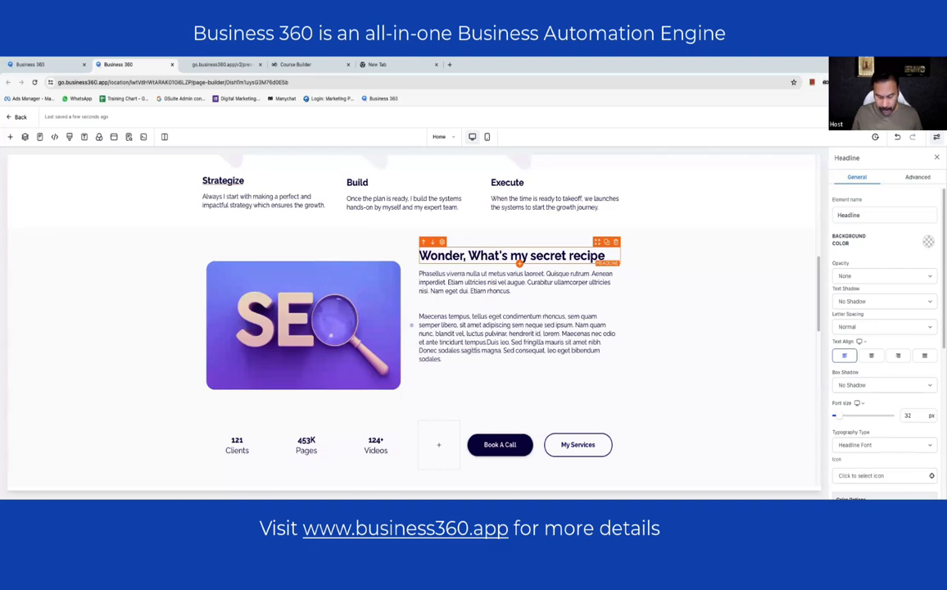
{"action": "type", "text": "?"}
{"action": "left_click", "coordinate": [714, 334]}
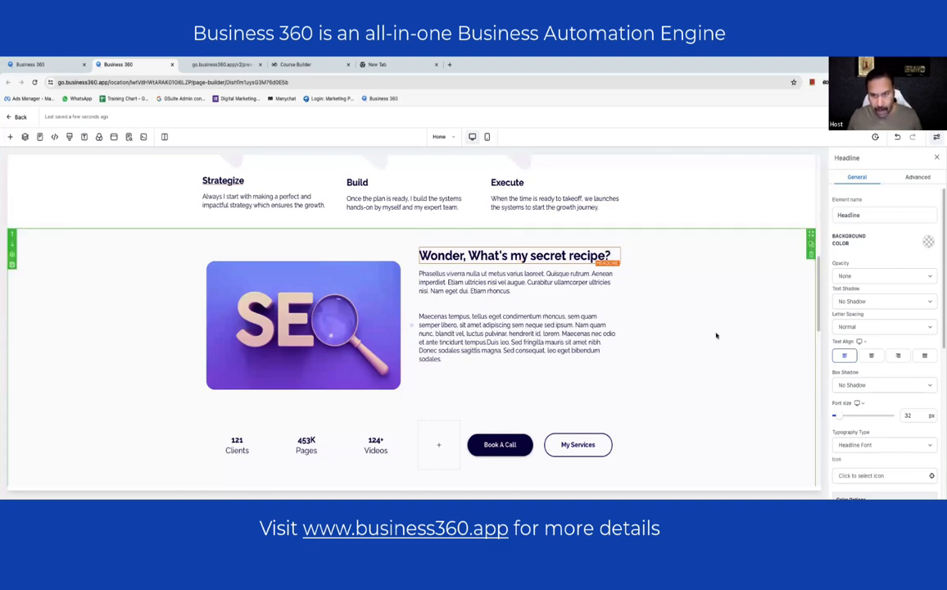
- Replace the secret-recipe placeholder with 'We use unconventional yet, proven methods to bring growth…' about high-tech software and strategies
{"action": "left_click", "coordinate": [565, 282]}
{"action": "key", "text": "ctrl+a"}
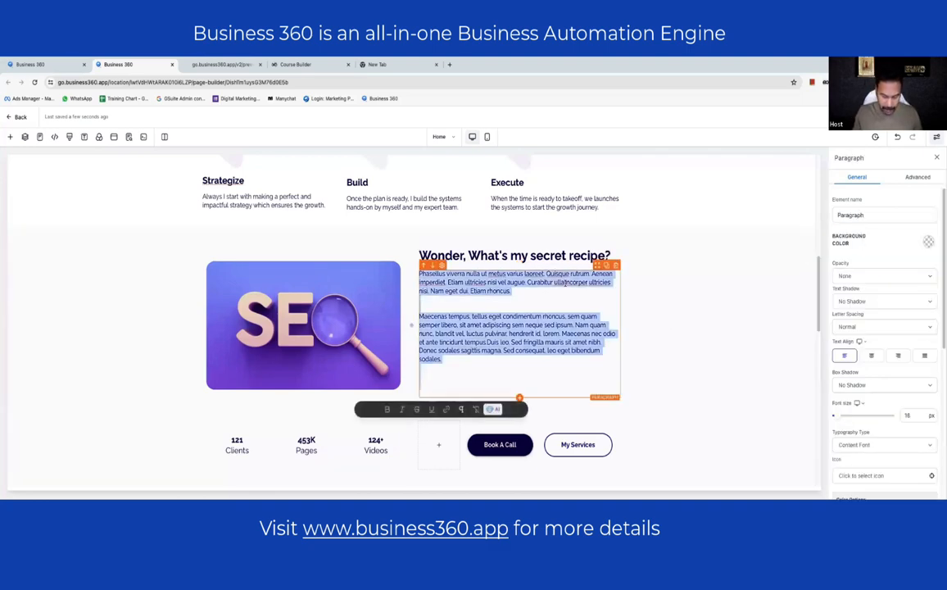
{"action": "type", "text": "We "}
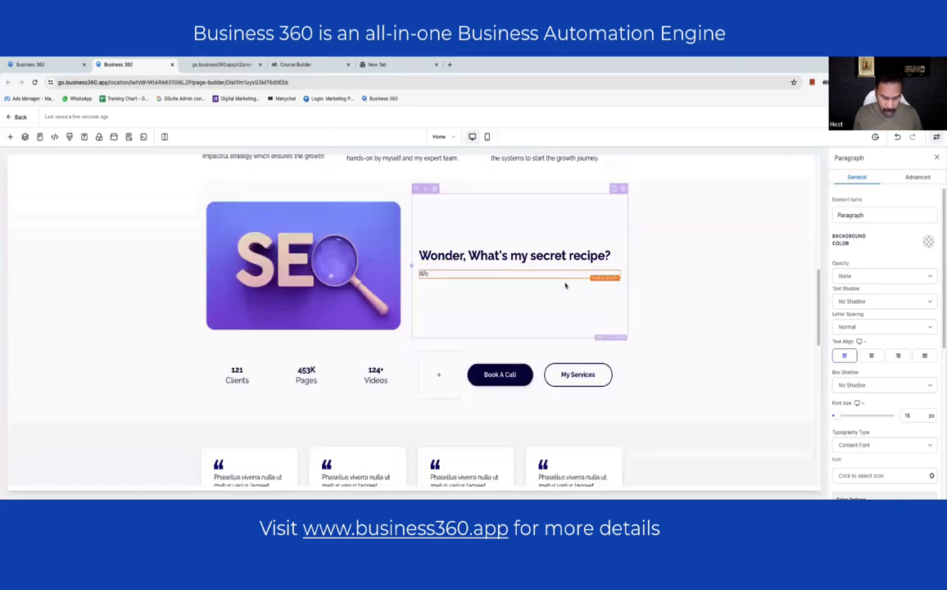
{"action": "type", "text": "use"}
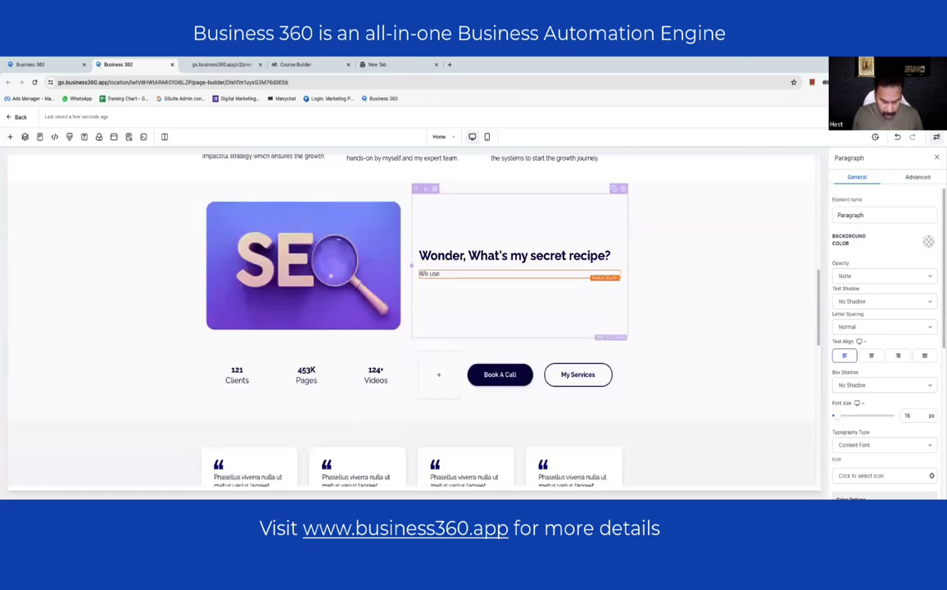
{"action": "type", "text": " unconvention"}
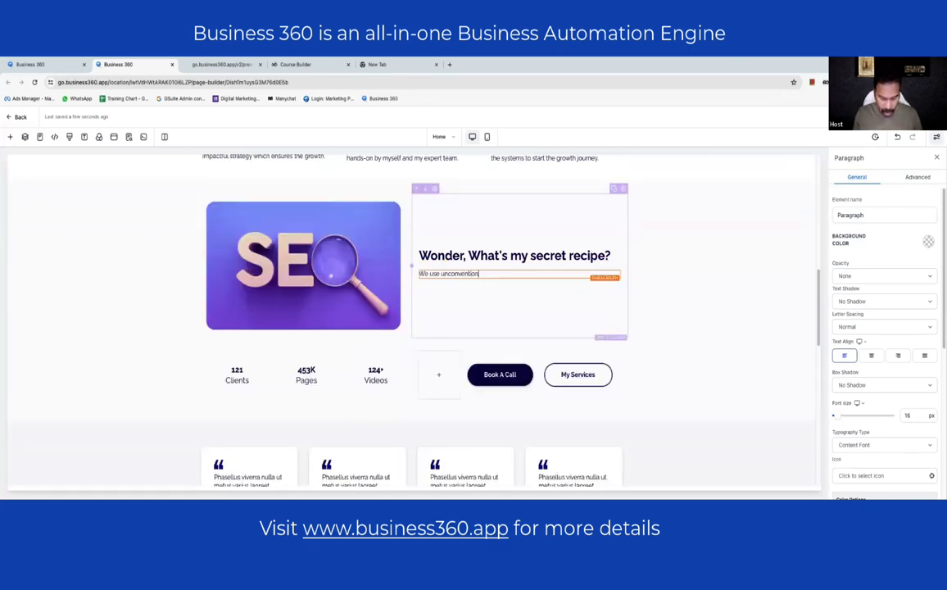
{"action": "type", "text": "al yet"}
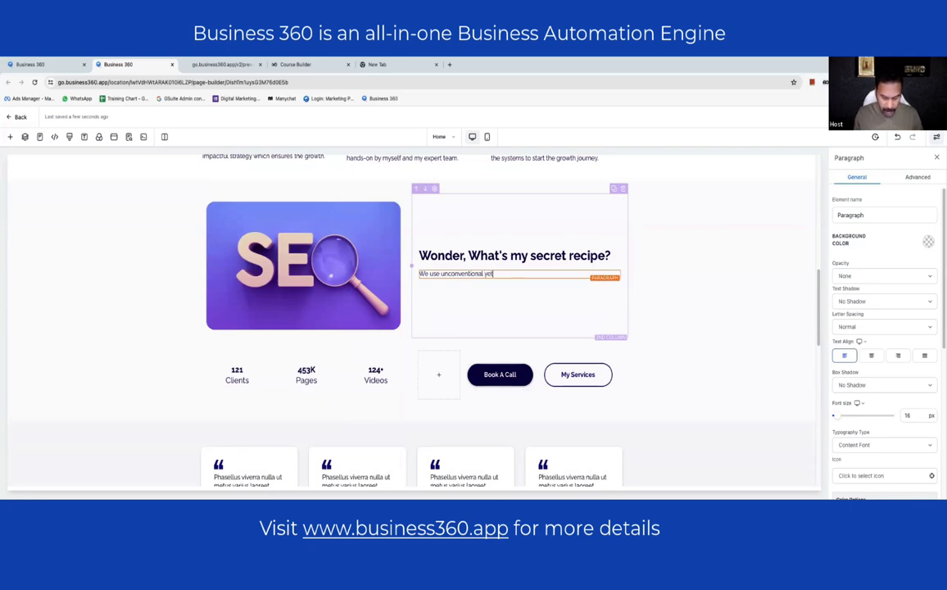
{"action": "type", "text": ", proven metho"}
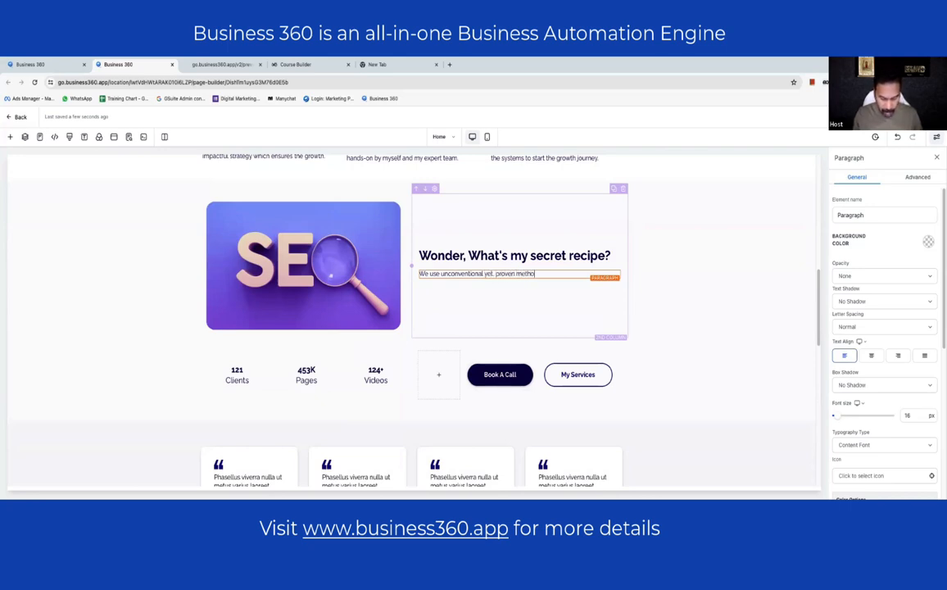
{"action": "type", "text": "ds to grow"}
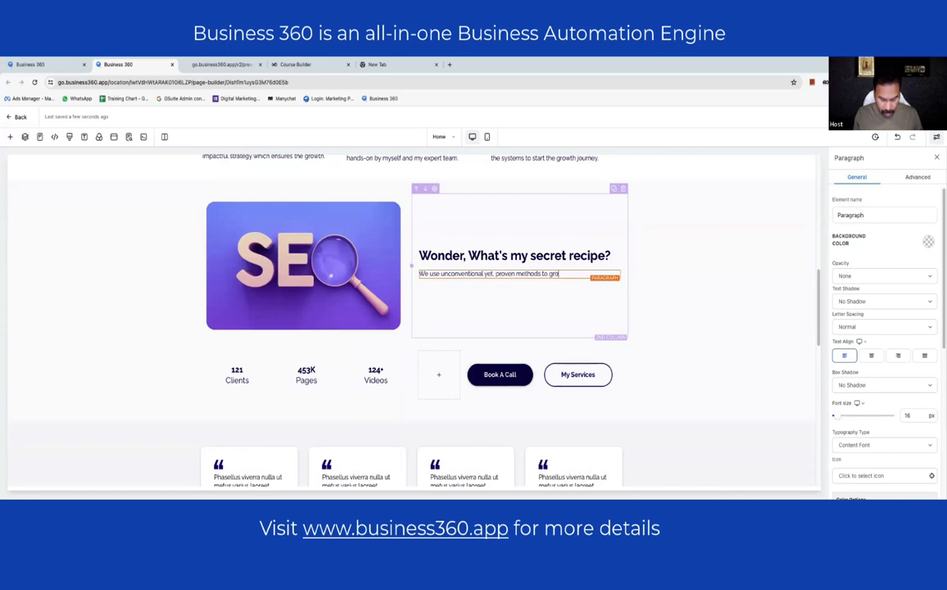
{"action": "key", "text": "BackSpace"}
{"action": "key", "text": "BackSpace"}
{"action": "key", "text": "BackSpace"}
{"action": "key", "text": "BackSpace"}
{"action": "type", "text": "bring grow"}
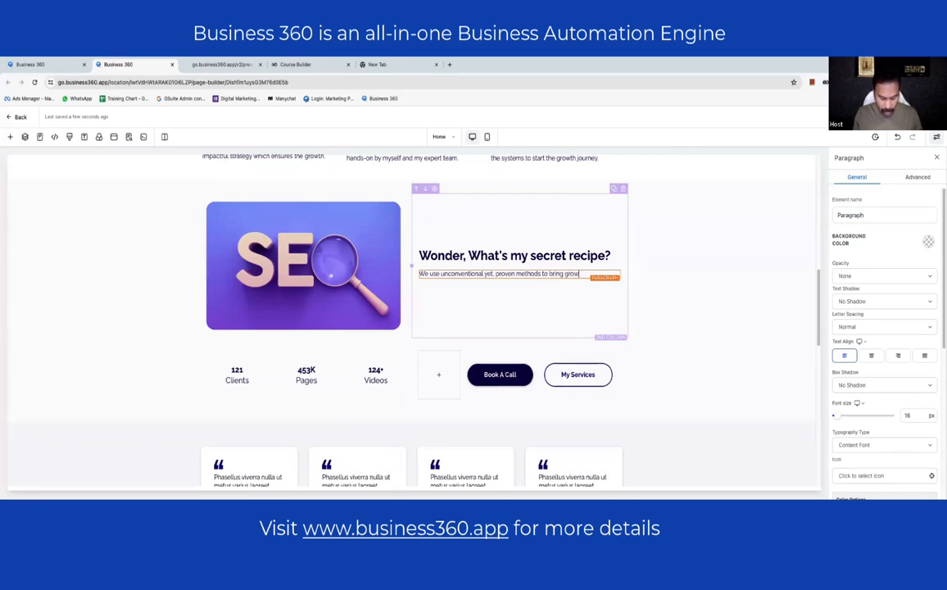
{"action": "type", "text": "th. It"}
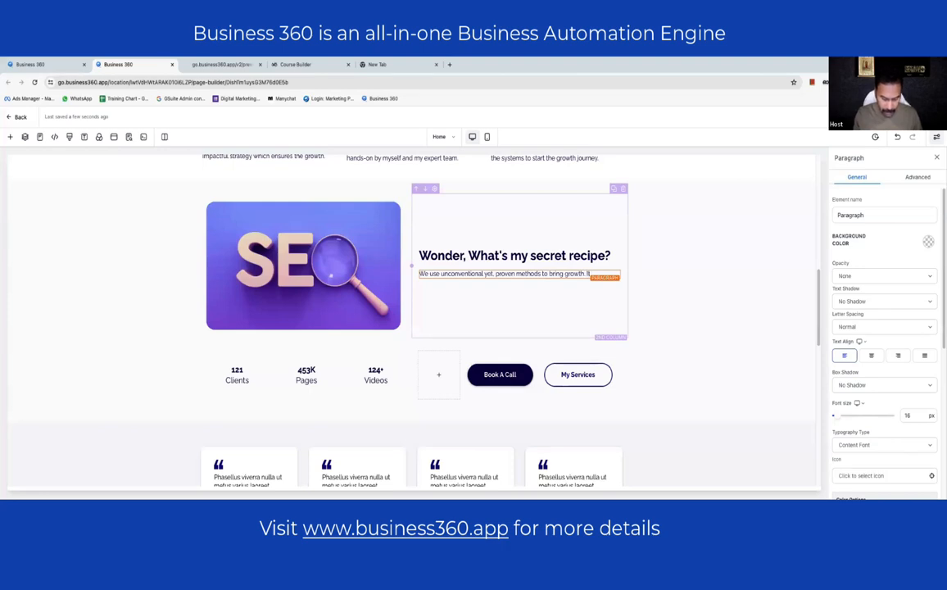
{"action": "type", "text": " includes"}
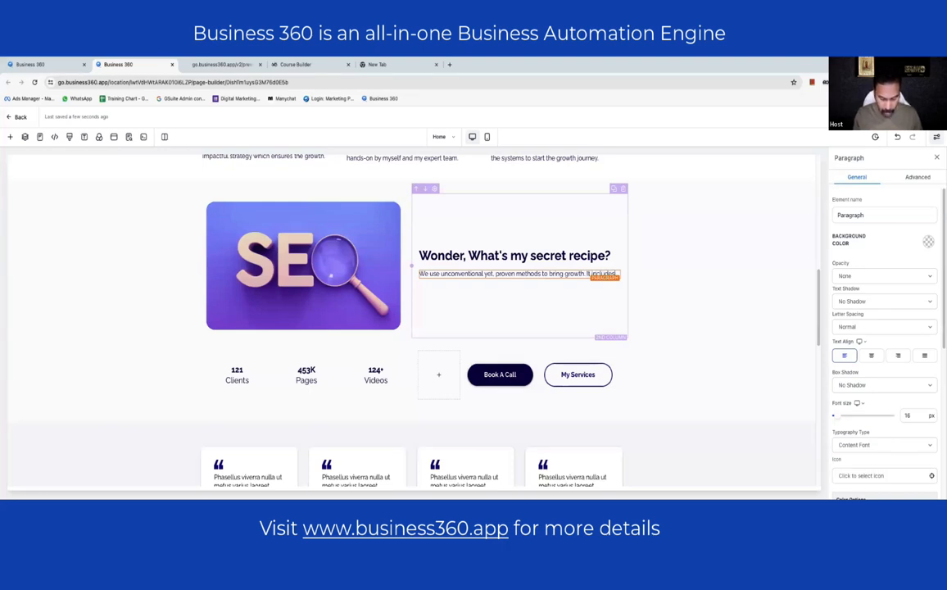
{"action": "type", "text": ", high"}
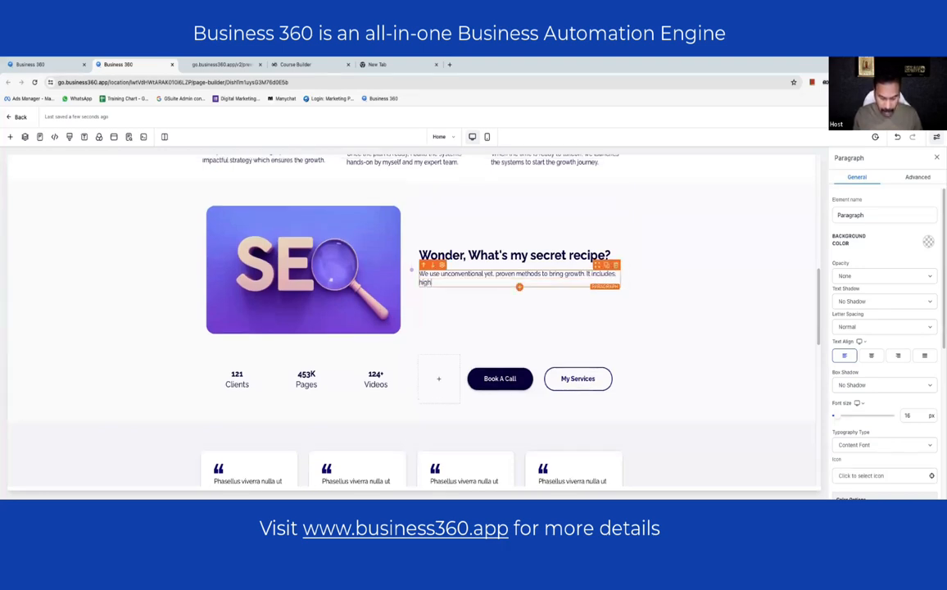
{"action": "type", "text": "-tech"}
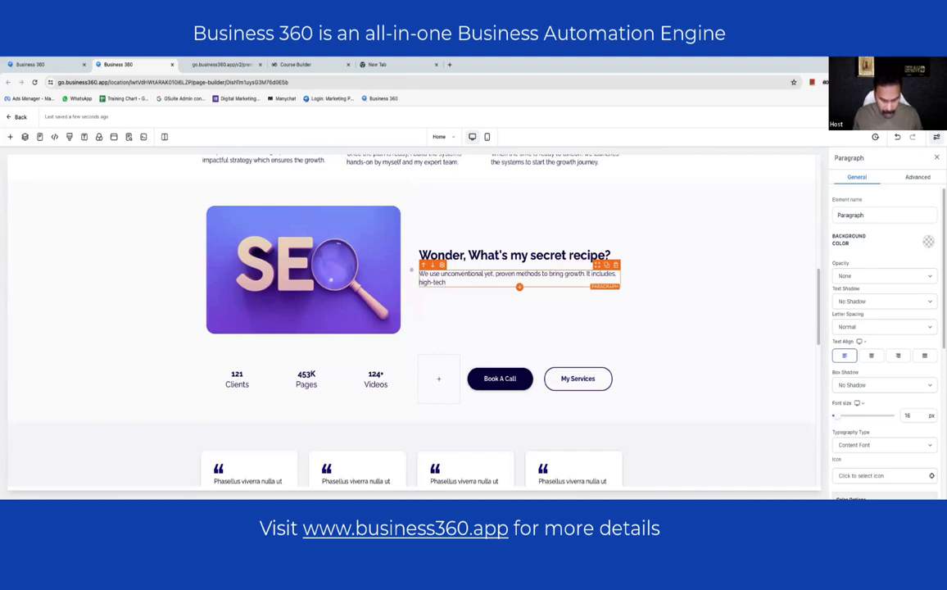
{"action": "type", "text": " soft"}
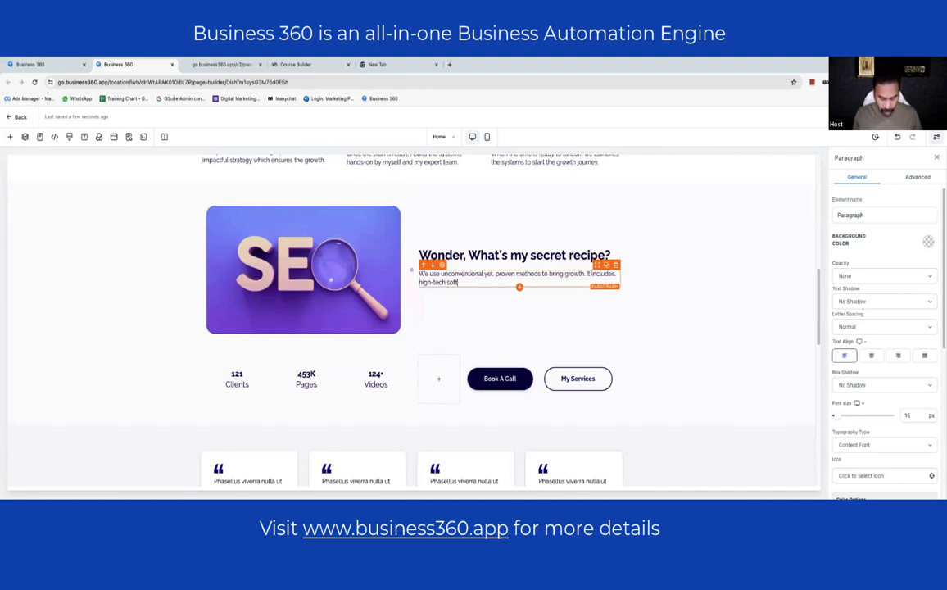
{"action": "type", "text": "ware solutio"}
{"action": "type", "text": "ns."}
{"action": "type", "text": " imp"}
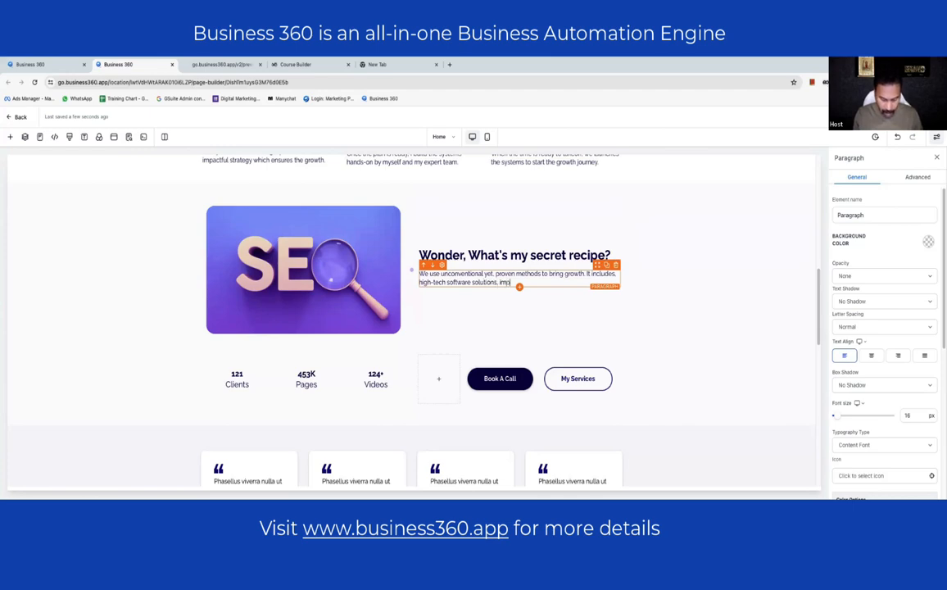
{"action": "type", "text": "eccable "}
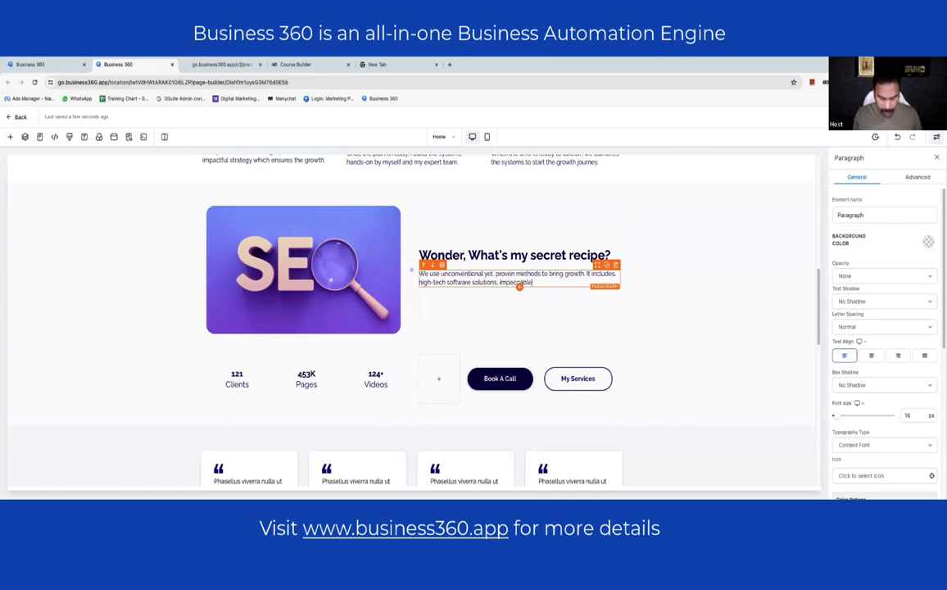
{"action": "type", "text": "strategies. "}
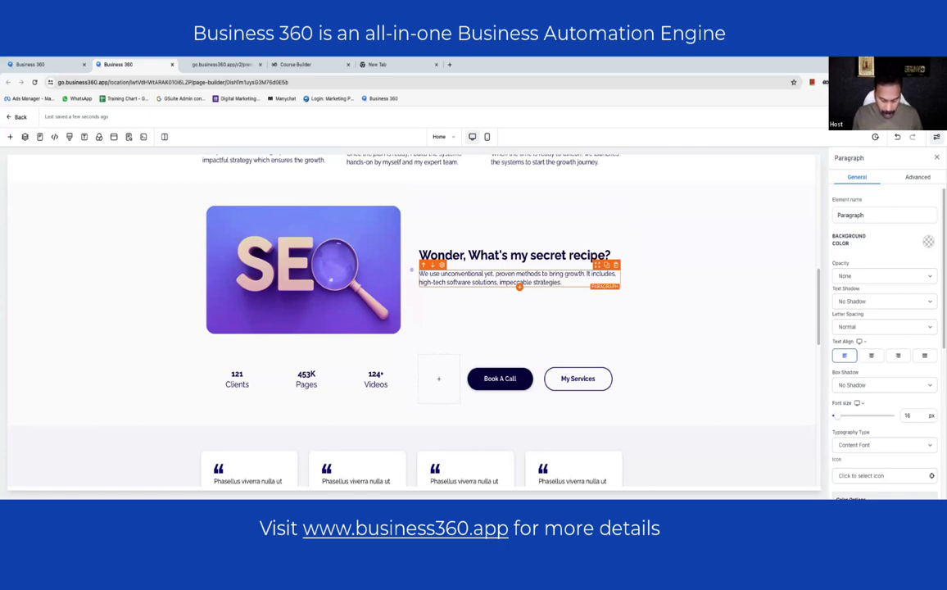
{"action": "key", "text": "BackSpace"}
{"action": "key", "text": "BackSpace"}
{"action": "type", "text": ", marketin"}
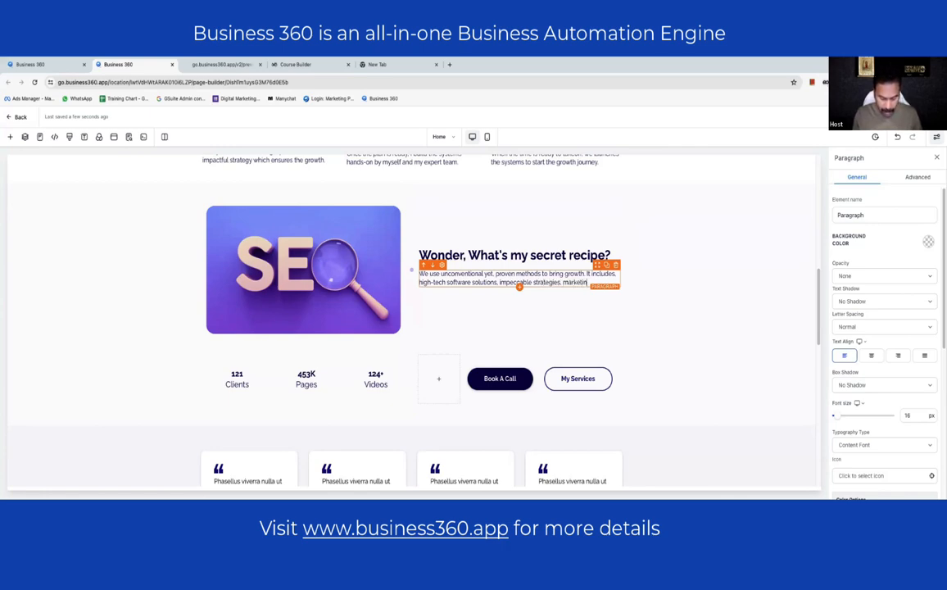
{"action": "type", "text": "g masterminds"}
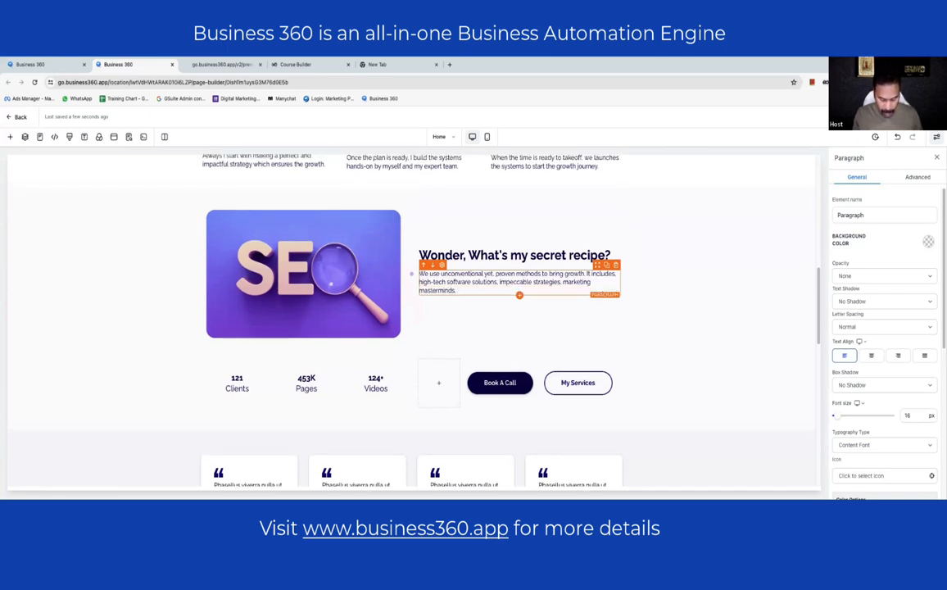
{"action": "type", "text": ". super-creative "}
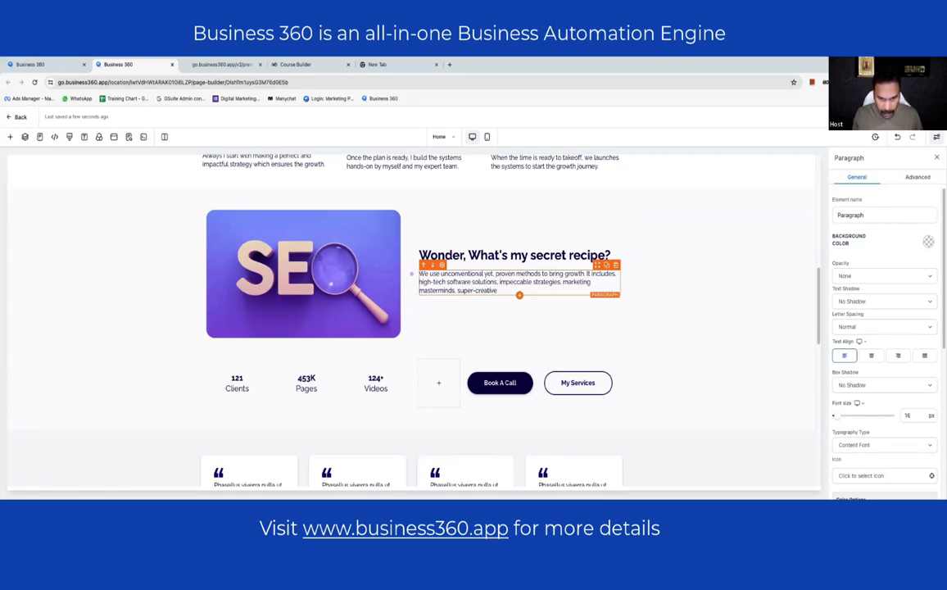
{"action": "type", "text": "human"}
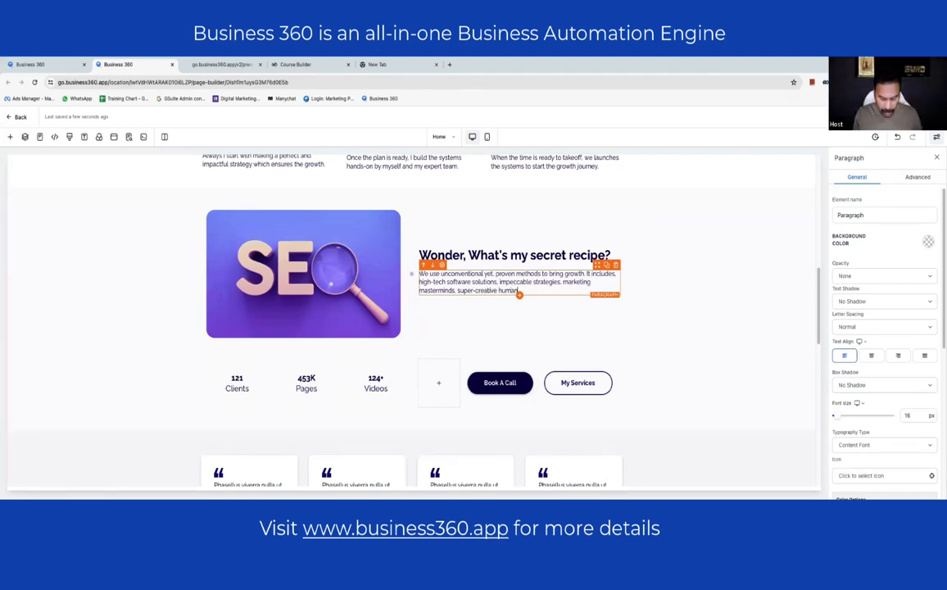
{"action": "type", "text": "s and A"}
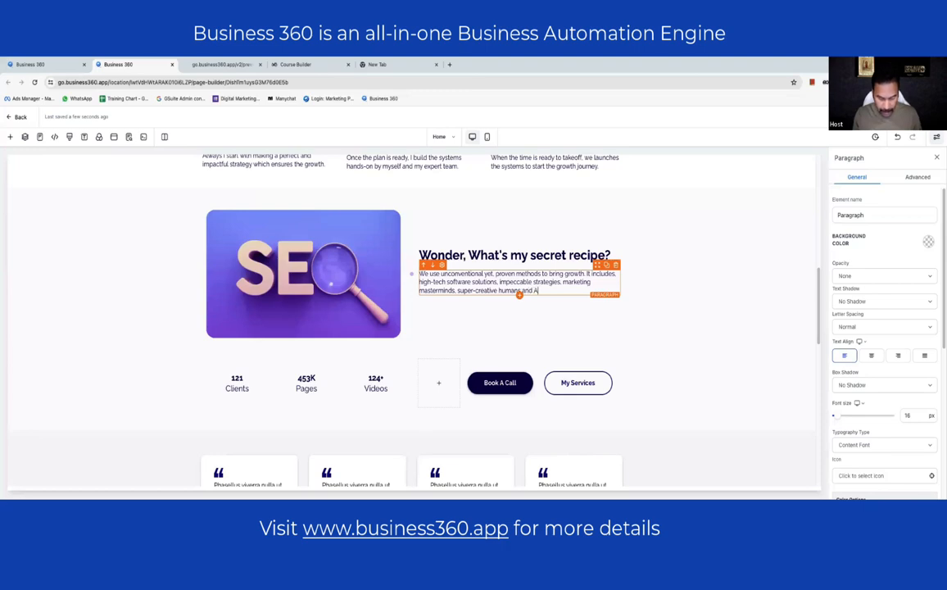
{"action": "type", "text": "I,"}
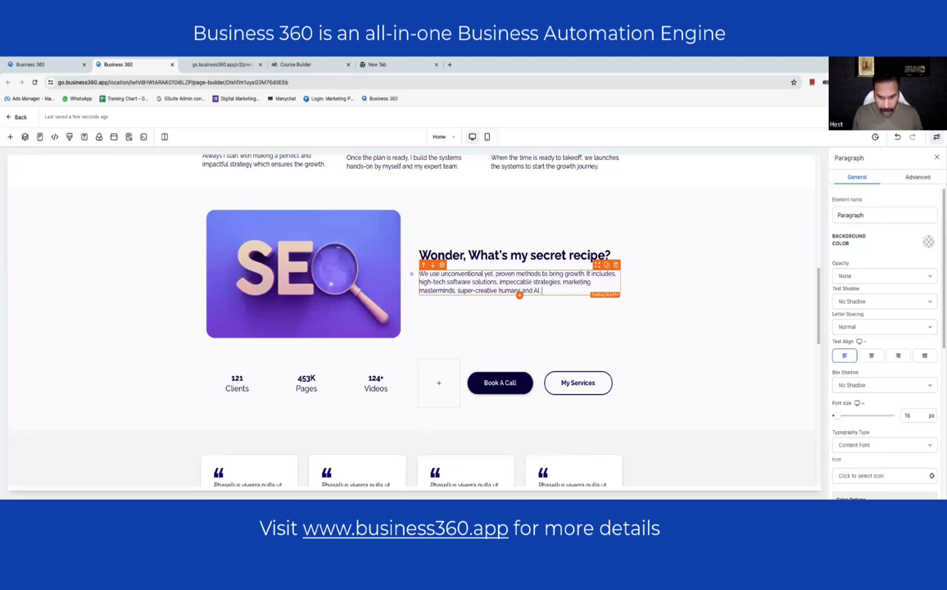
{"action": "type", "text": " and a lit"}
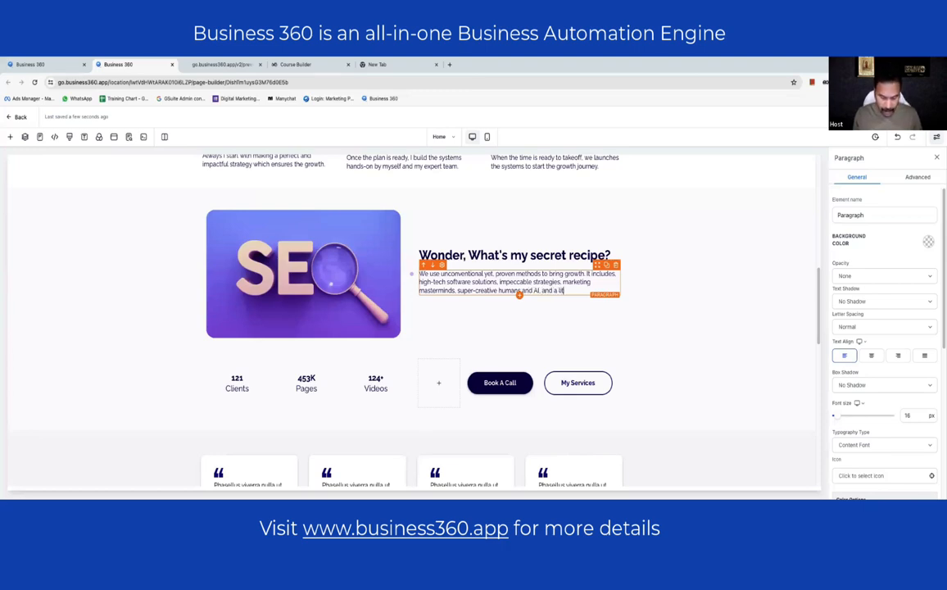
{"action": "type", "text": "tle "}
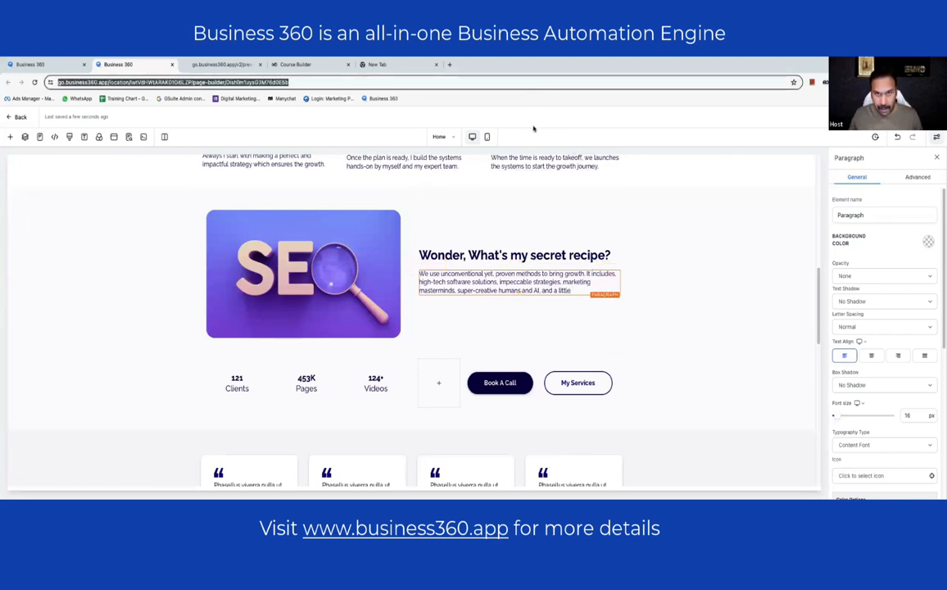
{"action": "type", "text": "fun"}
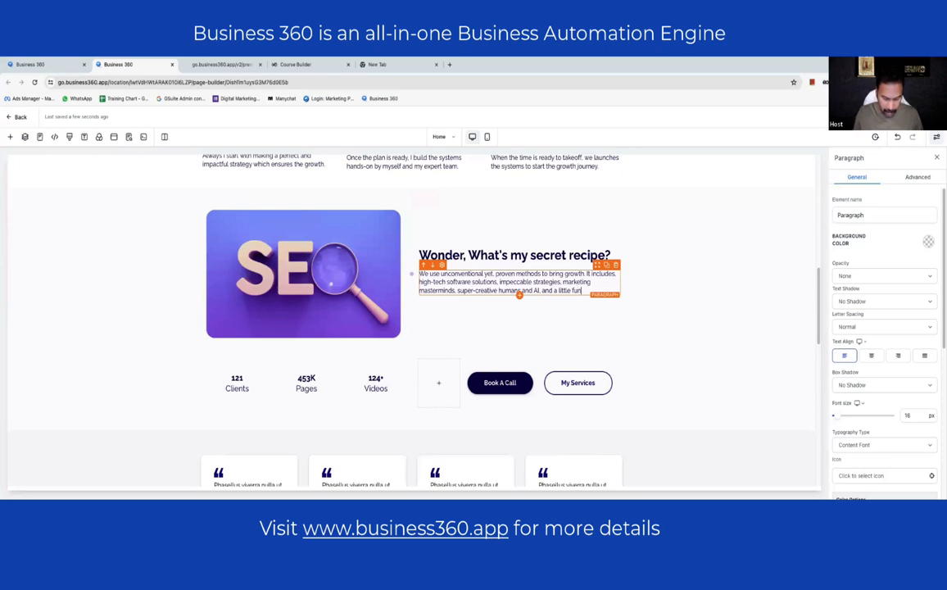
{"action": "type", "text": " in to"}
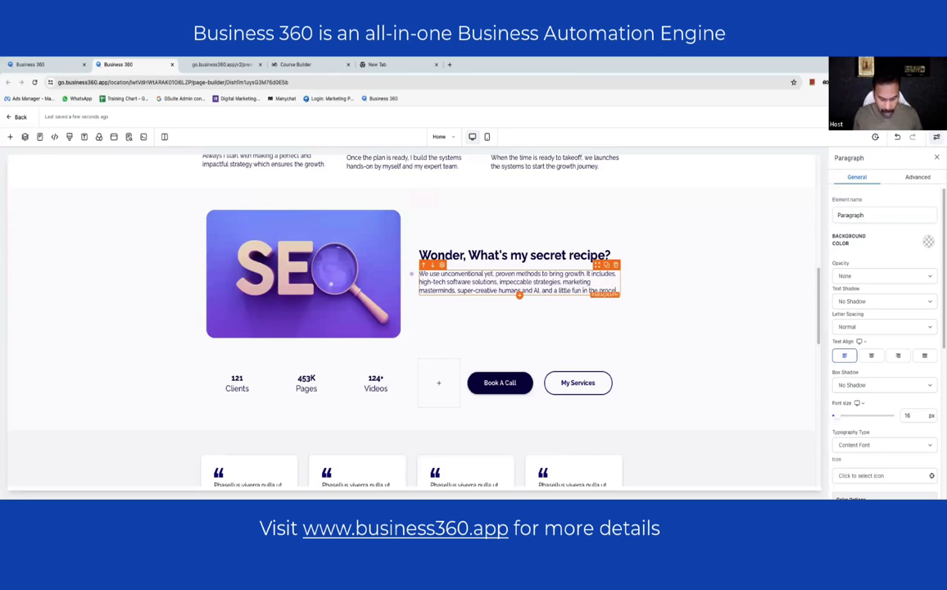
{"action": "type", "text": "e process"}
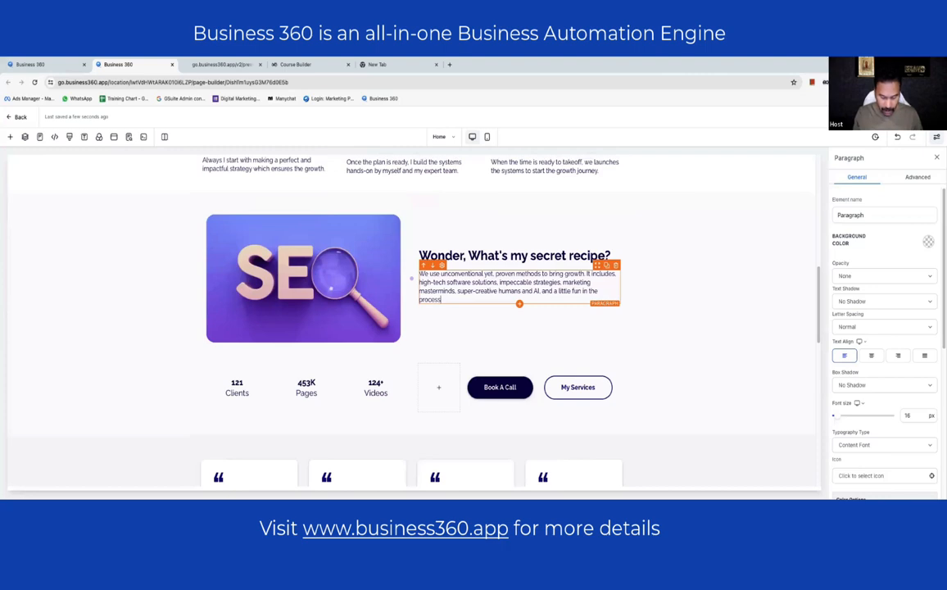
{"action": "type", "text": " of cooking i"}
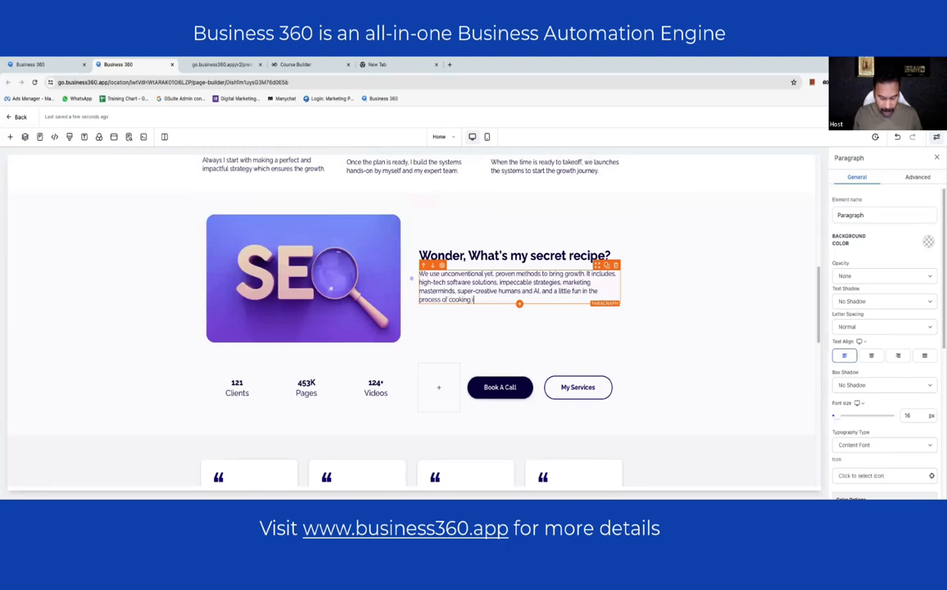
{"action": "type", "text": "t up."}
{"action": "key", "text": "Return"}
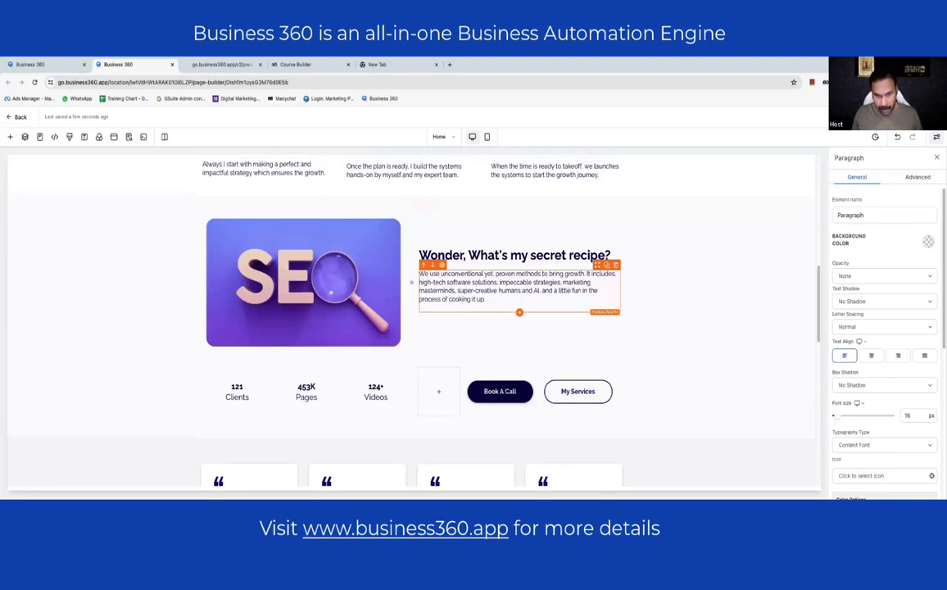
- Add sentences on clients' urgency and world-wide case studies, plus the closing line 'We're special being original'
{"action": "type", "text": "Inde"}
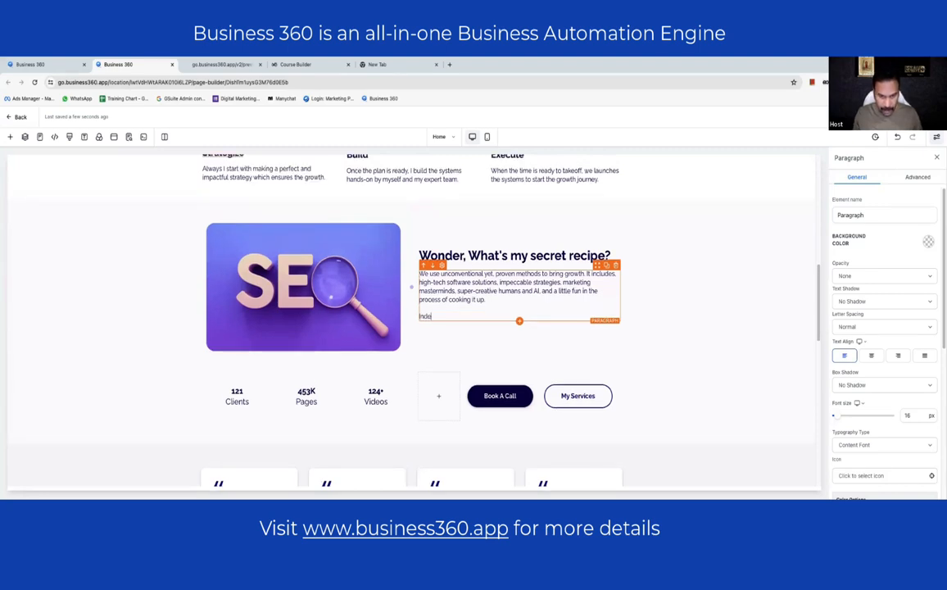
{"action": "type", "text": "ed, we con"}
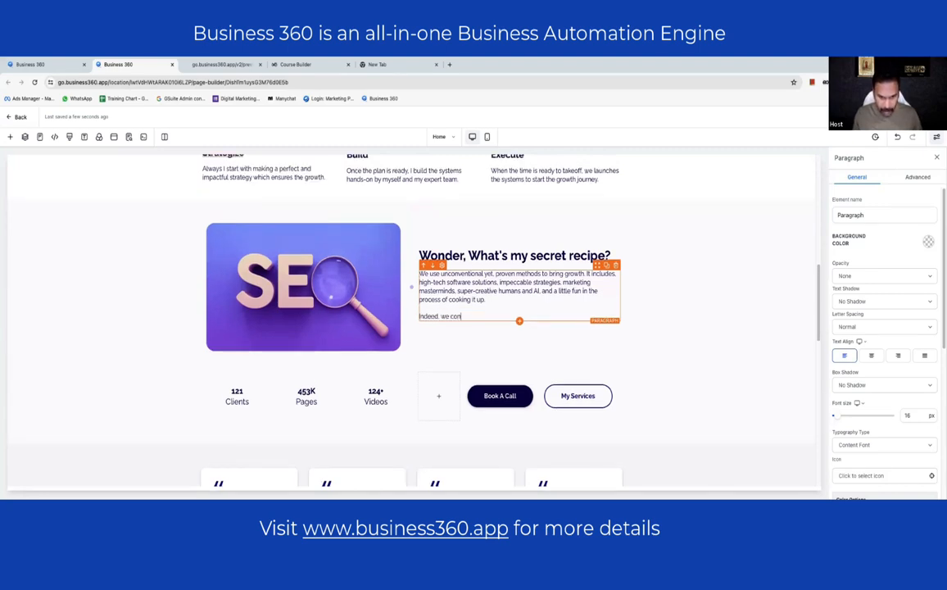
{"action": "type", "text": "sider ht"}
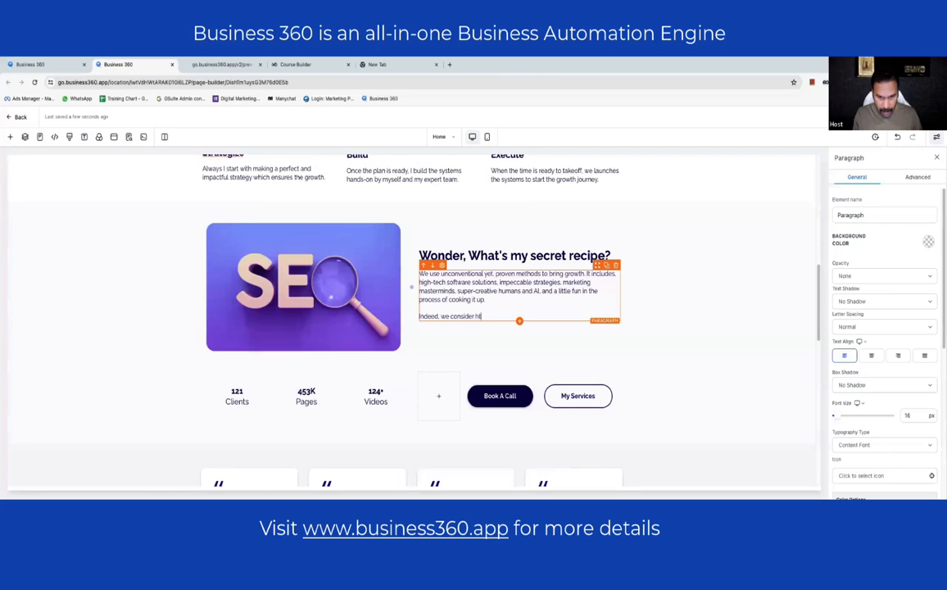
{"action": "key", "text": "BackSpace"}
{"action": "key", "text": "BackSpace"}
{"action": "type", "text": "the"}
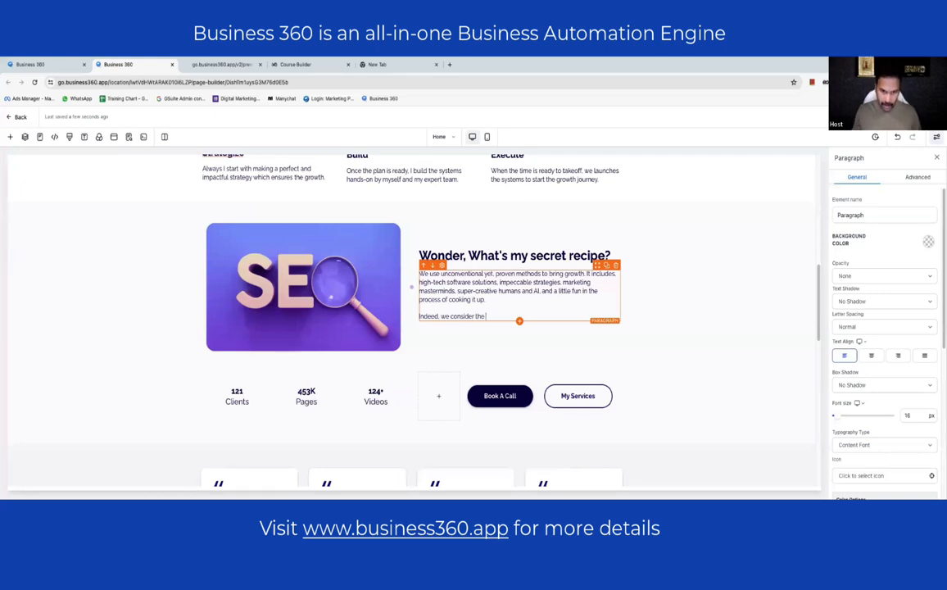
{"action": "type", "text": " need and "}
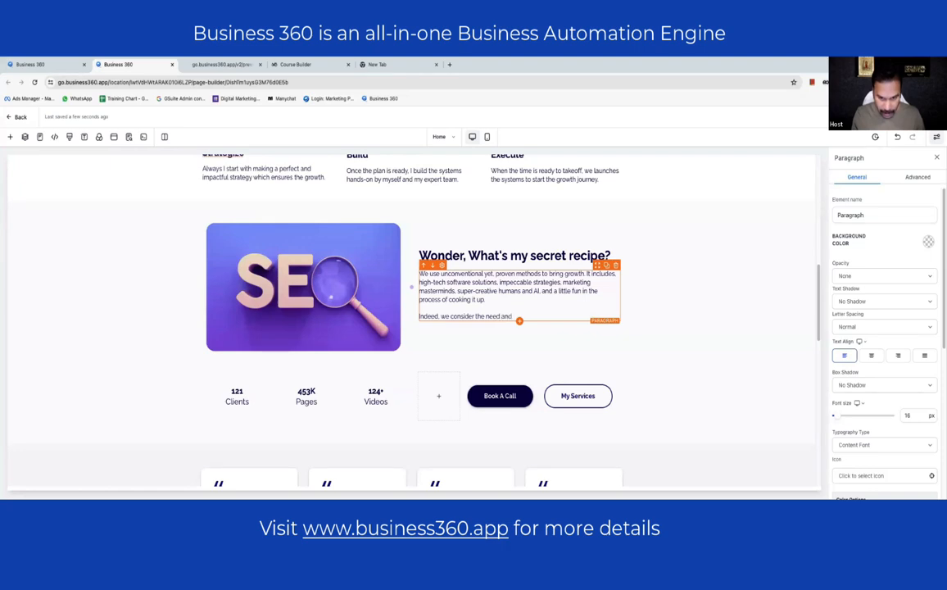
{"action": "type", "text": "urgenc"}
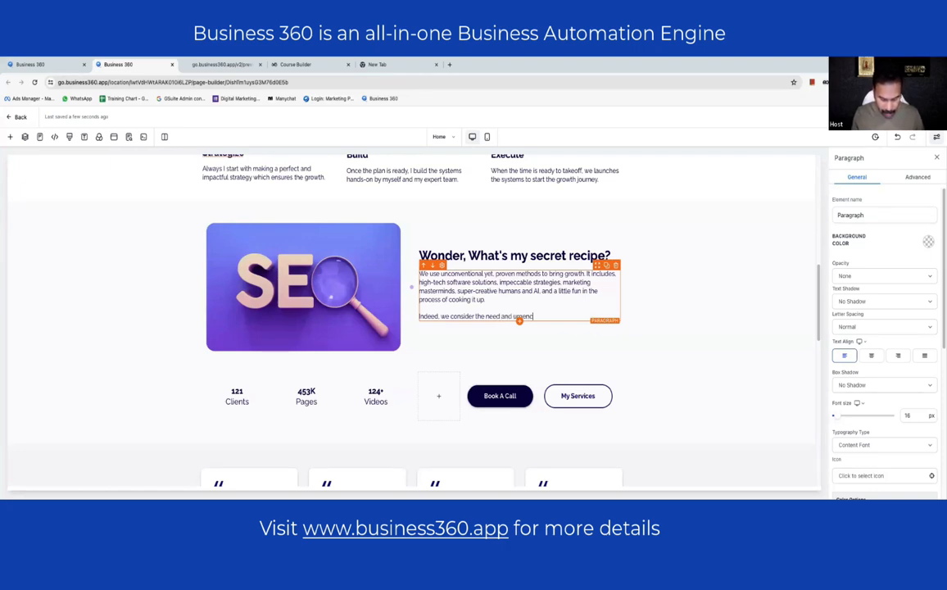
{"action": "type", "text": "y of our clients. yes, we are flexible and "}
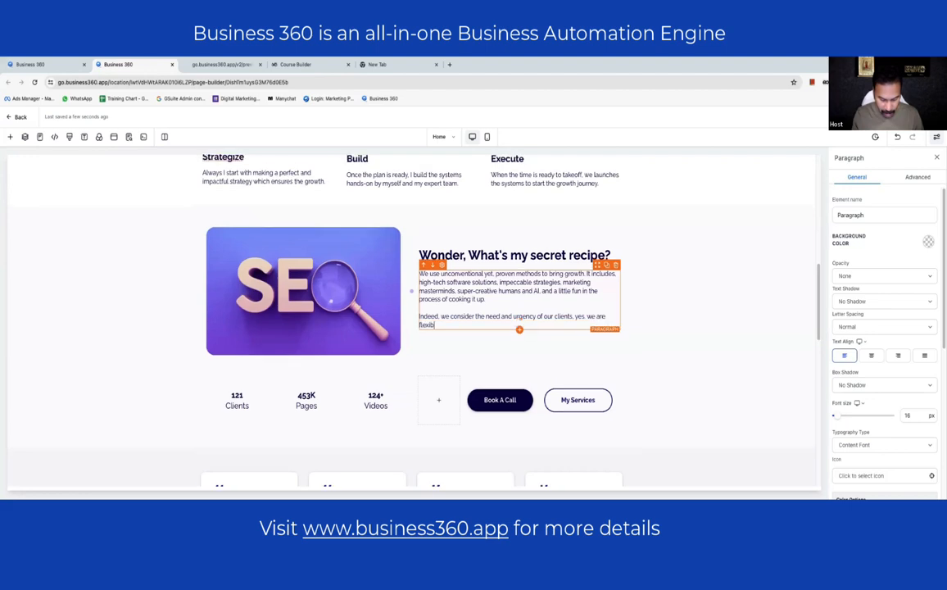
{"action": "type", "text": "su"}
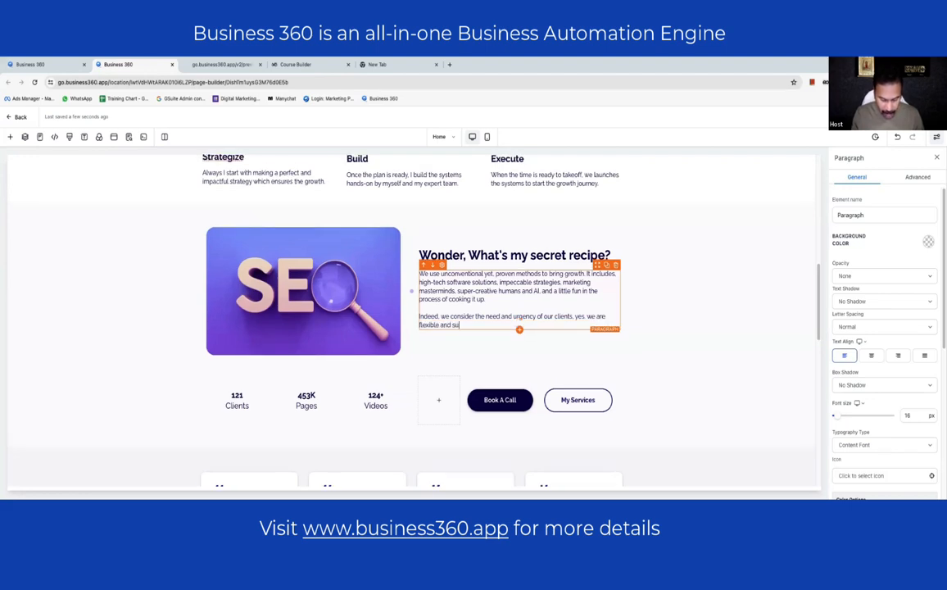
{"action": "type", "text": "per-fast in"}
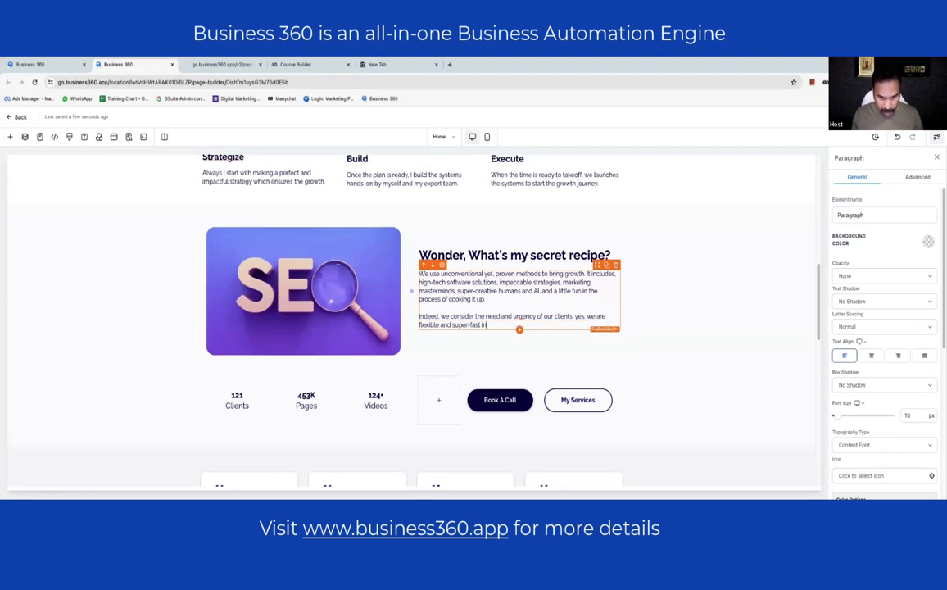
{"action": "type", "text": " execution. Mixing"}
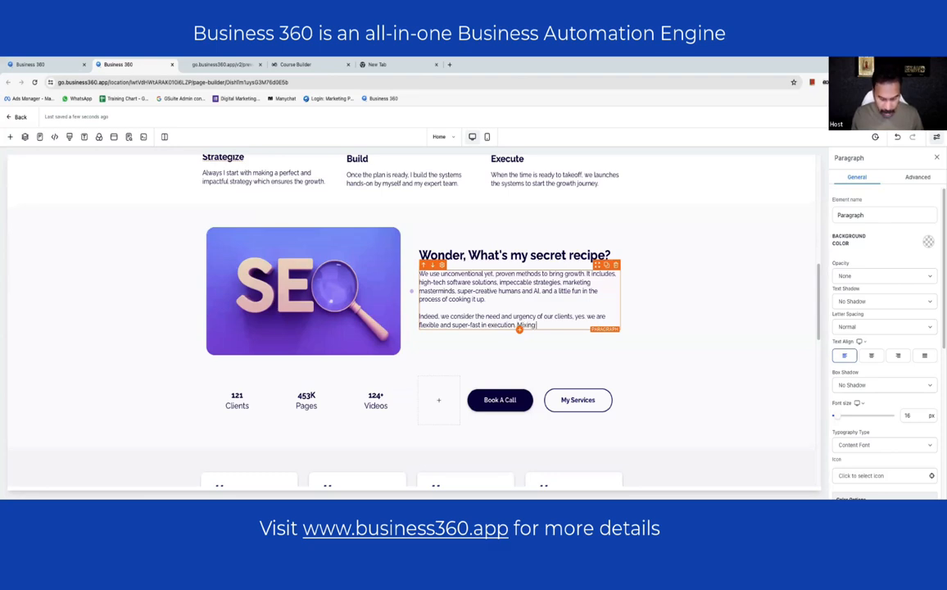
{"action": "type", "text": " it all together,"}
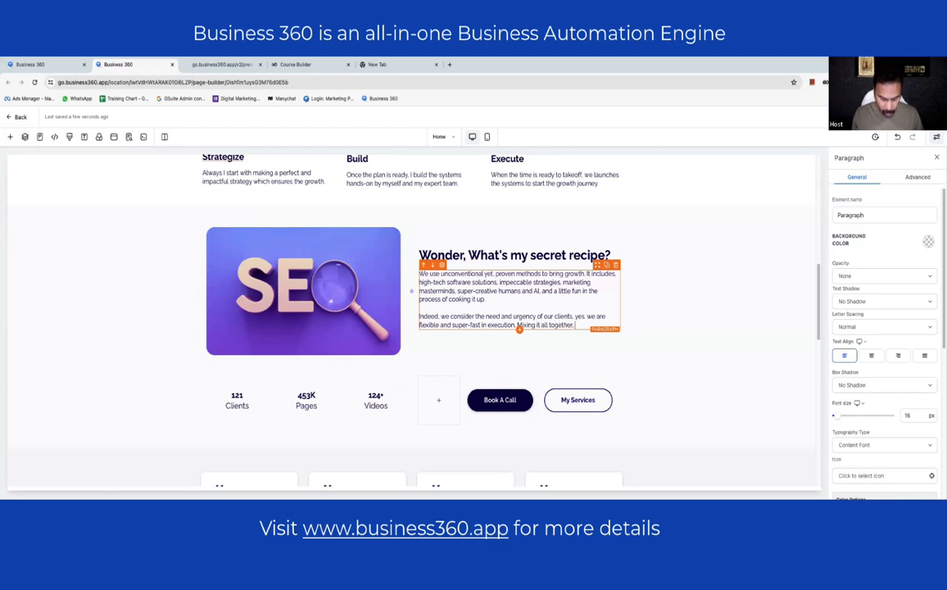
{"action": "type", "text": " we mak"}
{"action": "type", "text": "e"}
{"action": "type", "text": " of"}
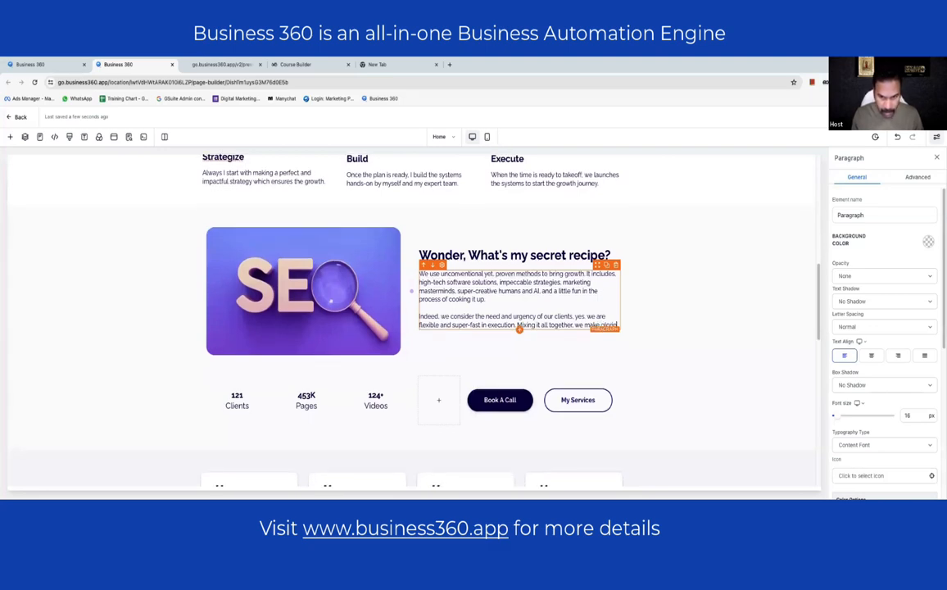
{"action": "type", "text": "us"}
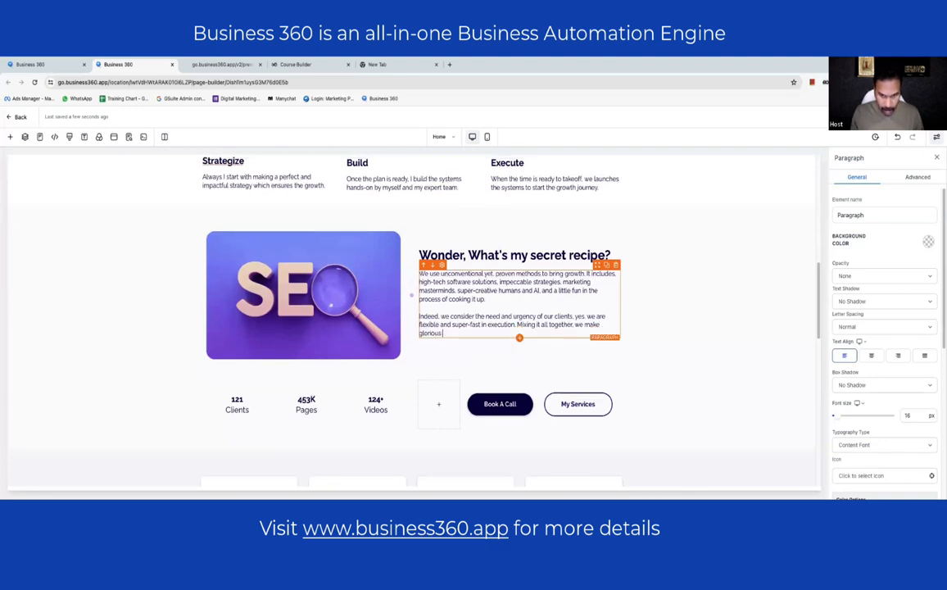
{"action": "type", "text": " success s"}
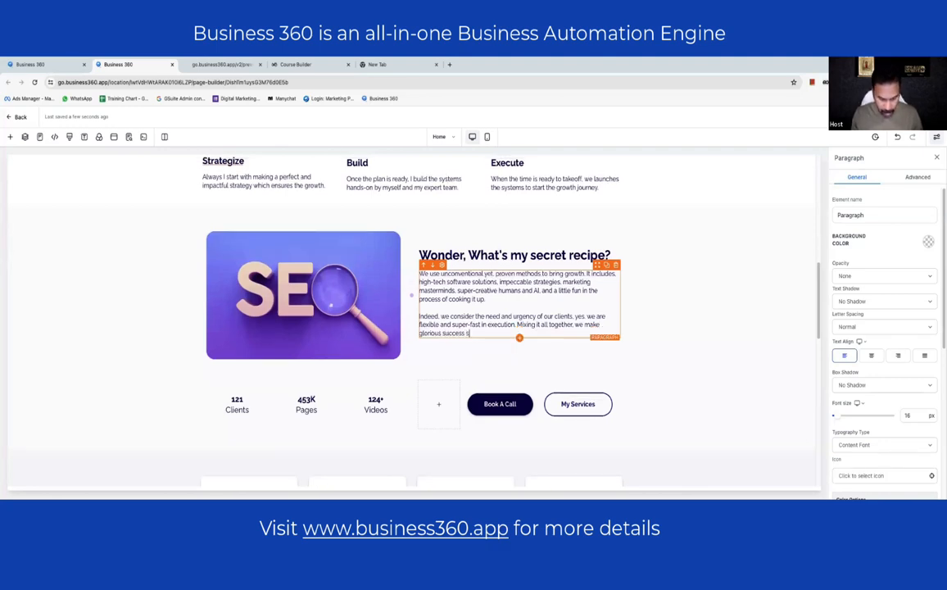
{"action": "type", "text": "tories"}
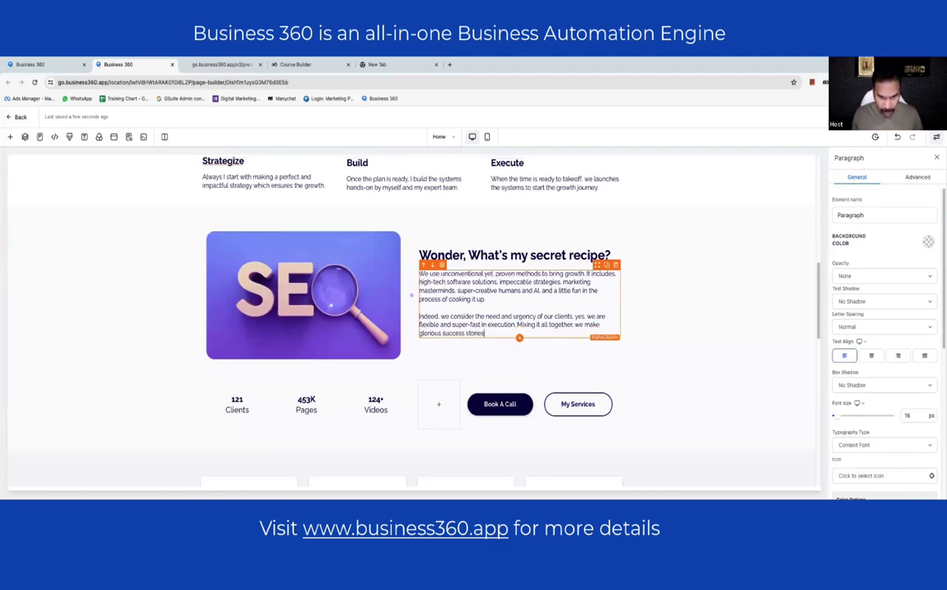
{"action": "type", "text": ". worl"}
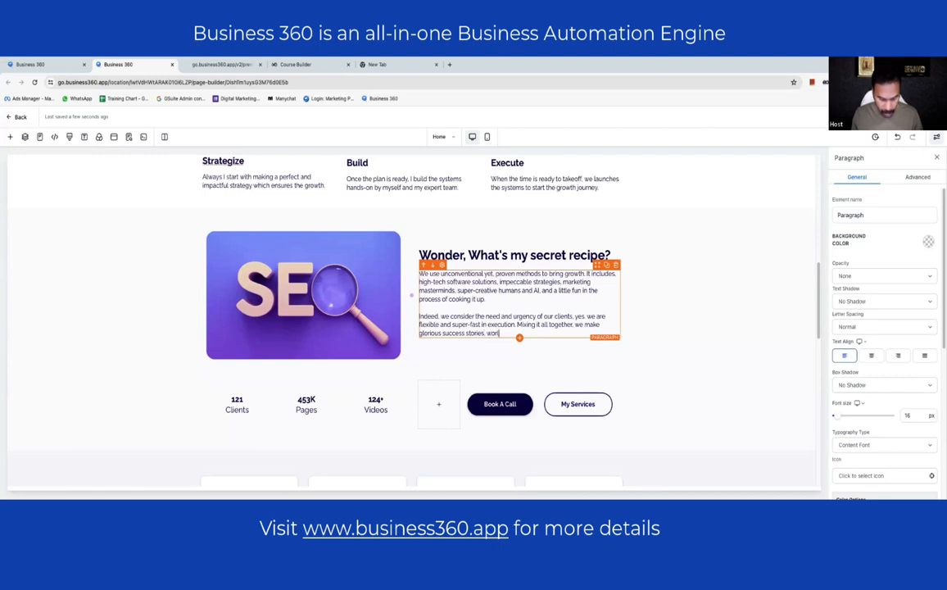
{"action": "type", "text": "dwide wi"}
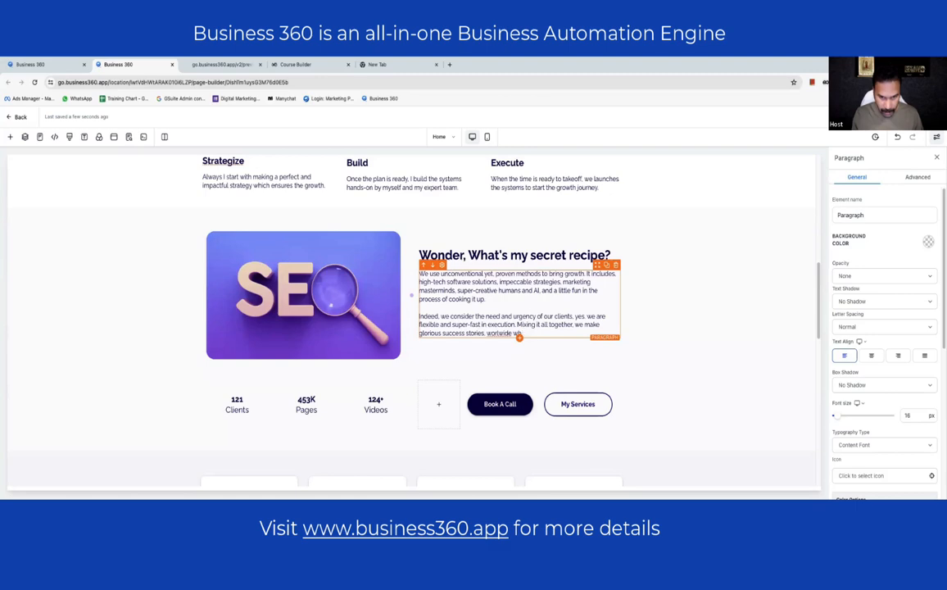
{"action": "key", "text": "BackSpace"}
{"action": "key", "text": "BackSpace"}
{"action": "key", "text": "BackSpace"}
{"action": "key", "text": "BackSpace"}
{"action": "key", "text": "BackSpace"}
{"action": "key", "text": "BackSpace"}
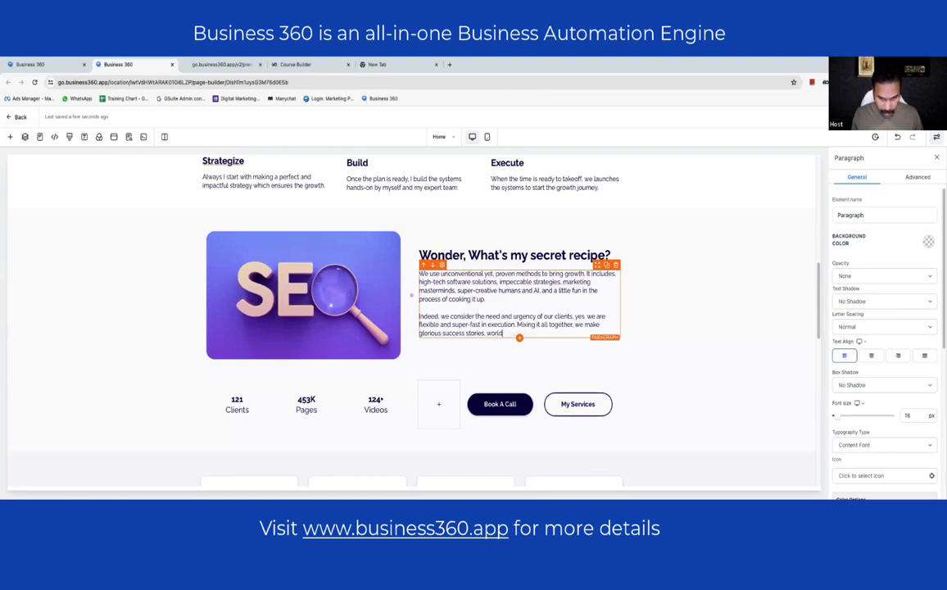
{"action": "type", "text": "wide, which sometimes"}
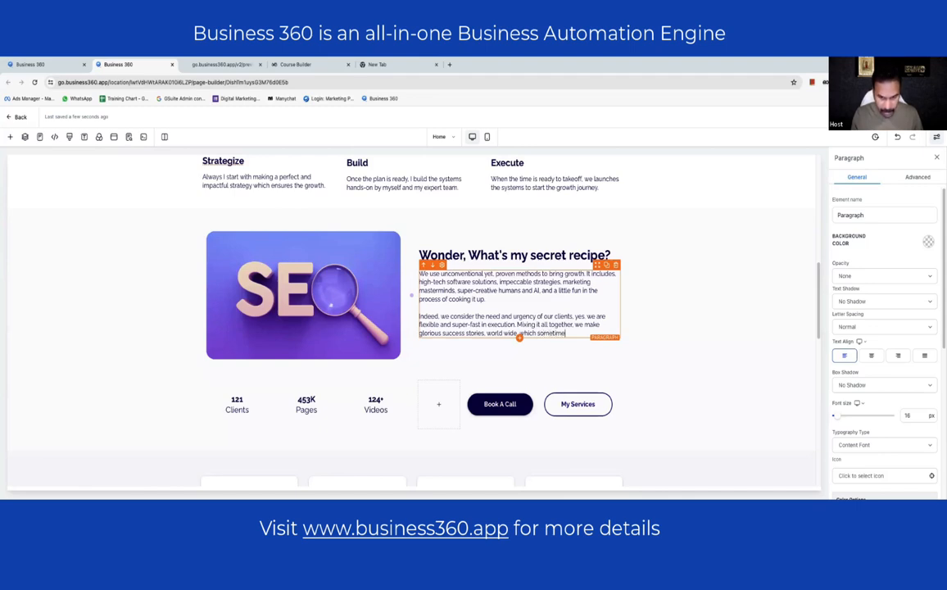
{"action": "type", "text": " beco"}
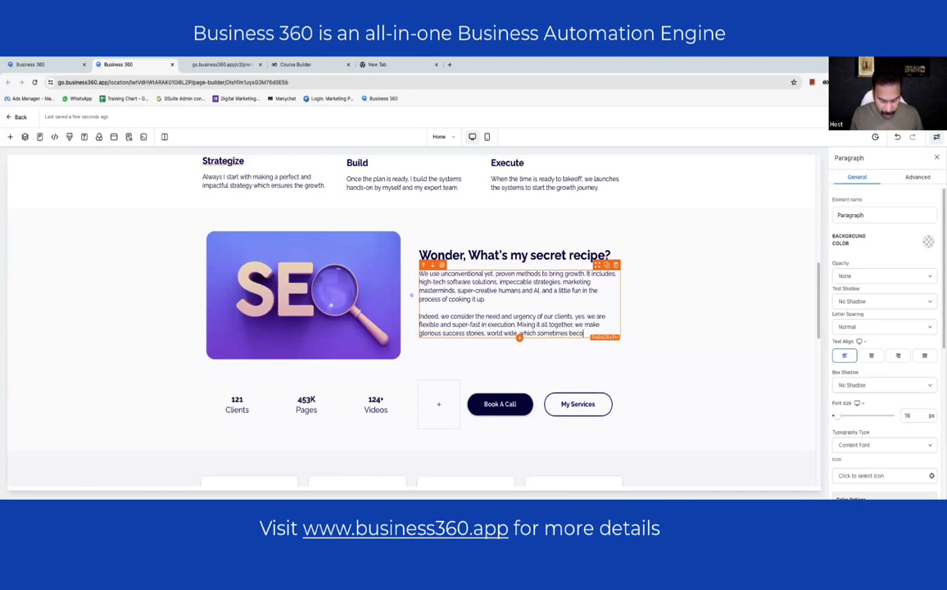
{"action": "type", "text": "mes case stu"}
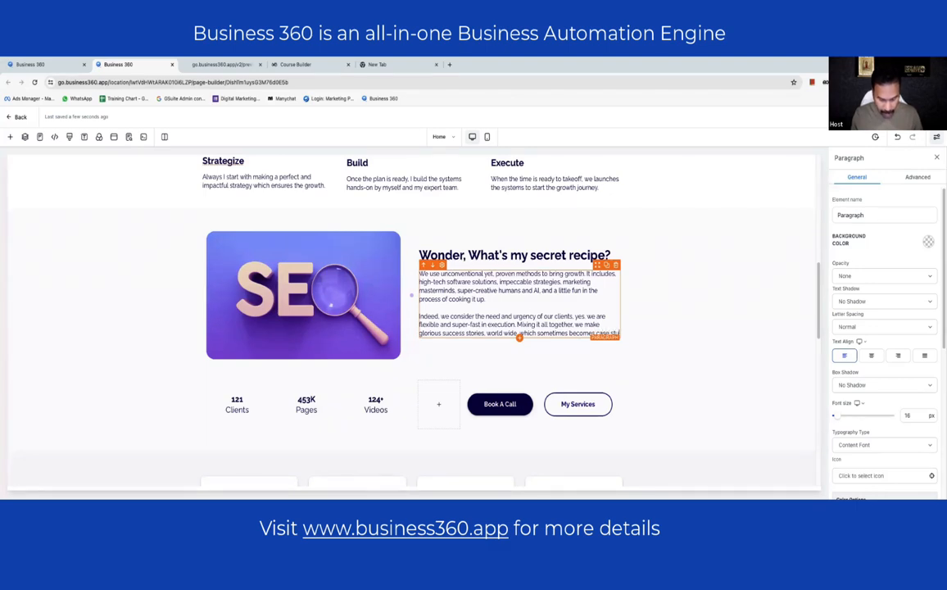
{"action": "type", "text": "dies for"}
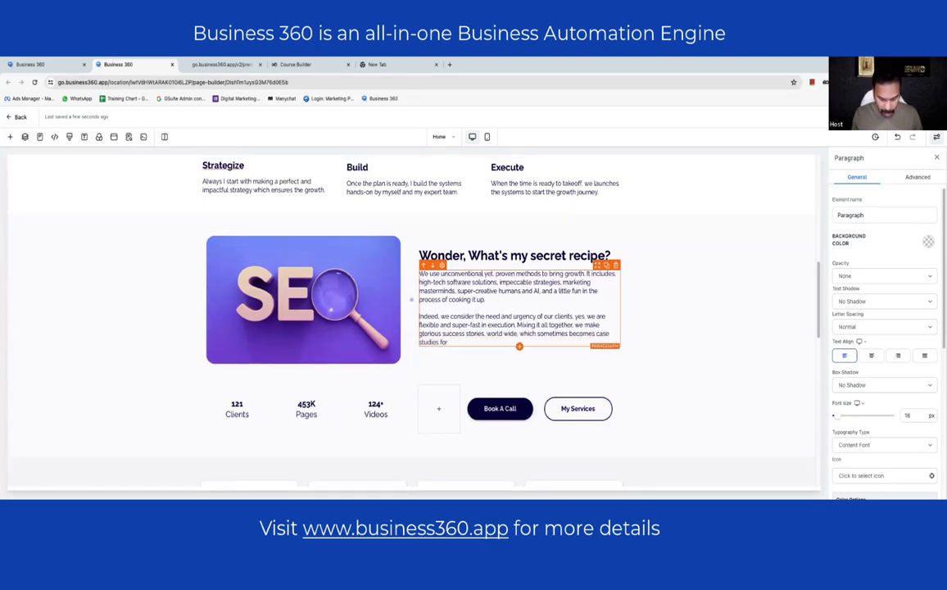
{"action": "type", "text": " others as well."}
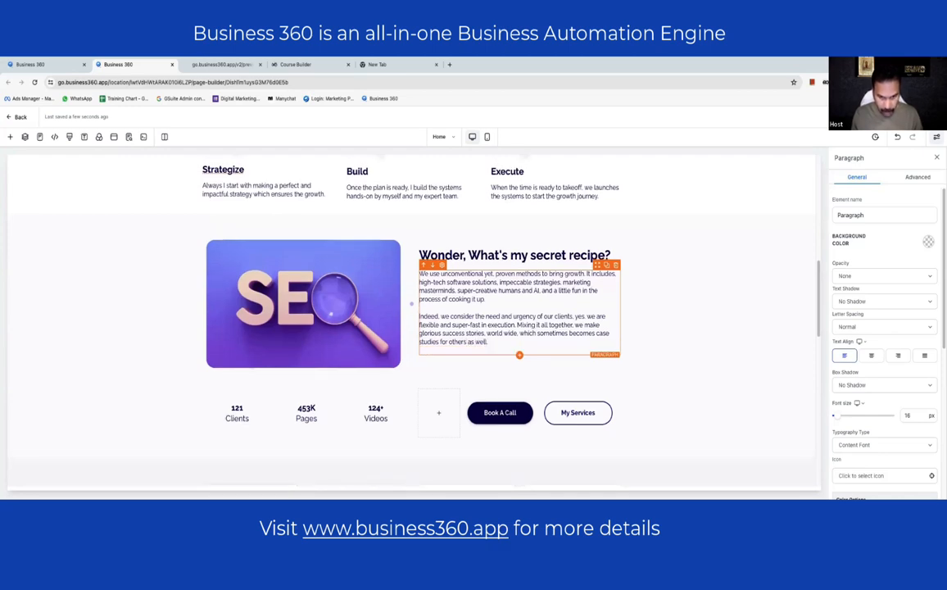
{"action": "key", "text": "Return"}
{"action": "type", "text": "We'"}
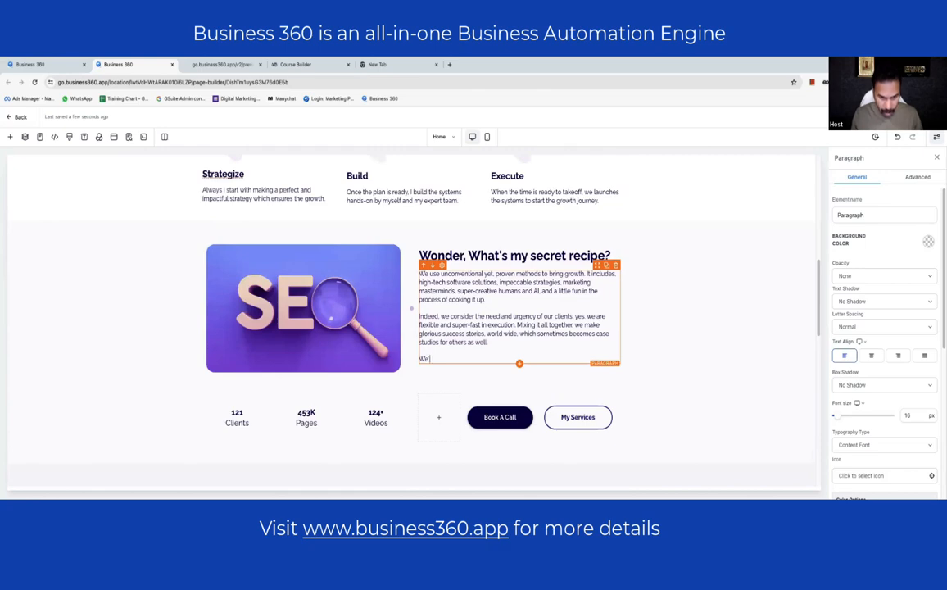
{"action": "type", "text": "re special being "}
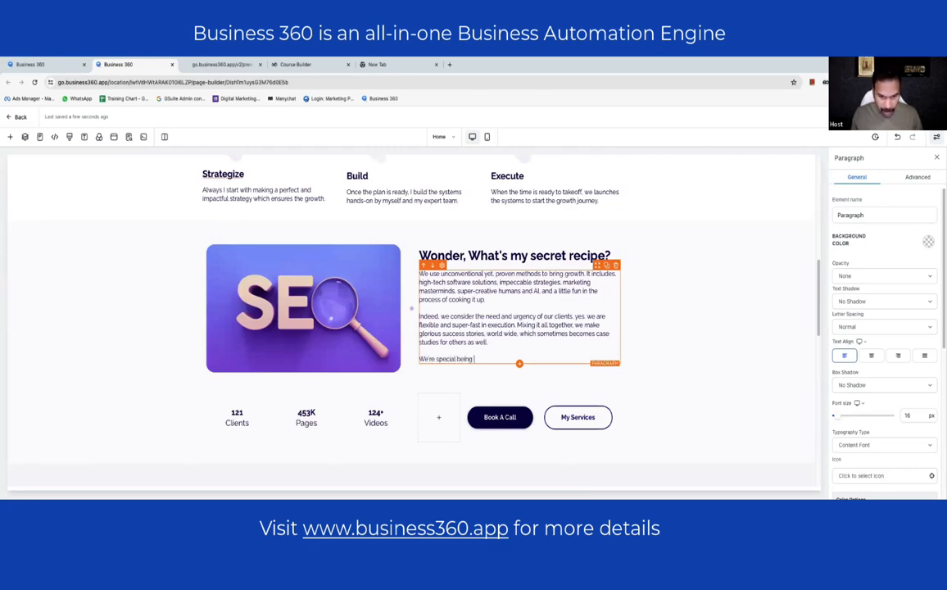
{"action": "type", "text": "original!"}
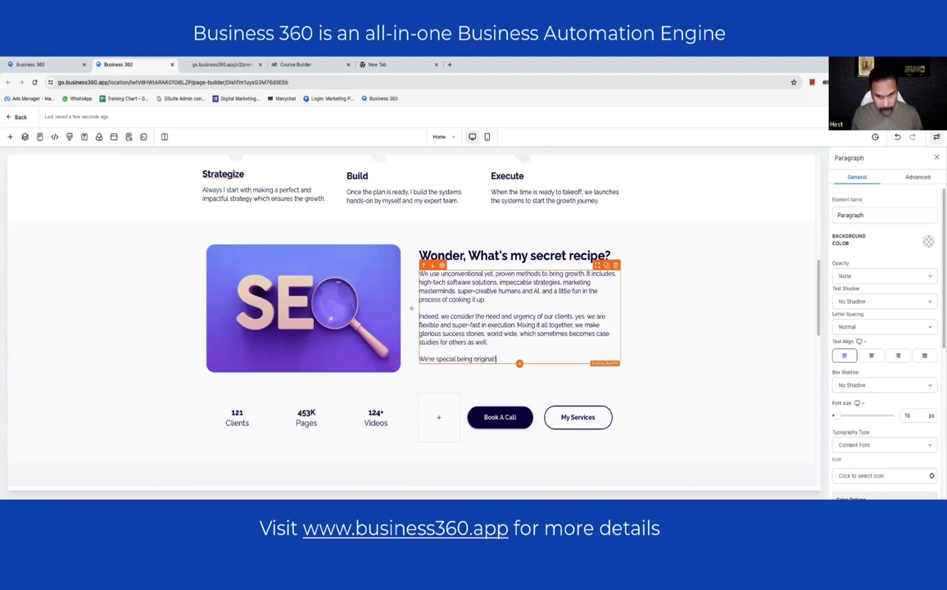
{"action": "left_click", "coordinate": [730, 322]}
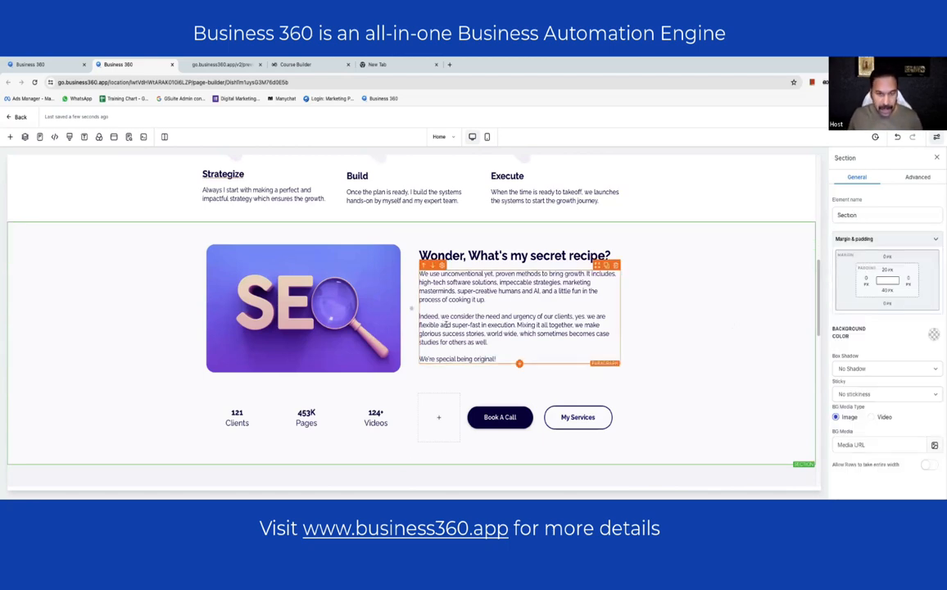
- Select the SEO image and bring its Image Options into view in the settings panel
{"action": "left_click", "coordinate": [312, 316]}
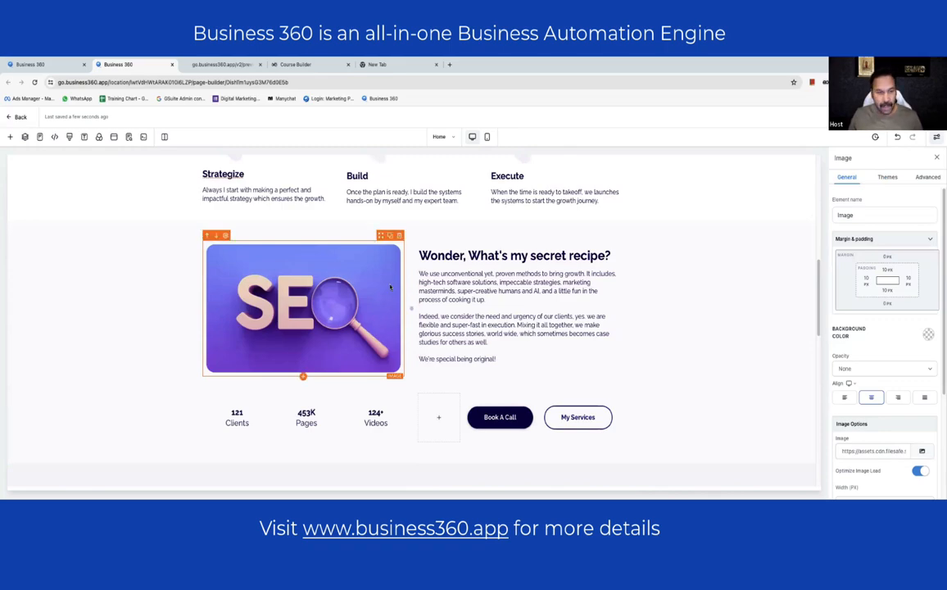
{"action": "scroll", "coordinate": [488, 282], "scroll_direction": "up", "scroll_amount": 5}
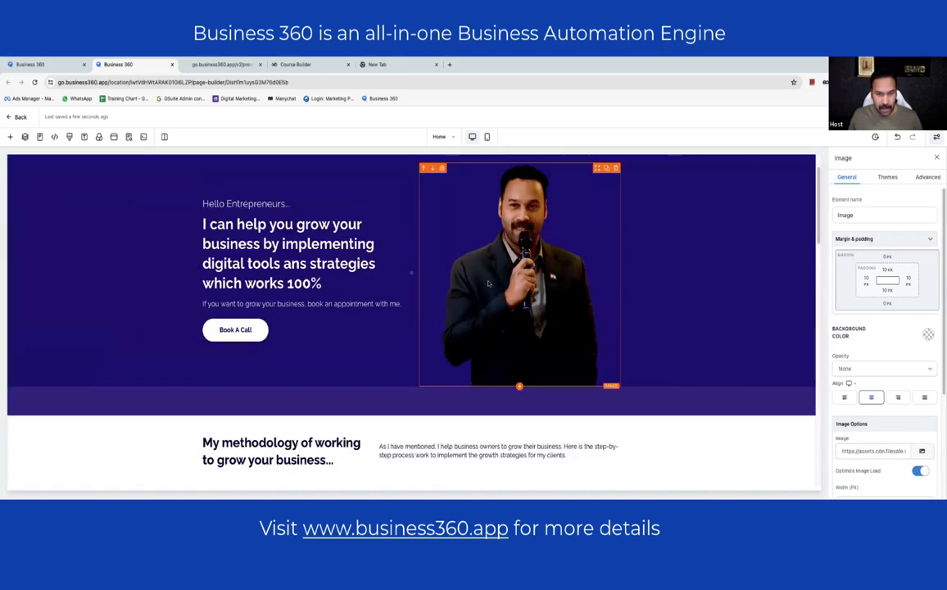
{"action": "scroll", "coordinate": [488, 283], "scroll_direction": "down", "scroll_amount": 10}
{"action": "scroll", "coordinate": [410, 328], "scroll_direction": "up", "scroll_amount": 6}
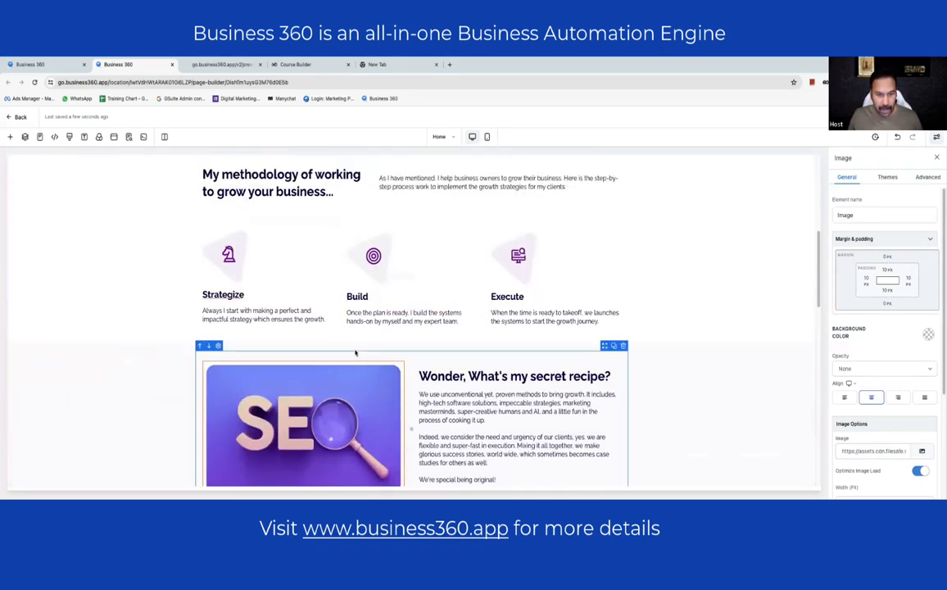
{"action": "scroll", "coordinate": [353, 350], "scroll_direction": "down", "scroll_amount": 1}
{"action": "scroll", "coordinate": [353, 350], "scroll_direction": "down", "scroll_amount": 1}
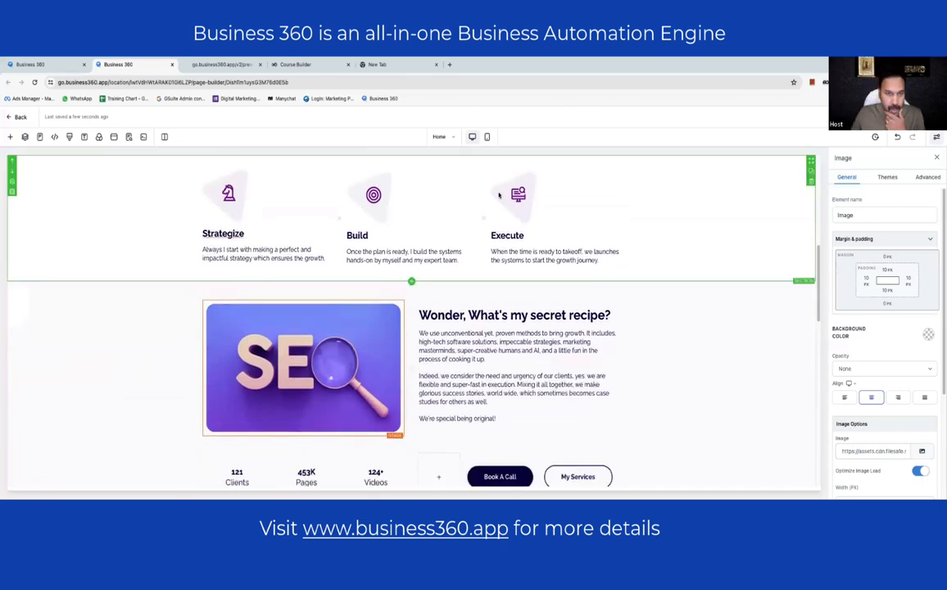
{"action": "scroll", "coordinate": [904, 303], "scroll_direction": "down", "scroll_amount": 4}
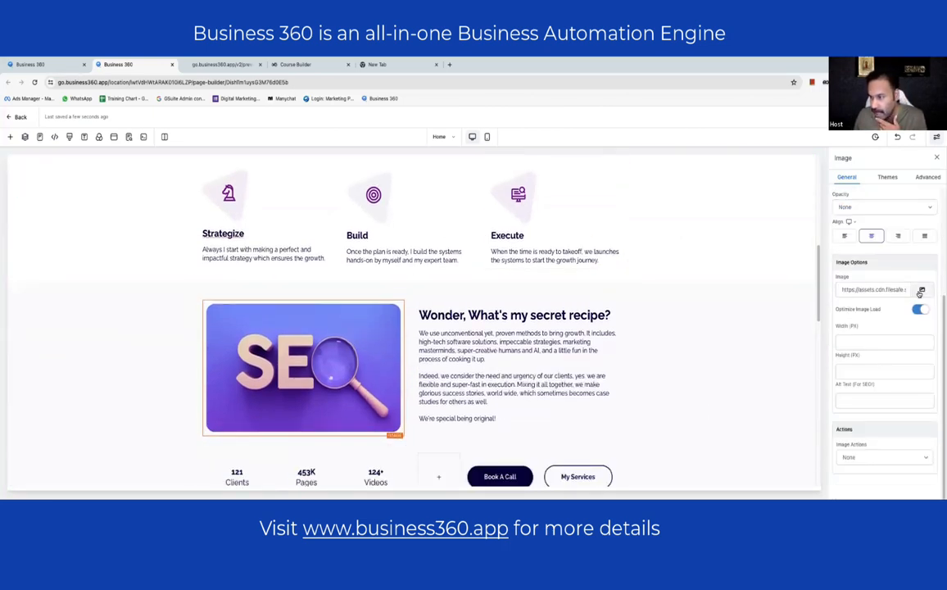
- Open the media library for the SEO image's Image field and expand the My Media source list
{"action": "left_click", "coordinate": [920, 290]}
{"action": "left_click", "coordinate": [878, 256]}
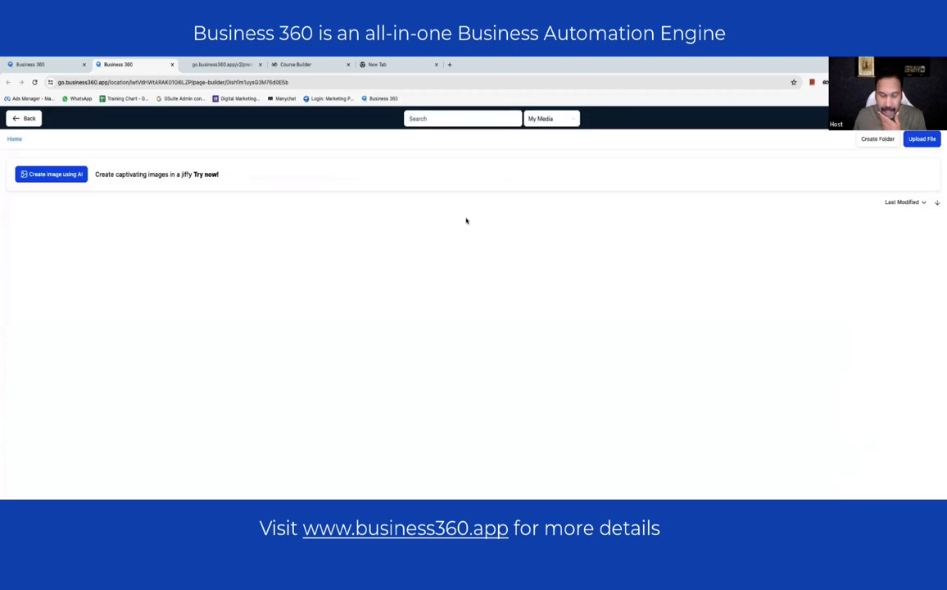
{"action": "left_click", "coordinate": [556, 119]}
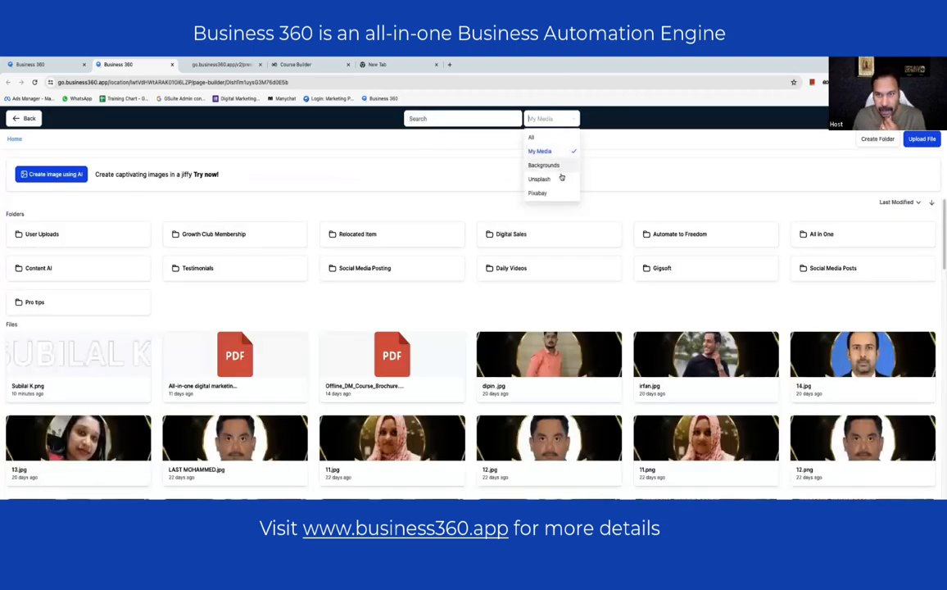
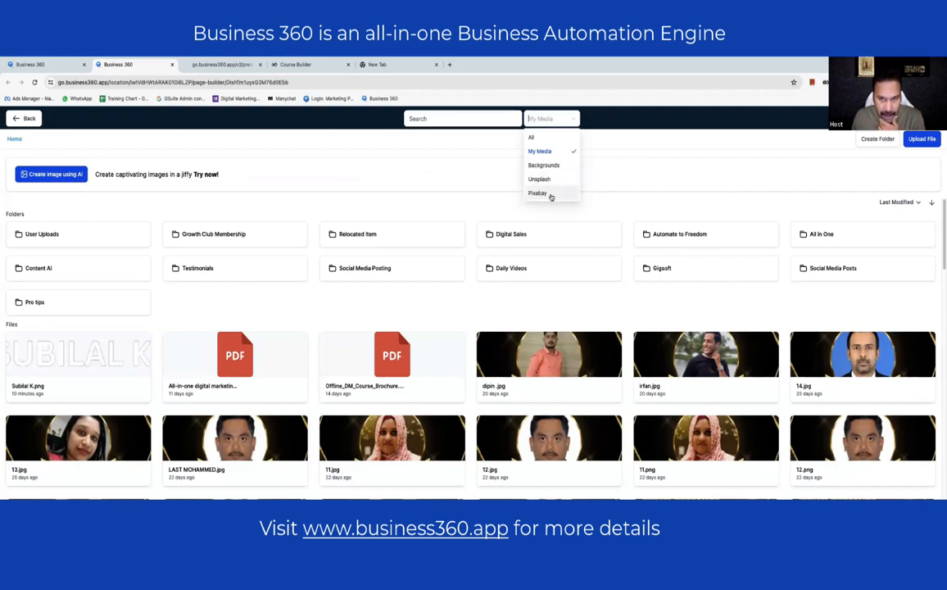
- Search the media library, trying Pixabay first and then switching the image source to Unsplash
{"action": "left_click", "coordinate": [467, 116]}
{"action": "type", "text": "se"}
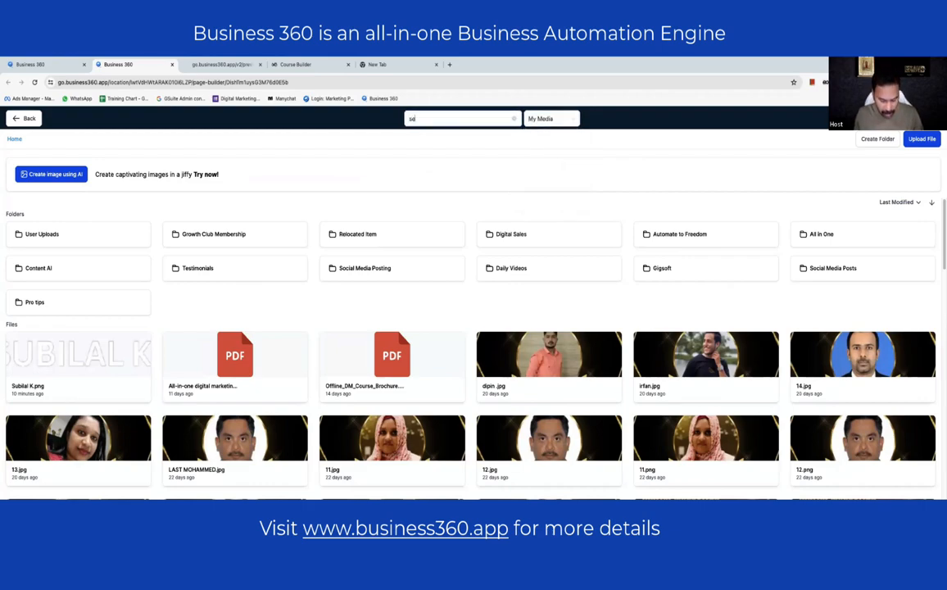
{"action": "type", "text": "cret"}
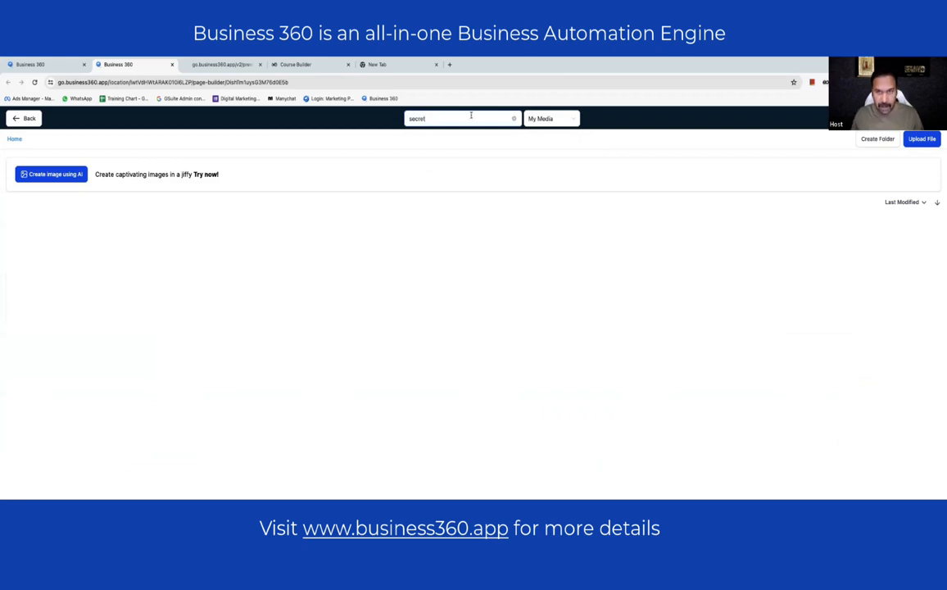
{"action": "left_click", "coordinate": [544, 119]}
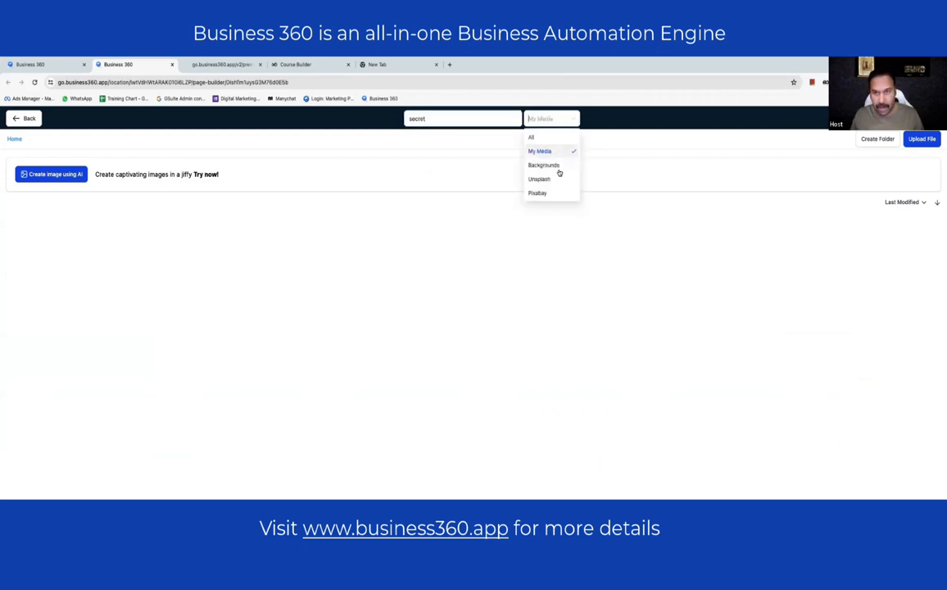
{"action": "left_click", "coordinate": [552, 195]}
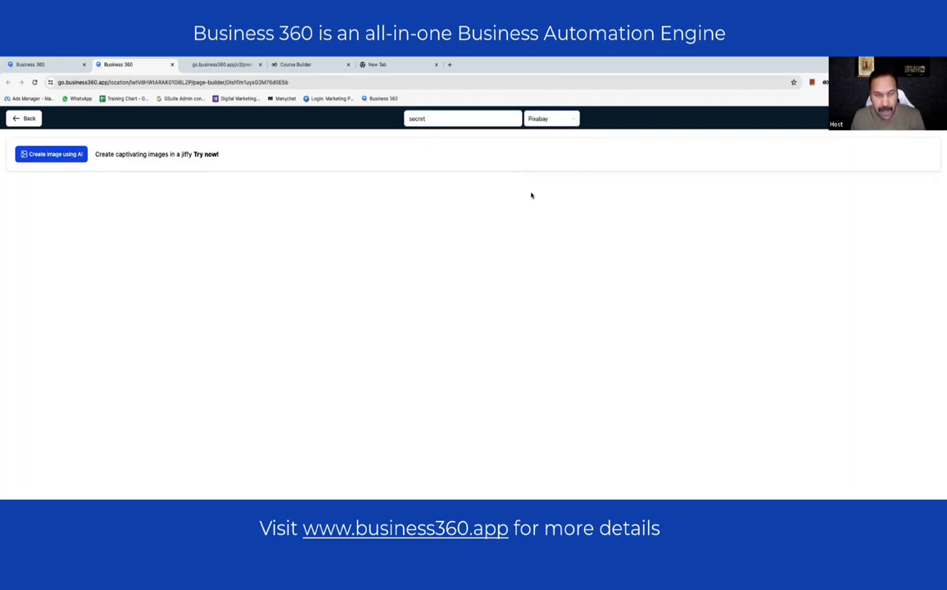
{"action": "scroll", "coordinate": [547, 226], "scroll_direction": "down", "scroll_amount": 3}
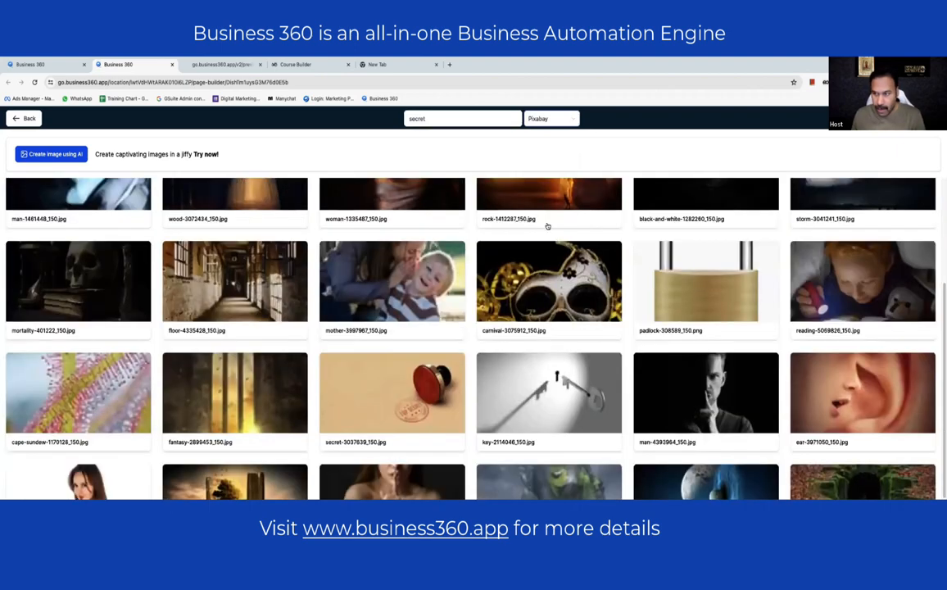
{"action": "scroll", "coordinate": [547, 226], "scroll_direction": "down", "scroll_amount": 1}
{"action": "scroll", "coordinate": [547, 226], "scroll_direction": "up", "scroll_amount": 4}
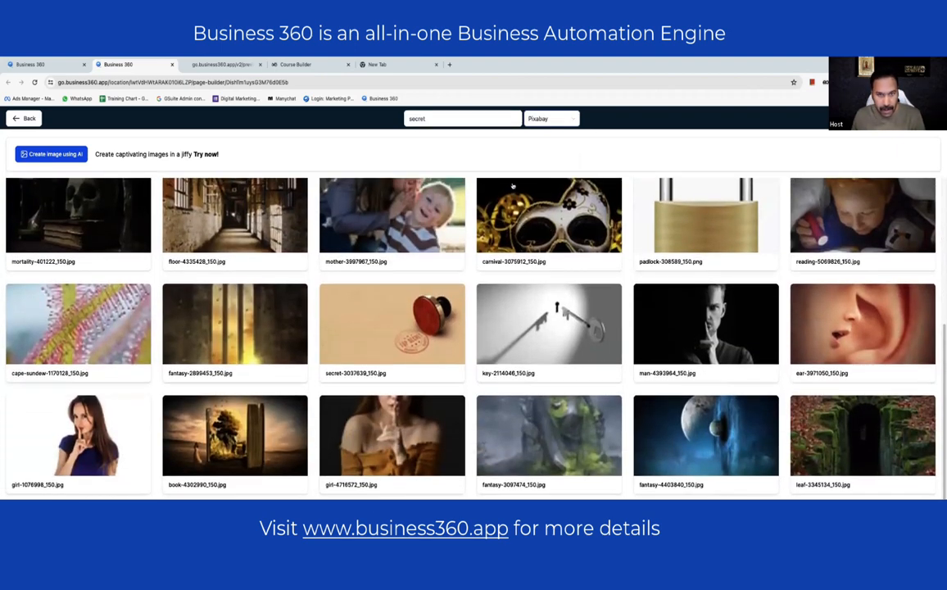
{"action": "left_click_drag", "start_coordinate": [410, 120], "coordinate": [537, 123]}
{"action": "left_click", "coordinate": [536, 120]}
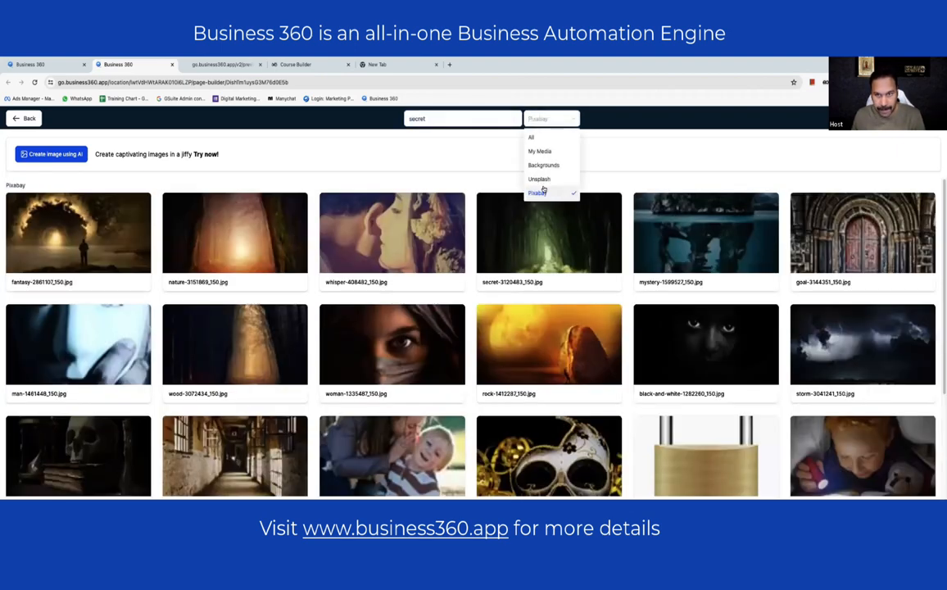
{"action": "left_click", "coordinate": [542, 179]}
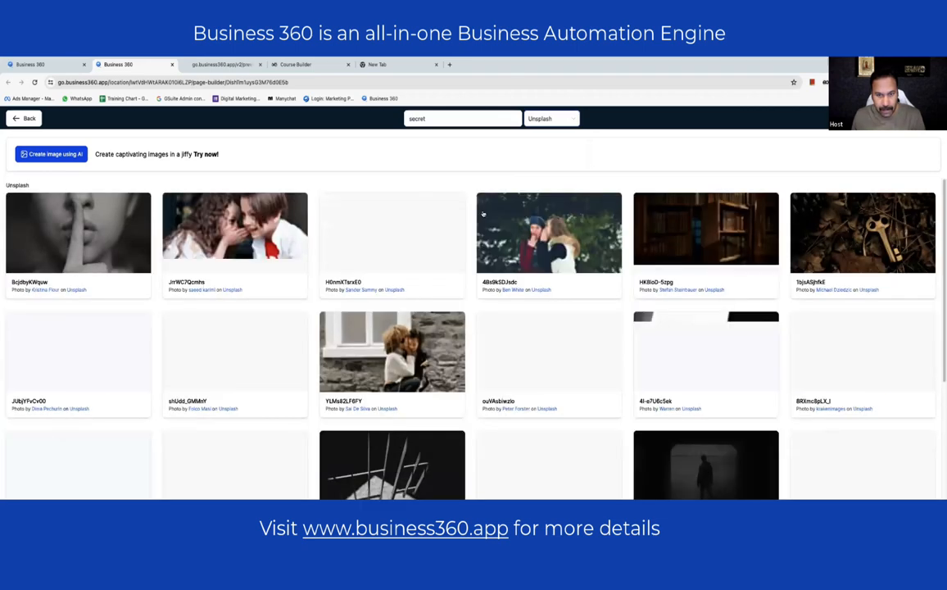
- Search Unsplash for 'question' and use the glowing light-bulb photo as the section image
{"action": "scroll", "coordinate": [484, 213], "scroll_direction": "down", "scroll_amount": 4}
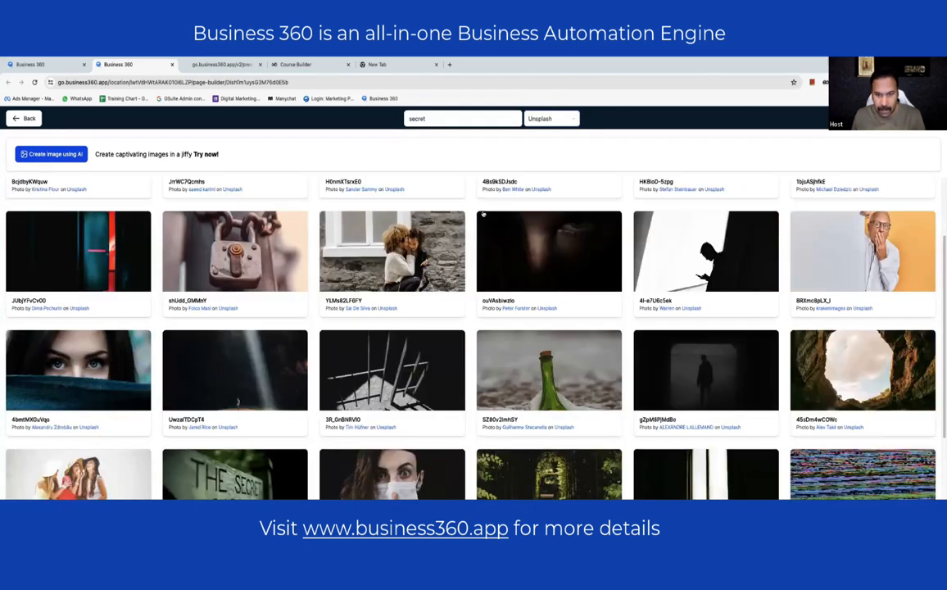
{"action": "scroll", "coordinate": [416, 190], "scroll_direction": "up", "scroll_amount": 4}
{"action": "scroll", "coordinate": [416, 189], "scroll_direction": "up", "scroll_amount": 1}
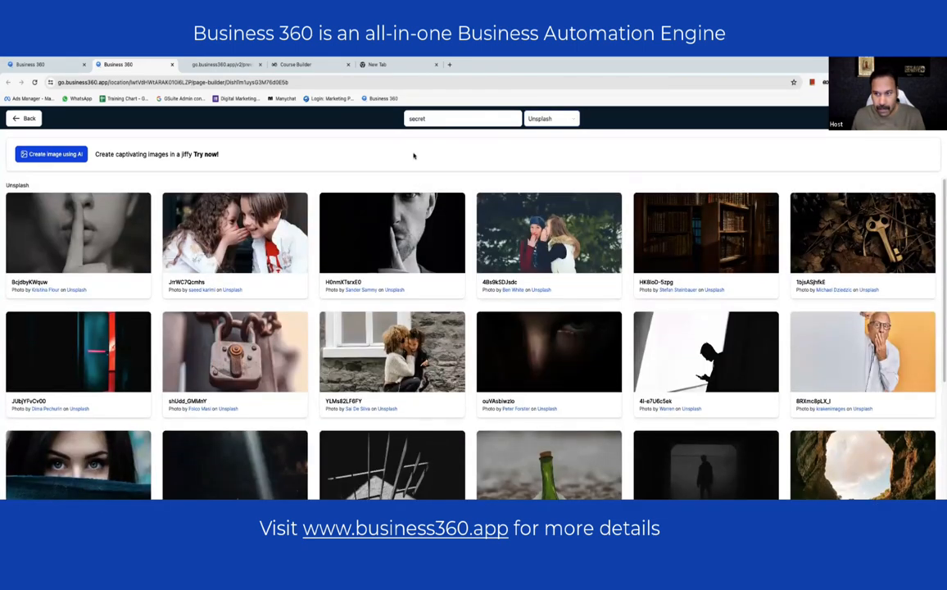
{"action": "left_click_drag", "start_coordinate": [430, 119], "coordinate": [387, 120]}
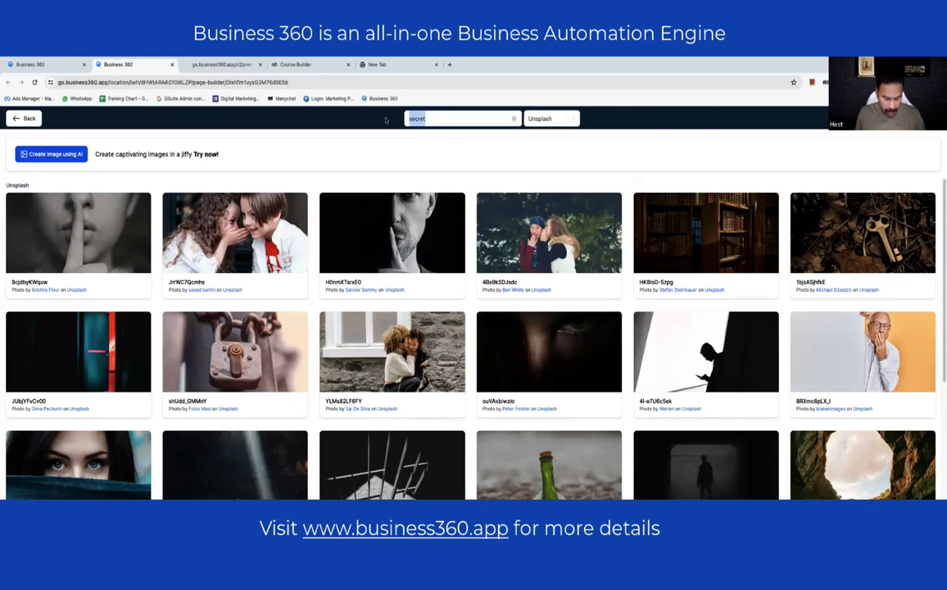
{"action": "type", "text": "questin"}
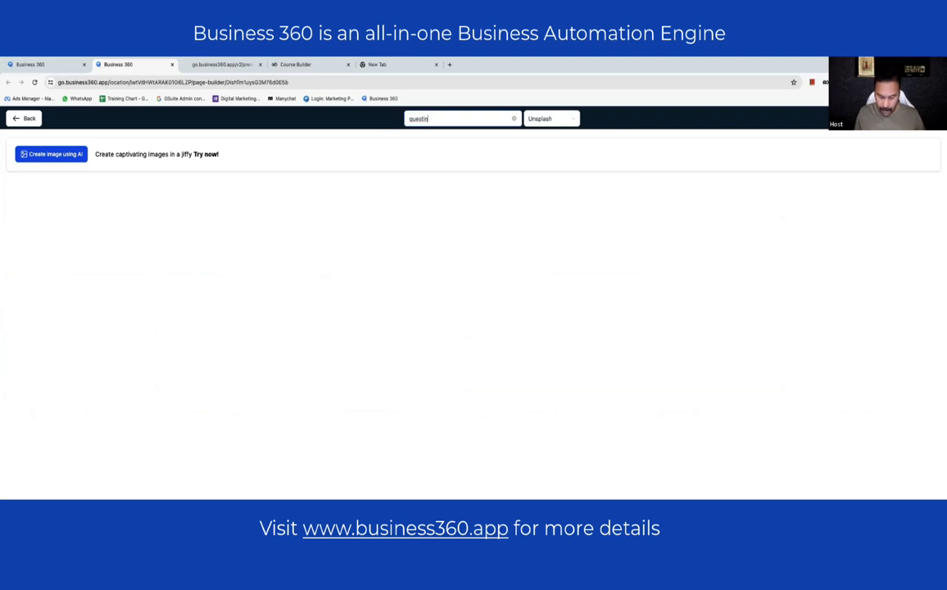
{"action": "key", "text": "BackSpace"}
{"action": "type", "text": "on"}
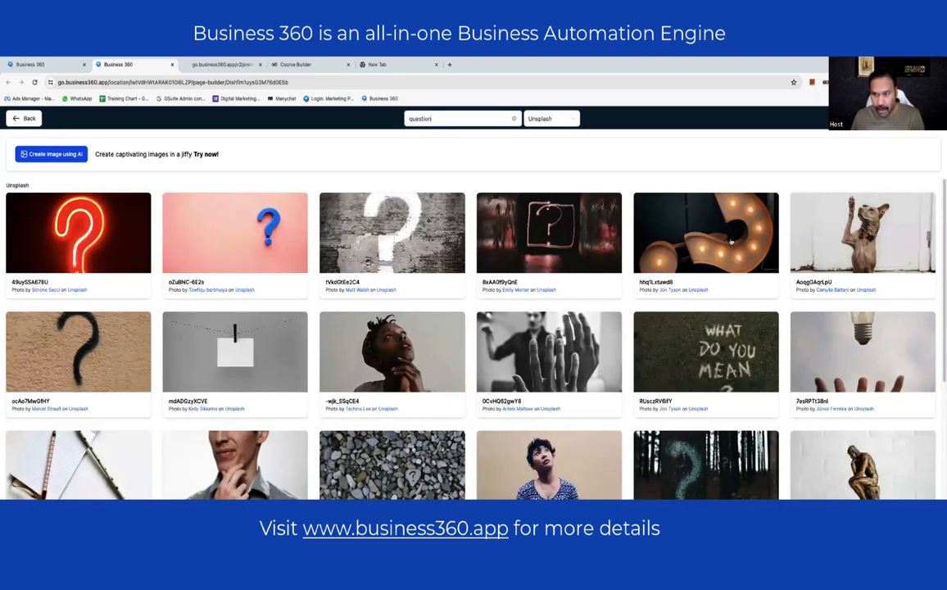
{"action": "scroll", "coordinate": [723, 243], "scroll_direction": "down", "scroll_amount": 1}
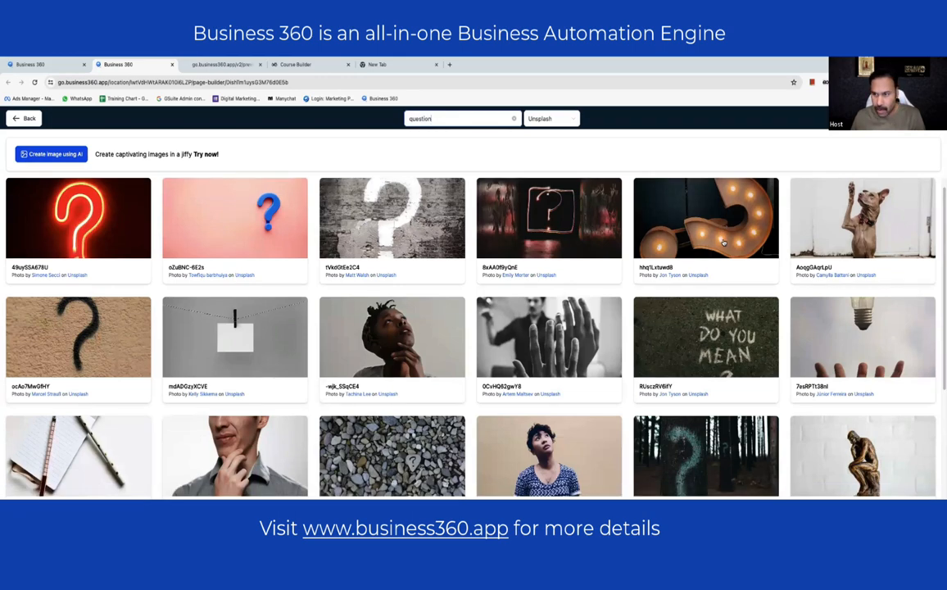
{"action": "scroll", "coordinate": [723, 243], "scroll_direction": "down", "scroll_amount": 4}
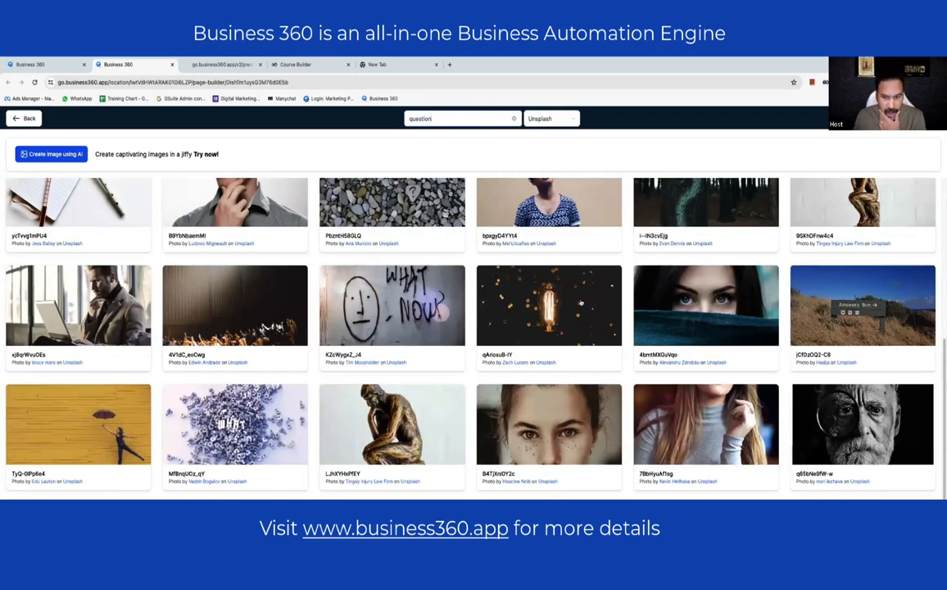
{"action": "scroll", "coordinate": [678, 314], "scroll_direction": "up", "scroll_amount": 3}
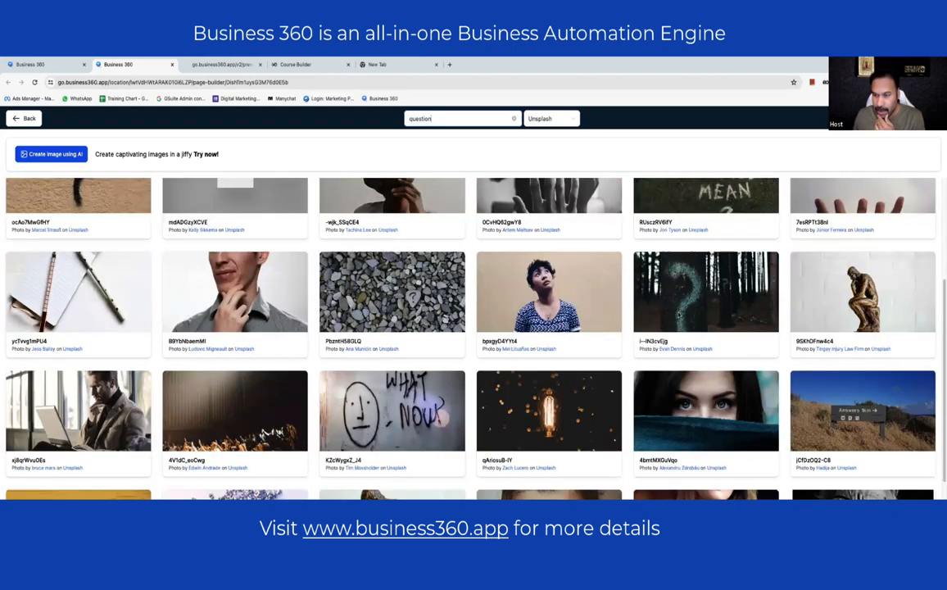
{"action": "scroll", "coordinate": [683, 307], "scroll_direction": "up", "scroll_amount": 2}
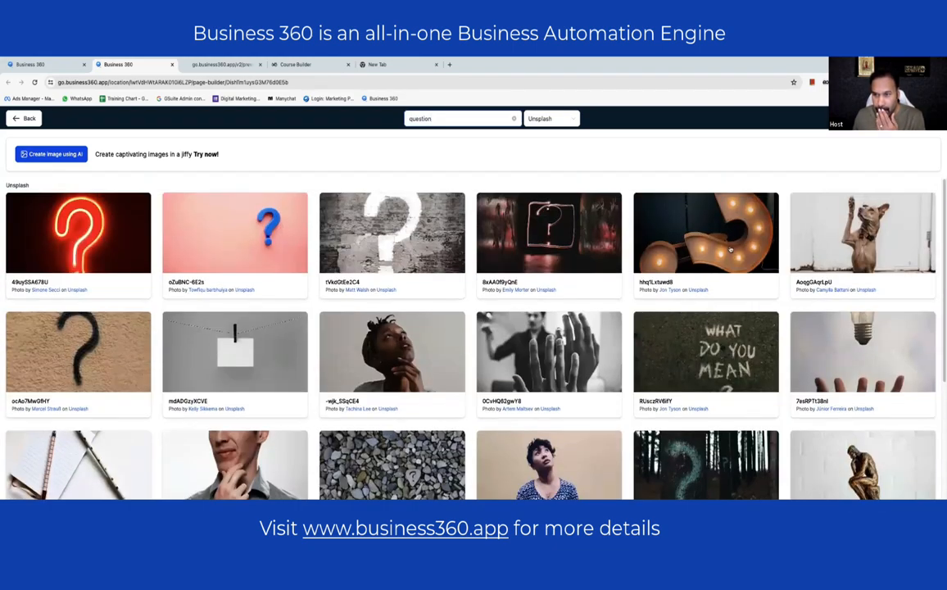
{"action": "scroll", "coordinate": [701, 250], "scroll_direction": "down", "scroll_amount": 3}
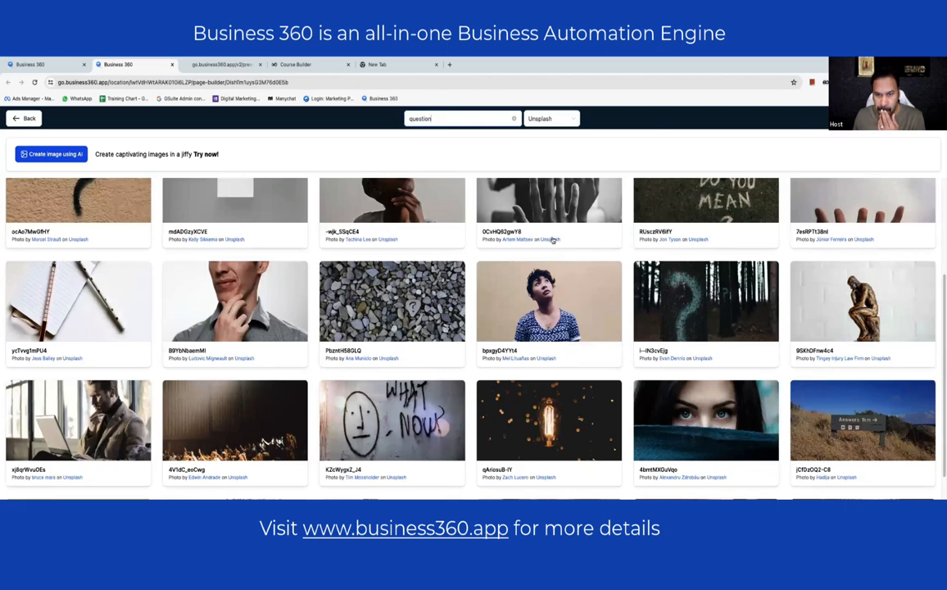
{"action": "scroll", "coordinate": [553, 239], "scroll_direction": "up", "scroll_amount": 3}
{"action": "scroll", "coordinate": [552, 242], "scroll_direction": "down", "scroll_amount": 5}
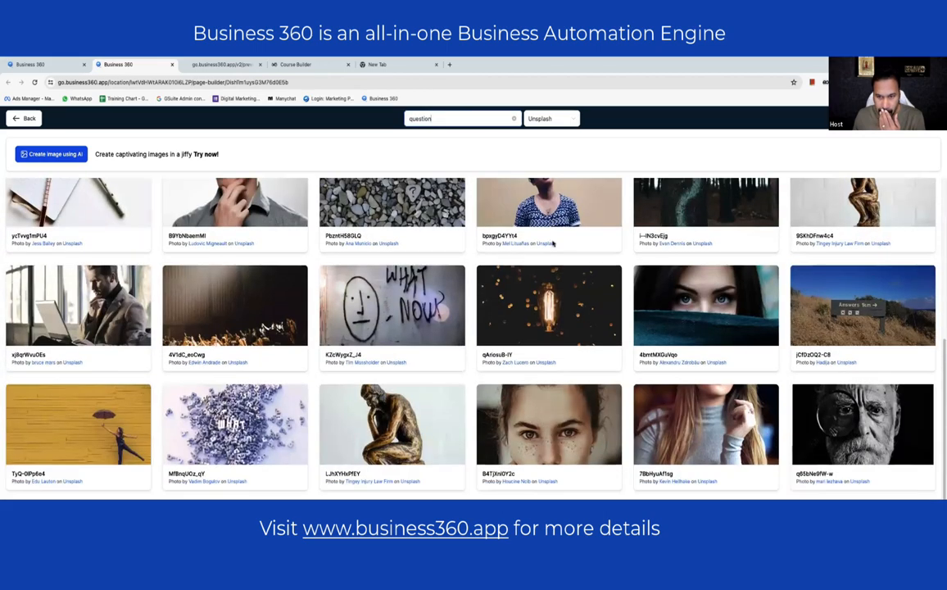
{"action": "left_click", "coordinate": [552, 311]}
- Change the 121 Clients stat figure to 102
{"action": "left_click", "coordinate": [98, 349]}
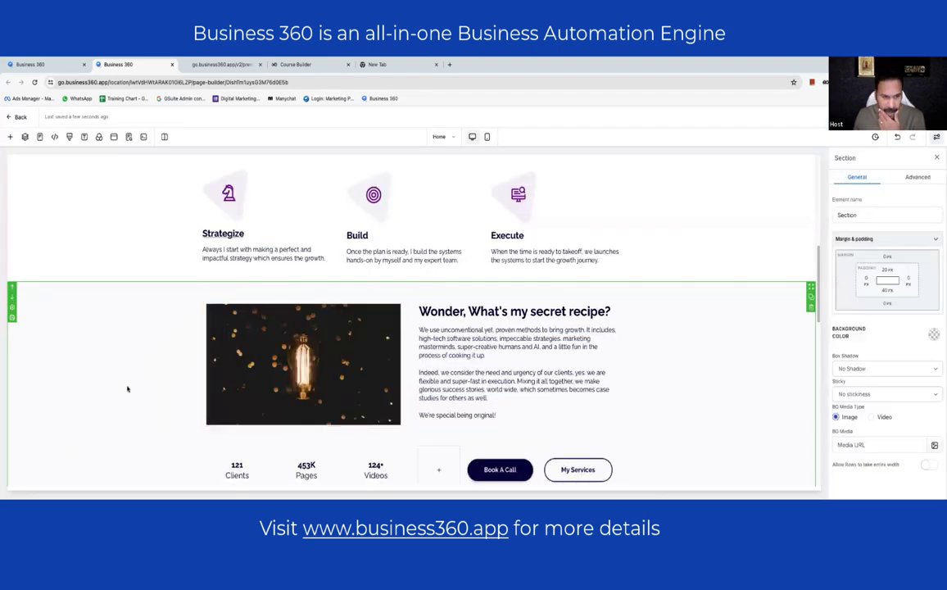
{"action": "scroll", "coordinate": [532, 321], "scroll_direction": "up", "scroll_amount": 10}
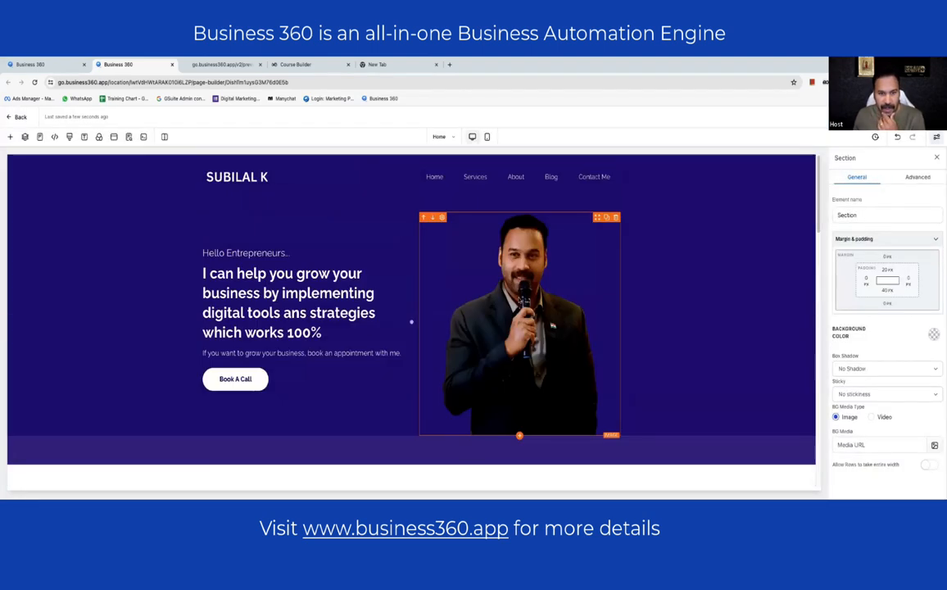
{"action": "scroll", "coordinate": [413, 321], "scroll_direction": "down", "scroll_amount": 10}
{"action": "scroll", "coordinate": [471, 284], "scroll_direction": "down", "scroll_amount": 1}
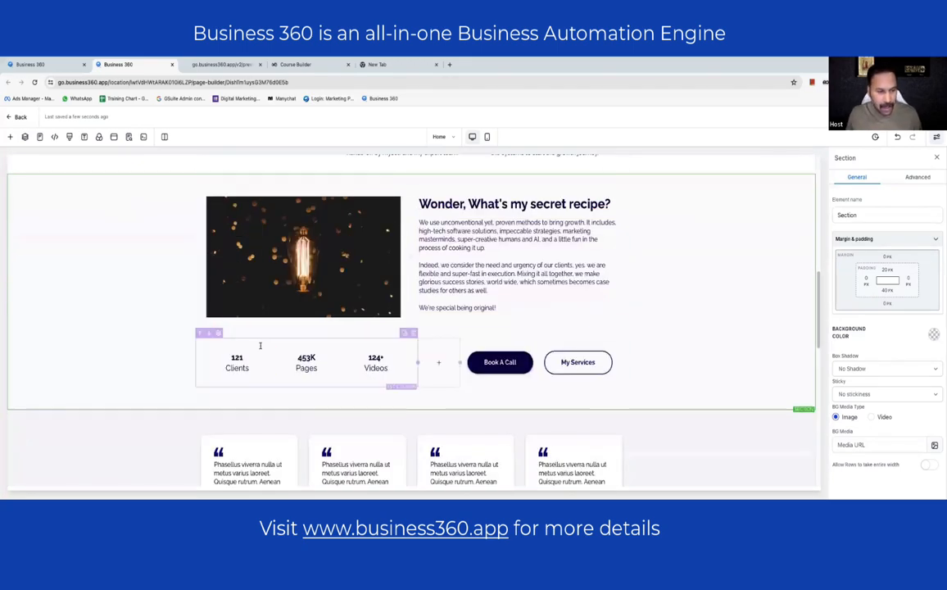
{"action": "left_click", "coordinate": [221, 354]}
{"action": "double_click", "coordinate": [226, 355]}
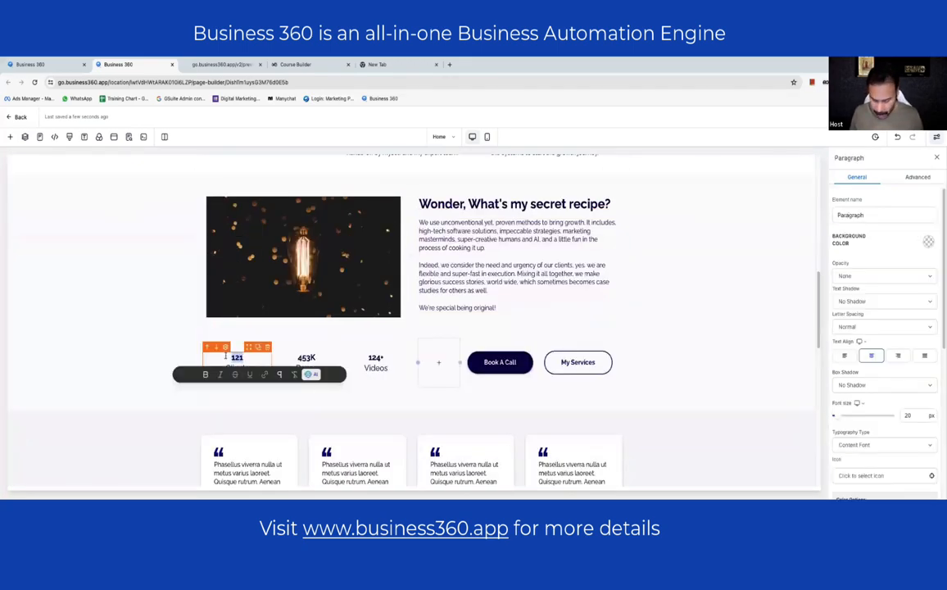
{"action": "type", "text": "102"}
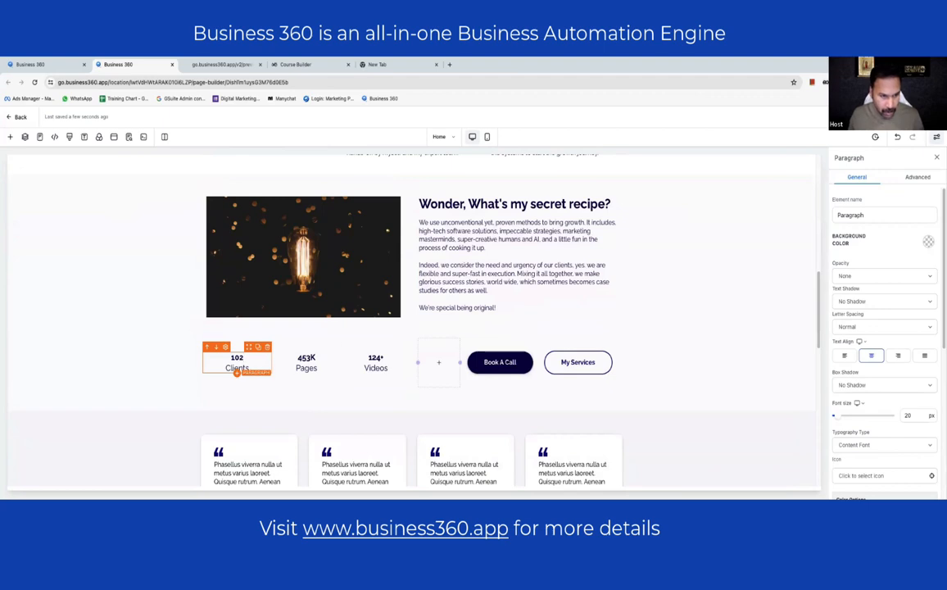
- Relabel the 453K stat's Pages label as Leads
{"action": "left_click", "coordinate": [305, 358]}
{"action": "double_click", "coordinate": [305, 357]}
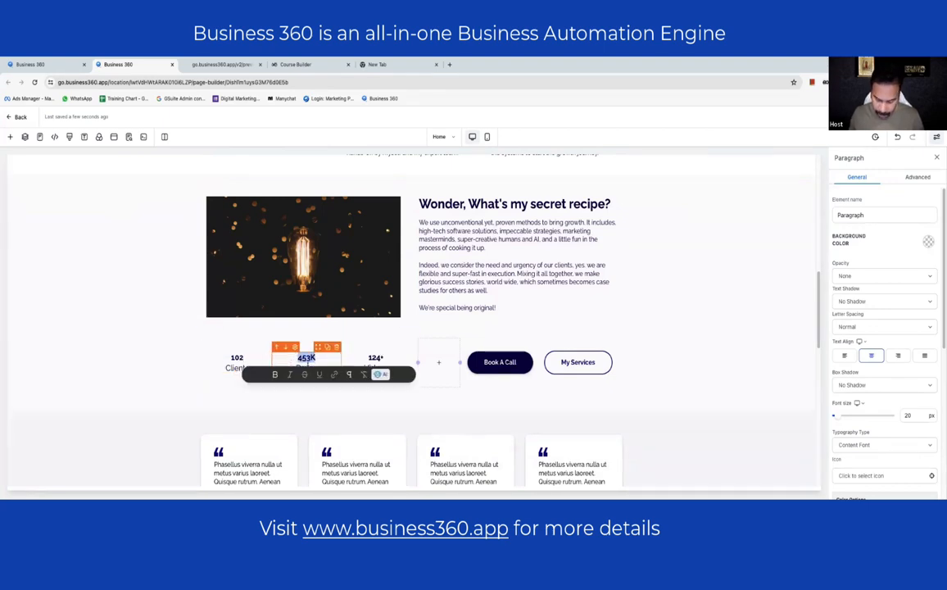
{"action": "left_click", "coordinate": [303, 366]}
{"action": "double_click", "coordinate": [303, 366]}
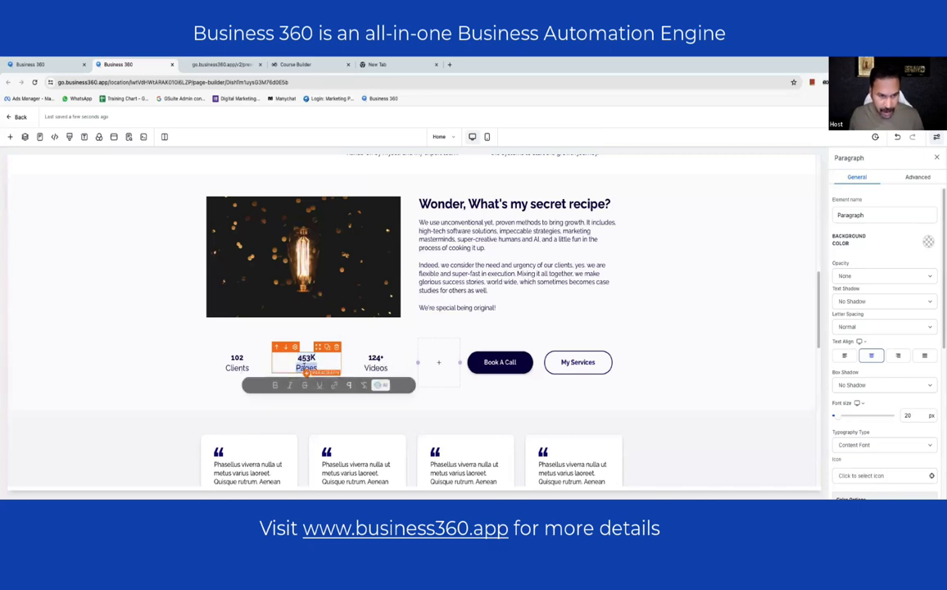
{"action": "type", "text": "Leads"}
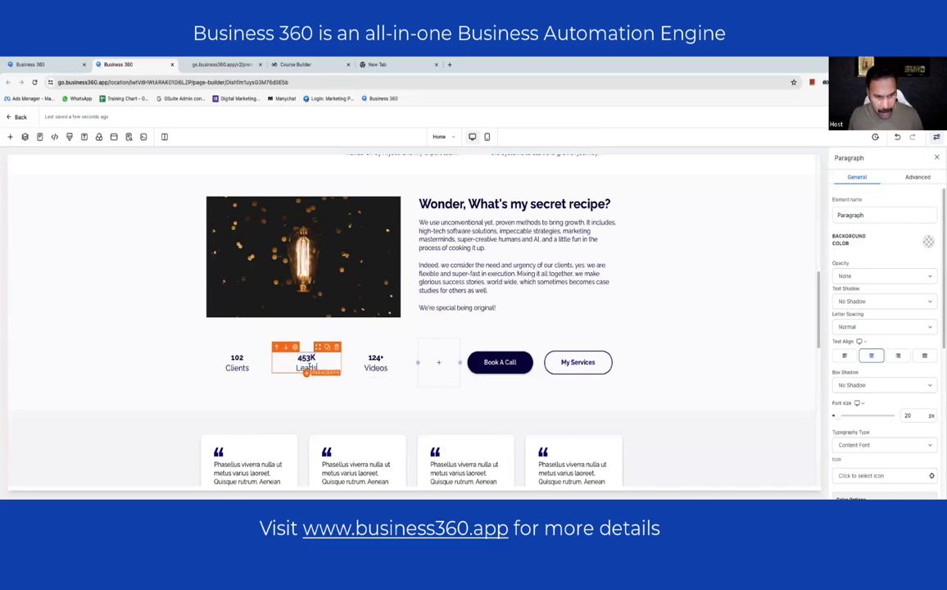
- Change the third stat to 120M with the label 'revenue'
{"action": "left_click", "coordinate": [375, 360]}
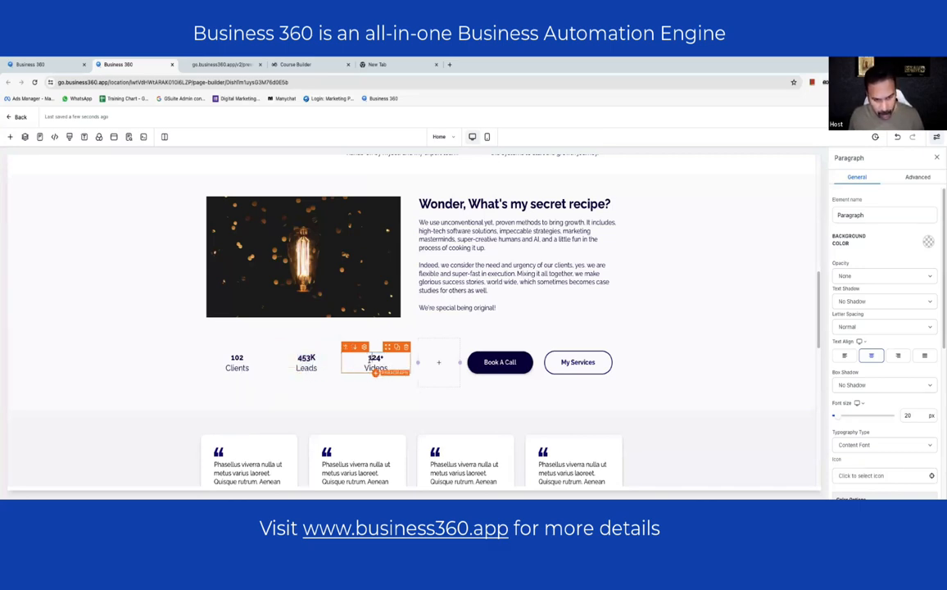
{"action": "double_click", "coordinate": [377, 358]}
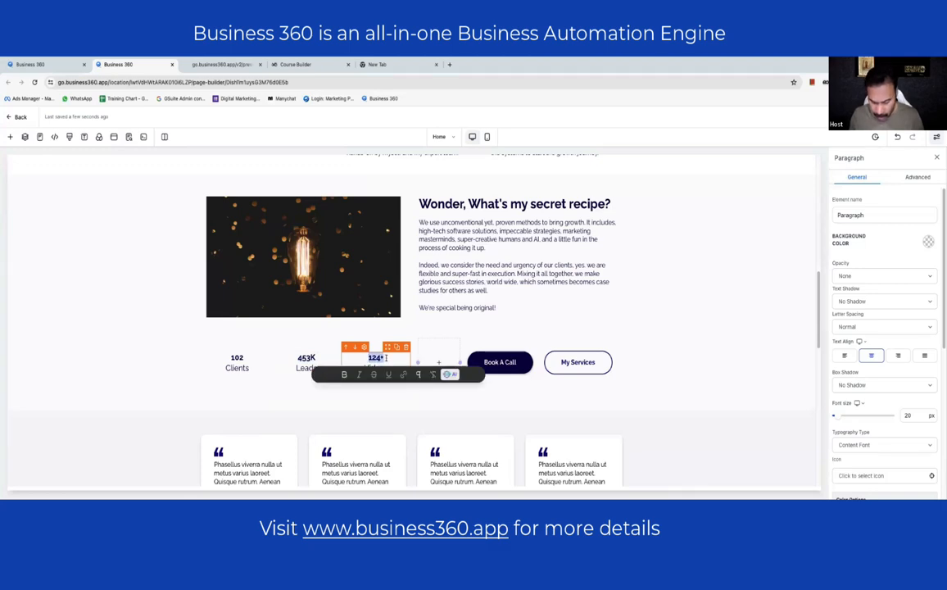
{"action": "type", "text": "122"}
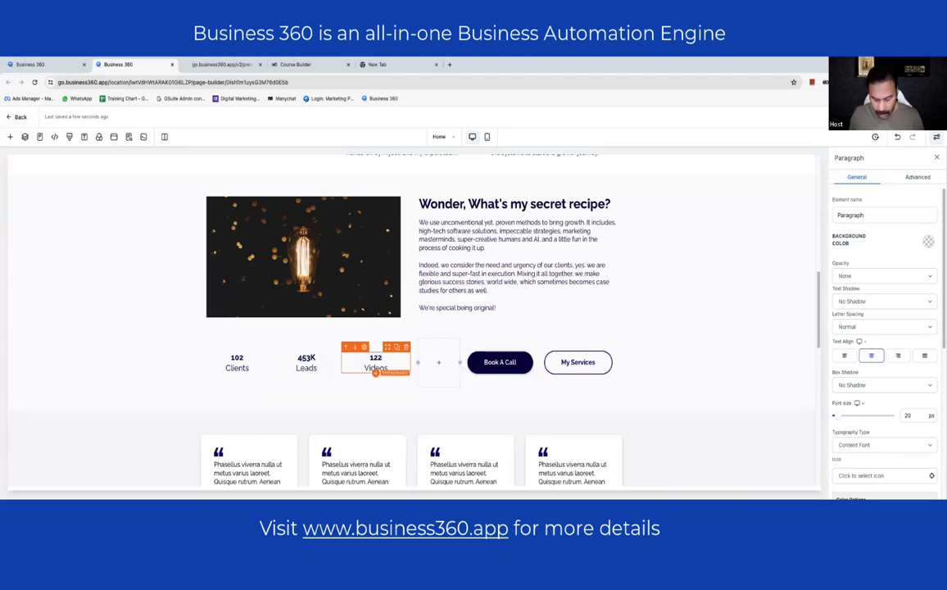
{"action": "key", "text": "BackSpace"}
{"action": "type", "text": "0"}
{"action": "double_click", "coordinate": [365, 367]}
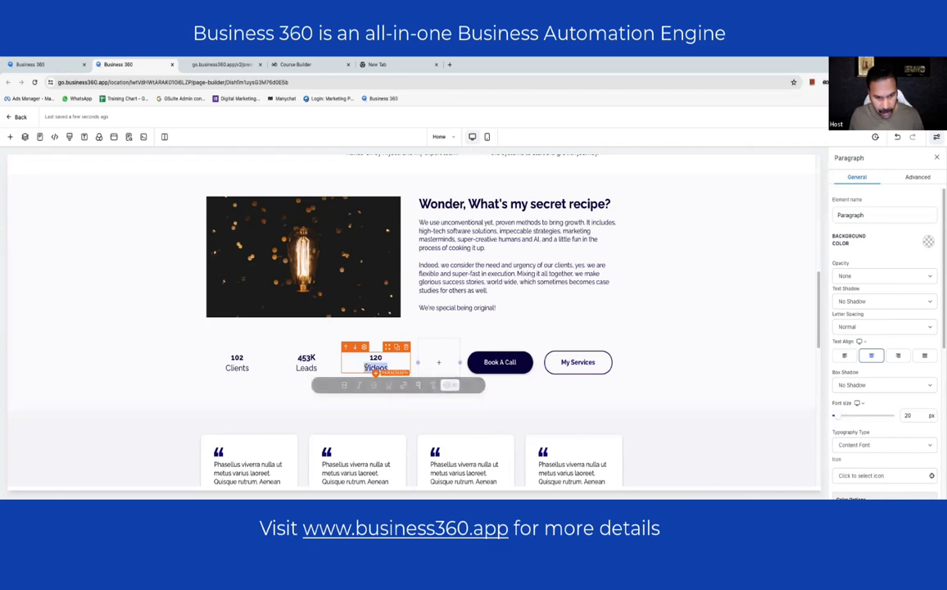
{"action": "type", "text": "Mi"}
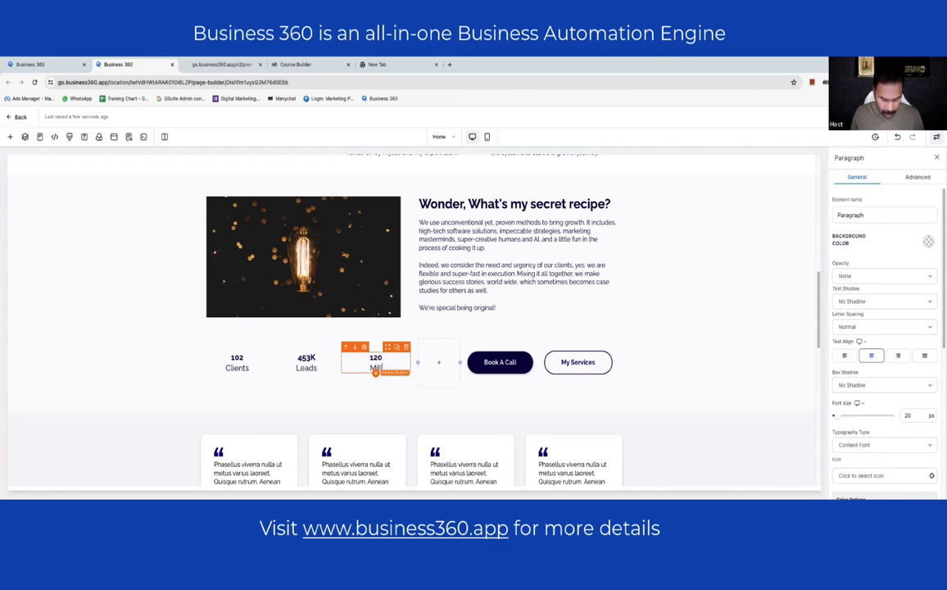
{"action": "type", "text": "llion"}
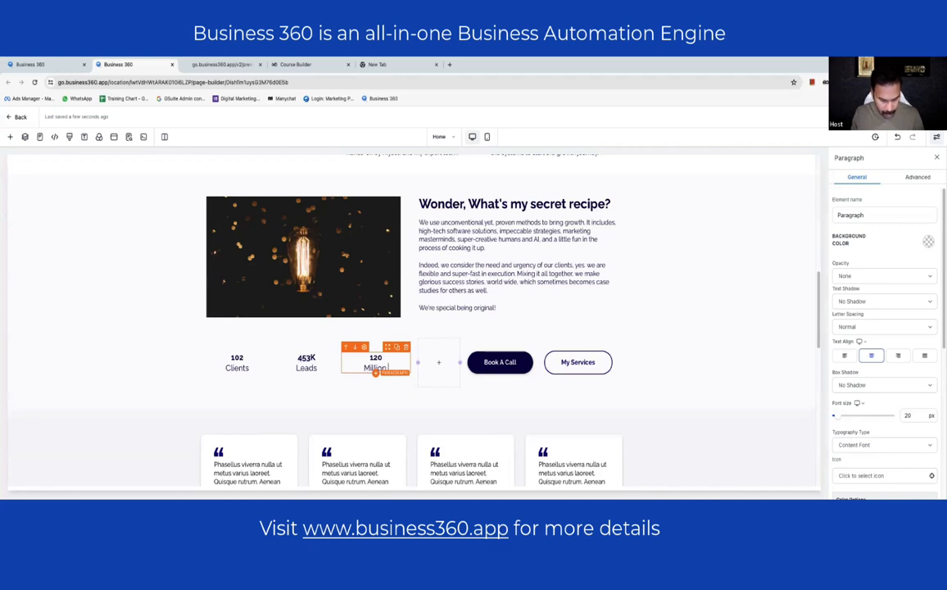
{"action": "type", "text": " revenue"}
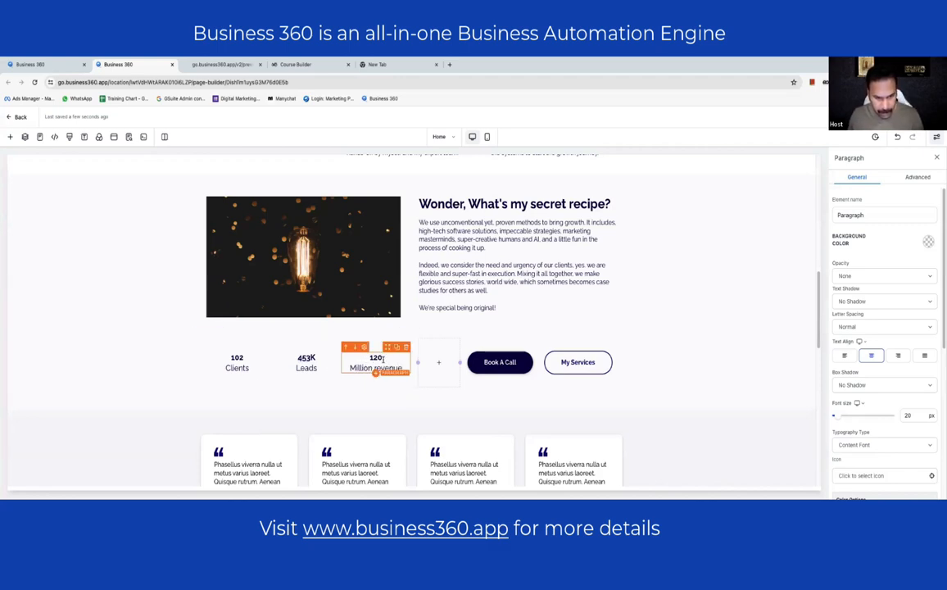
{"action": "type", "text": "M"}
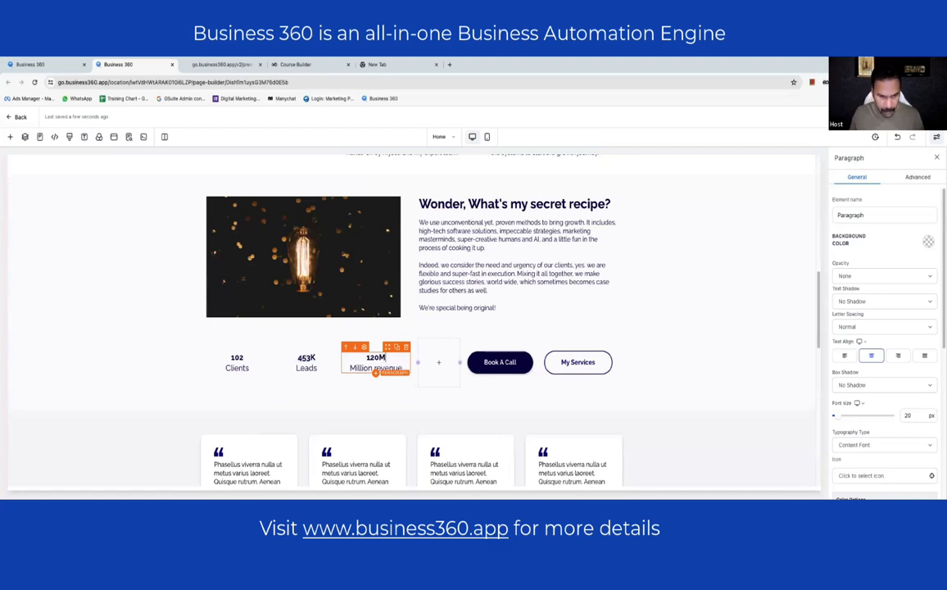
{"action": "double_click", "coordinate": [367, 367]}
{"action": "key", "text": "BackSpace"}
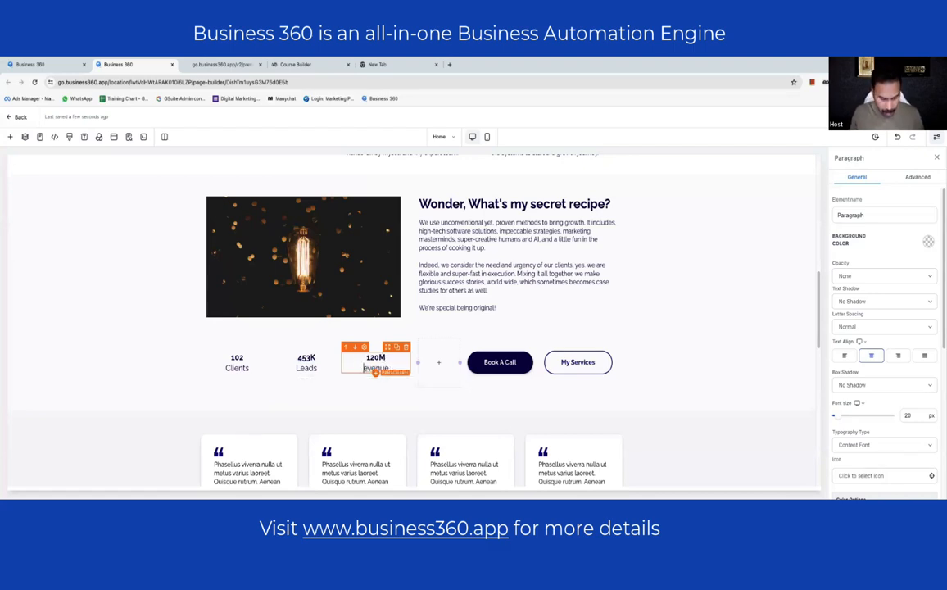
{"action": "left_click", "coordinate": [376, 393]}
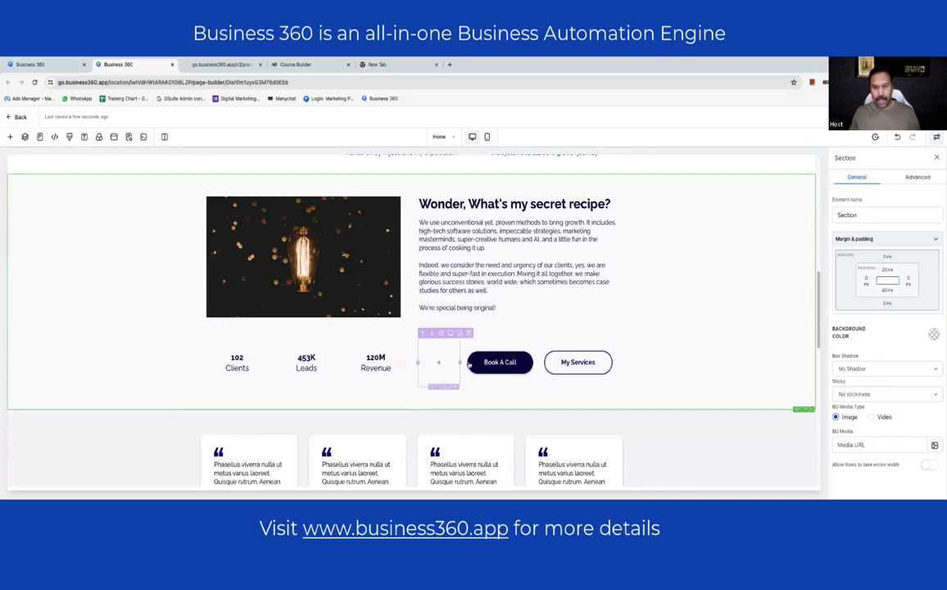
{"action": "left_click", "coordinate": [580, 364]}
{"action": "left_click", "coordinate": [675, 300]}
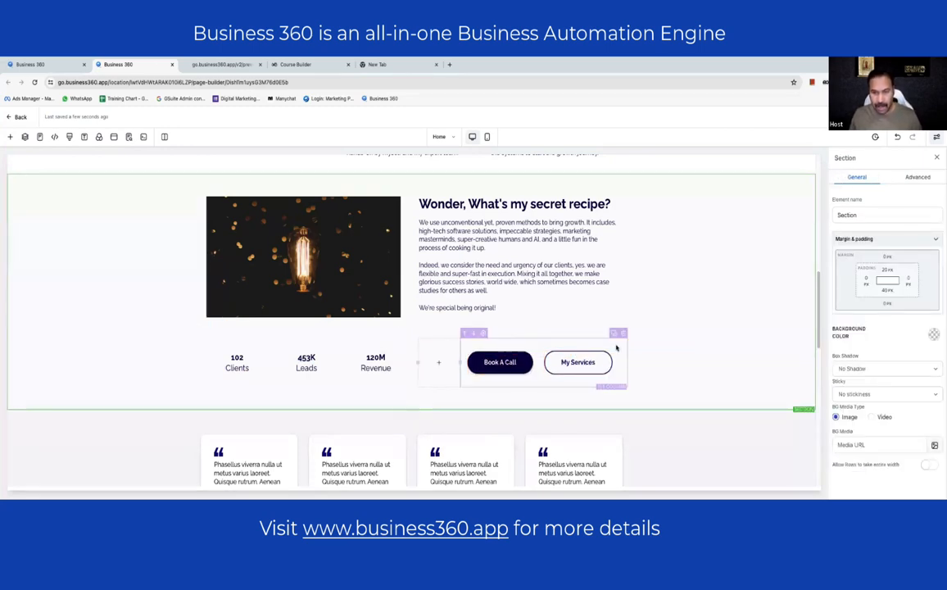
{"action": "left_click", "coordinate": [596, 362]}
{"action": "scroll", "coordinate": [907, 380], "scroll_direction": "down", "scroll_amount": 3}
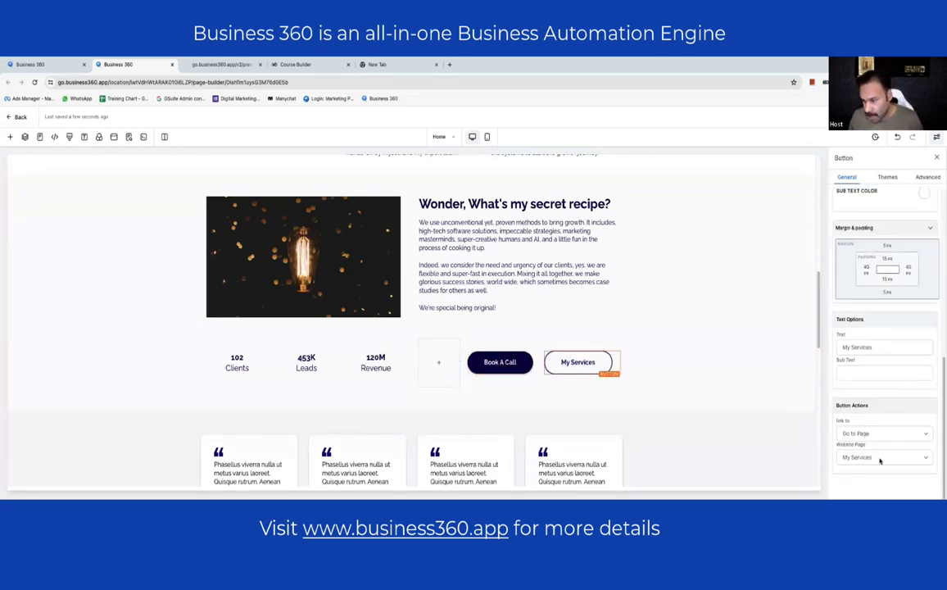
{"action": "left_click", "coordinate": [497, 362]}
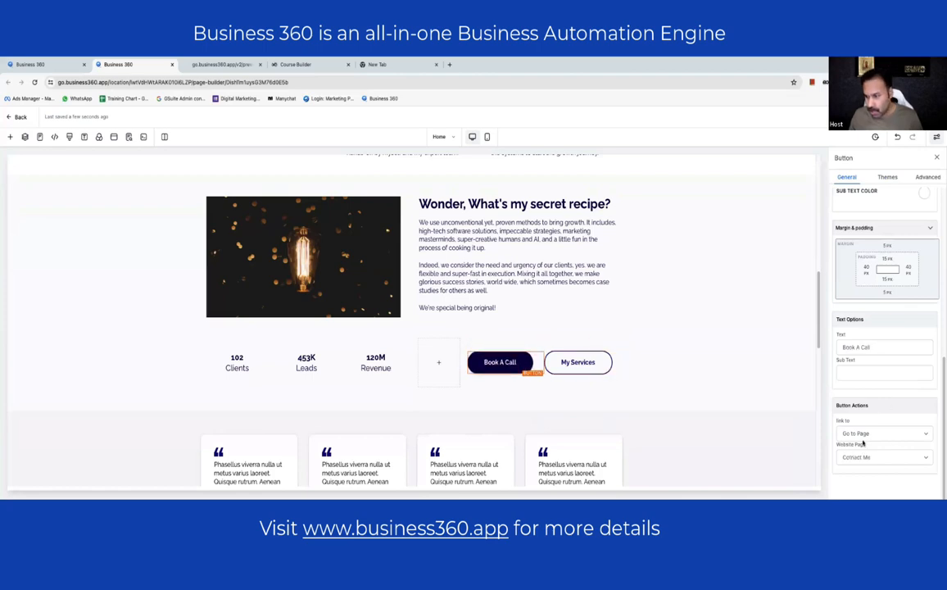
{"action": "left_click", "coordinate": [691, 336]}
{"action": "scroll", "coordinate": [691, 336], "scroll_direction": "down", "scroll_amount": 3}
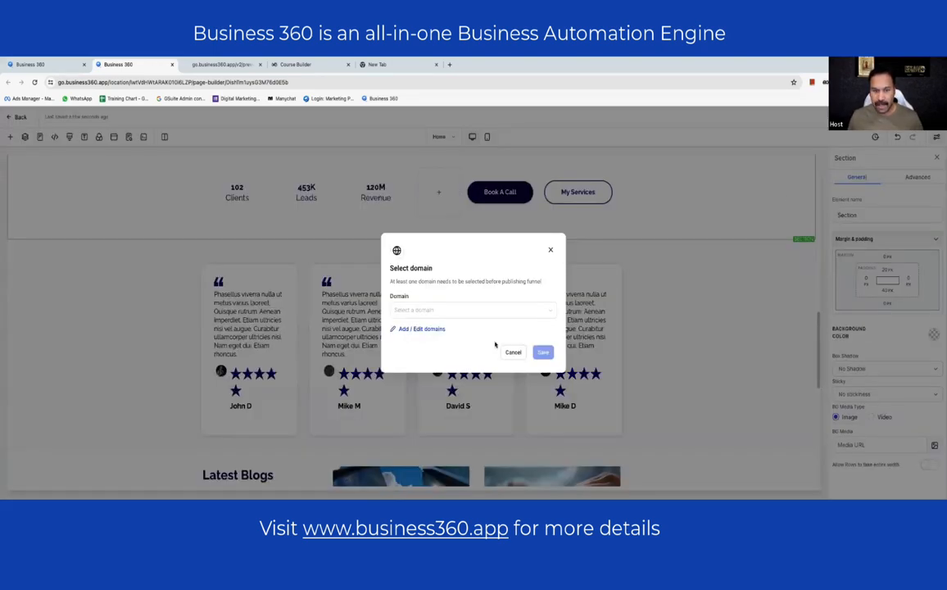
{"action": "left_click", "coordinate": [512, 352]}
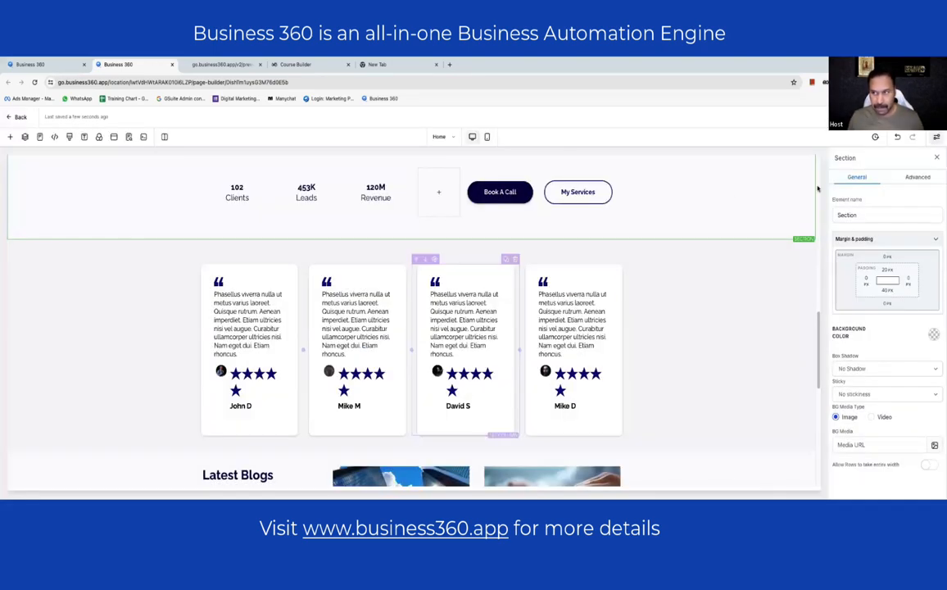
{"action": "scroll", "coordinate": [545, 237], "scroll_direction": "up", "scroll_amount": 3}
{"action": "scroll", "coordinate": [547, 236], "scroll_direction": "down", "scroll_amount": 3}
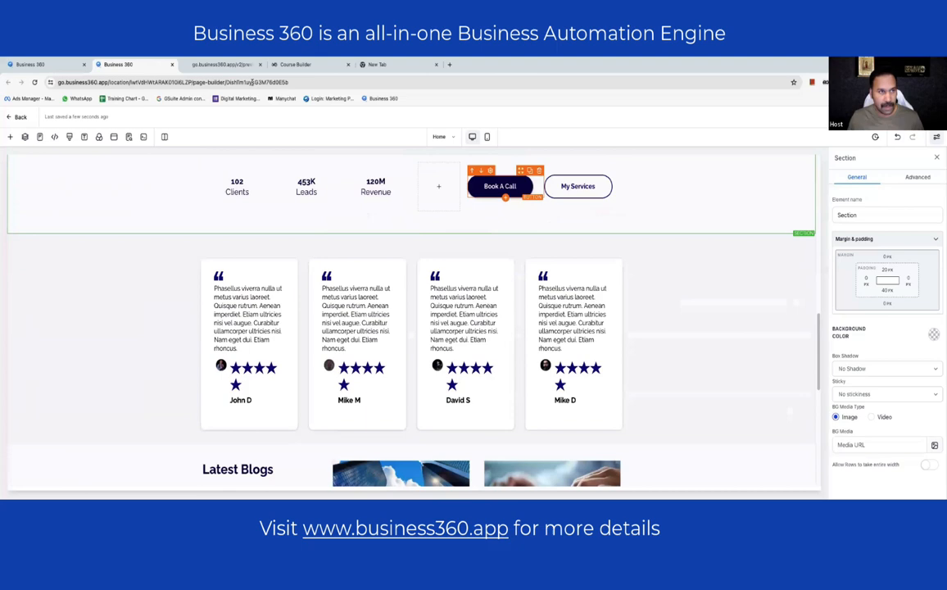
{"action": "left_click", "coordinate": [221, 65]}
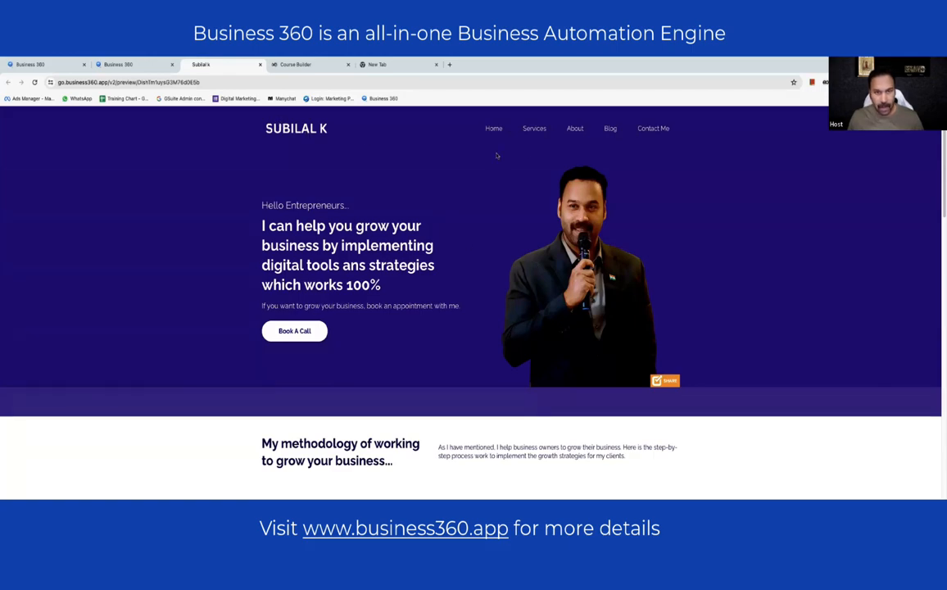
- Check the 120M Revenue stats row in the live preview, then return to the page editor
{"action": "scroll", "coordinate": [415, 294], "scroll_direction": "down", "scroll_amount": 3}
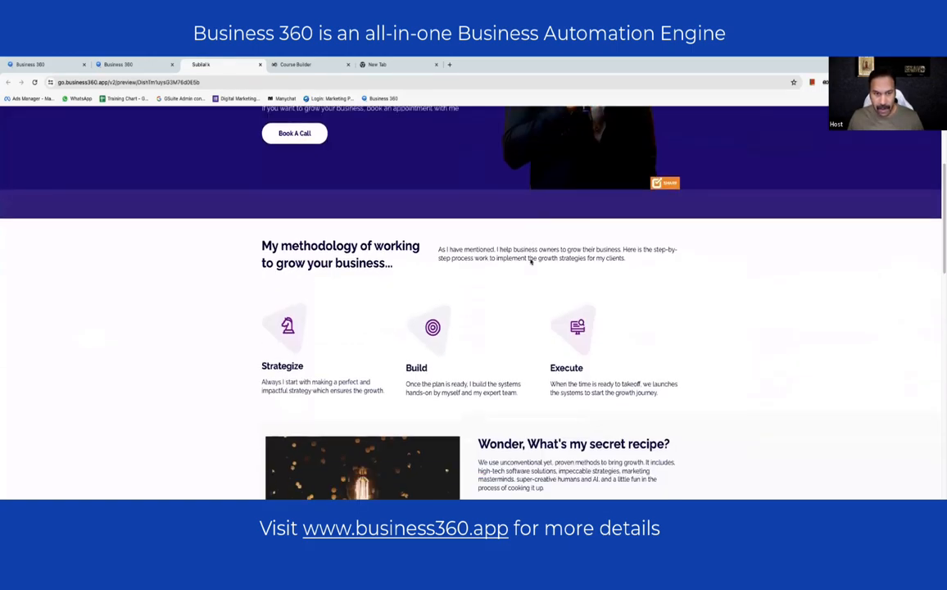
{"action": "scroll", "coordinate": [672, 336], "scroll_direction": "down", "scroll_amount": 2}
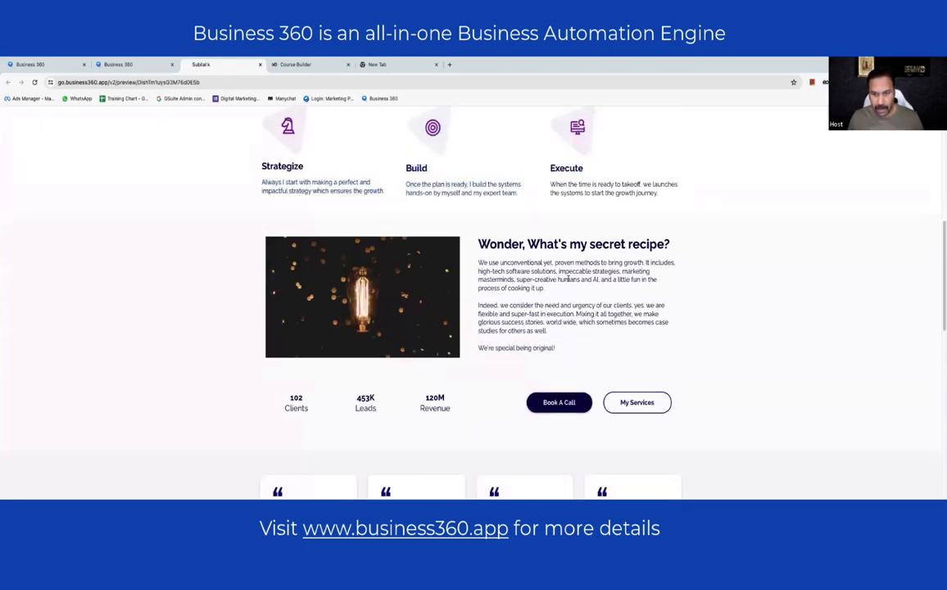
{"action": "scroll", "coordinate": [566, 280], "scroll_direction": "down", "scroll_amount": 1}
{"action": "scroll", "coordinate": [471, 331], "scroll_direction": "down", "scroll_amount": 1}
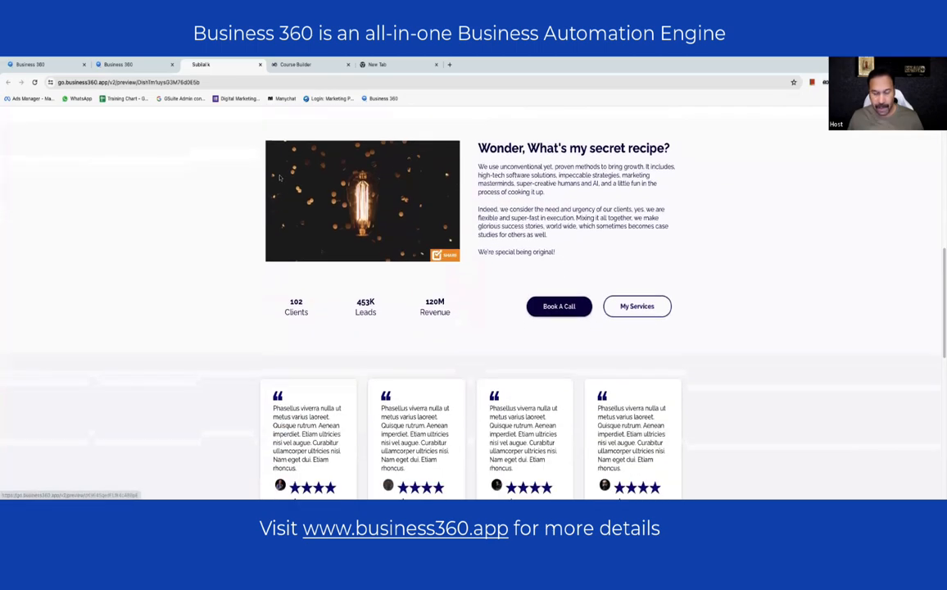
{"action": "left_click", "coordinate": [118, 64]}
{"action": "scroll", "coordinate": [156, 317], "scroll_direction": "down", "scroll_amount": 1}
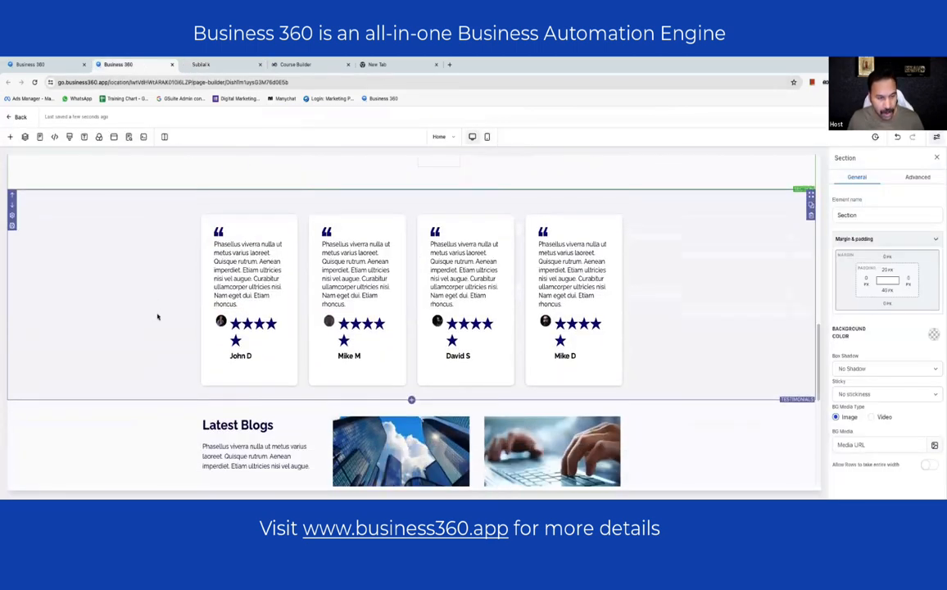
{"action": "left_click", "coordinate": [214, 294]}
{"action": "left_click", "coordinate": [357, 256]}
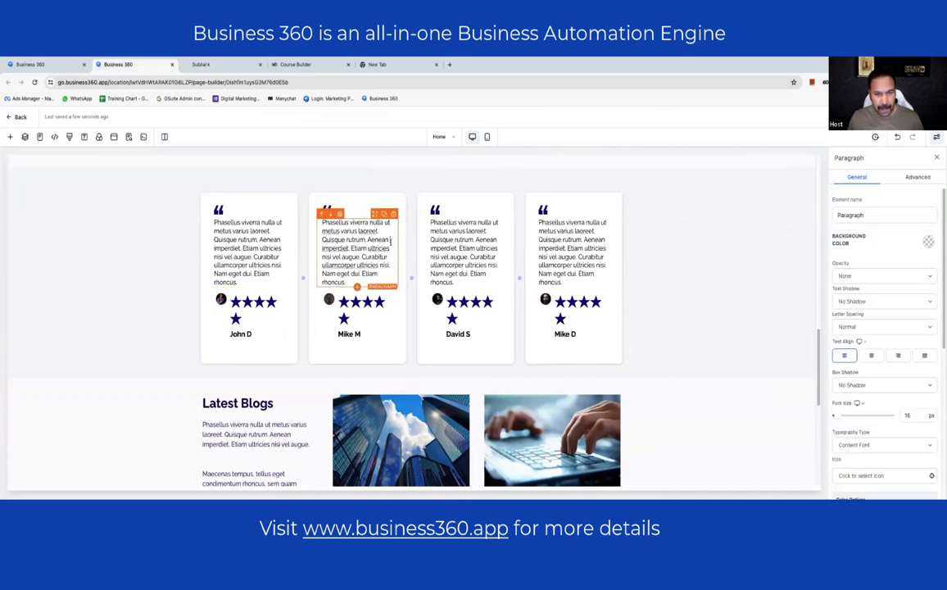
{"action": "left_click", "coordinate": [460, 257]}
{"action": "left_click", "coordinate": [552, 257]}
{"action": "left_click", "coordinate": [243, 274]}
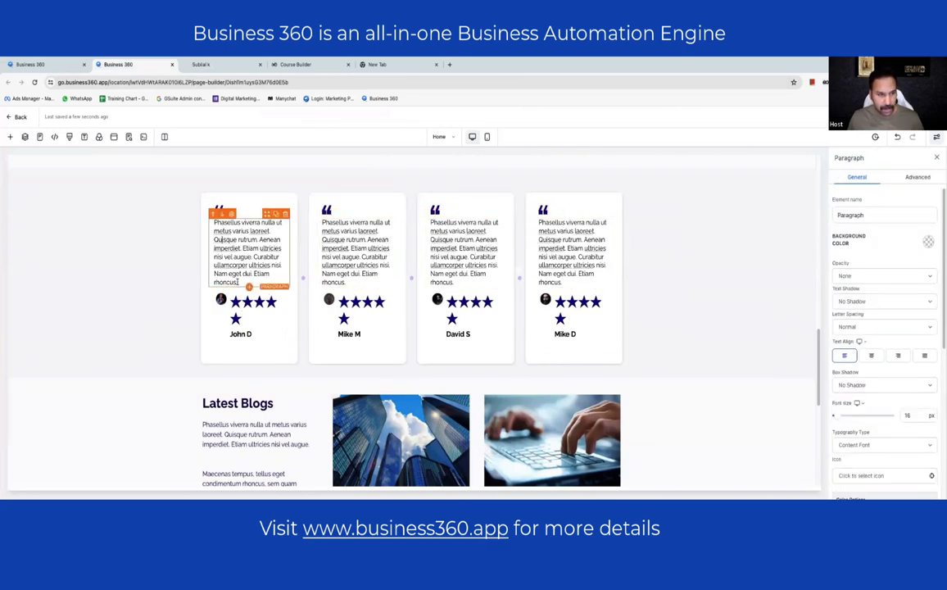
{"action": "left_click_drag", "start_coordinate": [239, 282], "coordinate": [213, 222]}
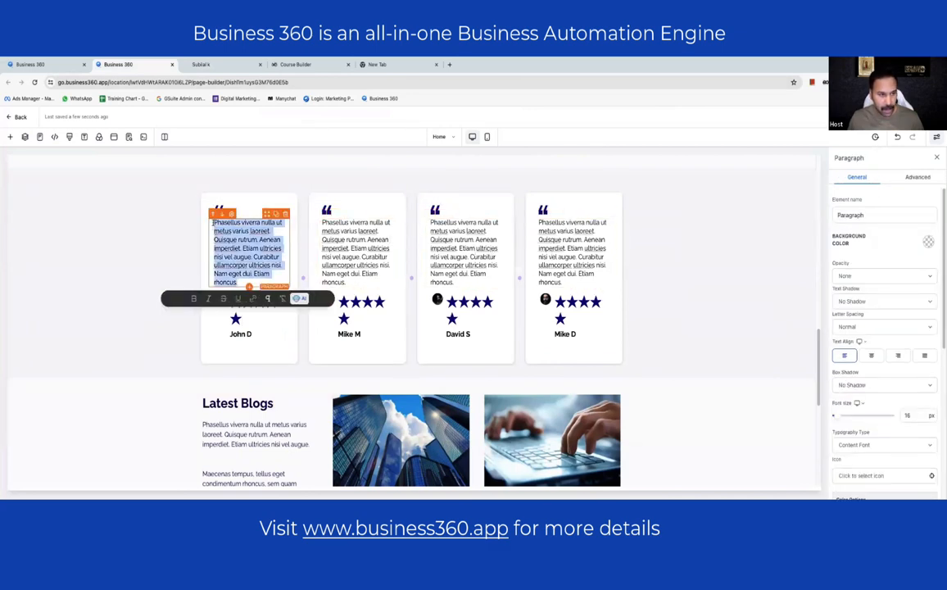
{"action": "left_click", "coordinate": [148, 250]}
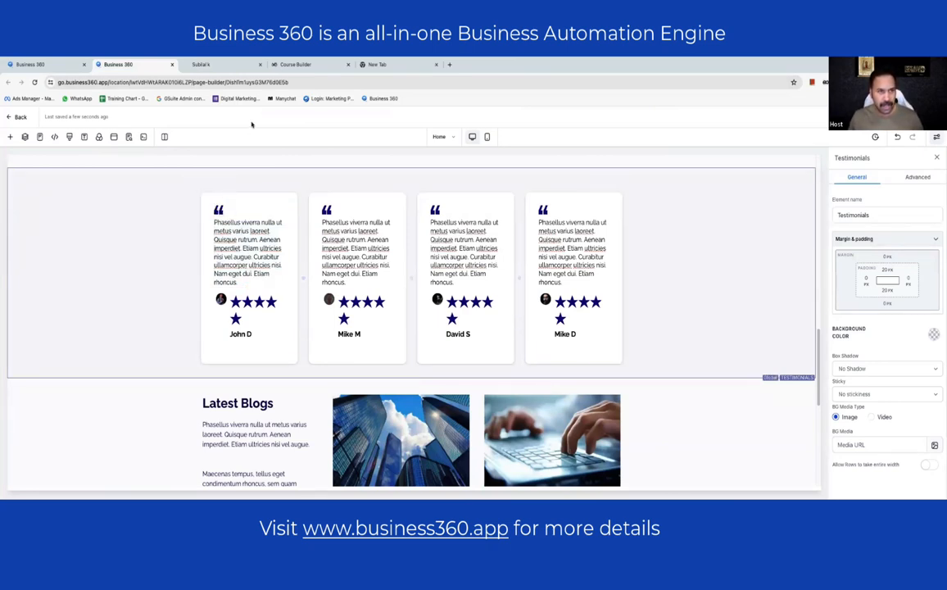
- Load the coach's personal website in the new tab and scroll to its student testimonials
{"action": "left_click", "coordinate": [377, 64]}
{"action": "left_click", "coordinate": [281, 81]}
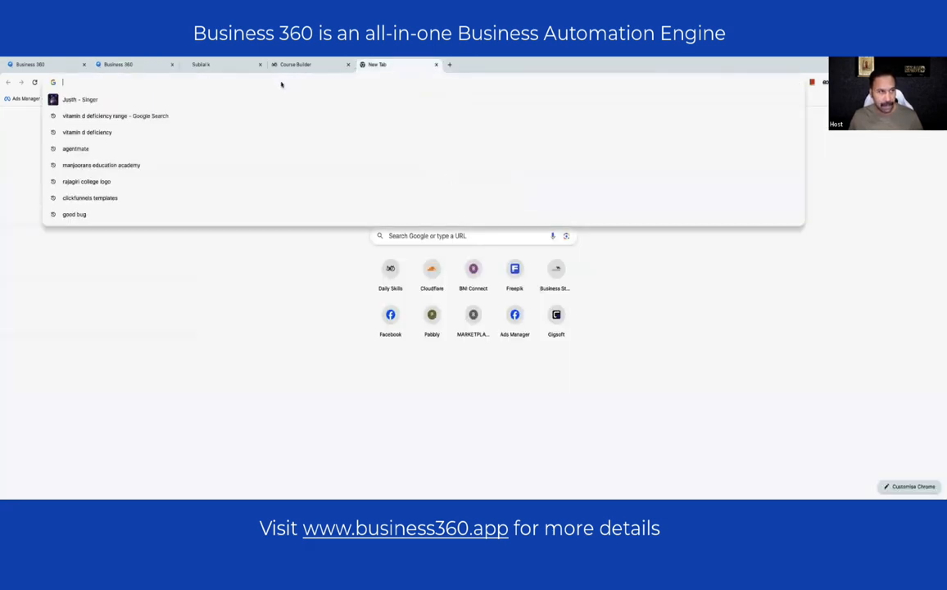
{"action": "type", "text": "subi"}
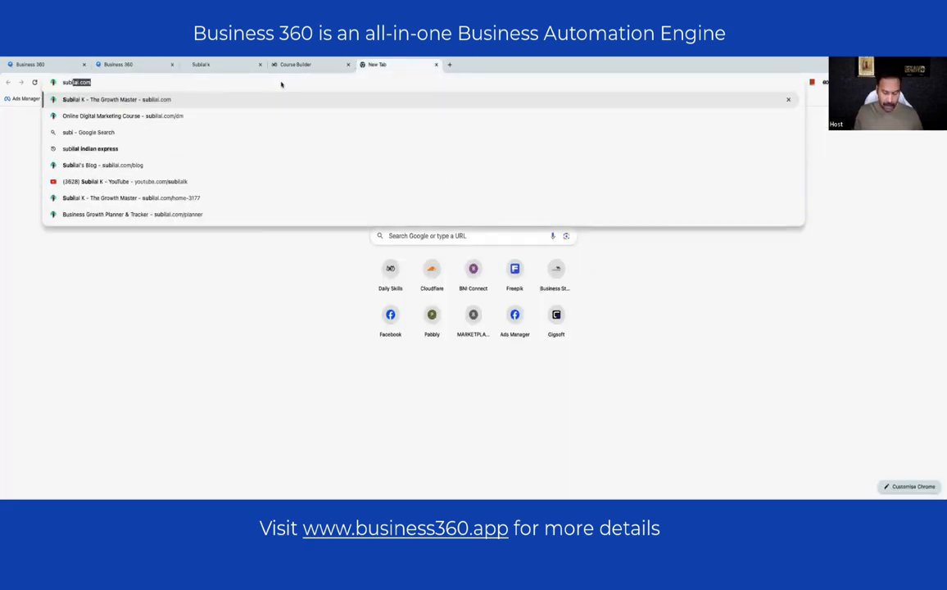
{"action": "key", "text": "Return"}
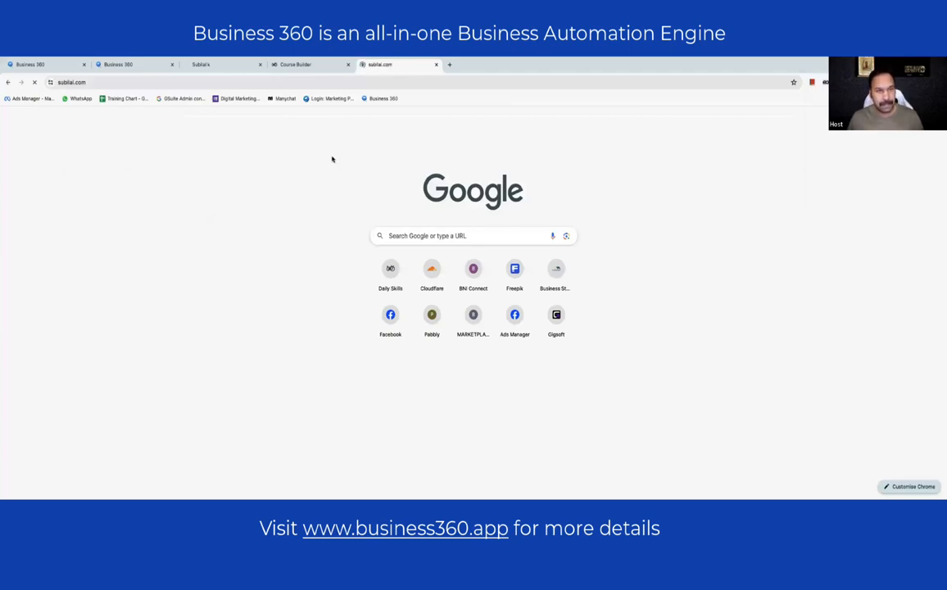
{"action": "scroll", "coordinate": [332, 157], "scroll_direction": "down", "scroll_amount": 20}
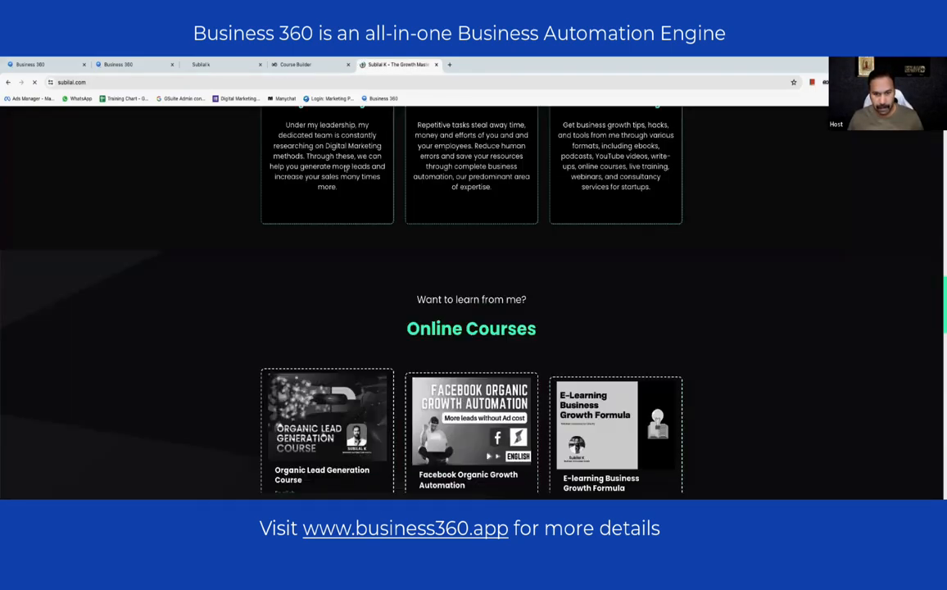
{"action": "scroll", "coordinate": [362, 173], "scroll_direction": "up", "scroll_amount": 20}
{"action": "scroll", "coordinate": [371, 172], "scroll_direction": "down", "scroll_amount": 15}
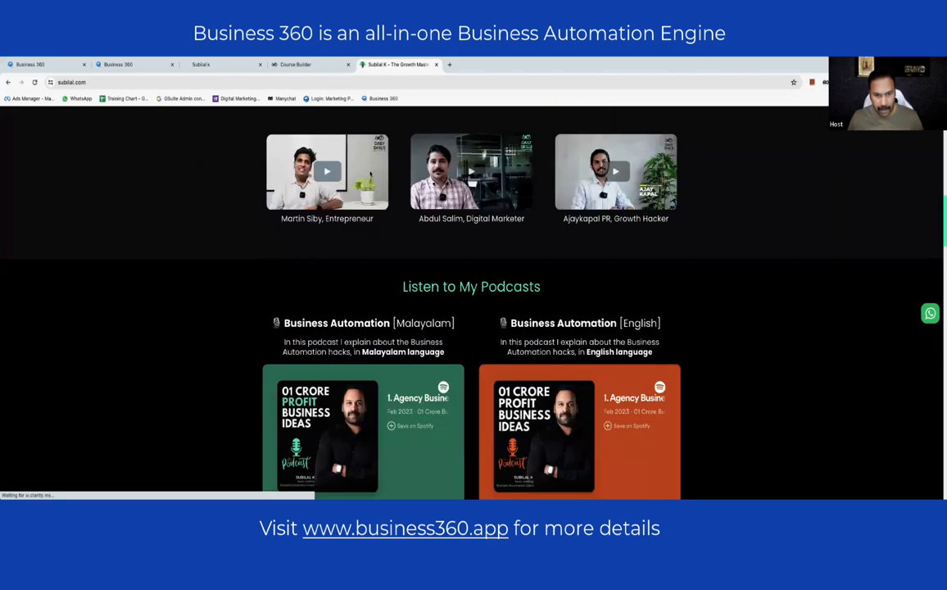
{"action": "scroll", "coordinate": [263, 182], "scroll_direction": "down", "scroll_amount": 10}
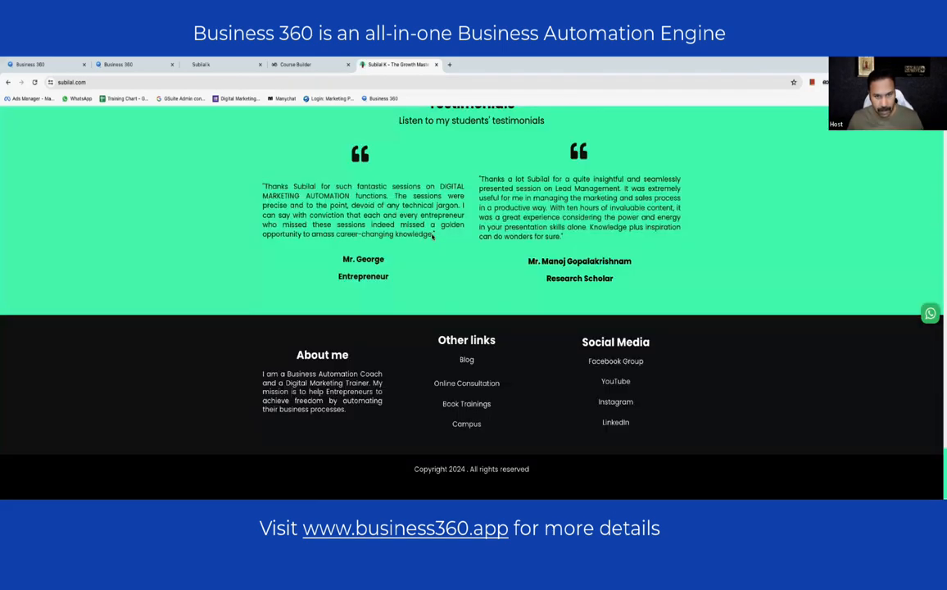
{"action": "left_click_drag", "start_coordinate": [263, 184], "coordinate": [440, 236]}
{"action": "key", "text": "ctrl+c"}
- Paste the copied student testimonial into the first card and trim its extra sentences
{"action": "left_click", "coordinate": [123, 64]}
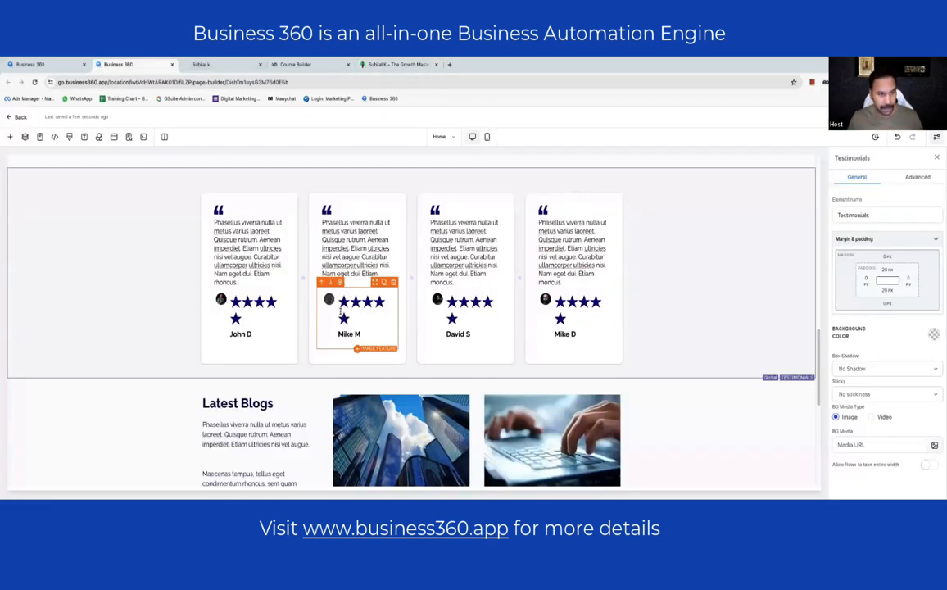
{"action": "left_click", "coordinate": [265, 259]}
{"action": "key", "text": "ctrl+a"}
{"action": "key", "text": "ctrl+v"}
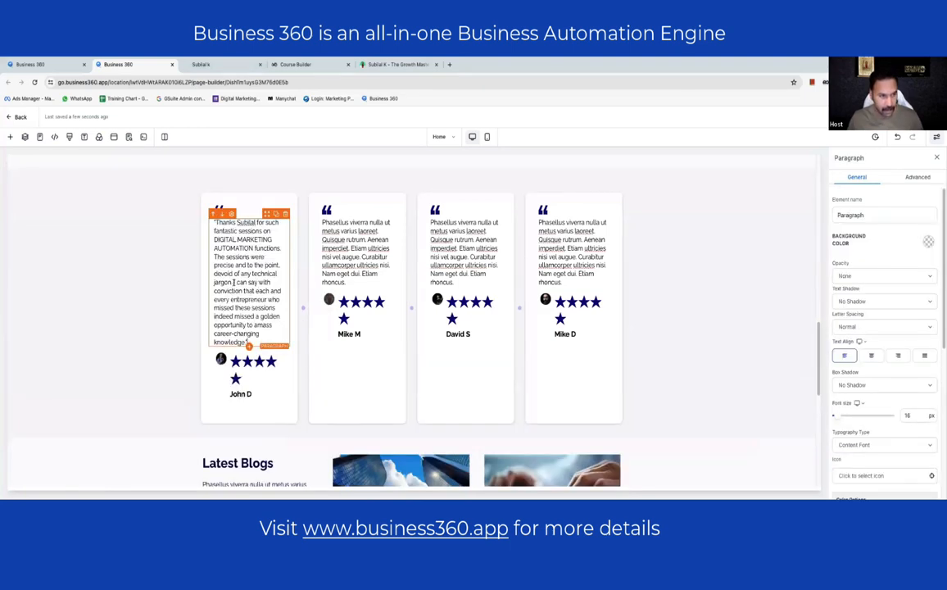
{"action": "left_click_drag", "start_coordinate": [234, 282], "coordinate": [245, 342]}
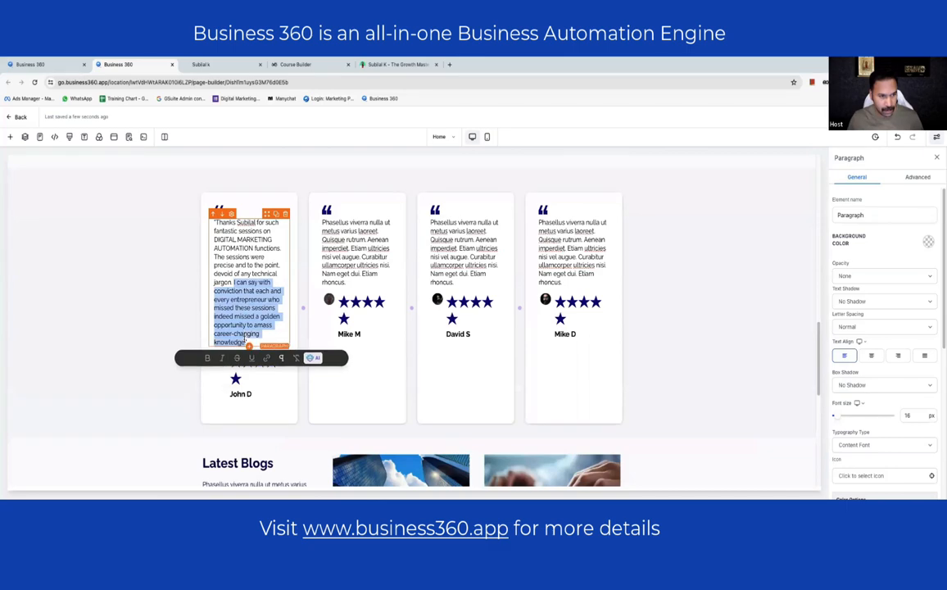
{"action": "key", "text": "BackSpace"}
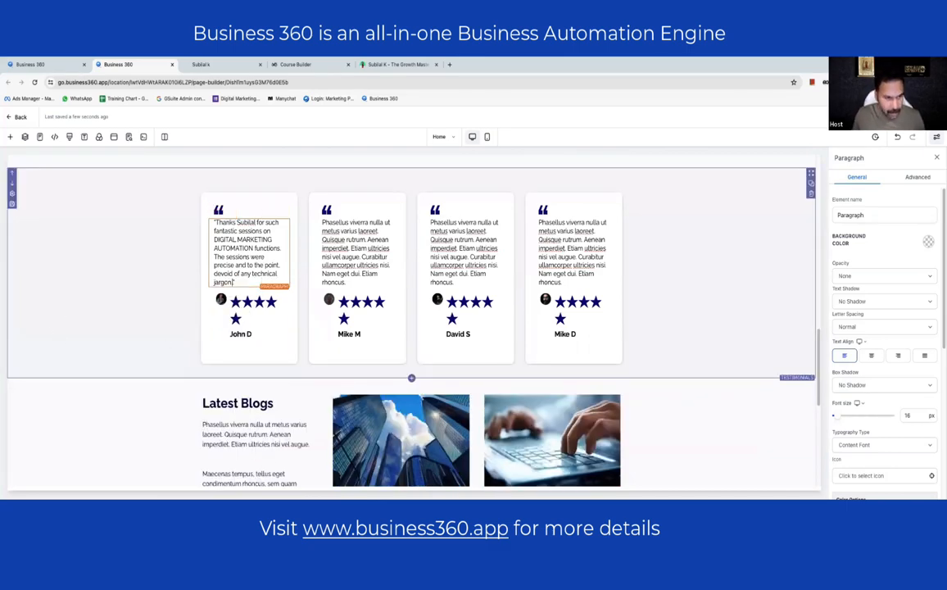
{"action": "key", "text": "ctrl+a"}
{"action": "key", "text": "ctrl+c"}
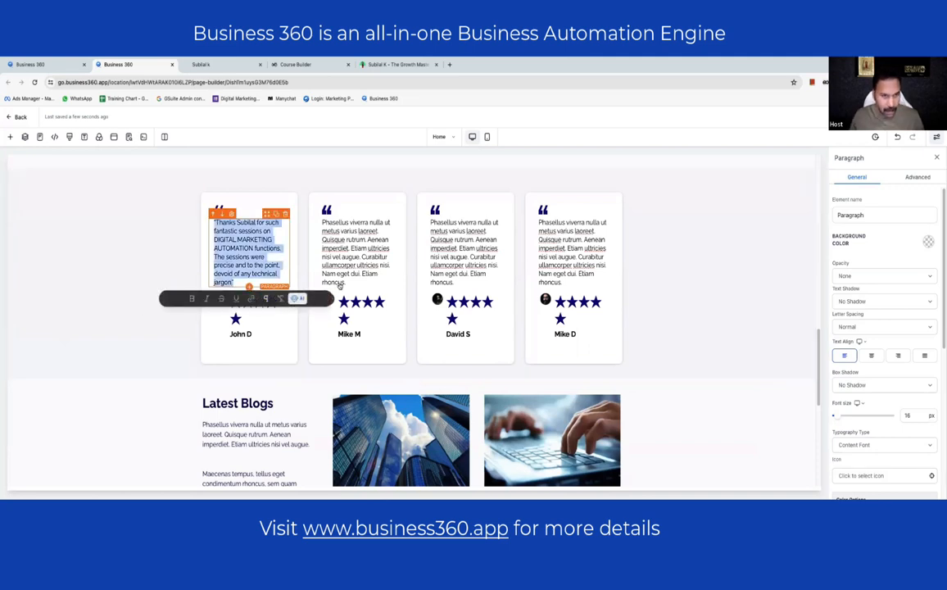
- Paste the same testimonial into the second, third and fourth cards
{"action": "left_click", "coordinate": [379, 247]}
{"action": "key", "text": "ctrl+a"}
{"action": "type", "text": "\"Thanks Subilal for such fantastic sessions on DIGITAL MARKETING AUTOMATION functions. The sessions were precise and to the point, devoid of any technical jargon.\""}
{"action": "left_click", "coordinate": [481, 242]}
{"action": "key", "text": "ctrl+a"}
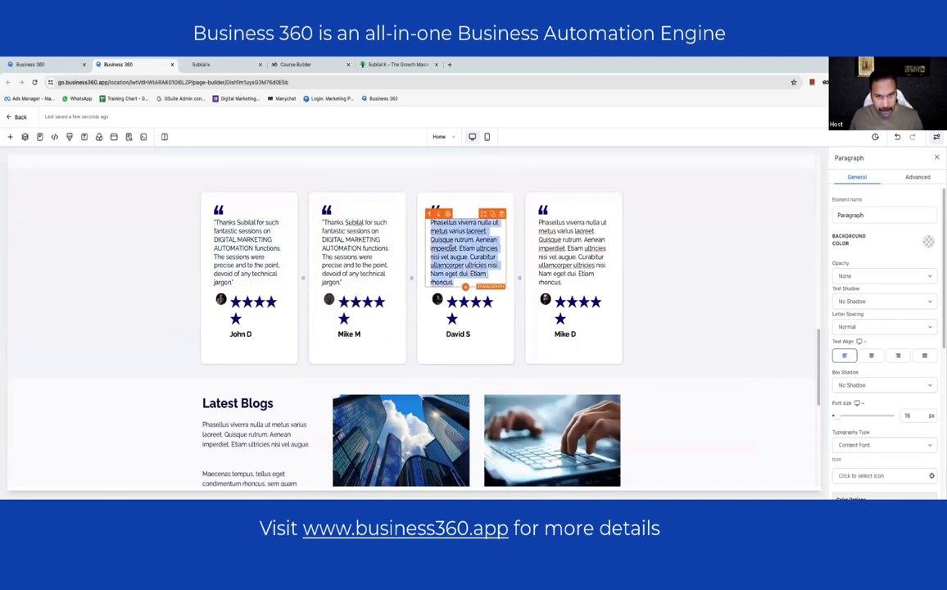
{"action": "type", "text": "\"Thanks Subilal for such fantastic sessions on DIGITAL MARKETING AUTOMATION functions. The sessions were precise and to the point, devoid of any technical jargon.\""}
{"action": "left_click", "coordinate": [557, 261]}
{"action": "key", "text": "ctrl+a"}
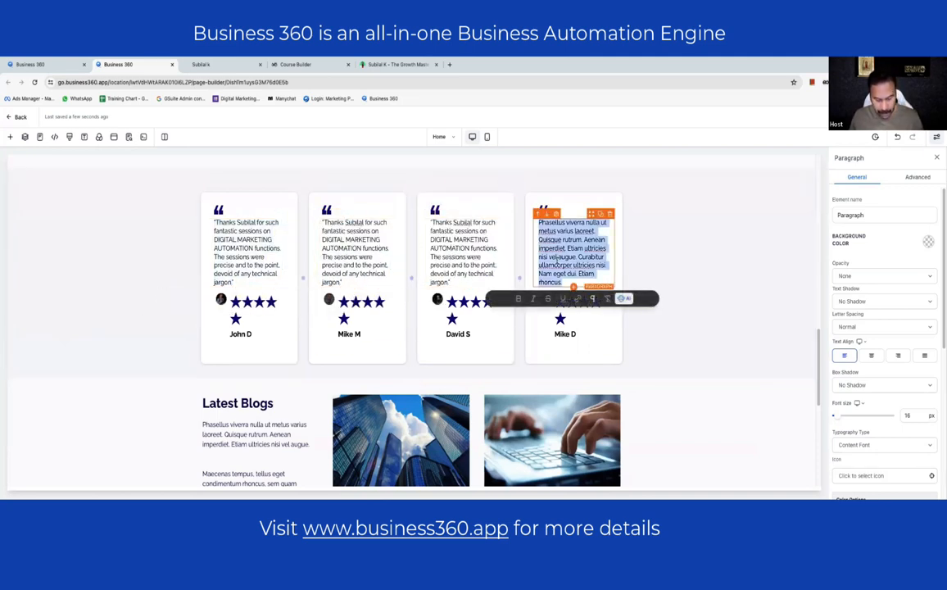
{"action": "key", "text": "ctrl+v"}
{"action": "left_click", "coordinate": [653, 272]}
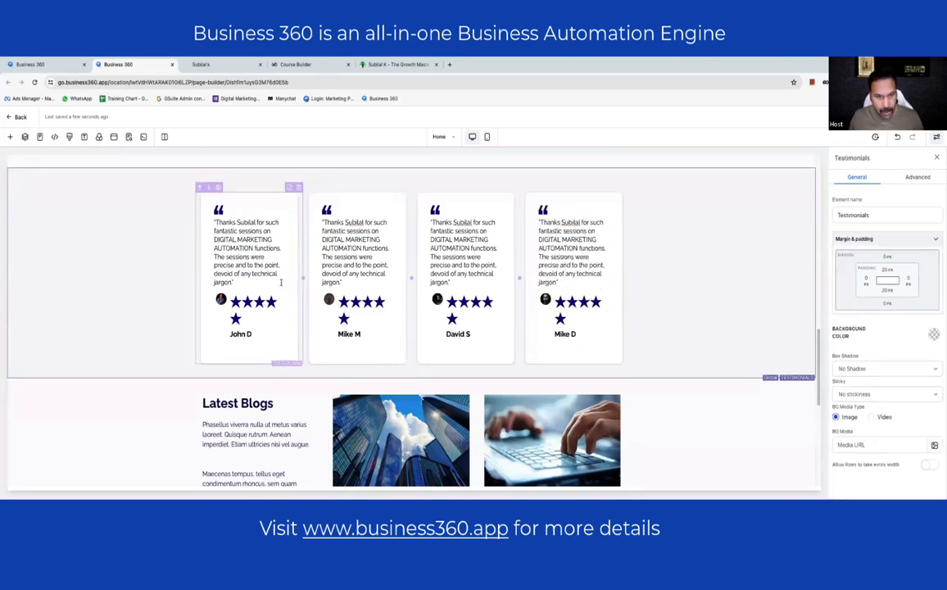
- Scroll down and inspect the Read More link's settings
{"action": "scroll", "coordinate": [172, 262], "scroll_direction": "down", "scroll_amount": 3}
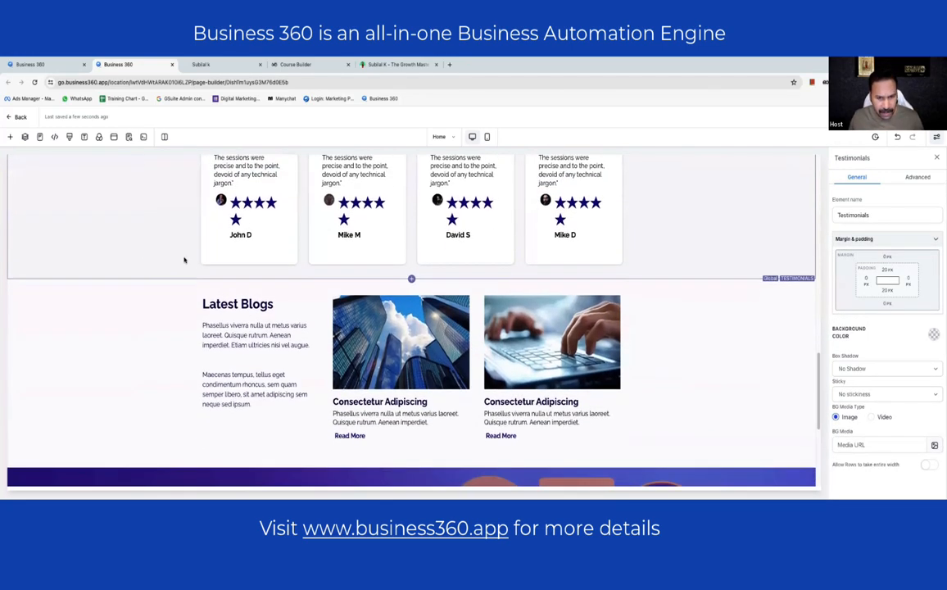
{"action": "scroll", "coordinate": [184, 261], "scroll_direction": "down", "scroll_amount": 3}
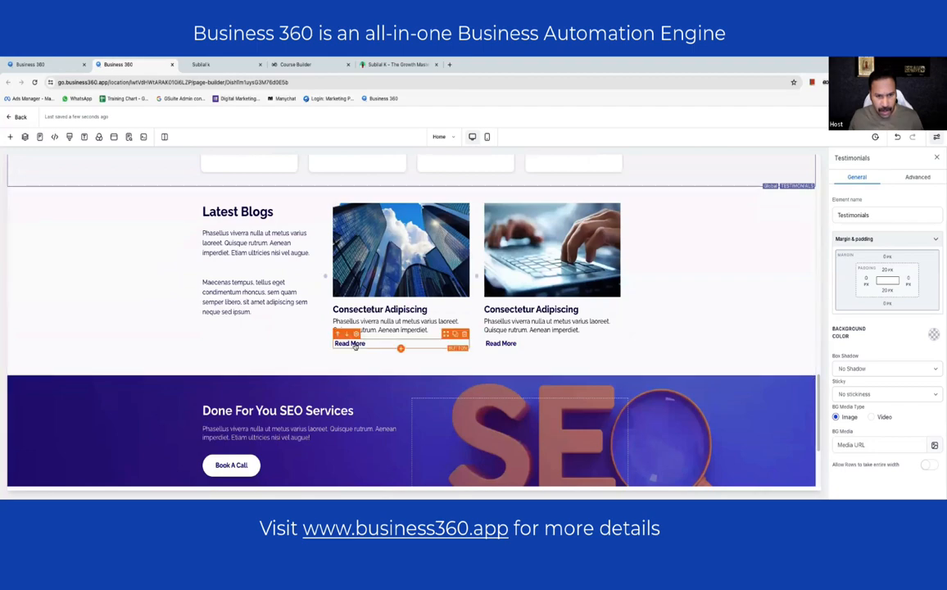
{"action": "left_click", "coordinate": [355, 344]}
{"action": "scroll", "coordinate": [838, 346], "scroll_direction": "down", "scroll_amount": 3}
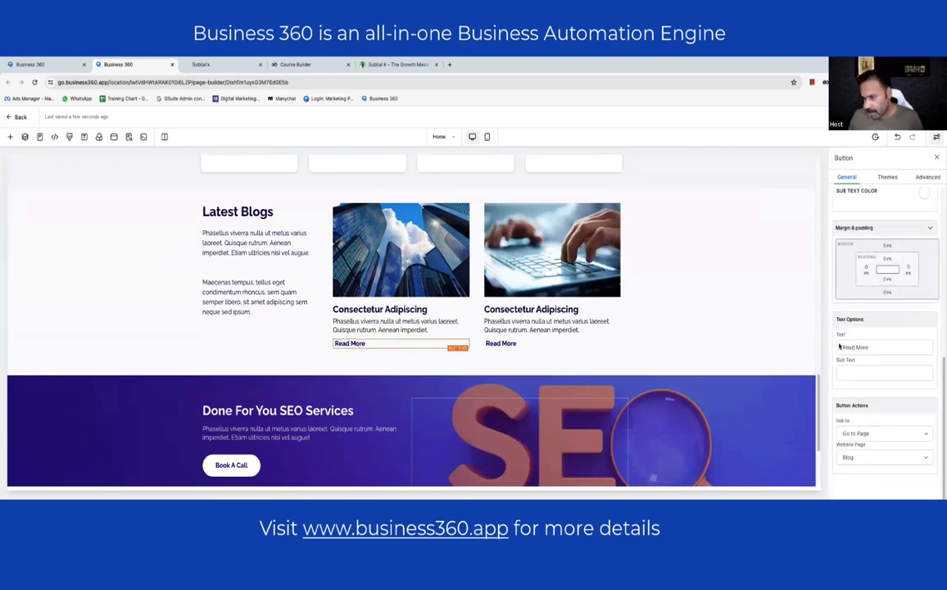
{"action": "scroll", "coordinate": [459, 291], "scroll_direction": "down", "scroll_amount": 4}
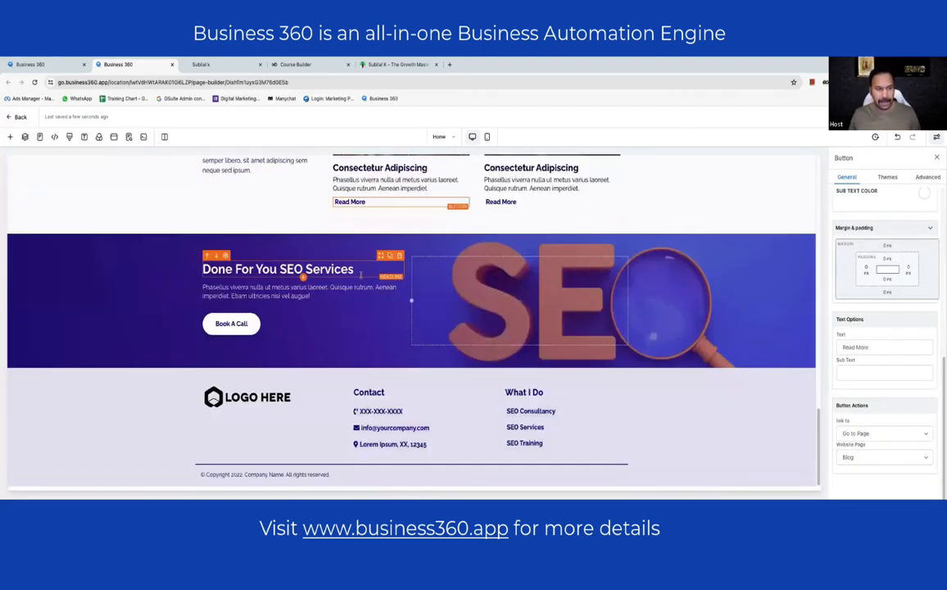
- Retitle the SEO headline 'Do you want to grow your business'
{"action": "left_click", "coordinate": [288, 275]}
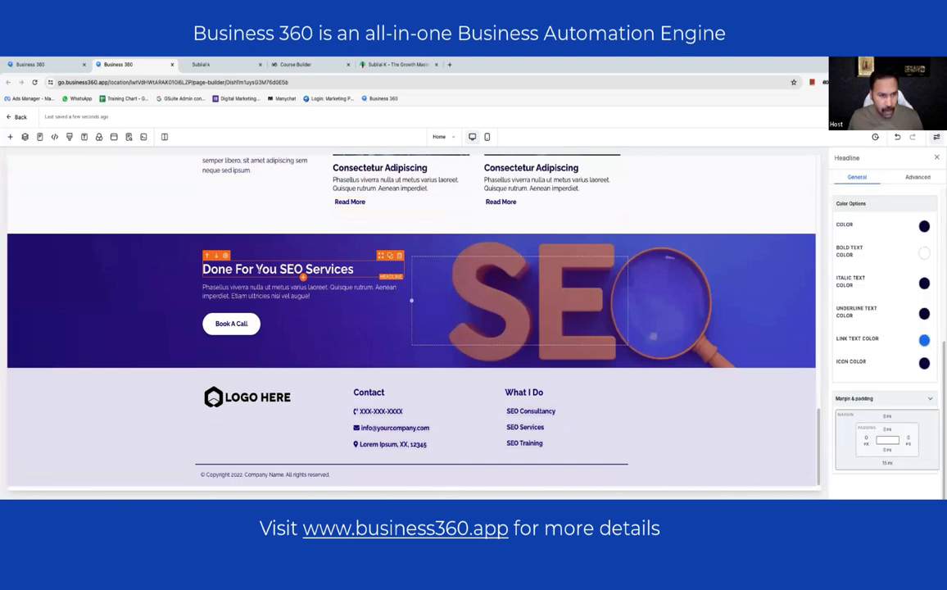
{"action": "key", "text": "ctrl+a"}
{"action": "type", "text": "D"}
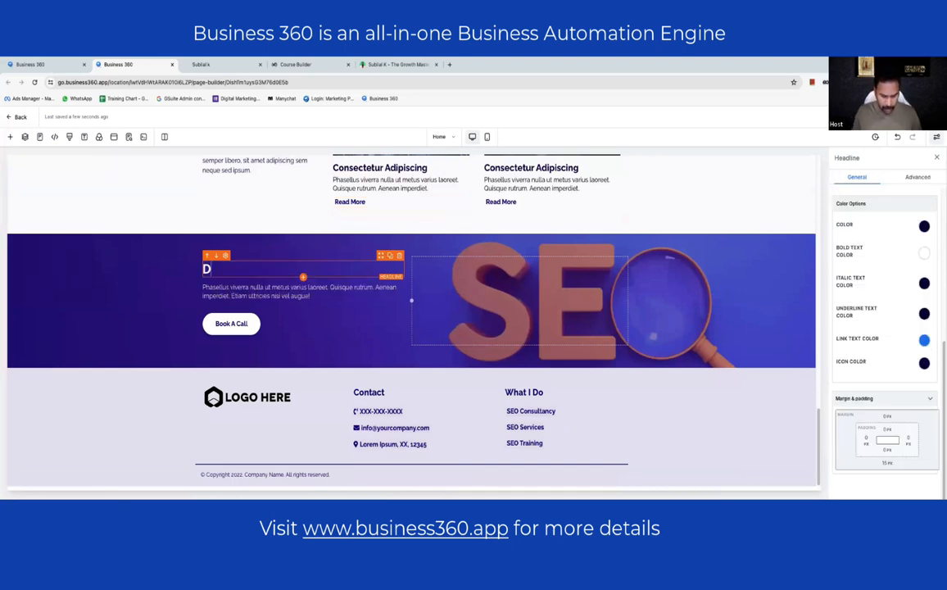
{"action": "type", "text": "o you wnat to"}
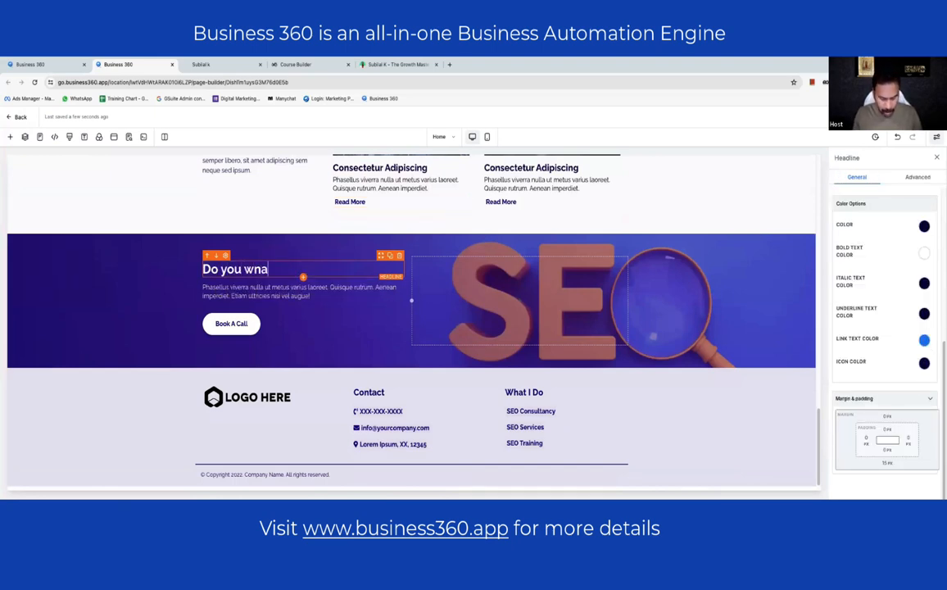
{"action": "key", "text": "BackSpace"}
{"action": "key", "text": "BackSpace"}
{"action": "key", "text": "BackSpace"}
{"action": "key", "text": "BackSpace"}
{"action": "key", "text": "BackSpace"}
{"action": "key", "text": "BackSpace"}
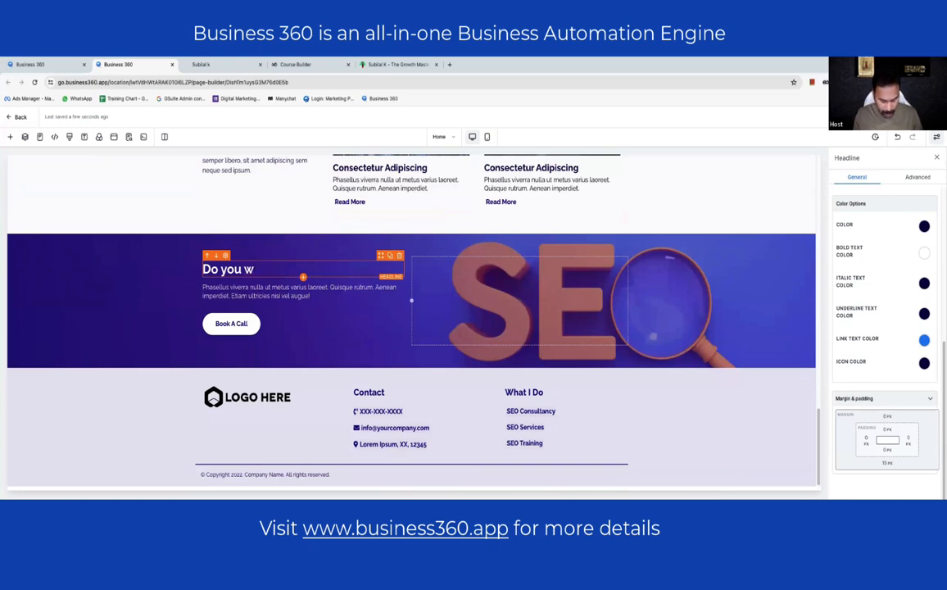
{"action": "type", "text": "ant to g"}
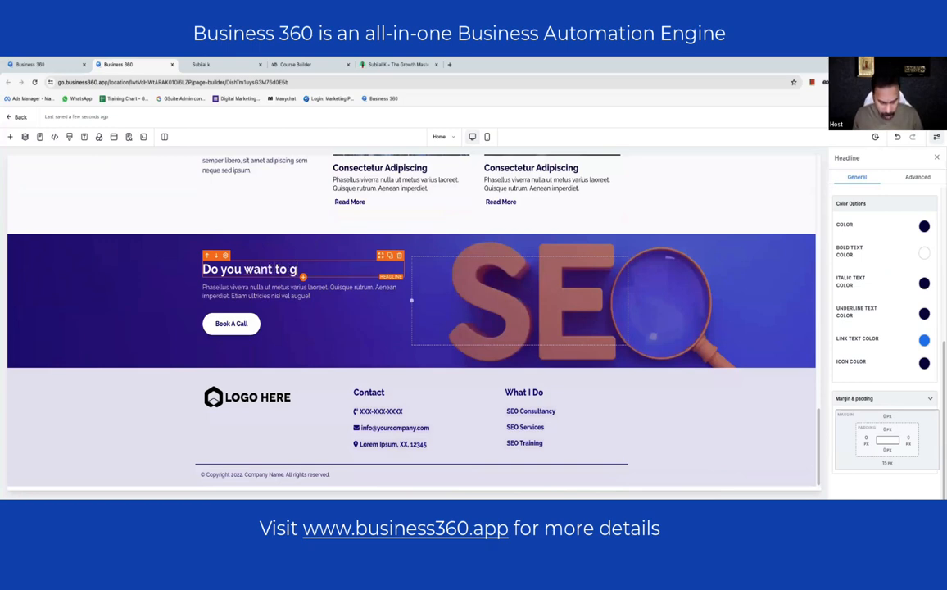
{"action": "type", "text": "row your busines"}
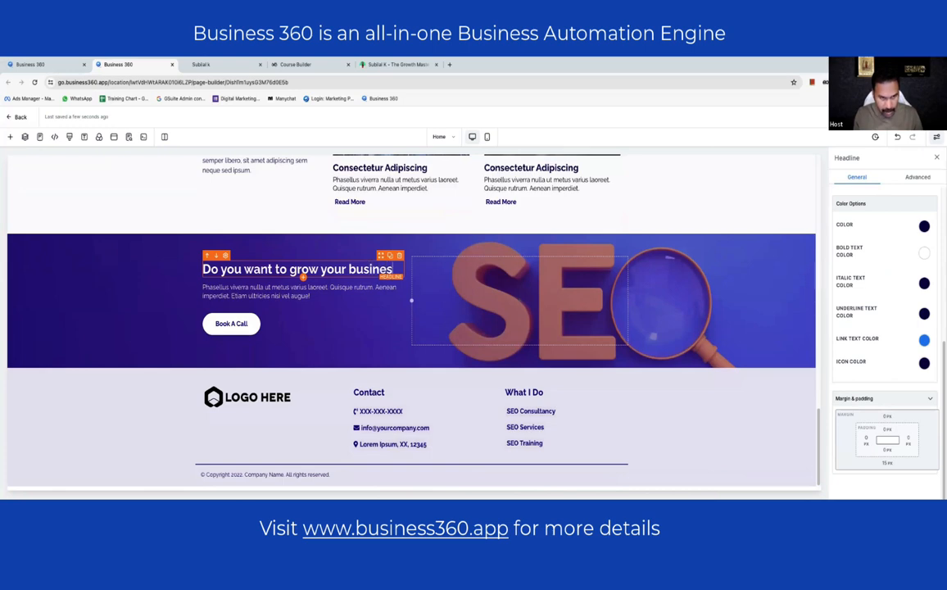
{"action": "type", "text": "s"}
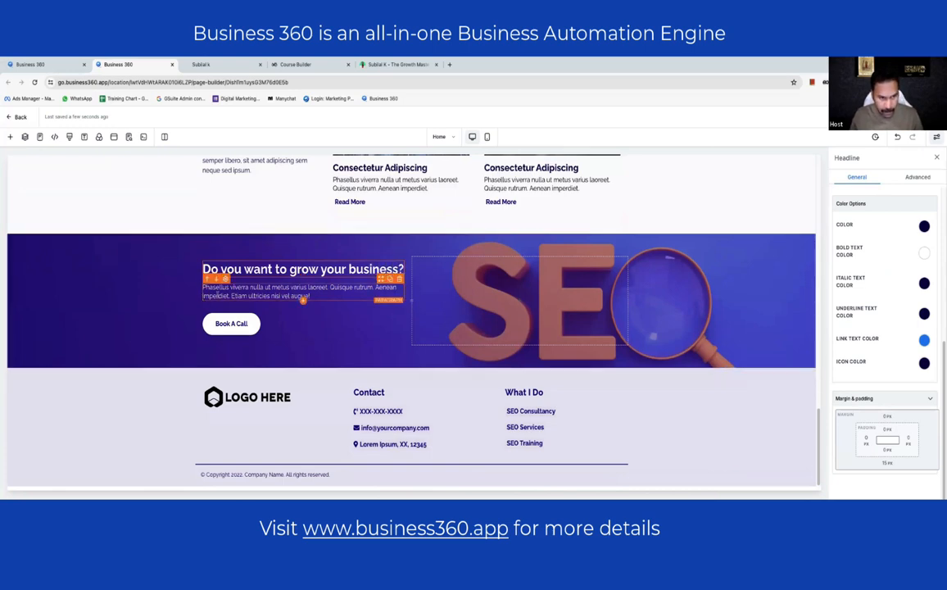
- Replace the paragraph with 'Think no more. Click below and get in touch with me right now.'
{"action": "left_click", "coordinate": [220, 295]}
{"action": "key", "text": "super+a"}
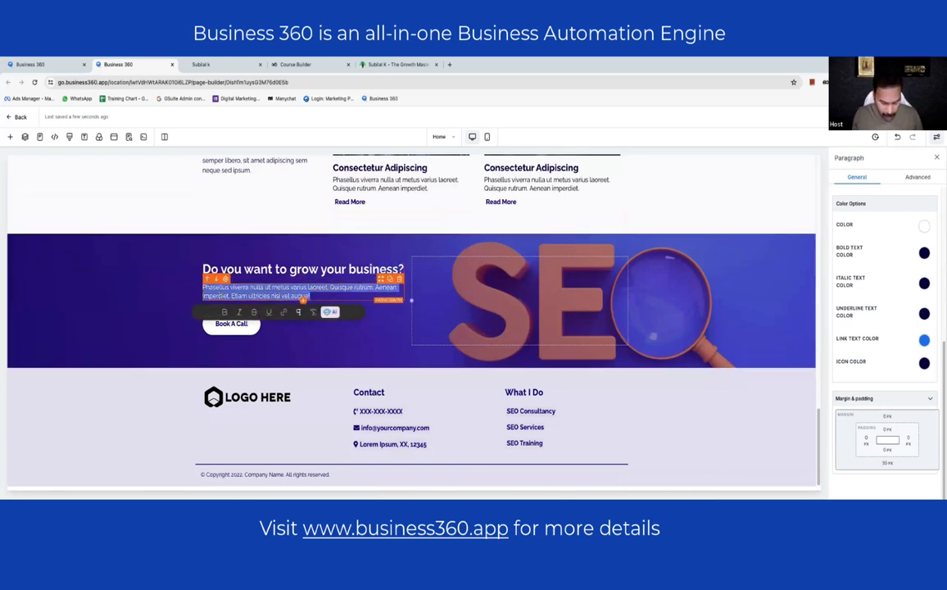
{"action": "type", "text": "Think no more. Click below and get in touch with me right now!"}
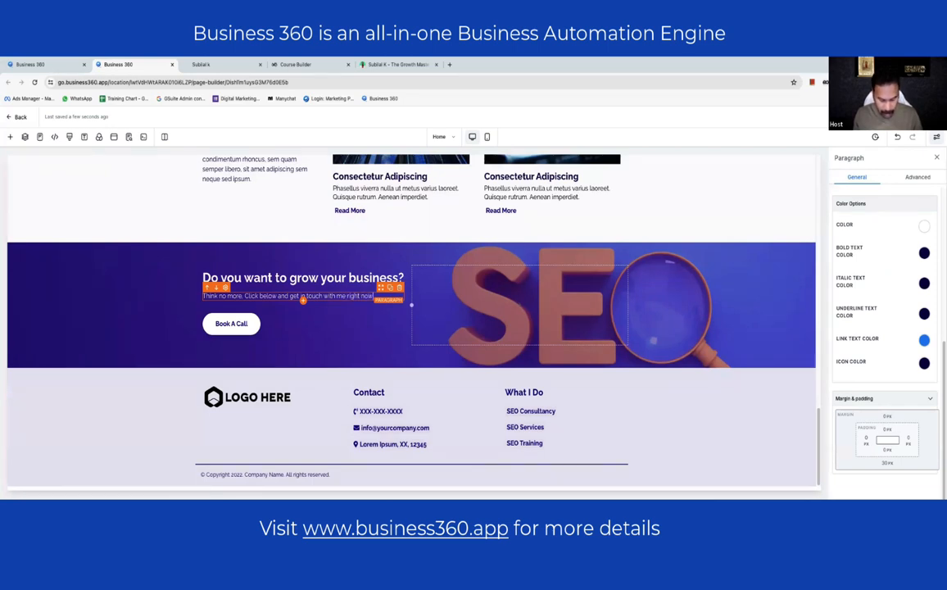
{"action": "left_click", "coordinate": [231, 324]}
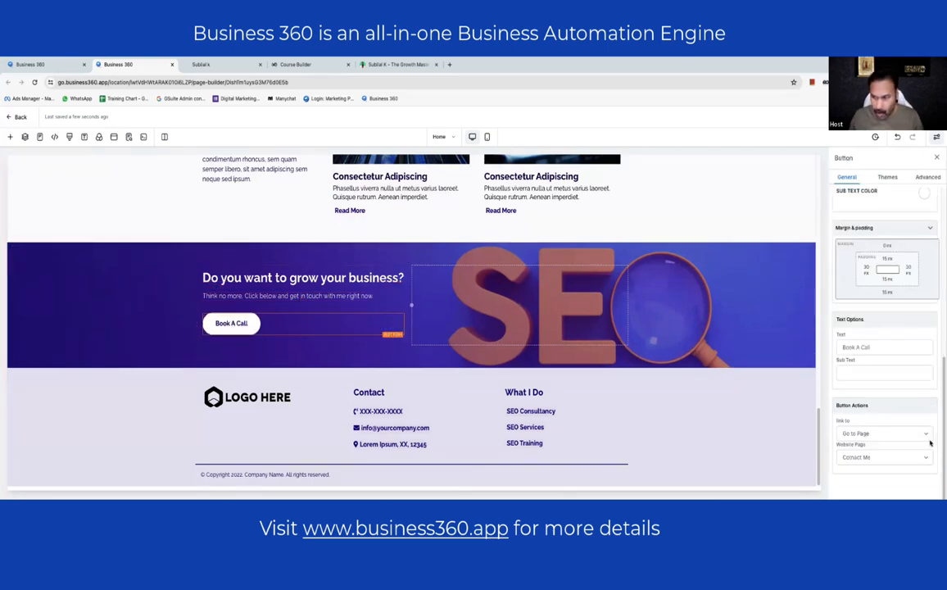
{"action": "scroll", "coordinate": [145, 332], "scroll_direction": "up", "scroll_amount": 2}
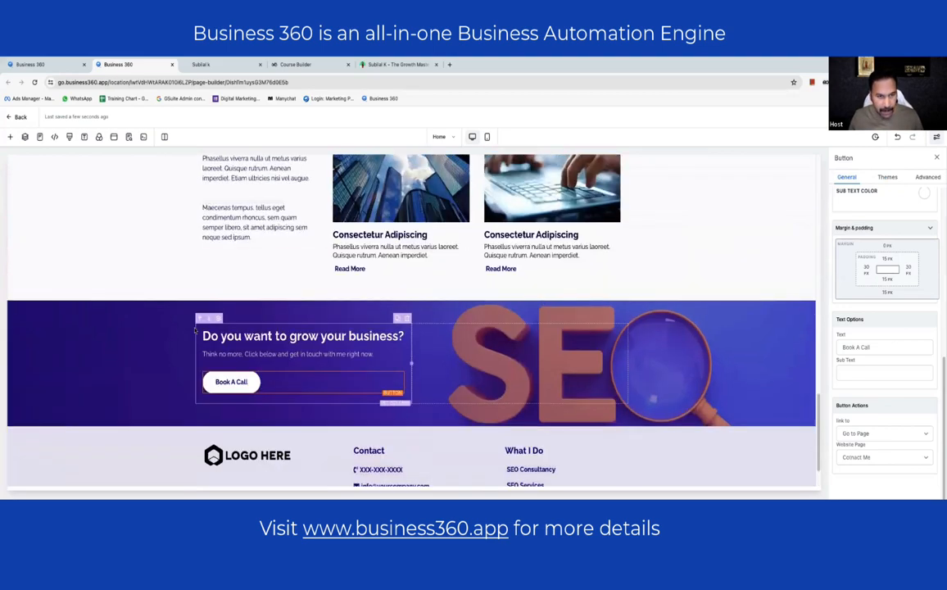
{"action": "scroll", "coordinate": [247, 340], "scroll_direction": "down", "scroll_amount": 2}
{"action": "left_click", "coordinate": [282, 397]}
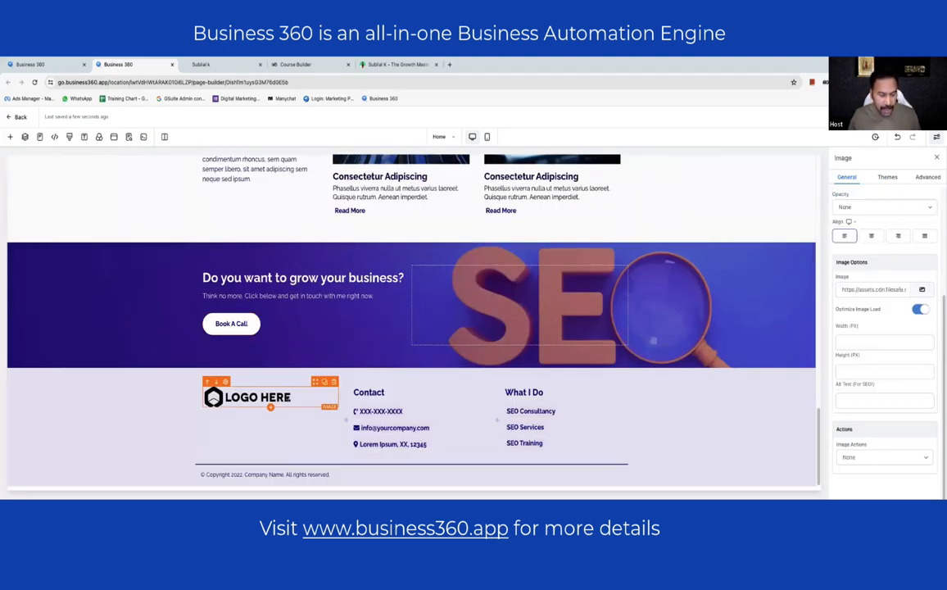
- In Canva, add a second page and make its name text black
{"action": "key", "text": "super+Tab"}
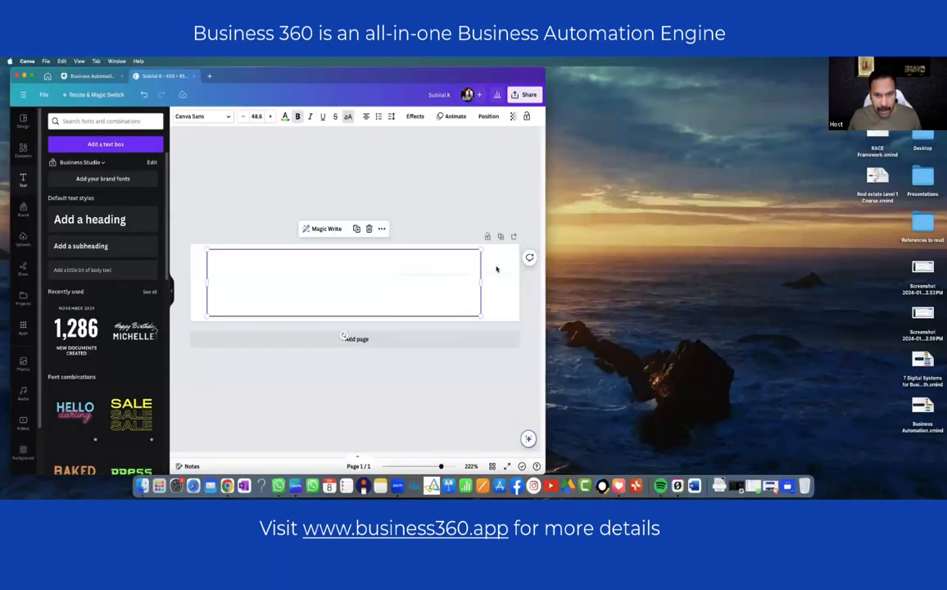
{"action": "left_click", "coordinate": [502, 237]}
{"action": "left_click", "coordinate": [393, 302]}
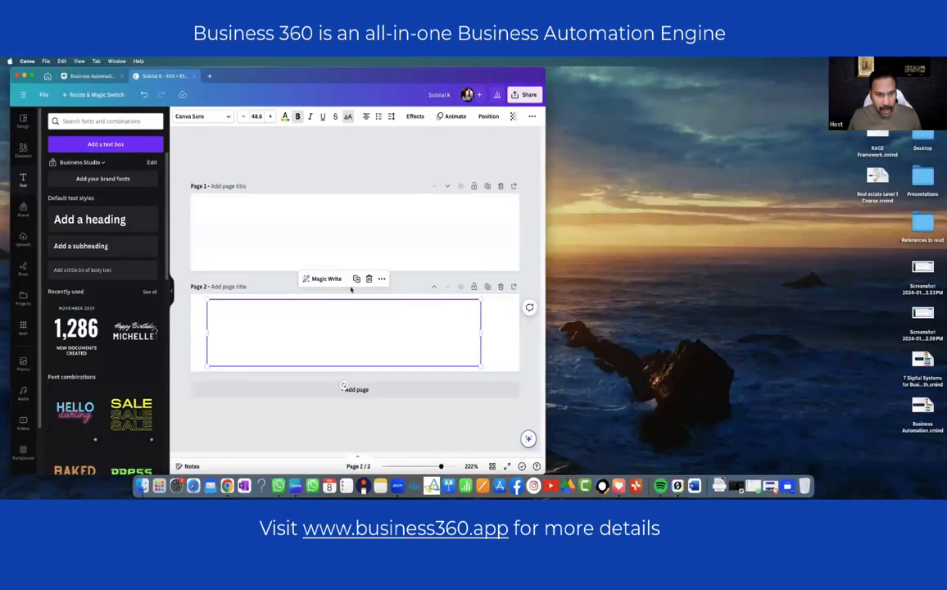
{"action": "left_click", "coordinate": [285, 119]}
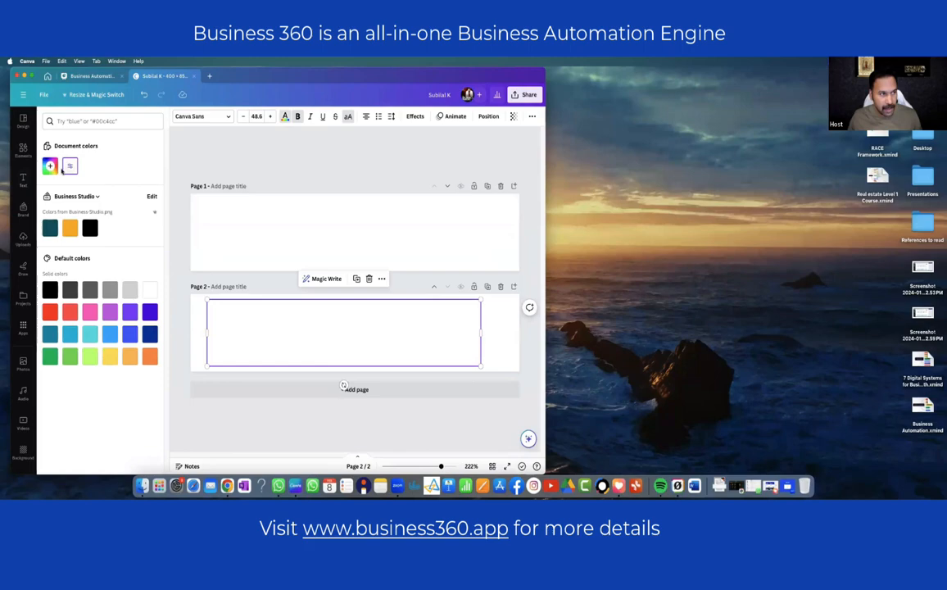
{"action": "left_click", "coordinate": [90, 229]}
{"action": "left_click", "coordinate": [492, 115]}
- Download only page 2 as a PNG with a transparent background
{"action": "left_click", "coordinate": [524, 95]}
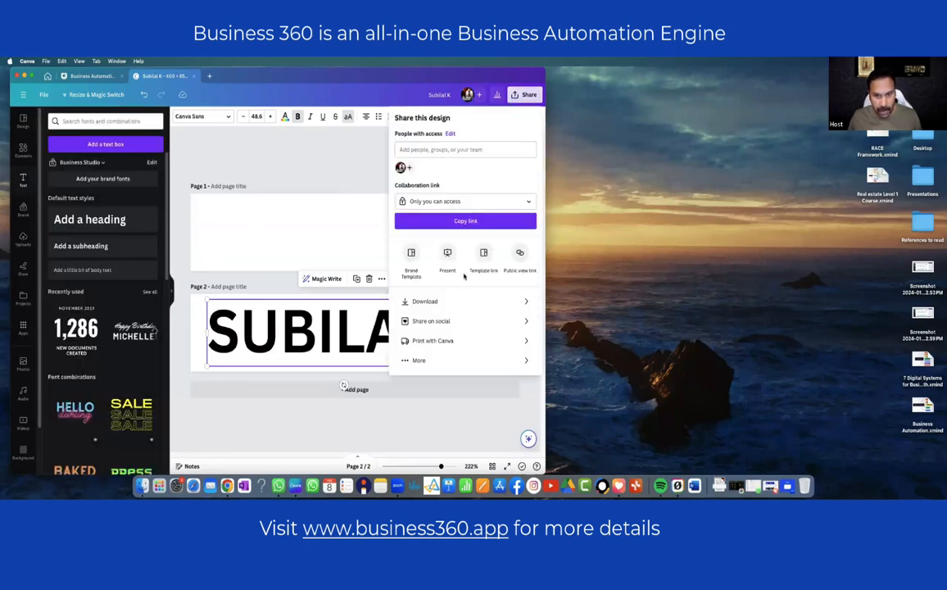
{"action": "left_click", "coordinate": [414, 273]}
{"action": "left_click", "coordinate": [399, 200]}
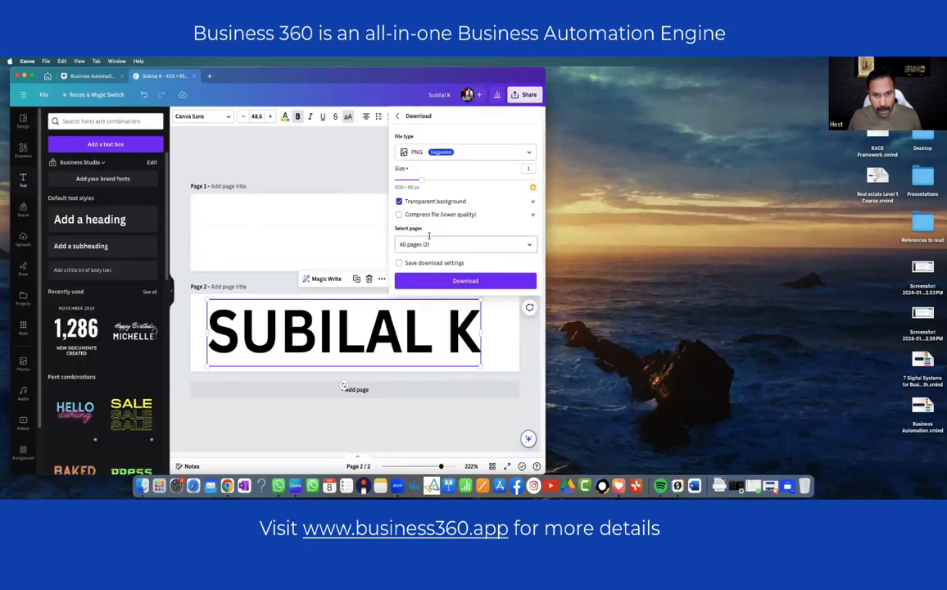
{"action": "left_click", "coordinate": [458, 244]}
{"action": "left_click", "coordinate": [465, 343]}
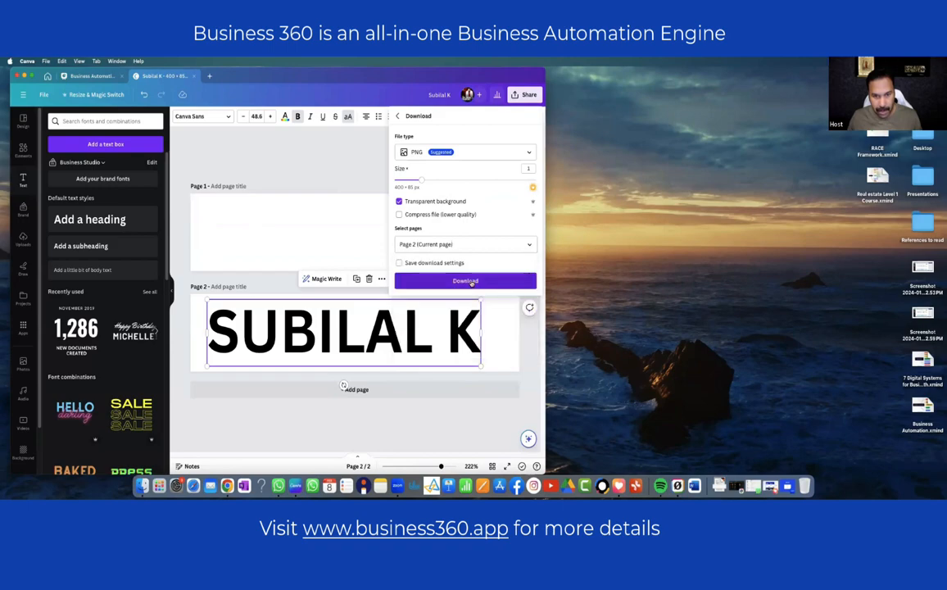
{"action": "left_click", "coordinate": [464, 277]}
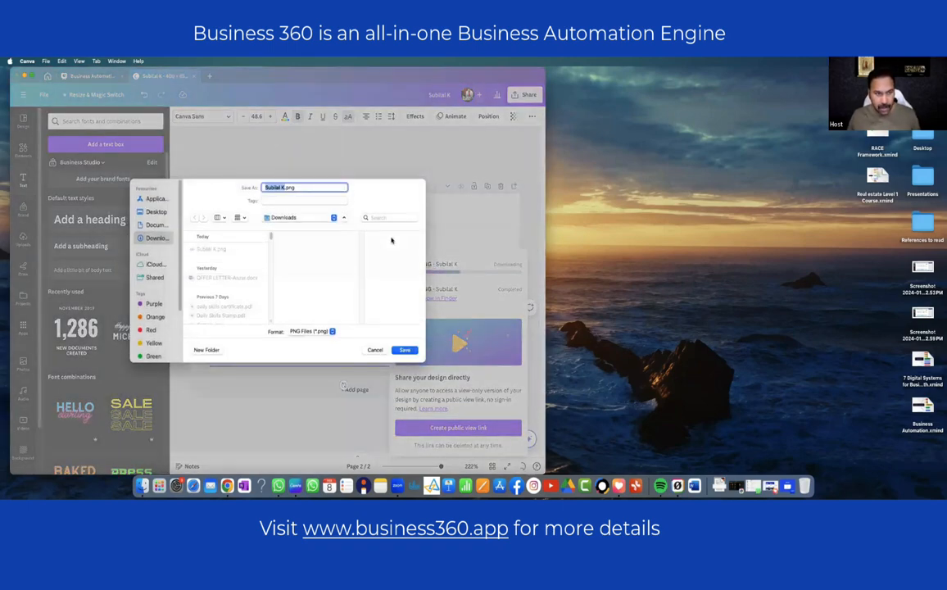
{"action": "key", "text": "Return"}
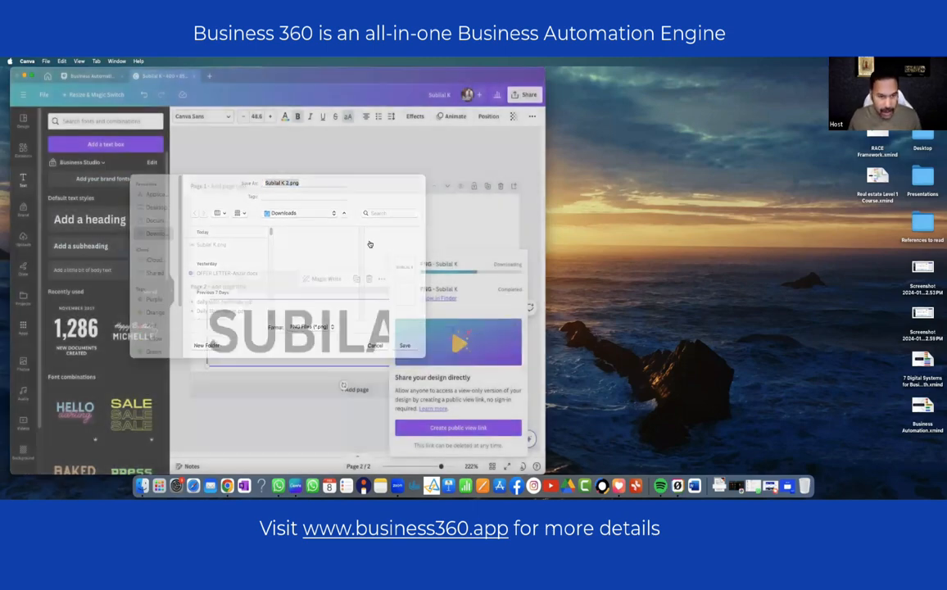
{"action": "key", "text": "super+Tab"}
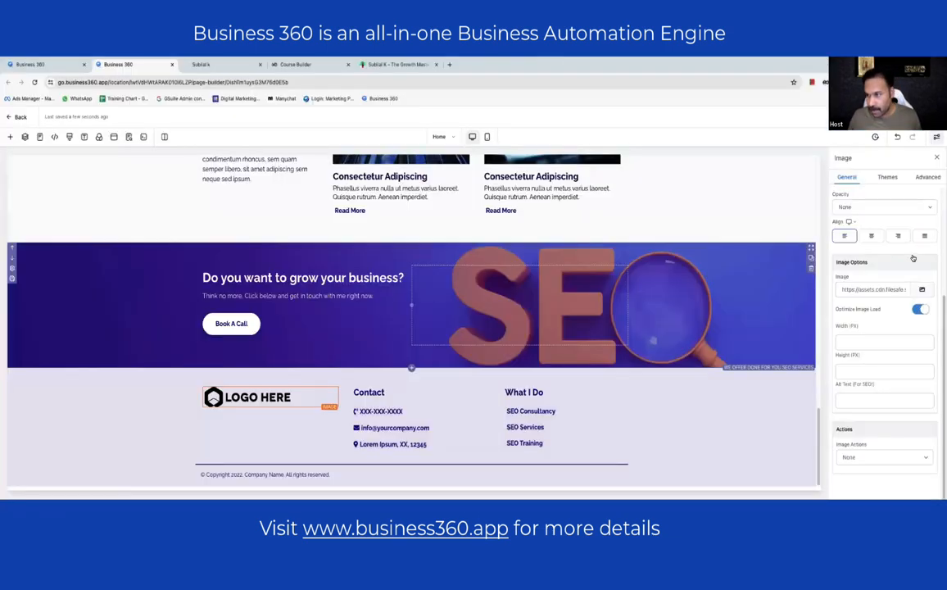
- Upload the downloaded name-logo PNG and use it in place of the footer's LOGO HERE image
{"action": "left_click", "coordinate": [922, 289]}
{"action": "left_click", "coordinate": [922, 141]}
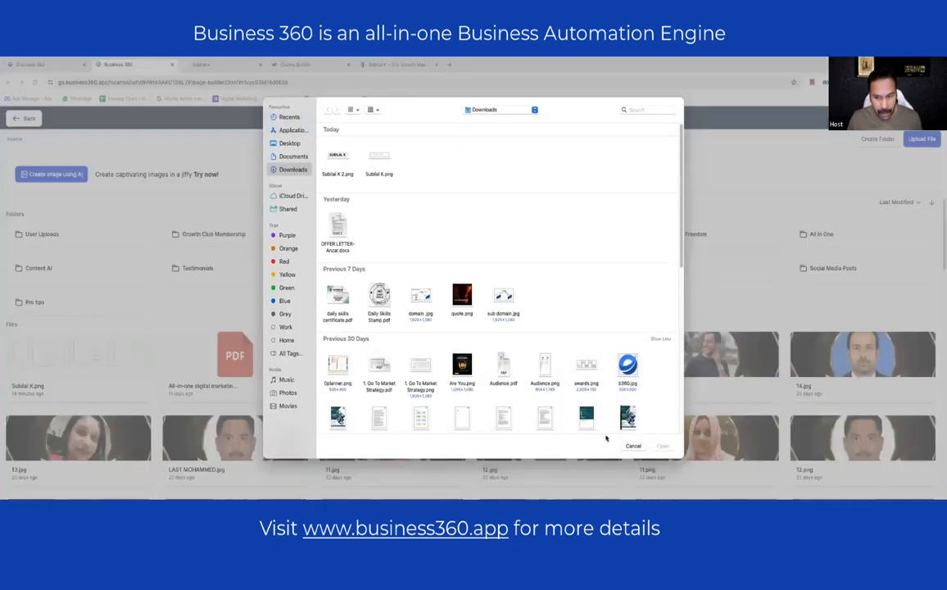
{"action": "left_click", "coordinate": [337, 156]}
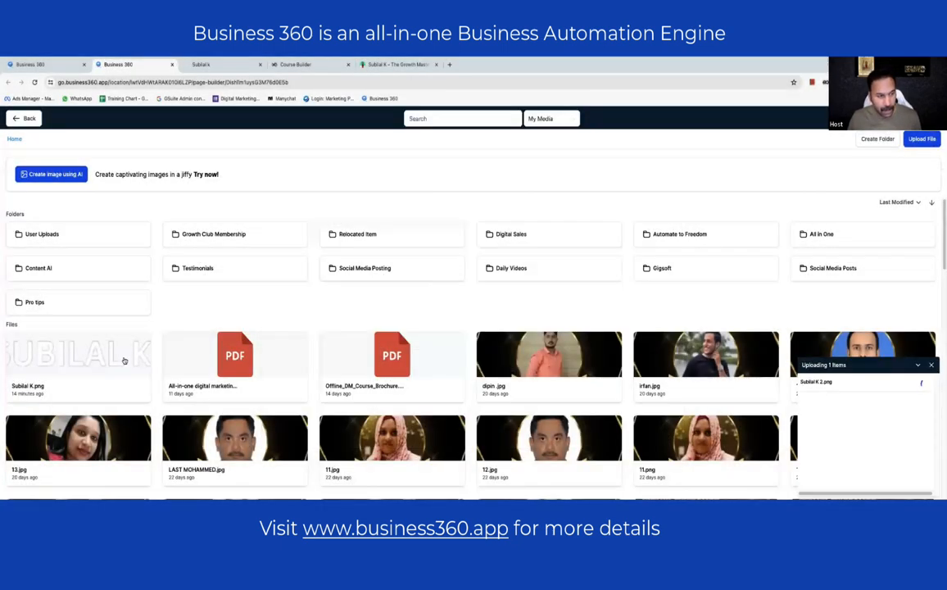
{"action": "left_click", "coordinate": [106, 365]}
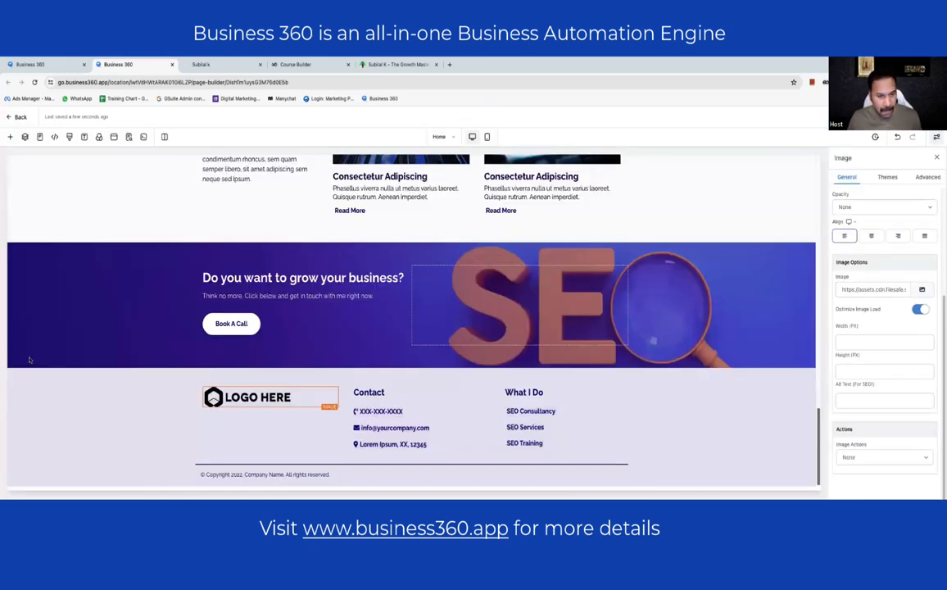
{"action": "left_click", "coordinate": [880, 342]}
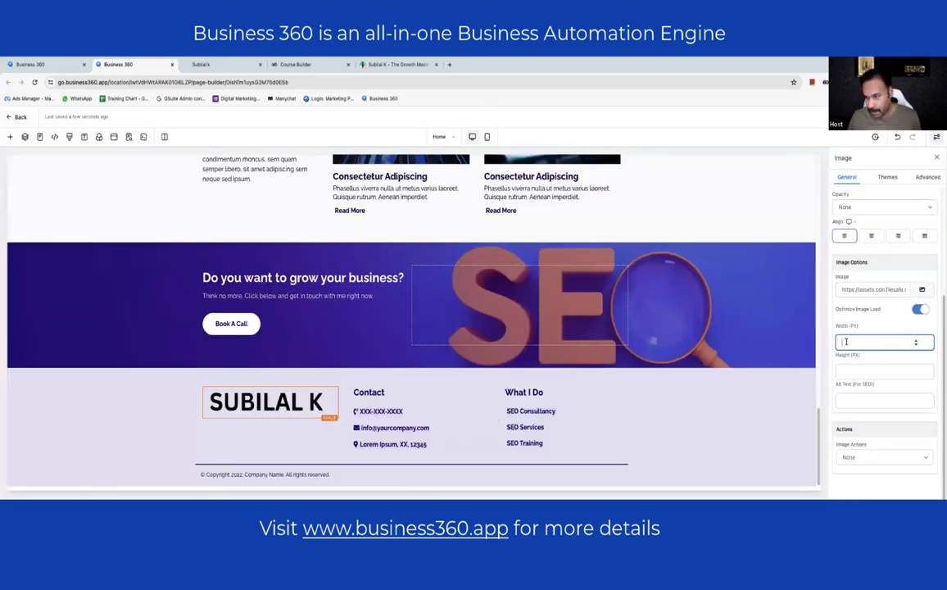
- Set the footer logo width to 250 px and enter the owner's real phone number
{"action": "type", "text": "250"}
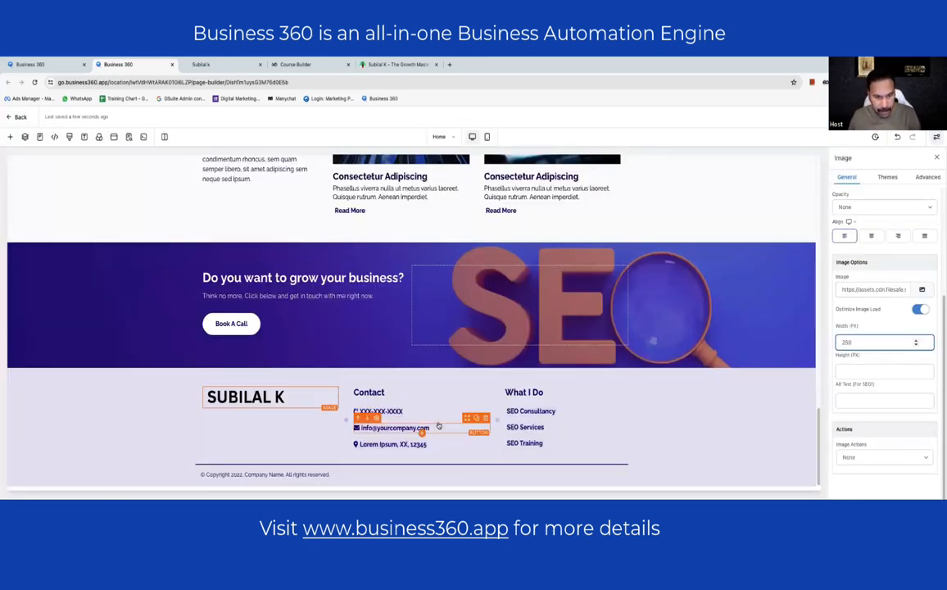
{"action": "left_click", "coordinate": [369, 413]}
{"action": "left_click", "coordinate": [371, 412]}
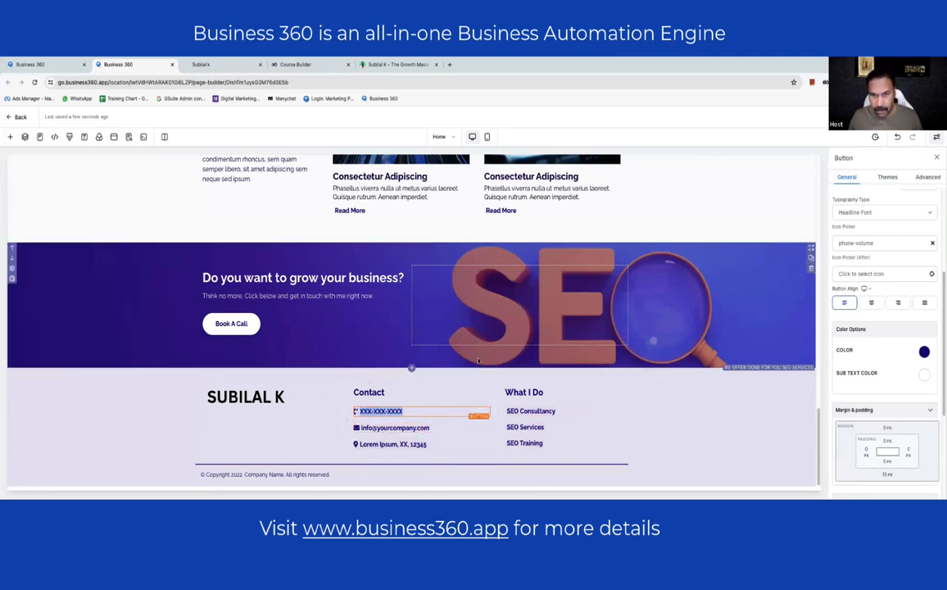
{"action": "left_click", "coordinate": [388, 427]}
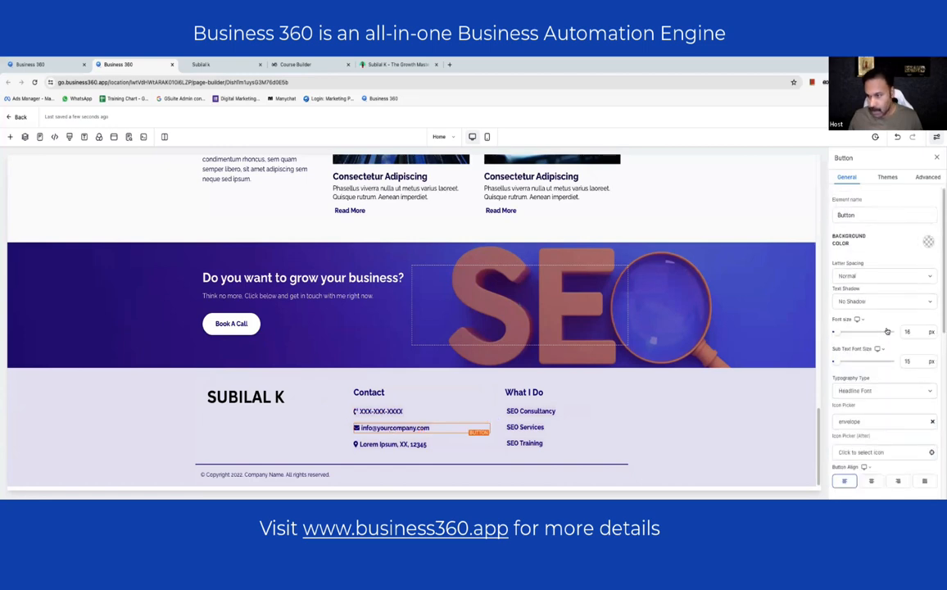
{"action": "scroll", "coordinate": [852, 302], "scroll_direction": "down", "scroll_amount": 5}
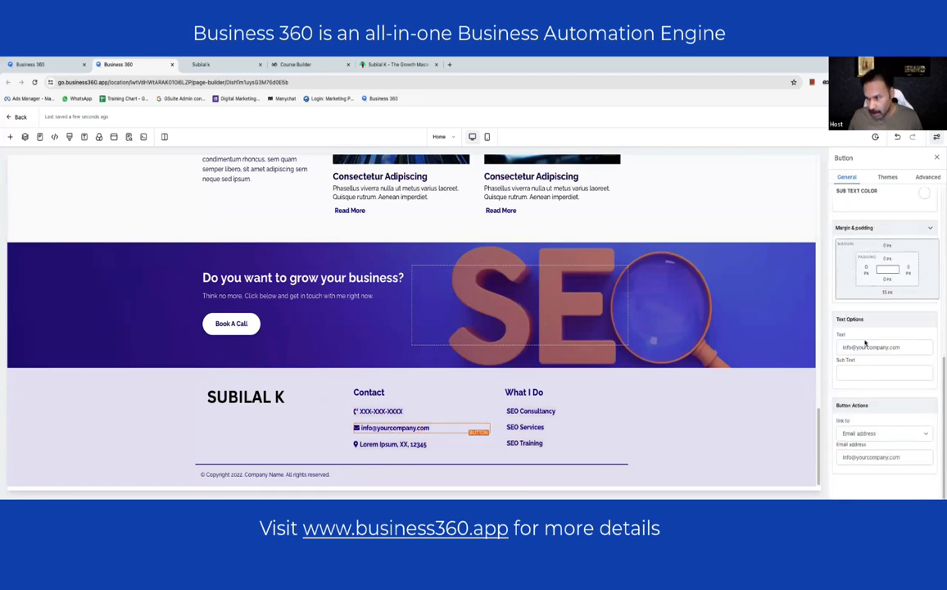
{"action": "left_click", "coordinate": [384, 411]}
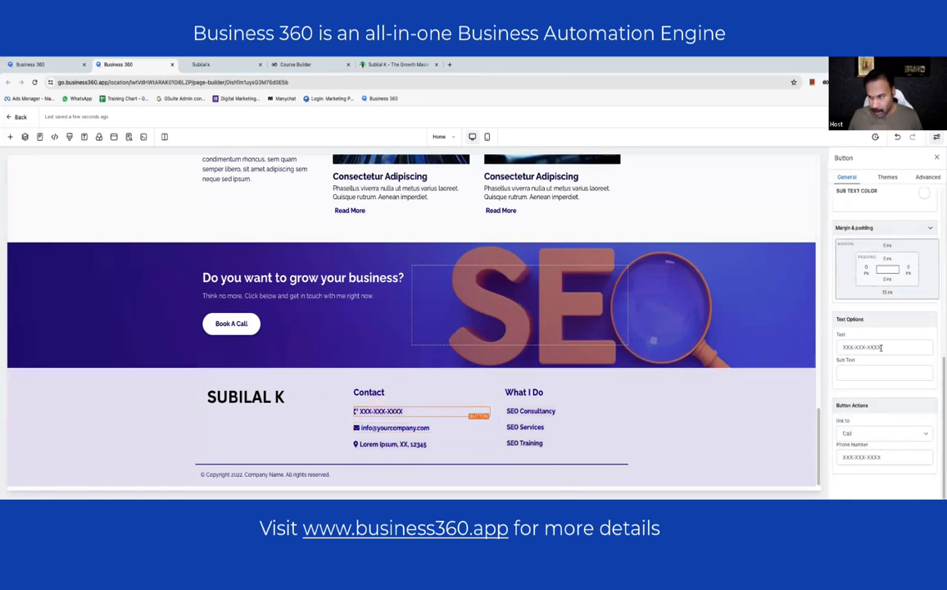
{"action": "left_click_drag", "start_coordinate": [880, 347], "coordinate": [780, 347]}
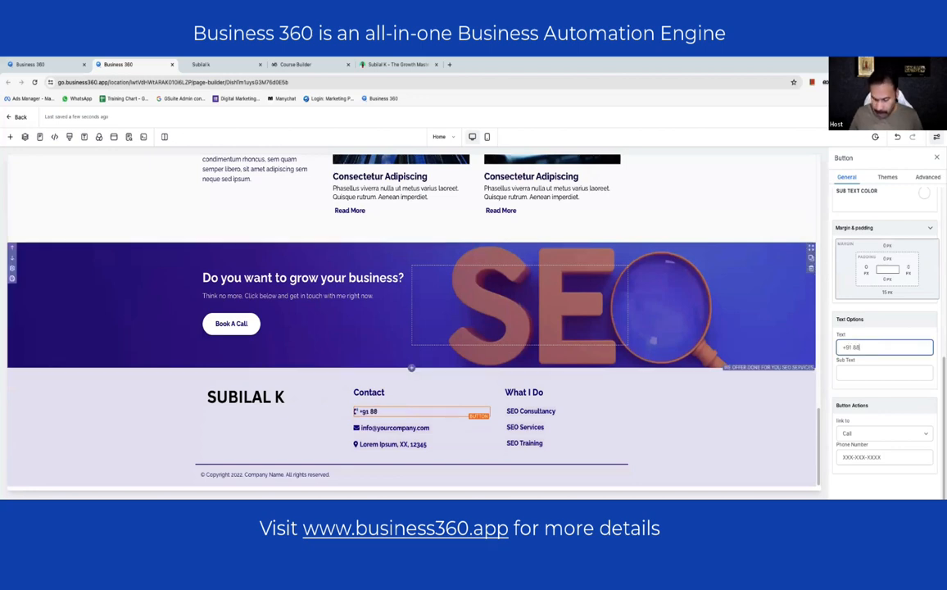
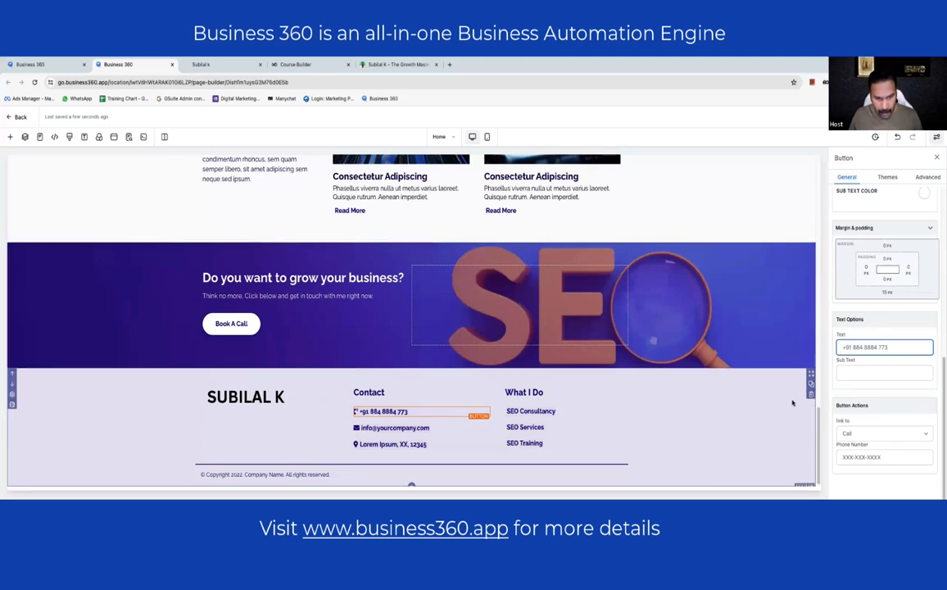
- Replace the placeholder email and address with the owner's e-mail and city
{"action": "left_click", "coordinate": [395, 428]}
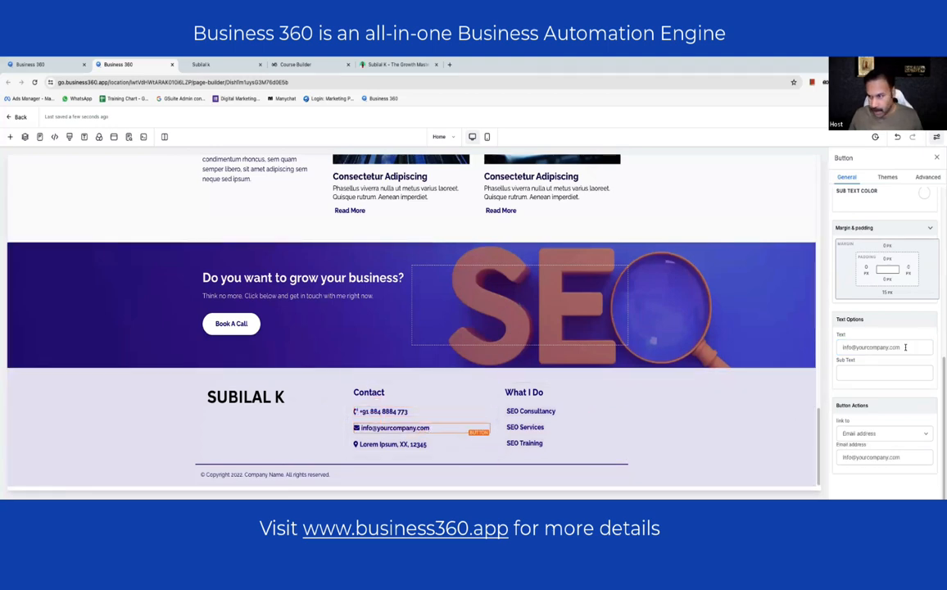
{"action": "left_click_drag", "start_coordinate": [906, 347], "coordinate": [814, 306]}
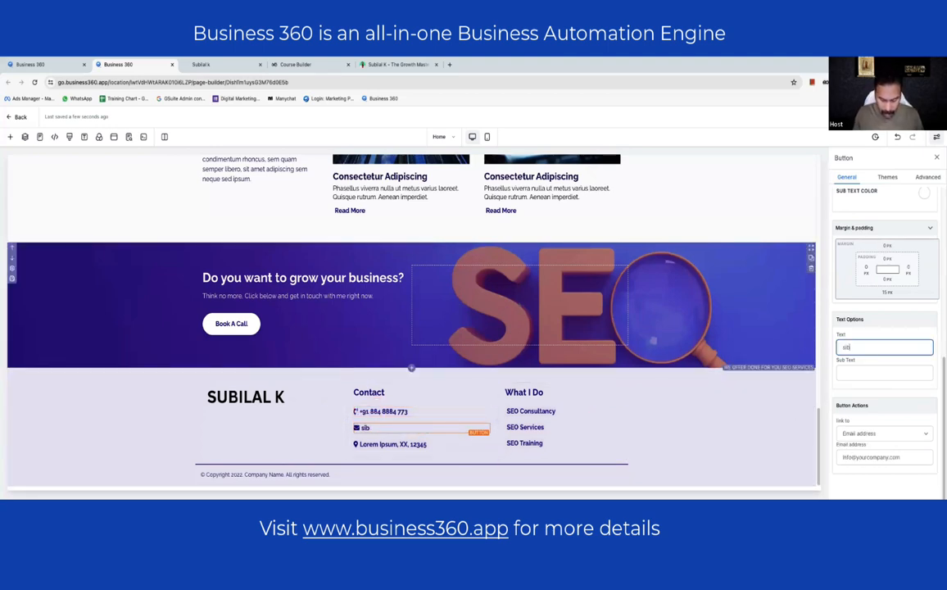
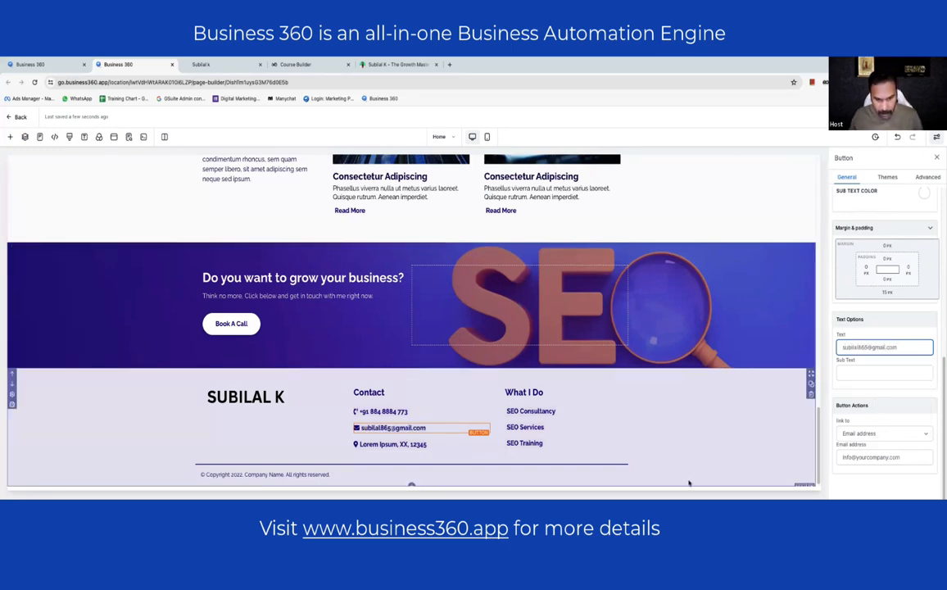
{"action": "left_click", "coordinate": [410, 444]}
{"action": "left_click", "coordinate": [862, 347]}
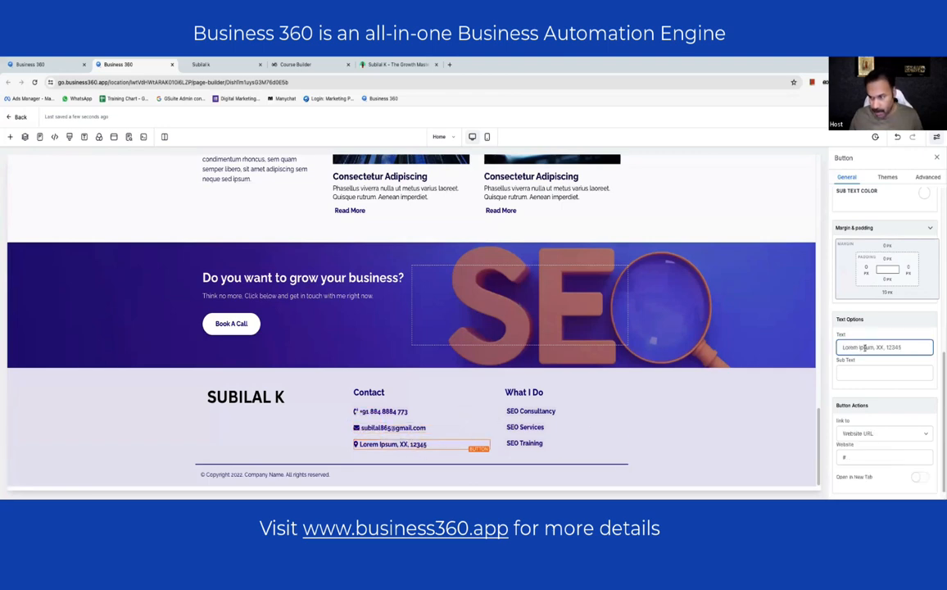
{"action": "key", "text": "super+a"}
{"action": "type", "text": "kakkand"}
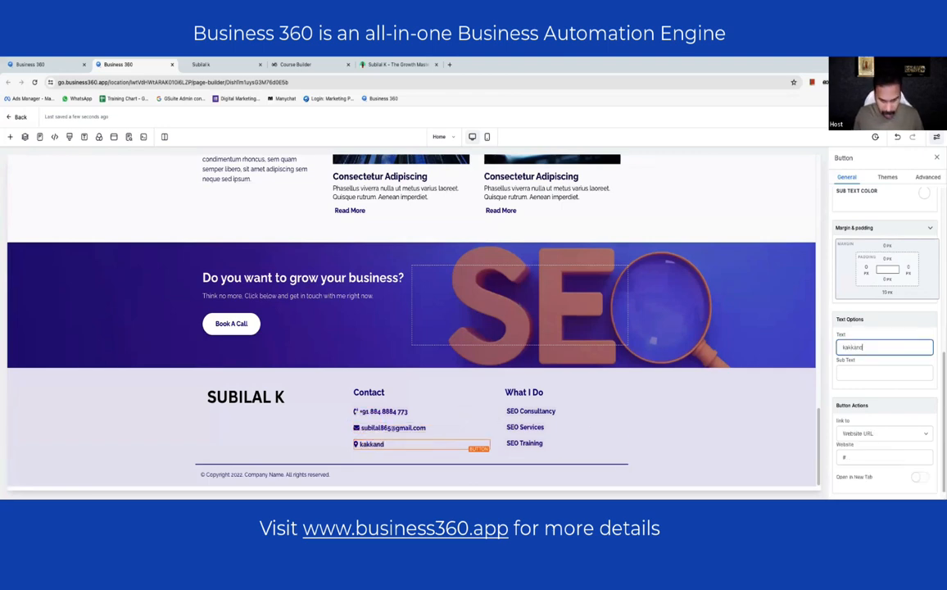
{"action": "type", "text": "a"}
{"action": "key", "text": "super+a"}
{"action": "type", "text": "kakk"}
{"action": "key", "text": "super+a"}
{"action": "type", "text": "Kakkanad, India"}
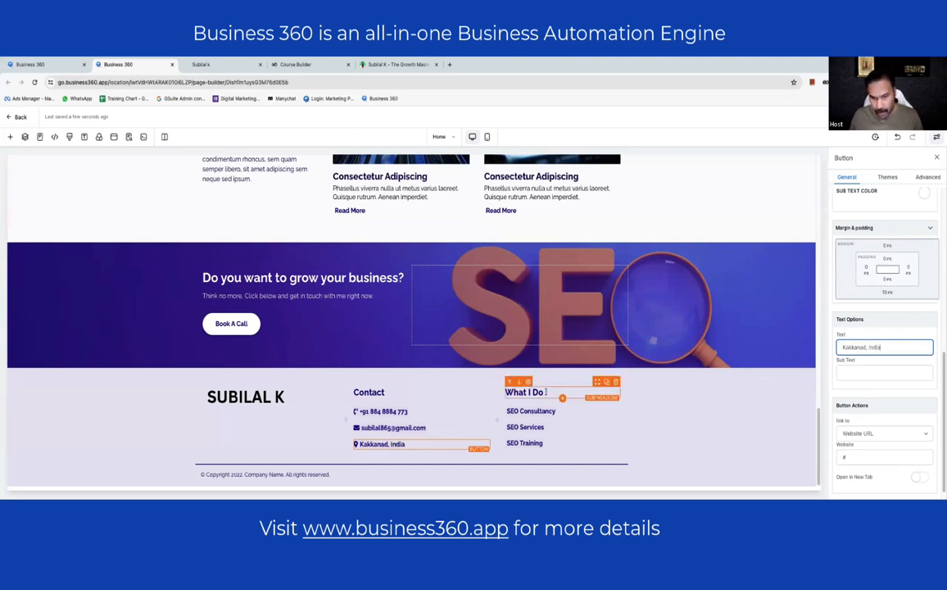
- Retype the three SEO footer links as Business Consulting, Digital Marketing and Business Training
{"action": "left_click", "coordinate": [543, 393]}
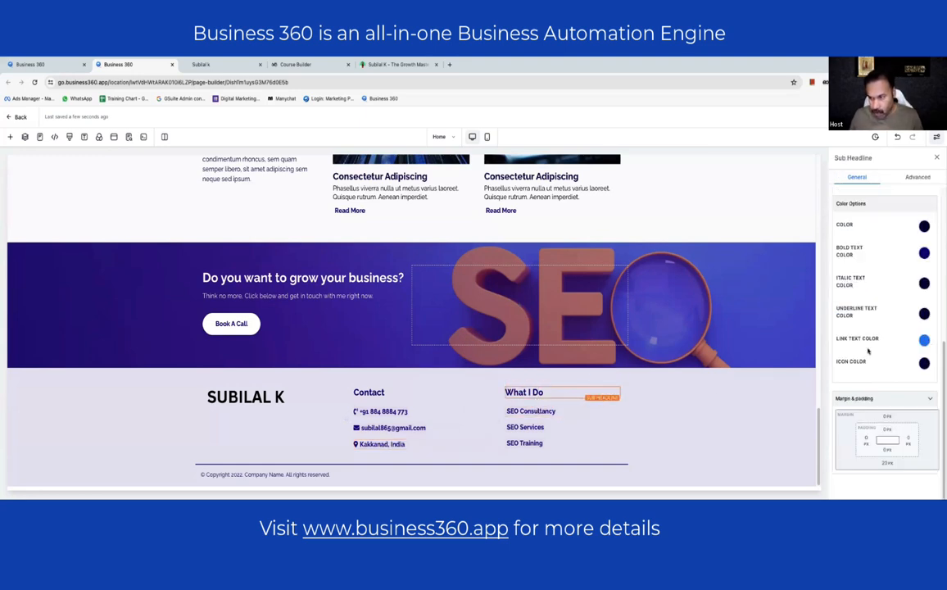
{"action": "left_click", "coordinate": [530, 411]}
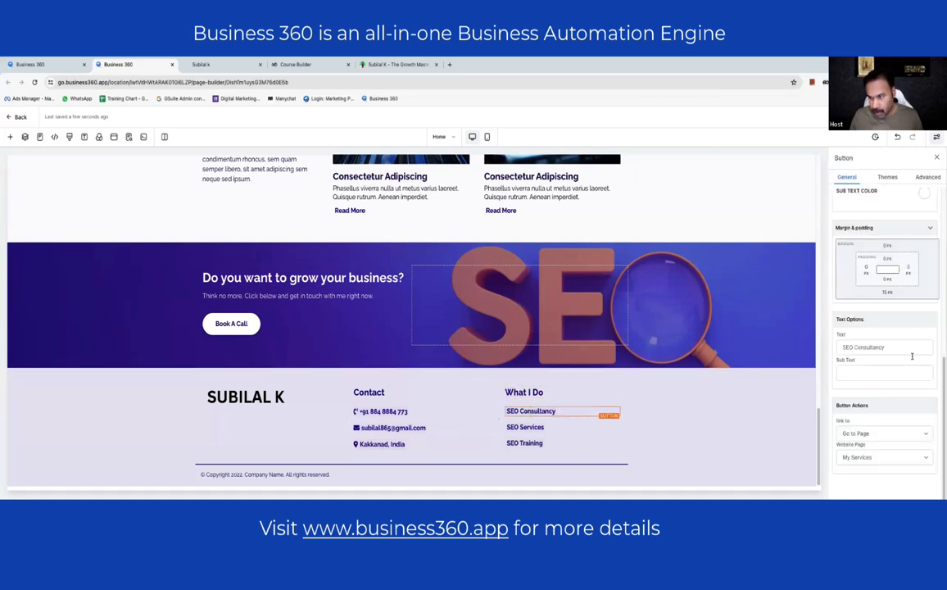
{"action": "triple_click", "coordinate": [909, 347]}
{"action": "type", "text": "Busine"}
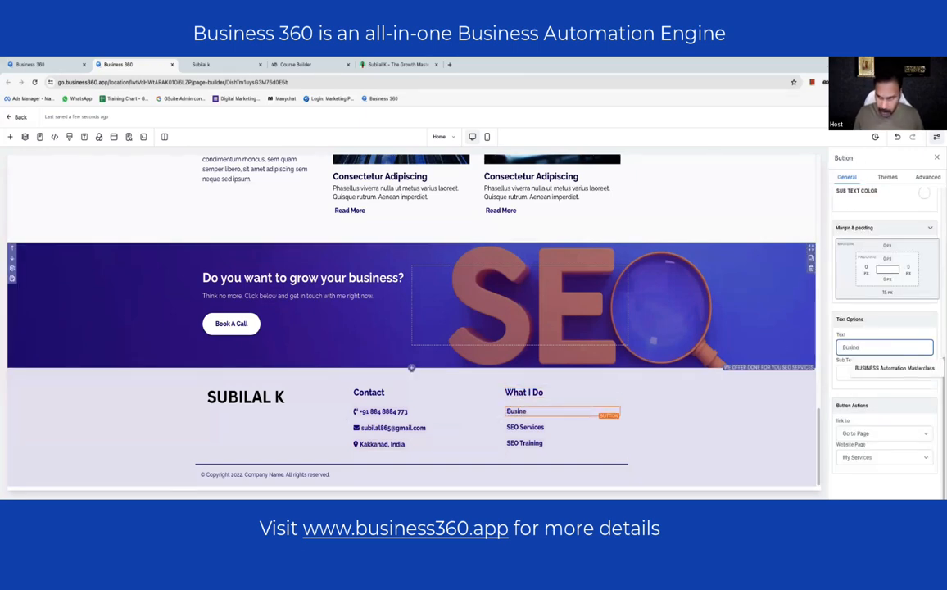
{"action": "type", "text": "ss Consultin"}
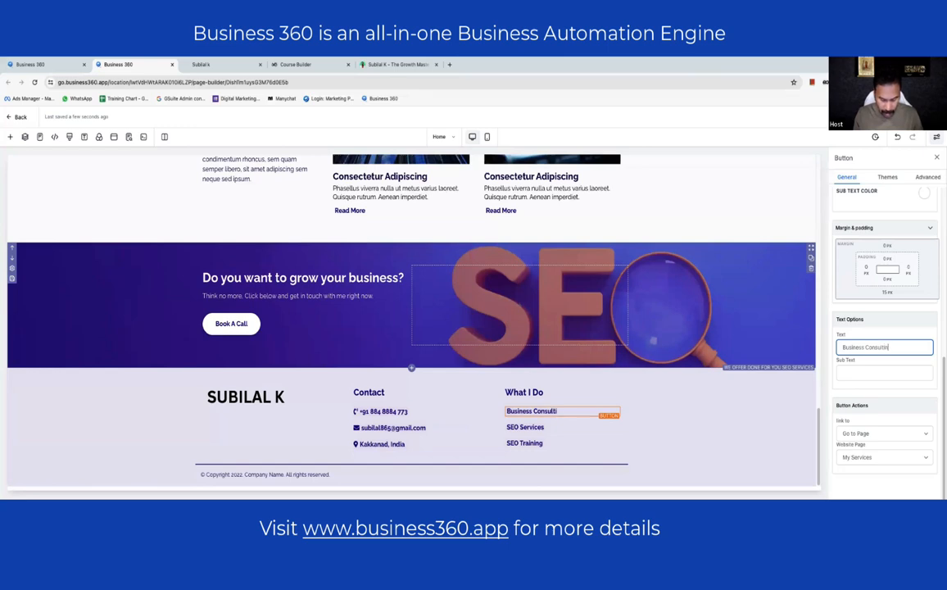
{"action": "type", "text": "g"}
{"action": "left_click", "coordinate": [536, 427]}
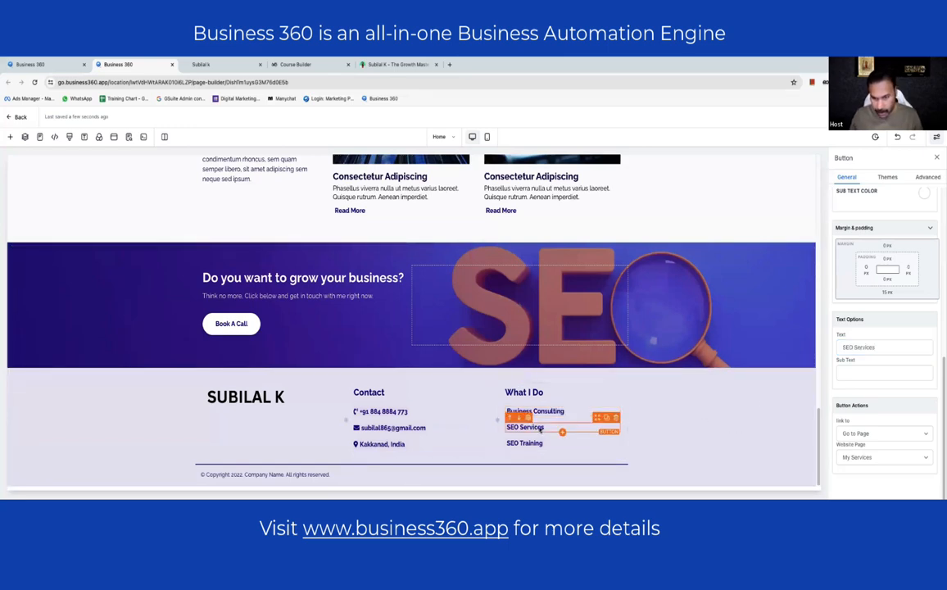
{"action": "triple_click", "coordinate": [870, 347]}
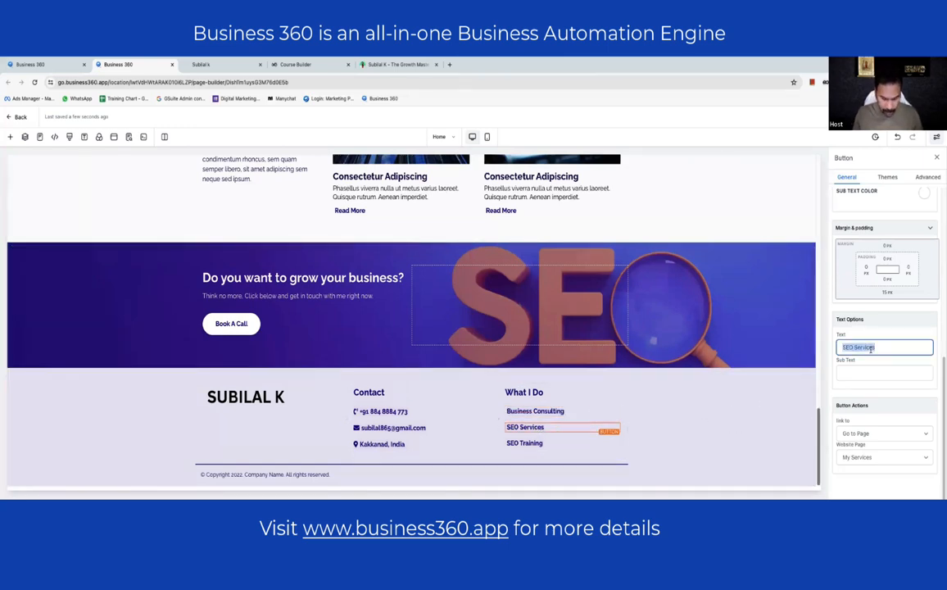
{"action": "type", "text": "Digital Ma"}
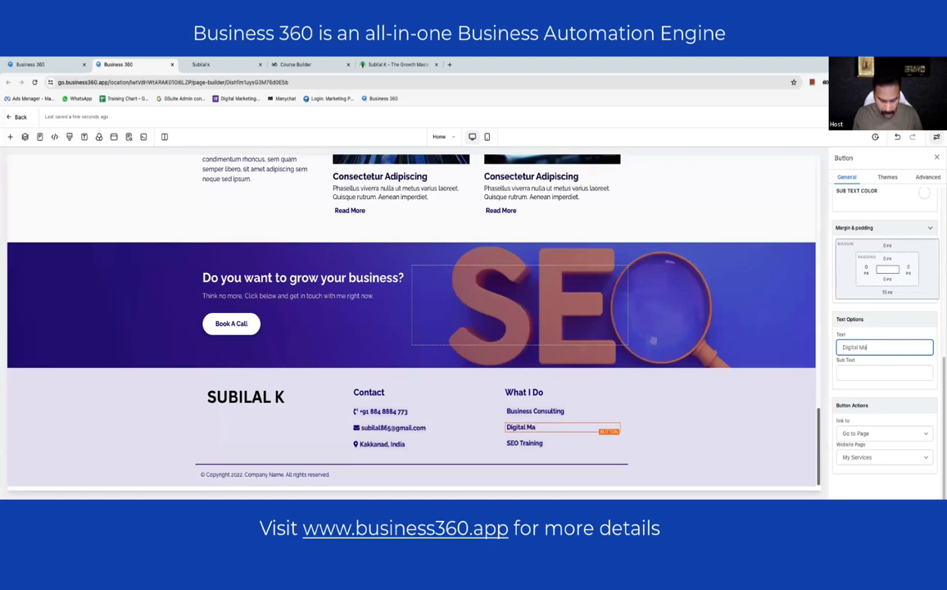
{"action": "type", "text": "rketing"}
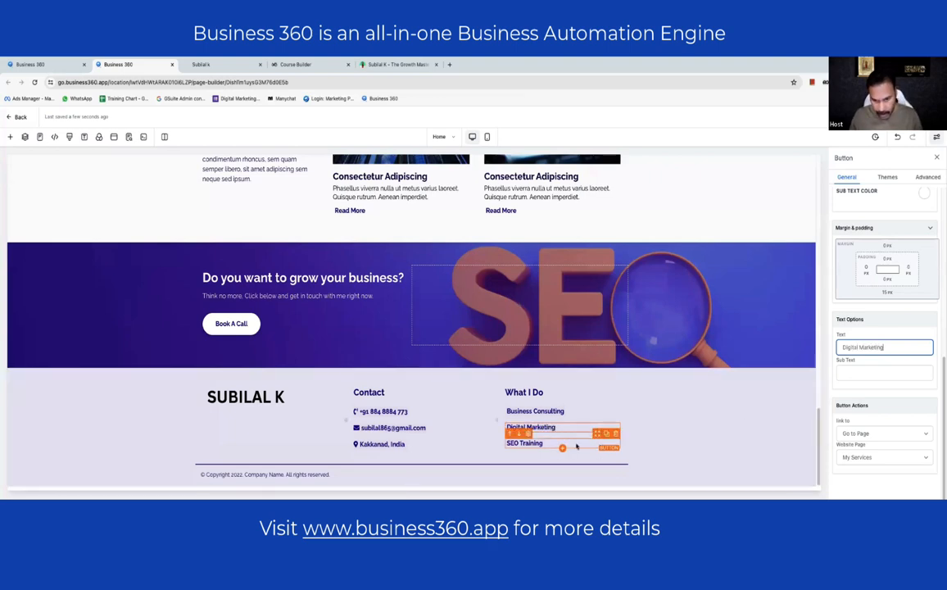
{"action": "left_click", "coordinate": [573, 443]}
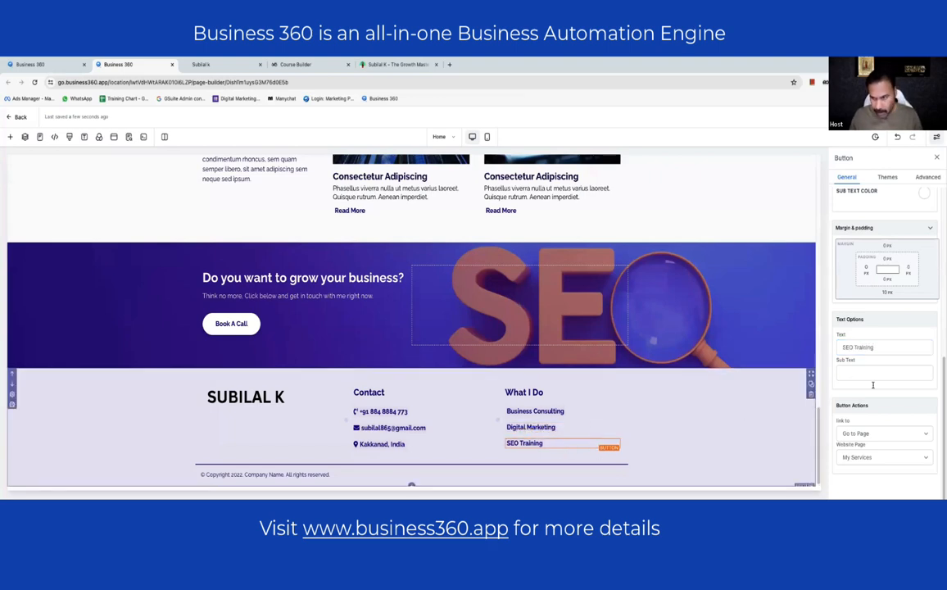
{"action": "double_click", "coordinate": [849, 348]}
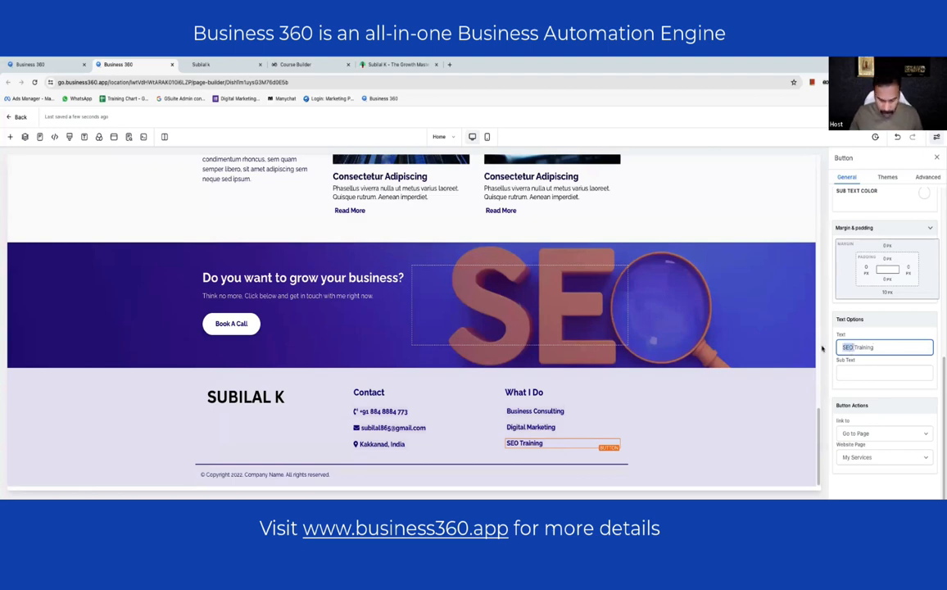
{"action": "type", "text": "Business"}
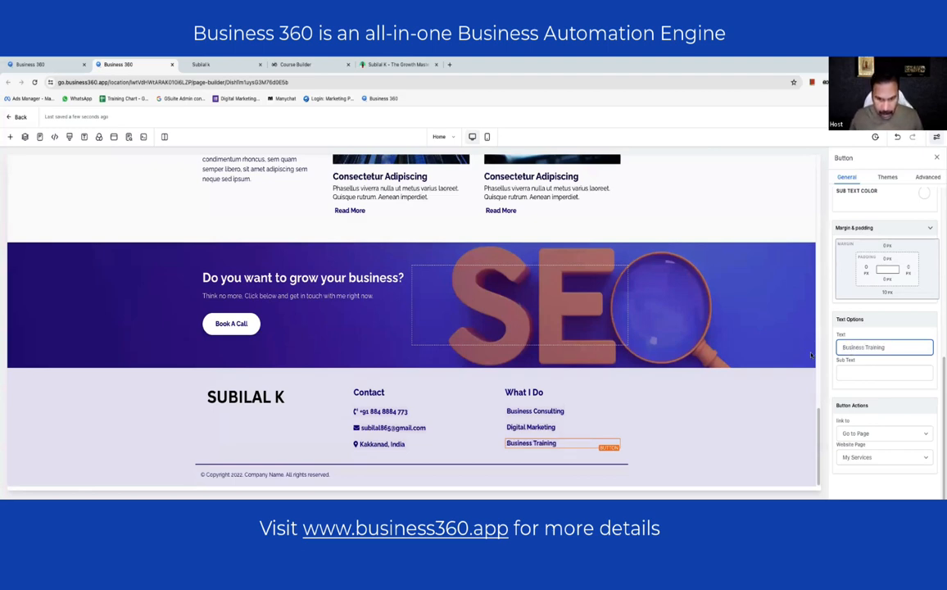
{"action": "left_click", "coordinate": [344, 474]}
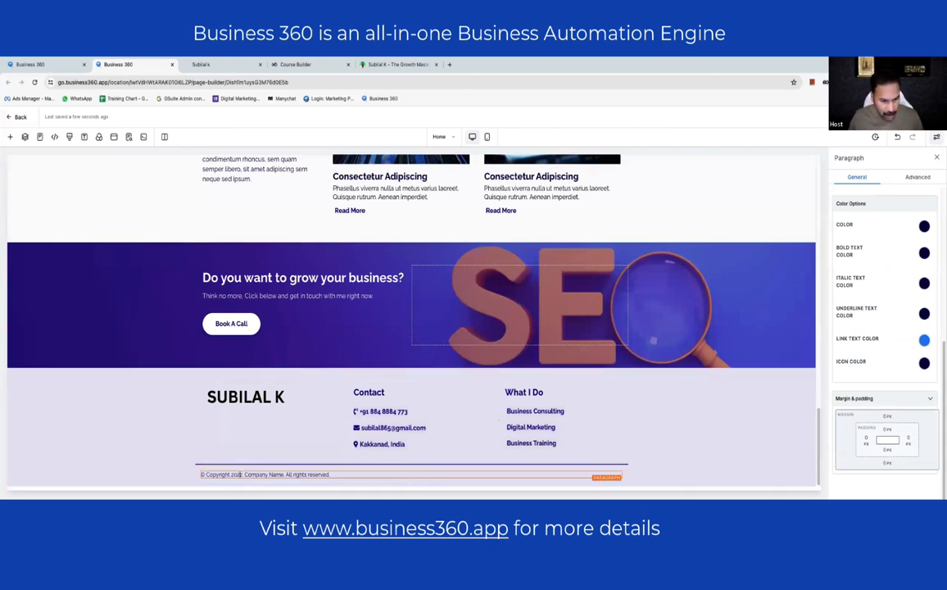
- Replace 'Company Name' in the footer copyright line with the owner's name
{"action": "mouse_move", "coordinate": [346, 487]}
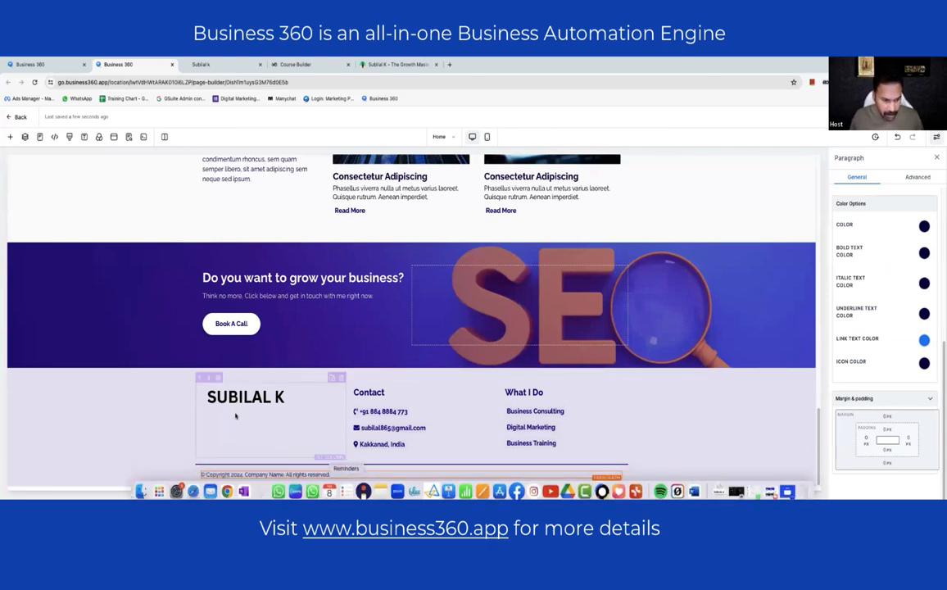
{"action": "left_click_drag", "start_coordinate": [245, 475], "coordinate": [282, 476]}
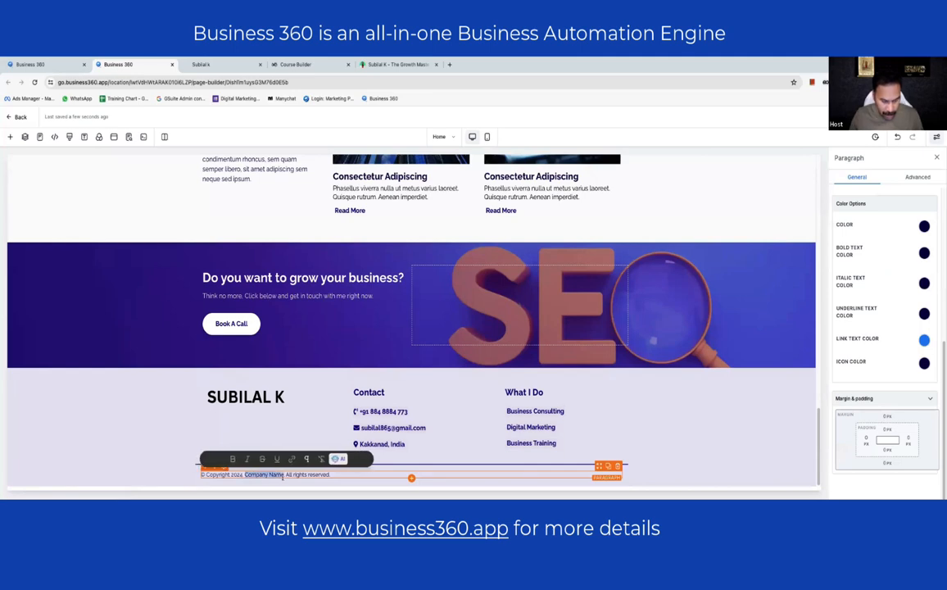
{"action": "type", "text": "Subilal"}
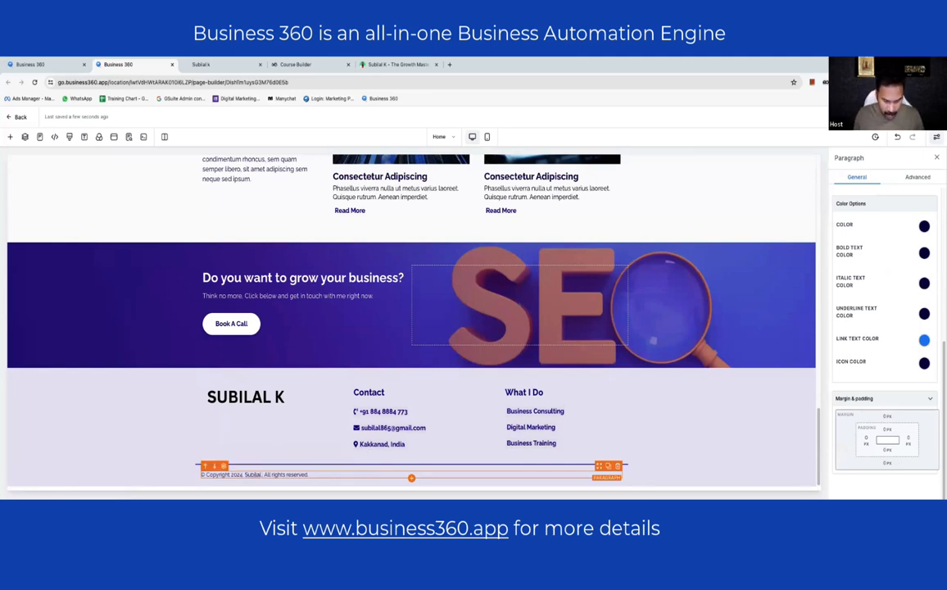
{"action": "type", "text": " K"}
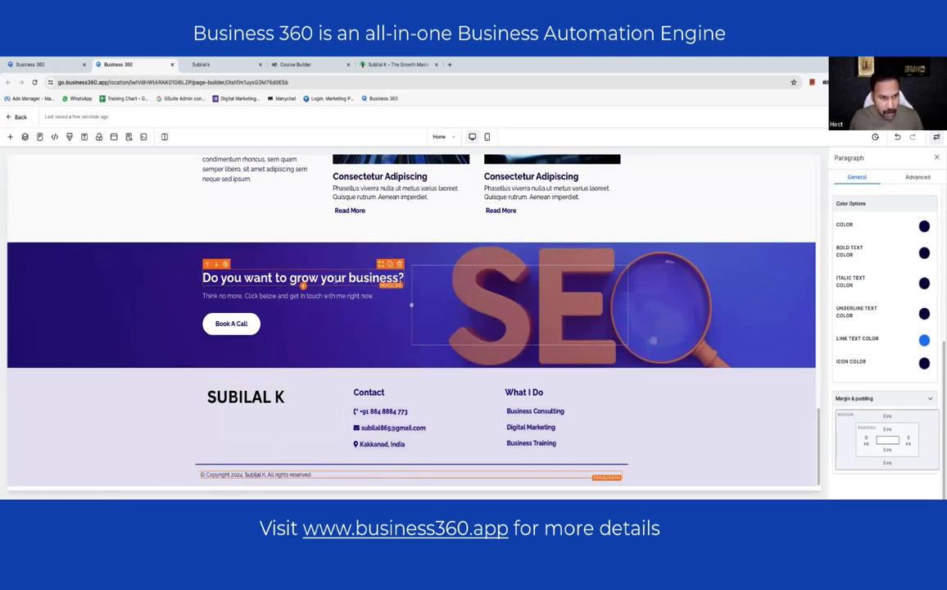
{"action": "scroll", "coordinate": [284, 321], "scroll_direction": "up", "scroll_amount": 2}
- Replace the Latest Blogs intro with 'Are you someone who loves reading about technology and business growth?'
{"action": "scroll", "coordinate": [283, 322], "scroll_direction": "up", "scroll_amount": 1}
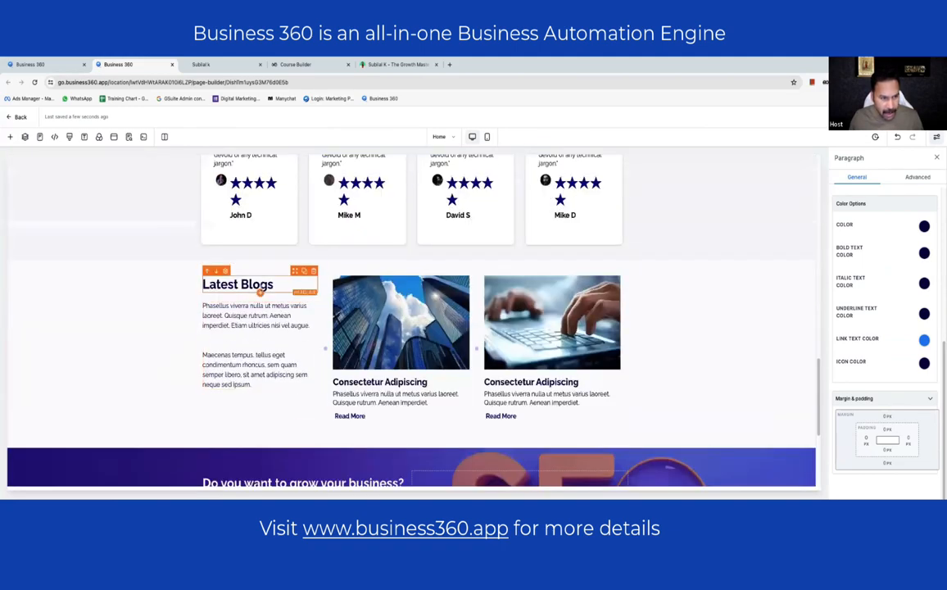
{"action": "triple_click", "coordinate": [215, 341]}
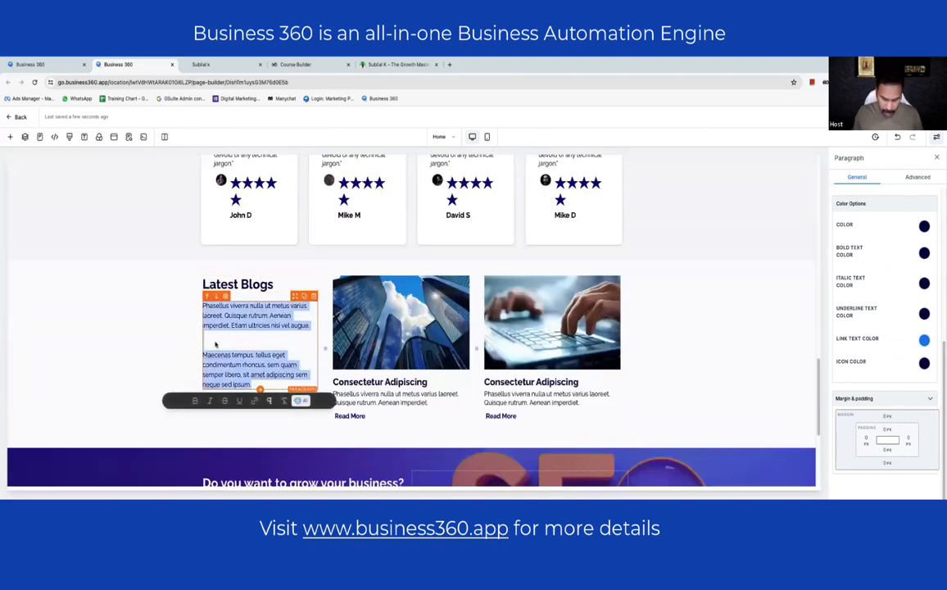
{"action": "type", "text": "Are you "}
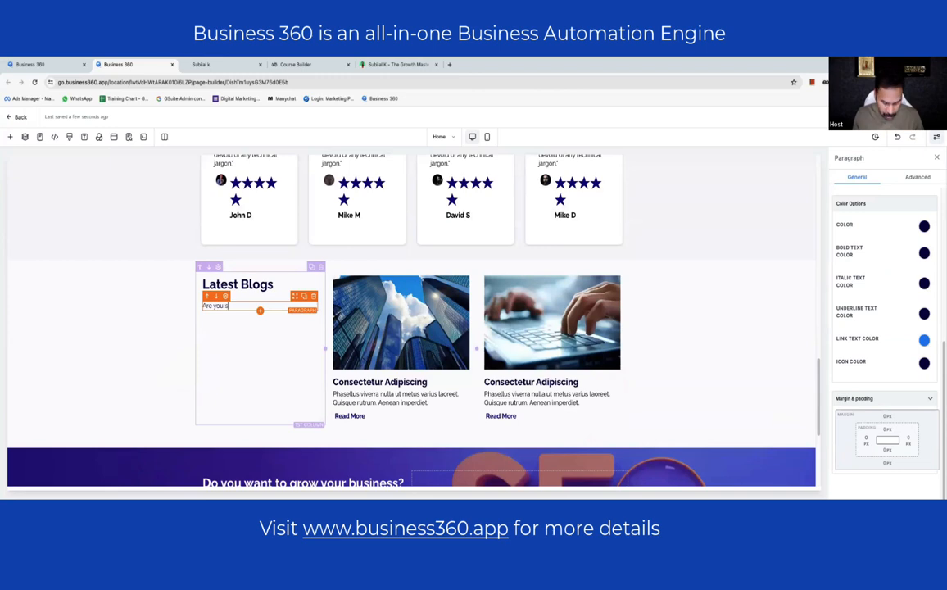
{"action": "type", "text": "someone"}
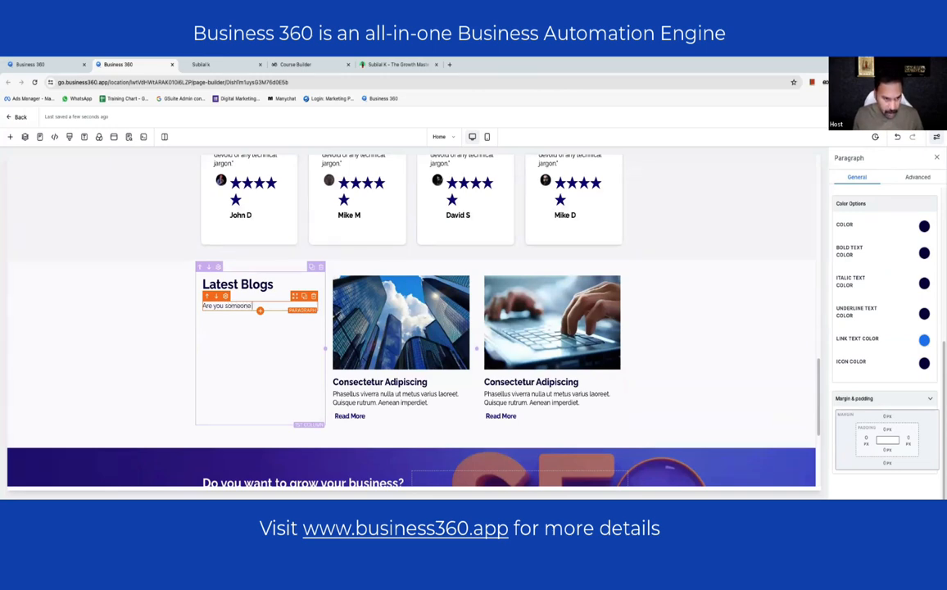
{"action": "type", "text": " who loves re"}
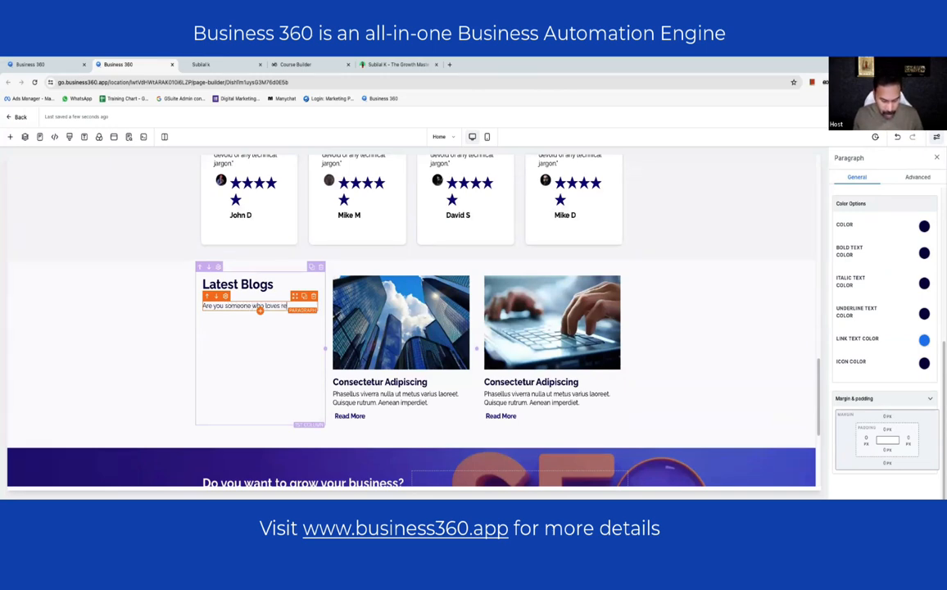
{"action": "type", "text": "ading about tec"}
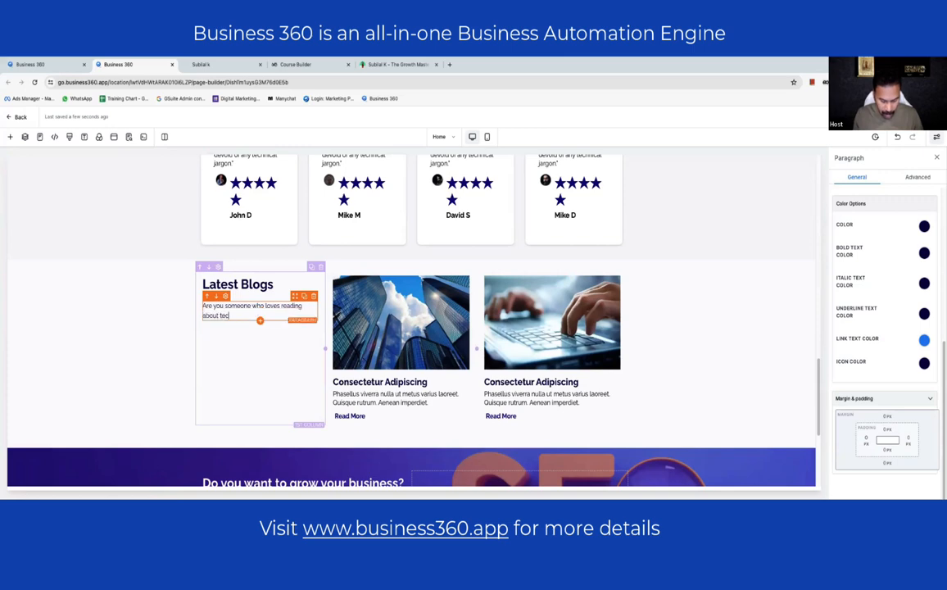
{"action": "type", "text": "hnology and bus"}
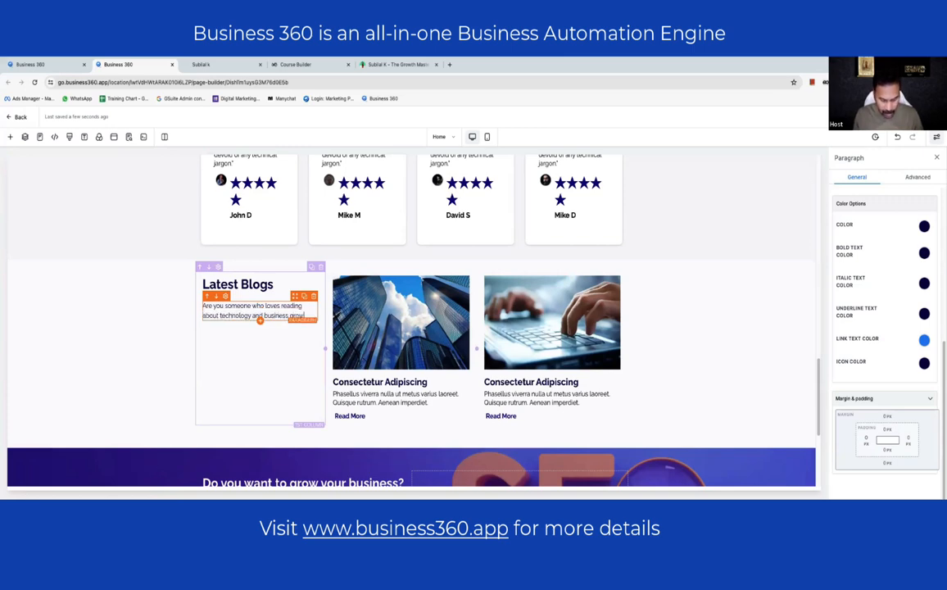
{"action": "type", "text": "iness growth?"}
{"action": "key", "text": "Return"}
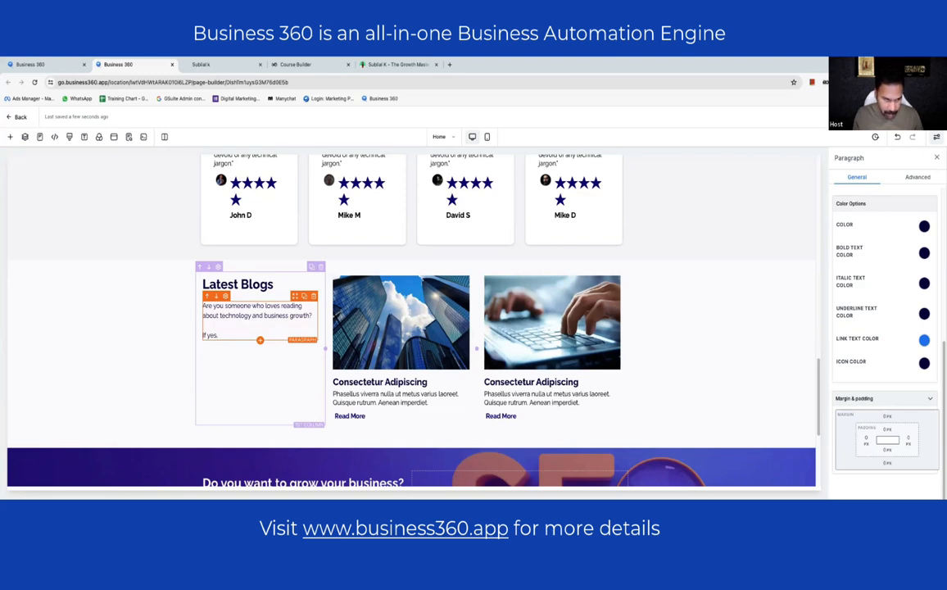
- Add a second paragraph on strategies you can implement to grow your business, ending 'Read on...'
{"action": "type", "text": "If yes, here is the place to find the latest"}
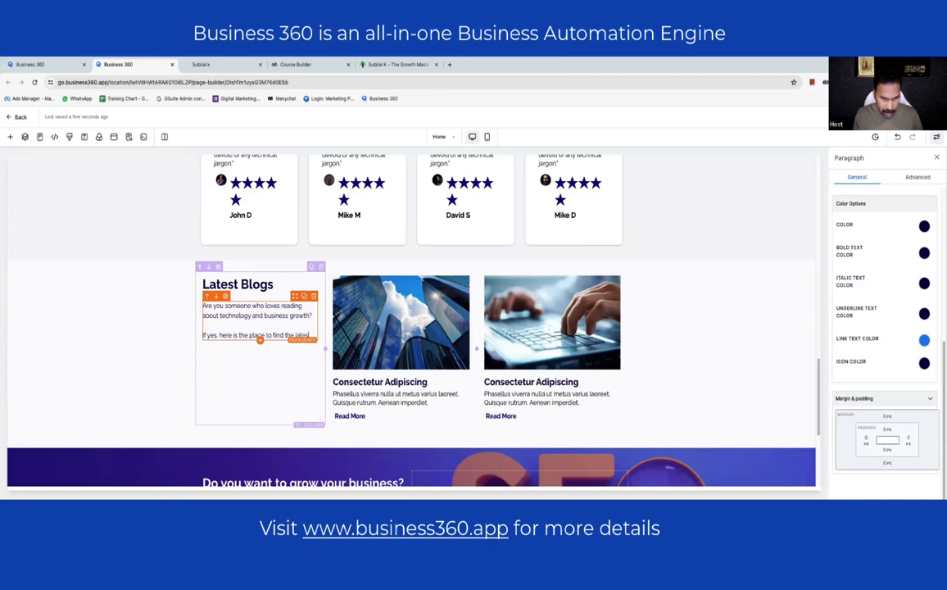
{"action": "type", "text": "chnolo"}
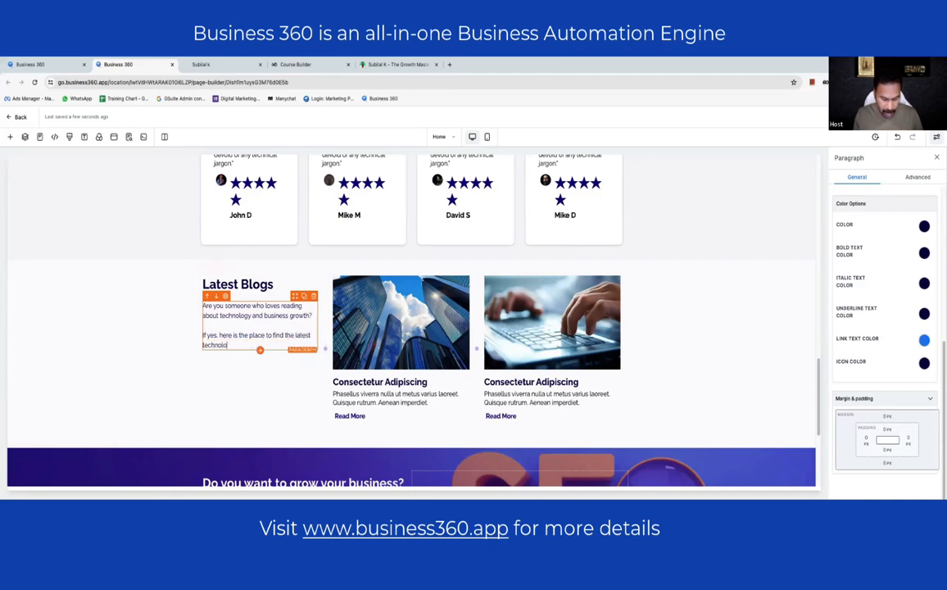
{"action": "type", "text": "gy and in"}
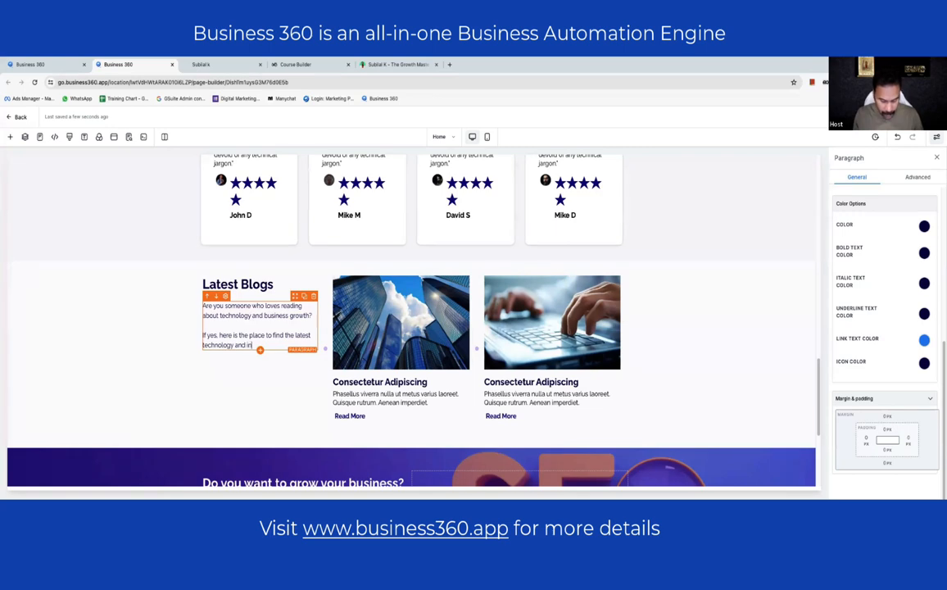
{"action": "type", "text": "ting"}
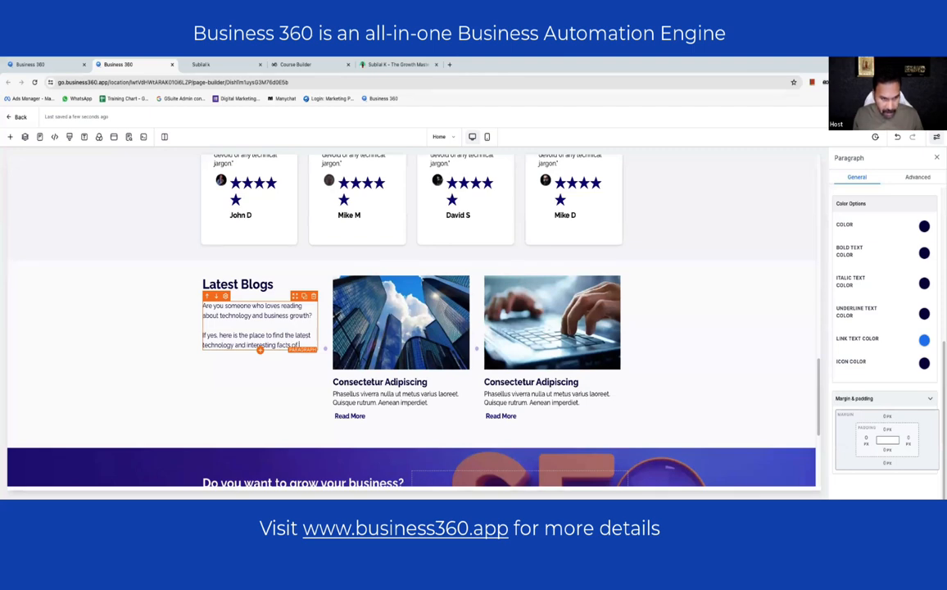
{"action": "type", "text": "facts of business "}
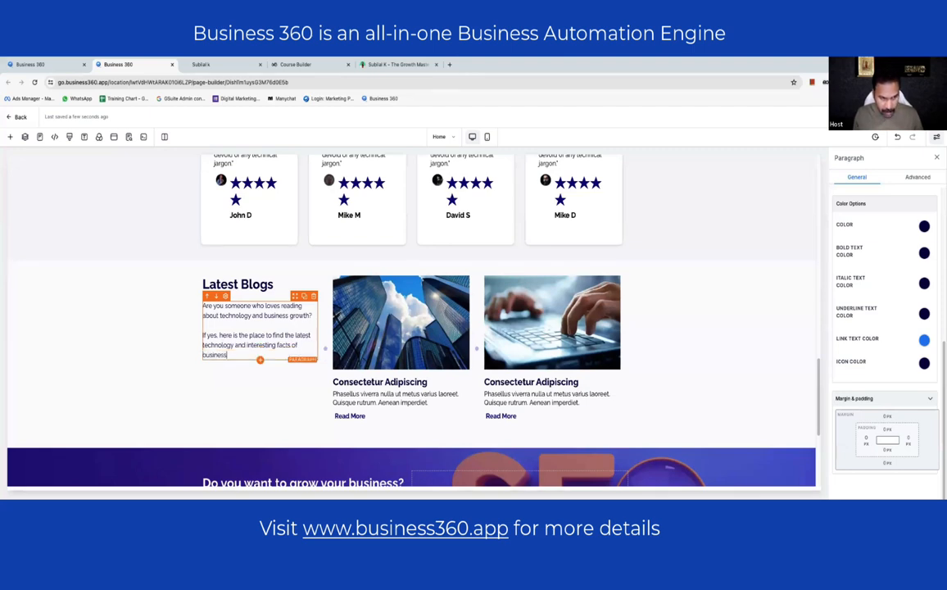
{"action": "type", "text": "process ee"}
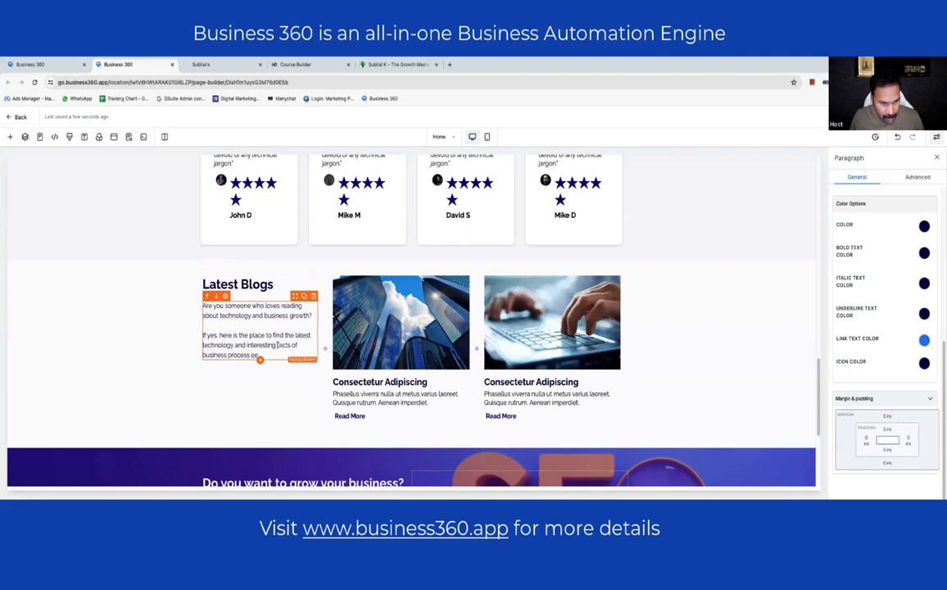
{"action": "left_click_drag", "start_coordinate": [277, 344], "coordinate": [259, 355]}
{"action": "type", "text": "stre"}
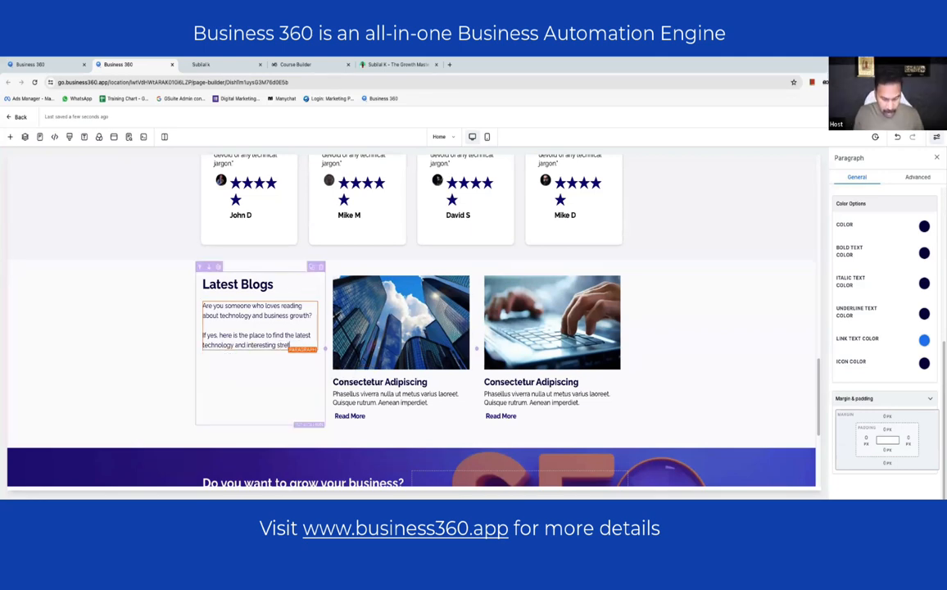
{"action": "key", "text": "BackSpace"}
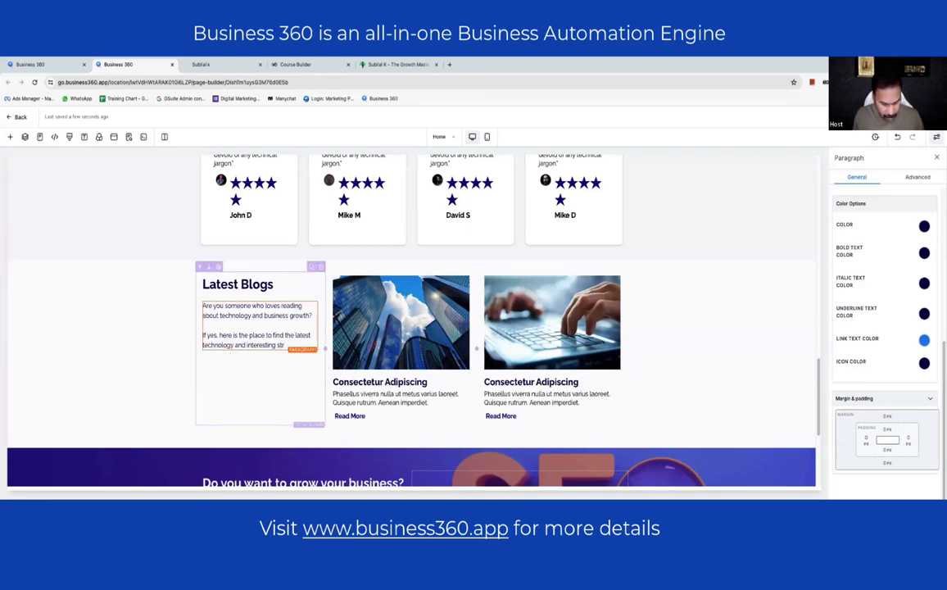
{"action": "type", "text": "ategies you can"}
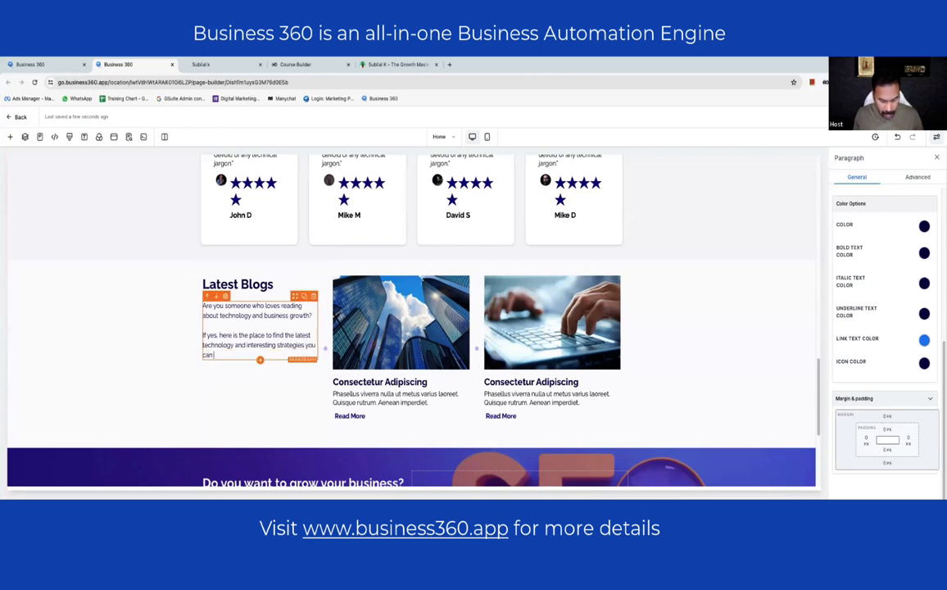
{"action": "type", "text": " implement to grow your business"}
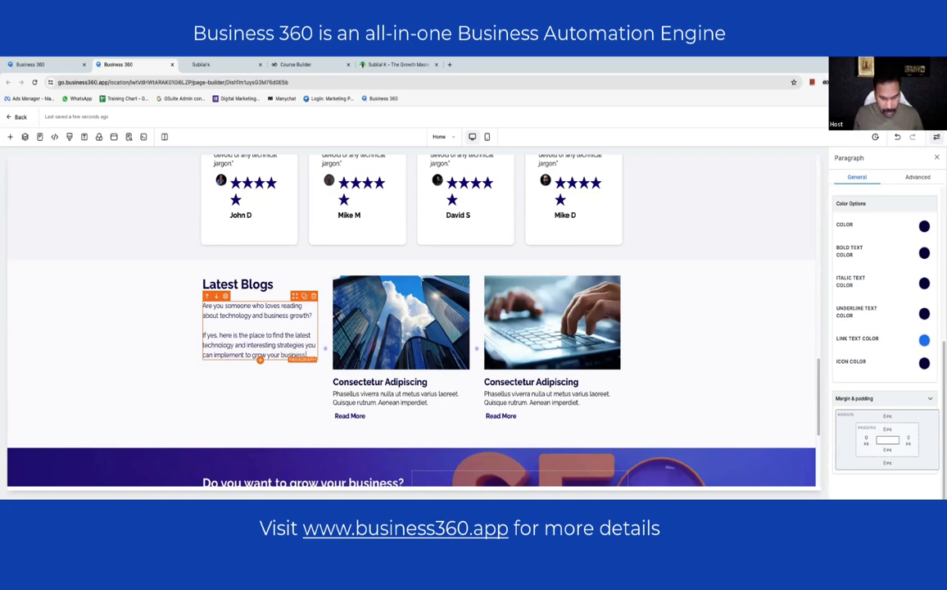
{"action": "type", "text": "."}
{"action": "key", "text": "Return"}
{"action": "key", "text": "Return"}
{"action": "type", "text": "Read"}
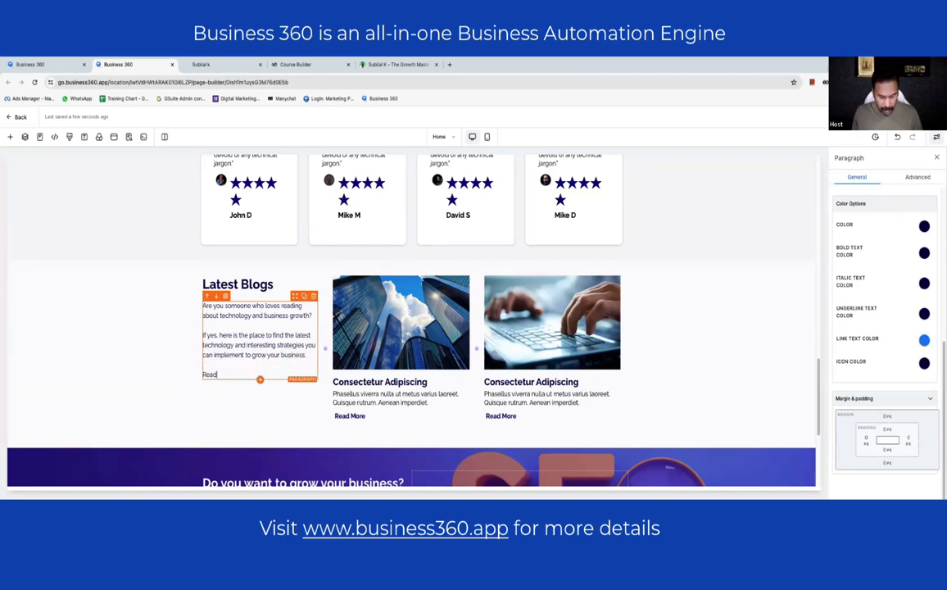
{"action": "type", "text": " on..."}
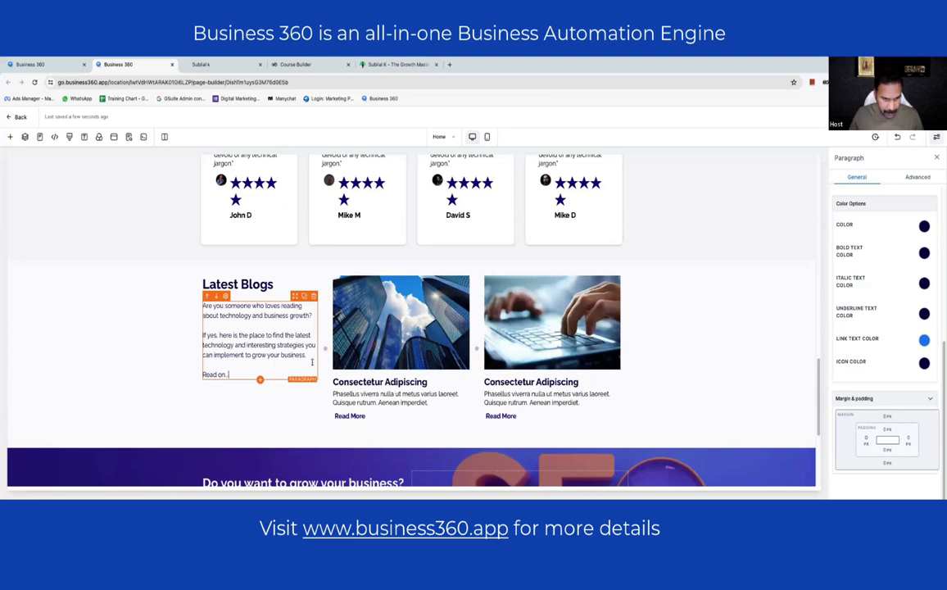
{"action": "left_click", "coordinate": [424, 383]}
- Title the first blog card 'Business Automation Blueprint' with an automate-your-business-and-live-free description
{"action": "triple_click", "coordinate": [423, 382]}
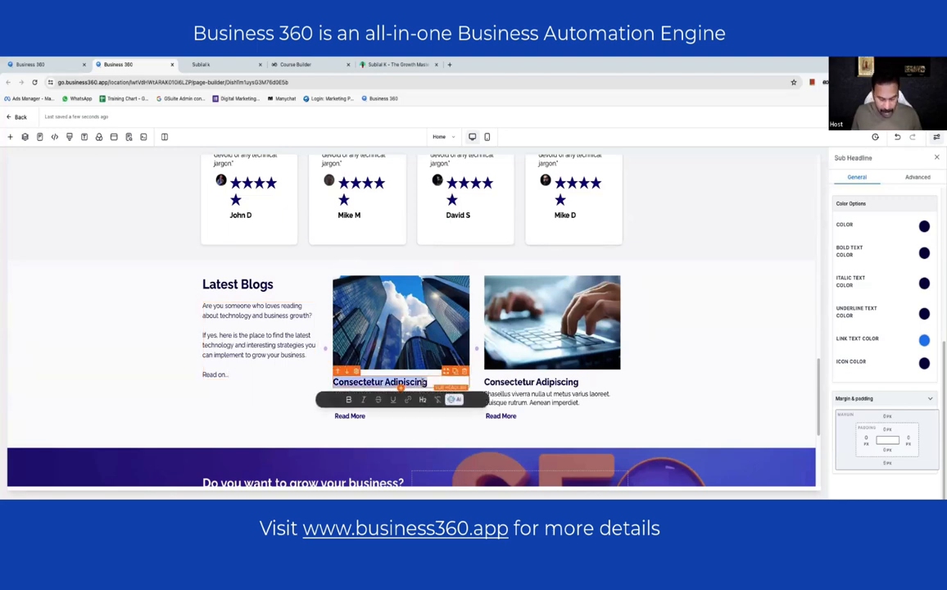
{"action": "type", "text": "Business Auto"}
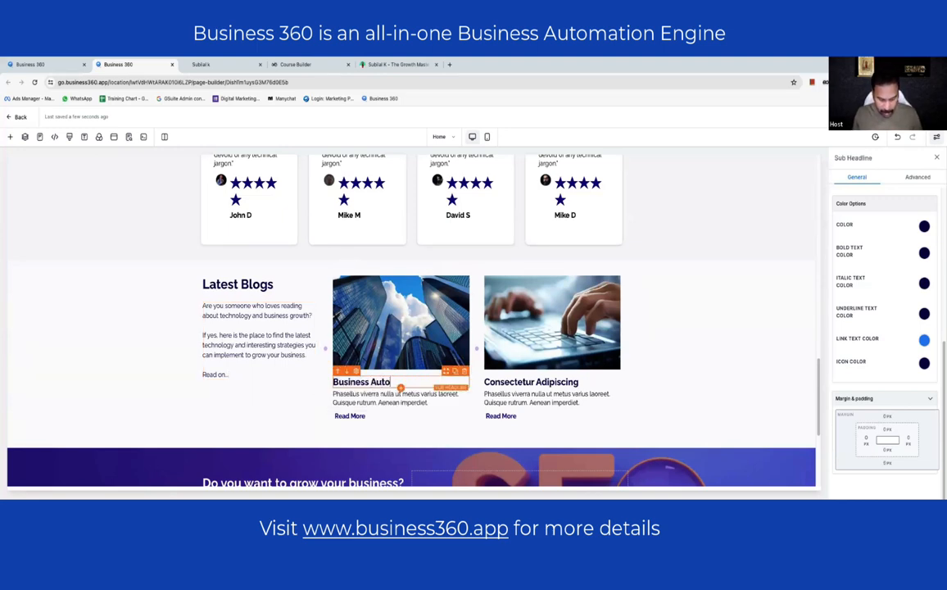
{"action": "type", "text": "mation Blueprin"}
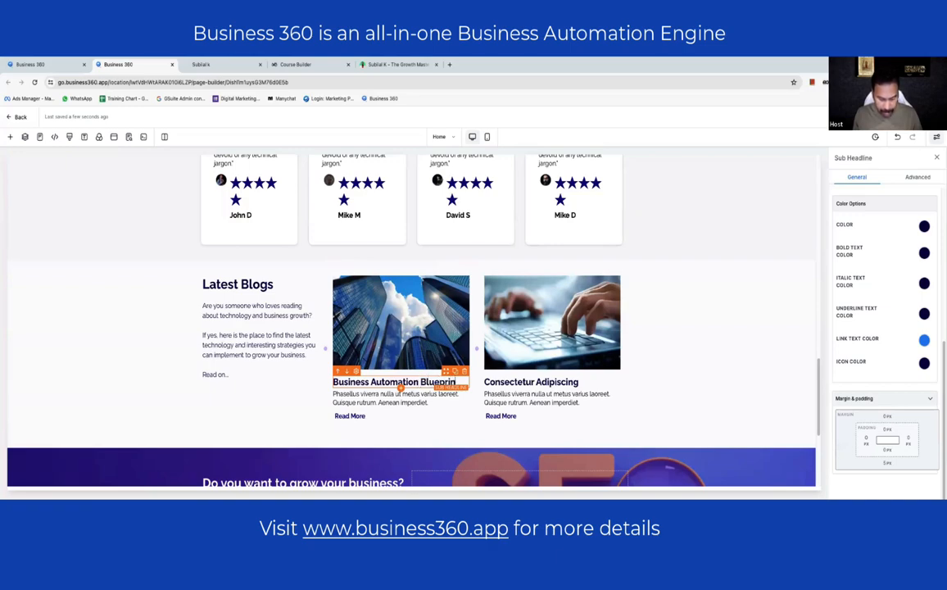
{"action": "type", "text": "t"}
{"action": "left_click", "coordinate": [391, 393]}
{"action": "key", "text": "super+a"}
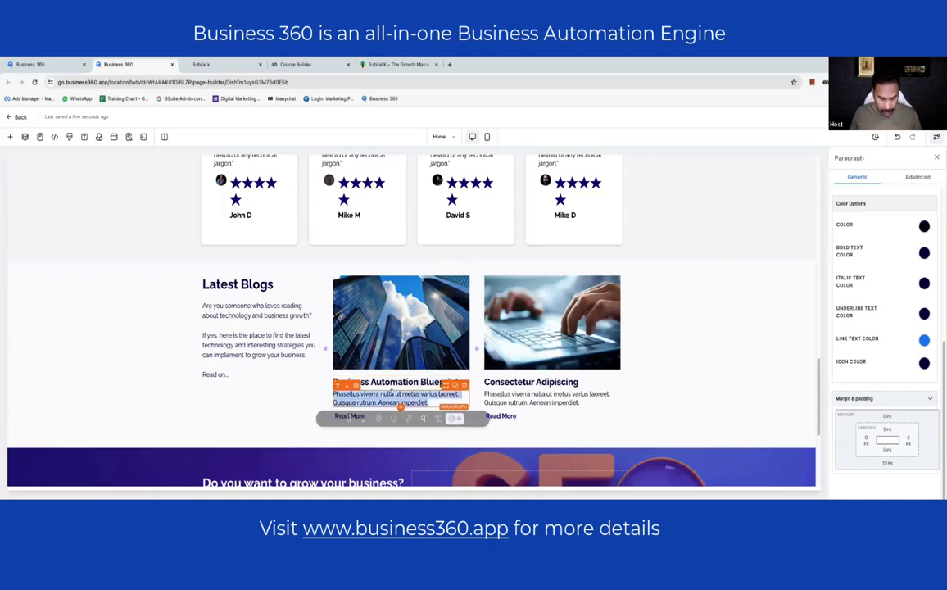
{"action": "type", "text": "You ca"}
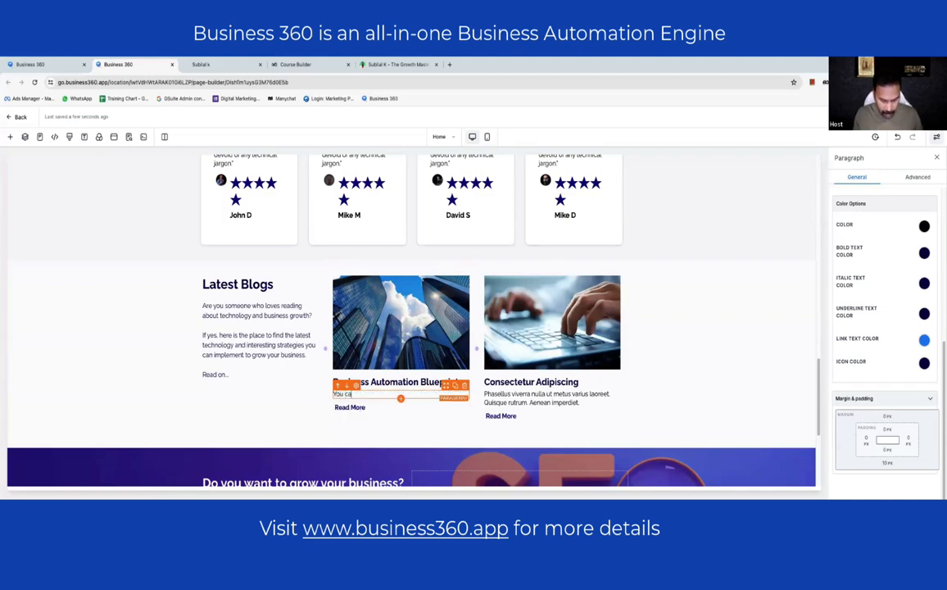
{"action": "type", "text": "n automate you"}
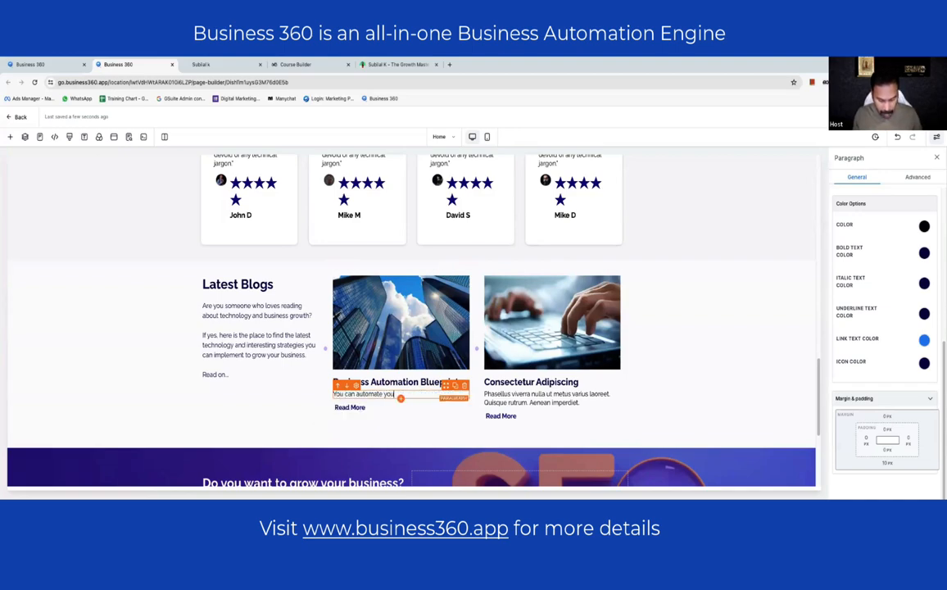
{"action": "type", "text": "r business and "}
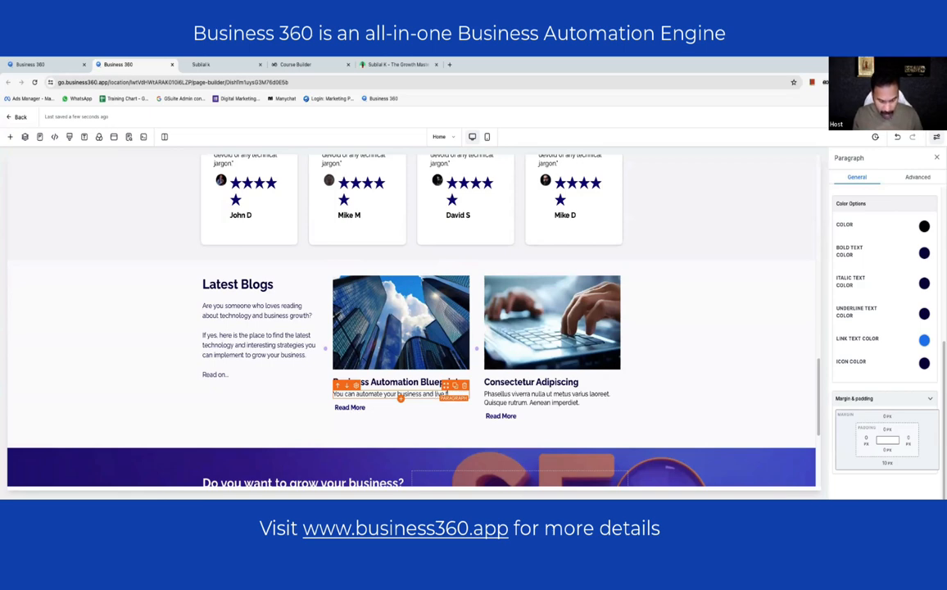
{"action": "type", "text": "live free. Don"}
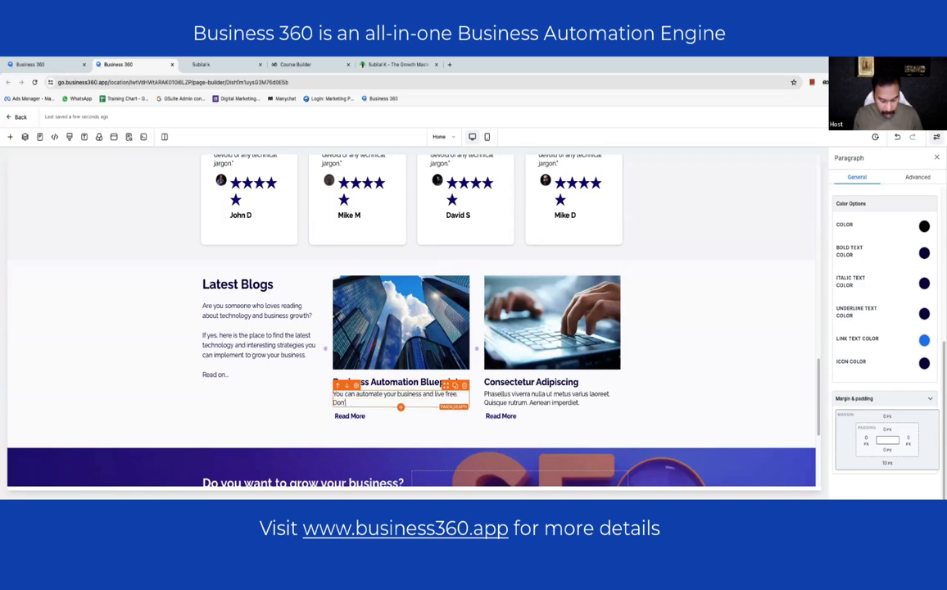
{"action": "type", "text": "'t trust me."}
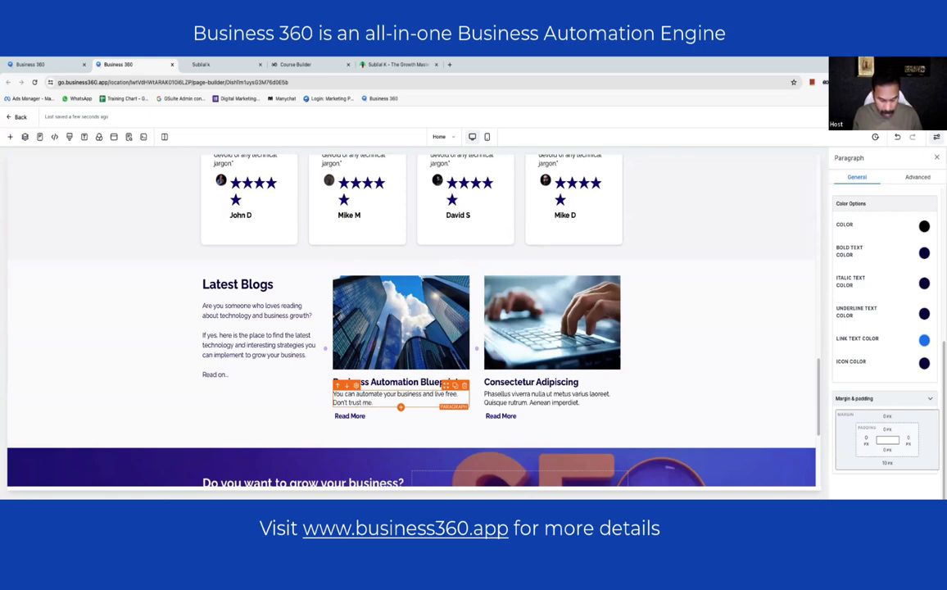
{"action": "type", "text": " ma"}
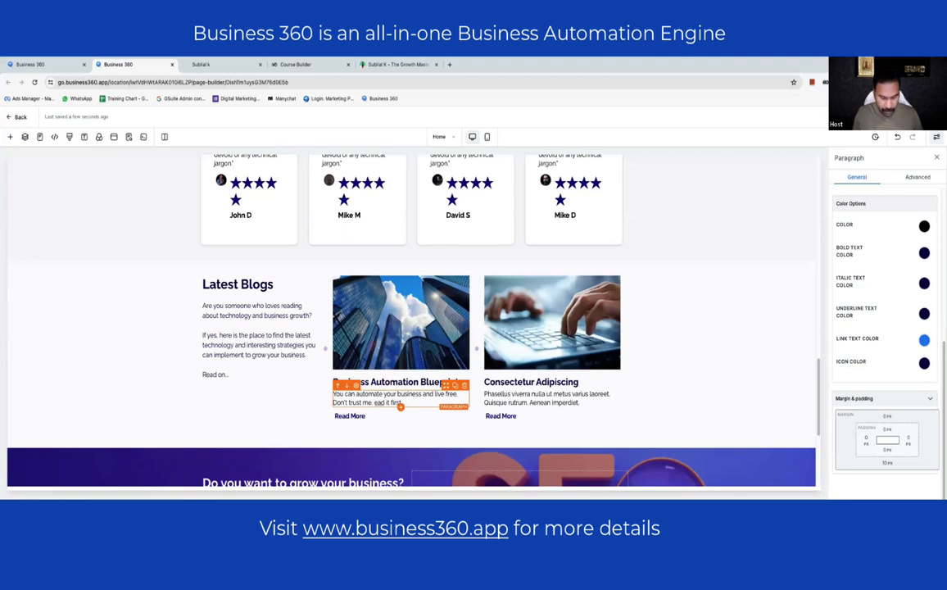
{"action": "left_click", "coordinate": [548, 379]}
- Retitle the second blog card 'Digital Hacks to 10x Growth'
{"action": "triple_click", "coordinate": [548, 379]}
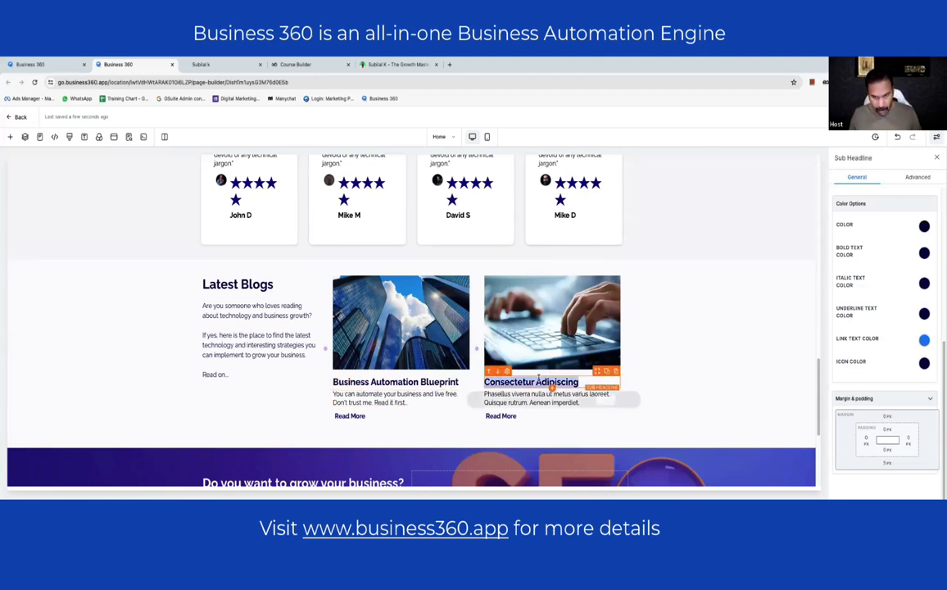
{"action": "type", "text": "Digital "}
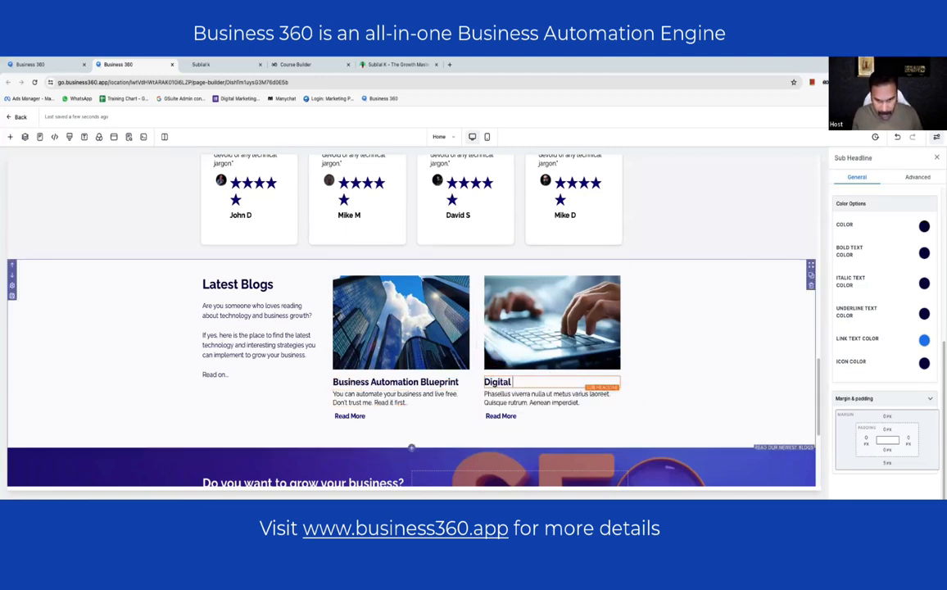
{"action": "type", "text": "hacks to "}
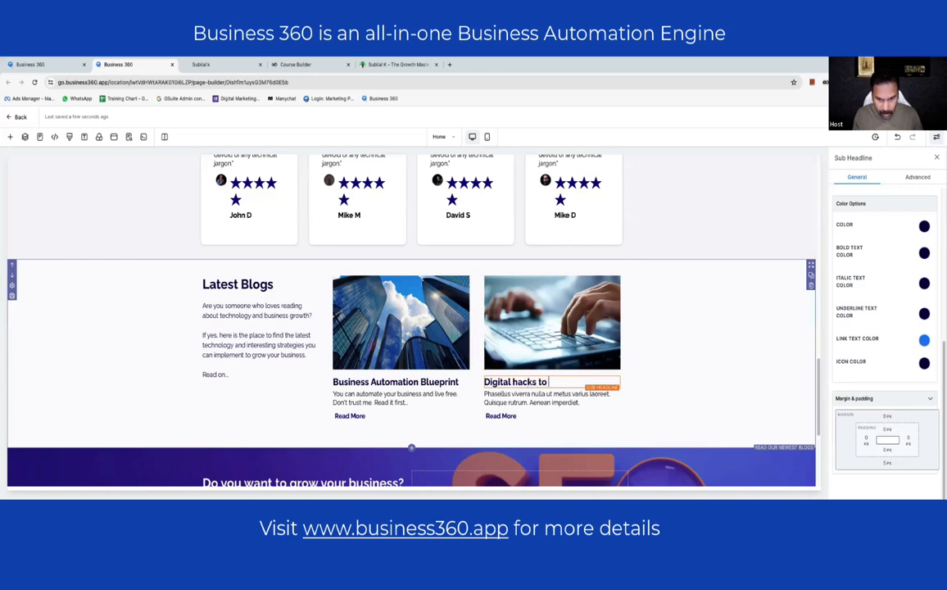
{"action": "type", "text": "10"}
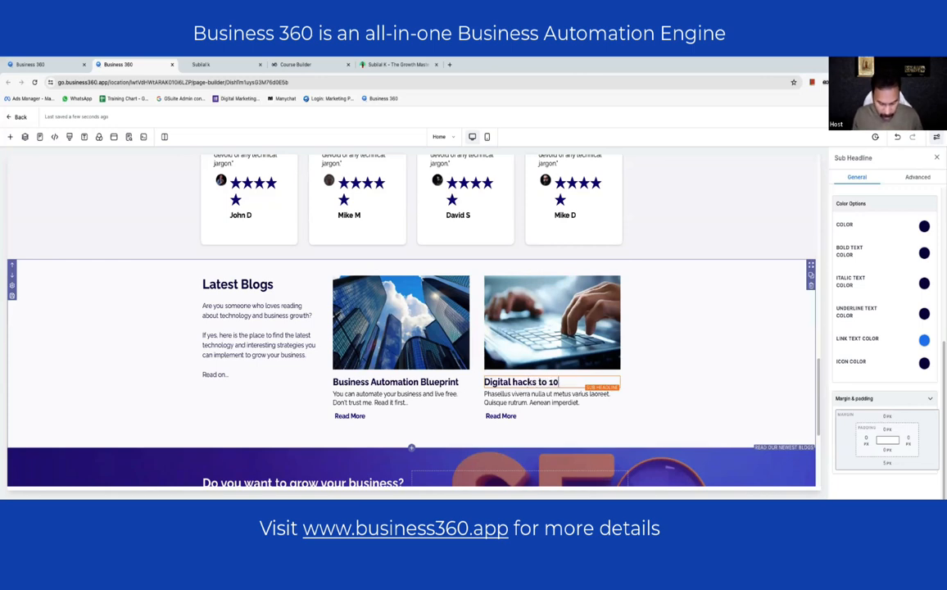
{"action": "type", "text": "x Growth"}
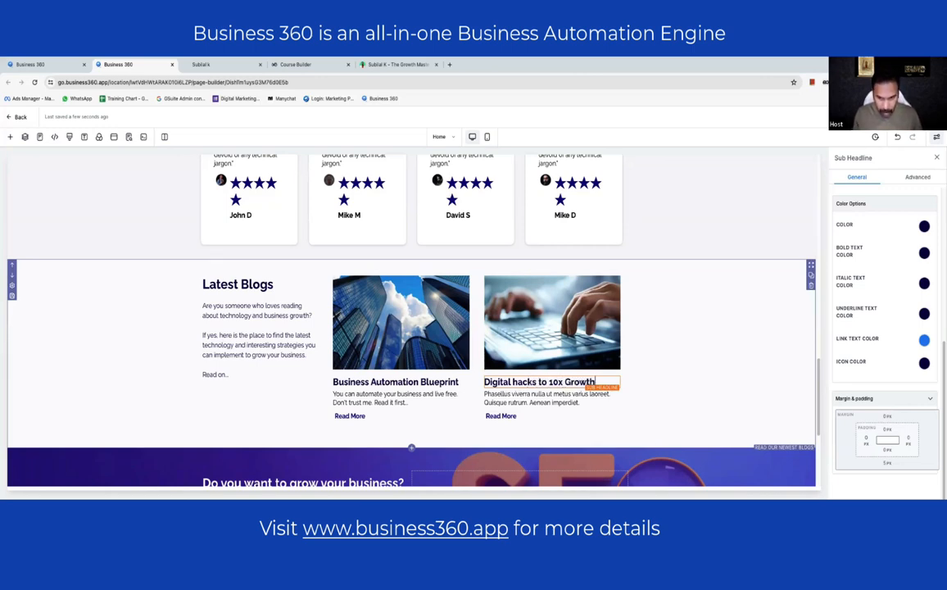
{"action": "left_click", "coordinate": [513, 381]}
{"action": "key", "text": "BackSpace"}
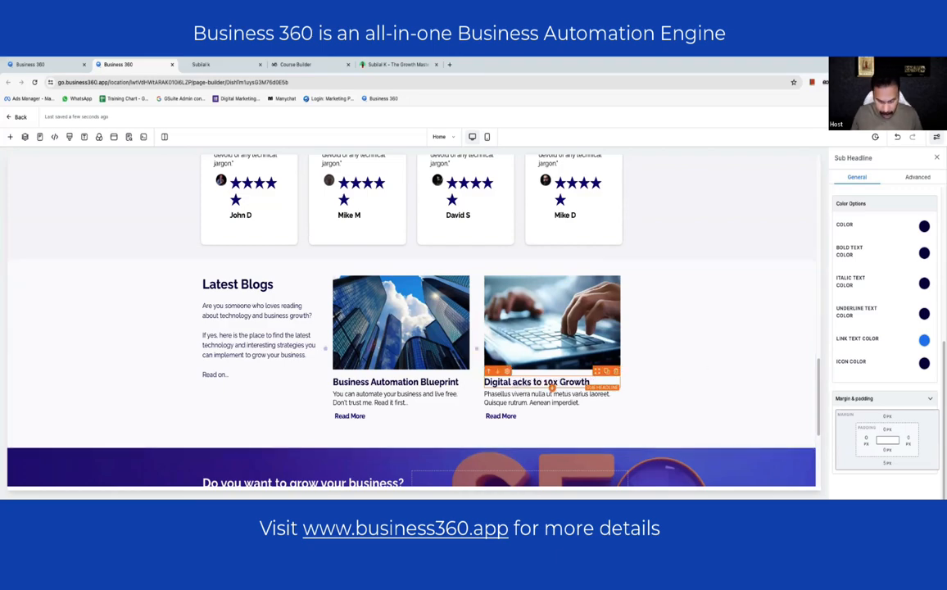
{"action": "type", "text": "H"}
- Replace its placeholder blurb with 'Growth is your birth right. Isn't it? Here are some hacks…' teaser
{"action": "left_click", "coordinate": [531, 402]}
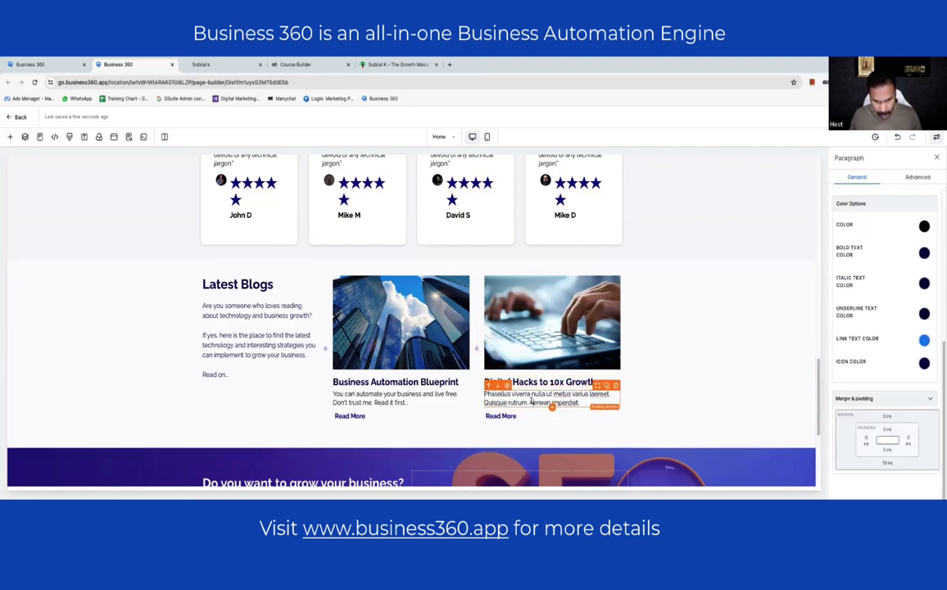
{"action": "triple_click", "coordinate": [530, 402]}
{"action": "type", "text": "grow"}
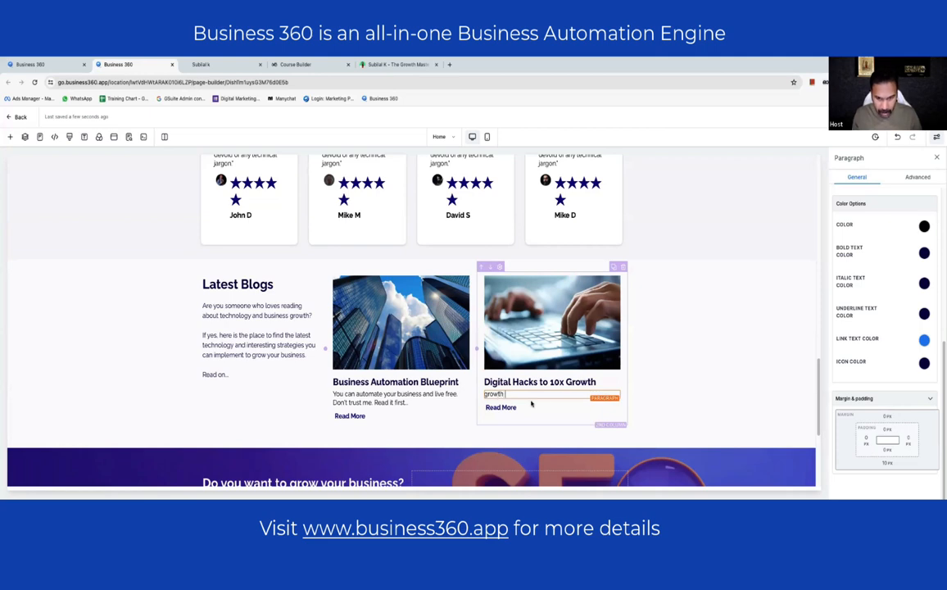
{"action": "type", "text": "th"}
{"action": "triple_click", "coordinate": [531, 402]}
{"action": "type", "text": "Growt"}
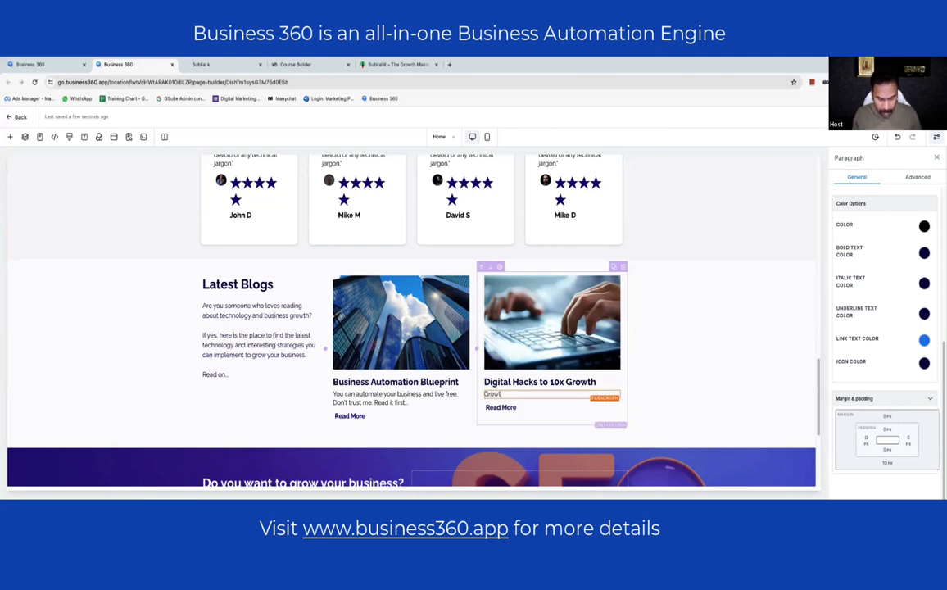
{"action": "type", "text": "h is your "}
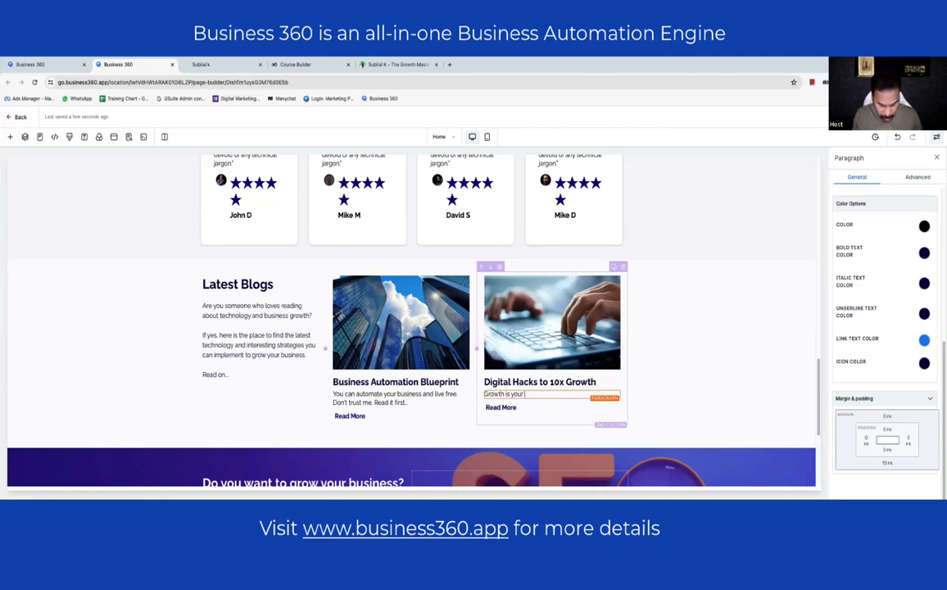
{"action": "type", "text": "birth r"}
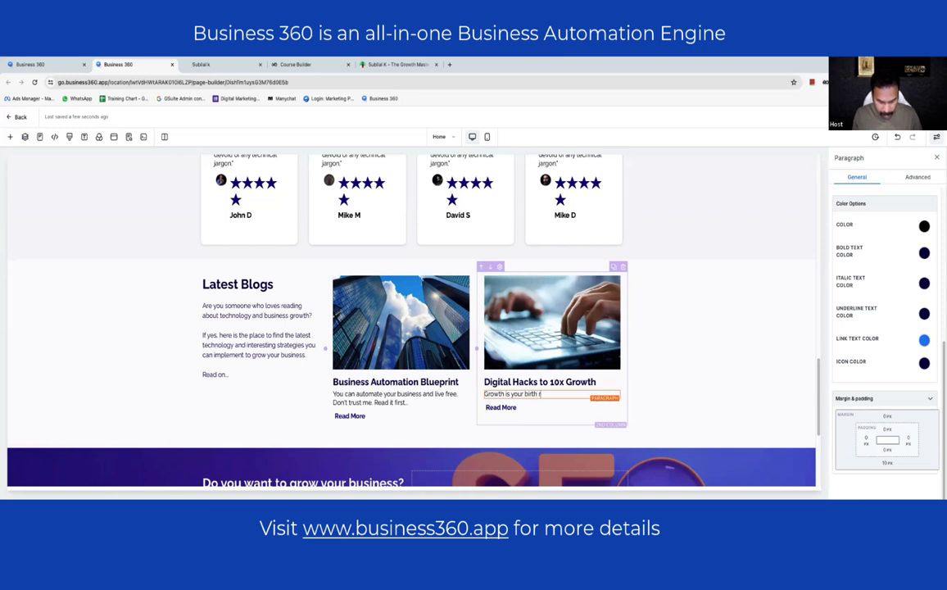
{"action": "type", "text": "ight. Isn't it?"}
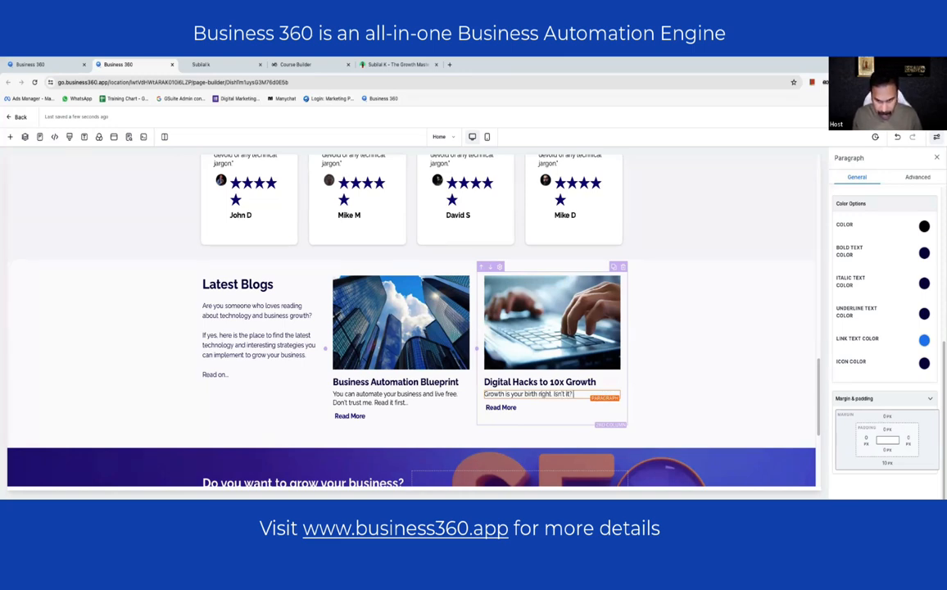
{"action": "type", "text": " He"}
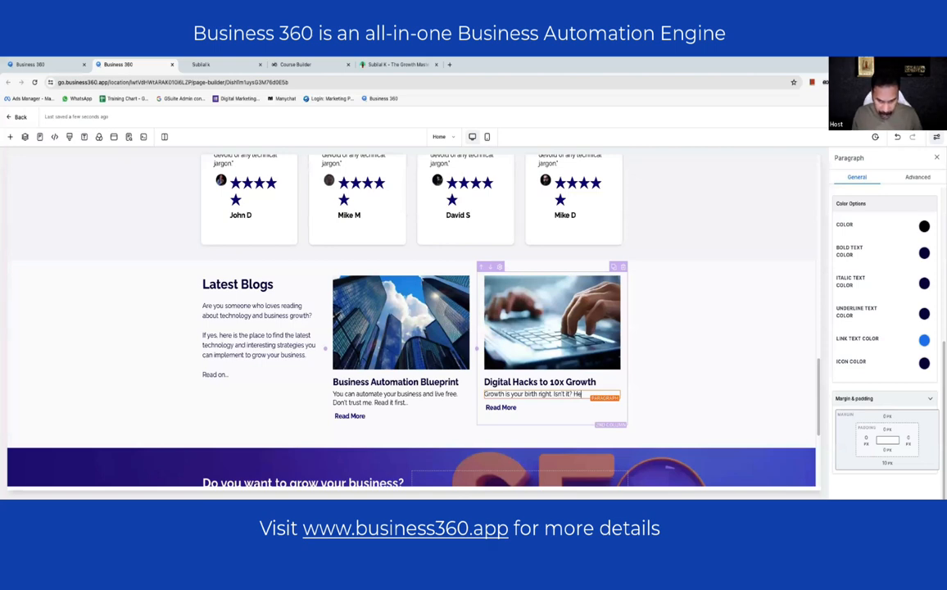
{"action": "type", "text": "re are some ha"}
{"action": "type", "text": "cks to accomp"}
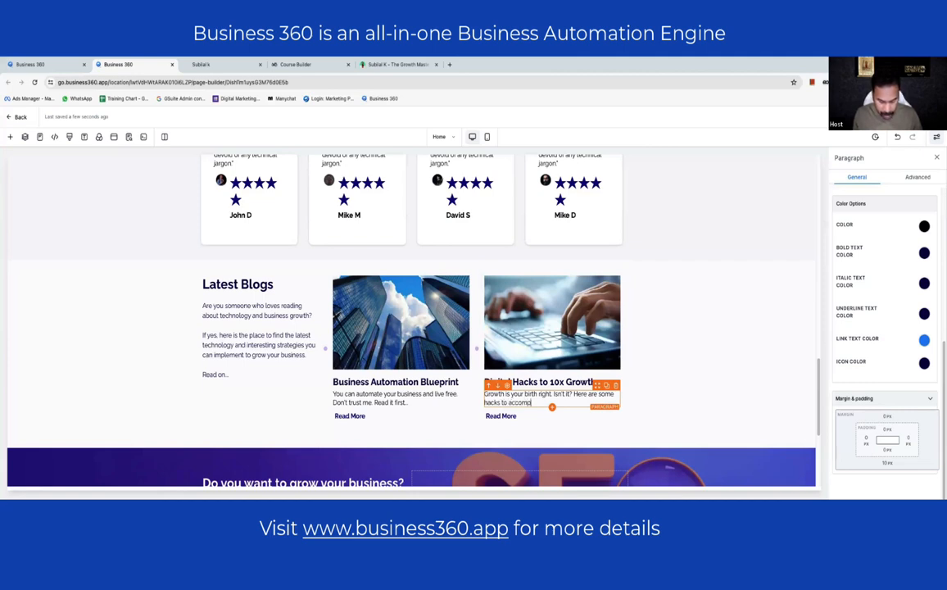
{"action": "type", "text": "lish"}
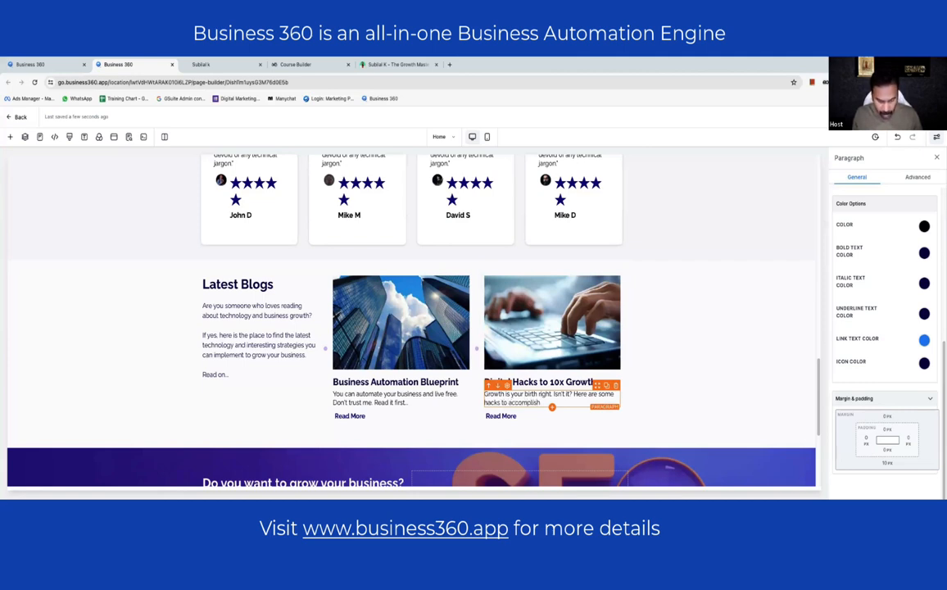
{"action": "type", "text": " what you se"}
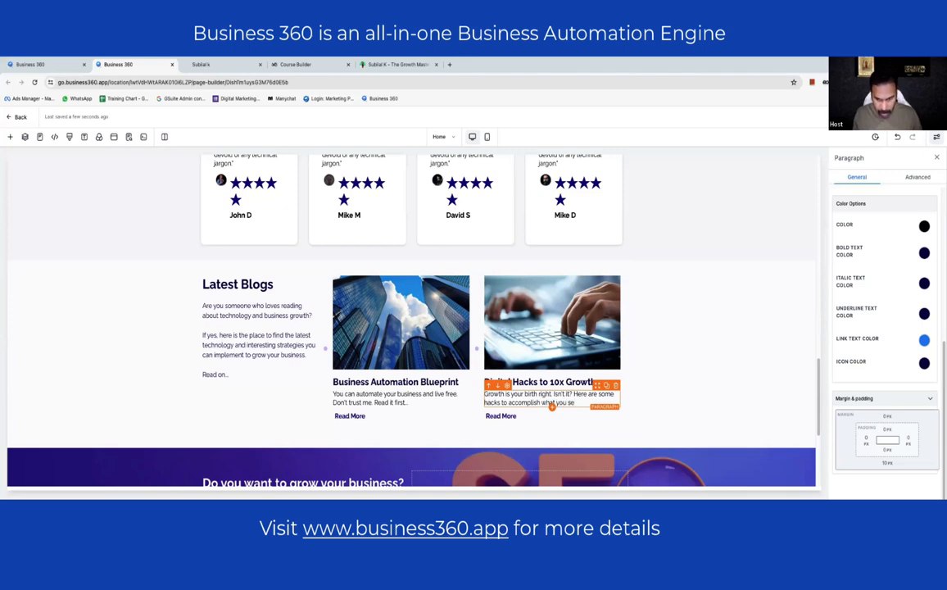
{"action": "type", "text": "ek. "}
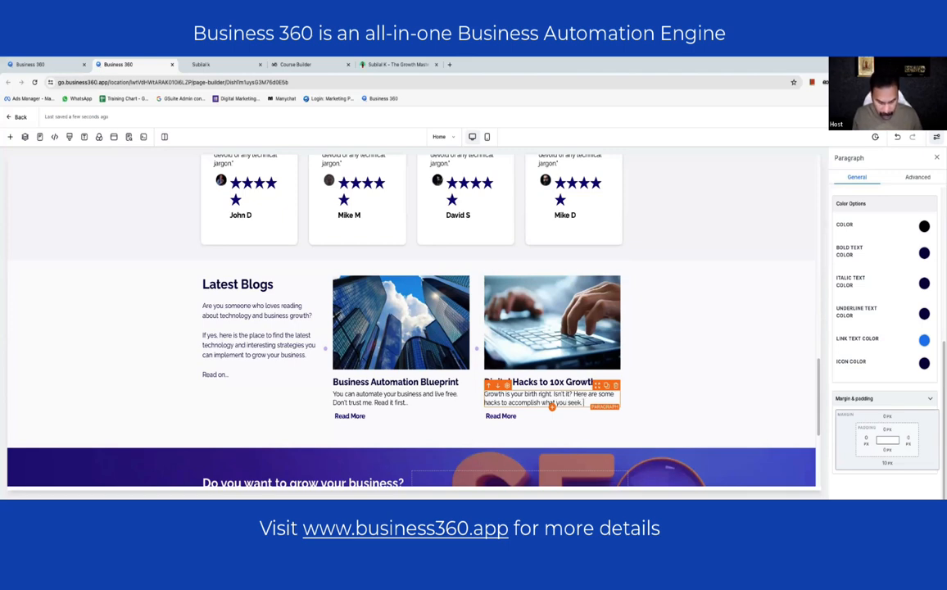
{"action": "type", "text": "Read on"}
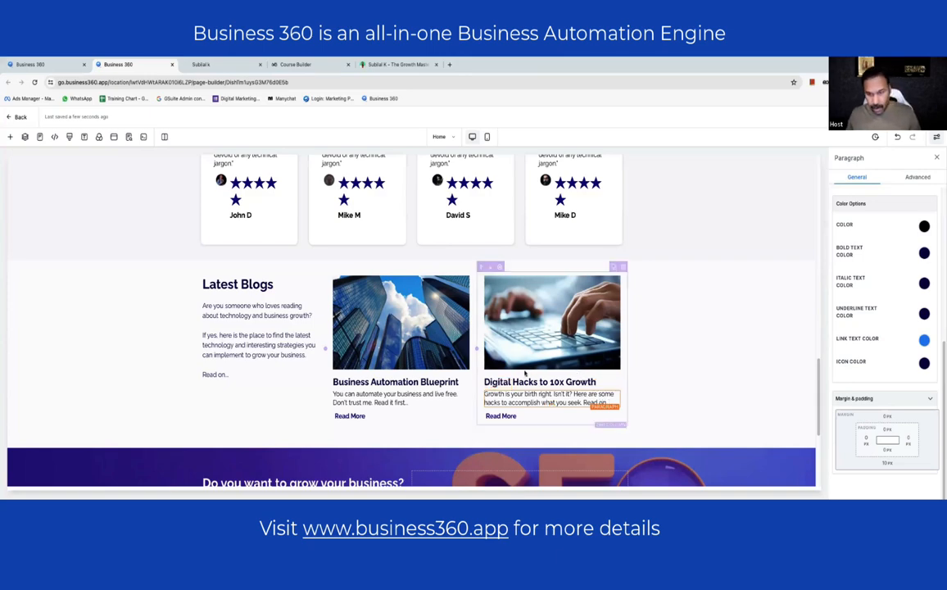
{"action": "left_click", "coordinate": [689, 391]}
- Save the page, confirming the global section changes
{"action": "key", "text": "super+s"}
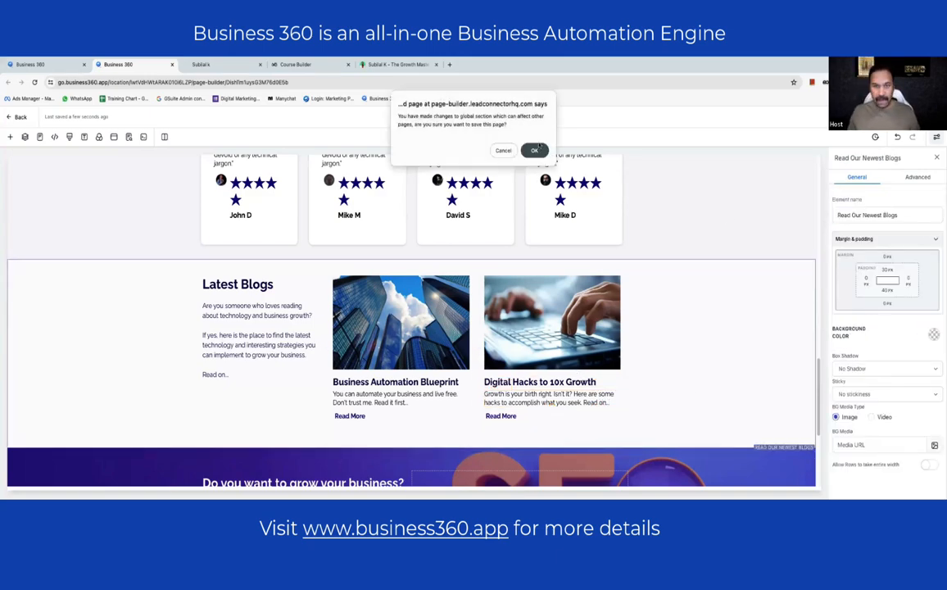
{"action": "left_click", "coordinate": [535, 150]}
{"action": "scroll", "coordinate": [661, 264], "scroll_direction": "down", "scroll_amount": 4}
{"action": "scroll", "coordinate": [661, 265], "scroll_direction": "up", "scroll_amount": 20}
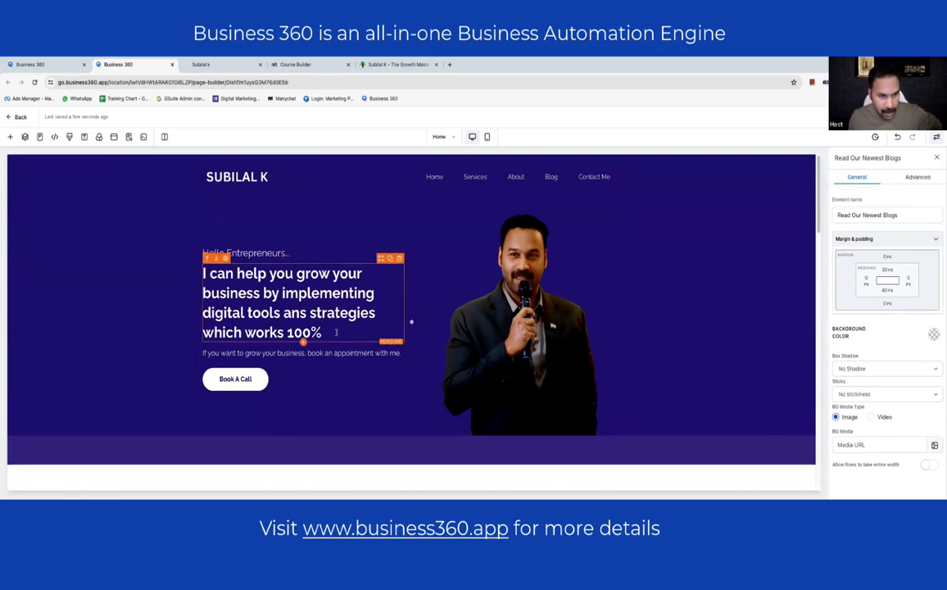
- Correct 'ans' to 'and' in the hero headline so it reads 'digital tools and strategies'
{"action": "left_click", "coordinate": [305, 318]}
{"action": "key", "text": "BackSpace"}
{"action": "type", "text": "d"}
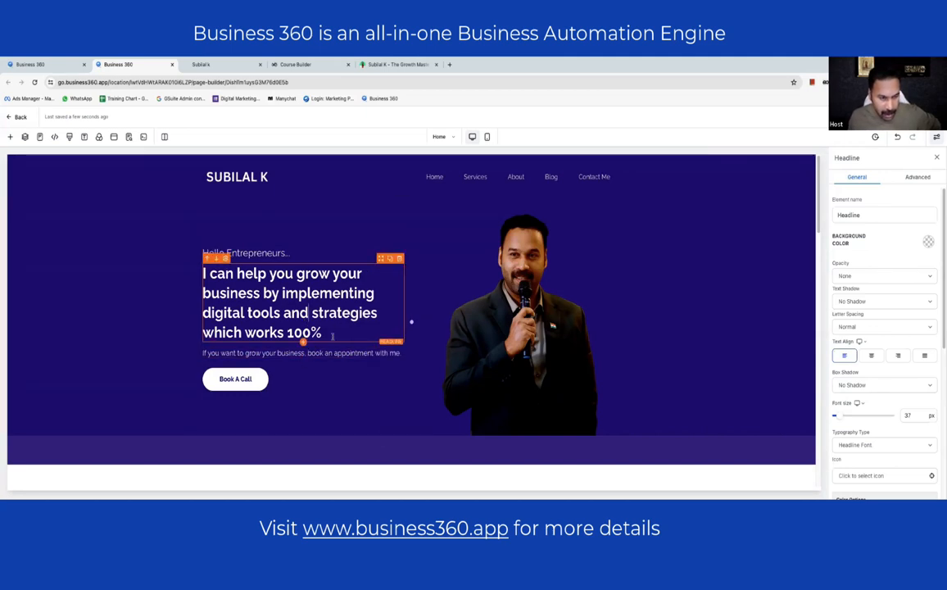
{"action": "left_click", "coordinate": [245, 353]}
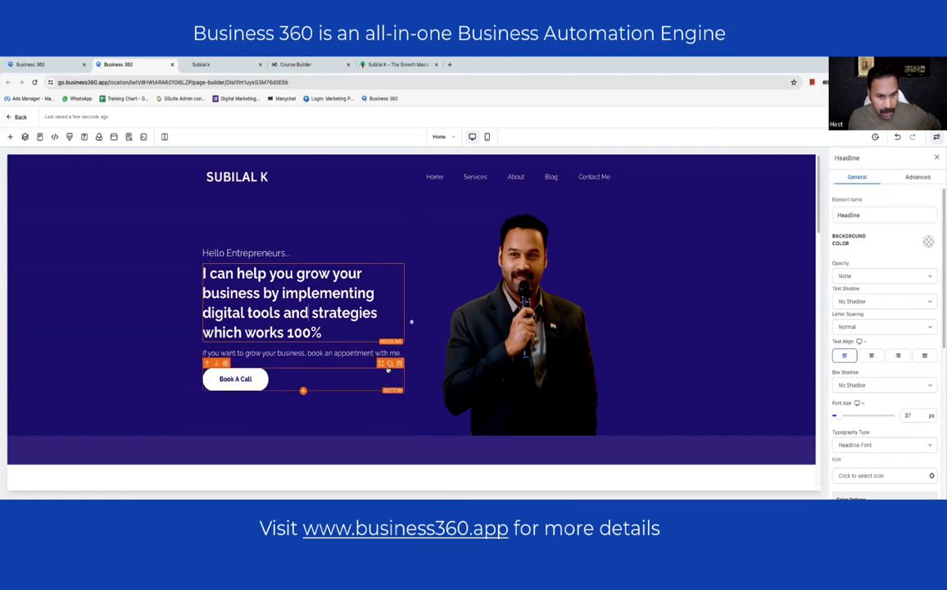
{"action": "scroll", "coordinate": [287, 359], "scroll_direction": "down", "scroll_amount": 3}
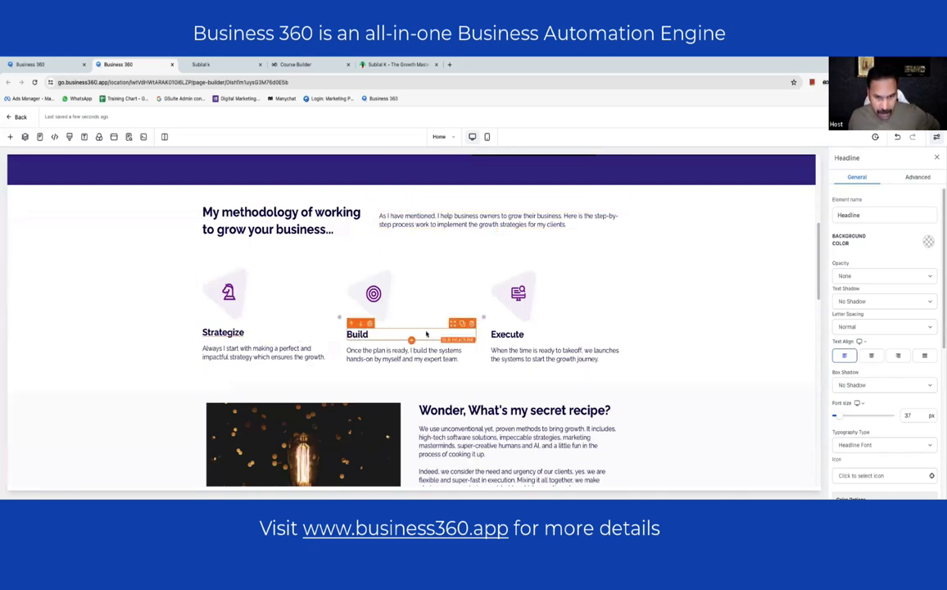
{"action": "scroll", "coordinate": [524, 328], "scroll_direction": "down", "scroll_amount": 5}
{"action": "scroll", "coordinate": [467, 242], "scroll_direction": "up", "scroll_amount": 2}
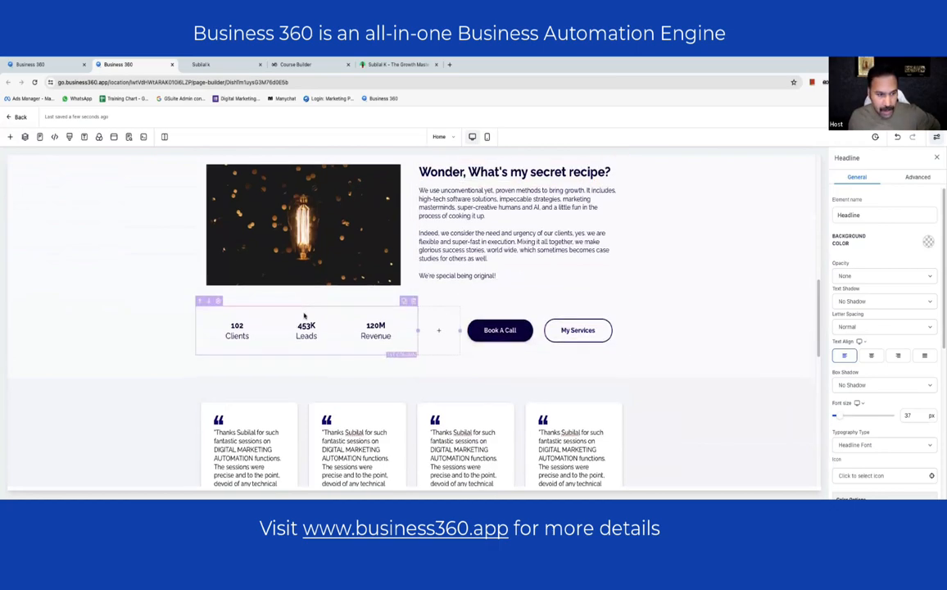
{"action": "scroll", "coordinate": [304, 316], "scroll_direction": "down", "scroll_amount": 10}
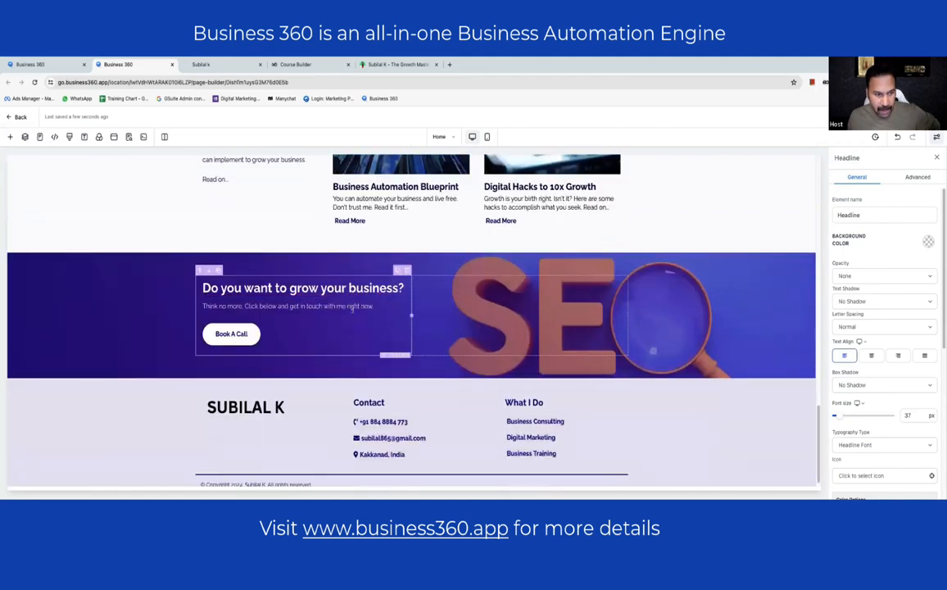
{"action": "left_click", "coordinate": [123, 274]}
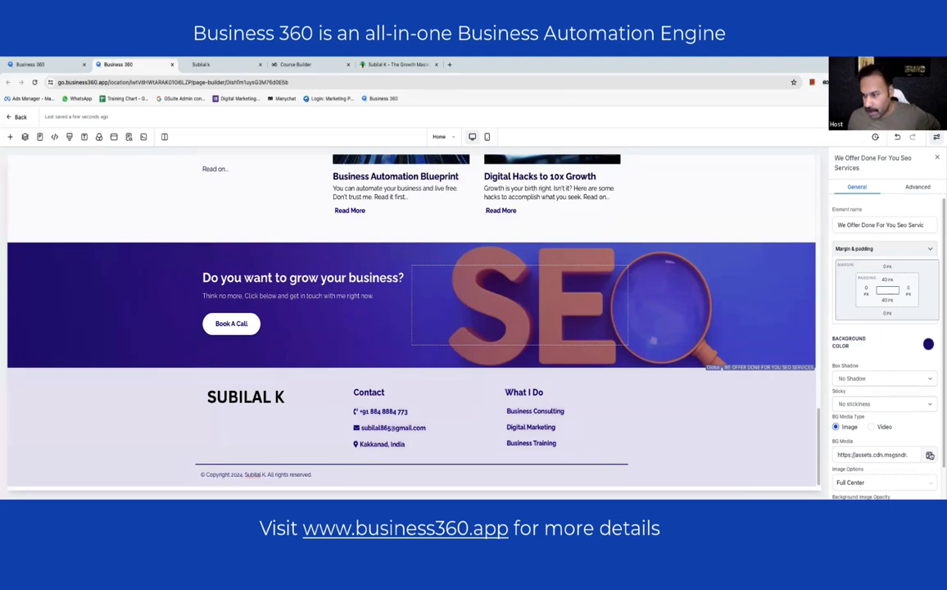
- Set the call-to-action banner background to Argon.jpg from the Backgrounds collection
{"action": "left_click", "coordinate": [929, 454]}
{"action": "left_click", "coordinate": [525, 120]}
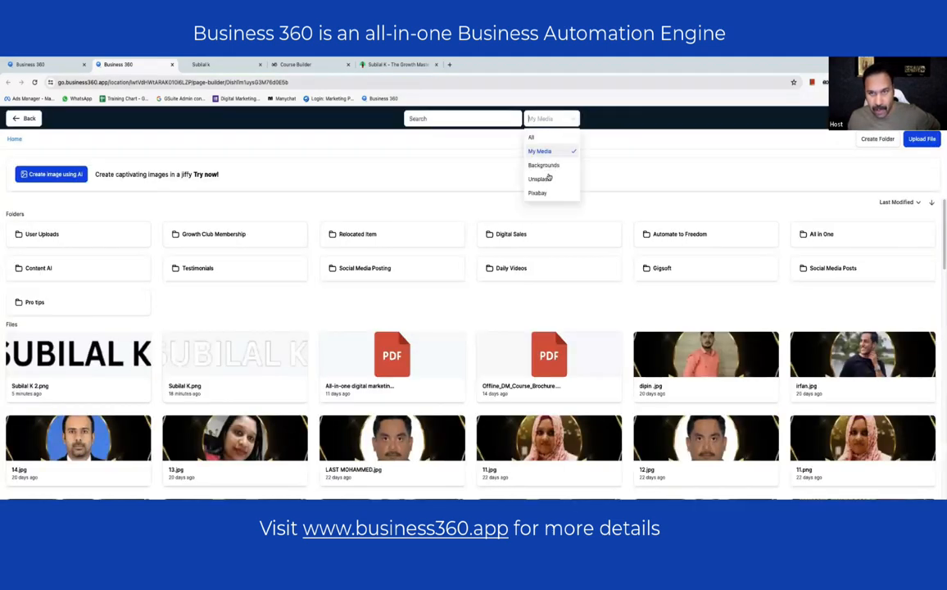
{"action": "left_click", "coordinate": [539, 179]}
{"action": "left_click", "coordinate": [549, 120]}
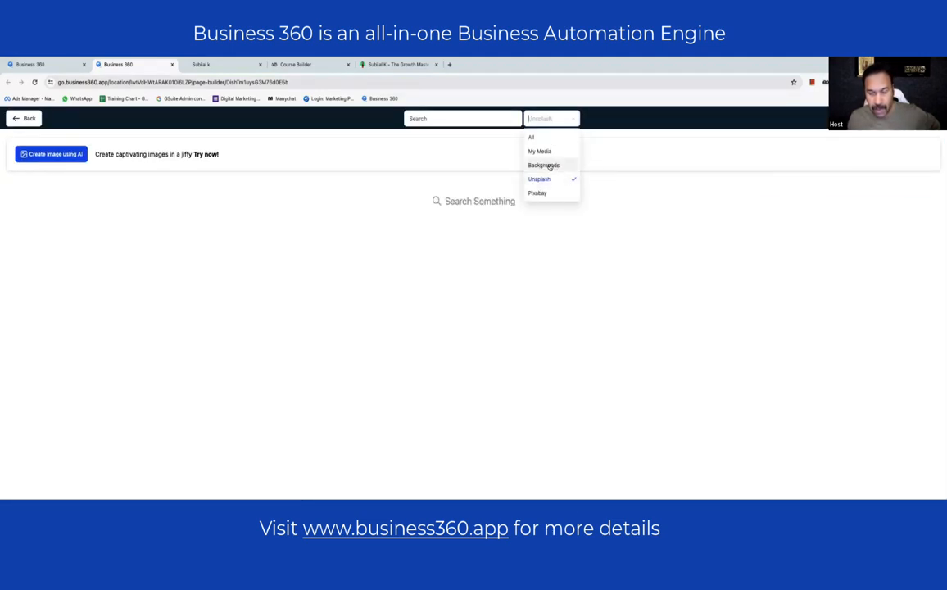
{"action": "left_click", "coordinate": [555, 166]}
{"action": "scroll", "coordinate": [489, 234], "scroll_direction": "down", "scroll_amount": 2}
{"action": "scroll", "coordinate": [489, 235], "scroll_direction": "down", "scroll_amount": 6}
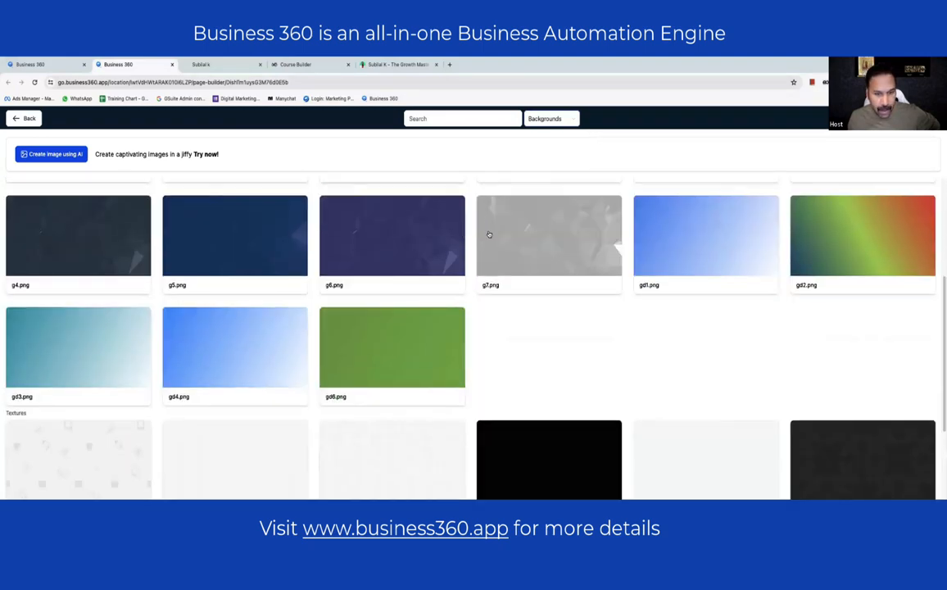
{"action": "scroll", "coordinate": [490, 236], "scroll_direction": "up", "scroll_amount": 10}
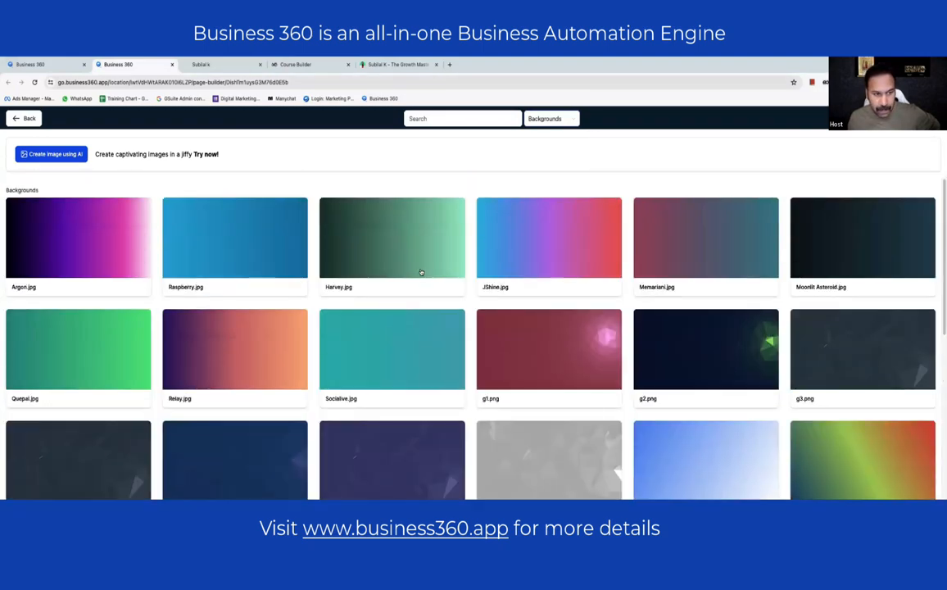
{"action": "left_click", "coordinate": [121, 267]}
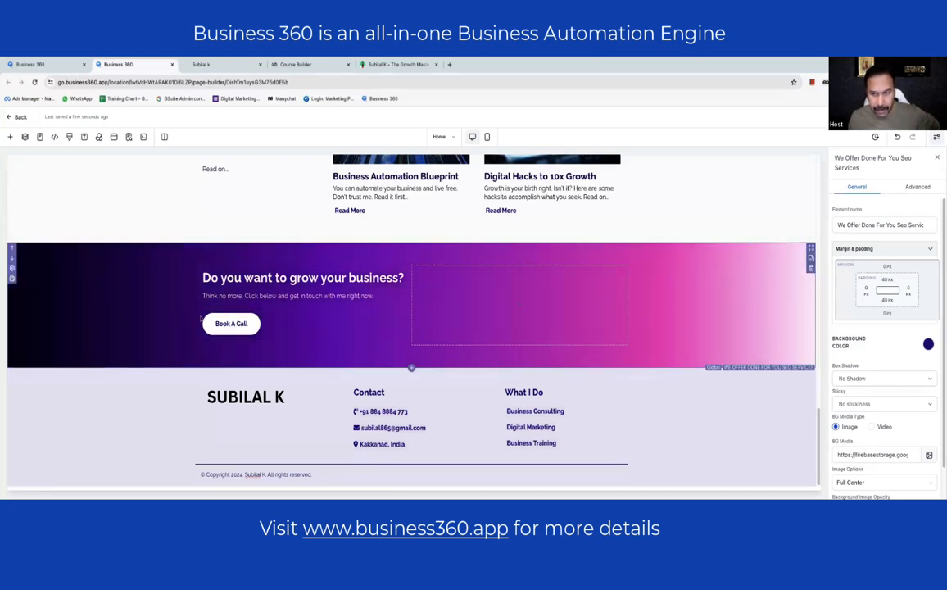
- Add an SVG element to the banner's second column and choose a file from the media library
{"action": "left_click", "coordinate": [518, 304]}
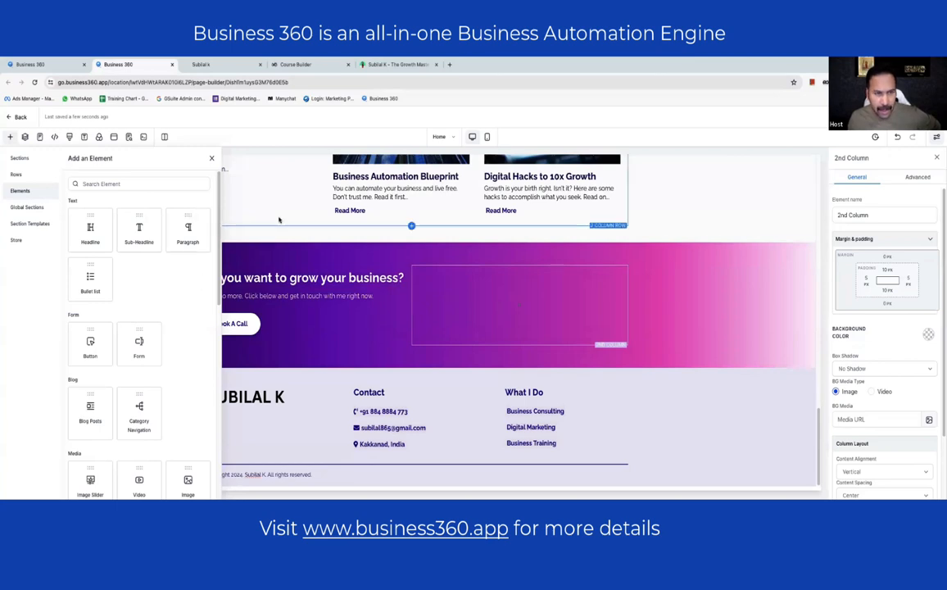
{"action": "scroll", "coordinate": [169, 251], "scroll_direction": "down", "scroll_amount": 3}
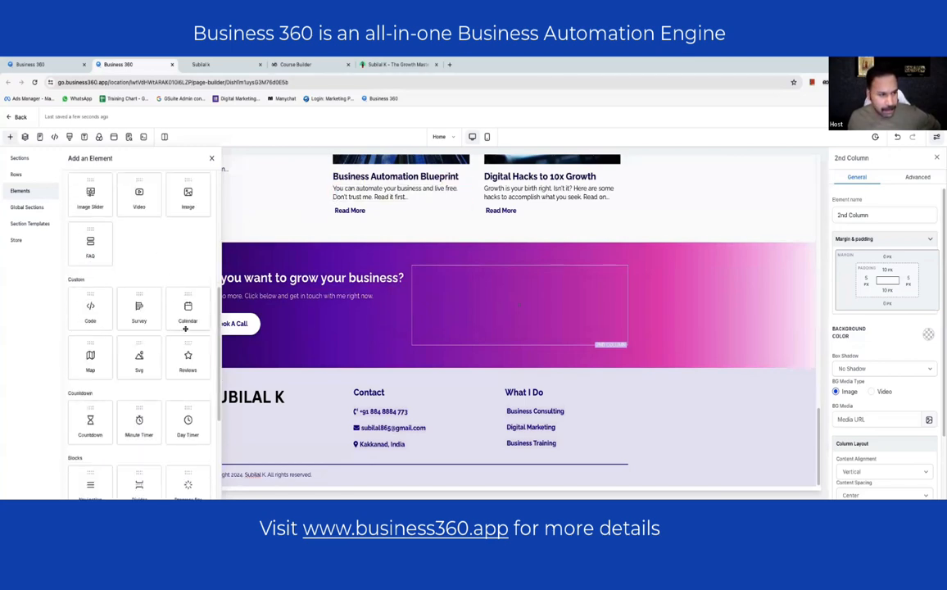
{"action": "scroll", "coordinate": [163, 295], "scroll_direction": "down", "scroll_amount": 3}
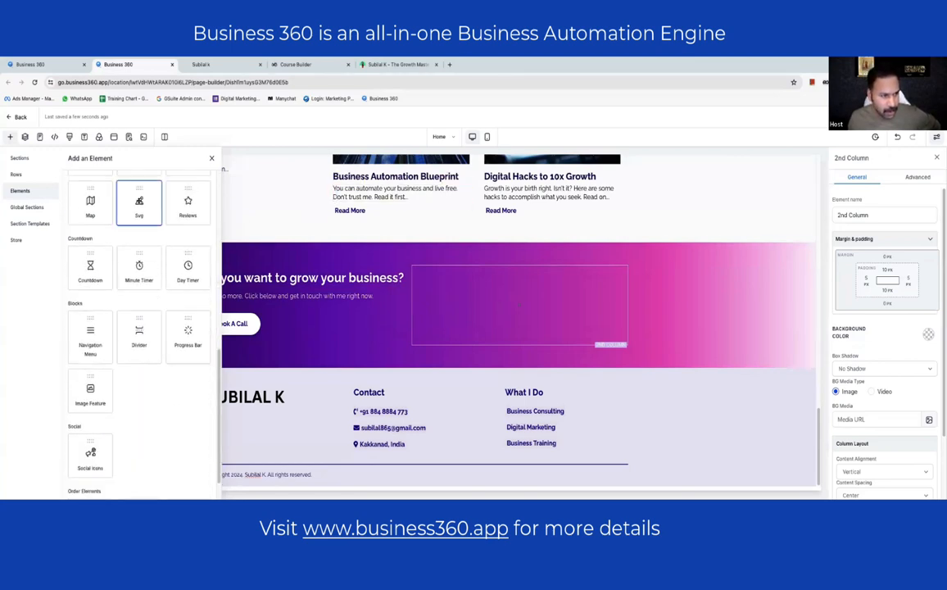
{"action": "left_click", "coordinate": [140, 205]}
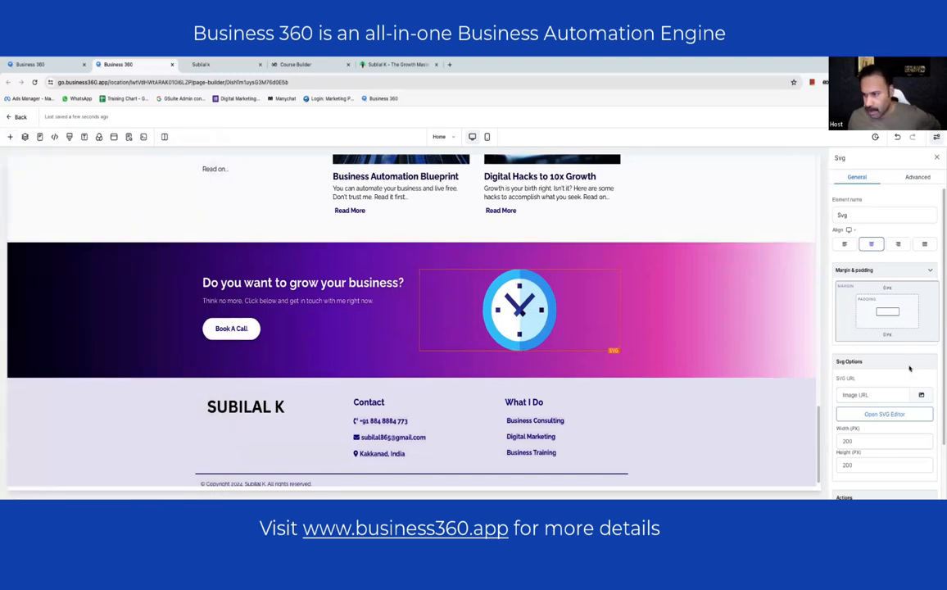
{"action": "left_click", "coordinate": [921, 394]}
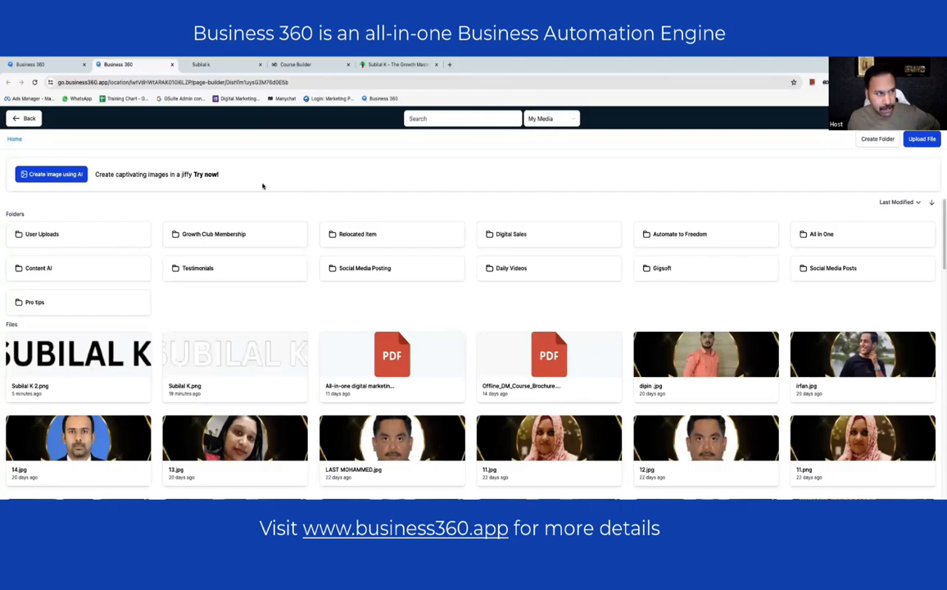
{"action": "scroll", "coordinate": [507, 311], "scroll_direction": "down", "scroll_amount": 3}
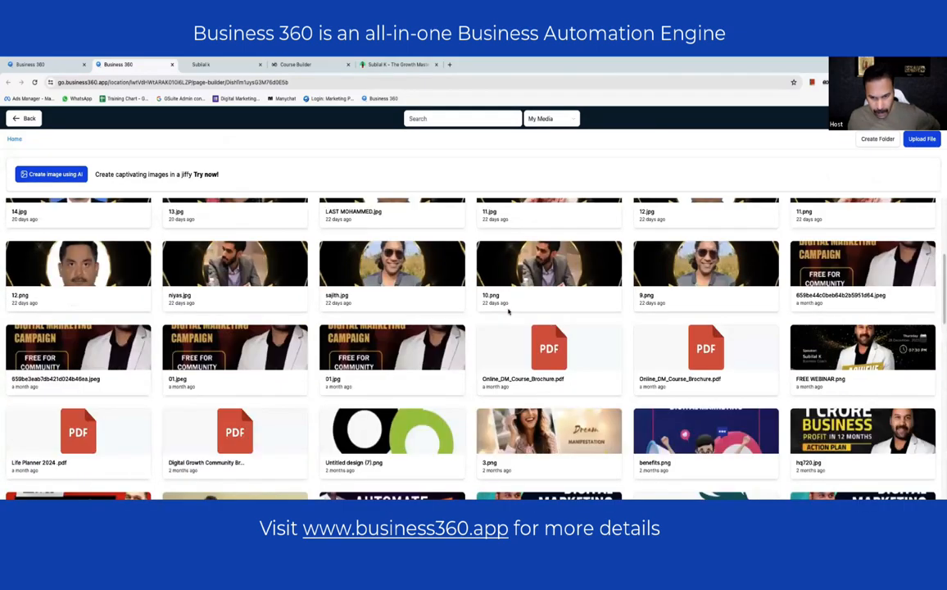
{"action": "scroll", "coordinate": [507, 311], "scroll_direction": "down", "scroll_amount": 15}
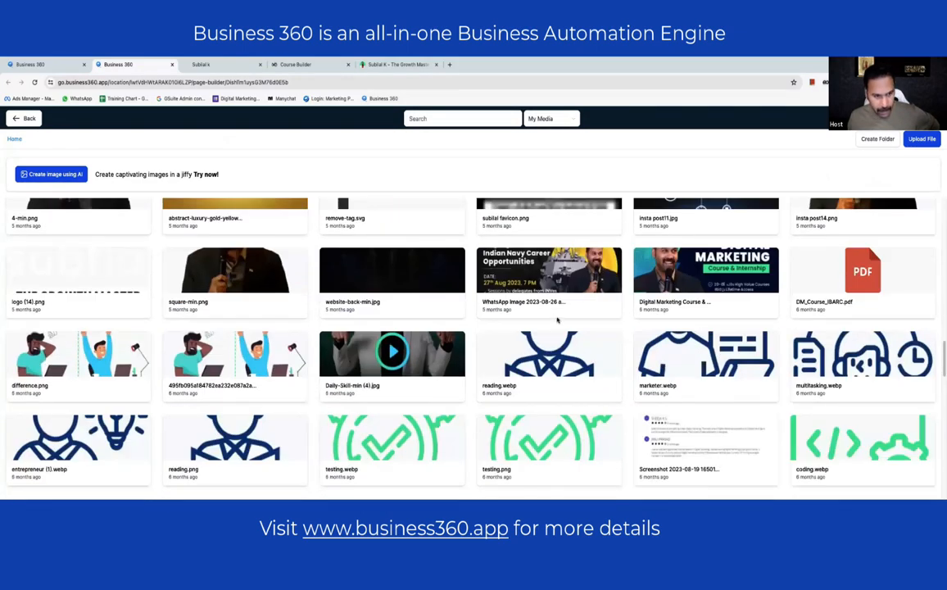
{"action": "scroll", "coordinate": [556, 319], "scroll_direction": "up", "scroll_amount": 5}
{"action": "scroll", "coordinate": [238, 371], "scroll_direction": "down", "scroll_amount": 4}
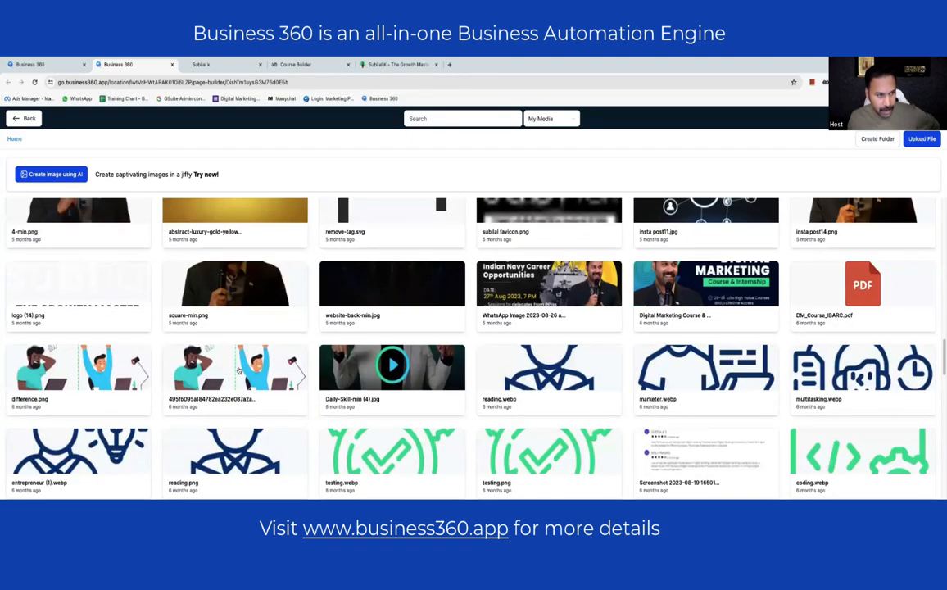
{"action": "double_click", "coordinate": [238, 371]}
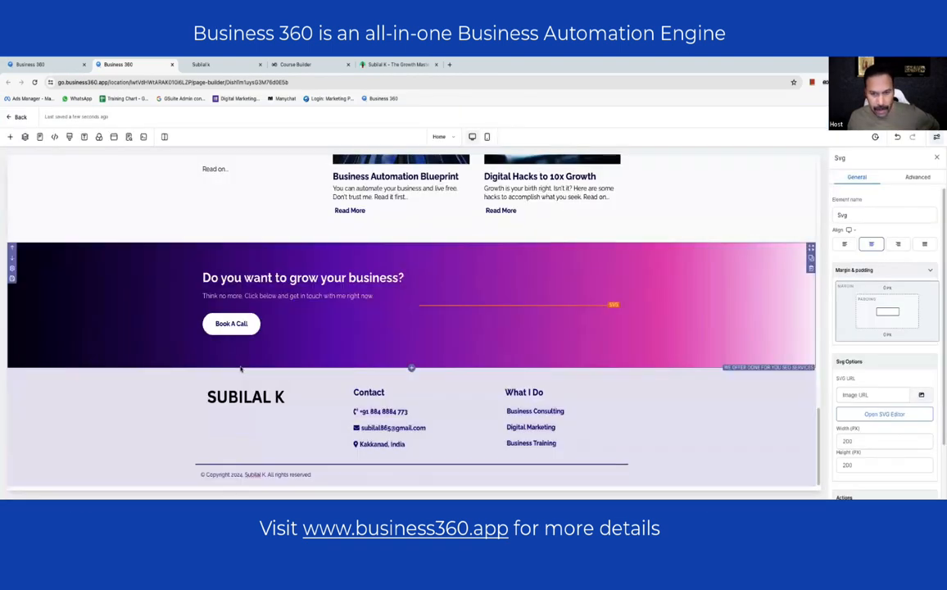
- Delete the clock image, undoing the accidental column deletion, so the second column stands empty
{"action": "left_click", "coordinate": [598, 313]}
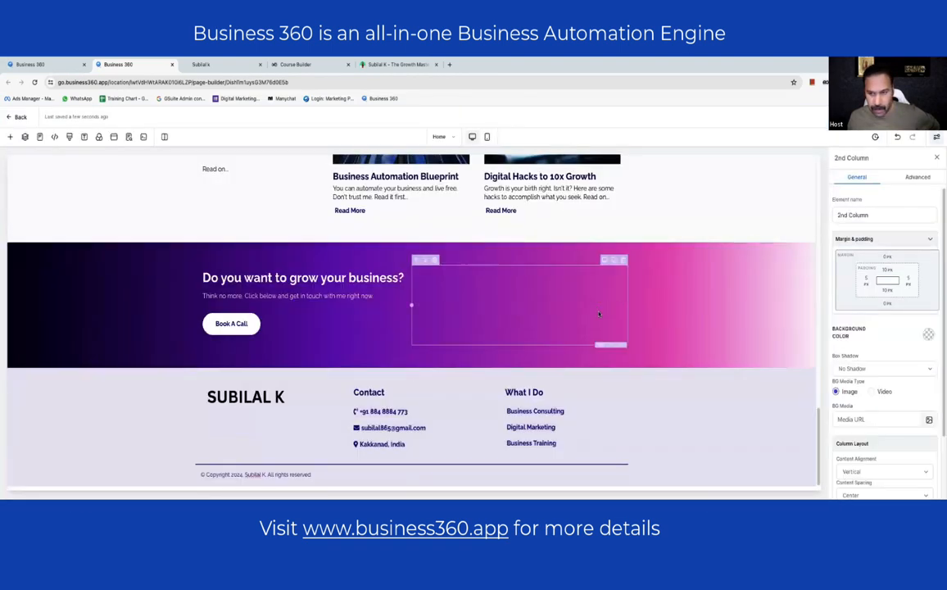
{"action": "left_click", "coordinate": [623, 261]}
{"action": "left_click", "coordinate": [487, 274]}
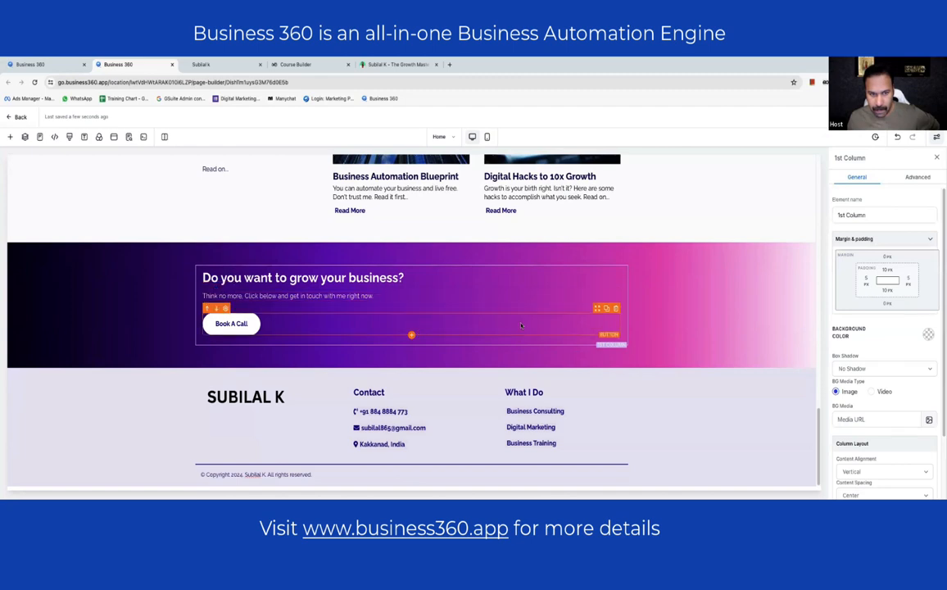
{"action": "left_click", "coordinate": [671, 314]}
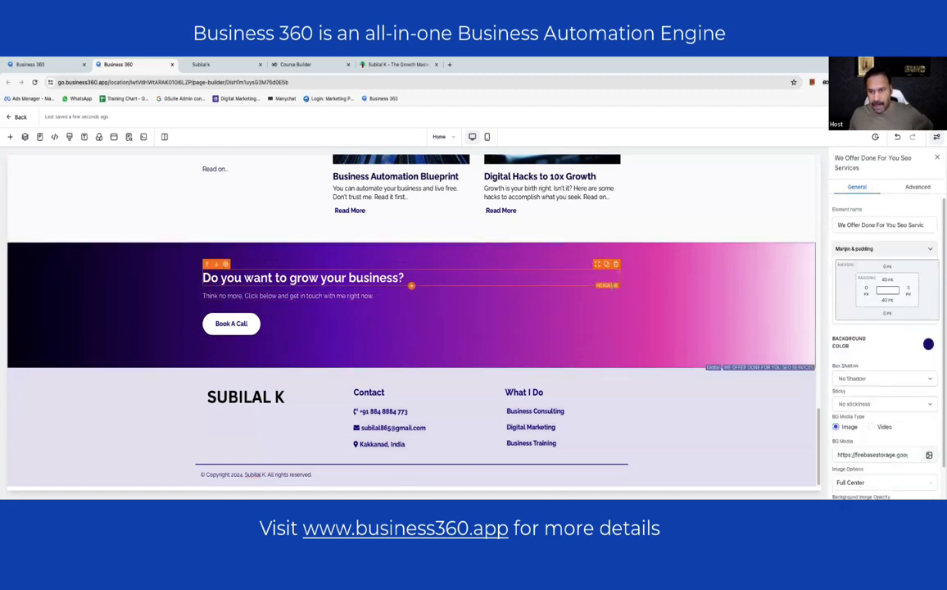
{"action": "left_click", "coordinate": [557, 263]}
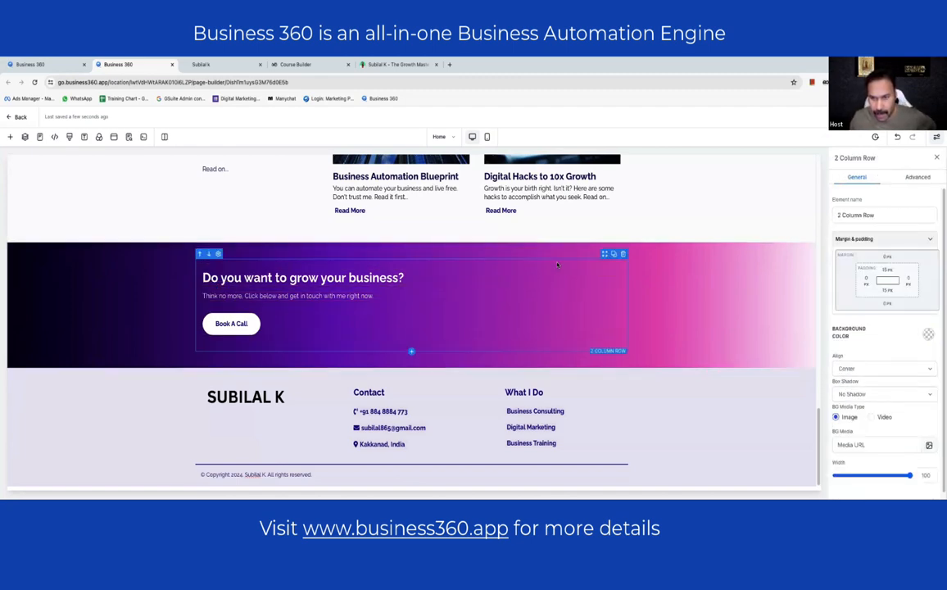
{"action": "left_click", "coordinate": [695, 296]}
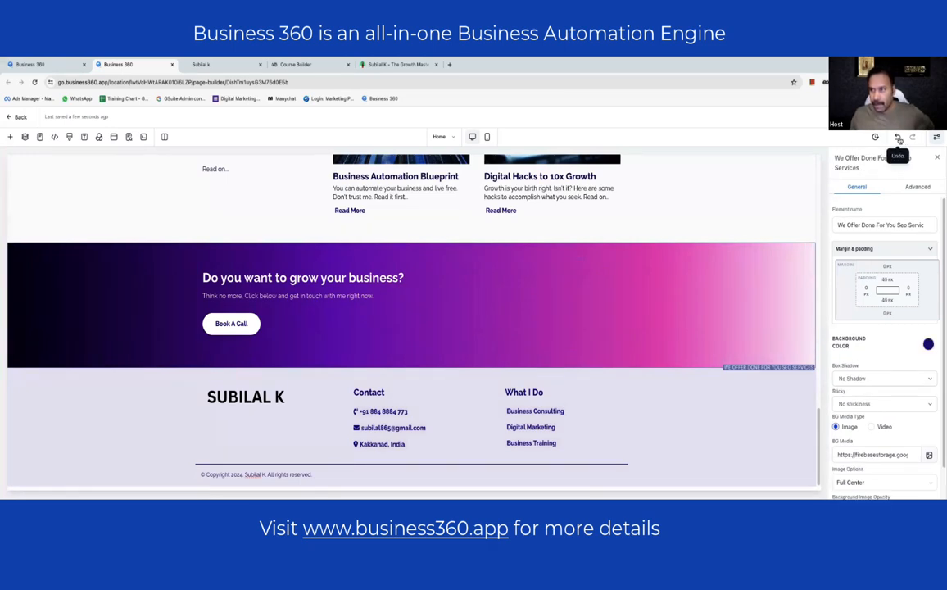
{"action": "left_click", "coordinate": [514, 314]}
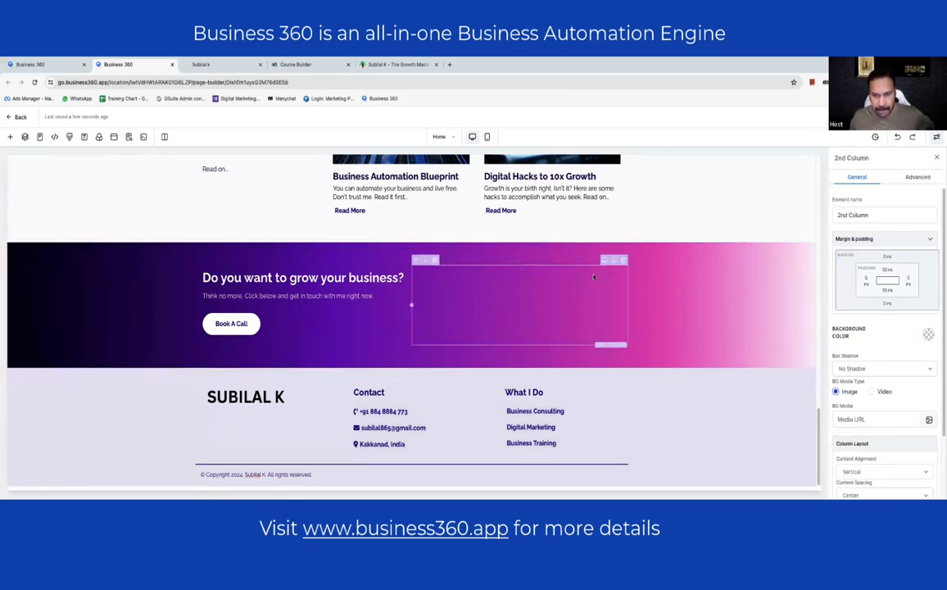
{"action": "left_click", "coordinate": [897, 137]}
{"action": "left_click", "coordinate": [614, 264]}
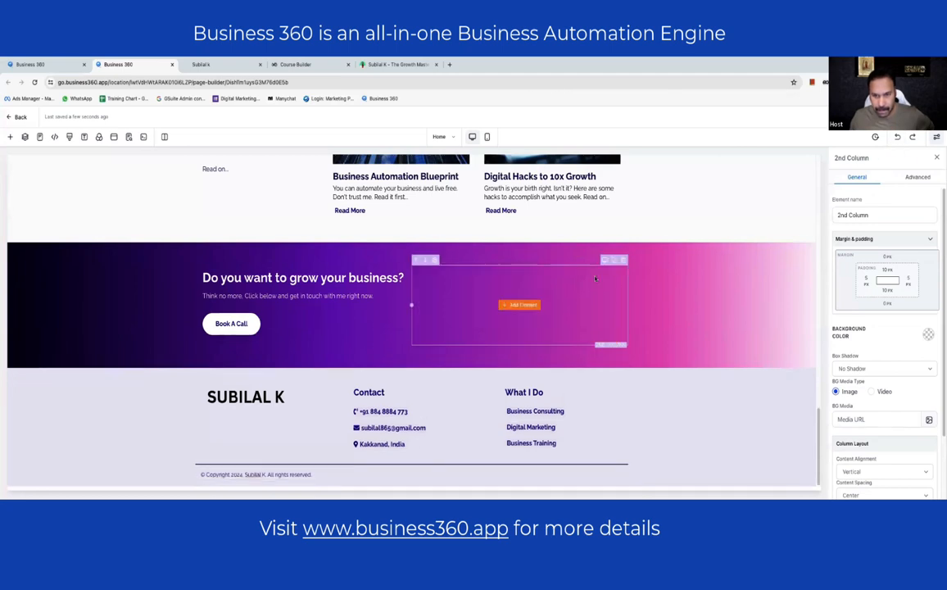
- Insert a Video element from the Media group into the banner's empty right column
{"action": "left_click", "coordinate": [518, 302]}
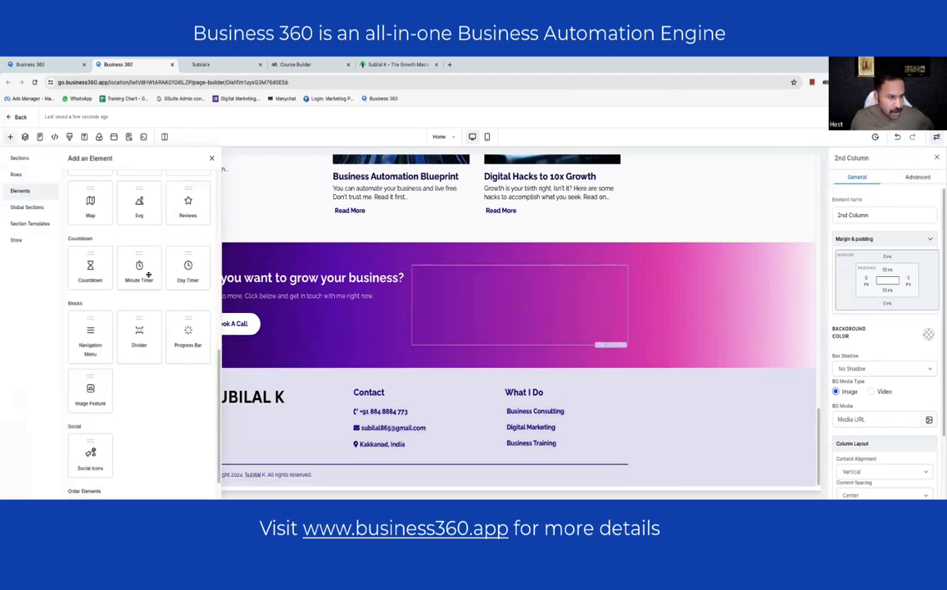
{"action": "scroll", "coordinate": [151, 286], "scroll_direction": "down", "scroll_amount": 2}
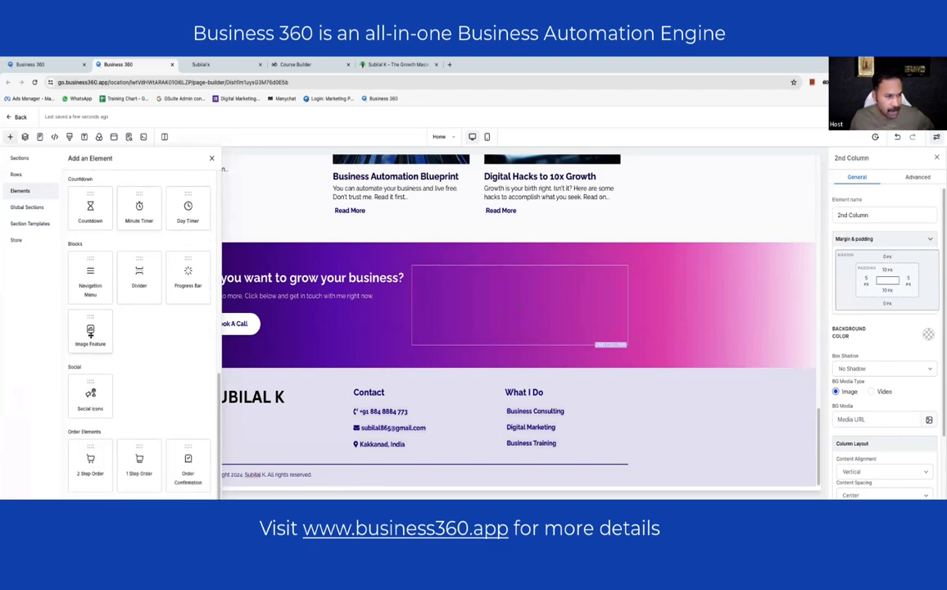
{"action": "scroll", "coordinate": [115, 295], "scroll_direction": "up", "scroll_amount": 10}
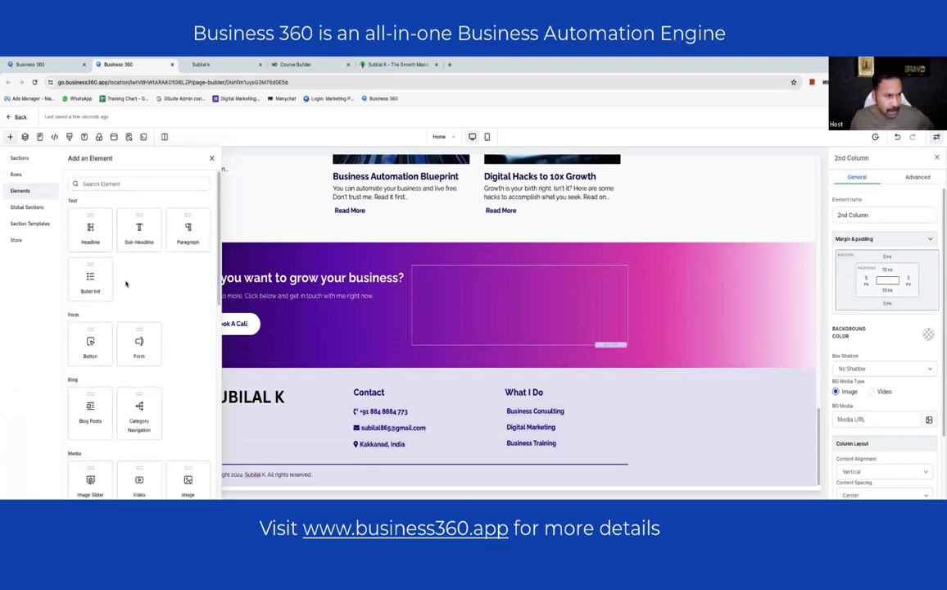
{"action": "scroll", "coordinate": [124, 283], "scroll_direction": "down", "scroll_amount": 3}
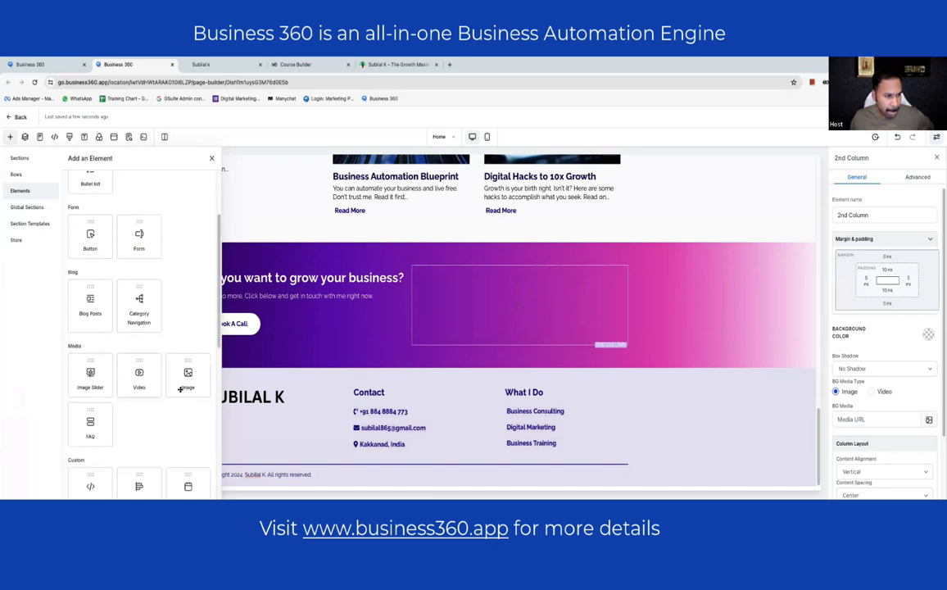
{"action": "left_click", "coordinate": [143, 382]}
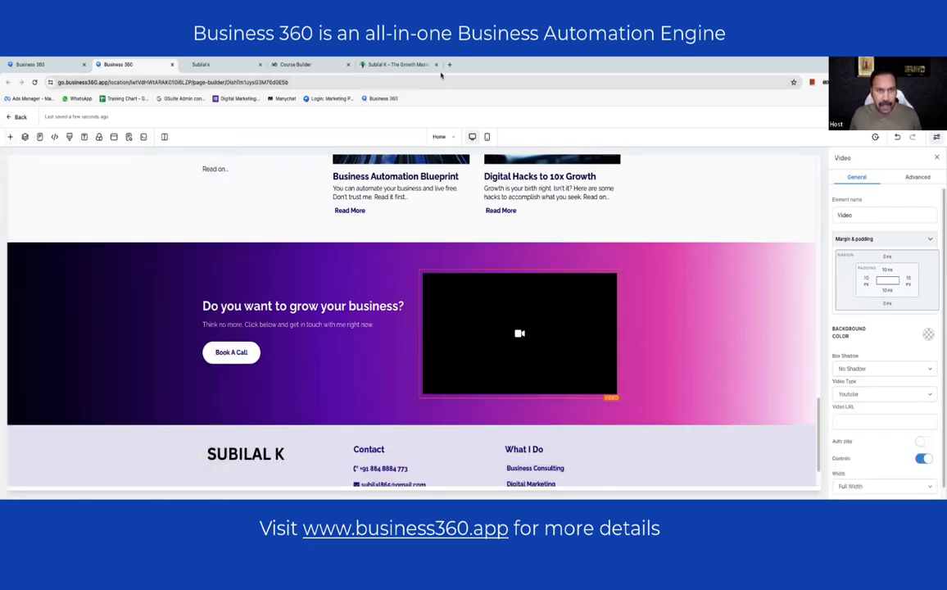
{"action": "left_click", "coordinate": [449, 64]}
- Load the owner's YouTube channel and copy the featured video's youtu.be share link
{"action": "type", "text": "youtube.com/subilalk"}
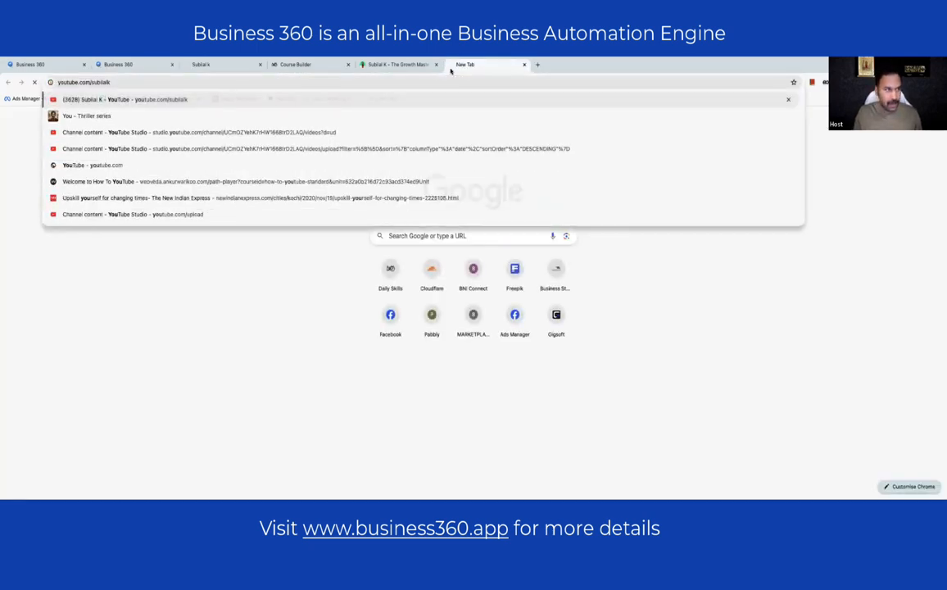
{"action": "key", "text": "Return"}
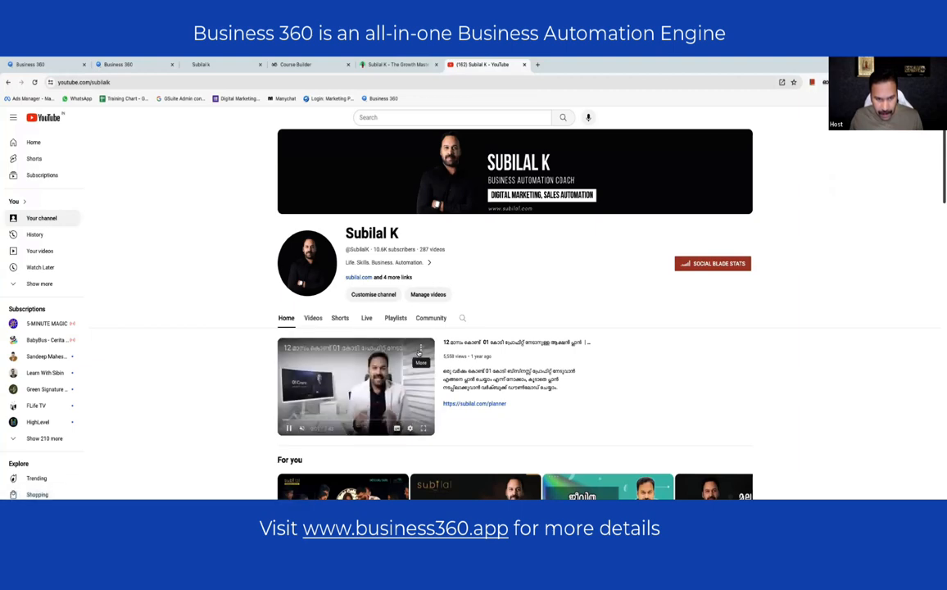
{"action": "left_click", "coordinate": [366, 381]}
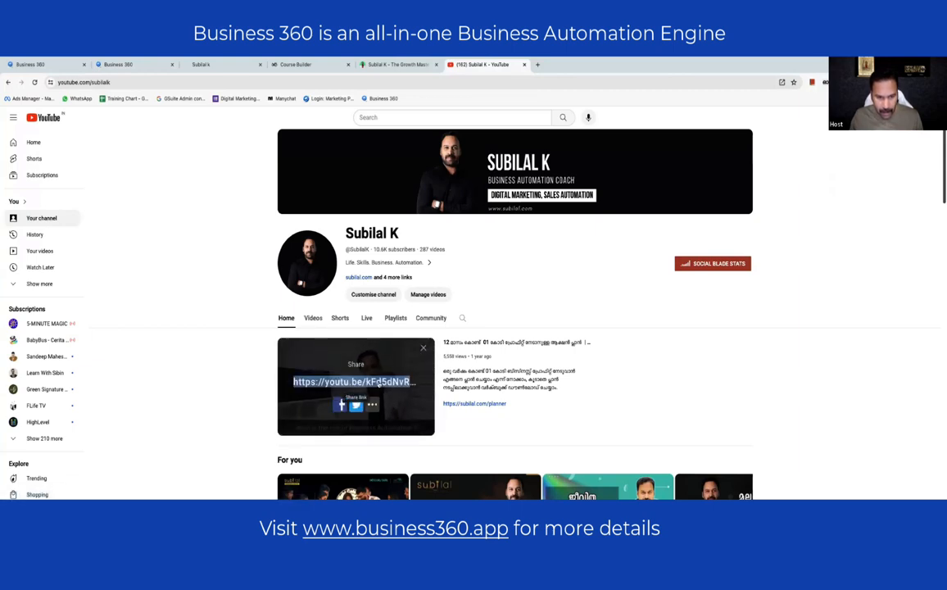
{"action": "right_click", "coordinate": [380, 382]}
{"action": "left_click", "coordinate": [401, 372]}
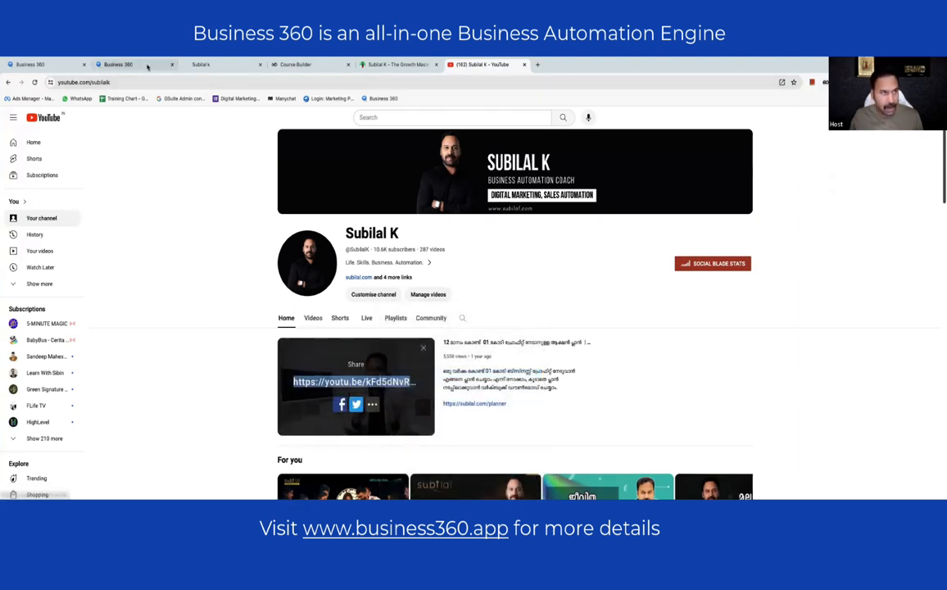
{"action": "left_click", "coordinate": [123, 64]}
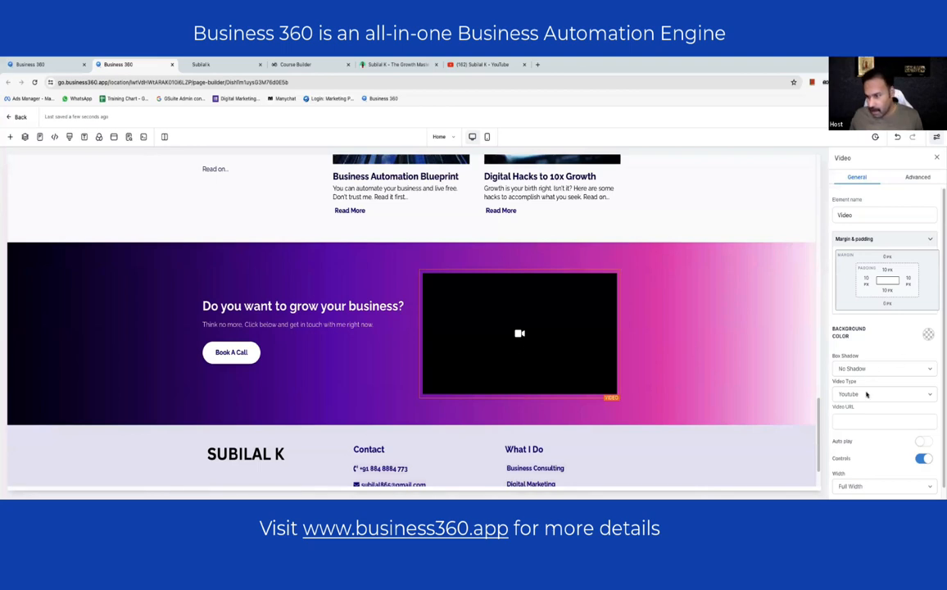
- Paste the copied youtu.be link into the Video URL field and try enabling autoplay
{"action": "left_click", "coordinate": [864, 422]}
{"action": "key", "text": "ctrl+v"}
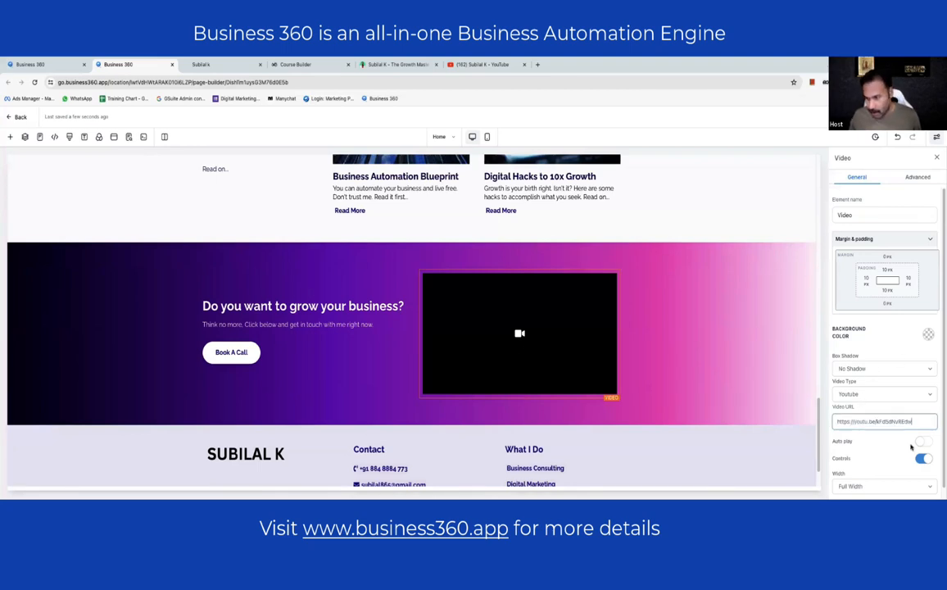
{"action": "left_click", "coordinate": [920, 441]}
{"action": "scroll", "coordinate": [936, 283], "scroll_direction": "down", "scroll_amount": 1}
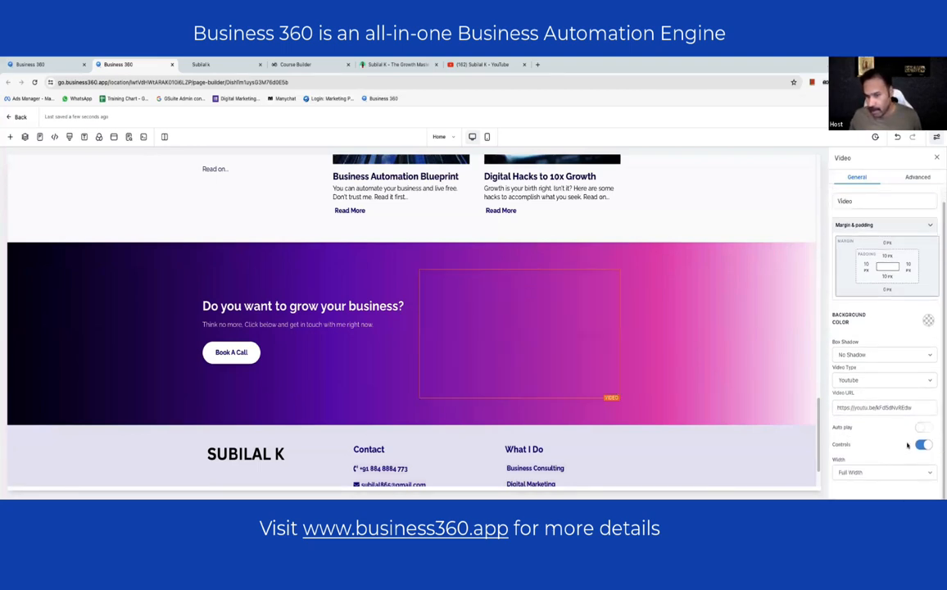
- Select the call-to-action section and save it, confirming the global-section change
{"action": "left_click", "coordinate": [716, 355]}
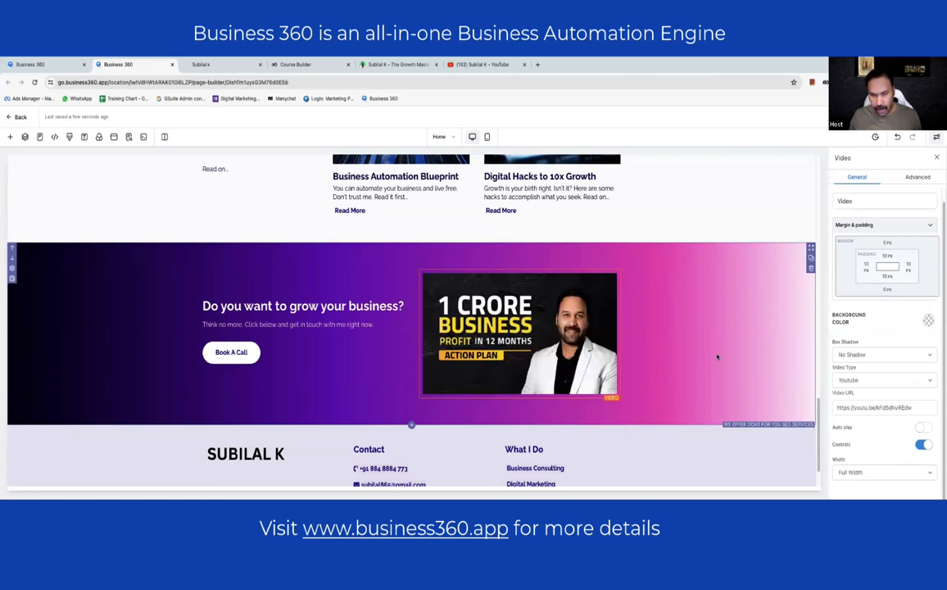
{"action": "left_click", "coordinate": [898, 117]}
{"action": "left_click", "coordinate": [524, 150]}
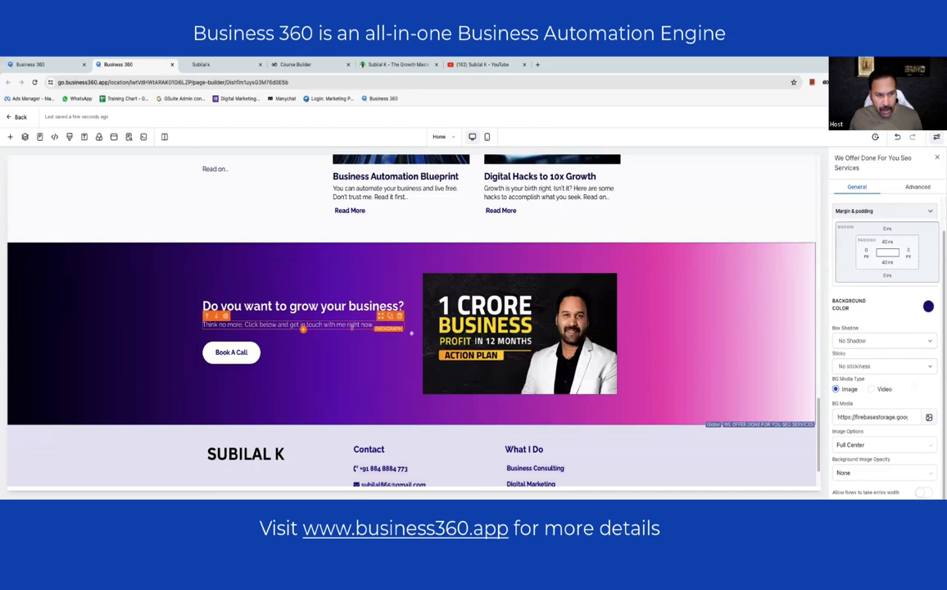
{"action": "scroll", "coordinate": [606, 332], "scroll_direction": "down", "scroll_amount": 1}
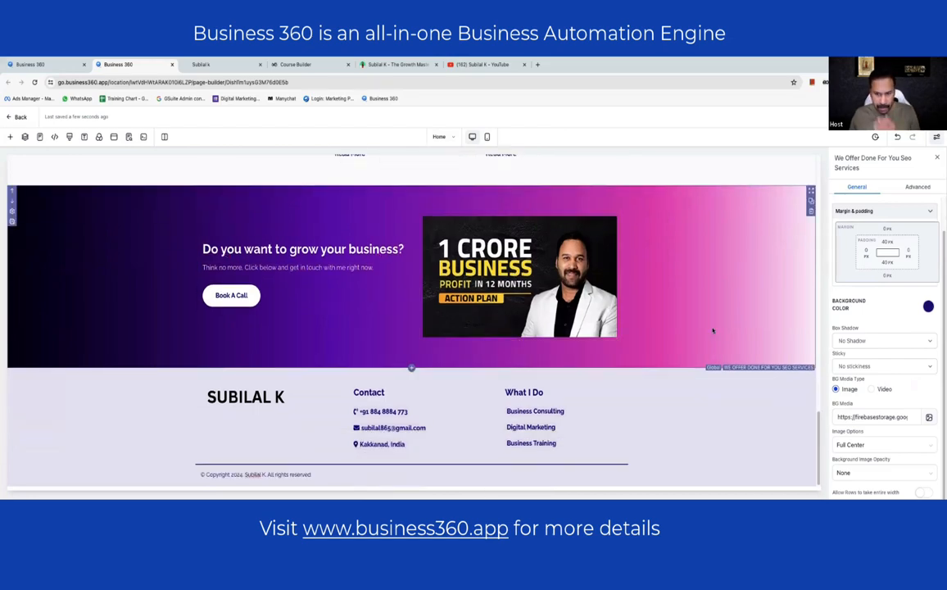
{"action": "scroll", "coordinate": [712, 328], "scroll_direction": "up", "scroll_amount": 15}
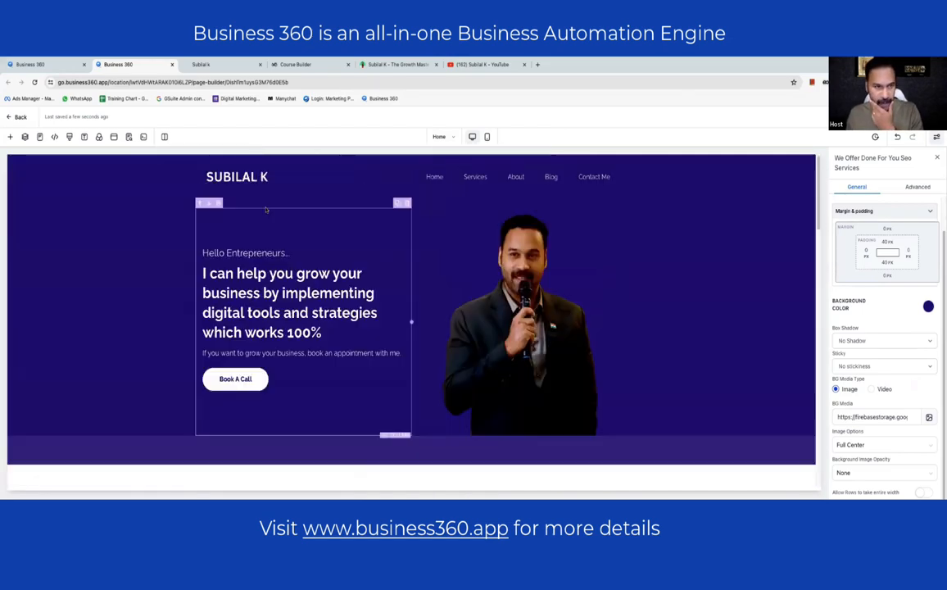
- Reload the live preview and scroll through the updated page
{"action": "left_click", "coordinate": [216, 65]}
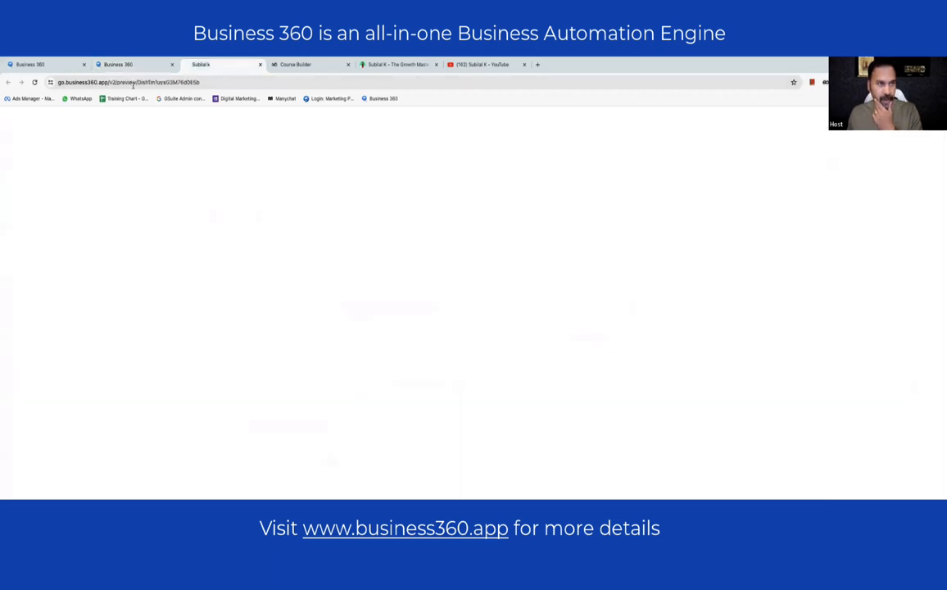
{"action": "left_click", "coordinate": [35, 82]}
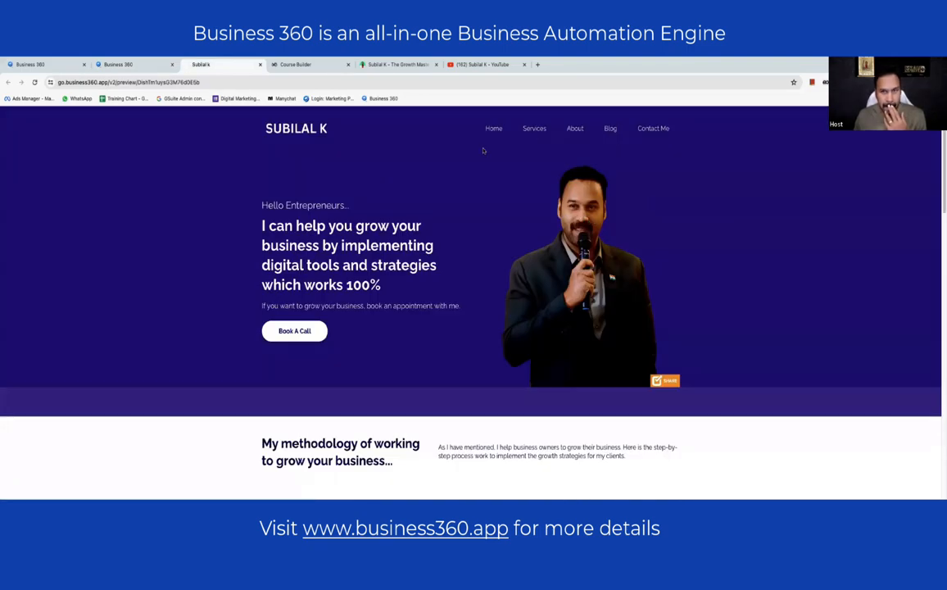
{"action": "scroll", "coordinate": [563, 169], "scroll_direction": "down", "scroll_amount": 3}
{"action": "scroll", "coordinate": [564, 169], "scroll_direction": "down", "scroll_amount": 10}
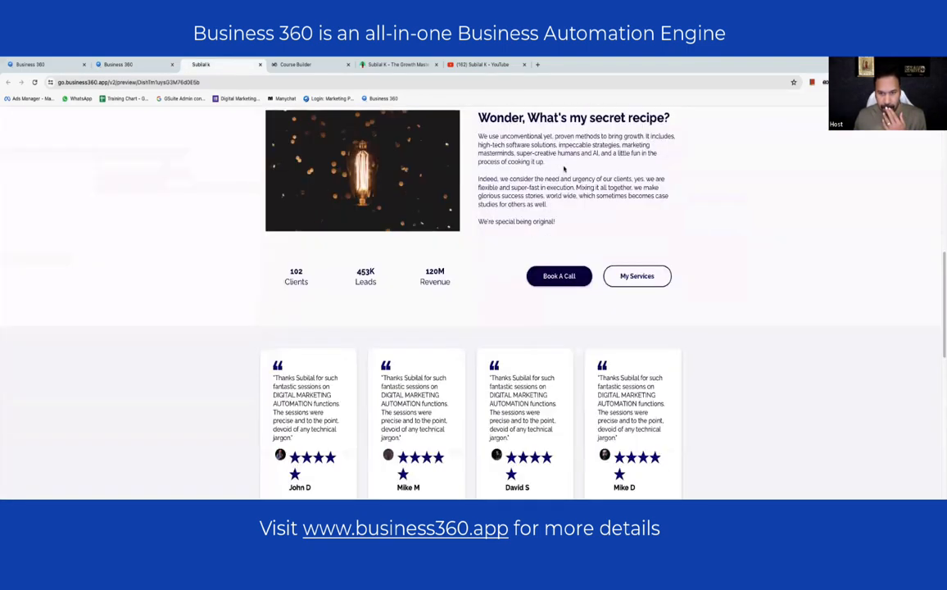
{"action": "scroll", "coordinate": [642, 242], "scroll_direction": "down", "scroll_amount": 1}
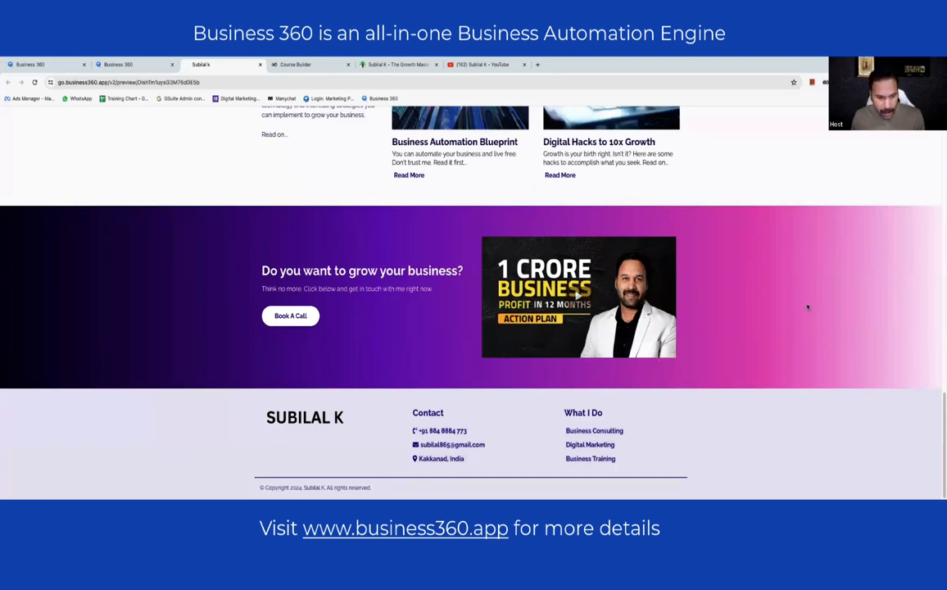
{"action": "scroll", "coordinate": [806, 307], "scroll_direction": "up", "scroll_amount": 15}
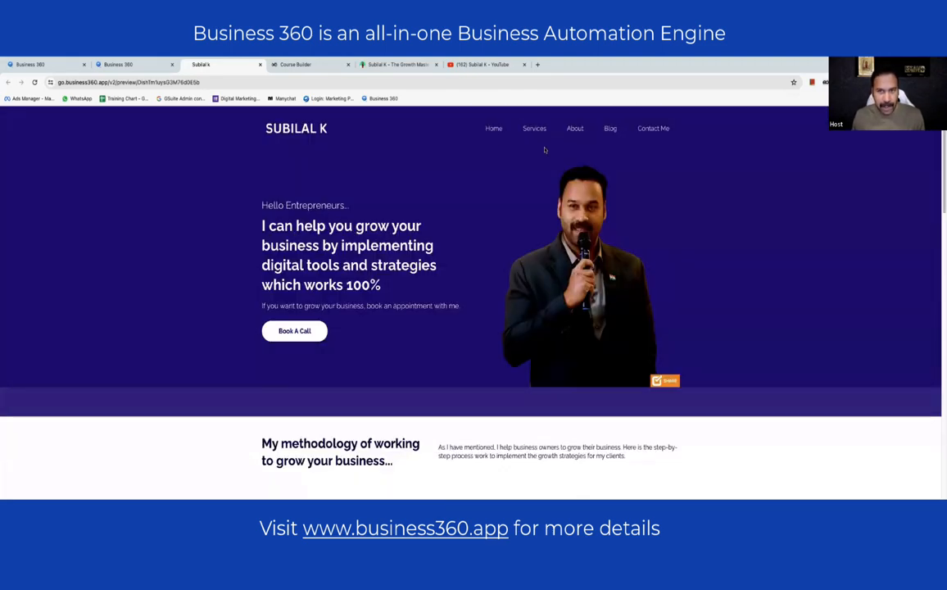
- View the Home and Services pages in the preview, then return to the builder
{"action": "left_click", "coordinate": [492, 129]}
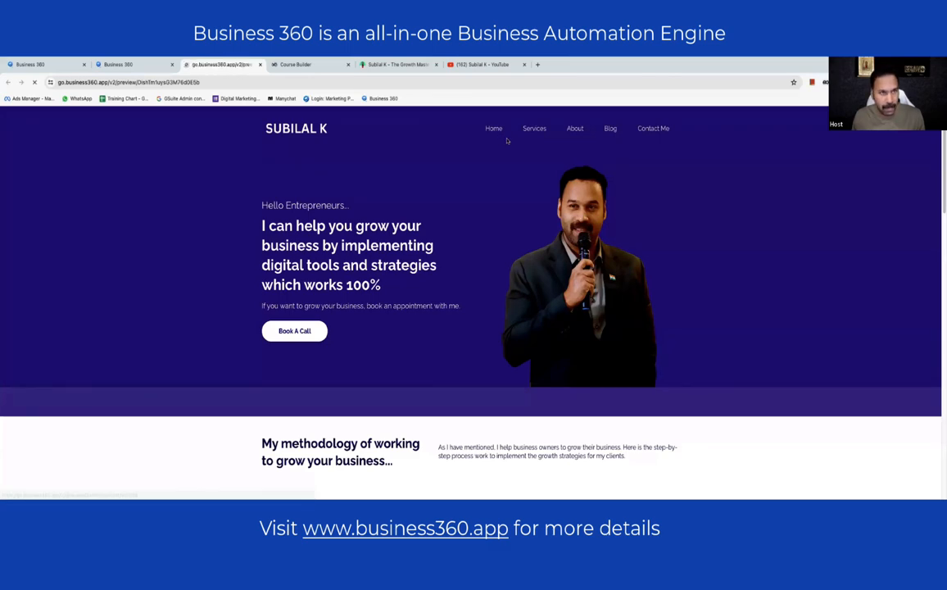
{"action": "left_click", "coordinate": [534, 129]}
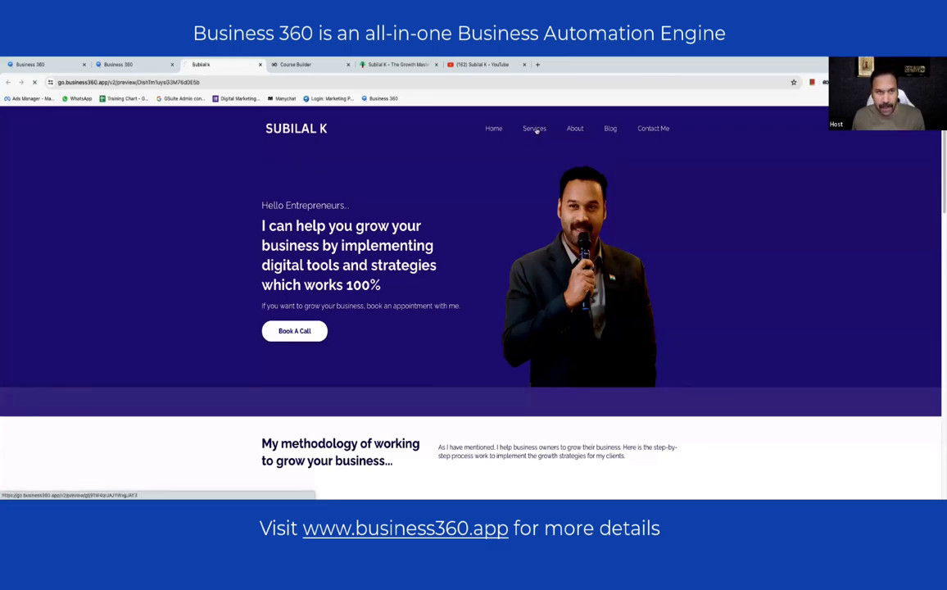
{"action": "scroll", "coordinate": [581, 208], "scroll_direction": "down", "scroll_amount": 5}
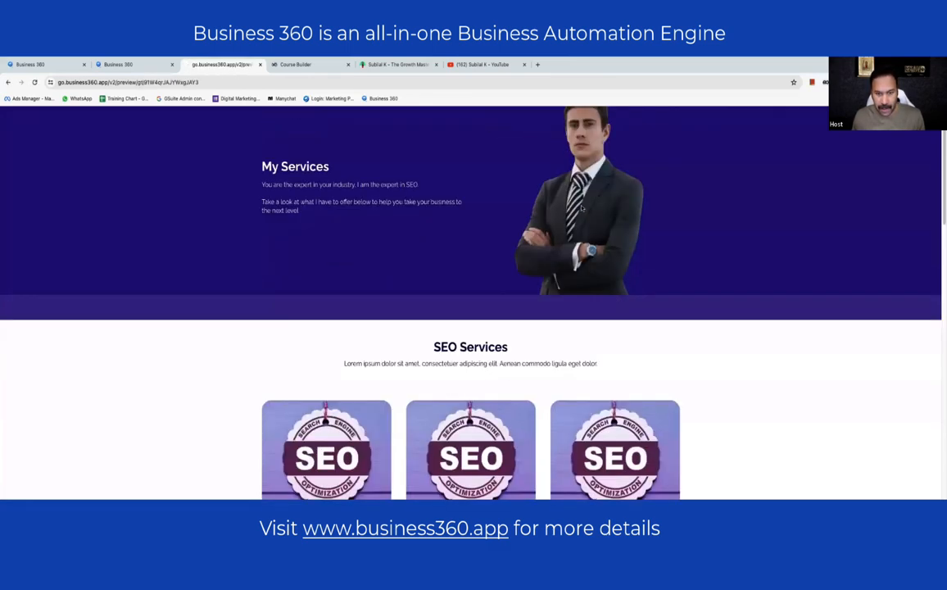
{"action": "scroll", "coordinate": [581, 208], "scroll_direction": "down", "scroll_amount": 15}
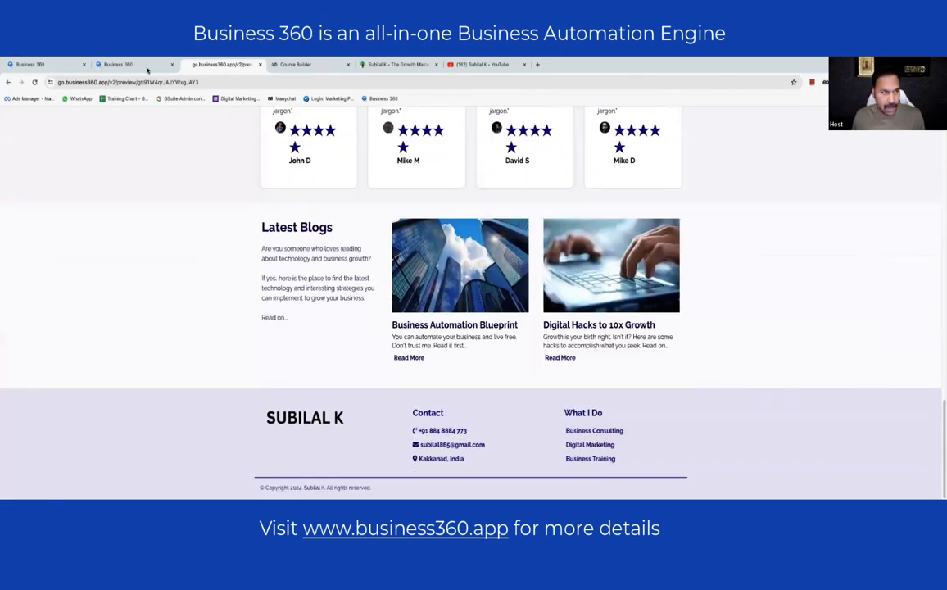
{"action": "left_click", "coordinate": [131, 63]}
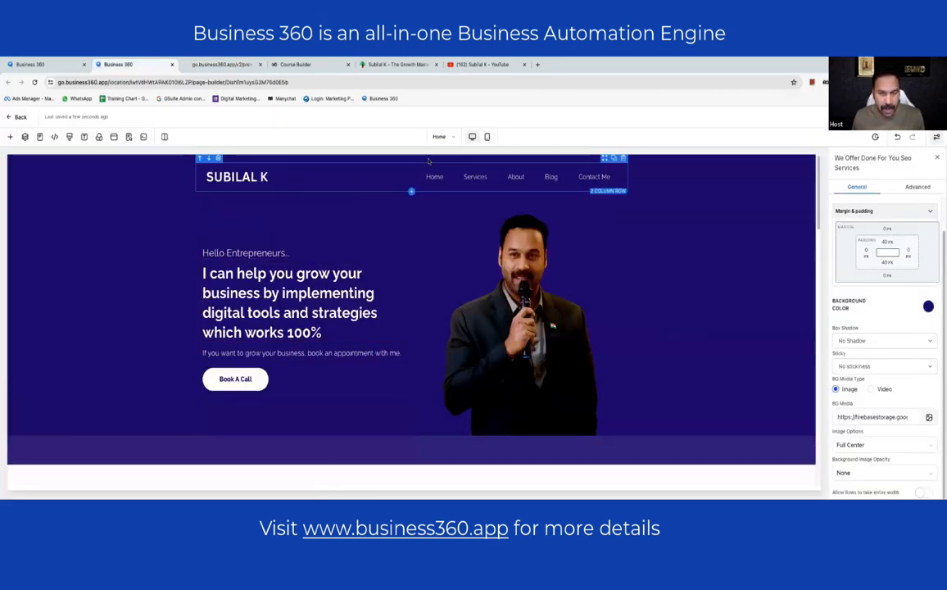
- Open the My Services page from the builder's Pages list
{"action": "left_click", "coordinate": [39, 137]}
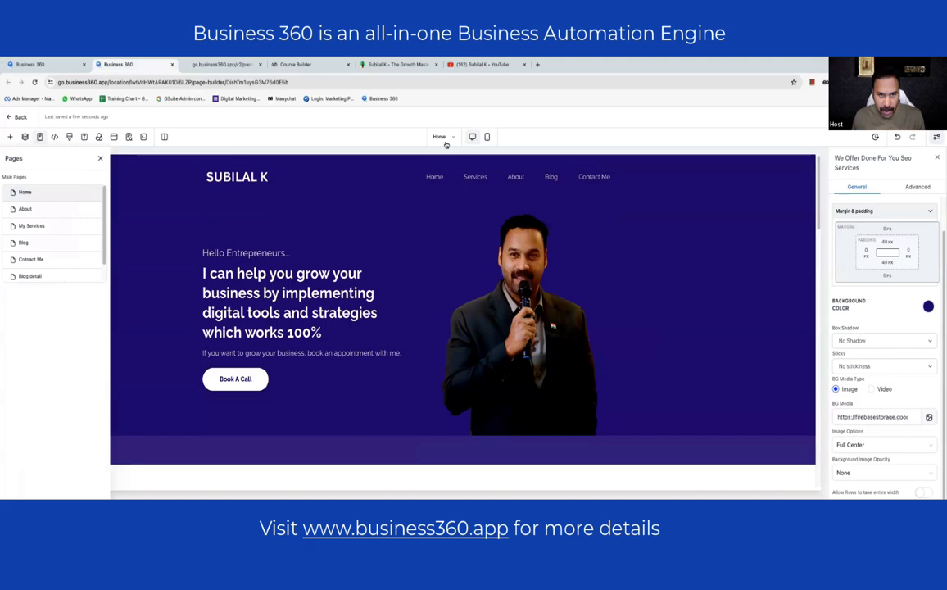
{"action": "left_click", "coordinate": [33, 226]}
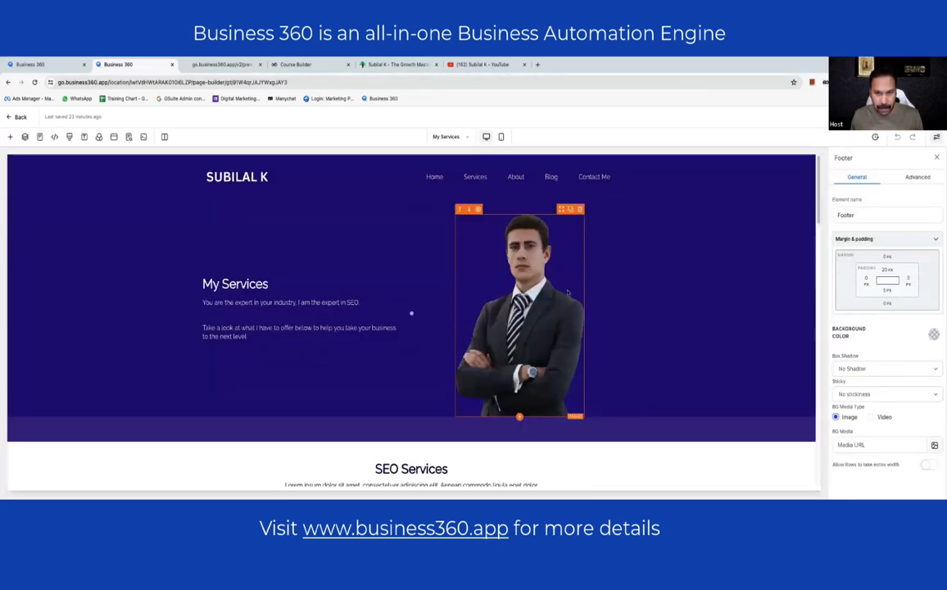
- Replace the hero image with the microphone photo from the media library
{"action": "left_click", "coordinate": [519, 328]}
{"action": "scroll", "coordinate": [908, 388], "scroll_direction": "down", "scroll_amount": 2}
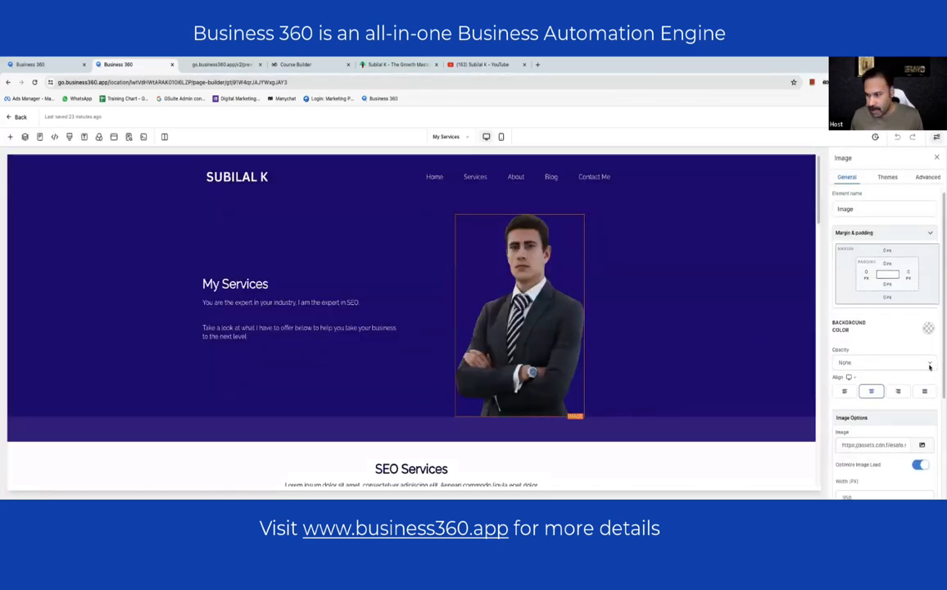
{"action": "left_click", "coordinate": [921, 370]}
{"action": "left_click", "coordinate": [905, 340]}
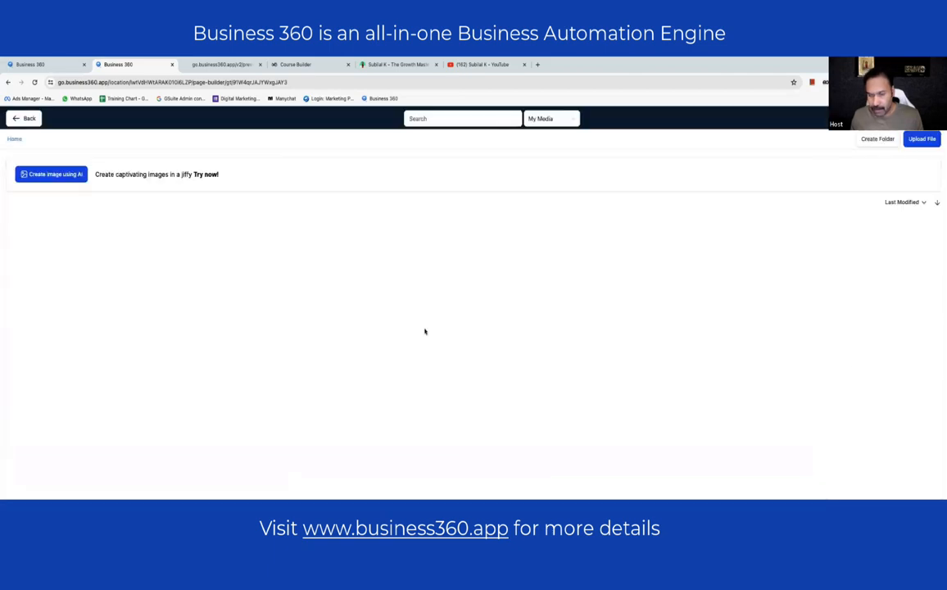
{"action": "scroll", "coordinate": [824, 339], "scroll_direction": "down", "scroll_amount": 10}
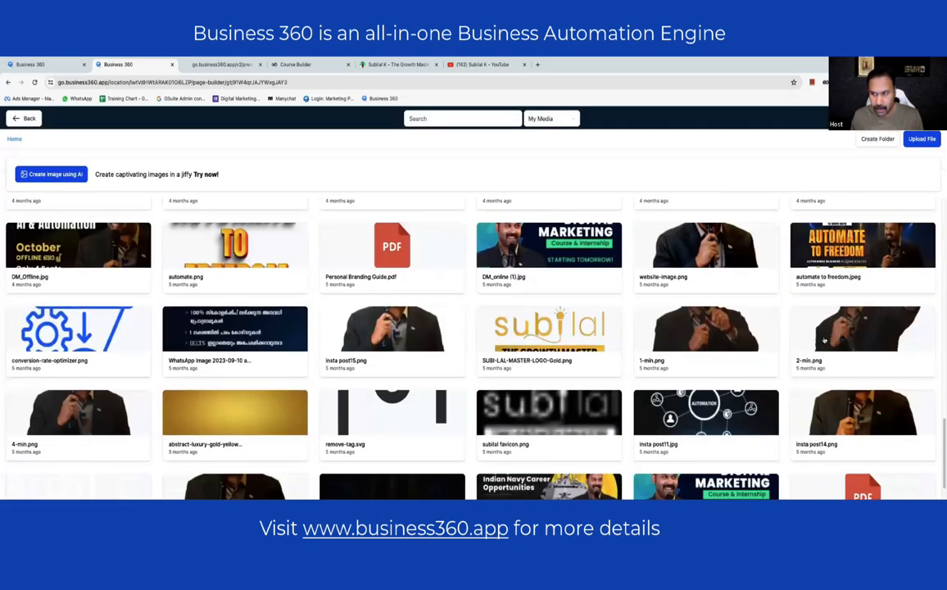
{"action": "left_click", "coordinate": [823, 340]}
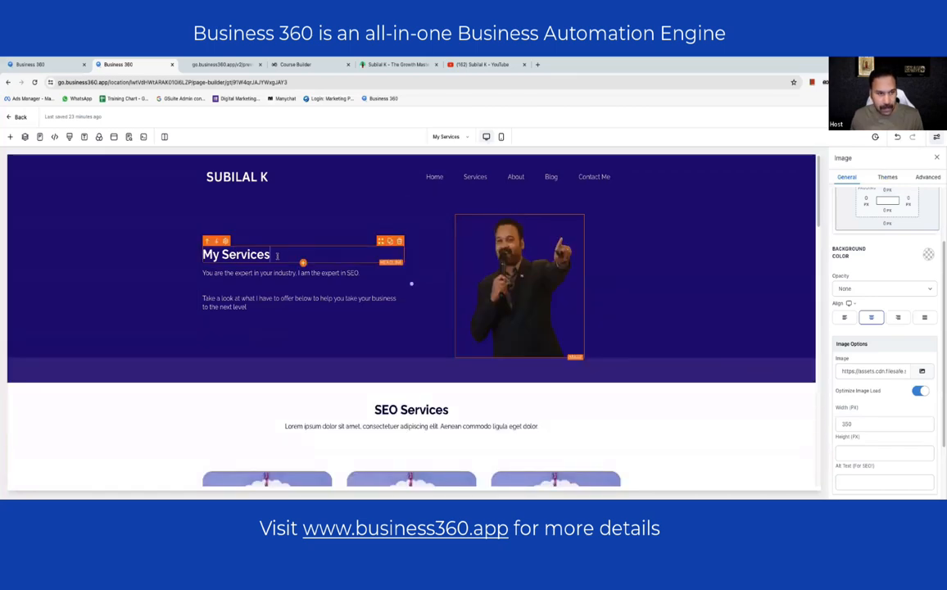
- Rewrite the hero paragraph as 'Here are the services…' with a second line 'Do check it out and…'
{"action": "left_click", "coordinate": [261, 273]}
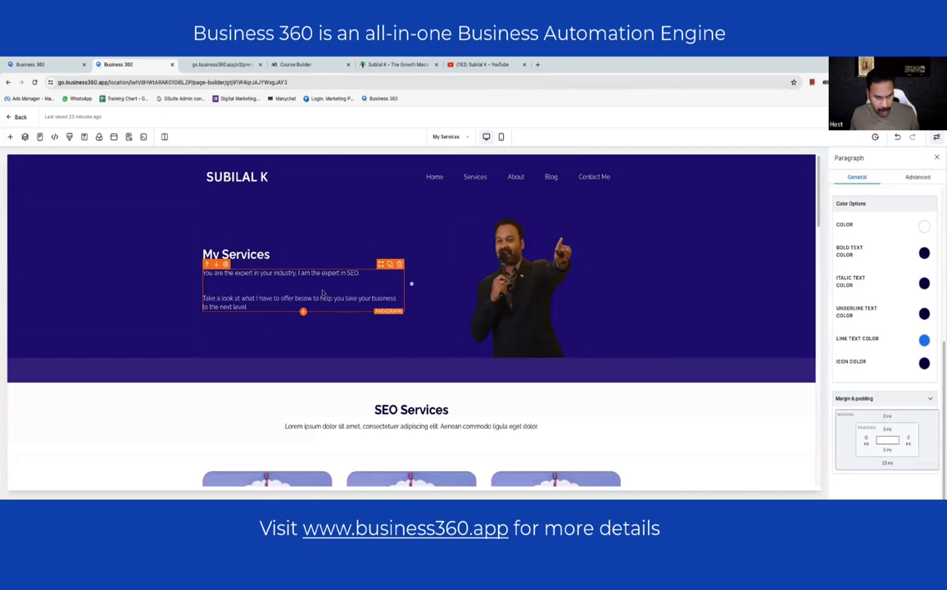
{"action": "key", "text": "super+q"}
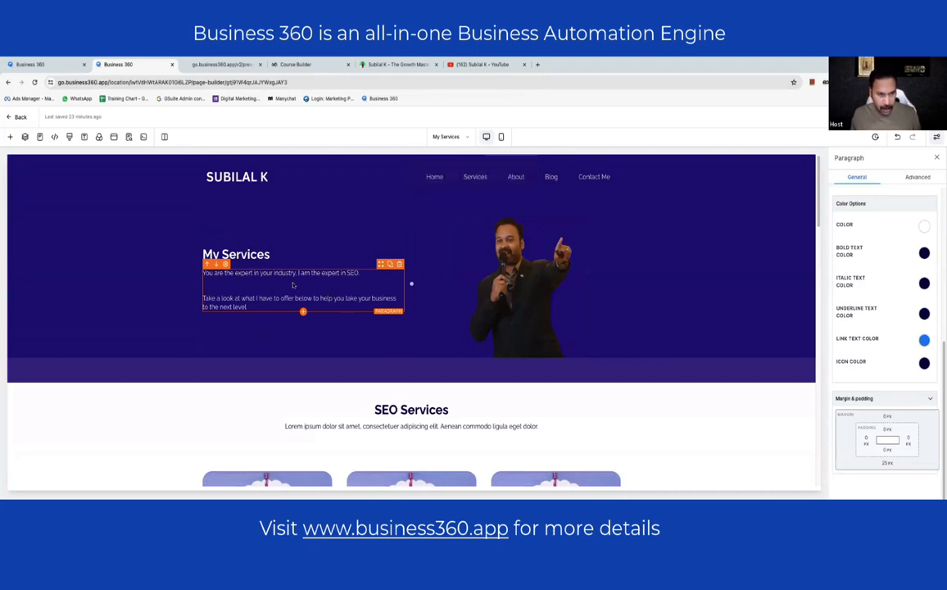
{"action": "left_click", "coordinate": [179, 282]}
{"action": "left_click", "coordinate": [222, 282]}
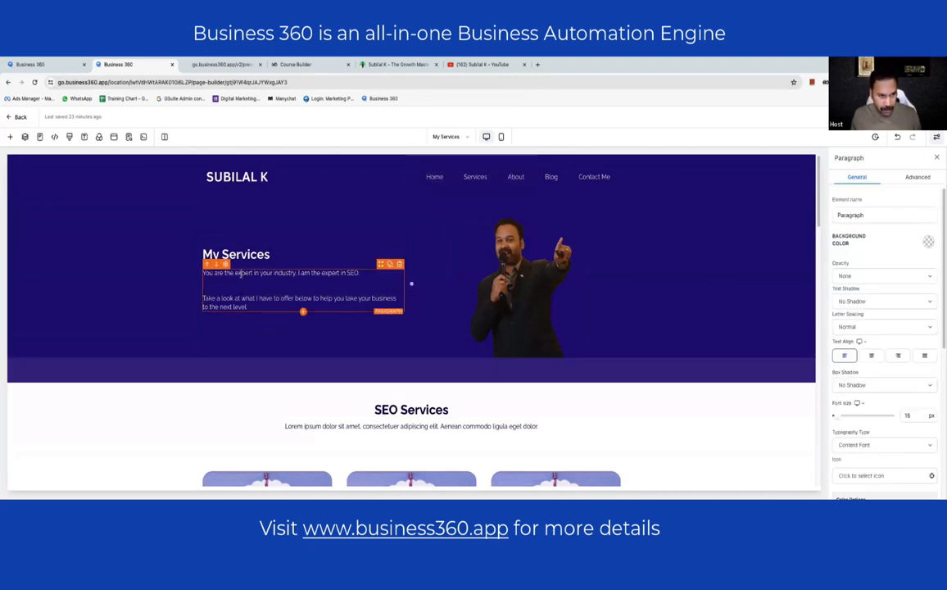
{"action": "key", "text": "super+a"}
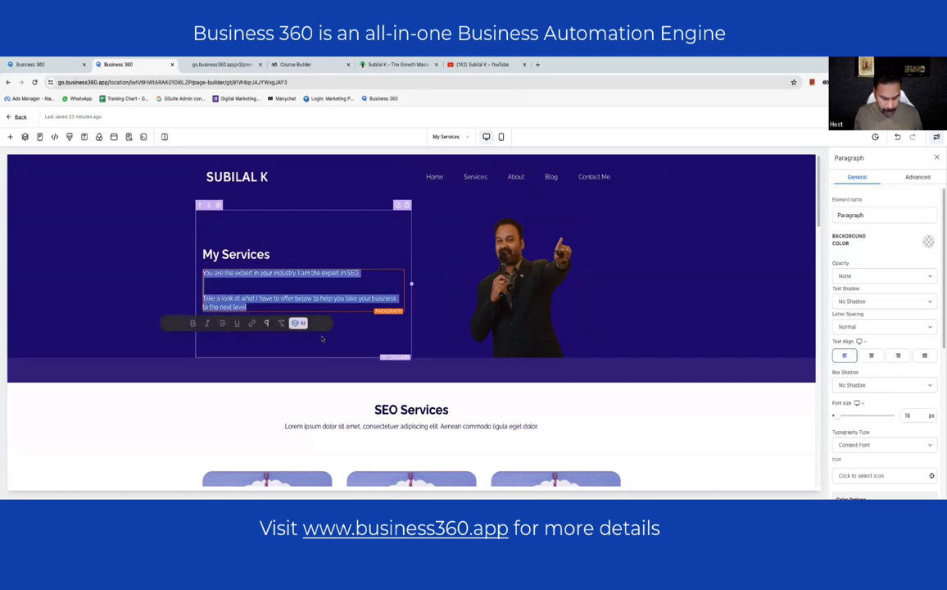
{"action": "type", "text": "Here are th"}
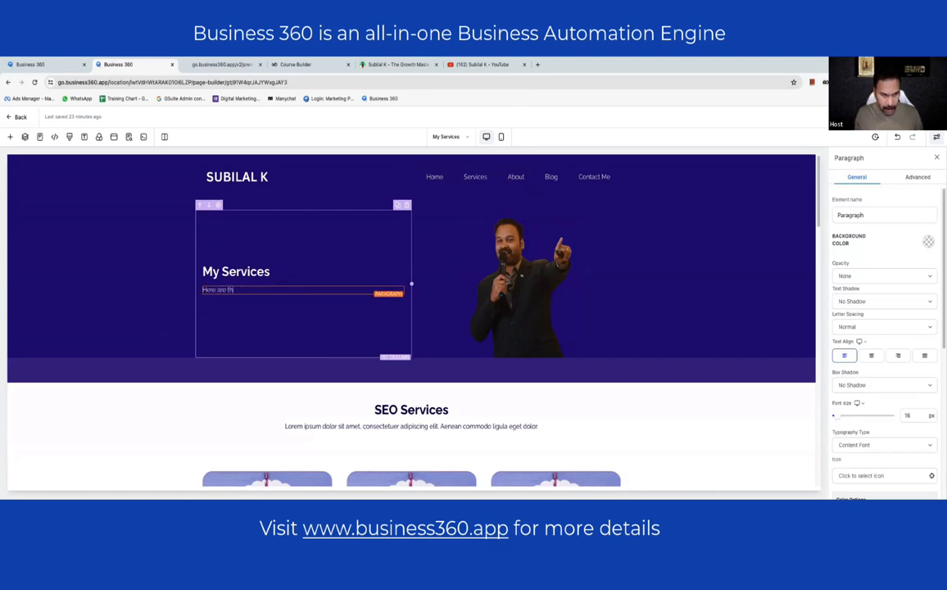
{"action": "type", "text": "e services I provide. May be you are looking for some"}
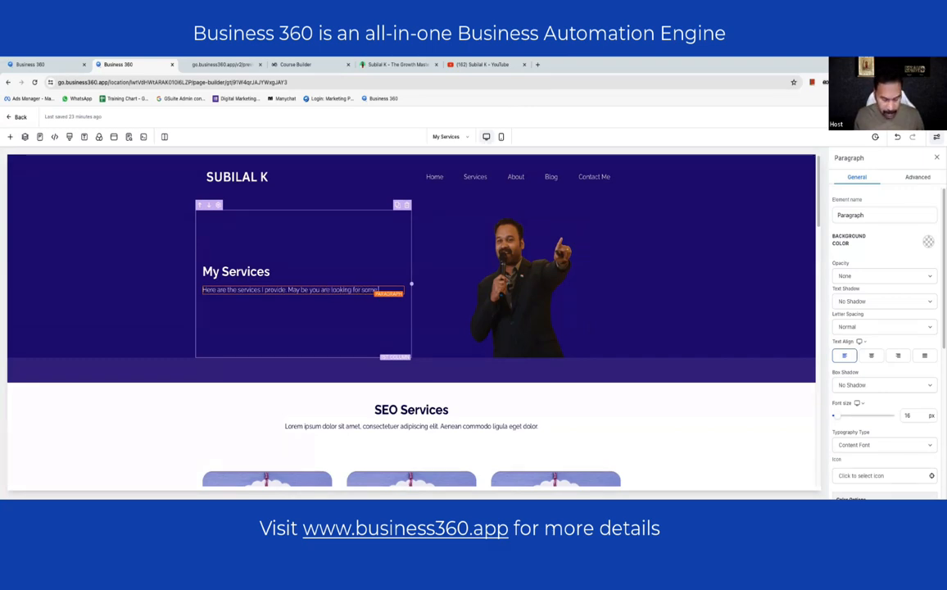
{"action": "type", "text": "th"}
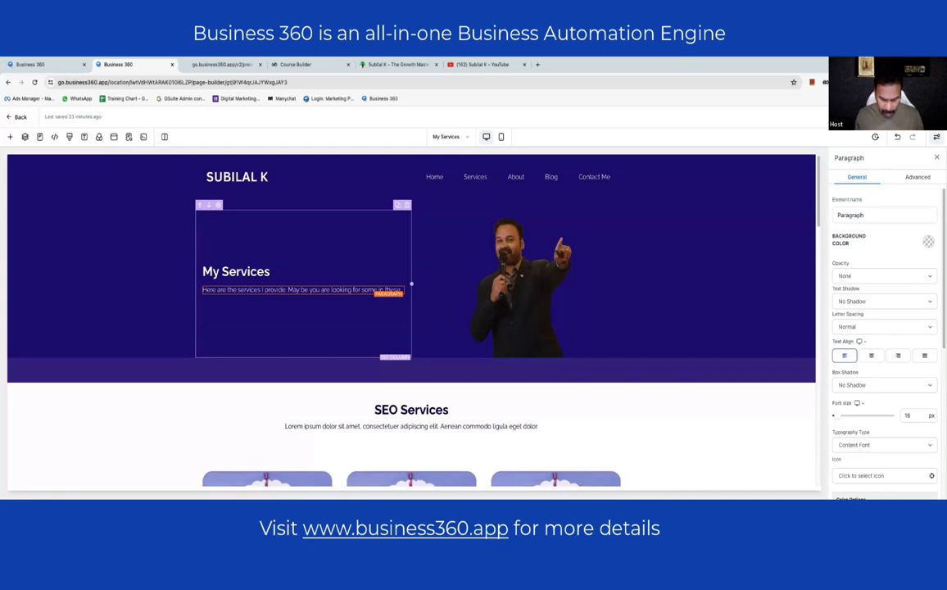
{"action": "key", "text": "Return"}
{"action": "key", "text": "Return"}
{"action": "type", "text": "Do "}
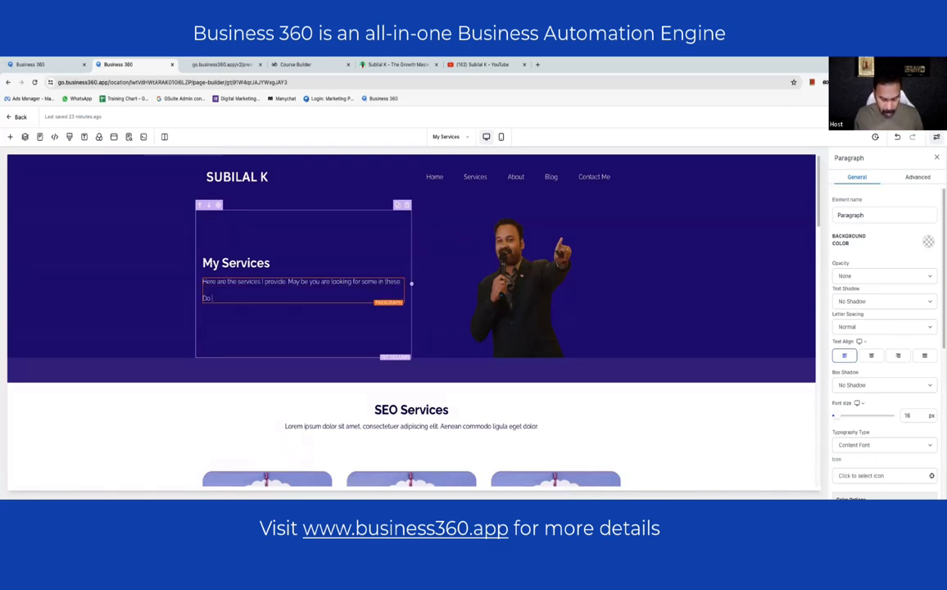
{"action": "type", "text": "check it out and get in touch with me."}
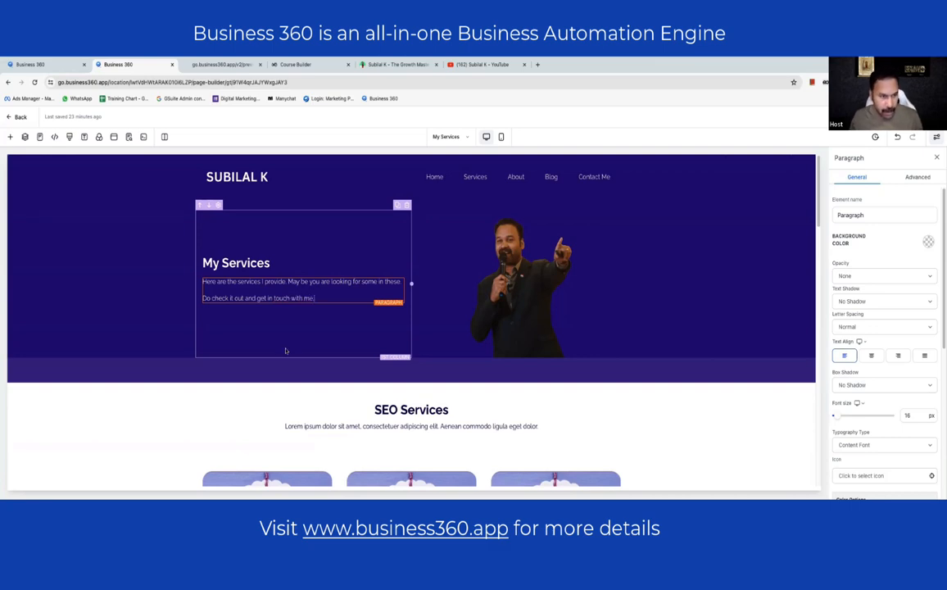
- Change the section heading to 'My Services'
{"action": "scroll", "coordinate": [286, 351], "scroll_direction": "down", "scroll_amount": 2}
{"action": "double_click", "coordinate": [384, 244]}
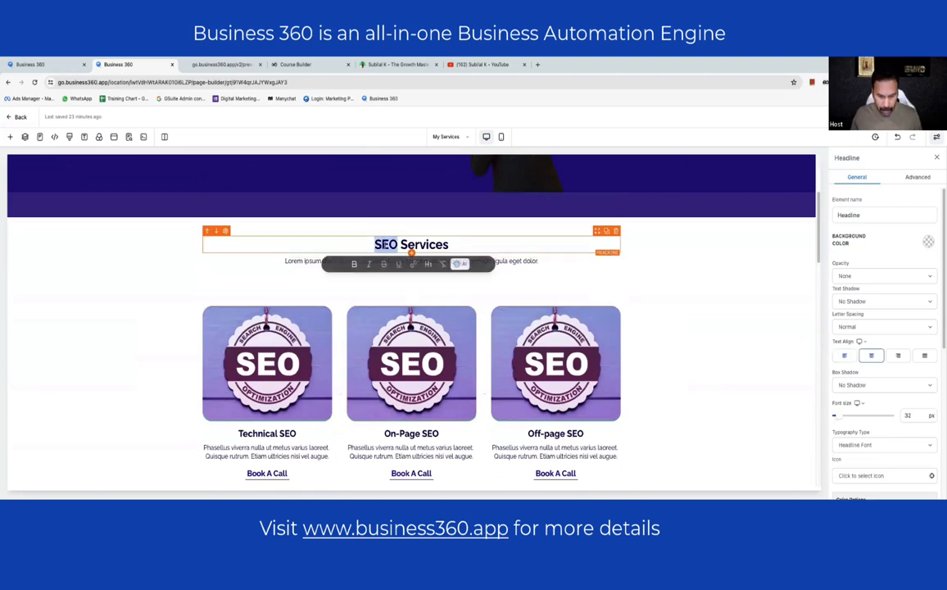
{"action": "type", "text": "my"}
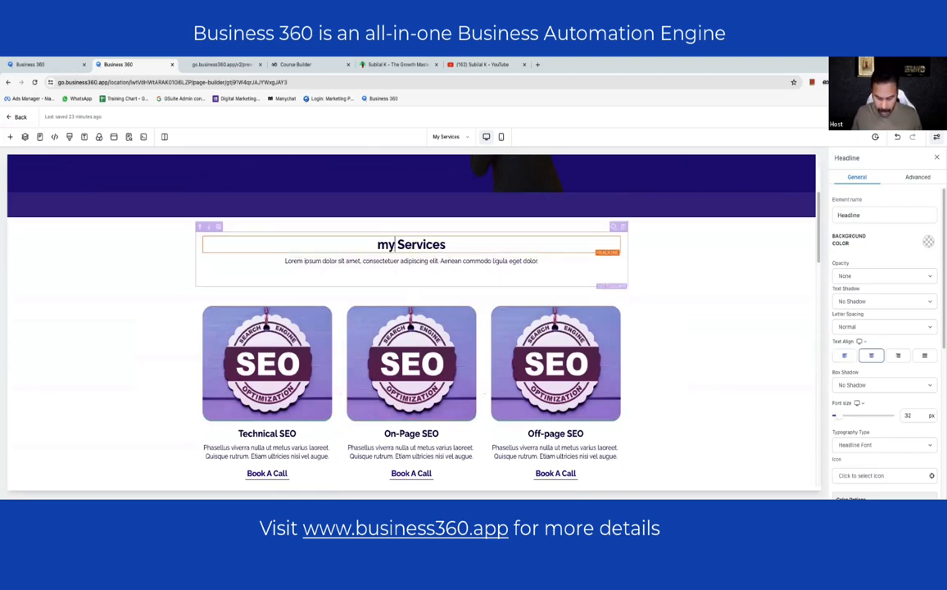
{"action": "key", "text": "Home"}
{"action": "type", "text": "M"}
{"action": "key", "text": "BackSpace"}
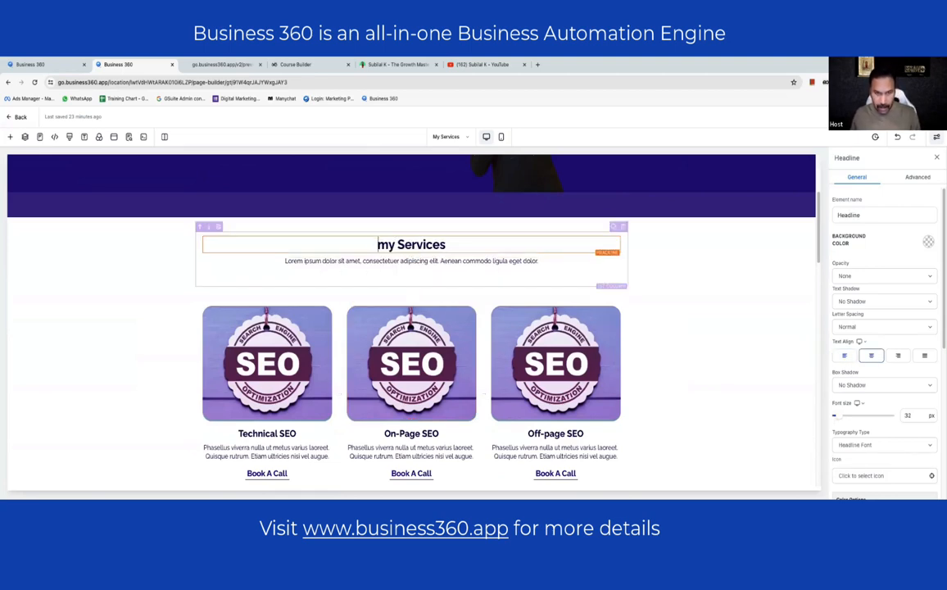
{"action": "type", "text": "M"}
{"action": "key", "text": "Delete"}
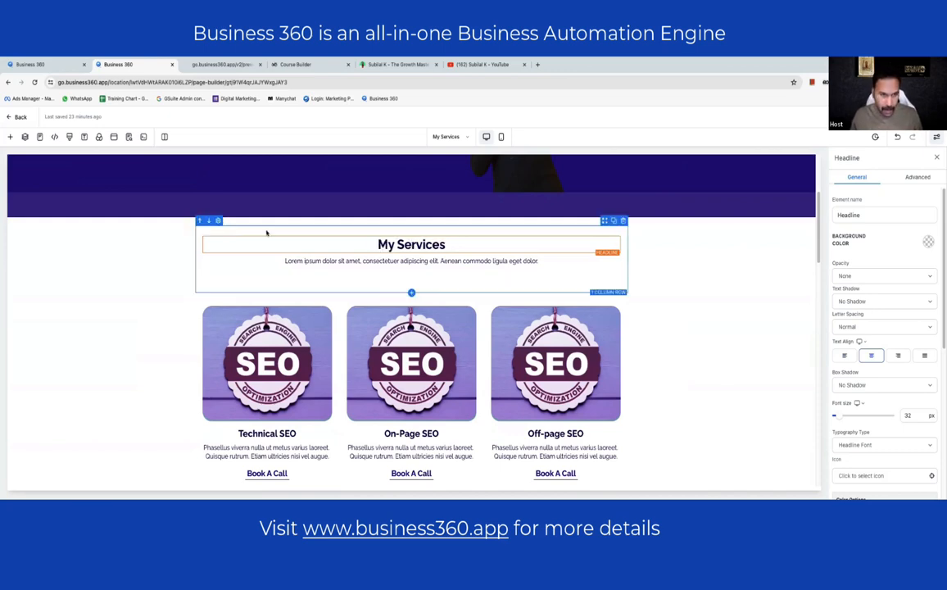
- Replace the Lorem ipsum with 'I have listed these here to help you be more specific. while you reach out to me.'
{"action": "left_click", "coordinate": [286, 260]}
{"action": "left_click_drag", "start_coordinate": [285, 260], "coordinate": [538, 263]}
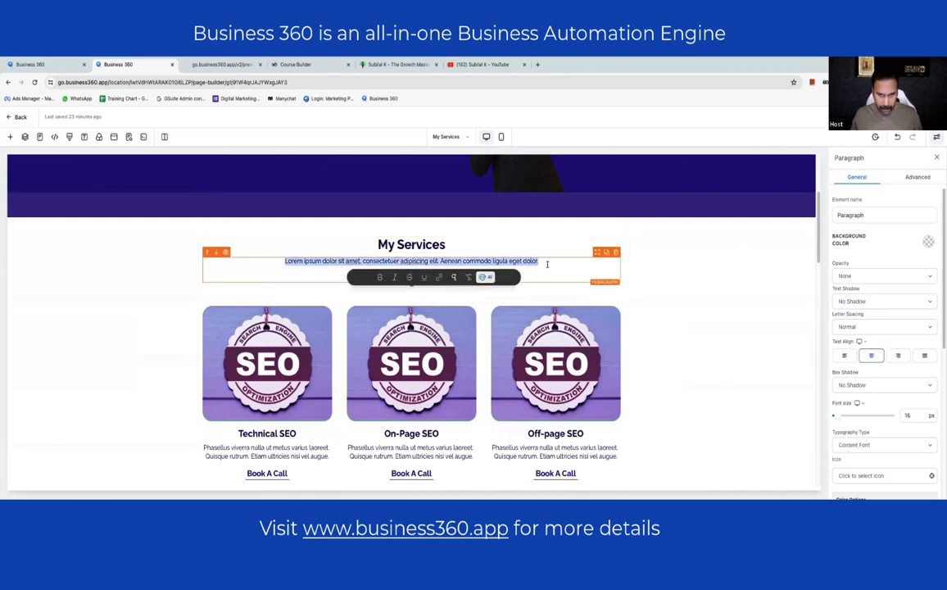
{"action": "type", "text": "I have list"}
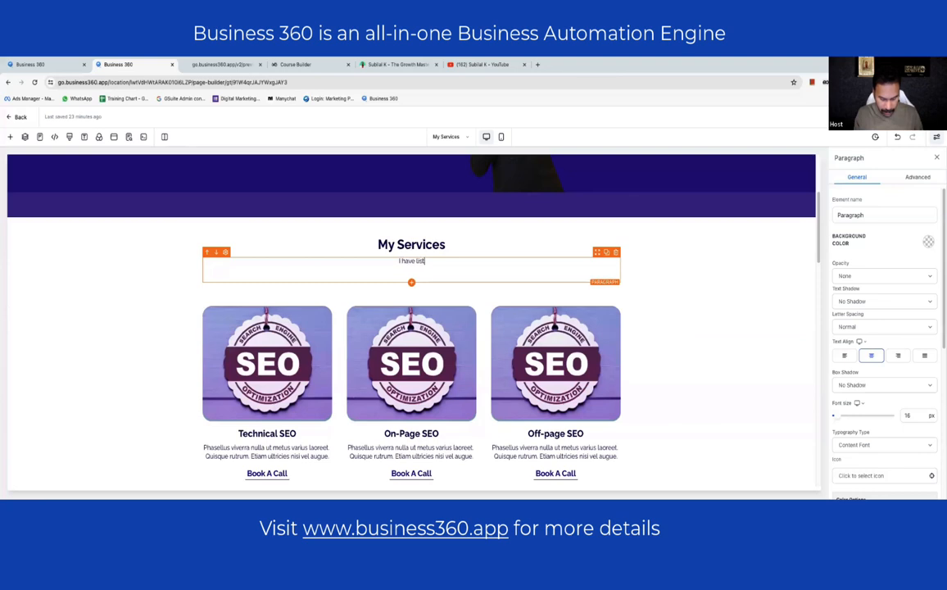
{"action": "type", "text": "ed these he"}
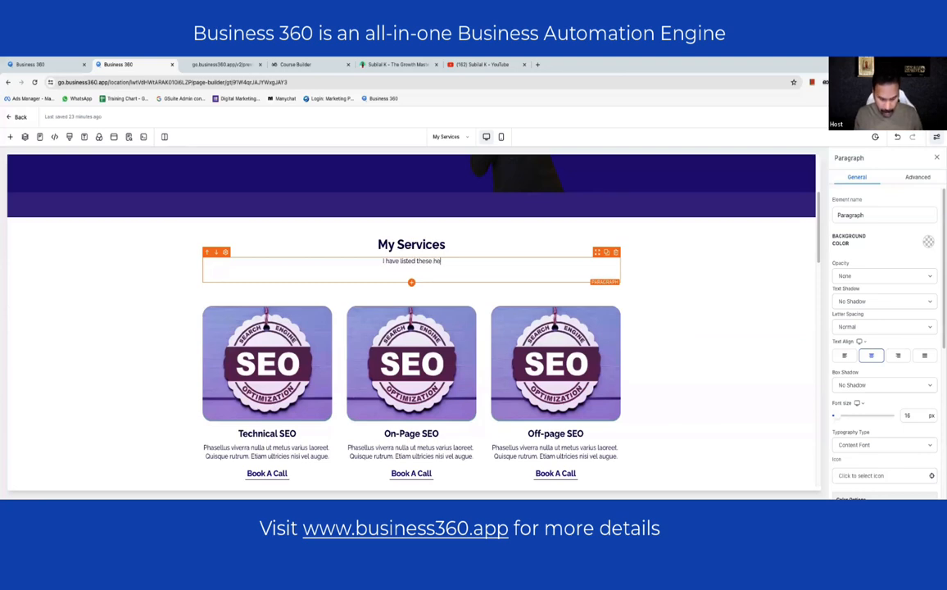
{"action": "type", "text": "re to help "}
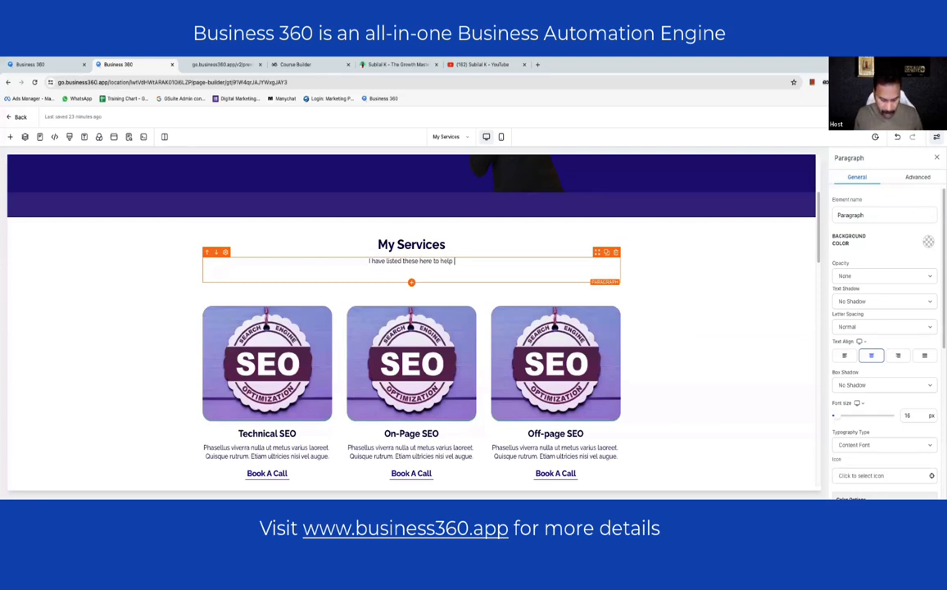
{"action": "type", "text": "you be more "}
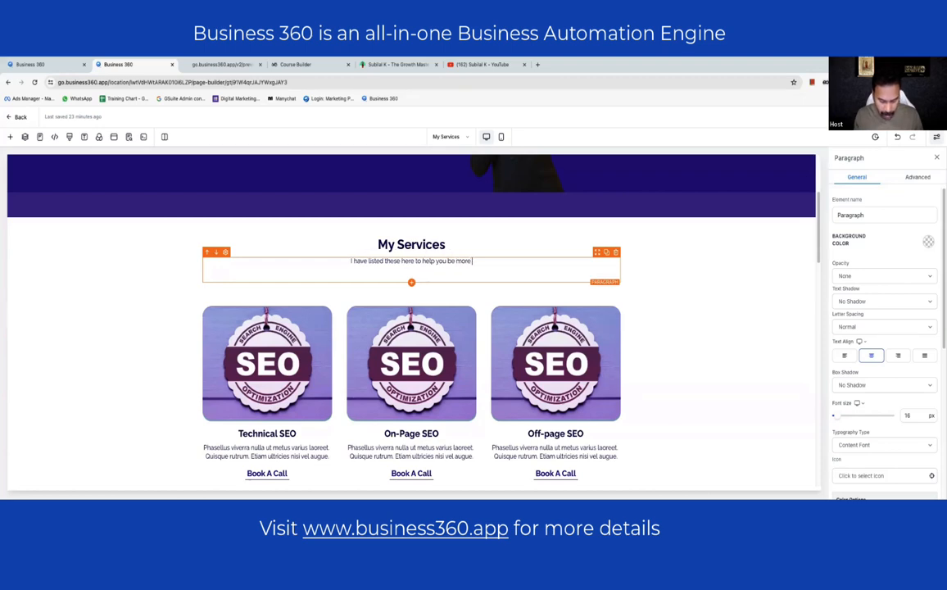
{"action": "type", "text": "specific"}
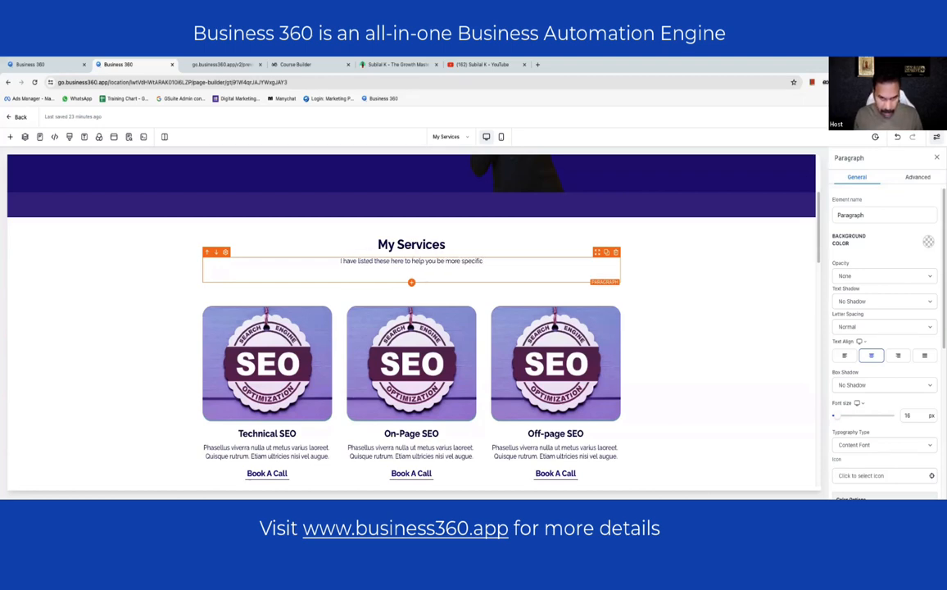
{"action": "type", "text": ". while "}
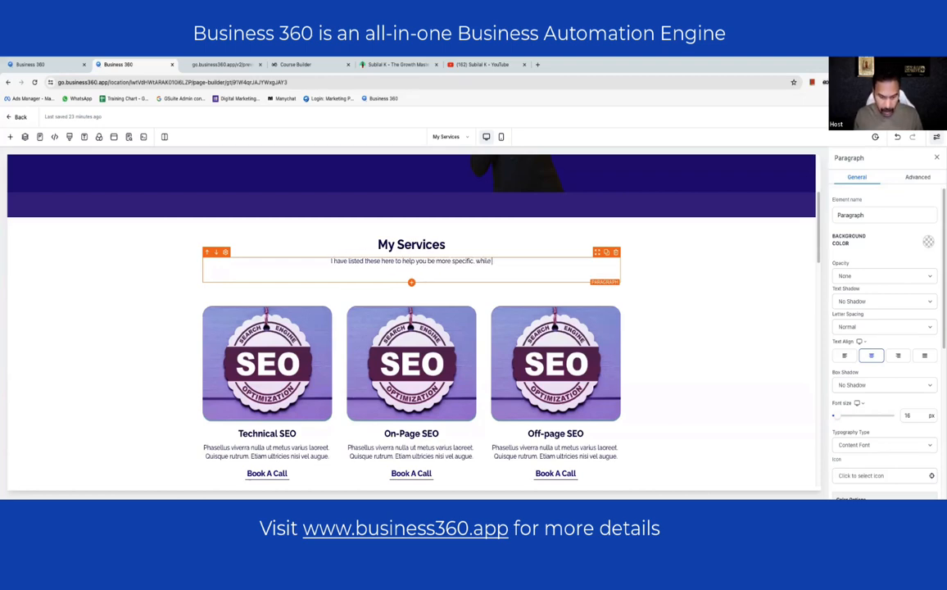
{"action": "type", "text": "you reach"}
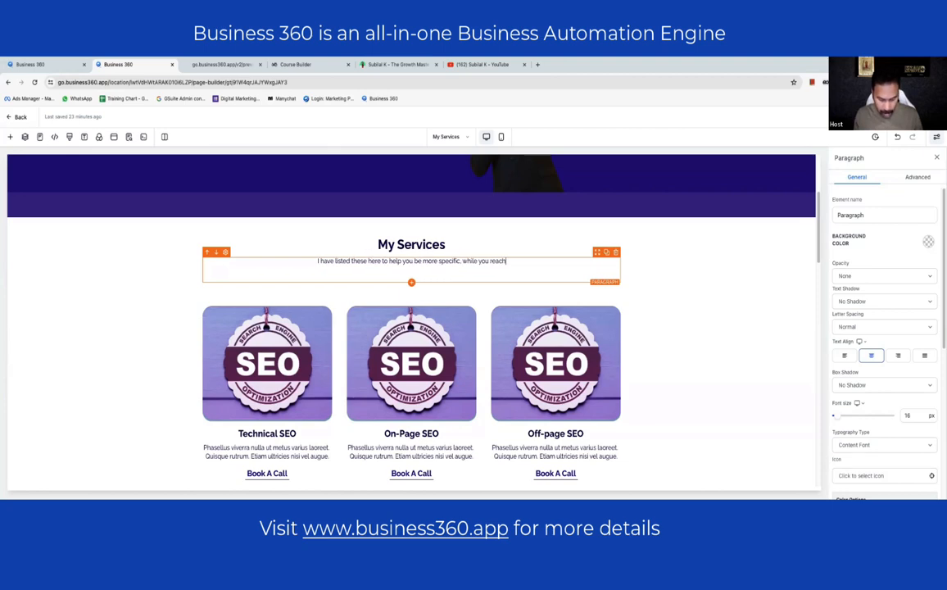
{"action": "type", "text": " out to me."}
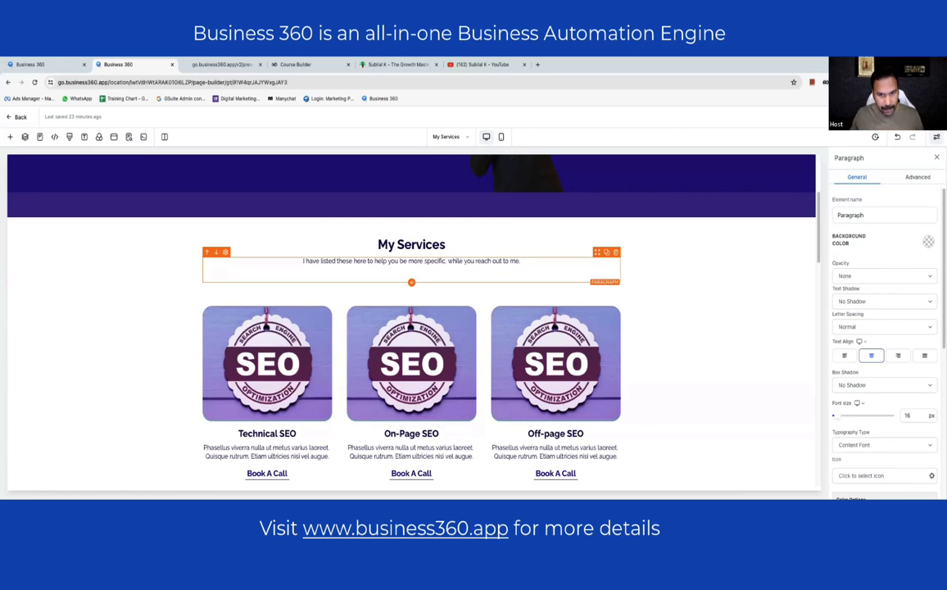
- Rename the first service card from Technical SEO to Business Automation and select its image
{"action": "scroll", "coordinate": [574, 285], "scroll_direction": "down", "scroll_amount": 2}
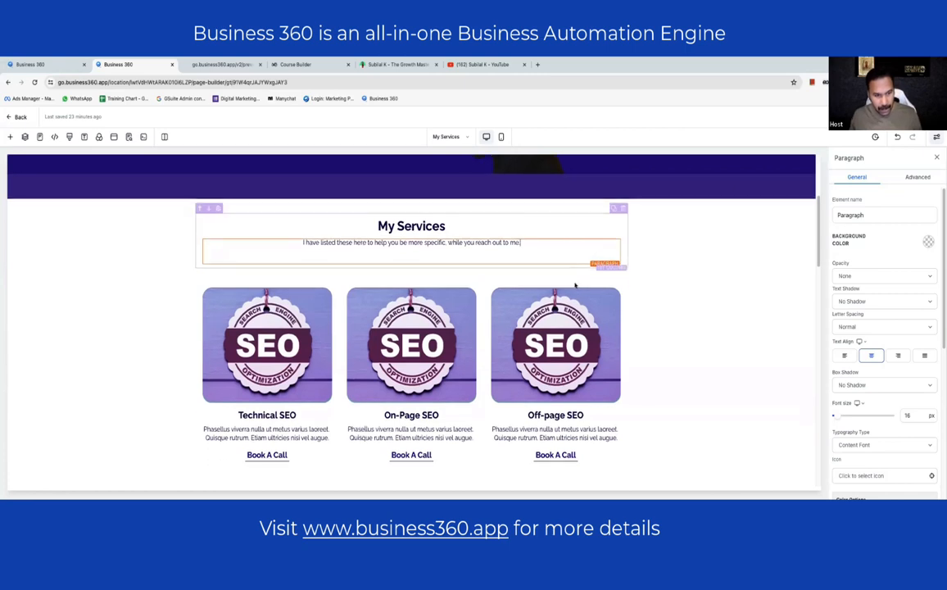
{"action": "left_click", "coordinate": [262, 298]}
{"action": "left_click", "coordinate": [267, 297]}
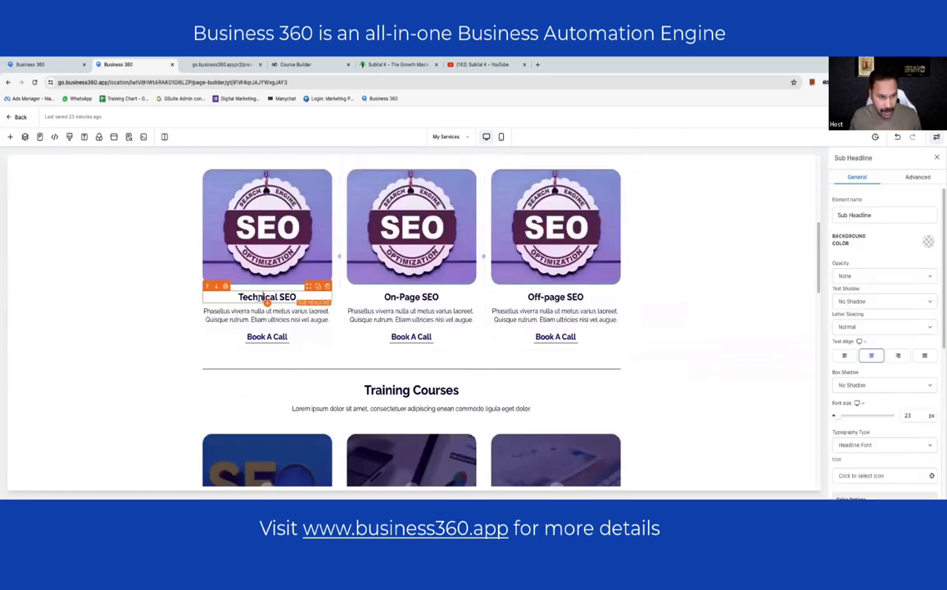
{"action": "triple_click", "coordinate": [267, 296]}
{"action": "type", "text": "Busien"}
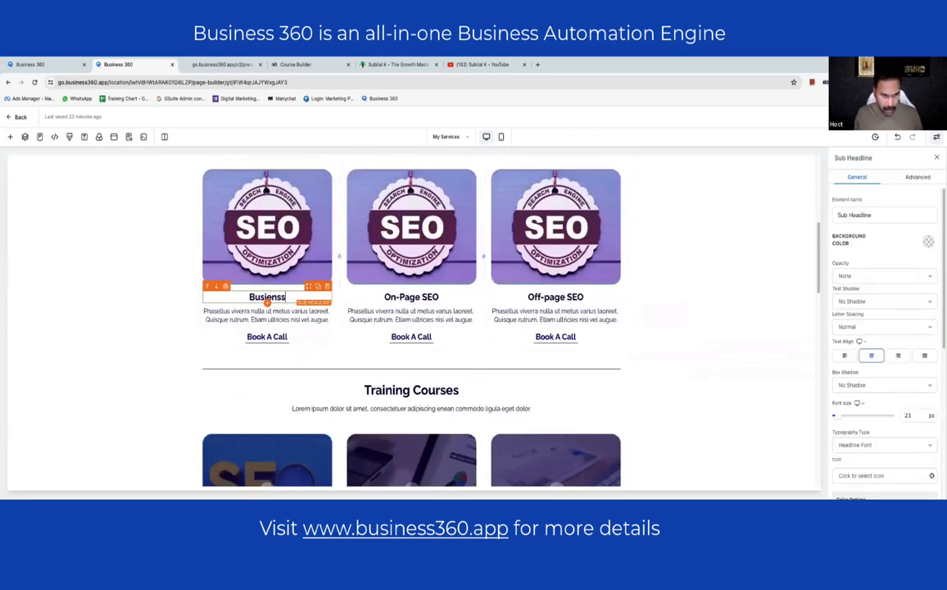
{"action": "key", "text": "BackSpace"}
{"action": "key", "text": "BackSpace"}
{"action": "type", "text": "ness A"}
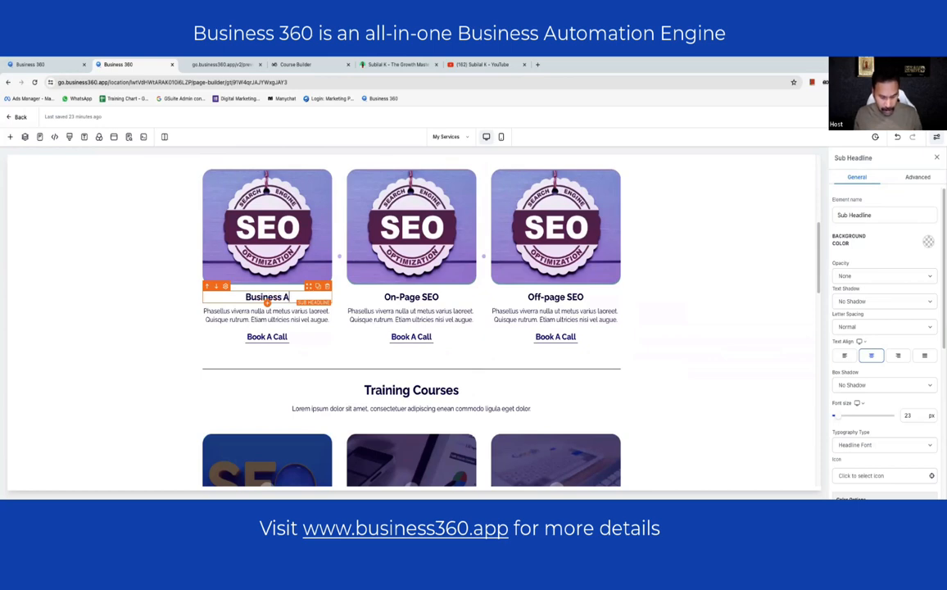
{"action": "type", "text": "utomation"}
{"action": "left_click", "coordinate": [267, 226]}
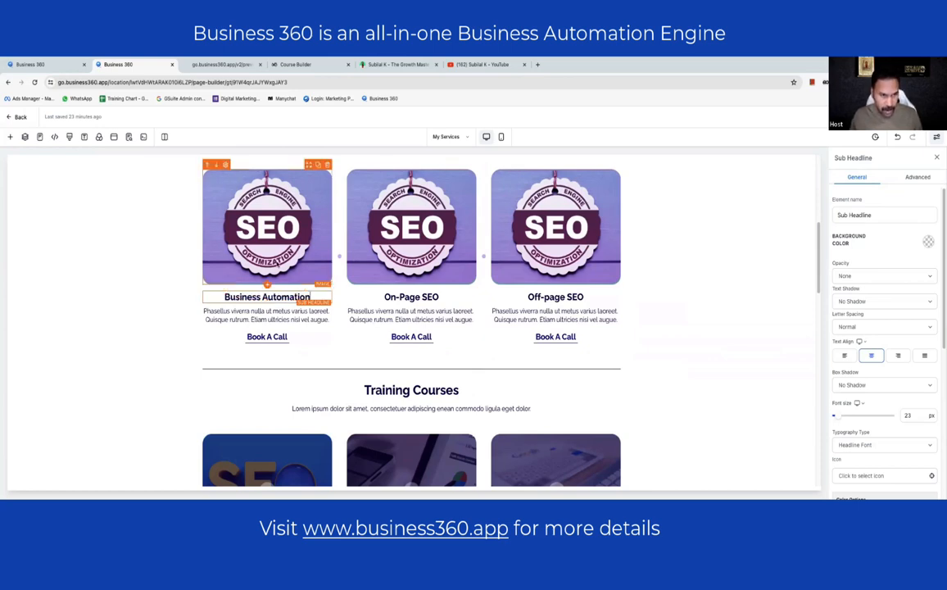
{"action": "left_click", "coordinate": [921, 450]}
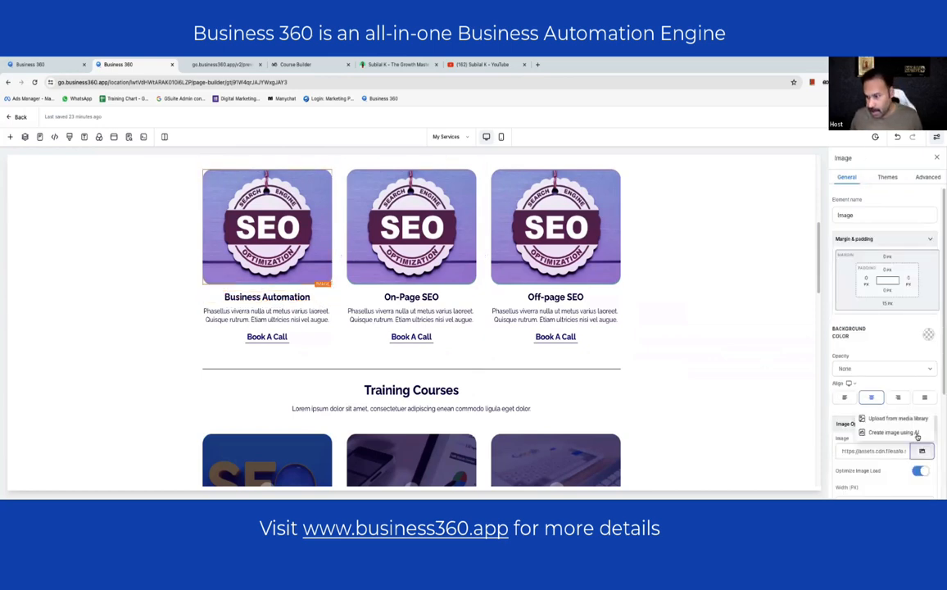
- Choose AI image creation and fill the description with an example prompt
{"action": "left_click", "coordinate": [872, 416]}
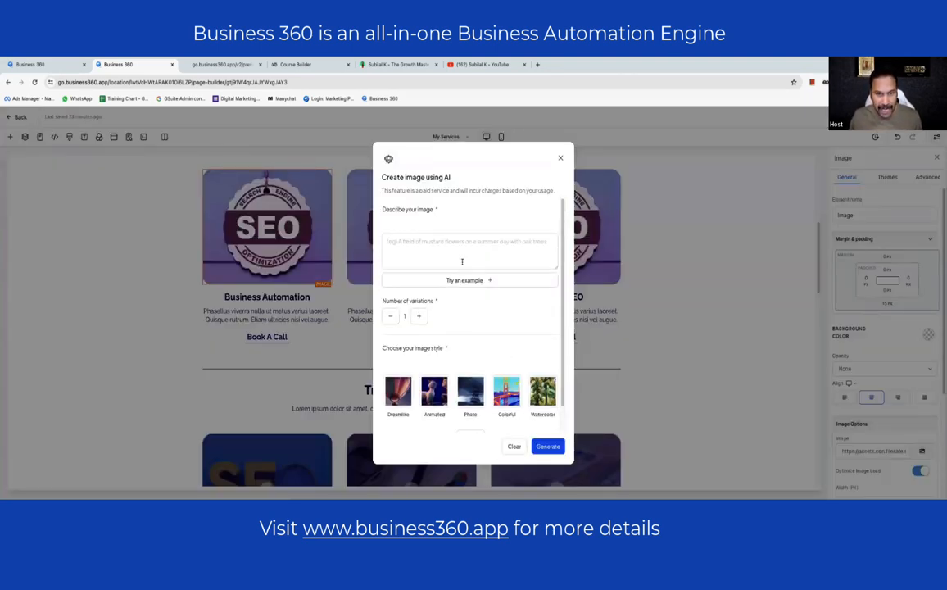
{"action": "left_click", "coordinate": [461, 247]}
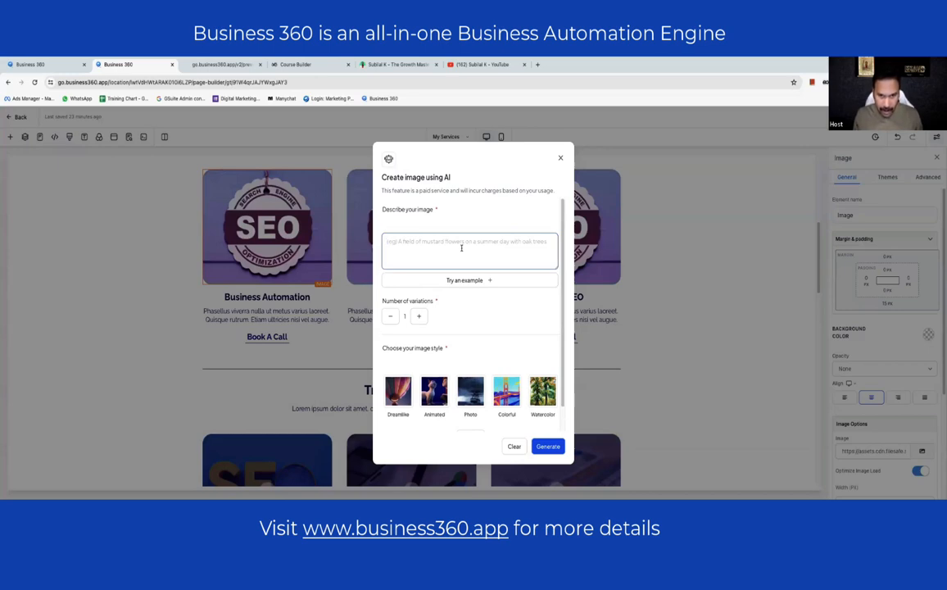
{"action": "type", "text": "a computer showing ma"}
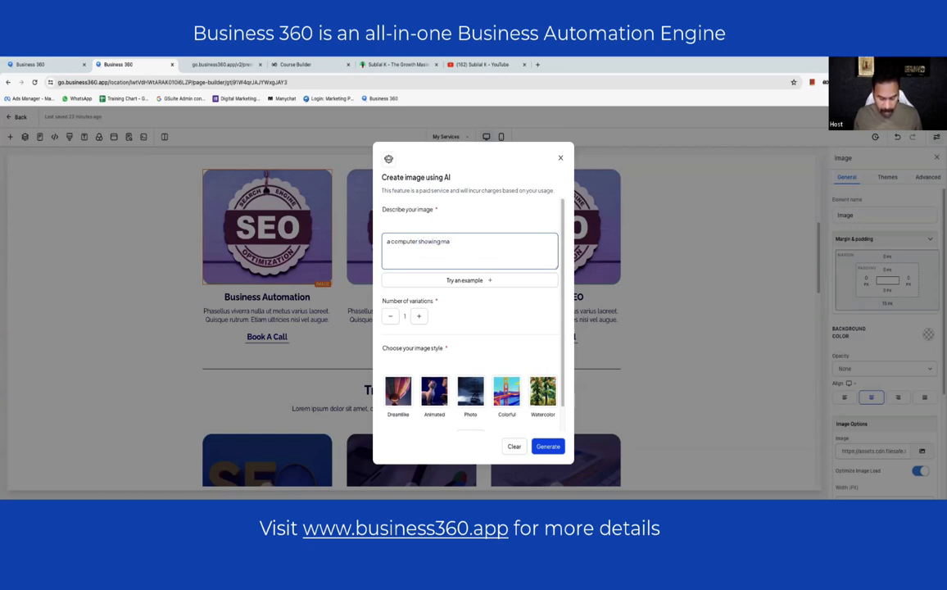
{"action": "type", "text": "soc"}
{"action": "type", "text": "ge"}
{"action": "scroll", "coordinate": [524, 296], "scroll_direction": "down", "scroll_amount": 1}
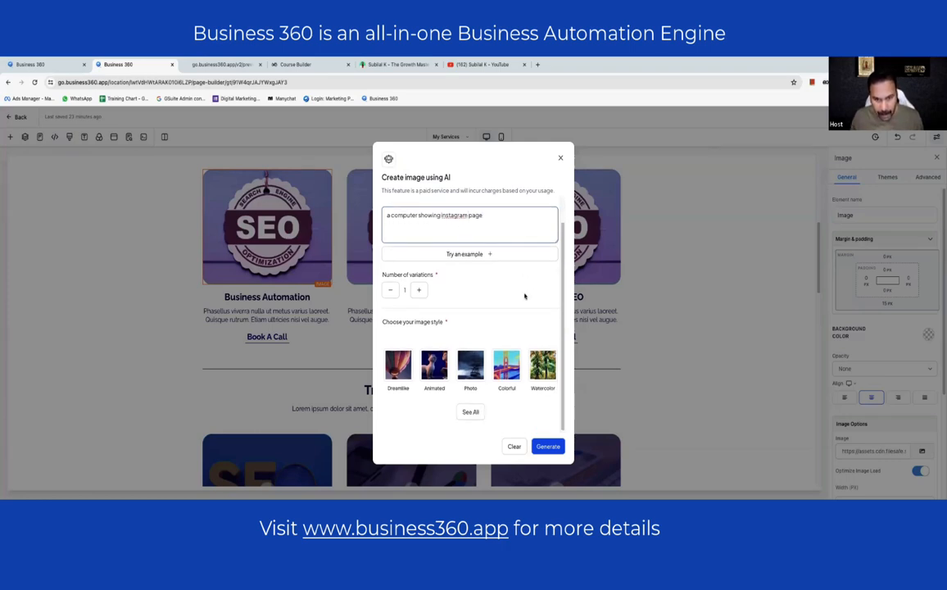
{"action": "left_click", "coordinate": [488, 254]}
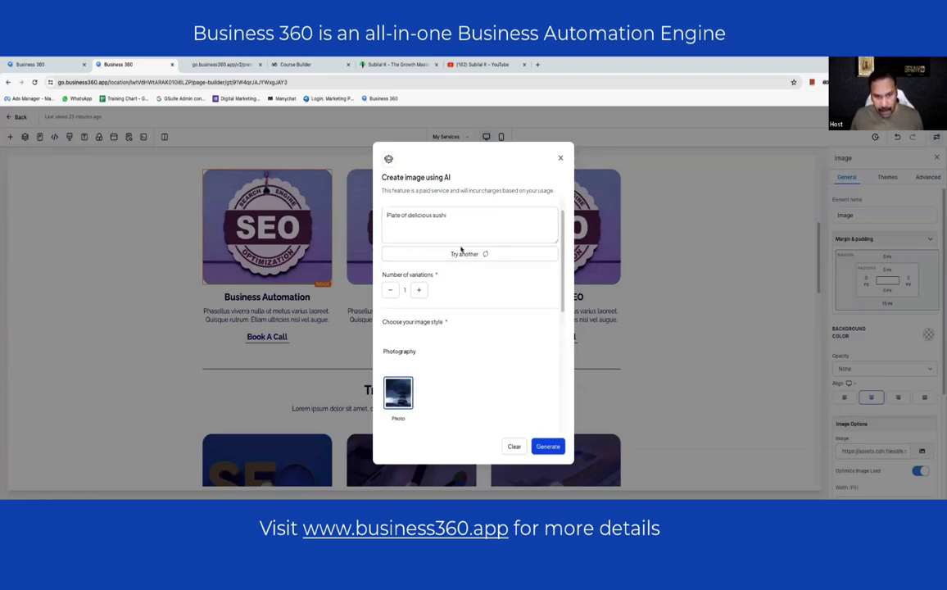
- Replace the prompt with 'A computer showing instagram' and generate a Photo-style image
{"action": "left_click", "coordinate": [459, 223]}
{"action": "left_click_drag", "start_coordinate": [461, 217], "coordinate": [355, 219]}
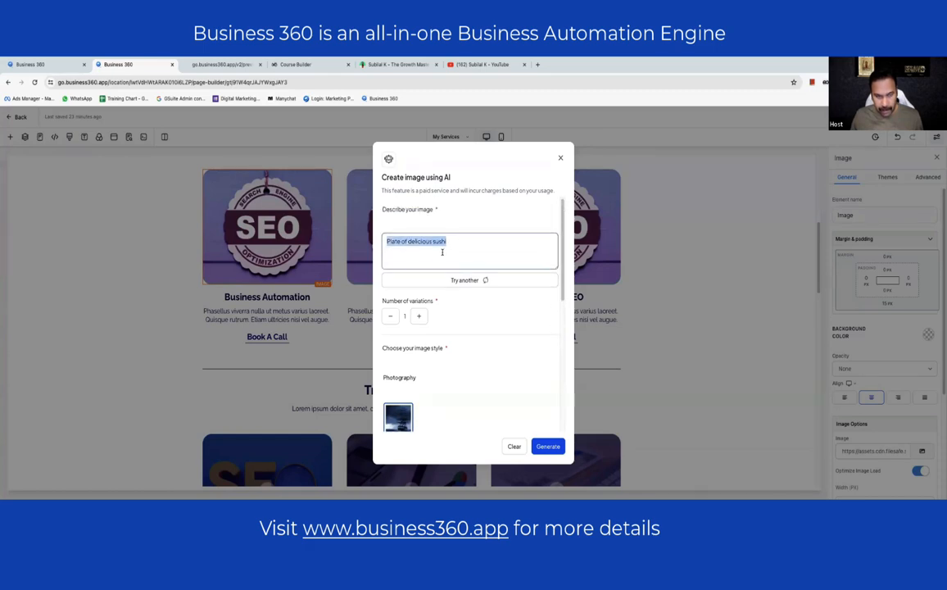
{"action": "scroll", "coordinate": [447, 248], "scroll_direction": "down", "scroll_amount": 1}
{"action": "scroll", "coordinate": [447, 248], "scroll_direction": "up", "scroll_amount": 1}
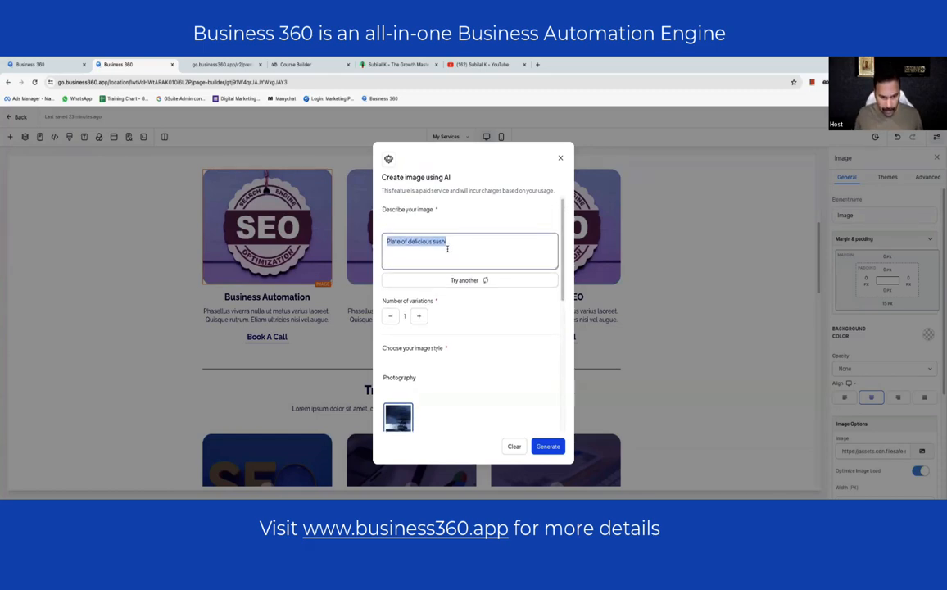
{"action": "type", "text": "Ac"}
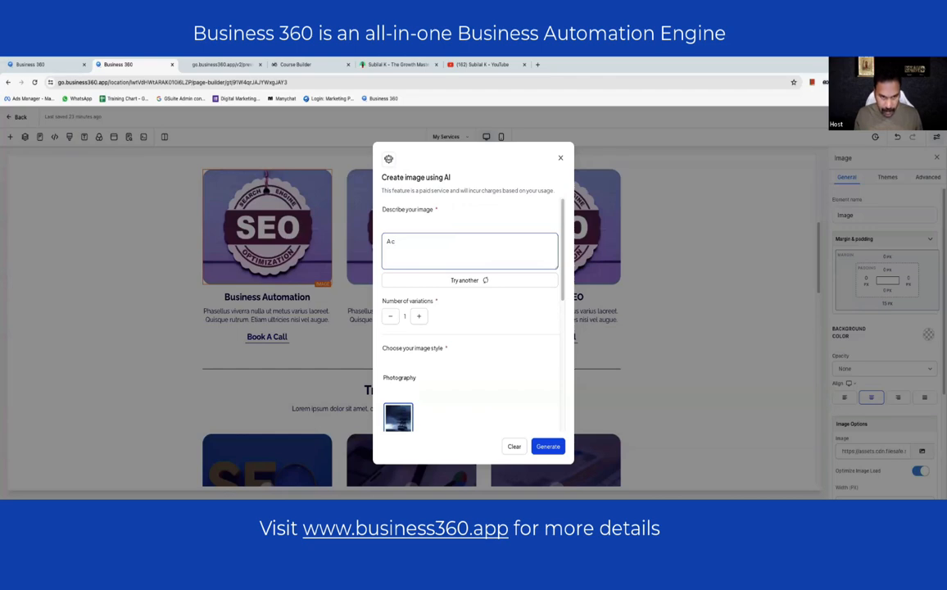
{"action": "type", "text": "omputer showing insta"}
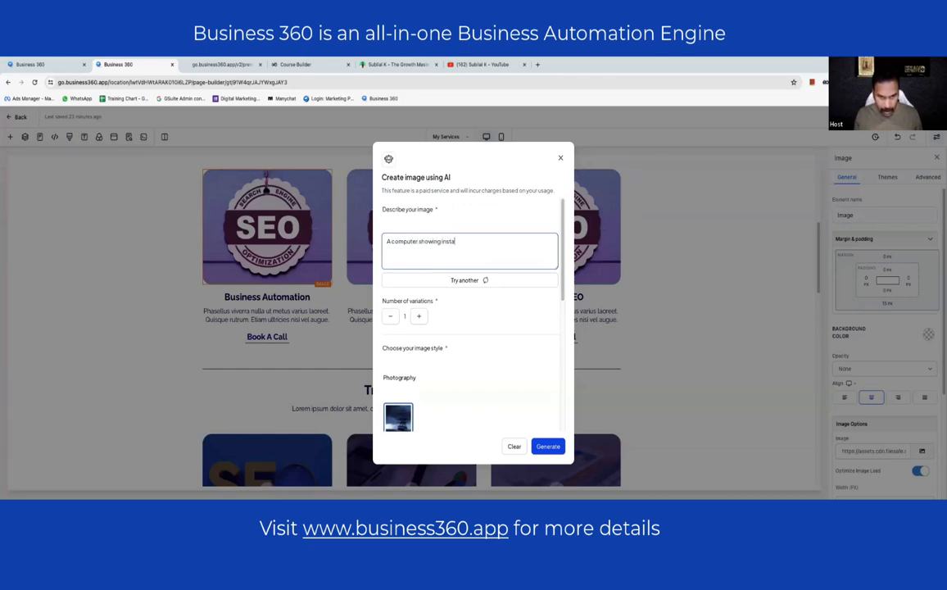
{"action": "type", "text": "gram"}
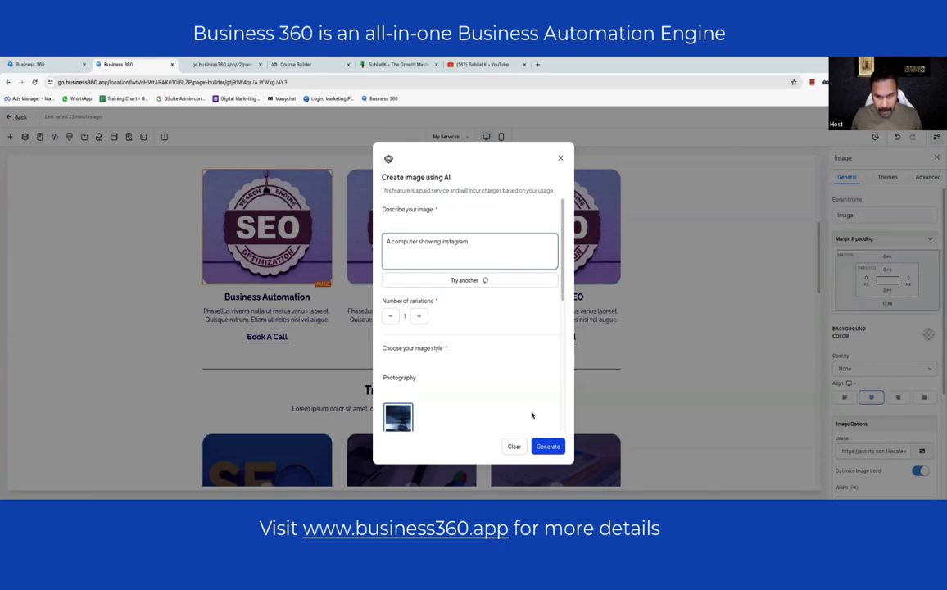
{"action": "left_click", "coordinate": [546, 445]}
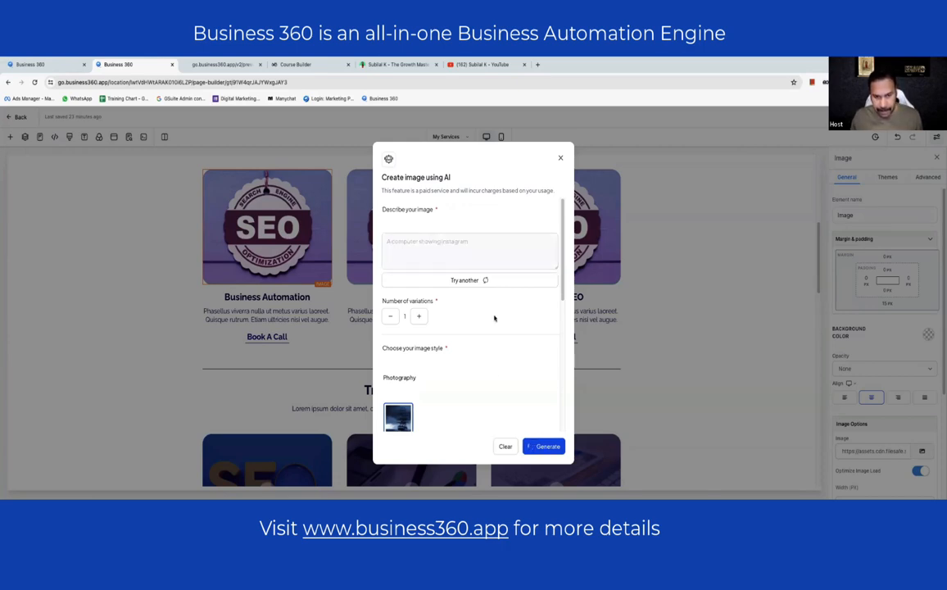
{"action": "scroll", "coordinate": [499, 338], "scroll_direction": "down", "scroll_amount": 3}
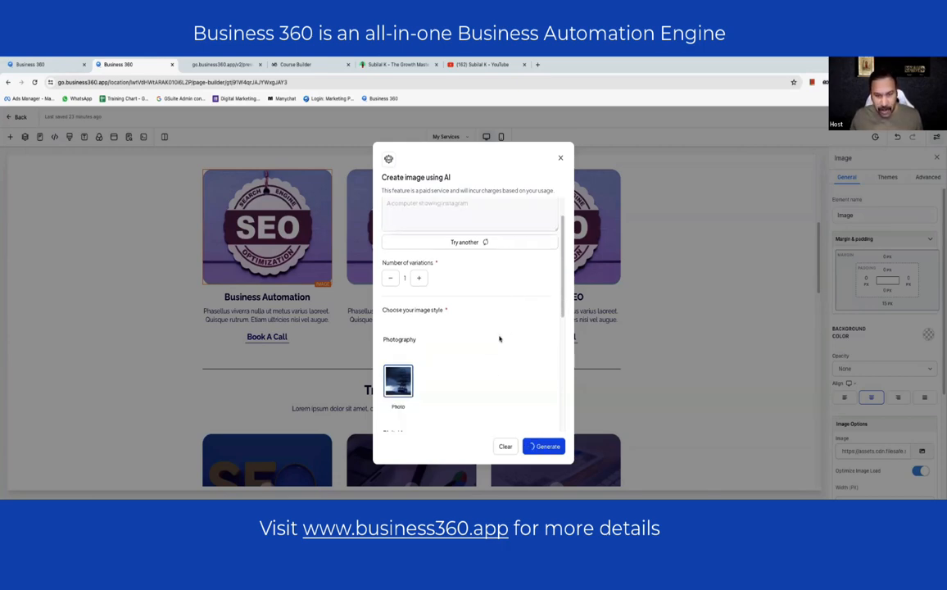
{"action": "scroll", "coordinate": [498, 315], "scroll_direction": "down", "scroll_amount": 3}
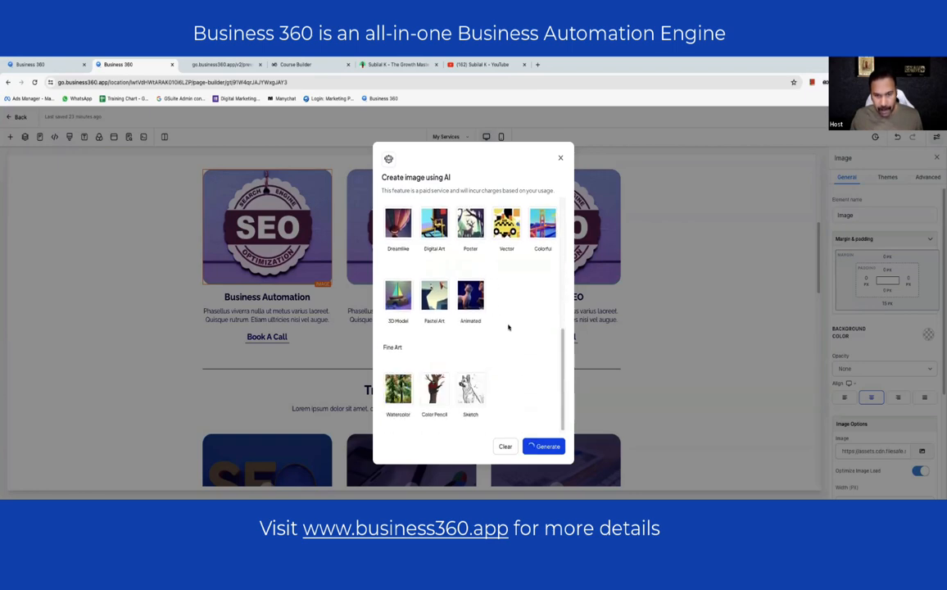
{"action": "scroll", "coordinate": [500, 311], "scroll_direction": "up", "scroll_amount": 5}
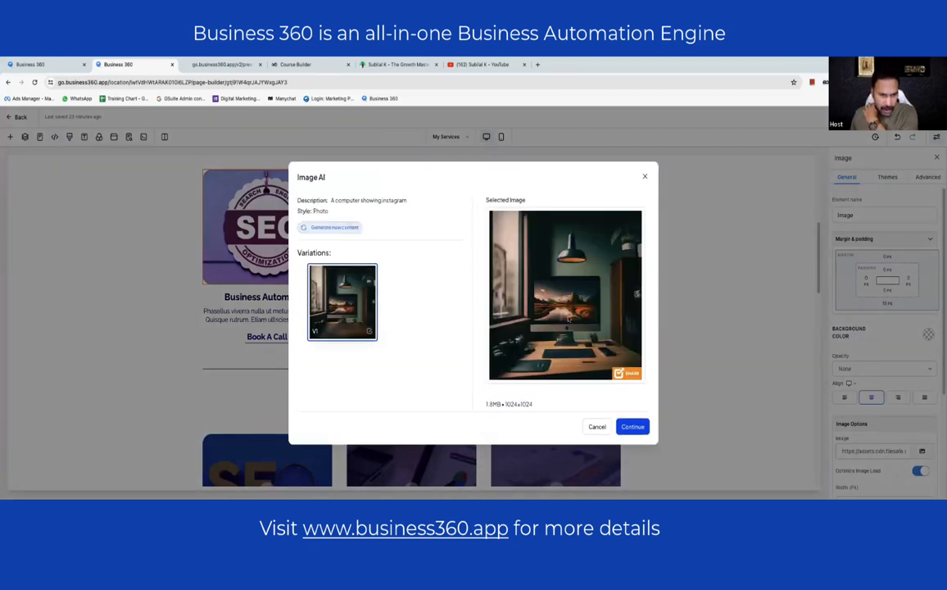
- Generate a new image from the same Instagram computer prompt using the Dreamlike style
{"action": "left_click", "coordinate": [352, 230]}
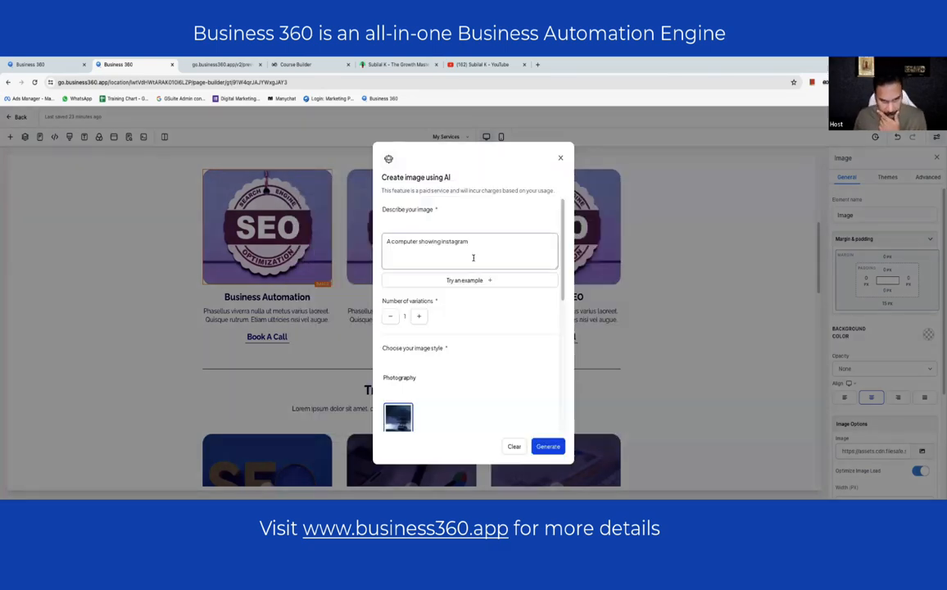
{"action": "scroll", "coordinate": [473, 257], "scroll_direction": "down", "scroll_amount": 5}
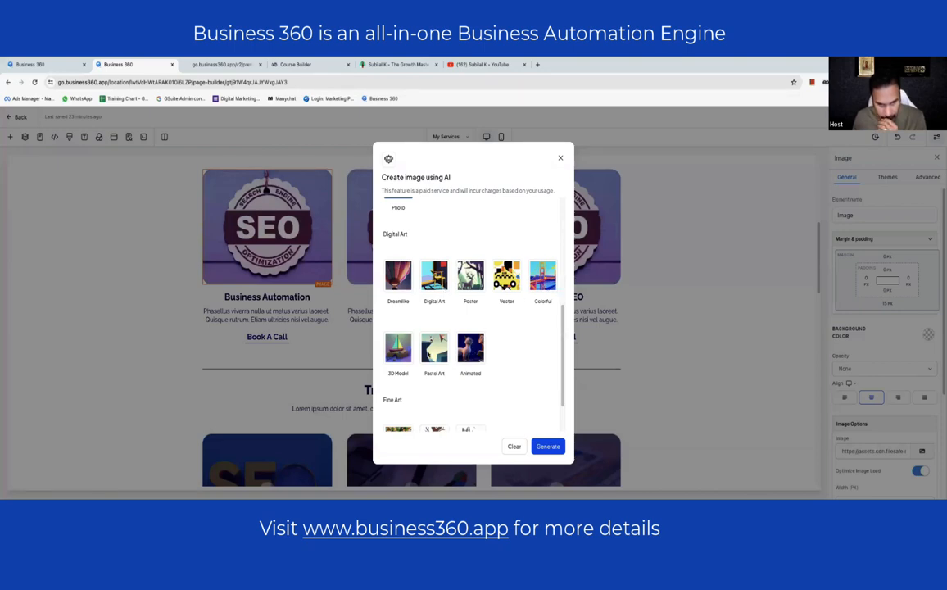
{"action": "left_click", "coordinate": [407, 353]}
{"action": "left_click", "coordinate": [399, 285]}
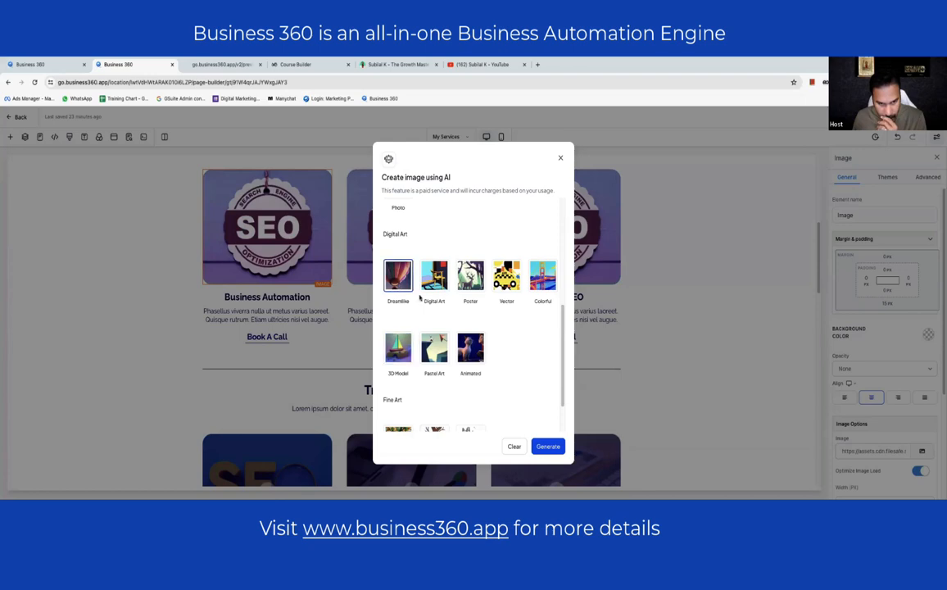
{"action": "scroll", "coordinate": [498, 303], "scroll_direction": "down", "scroll_amount": 2}
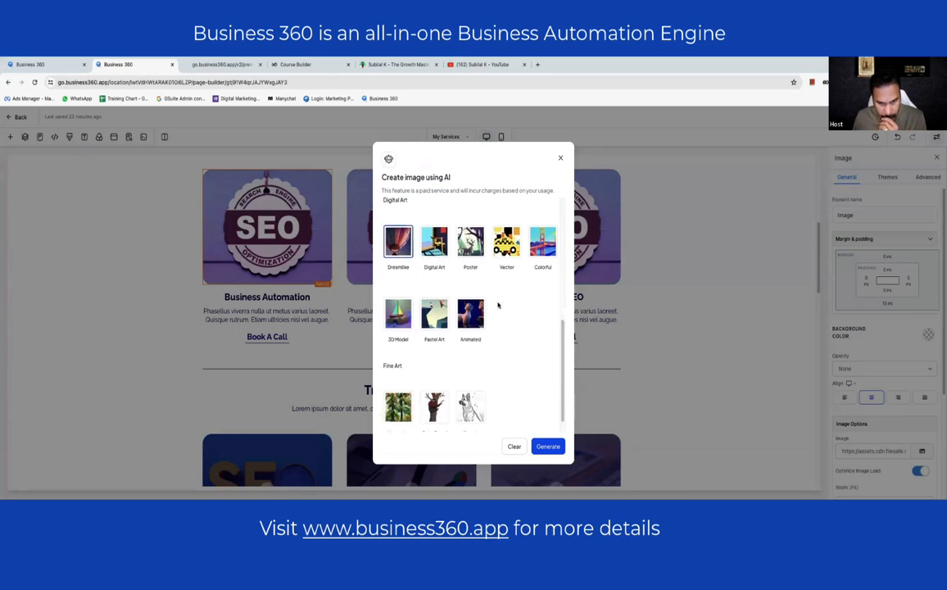
{"action": "scroll", "coordinate": [526, 331], "scroll_direction": "up", "scroll_amount": 5}
{"action": "left_click", "coordinate": [551, 449]}
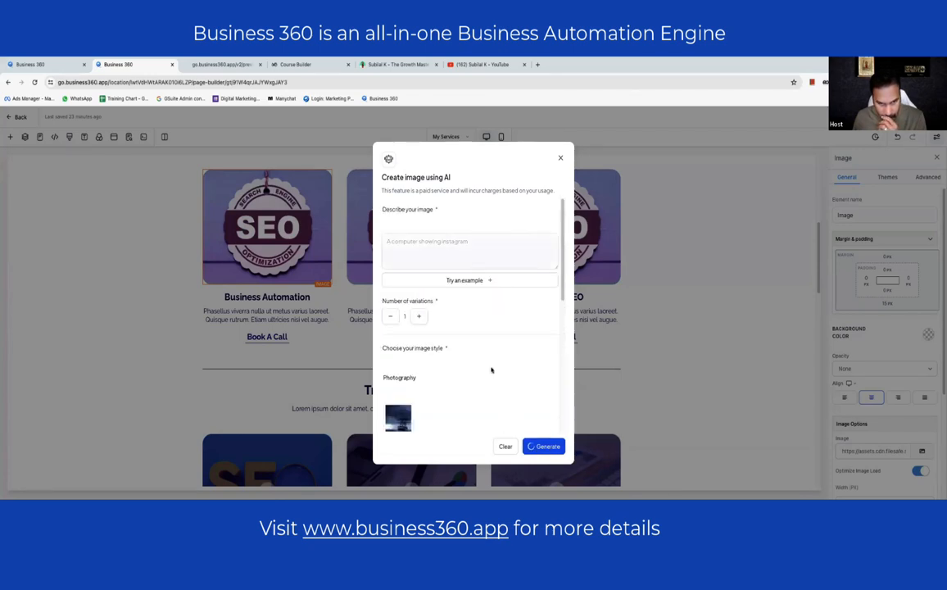
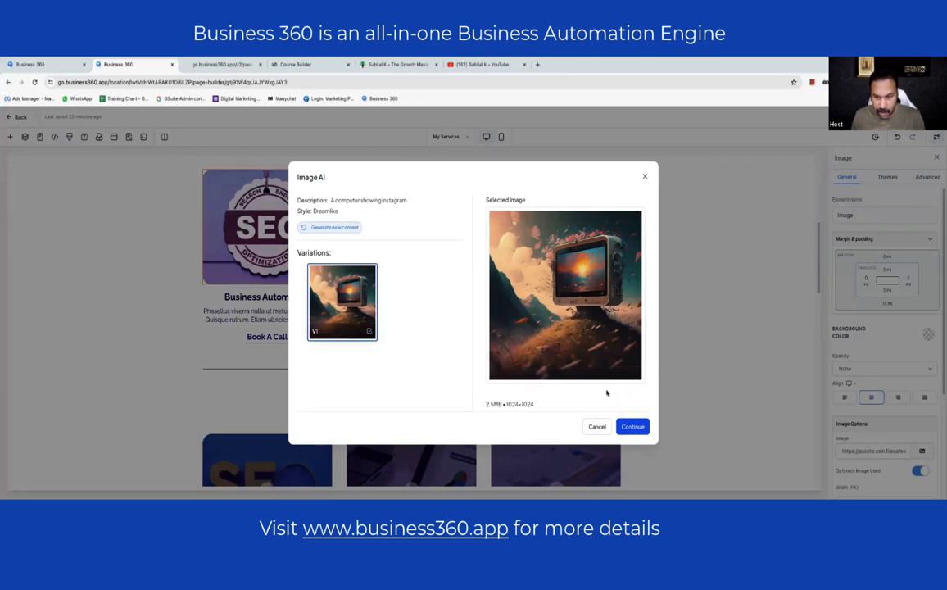
- Apply the Dreamlike computer image to the Business Automation card in place of its SEO badge
{"action": "left_click", "coordinate": [645, 430]}
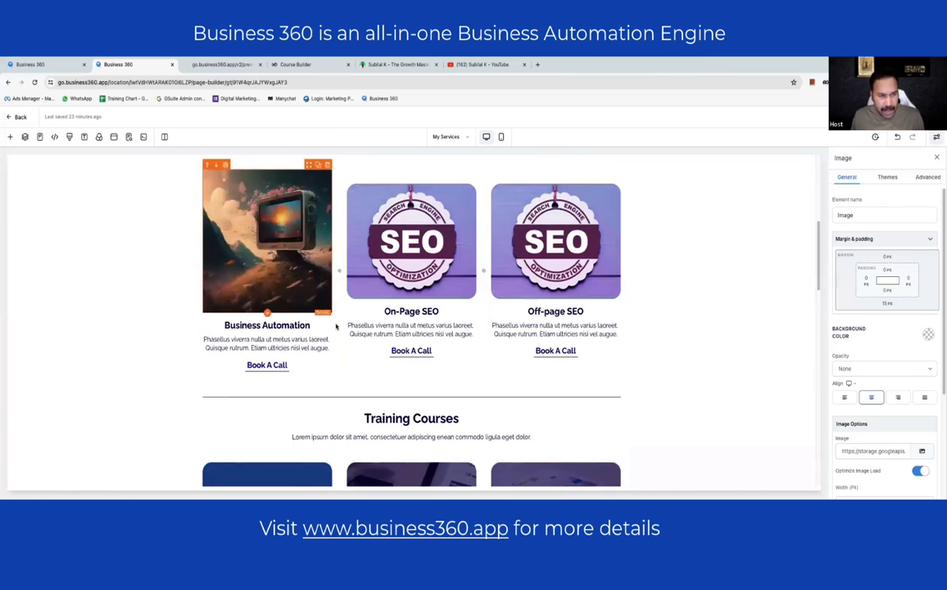
{"action": "left_click", "coordinate": [138, 293]}
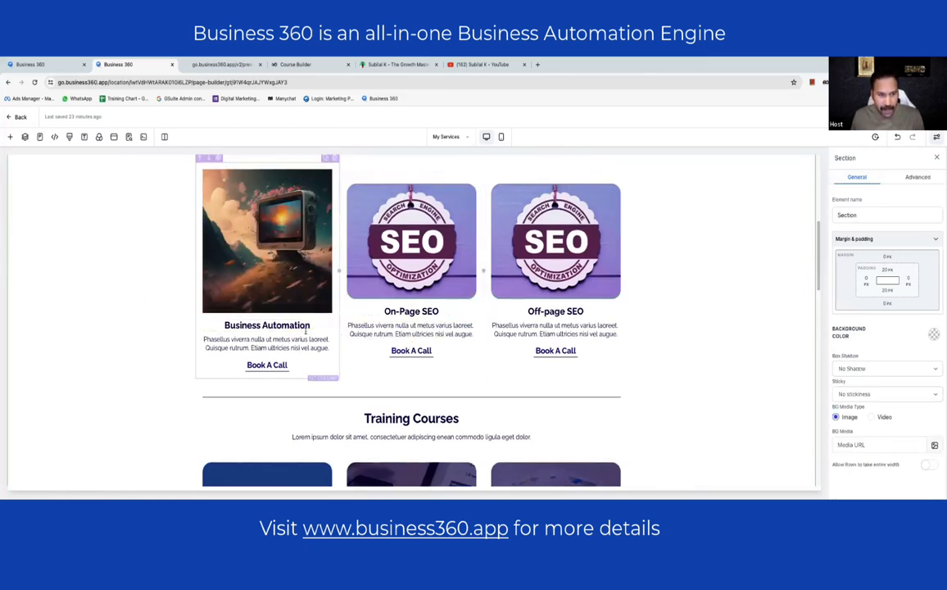
- Change the Business Automation description to 'Automate your marketing and sales processes and save time and money.'
{"action": "left_click", "coordinate": [284, 342]}
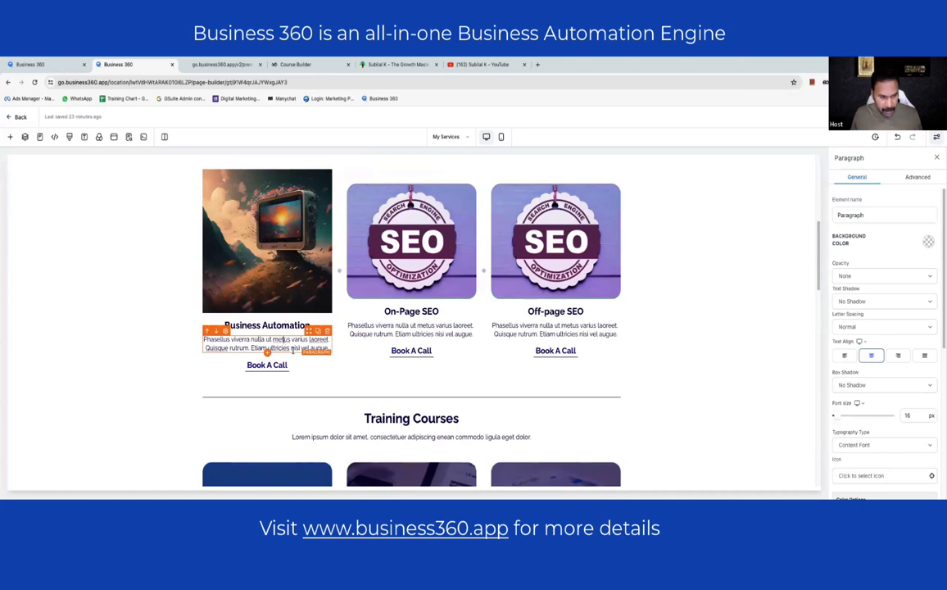
{"action": "triple_click", "coordinate": [295, 347]}
{"action": "type", "text": "Au"}
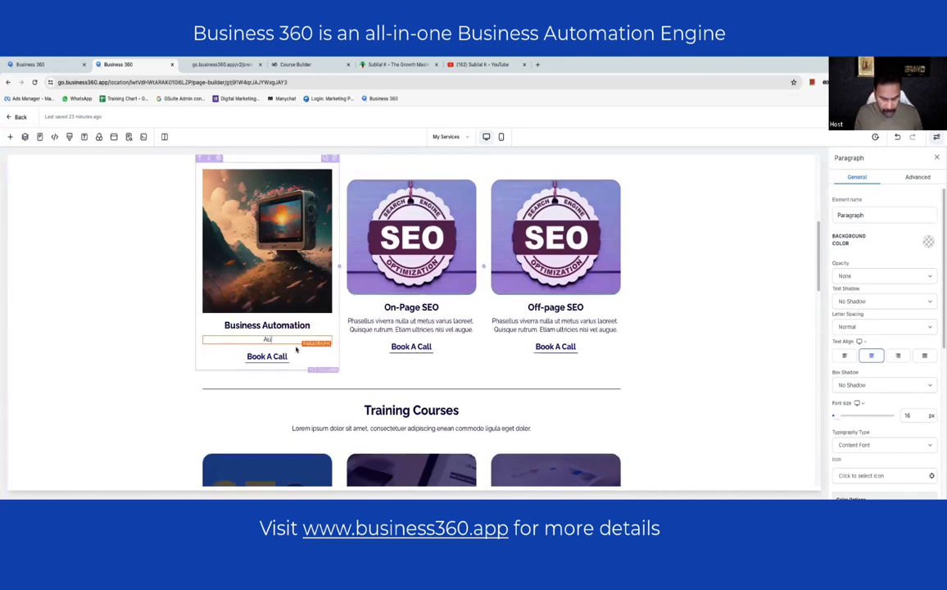
{"action": "type", "text": "tomate your"}
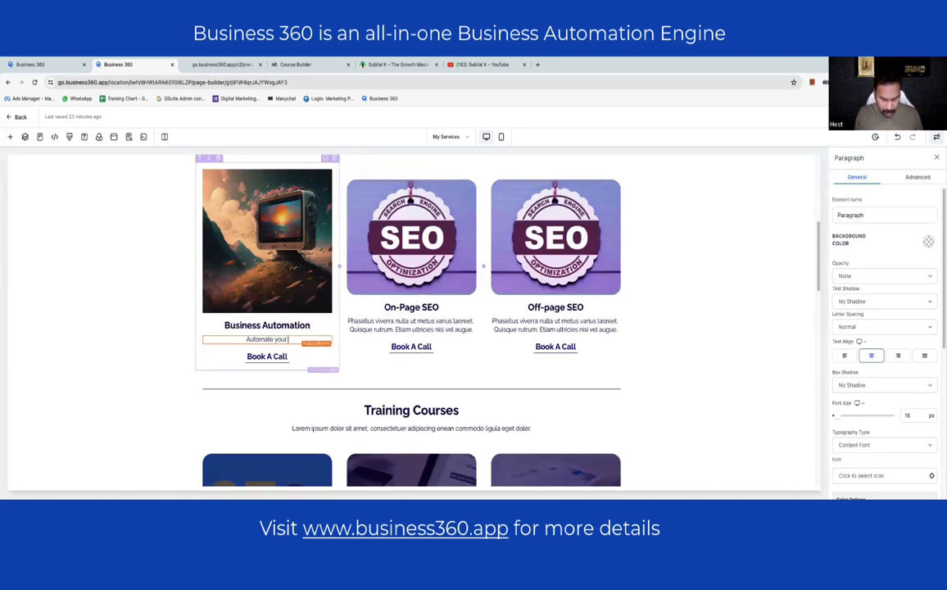
{"action": "type", "text": " marketing"}
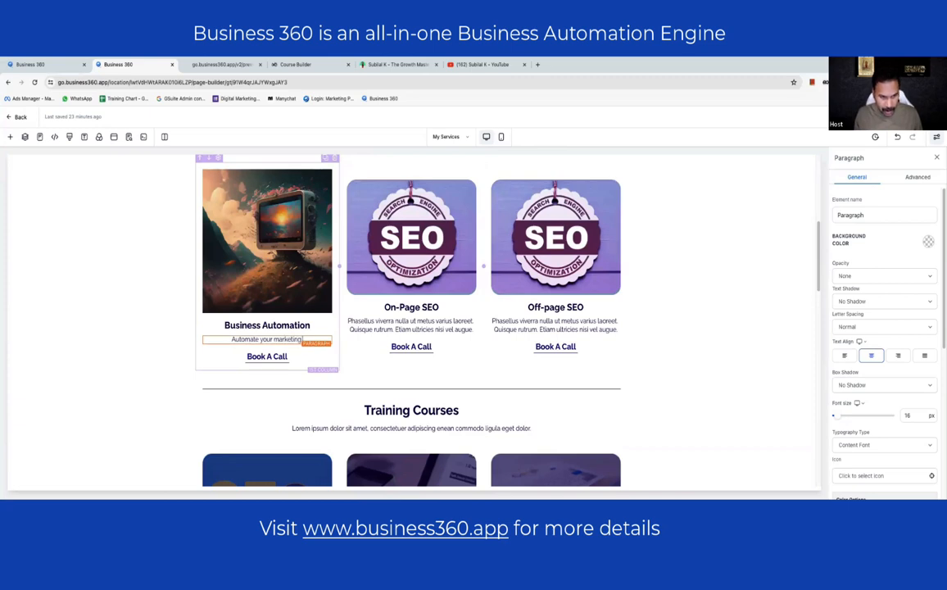
{"action": "type", "text": " anf"}
{"action": "key", "text": "BackSpace"}
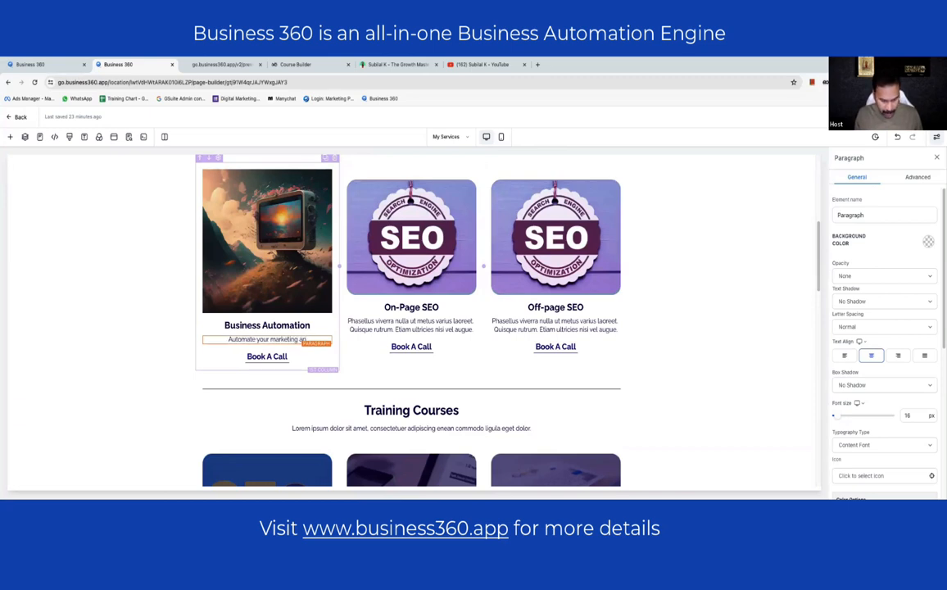
{"action": "type", "text": "d sales of"}
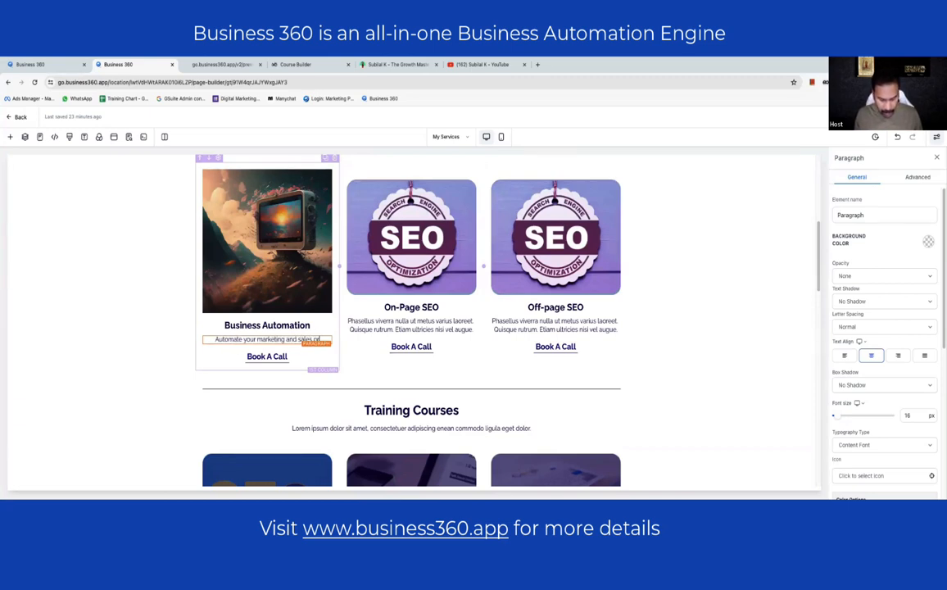
{"action": "key", "text": "BackSpace"}
{"action": "key", "text": "BackSpace"}
{"action": "type", "text": "processes and"}
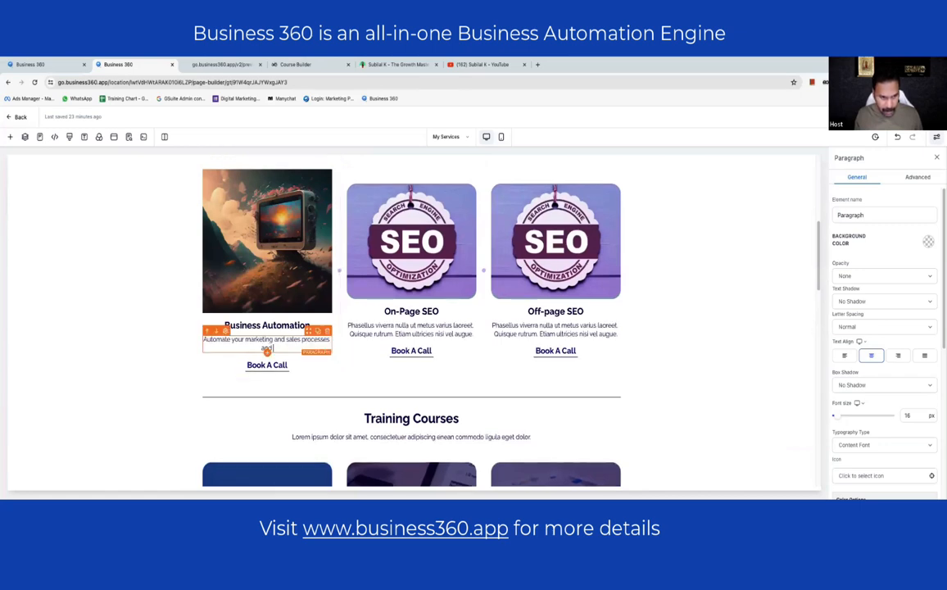
{"action": "type", "text": " save"}
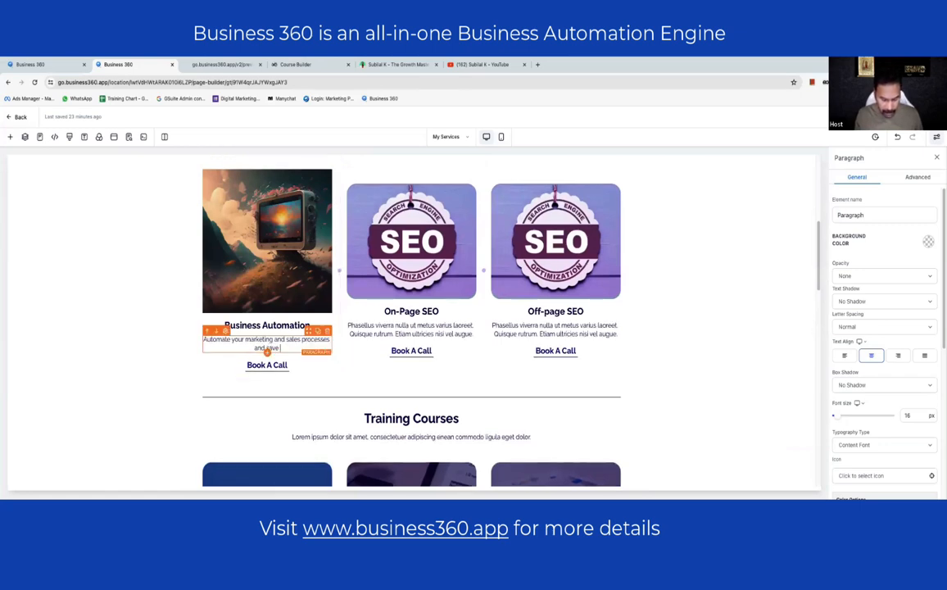
{"action": "type", "text": " time and money."}
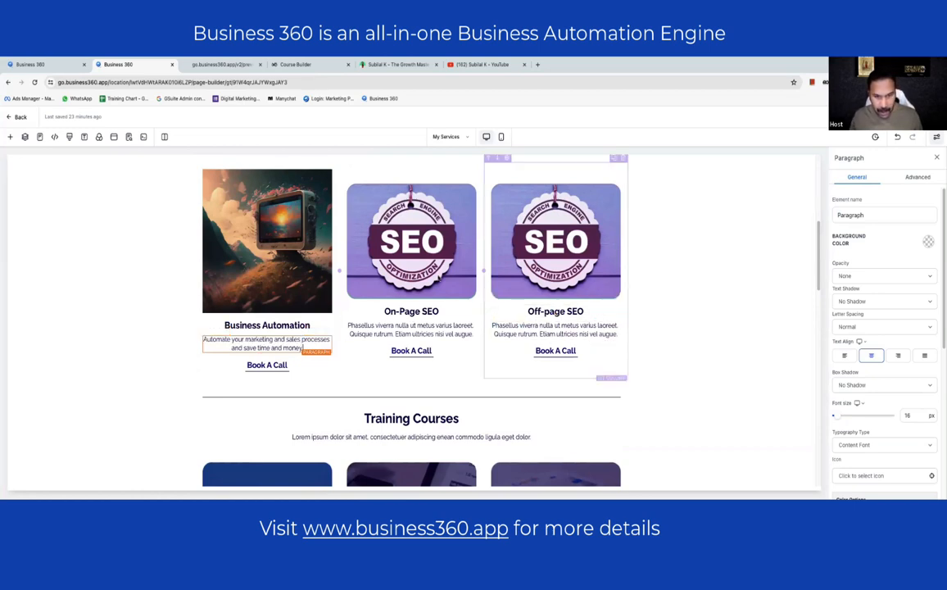
- Retitle the second card from On-Page SEO to 'Digital Marketing'
{"action": "left_click", "coordinate": [438, 277]}
{"action": "left_click", "coordinate": [434, 312]}
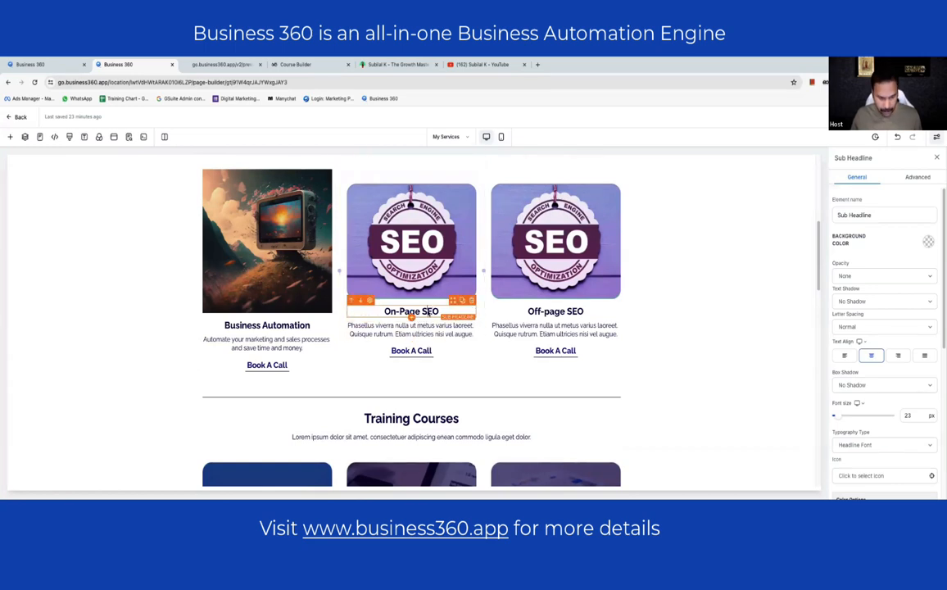
{"action": "triple_click", "coordinate": [429, 312]}
{"action": "type", "text": "Digital Marketing"}
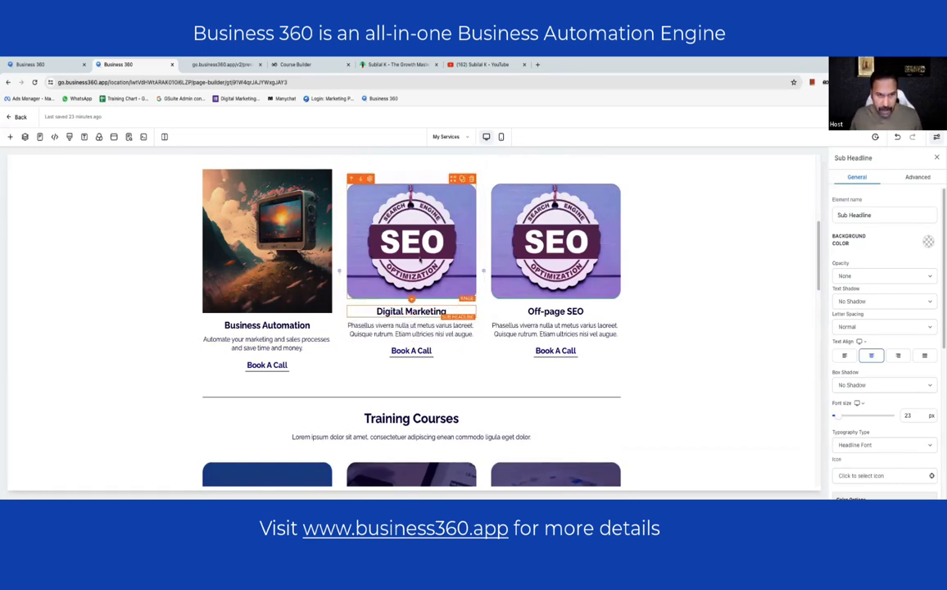
{"action": "left_click", "coordinate": [388, 282]}
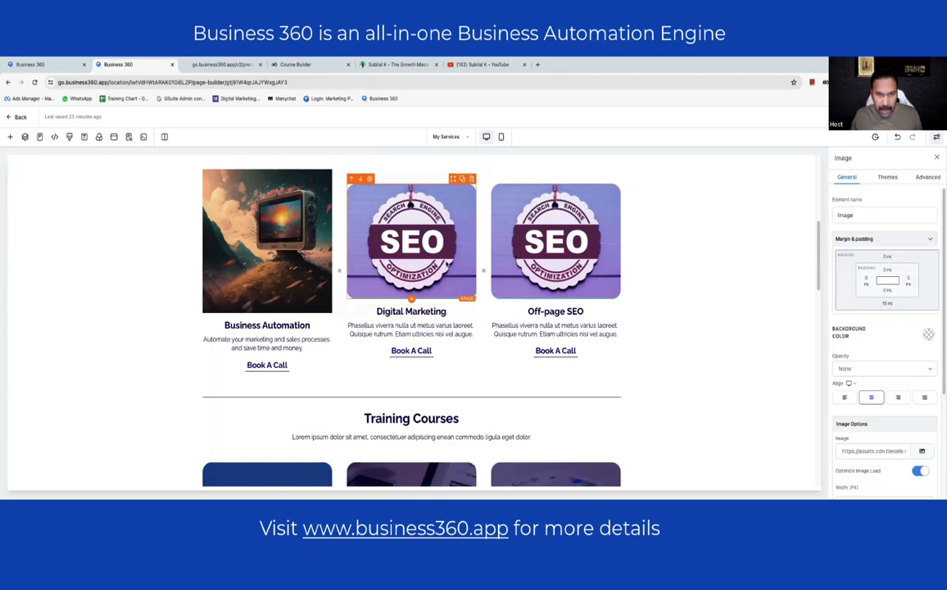
- Generate a Dreamlike AI image from the prompt 'digital marketing' for the Digital Marketing card
{"action": "left_click", "coordinate": [923, 452]}
{"action": "left_click", "coordinate": [899, 431]}
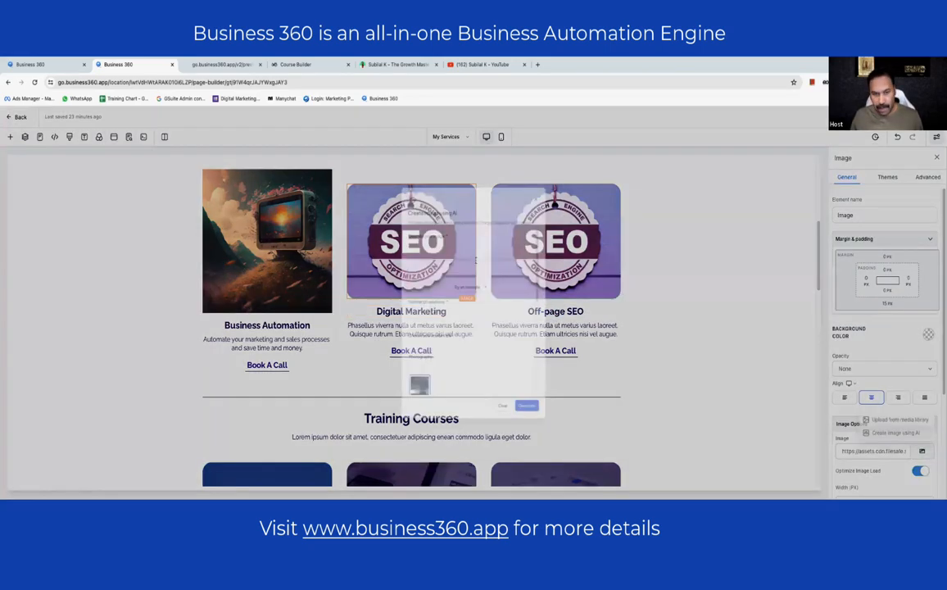
{"action": "left_click", "coordinate": [454, 239]}
{"action": "type", "text": "digital marketing"}
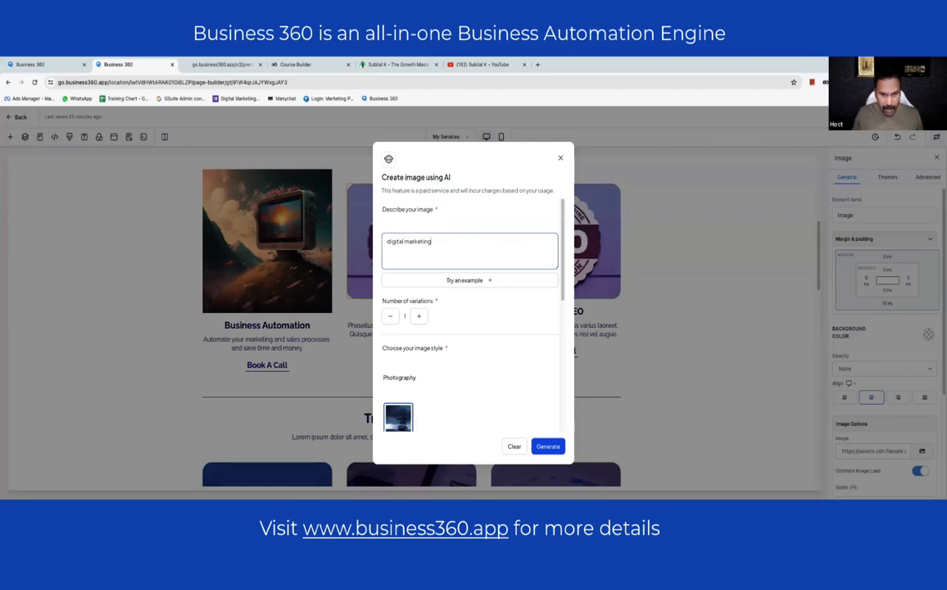
{"action": "scroll", "coordinate": [441, 270], "scroll_direction": "down", "scroll_amount": 5}
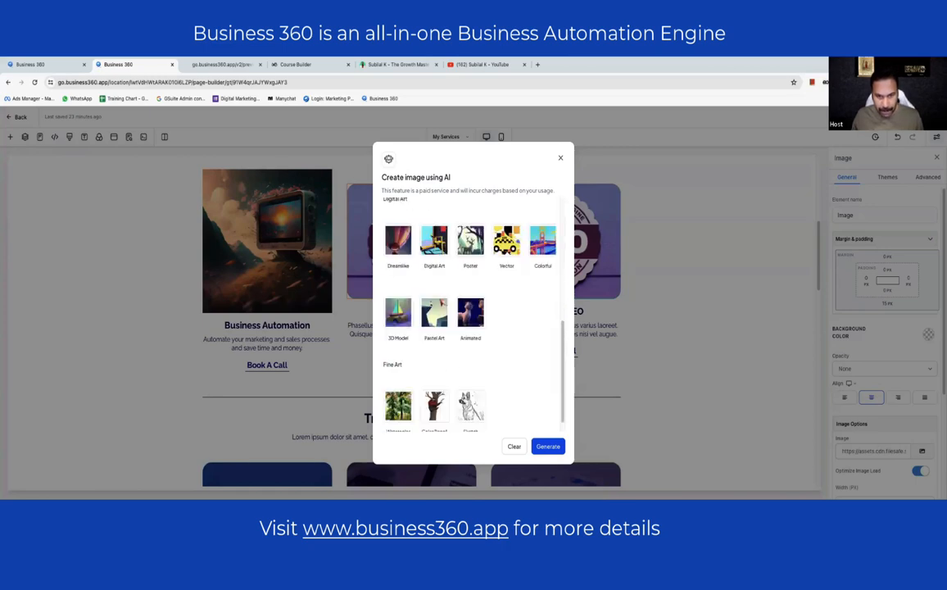
{"action": "left_click", "coordinate": [399, 242]}
{"action": "left_click", "coordinate": [549, 449]}
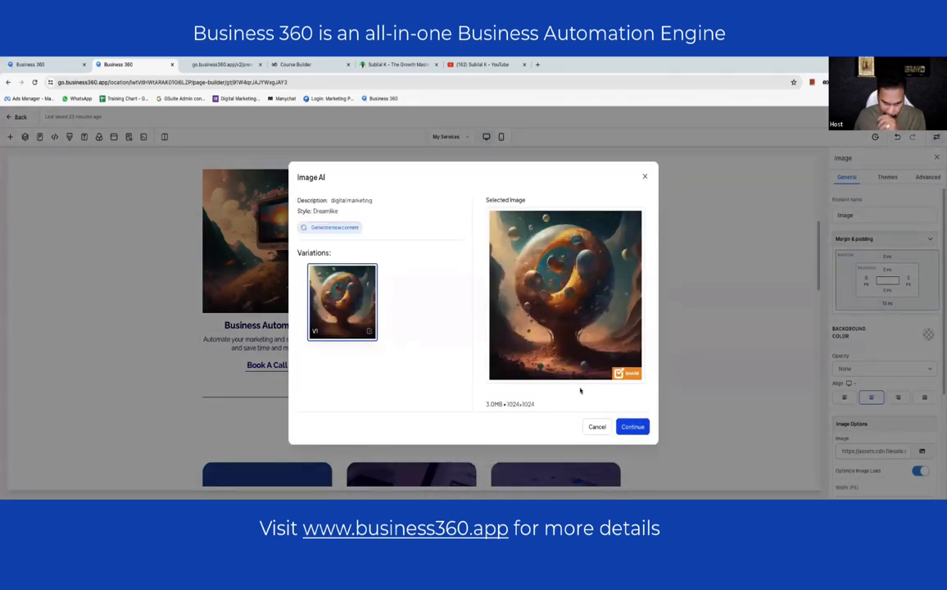
- Rewrite the image description as '2 people talking each other' on a computer monitor
{"action": "left_click", "coordinate": [330, 227]}
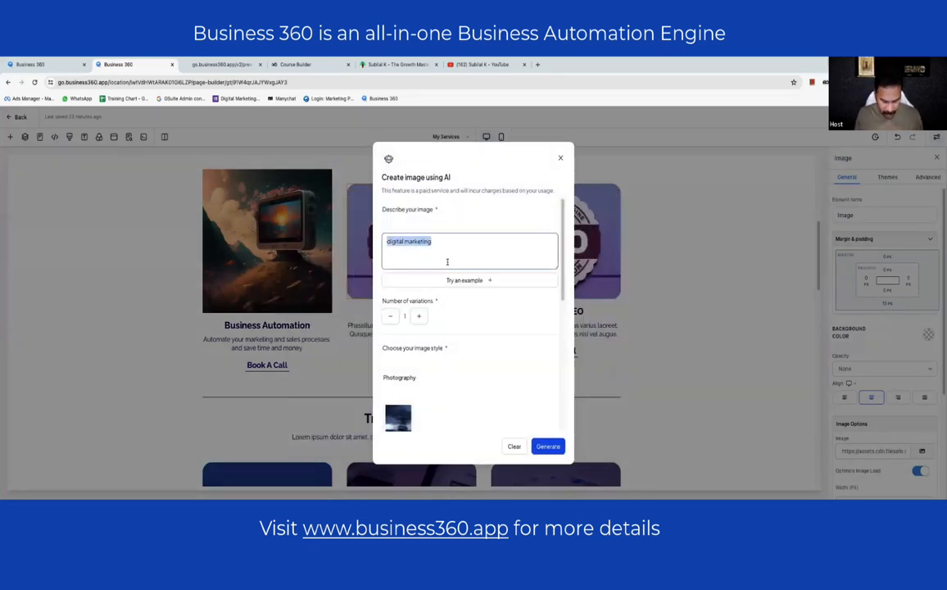
{"action": "type", "text": "2 people"}
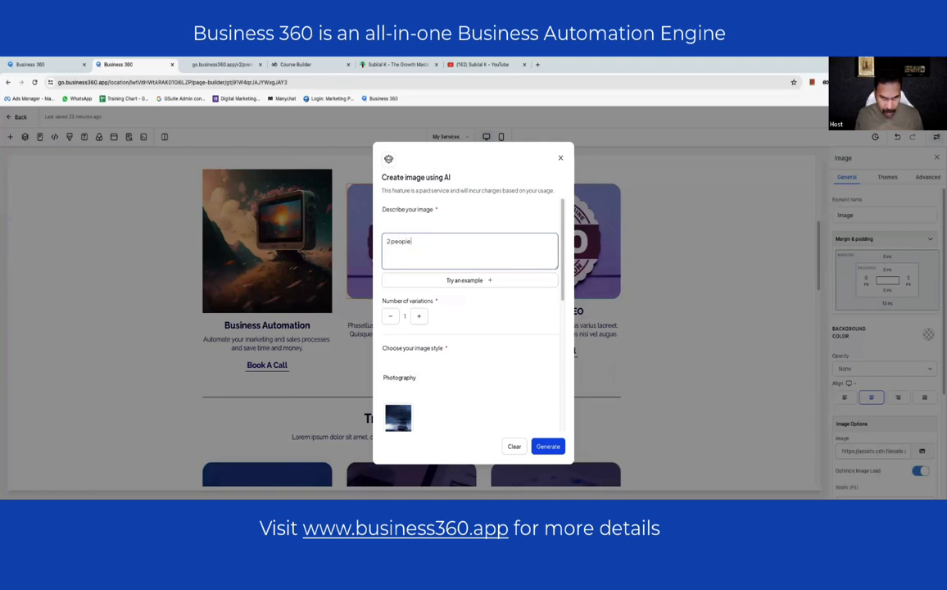
{"action": "type", "text": " talking"}
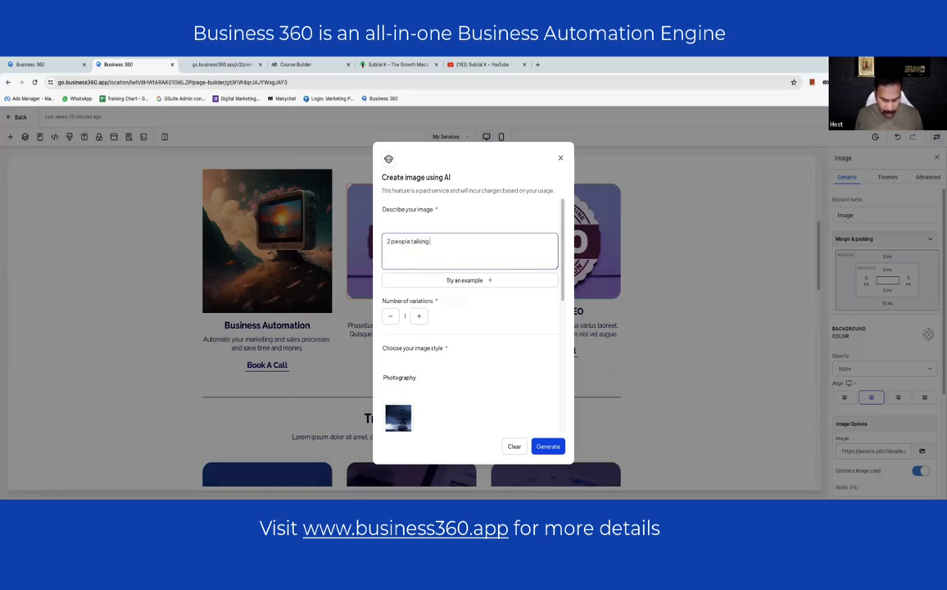
{"action": "type", "text": " each other through a c"}
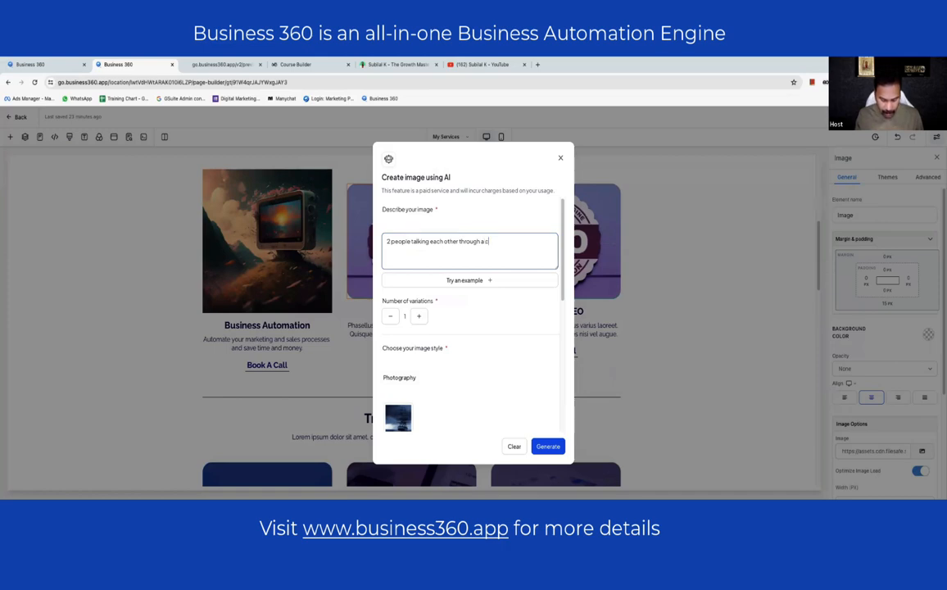
{"action": "type", "text": "uter monitor"}
{"action": "scroll", "coordinate": [495, 382], "scroll_direction": "down", "scroll_amount": 1}
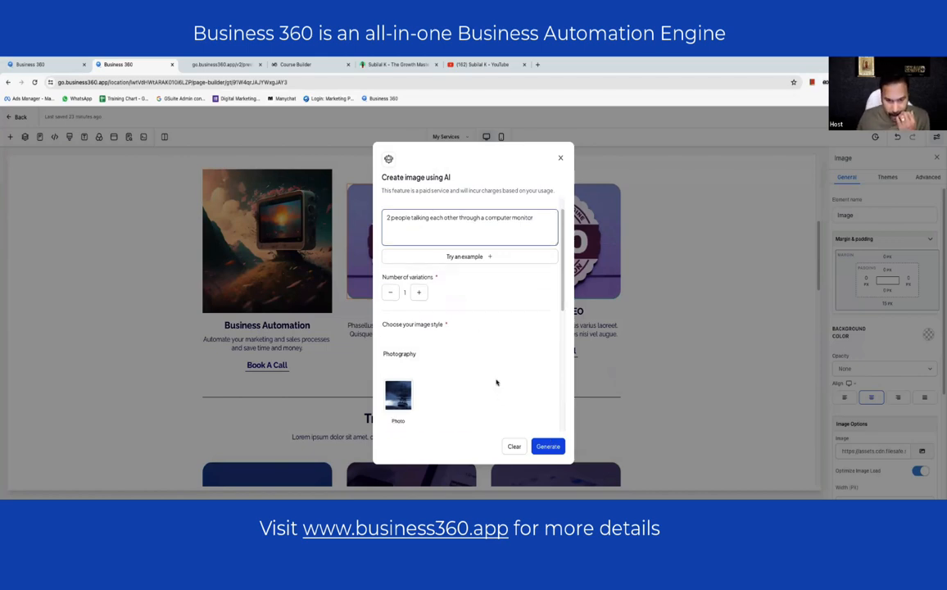
{"action": "scroll", "coordinate": [495, 382], "scroll_direction": "down", "scroll_amount": 3}
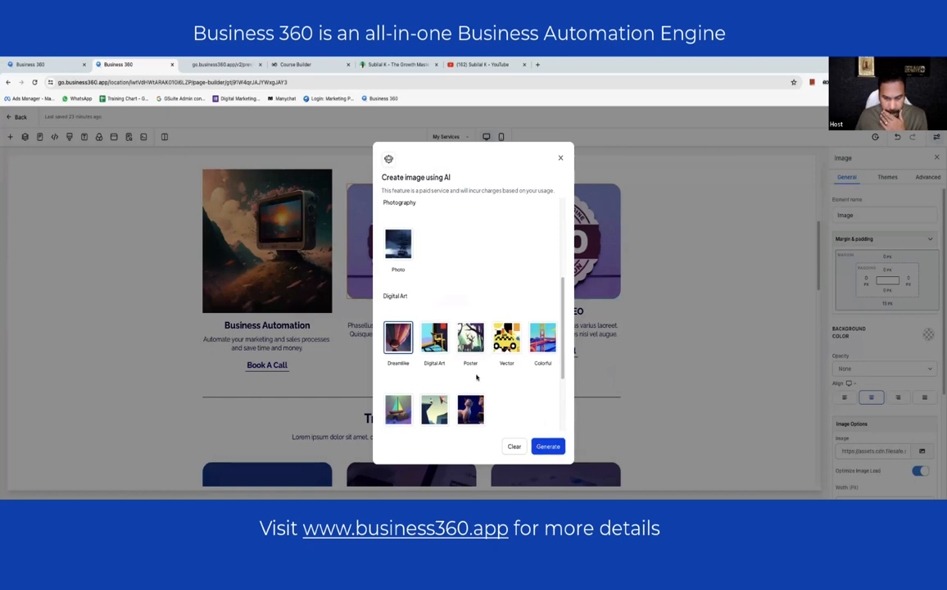
{"action": "scroll", "coordinate": [475, 377], "scroll_direction": "down", "scroll_amount": 3}
{"action": "scroll", "coordinate": [483, 373], "scroll_direction": "up", "scroll_amount": 7}
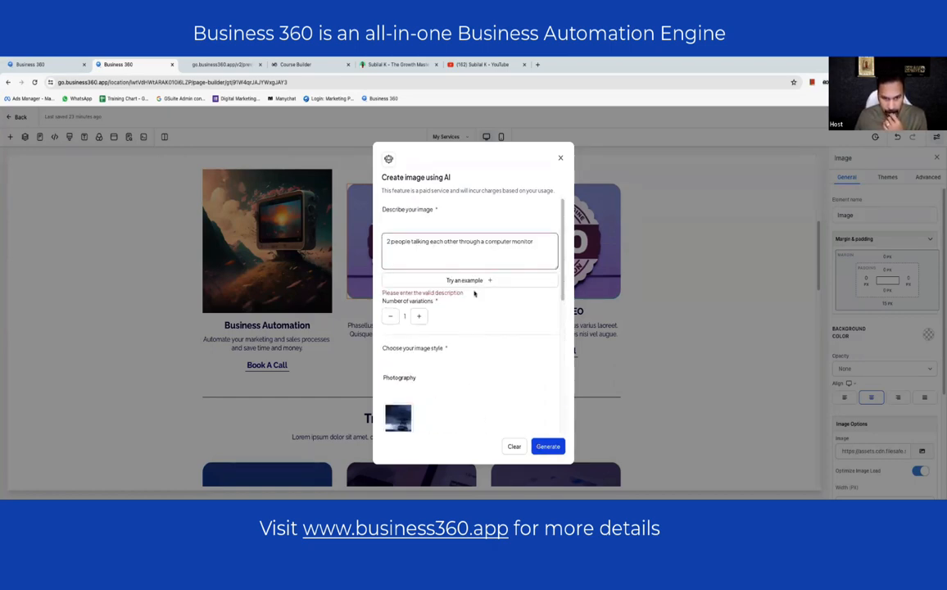
{"action": "left_click", "coordinate": [437, 255]}
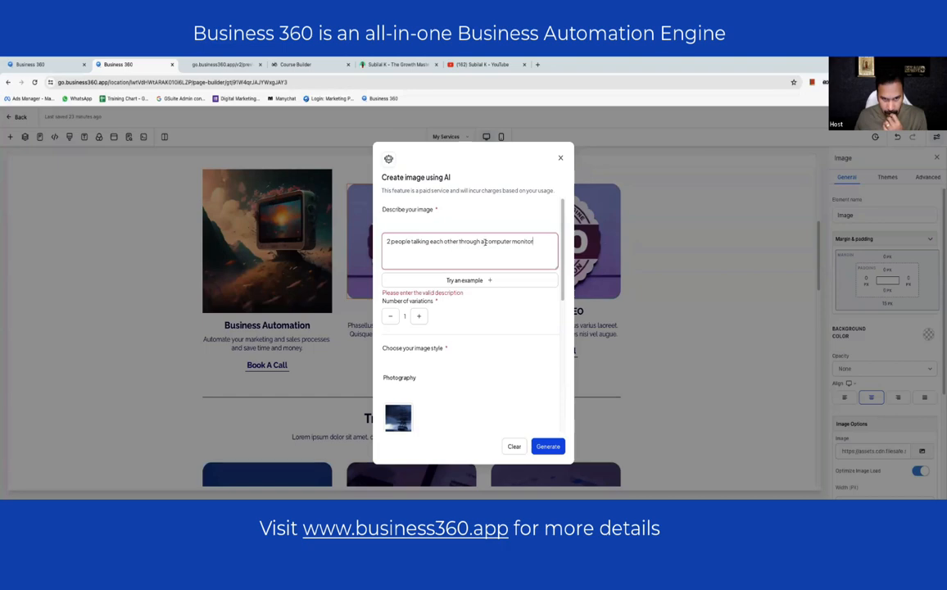
{"action": "left_click_drag", "start_coordinate": [484, 243], "coordinate": [565, 244]}
- Change the prompt to two people talking through a phone, then generate and accept the image
{"action": "type", "text": "phone"}
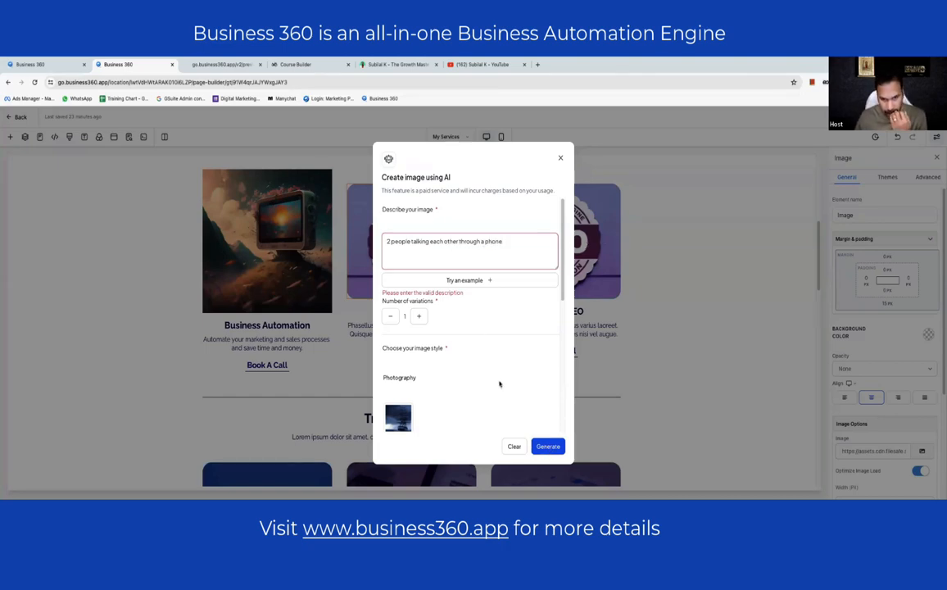
{"action": "scroll", "coordinate": [500, 365], "scroll_direction": "down", "scroll_amount": 5}
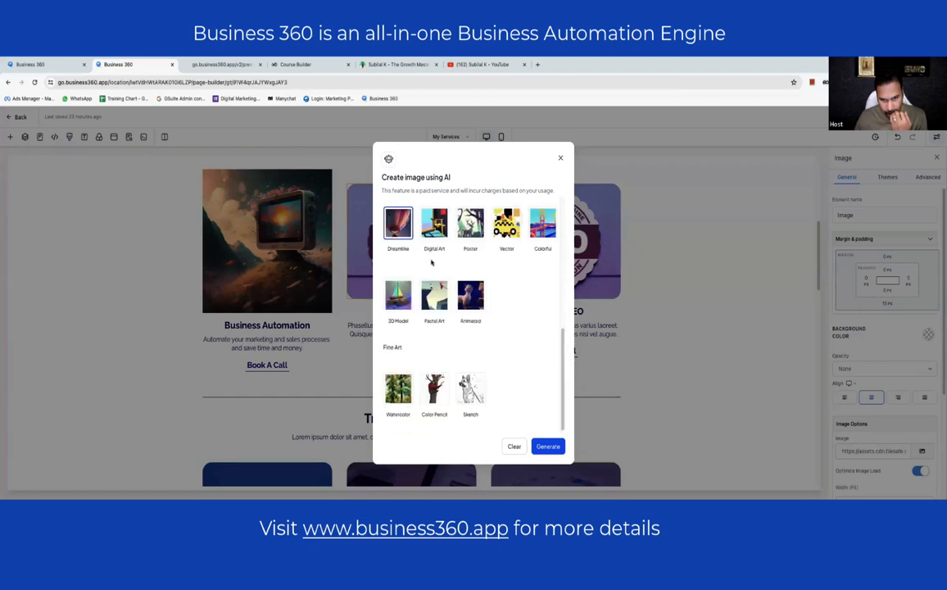
{"action": "scroll", "coordinate": [419, 258], "scroll_direction": "up", "scroll_amount": 5}
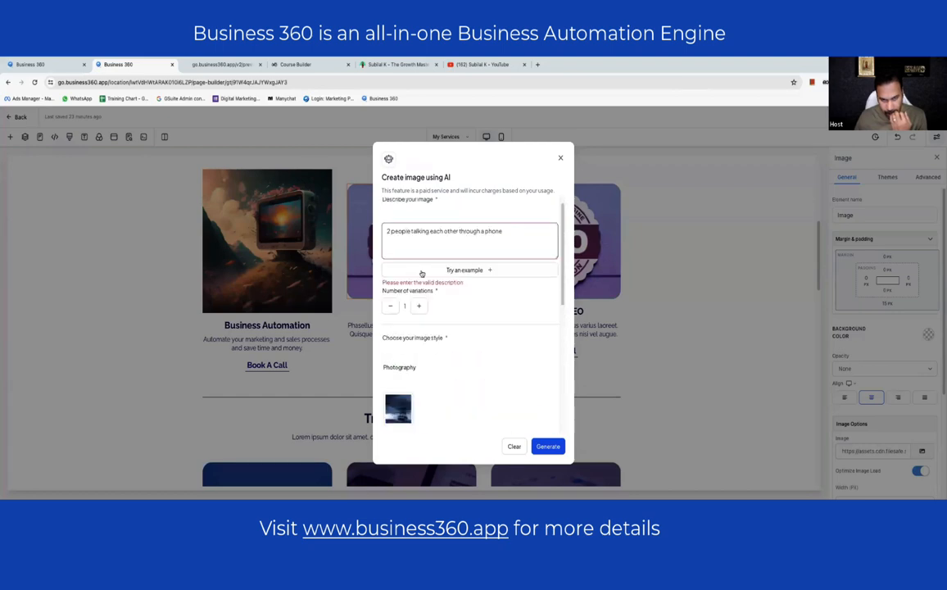
{"action": "left_click", "coordinate": [390, 231]}
{"action": "key", "text": "BackSpace"}
{"action": "type", "text": "tw"}
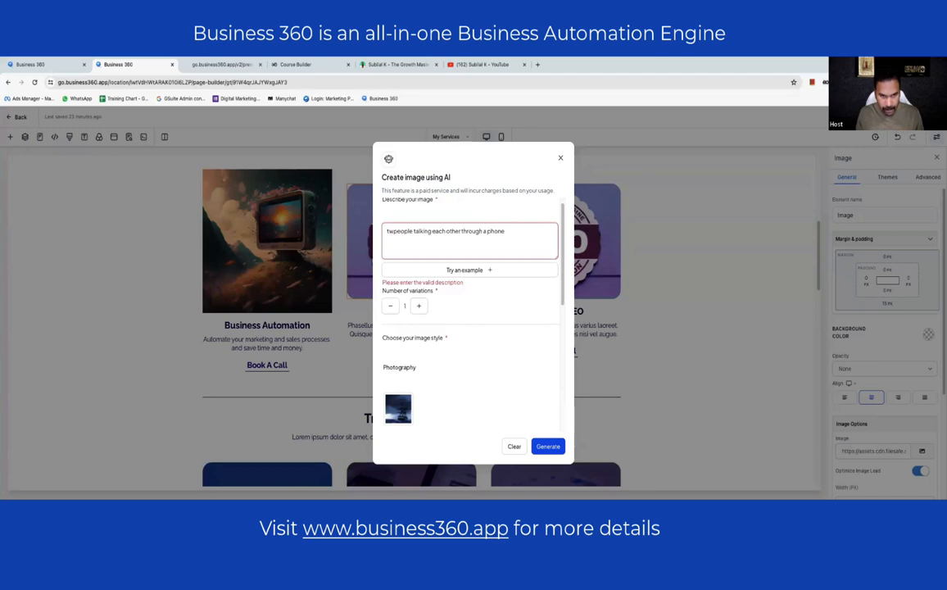
{"action": "type", "text": "o"}
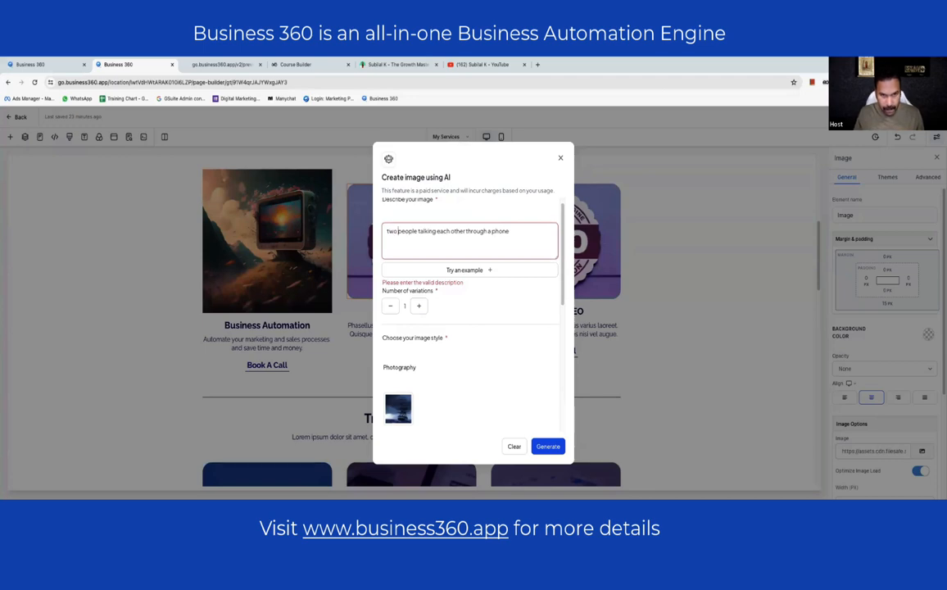
{"action": "left_click", "coordinate": [547, 445]}
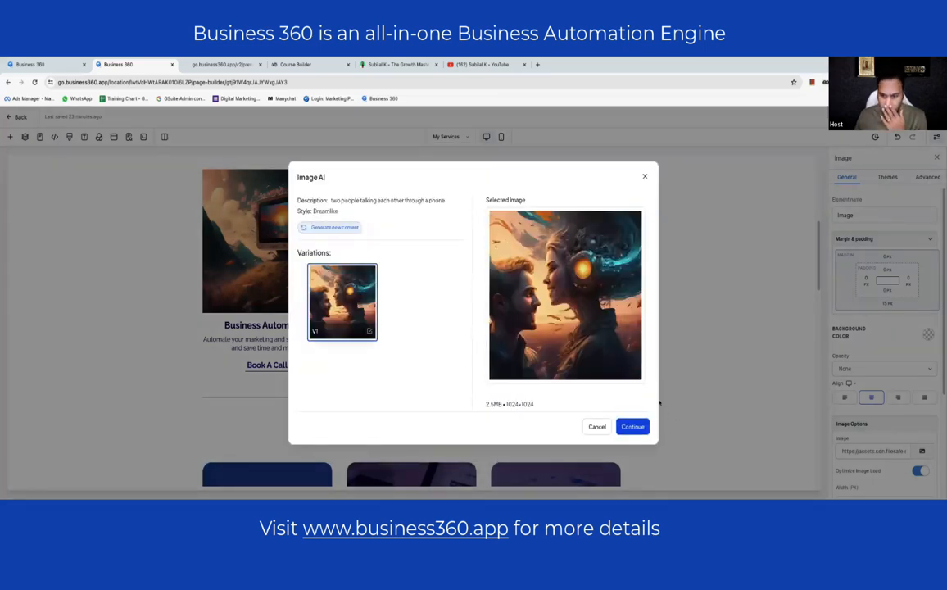
{"action": "left_click", "coordinate": [632, 426]}
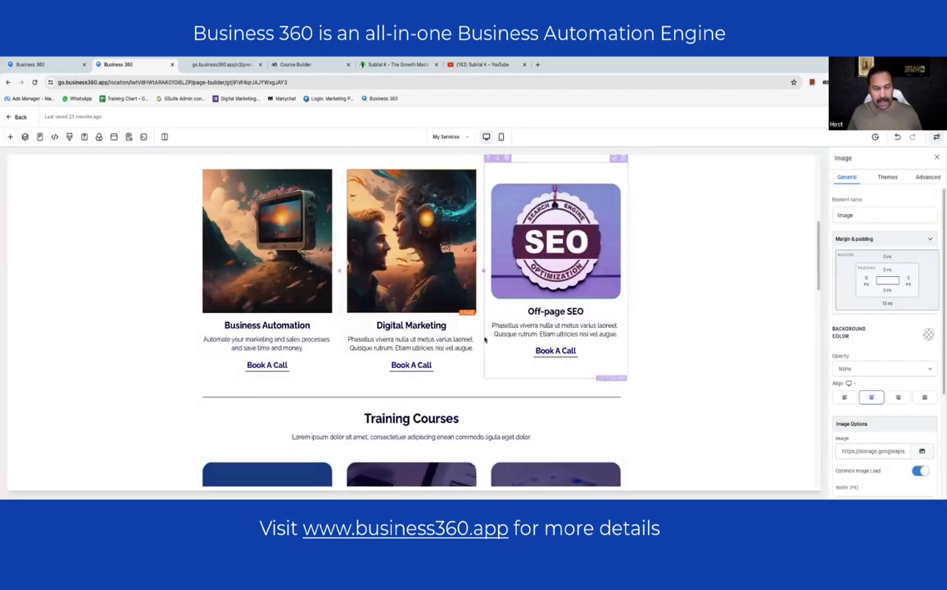
- Replace the Digital Marketing description with 'I help businesses to find ideal customers to convert to sales and earn profits'
{"action": "left_click", "coordinate": [200, 260]}
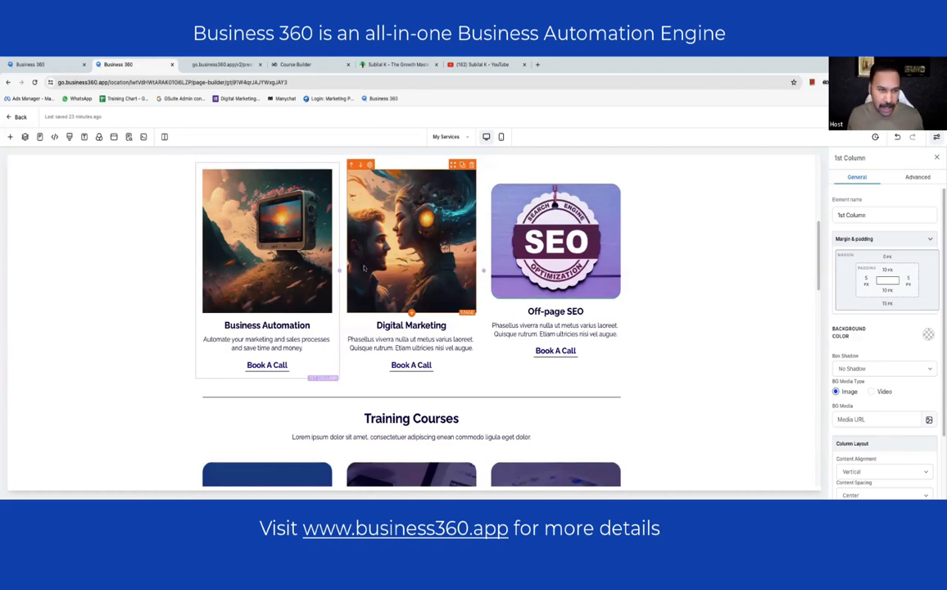
{"action": "scroll", "coordinate": [364, 268], "scroll_direction": "up", "scroll_amount": 2}
{"action": "scroll", "coordinate": [441, 270], "scroll_direction": "down", "scroll_amount": 3}
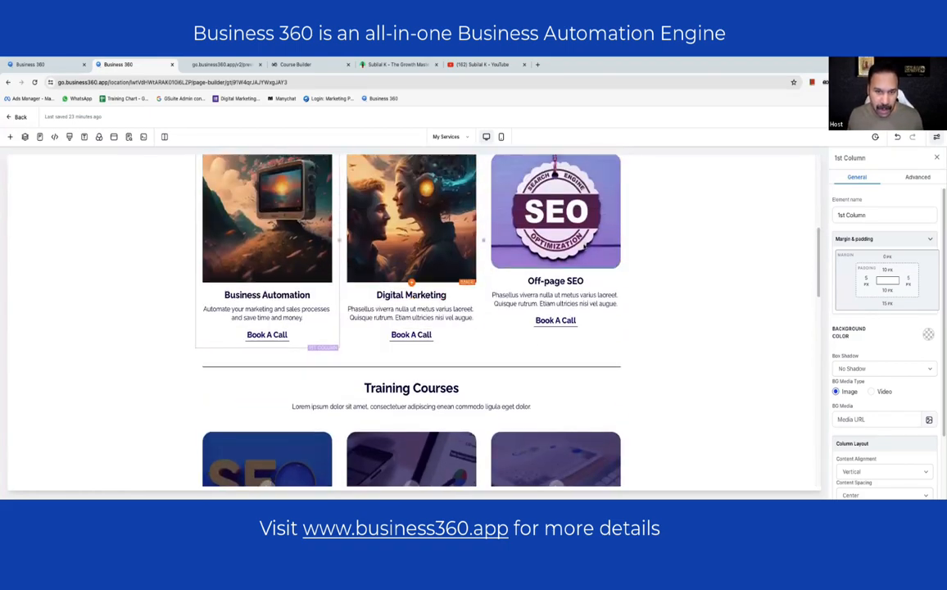
{"action": "scroll", "coordinate": [584, 244], "scroll_direction": "up", "scroll_amount": 2}
{"action": "left_click", "coordinate": [577, 292]}
{"action": "left_click", "coordinate": [434, 344]}
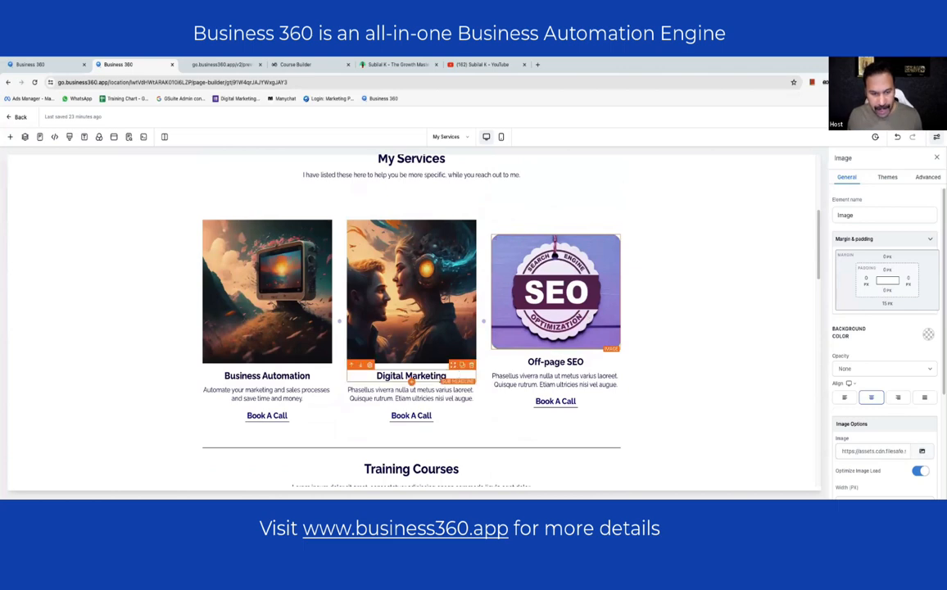
{"action": "left_click", "coordinate": [449, 395]}
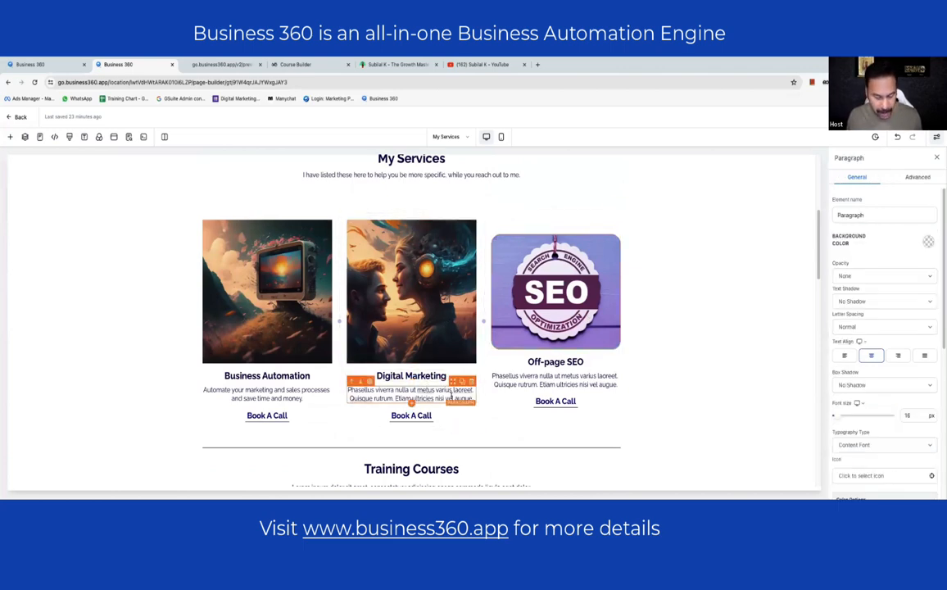
{"action": "double_click", "coordinate": [450, 396]}
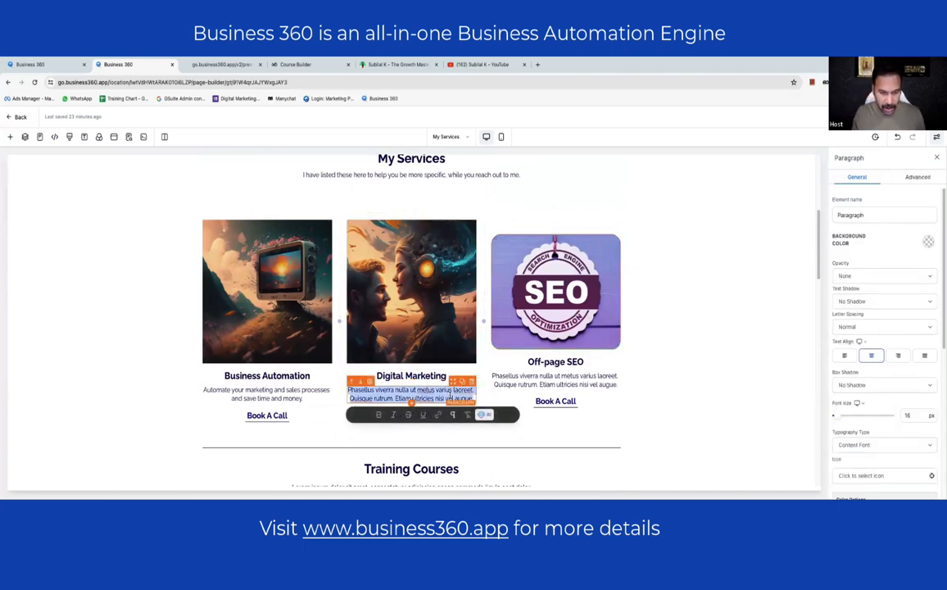
{"action": "type", "text": "I heolp businesses to find ide"}
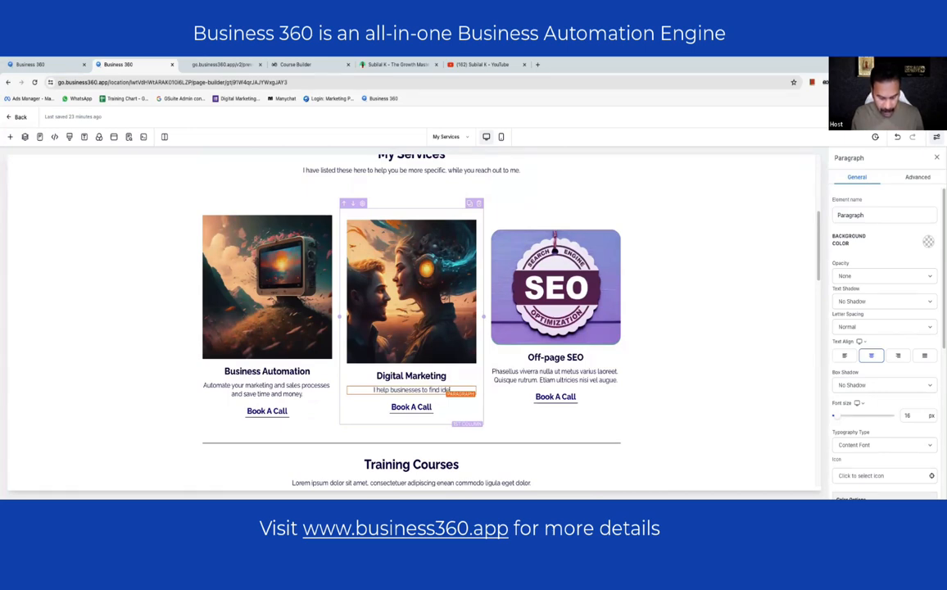
{"action": "type", "text": "al customers"}
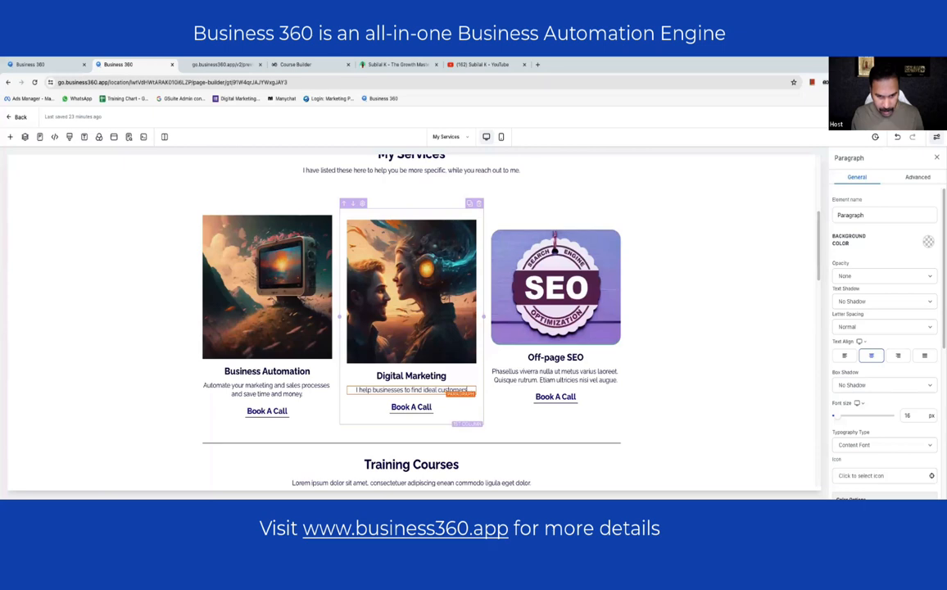
{"action": "type", "text": " to"}
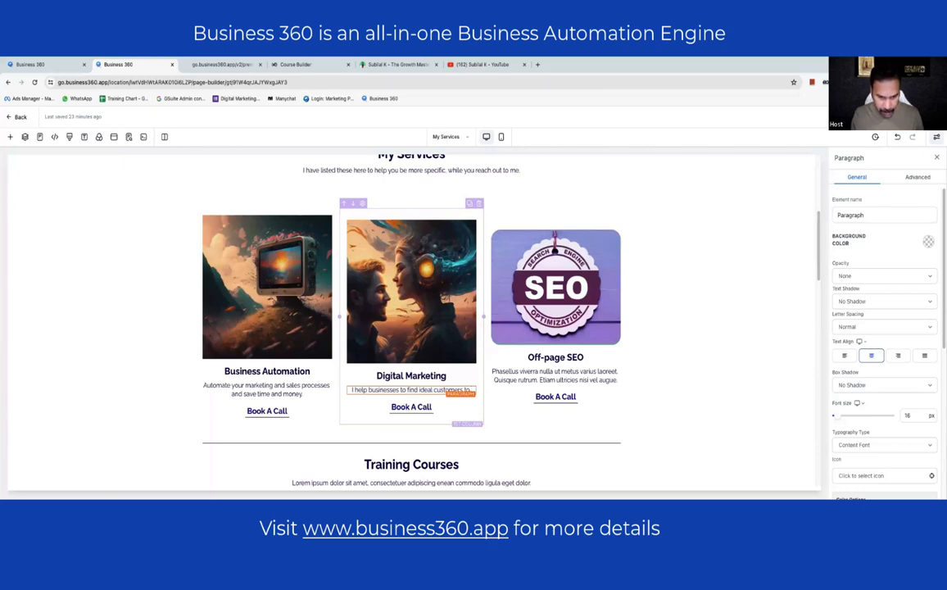
{"action": "type", "text": " car"}
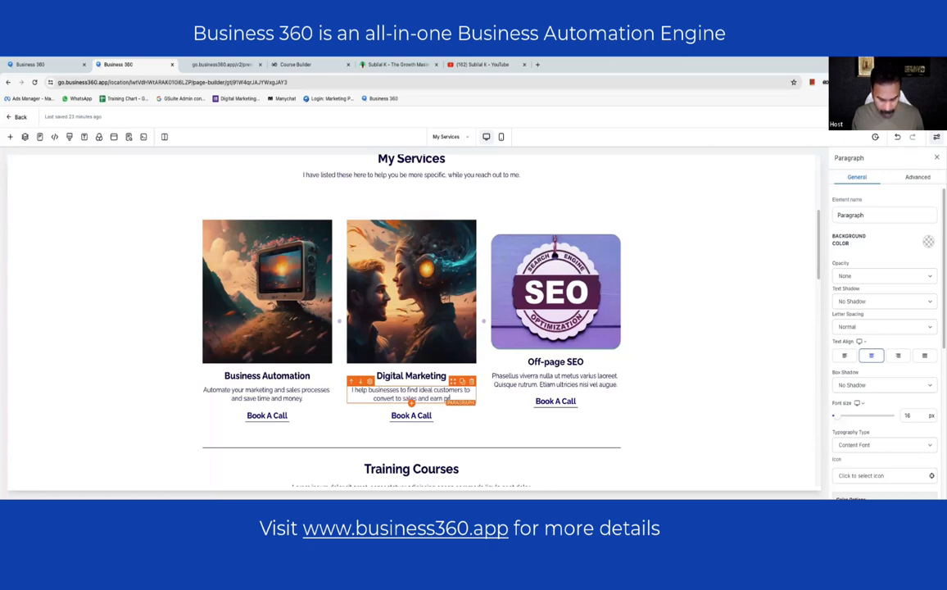
- End the description with 'profits!' and delete the Off-page SEO service column
{"action": "type", "text": "ts!"}
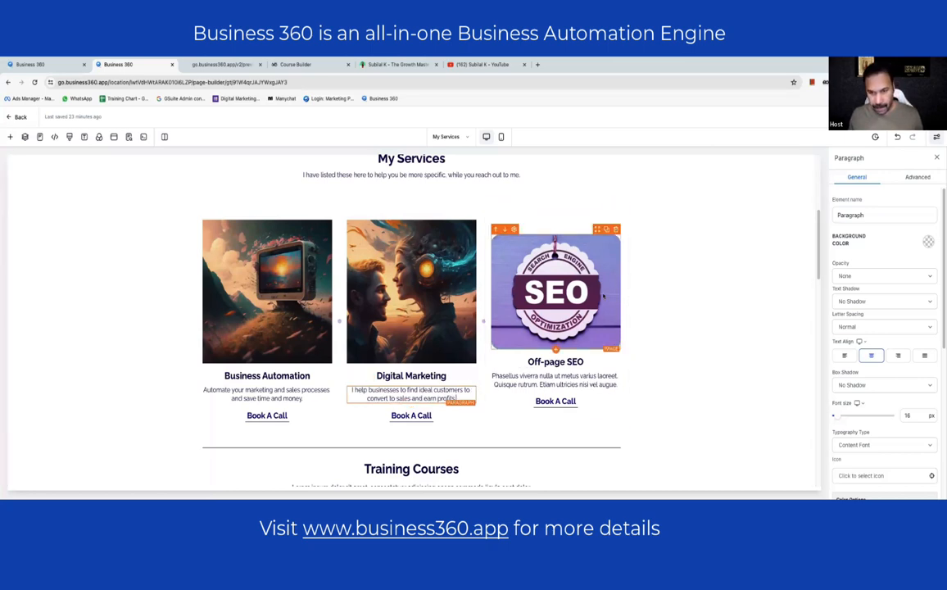
{"action": "left_click", "coordinate": [613, 220]}
{"action": "left_click", "coordinate": [621, 209]}
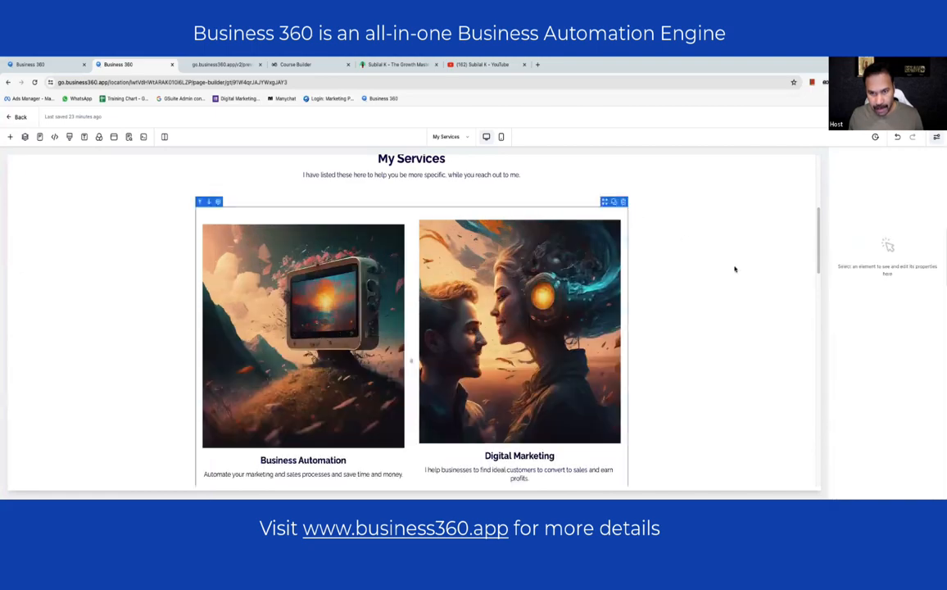
{"action": "left_click", "coordinate": [735, 268]}
{"action": "scroll", "coordinate": [376, 288], "scroll_direction": "down", "scroll_amount": 5}
{"action": "scroll", "coordinate": [376, 288], "scroll_direction": "up", "scroll_amount": 3}
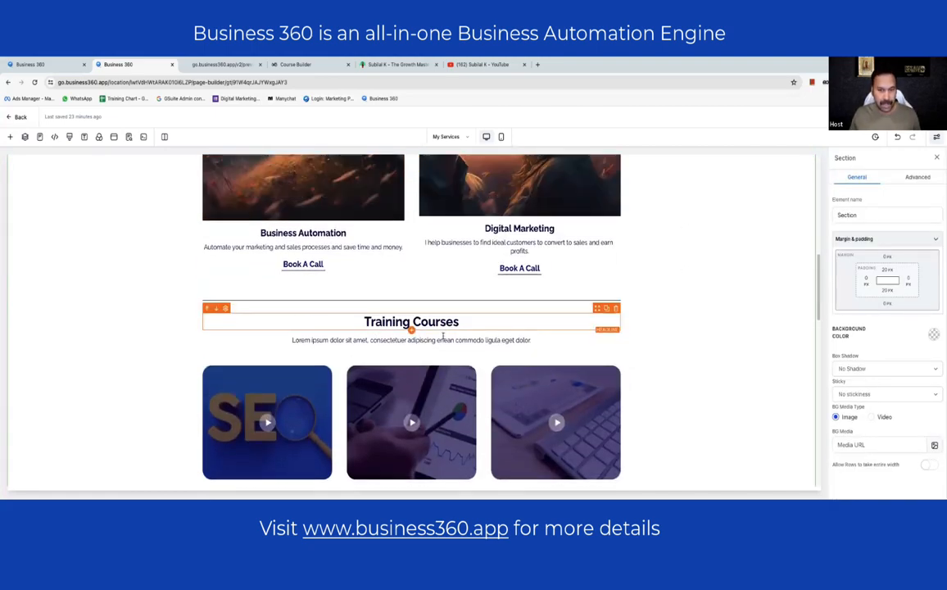
{"action": "scroll", "coordinate": [360, 311], "scroll_direction": "down", "scroll_amount": 5}
{"action": "left_click", "coordinate": [268, 265]}
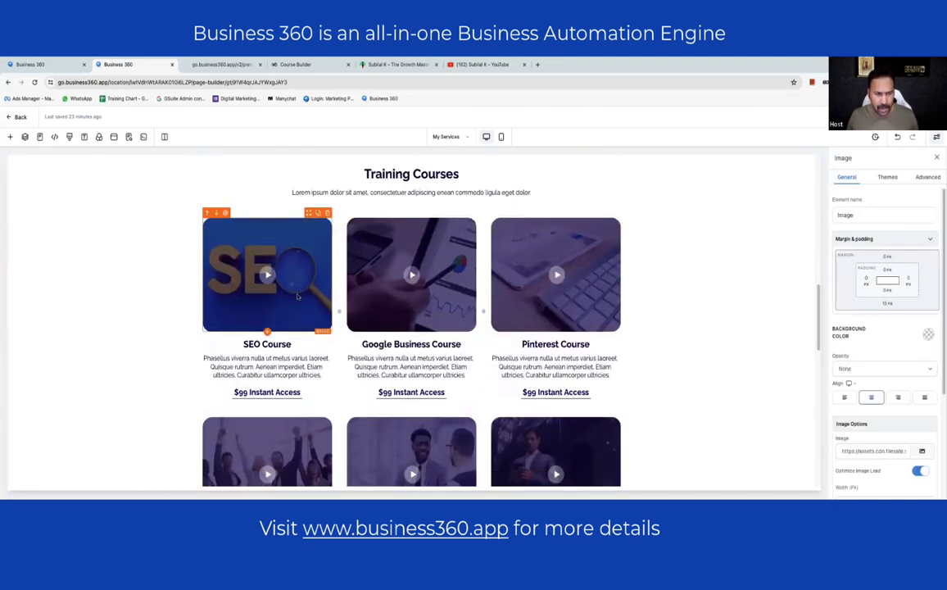
{"action": "scroll", "coordinate": [267, 328], "scroll_direction": "down", "scroll_amount": 3}
{"action": "scroll", "coordinate": [416, 350], "scroll_direction": "down", "scroll_amount": 3}
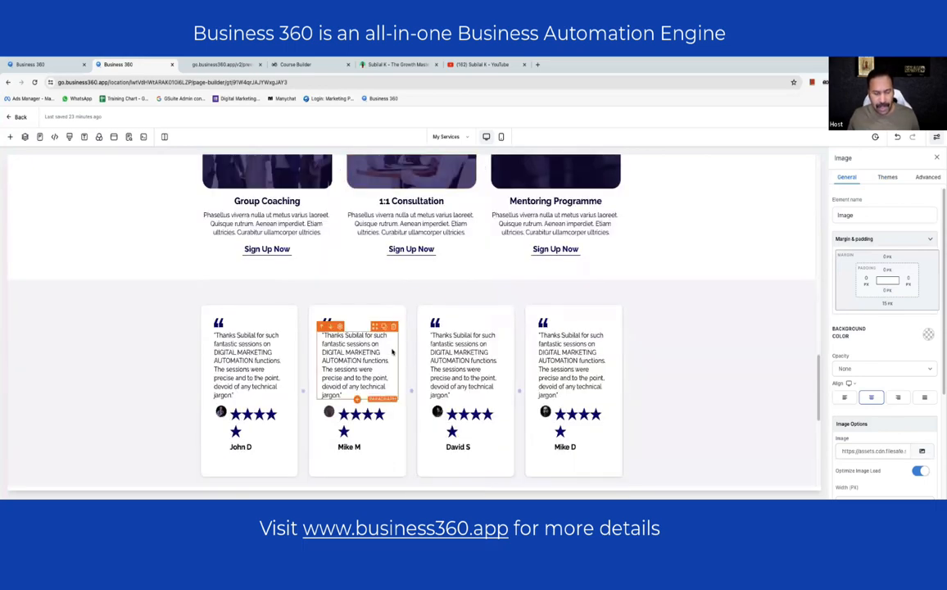
{"action": "scroll", "coordinate": [294, 240], "scroll_direction": "up", "scroll_amount": 4}
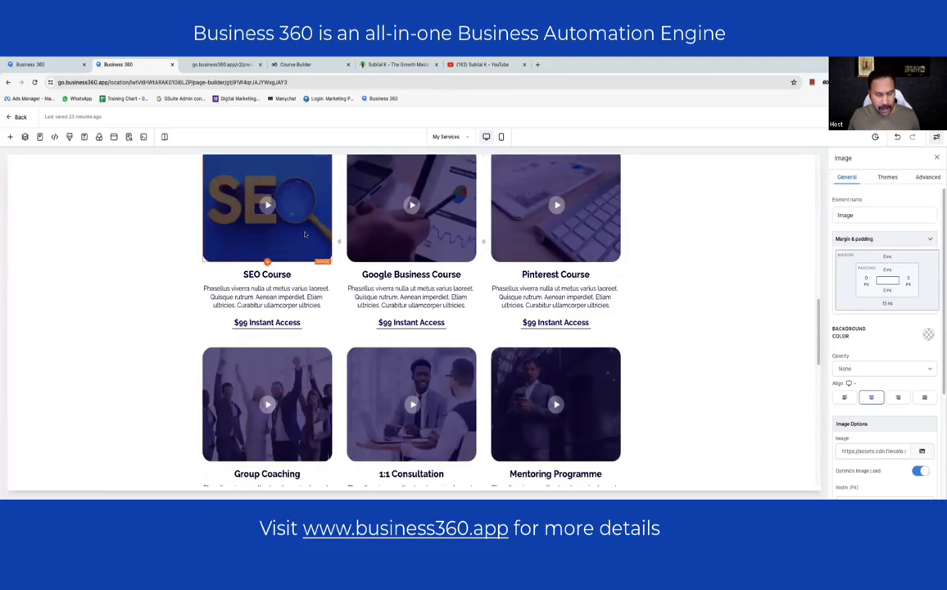
{"action": "scroll", "coordinate": [295, 232], "scroll_direction": "up", "scroll_amount": 1}
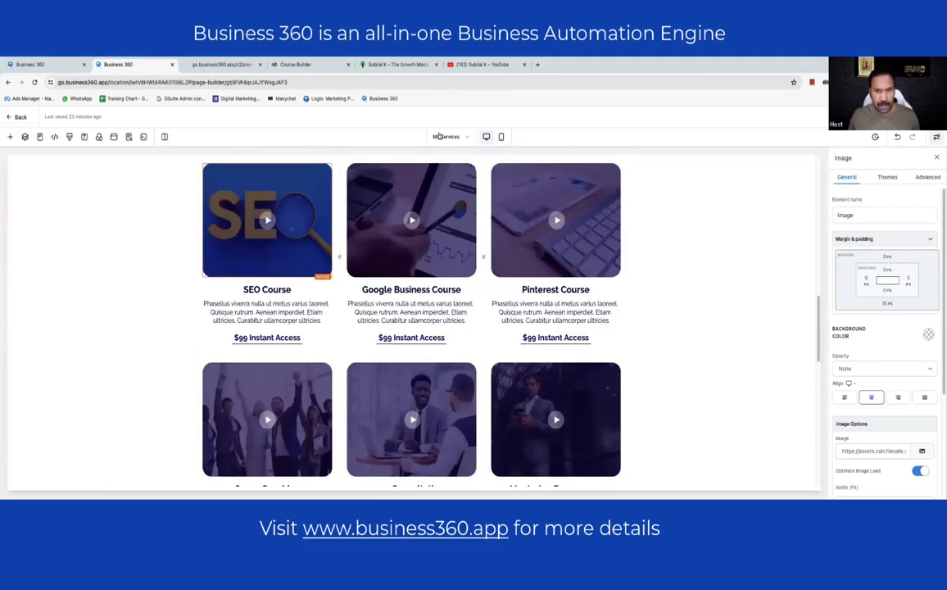
- Load dailyskills.co.in in a new browser tab, then return to the page builder
{"action": "left_click", "coordinate": [537, 64]}
{"action": "type", "text": "dai"}
{"action": "key", "text": "Return"}
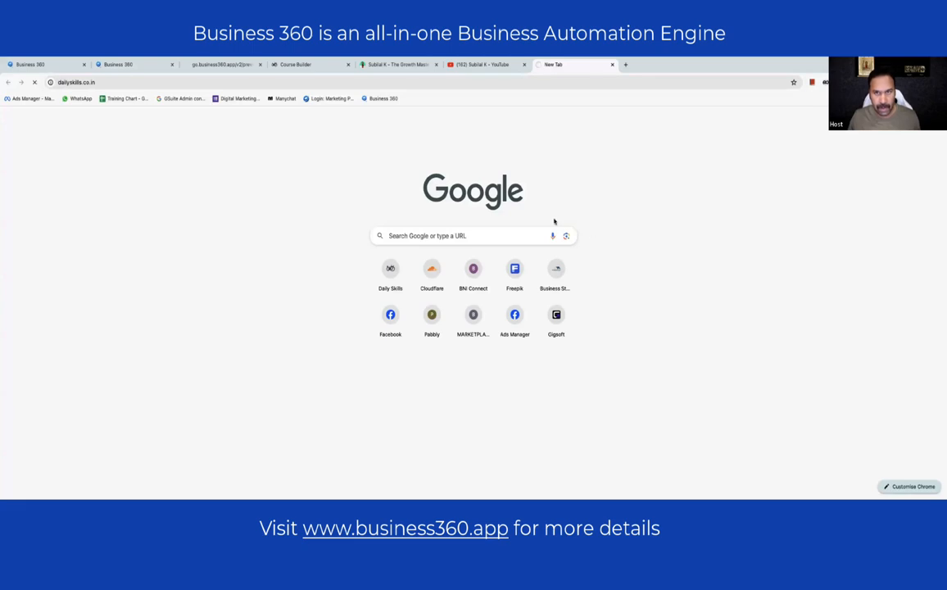
{"action": "left_click", "coordinate": [148, 69]}
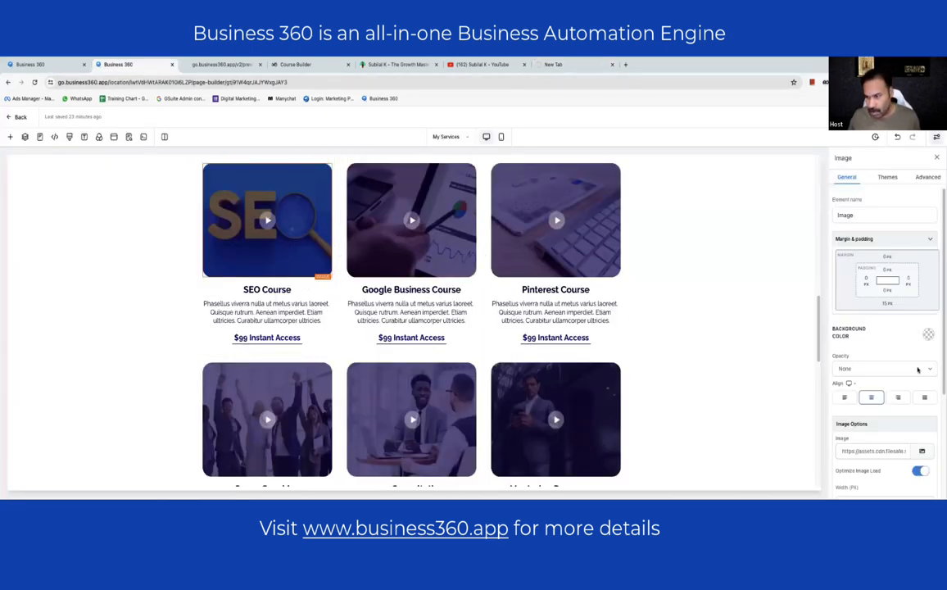
- Set the SEO Course and Google Business Course images to the JOB vs BUSINESS picture from the media library
{"action": "left_click", "coordinate": [922, 292]}
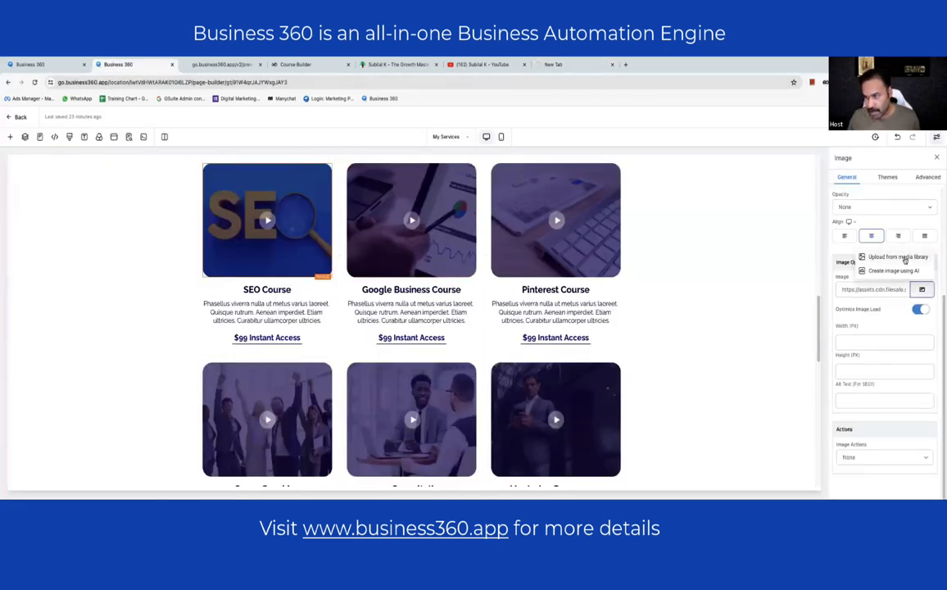
{"action": "left_click", "coordinate": [819, 238]}
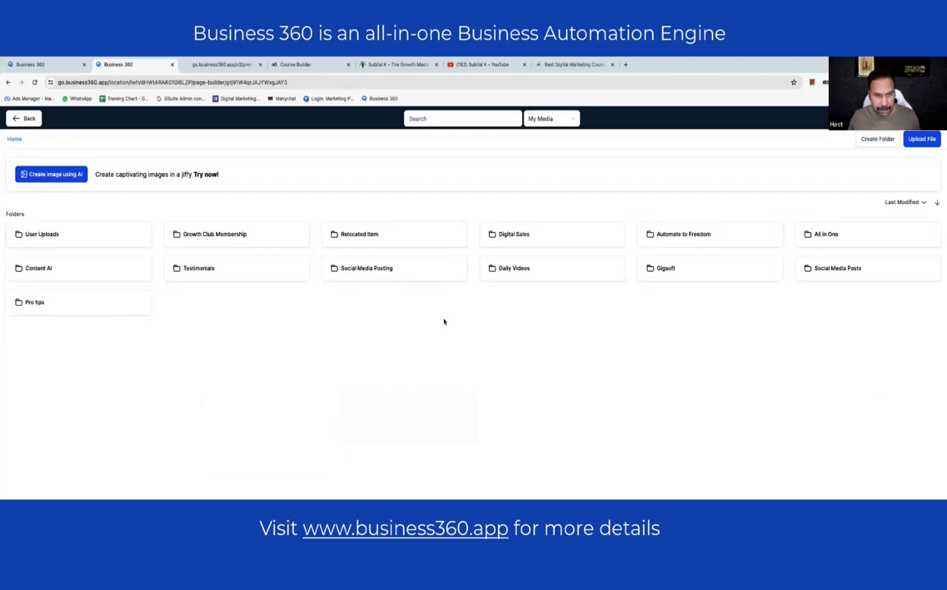
{"action": "scroll", "coordinate": [467, 300], "scroll_direction": "down", "scroll_amount": 10}
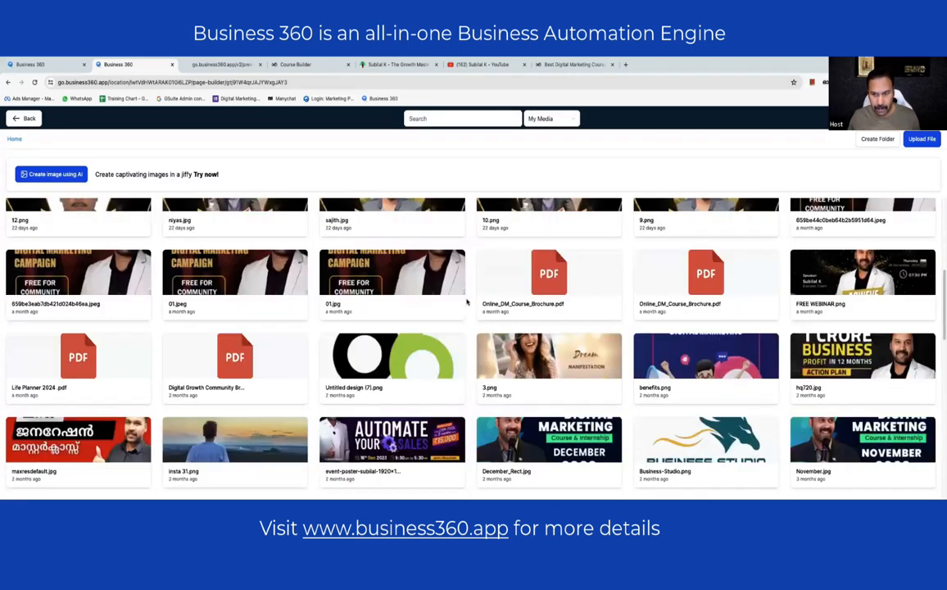
{"action": "scroll", "coordinate": [466, 301], "scroll_direction": "down", "scroll_amount": 5}
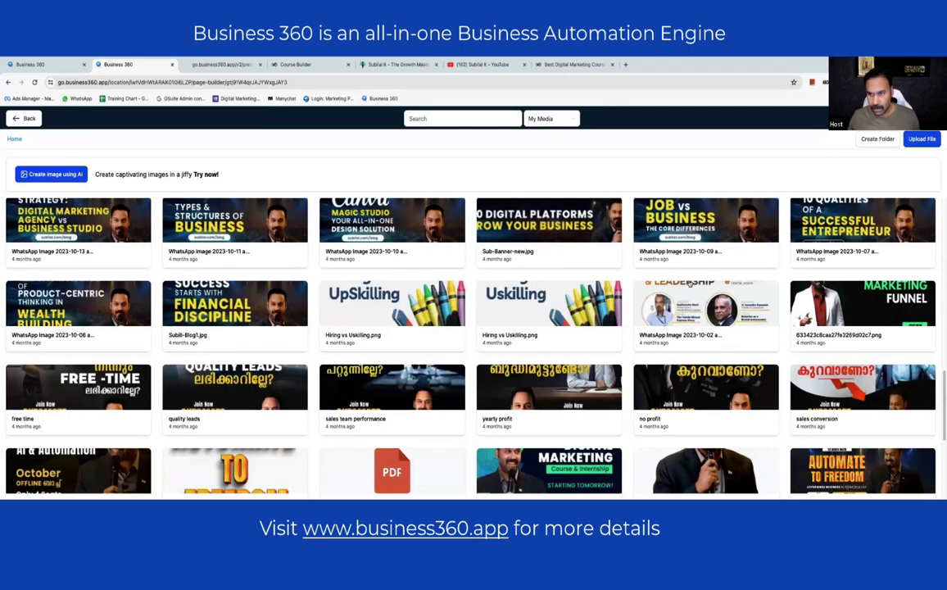
{"action": "left_click", "coordinate": [703, 232]}
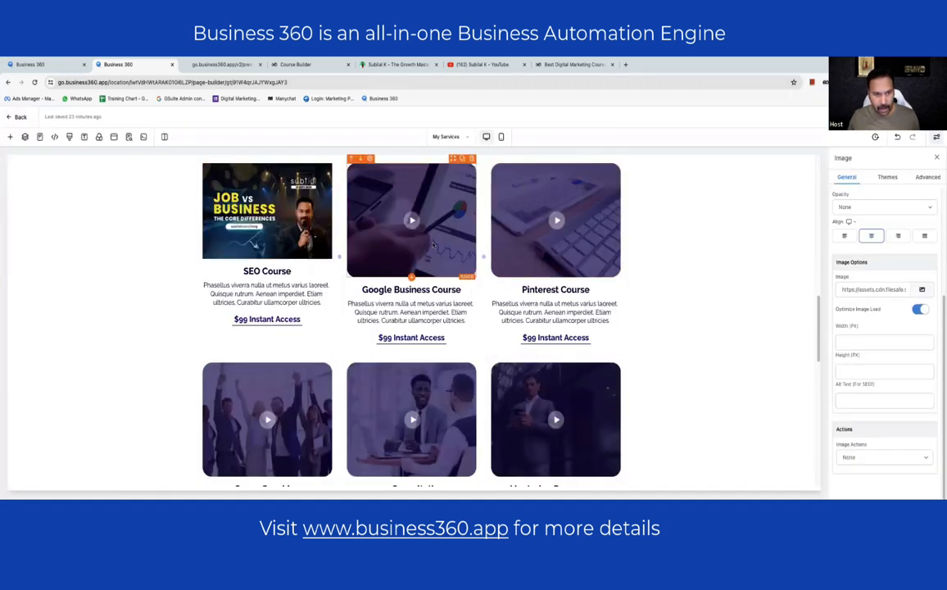
{"action": "left_click", "coordinate": [920, 290]}
{"action": "left_click", "coordinate": [917, 254]}
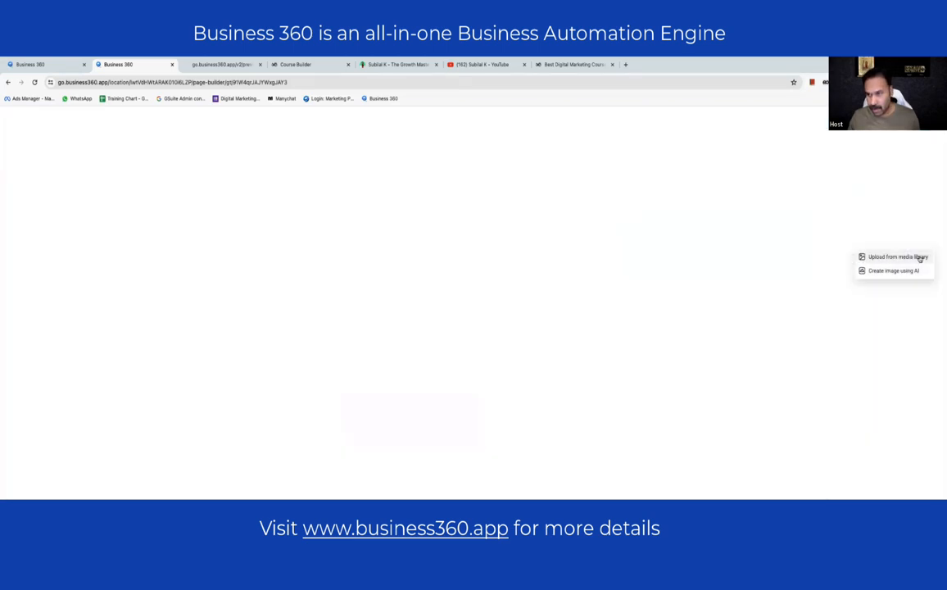
{"action": "scroll", "coordinate": [508, 270], "scroll_direction": "down", "scroll_amount": 5}
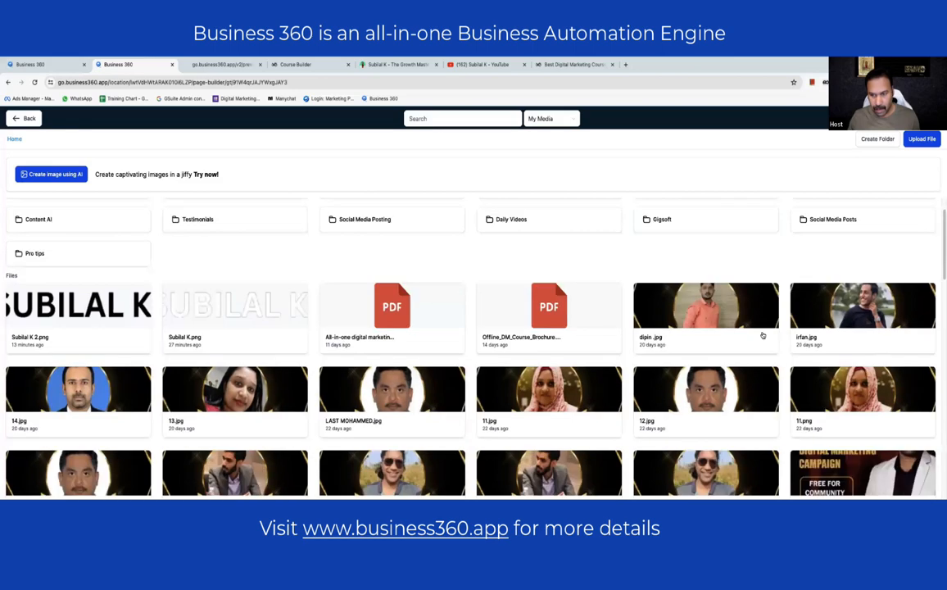
{"action": "left_click", "coordinate": [493, 249]}
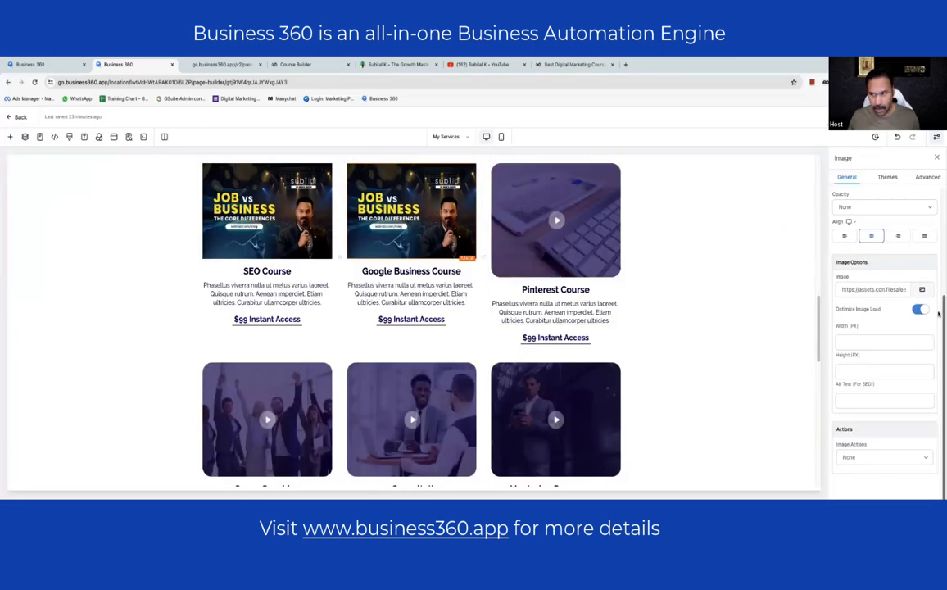
- Give Google Business the Notion thumbnail and Pinterest the Brewing Business Success thumbnail
{"action": "left_click", "coordinate": [921, 289]}
{"action": "left_click", "coordinate": [898, 257]}
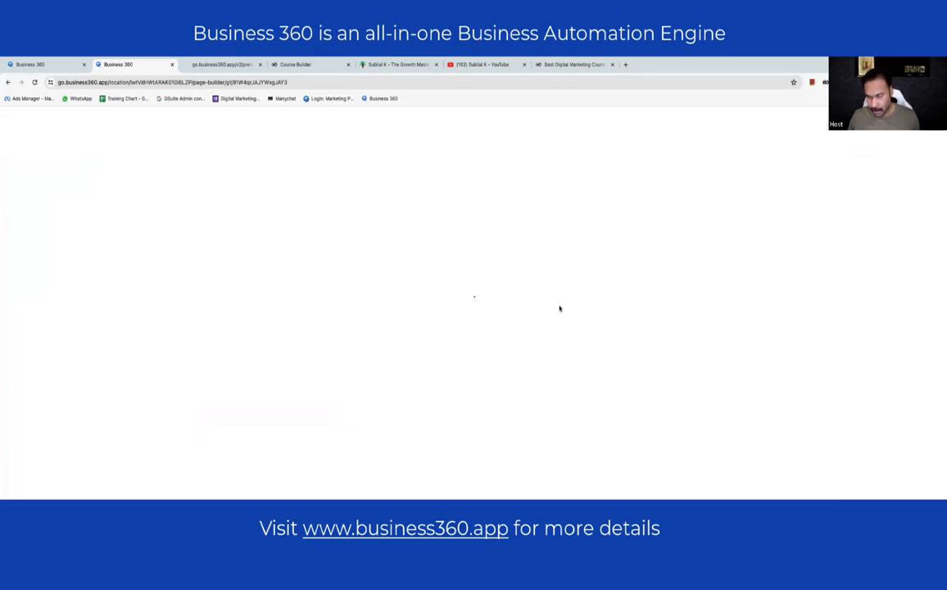
{"action": "scroll", "coordinate": [562, 328], "scroll_direction": "down", "scroll_amount": 3}
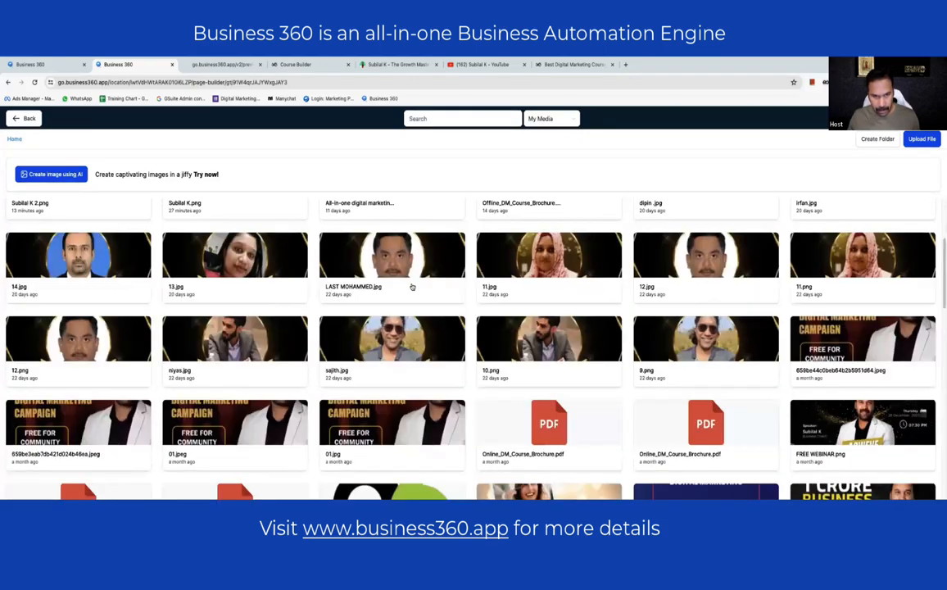
{"action": "scroll", "coordinate": [412, 287], "scroll_direction": "down", "scroll_amount": 10}
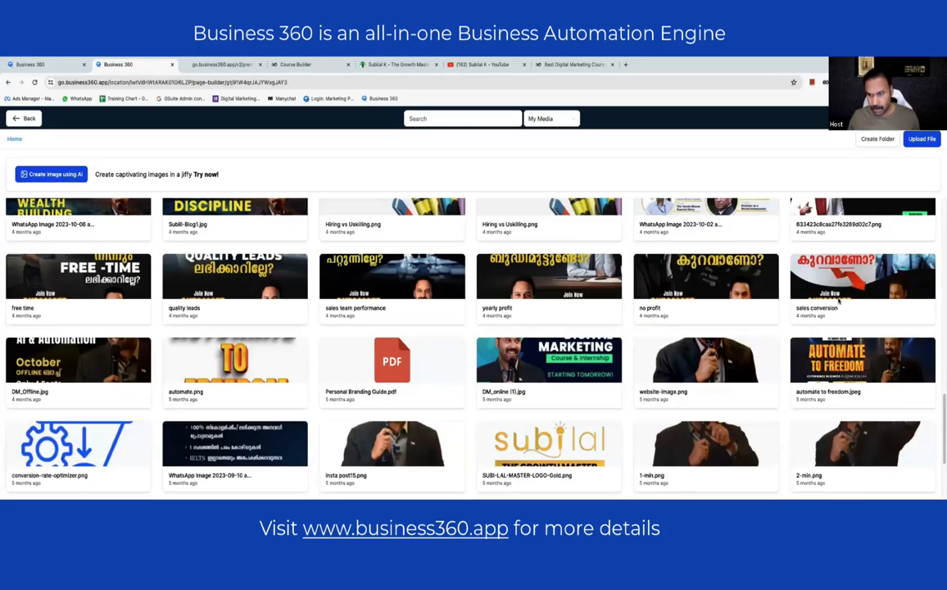
{"action": "scroll", "coordinate": [837, 300], "scroll_direction": "down", "scroll_amount": 2}
{"action": "scroll", "coordinate": [836, 300], "scroll_direction": "up", "scroll_amount": 8}
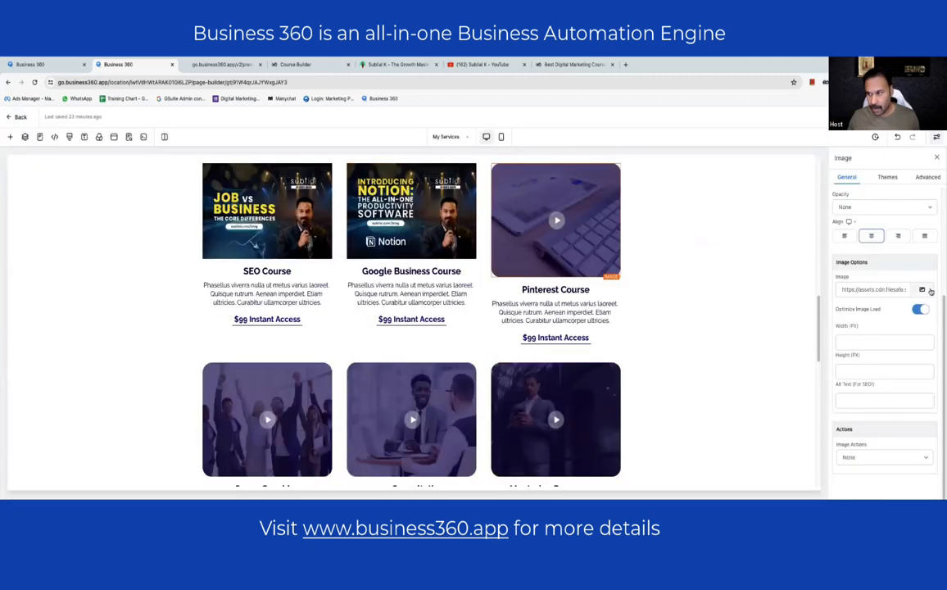
{"action": "left_click", "coordinate": [925, 289]}
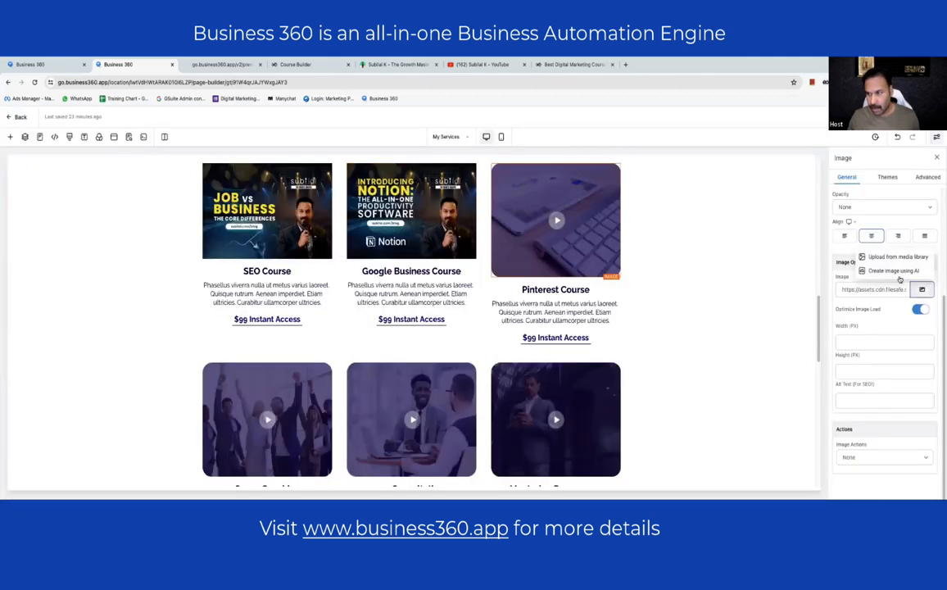
{"action": "left_click", "coordinate": [897, 258]}
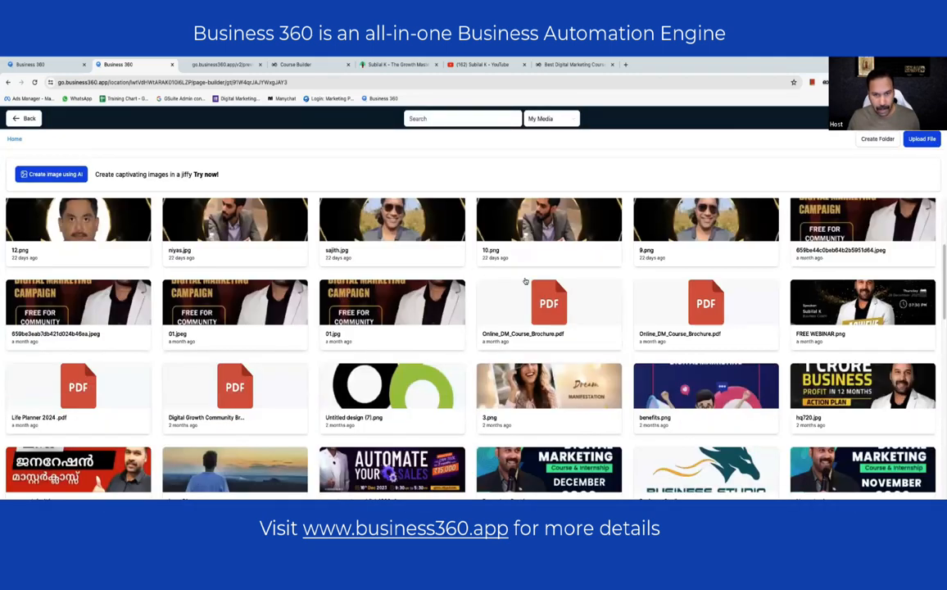
{"action": "scroll", "coordinate": [525, 281], "scroll_direction": "down", "scroll_amount": 10}
{"action": "left_click", "coordinate": [527, 283]}
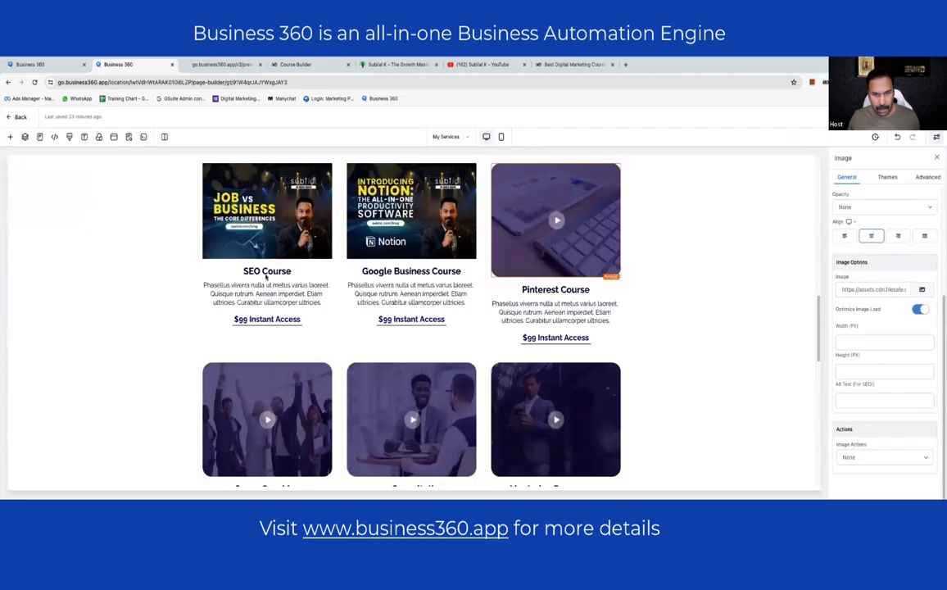
{"action": "left_click", "coordinate": [127, 237]}
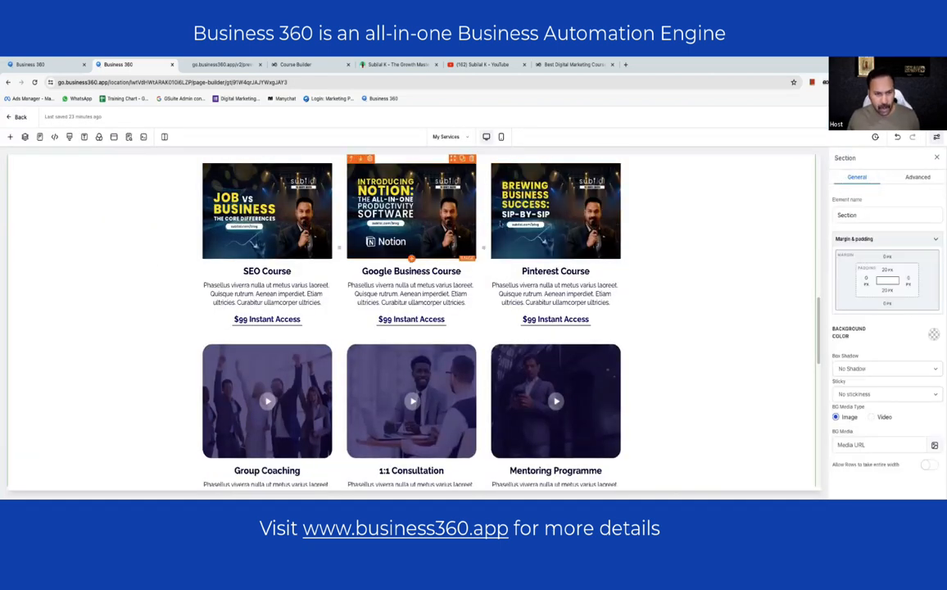
- Set the Group Coaching image to the From Struggles to Success thumbnail from the media library
{"action": "left_click", "coordinate": [278, 386]}
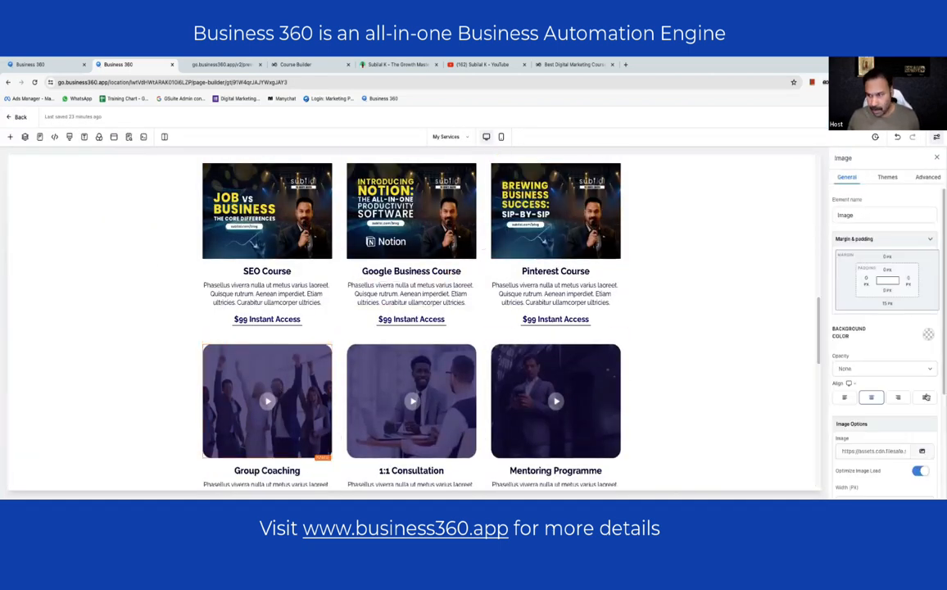
{"action": "scroll", "coordinate": [457, 350], "scroll_direction": "down", "scroll_amount": 3}
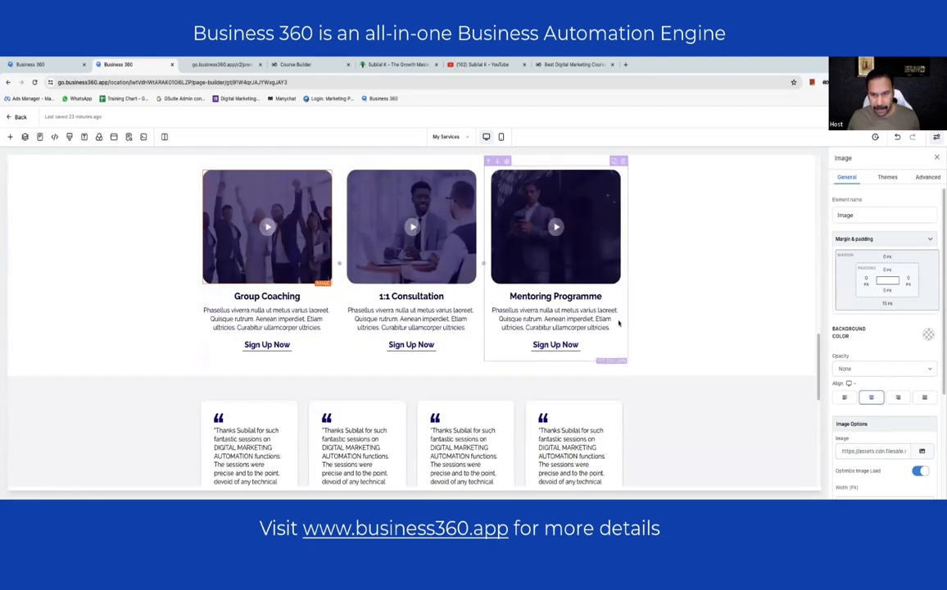
{"action": "scroll", "coordinate": [901, 320], "scroll_direction": "down", "scroll_amount": 2}
{"action": "left_click", "coordinate": [927, 289]}
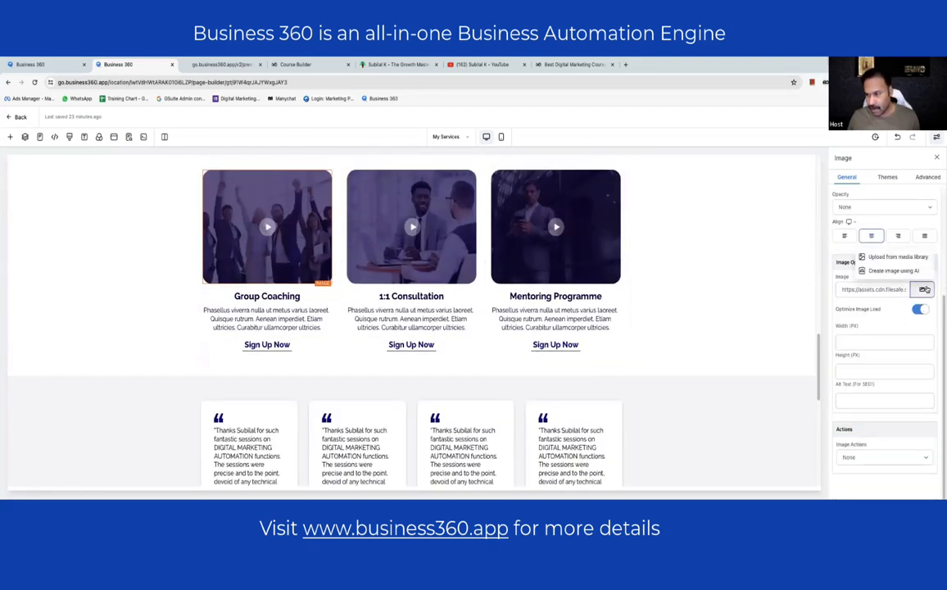
{"action": "left_click", "coordinate": [832, 238]}
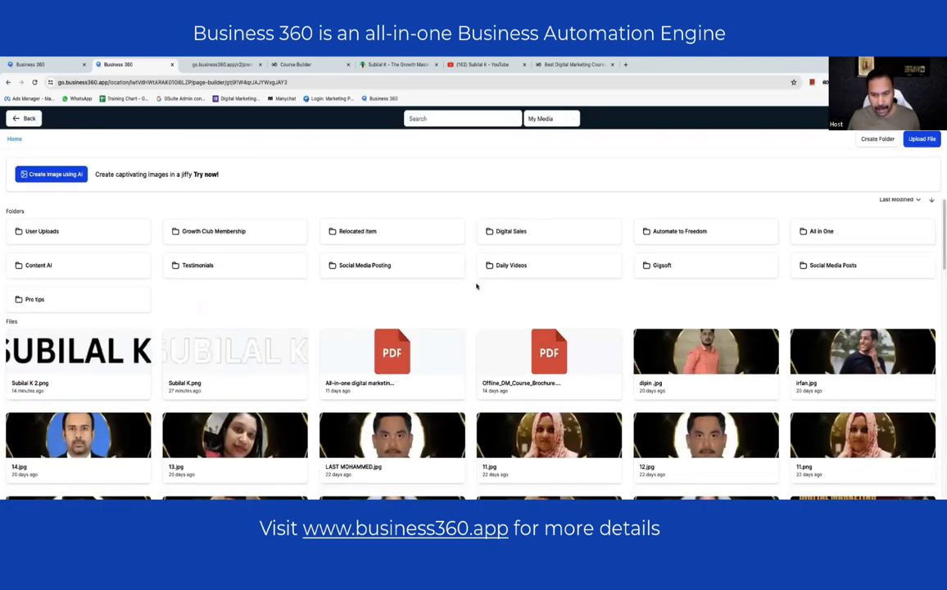
{"action": "scroll", "coordinate": [838, 405], "scroll_direction": "down", "scroll_amount": 10}
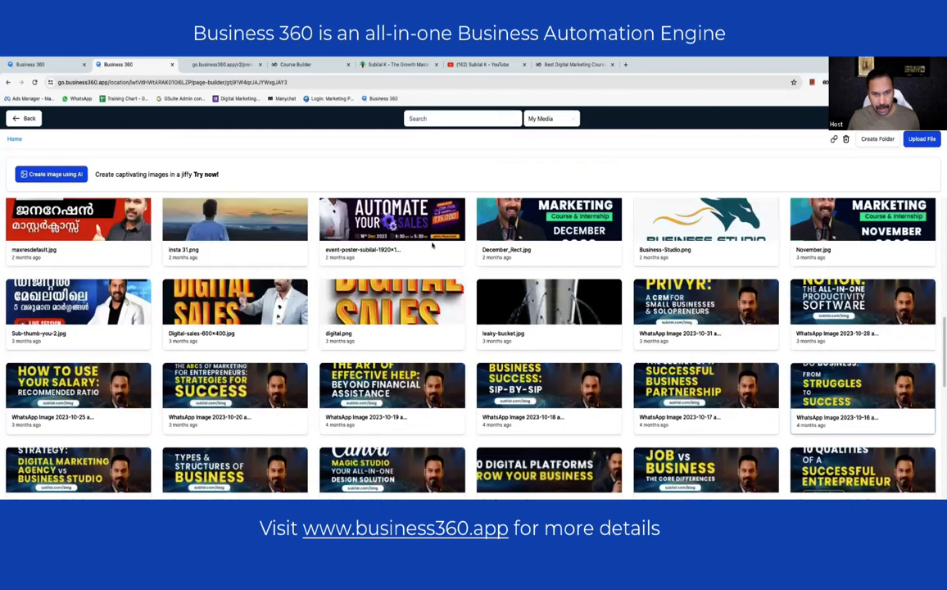
{"action": "left_click", "coordinate": [862, 388]}
- Give the 1:1 Consultation card the wealth-building thumbnail
{"action": "left_click", "coordinate": [905, 257]}
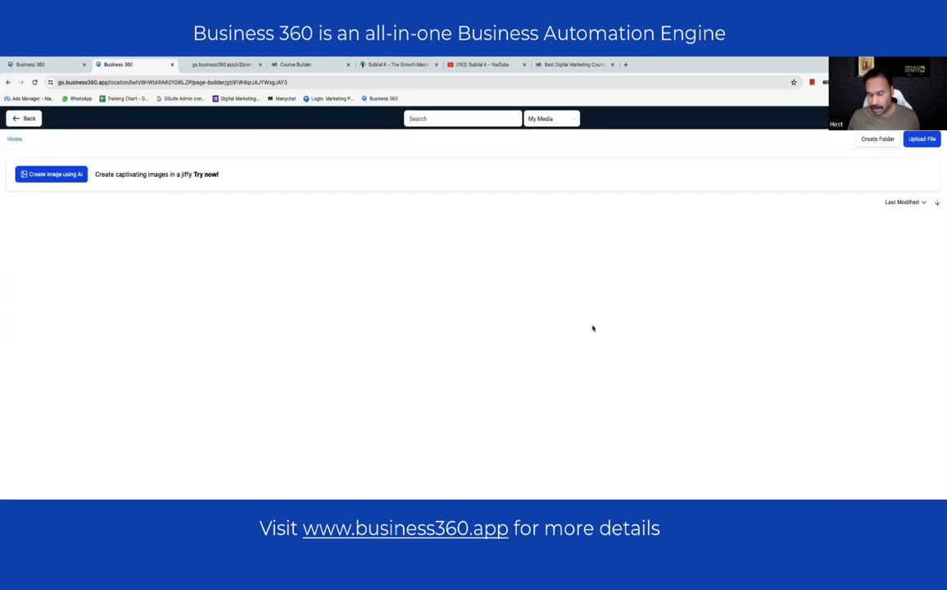
{"action": "scroll", "coordinate": [162, 342], "scroll_direction": "down", "scroll_amount": 5}
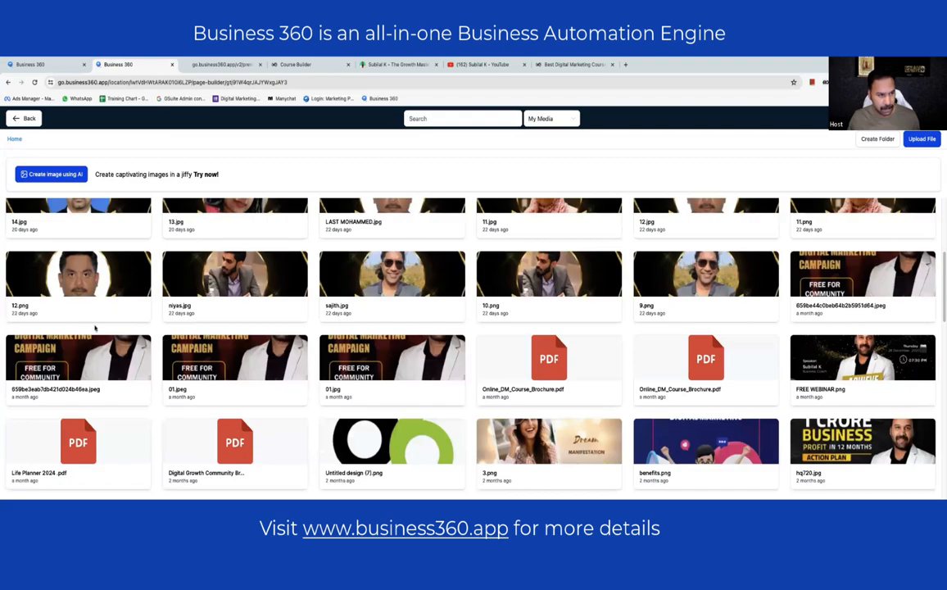
{"action": "scroll", "coordinate": [95, 327], "scroll_direction": "down", "scroll_amount": 10}
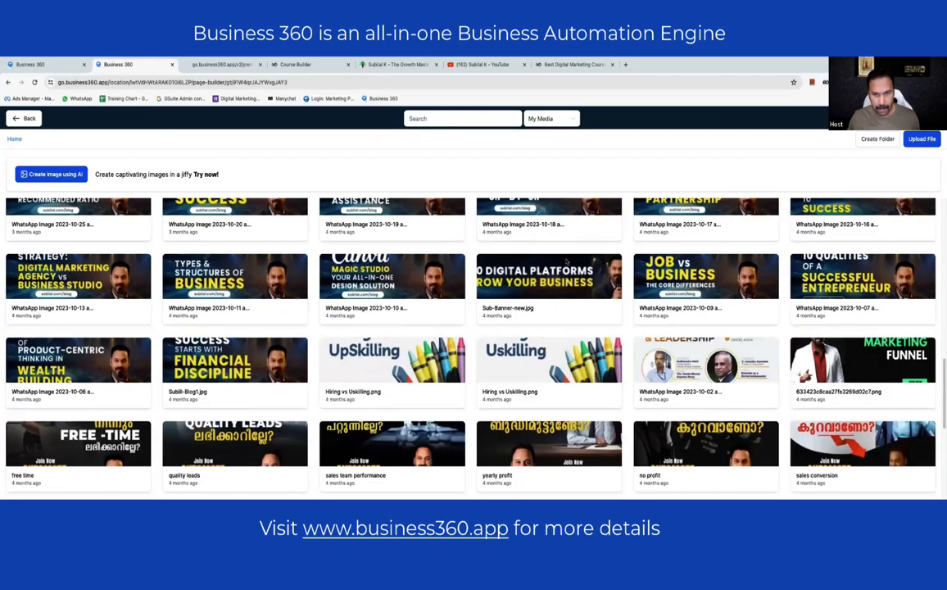
{"action": "scroll", "coordinate": [566, 262], "scroll_direction": "up", "scroll_amount": 1}
{"action": "left_click", "coordinate": [78, 366]}
- Replace the Mentoring Programme video with the Canva Magic Studio thumbnail
{"action": "left_click", "coordinate": [555, 227]}
{"action": "left_click", "coordinate": [921, 289]}
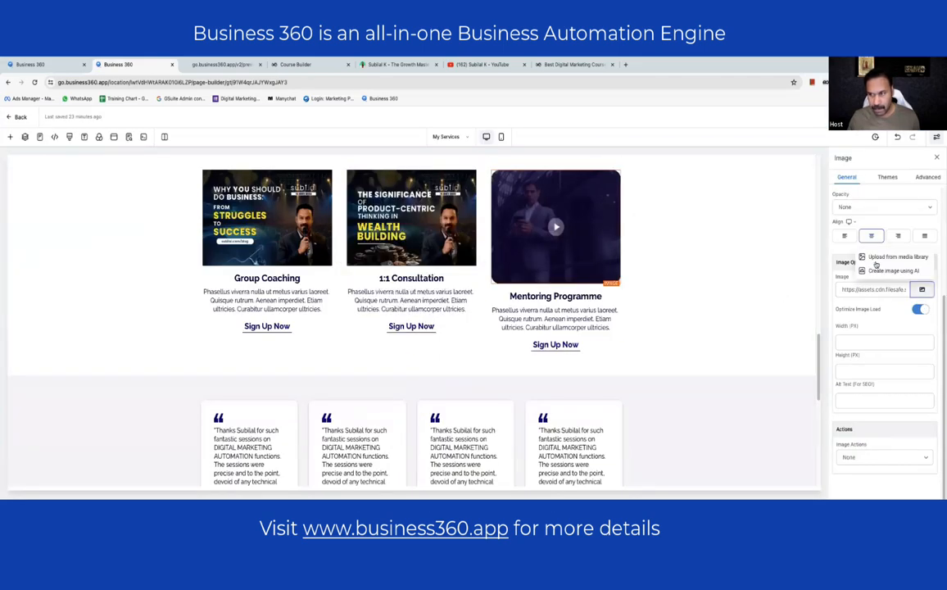
{"action": "left_click", "coordinate": [896, 258]}
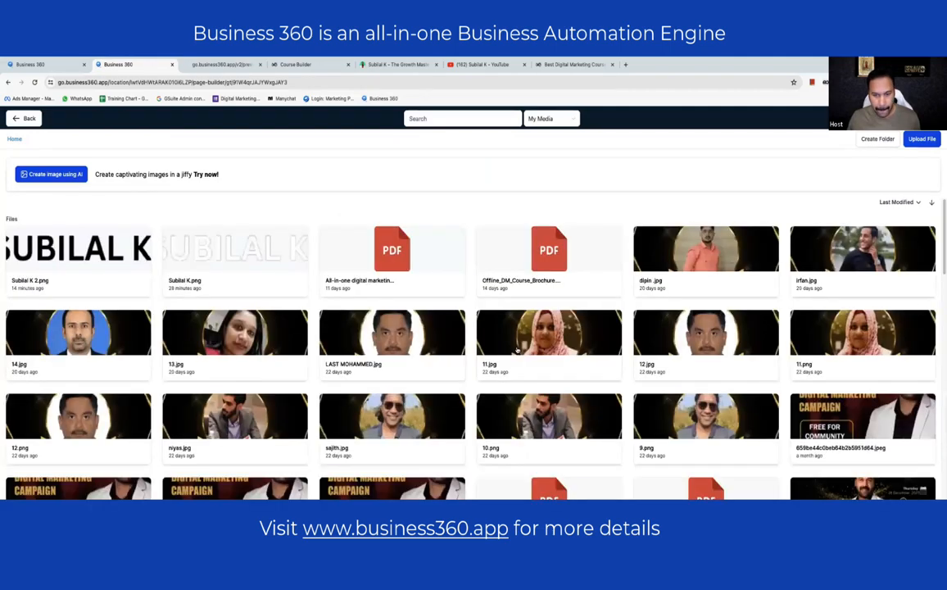
{"action": "scroll", "coordinate": [406, 346], "scroll_direction": "down", "scroll_amount": 5}
{"action": "scroll", "coordinate": [406, 345], "scroll_direction": "down", "scroll_amount": 5}
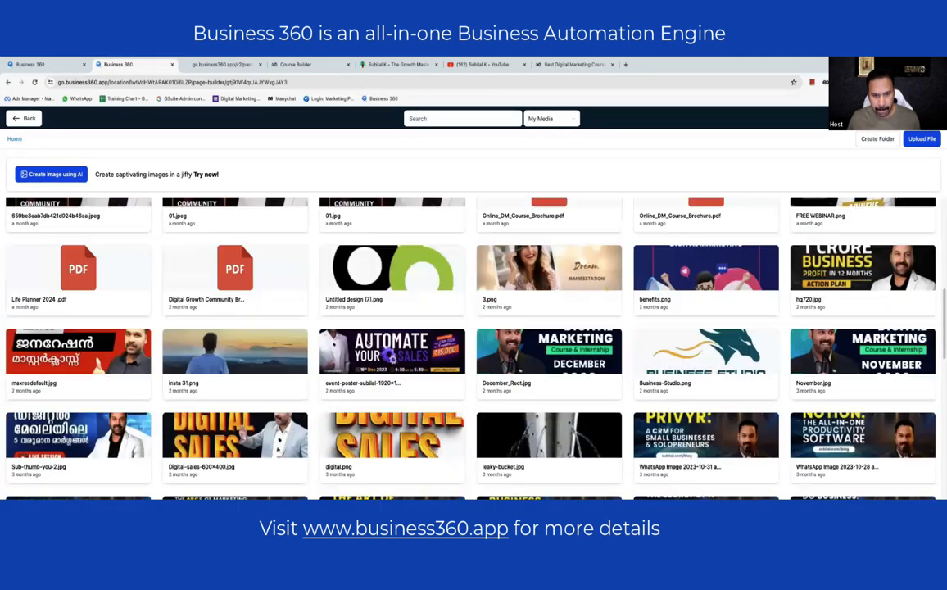
{"action": "left_click", "coordinate": [405, 344]}
{"action": "left_click", "coordinate": [163, 314]}
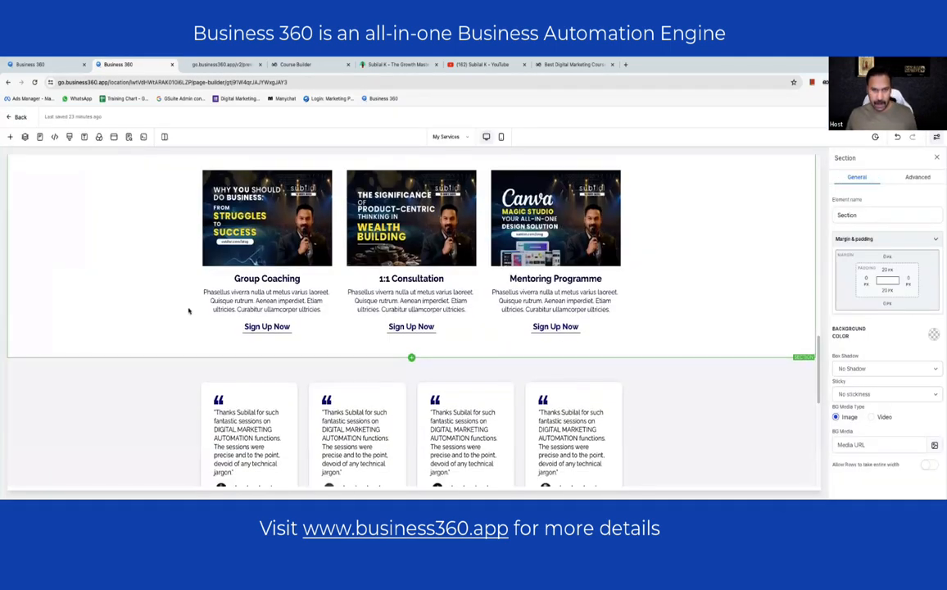
- Check the page's SEO metadata settings, close them unsaved, and scroll through the My Services page to review it
{"action": "scroll", "coordinate": [188, 311], "scroll_direction": "up", "scroll_amount": 1}
{"action": "left_click", "coordinate": [129, 136]}
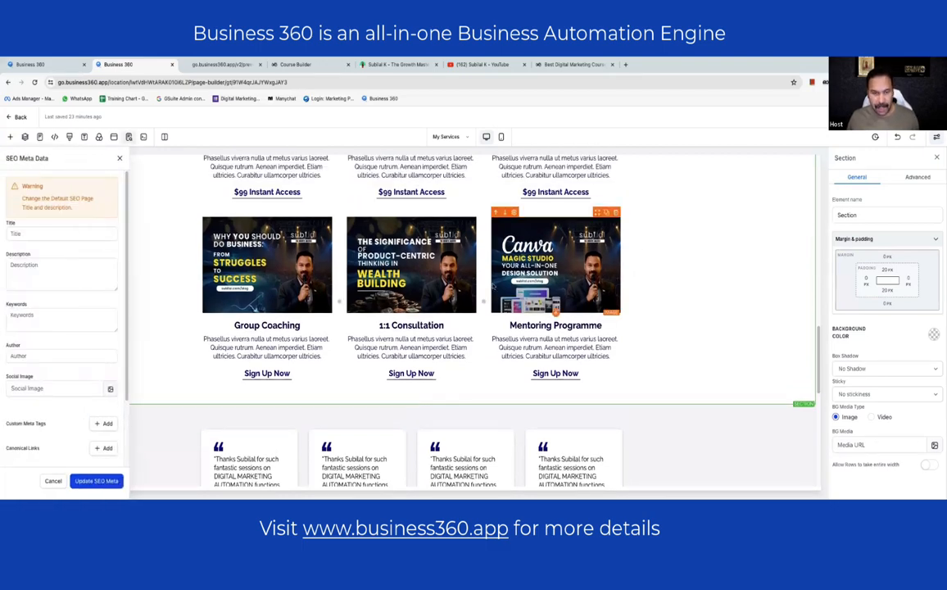
{"action": "scroll", "coordinate": [443, 297], "scroll_direction": "up", "scroll_amount": 4}
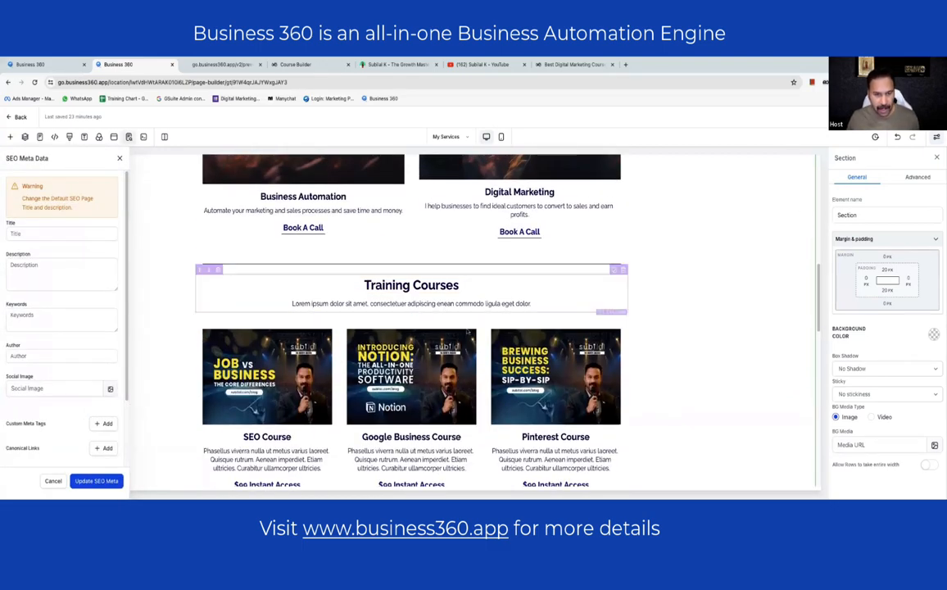
{"action": "scroll", "coordinate": [341, 332], "scroll_direction": "down", "scroll_amount": 1}
{"action": "scroll", "coordinate": [147, 384], "scroll_direction": "down", "scroll_amount": 1}
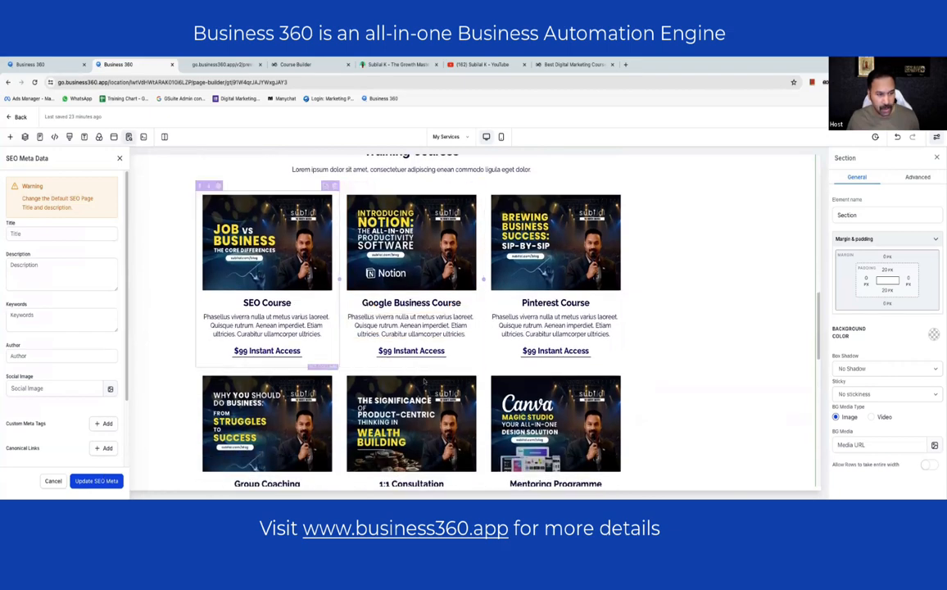
{"action": "left_click", "coordinate": [52, 480]}
{"action": "scroll", "coordinate": [545, 307], "scroll_direction": "down", "scroll_amount": 1}
{"action": "scroll", "coordinate": [546, 307], "scroll_direction": "down", "scroll_amount": 3}
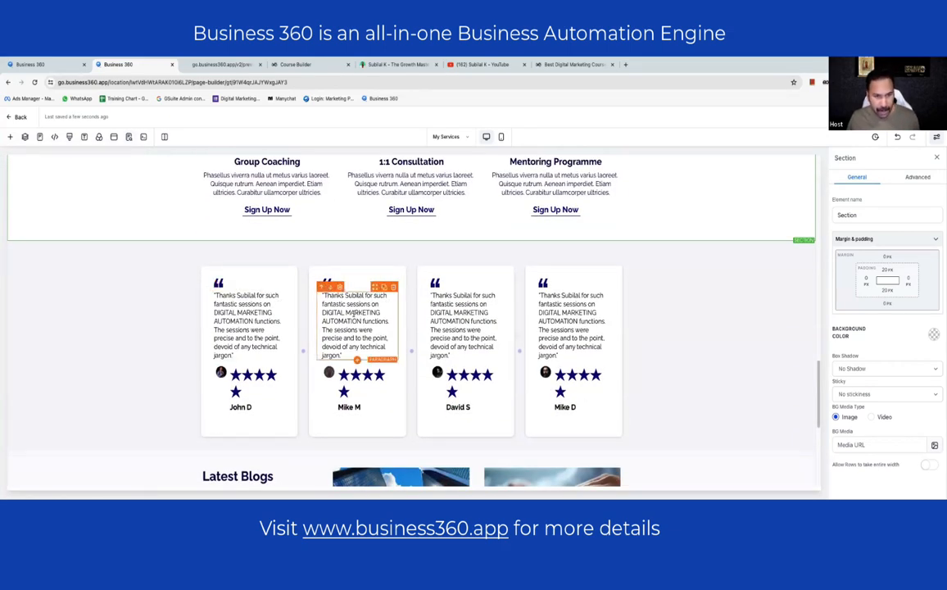
{"action": "scroll", "coordinate": [475, 308], "scroll_direction": "down", "scroll_amount": 3}
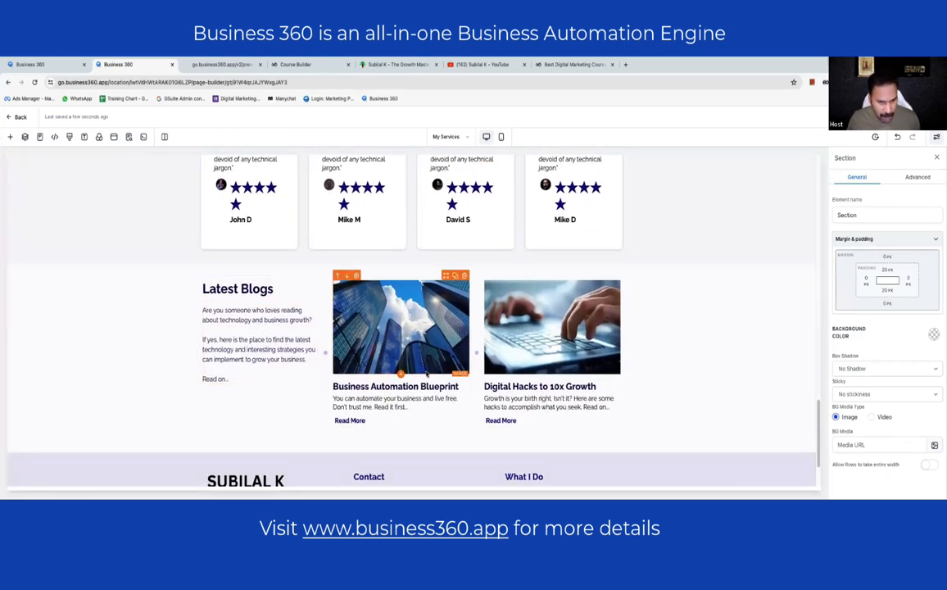
{"action": "scroll", "coordinate": [410, 360], "scroll_direction": "down", "scroll_amount": 1}
{"action": "scroll", "coordinate": [566, 369], "scroll_direction": "down", "scroll_amount": 1}
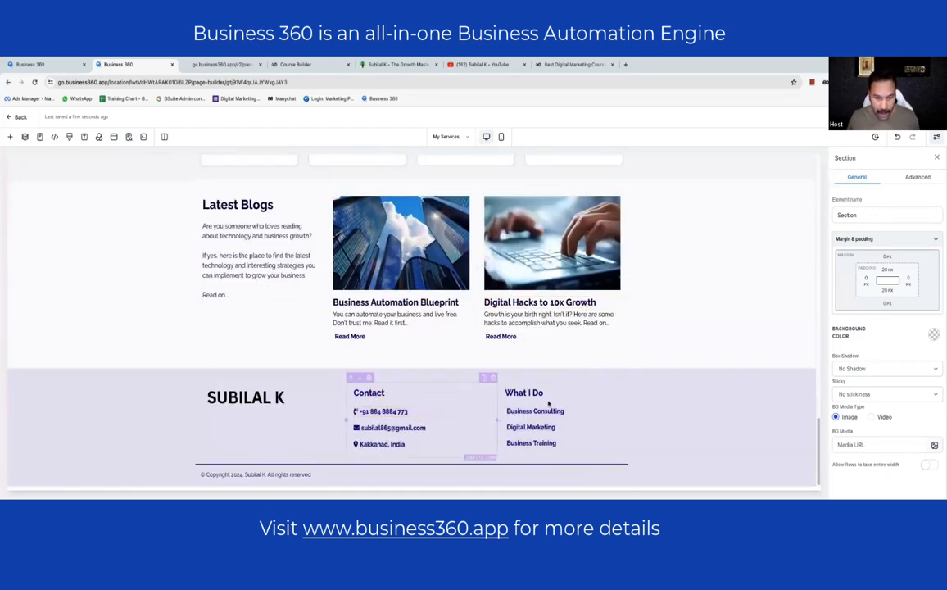
{"action": "scroll", "coordinate": [296, 401], "scroll_direction": "up", "scroll_amount": 3}
{"action": "scroll", "coordinate": [353, 366], "scroll_direction": "up", "scroll_amount": 4}
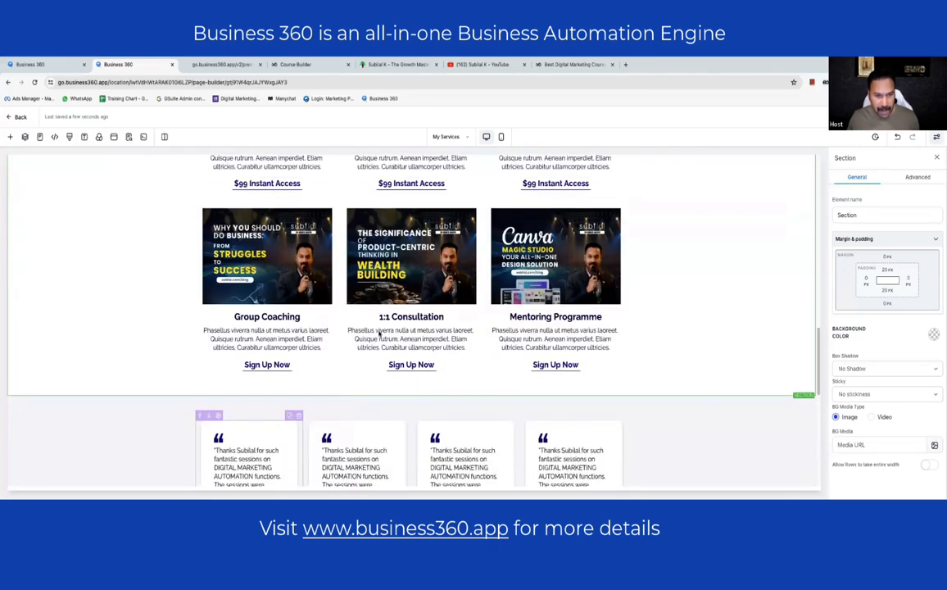
{"action": "scroll", "coordinate": [334, 338], "scroll_direction": "up", "scroll_amount": 2}
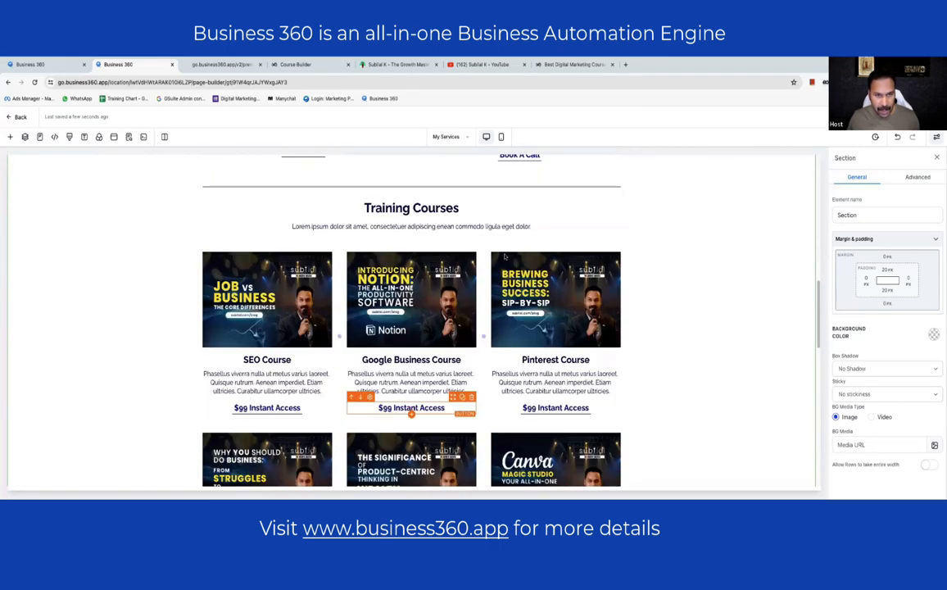
{"action": "scroll", "coordinate": [369, 336], "scroll_direction": "down", "scroll_amount": 1}
{"action": "scroll", "coordinate": [411, 334], "scroll_direction": "up", "scroll_amount": 3}
{"action": "scroll", "coordinate": [411, 334], "scroll_direction": "up", "scroll_amount": 3}
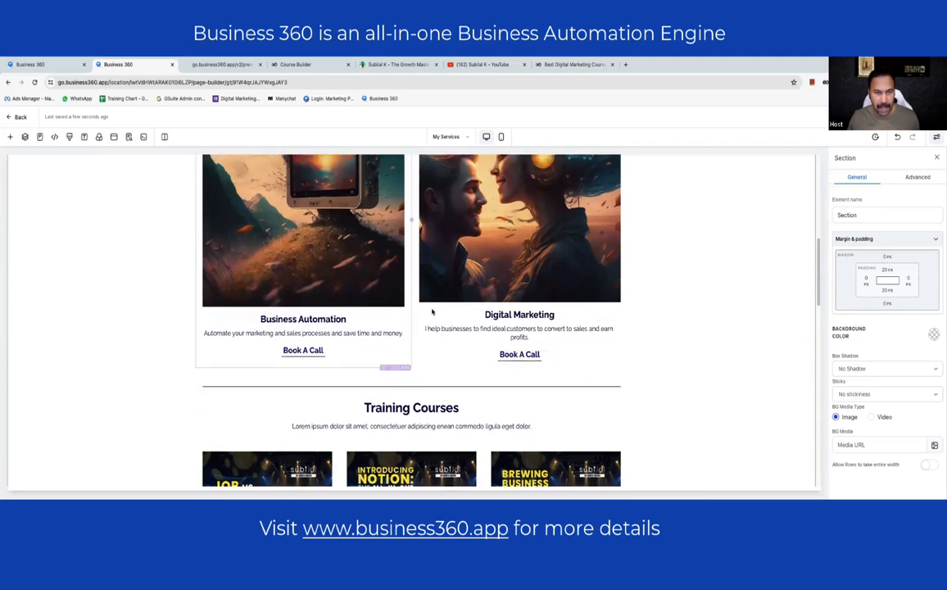
{"action": "scroll", "coordinate": [457, 419], "scroll_direction": "down", "scroll_amount": 5}
{"action": "scroll", "coordinate": [456, 419], "scroll_direction": "down", "scroll_amount": 10}
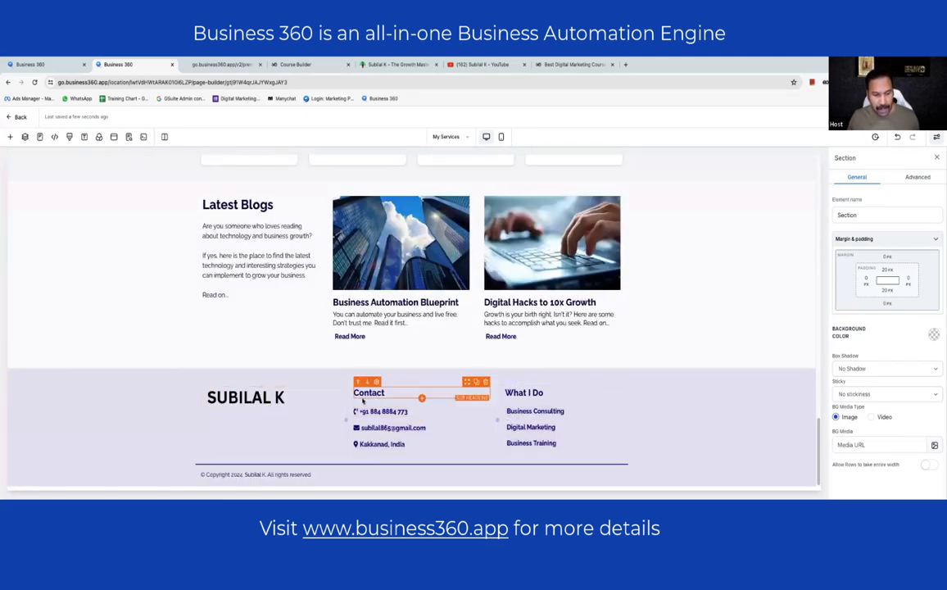
{"action": "scroll", "coordinate": [372, 401], "scroll_direction": "up", "scroll_amount": 8}
{"action": "scroll", "coordinate": [411, 373], "scroll_direction": "up", "scroll_amount": 15}
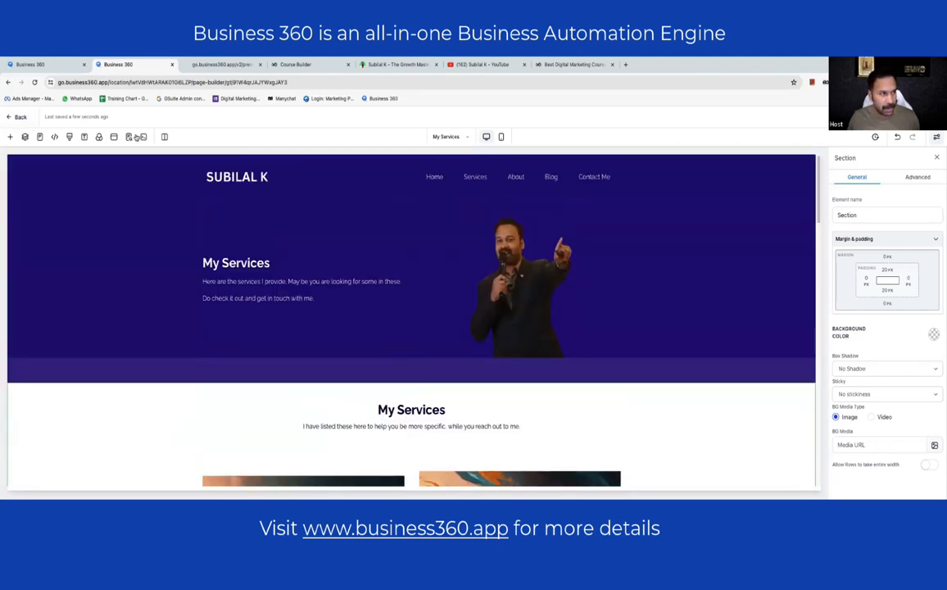
- On the Contact Me page, replace the placeholder phone button text with the author's phone number
{"action": "left_click", "coordinate": [40, 136]}
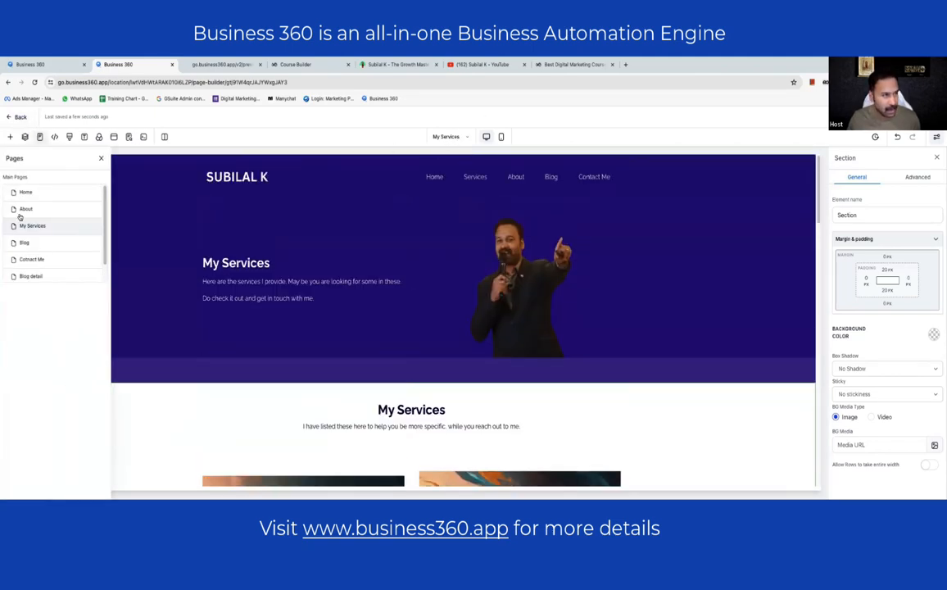
{"action": "left_click", "coordinate": [30, 260]}
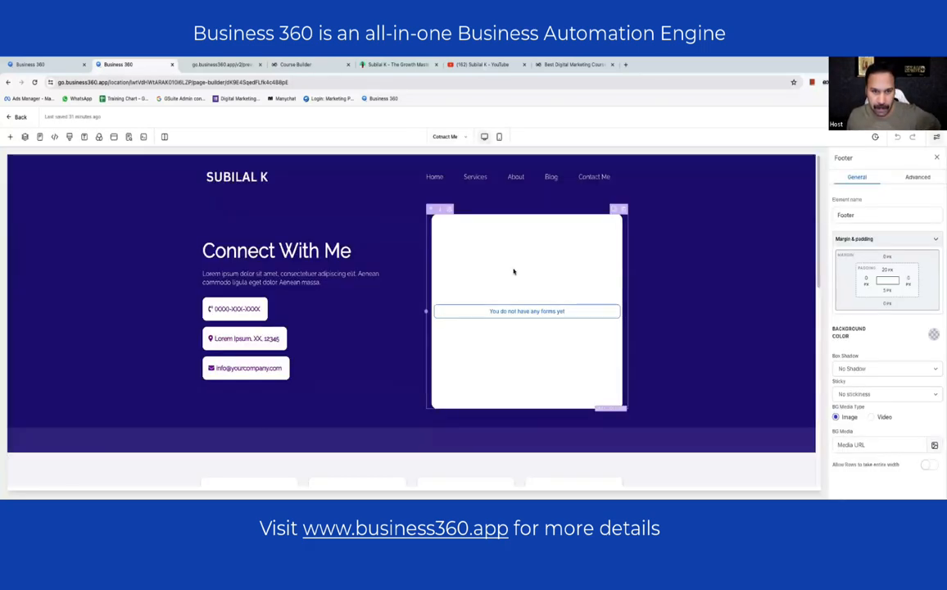
{"action": "left_click", "coordinate": [238, 309]}
{"action": "scroll", "coordinate": [893, 323], "scroll_direction": "down", "scroll_amount": 5}
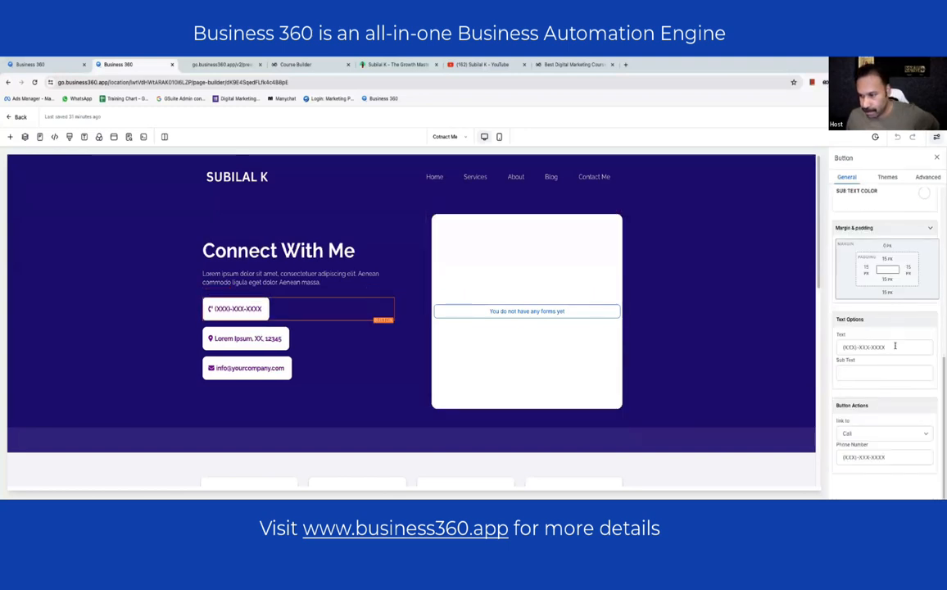
{"action": "triple_click", "coordinate": [894, 346]}
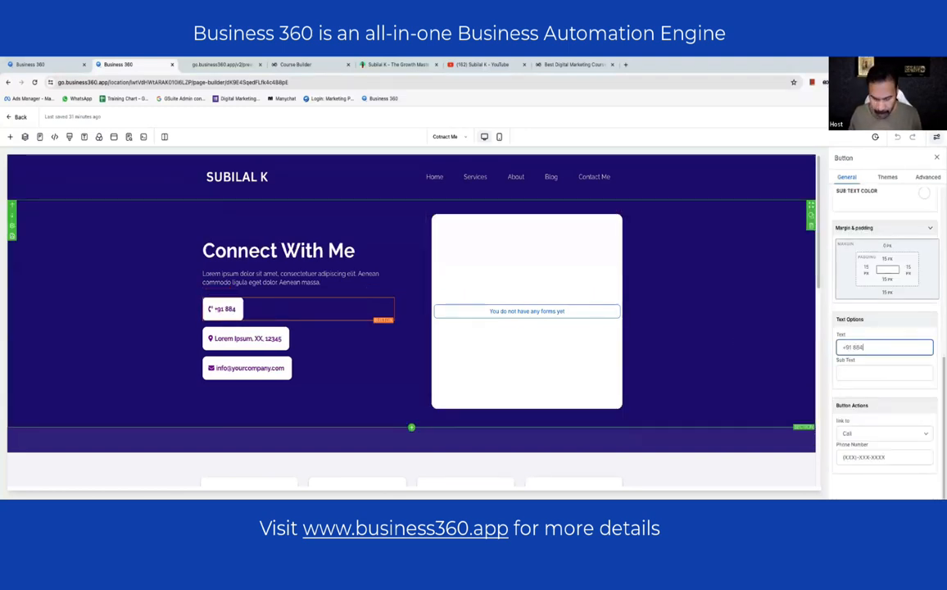
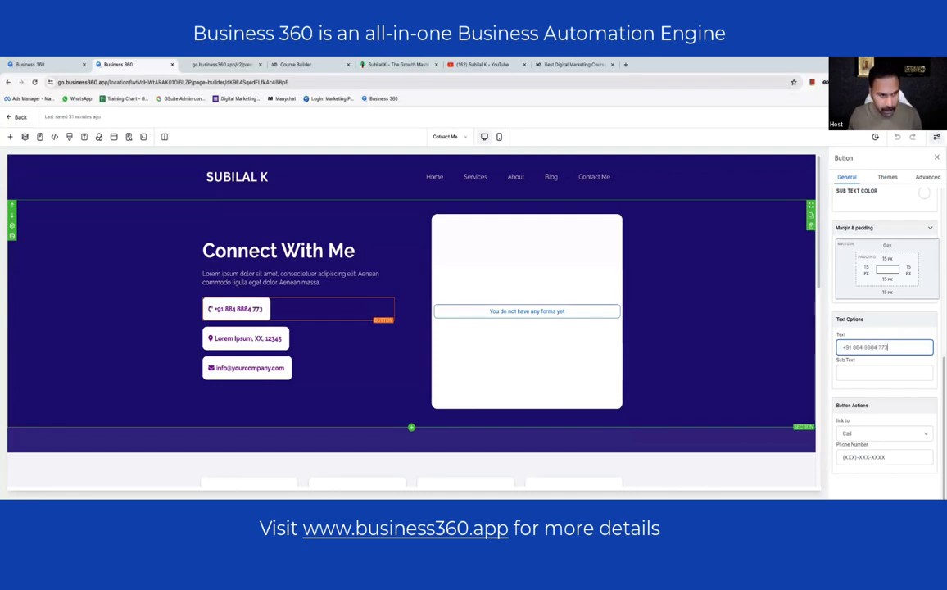
- Set the location button to the author's city and country, and the email button to their address
{"action": "left_click", "coordinate": [245, 338]}
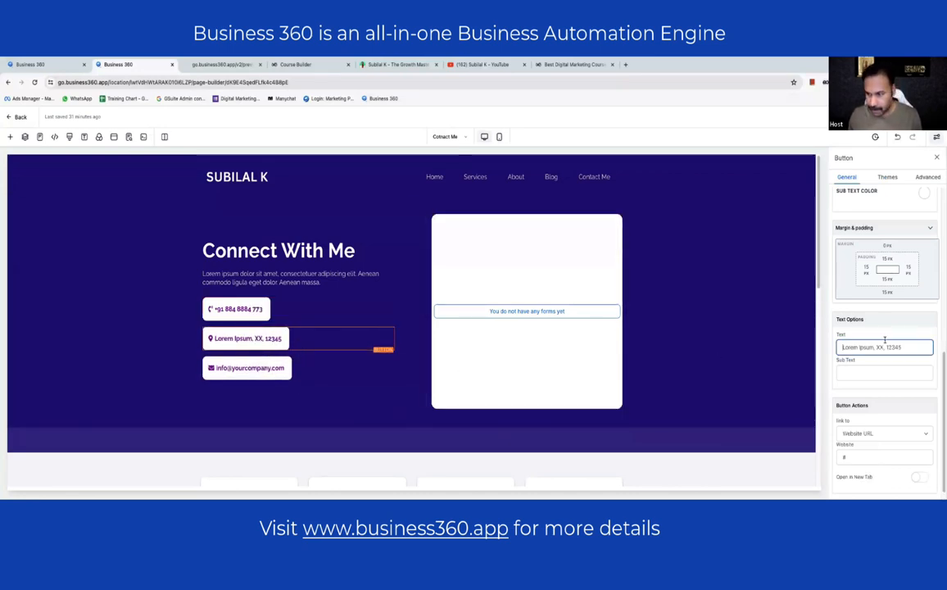
{"action": "type", "text": "akakkand"}
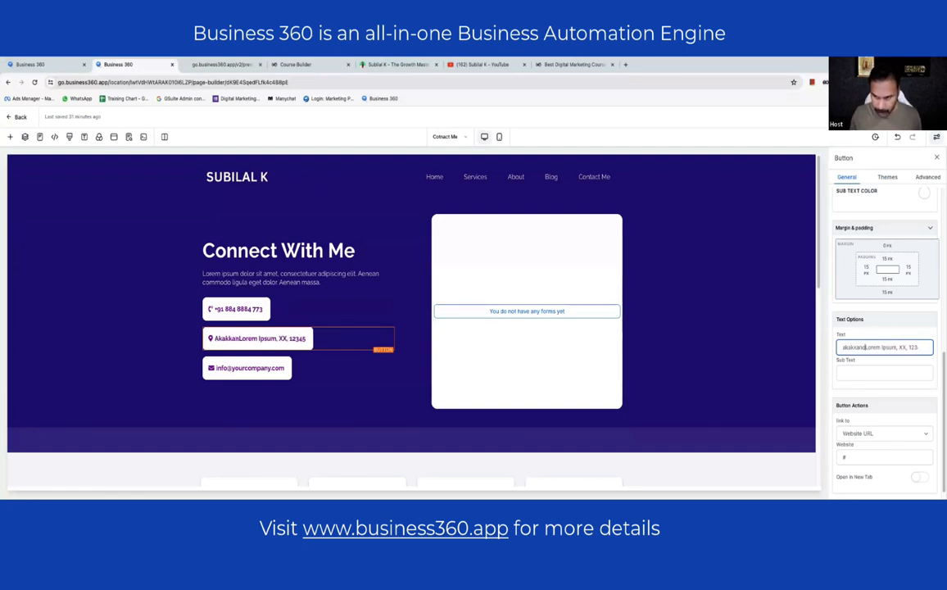
{"action": "type", "text": "a"}
{"action": "key", "text": "ctrl+a"}
{"action": "type", "text": "kakka"}
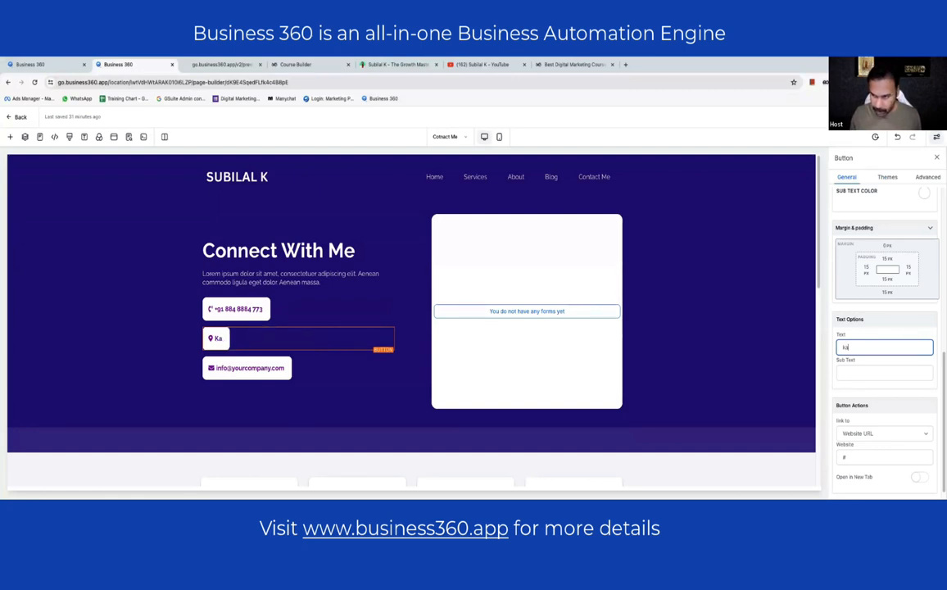
{"action": "type", "text": "nad, India"}
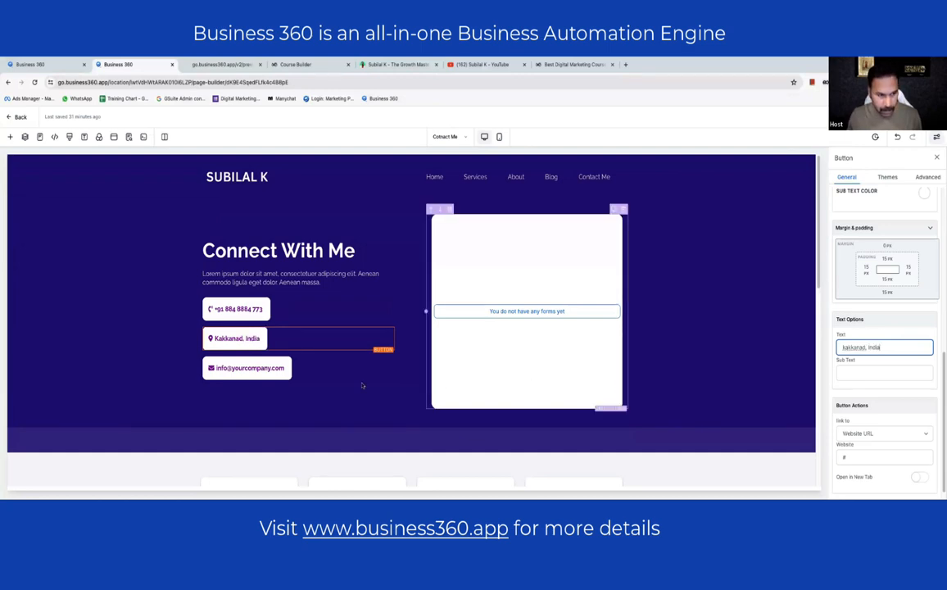
{"action": "left_click", "coordinate": [291, 374]}
{"action": "left_click_drag", "start_coordinate": [859, 347], "coordinate": [930, 347]}
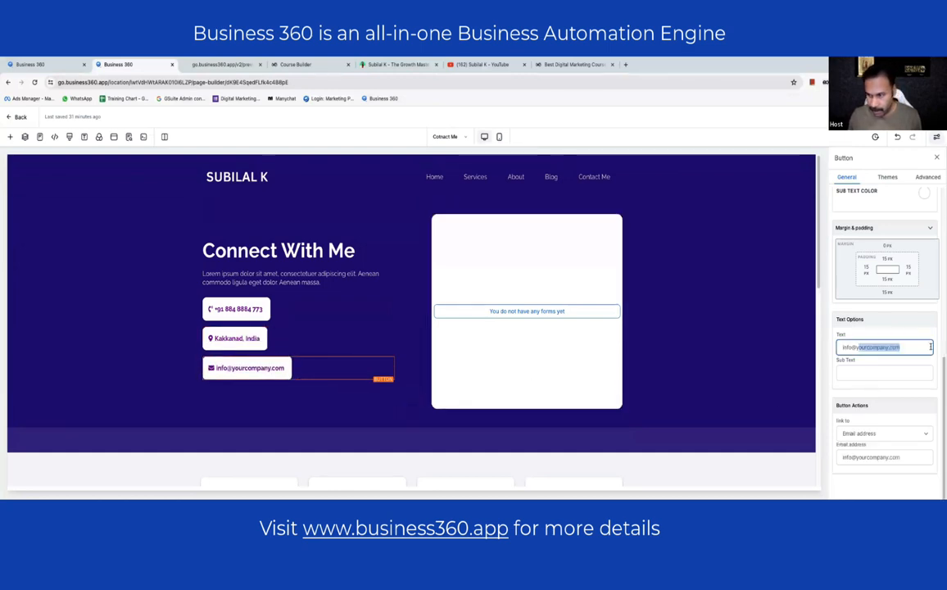
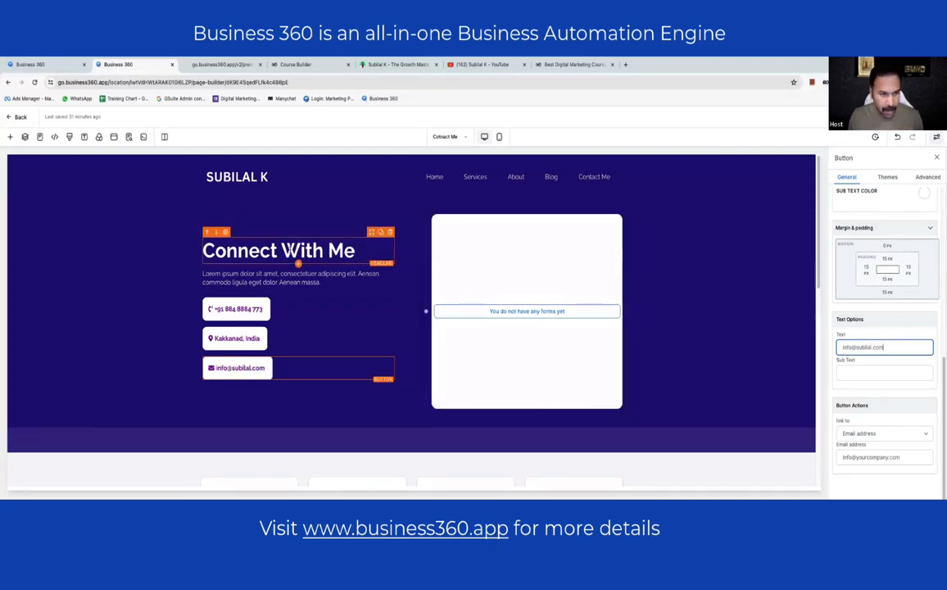
- Replace the Connect With Me intro with 'here are my contact details for you to reach out'
{"action": "left_click", "coordinate": [266, 275]}
{"action": "left_click", "coordinate": [266, 275]}
{"action": "key", "text": "ctrl+a"}
{"action": "key", "text": "BackSpace"}
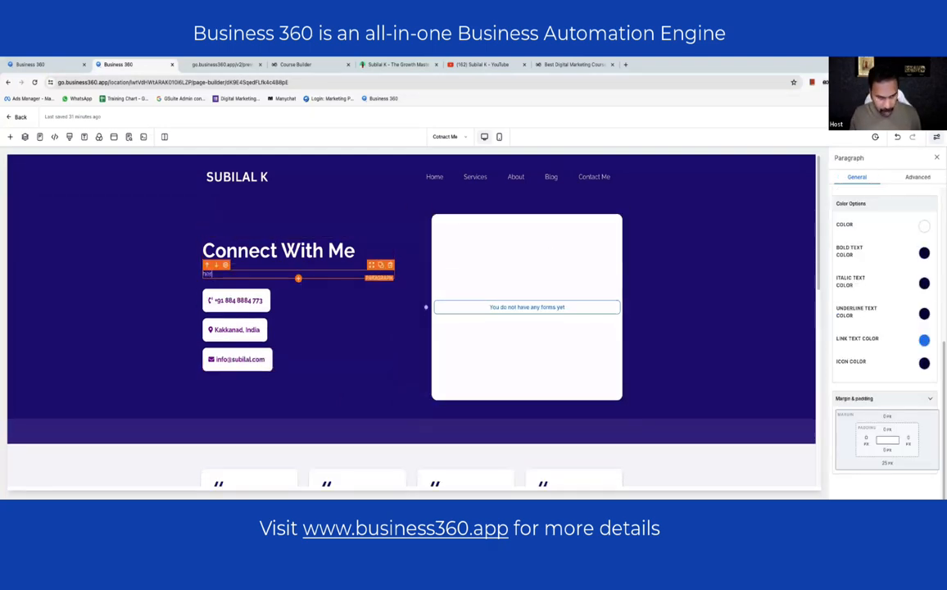
{"action": "type", "text": "here a"}
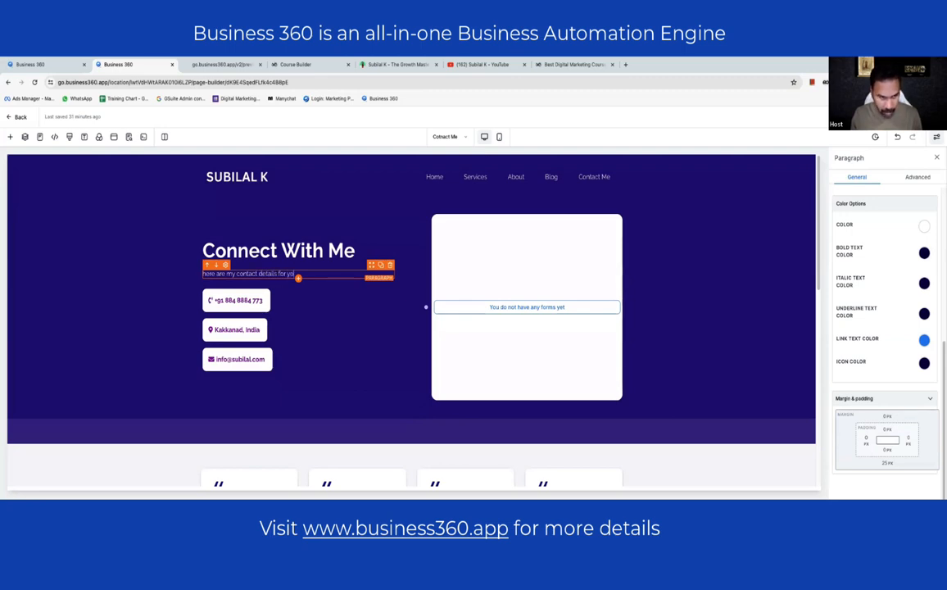
{"action": "type", "text": "reach out."}
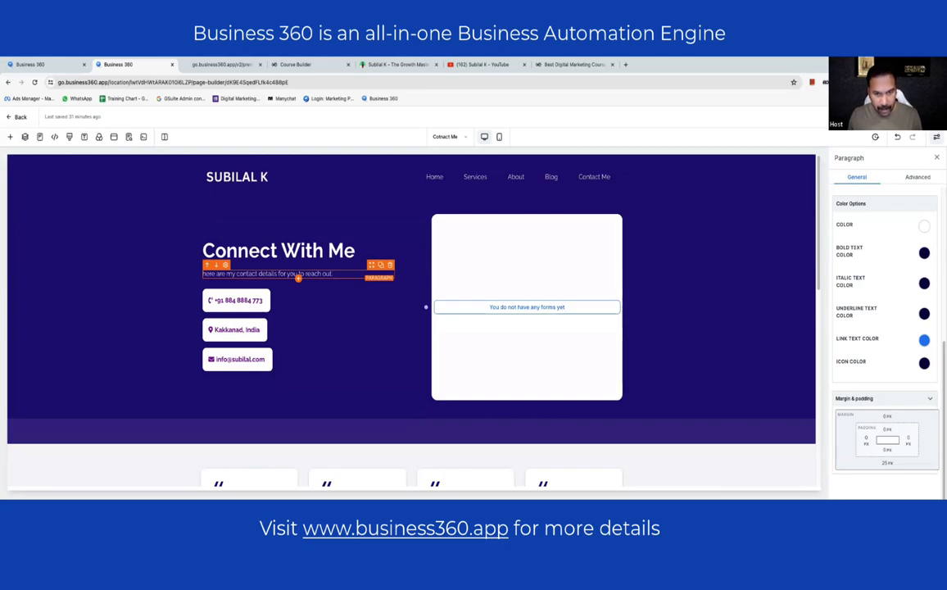
{"action": "scroll", "coordinate": [327, 274], "scroll_direction": "down", "scroll_amount": 6}
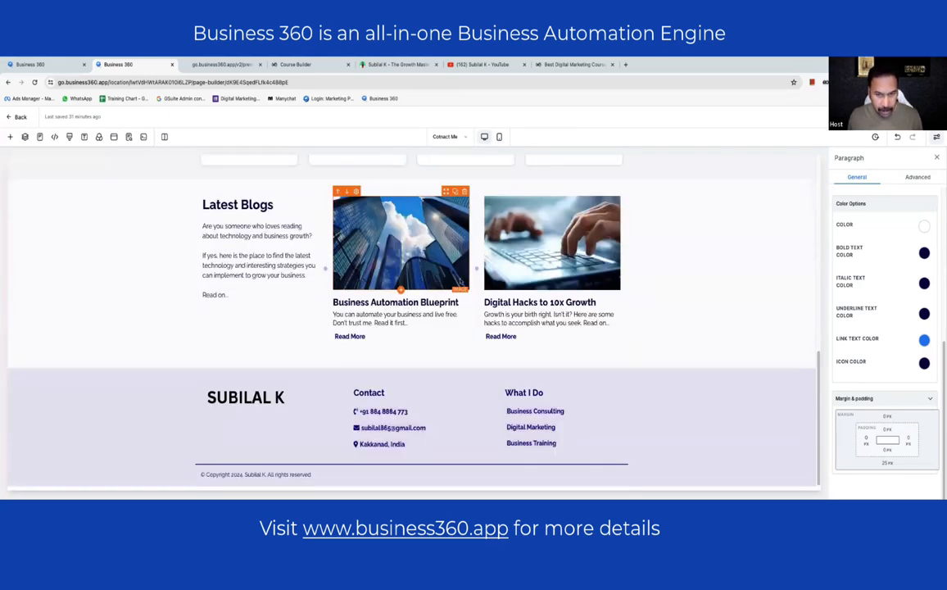
{"action": "scroll", "coordinate": [460, 281], "scroll_direction": "up", "scroll_amount": 6}
{"action": "left_click", "coordinate": [507, 262]}
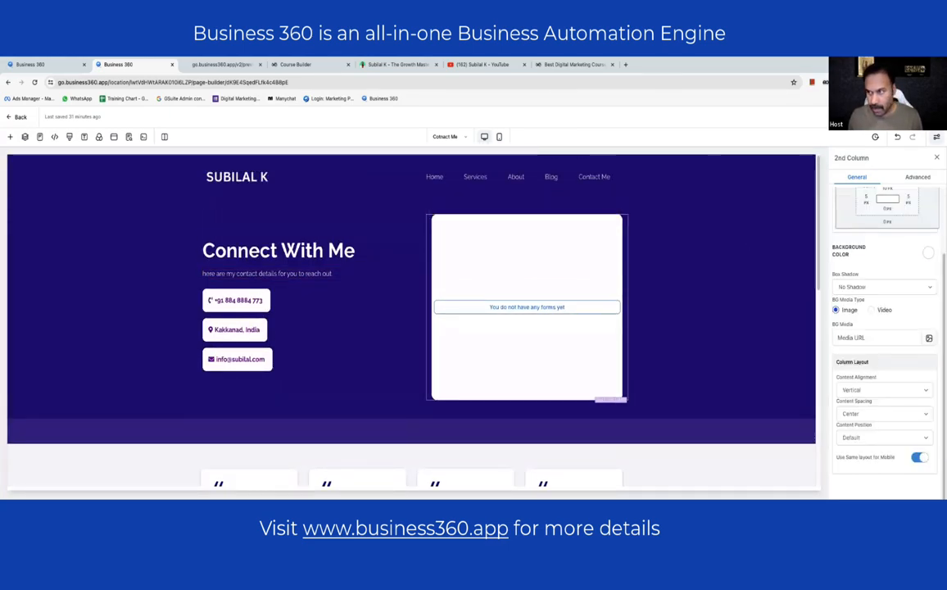
- Delete the old form element from the Contact Me page's right column
{"action": "left_click", "coordinate": [128, 137]}
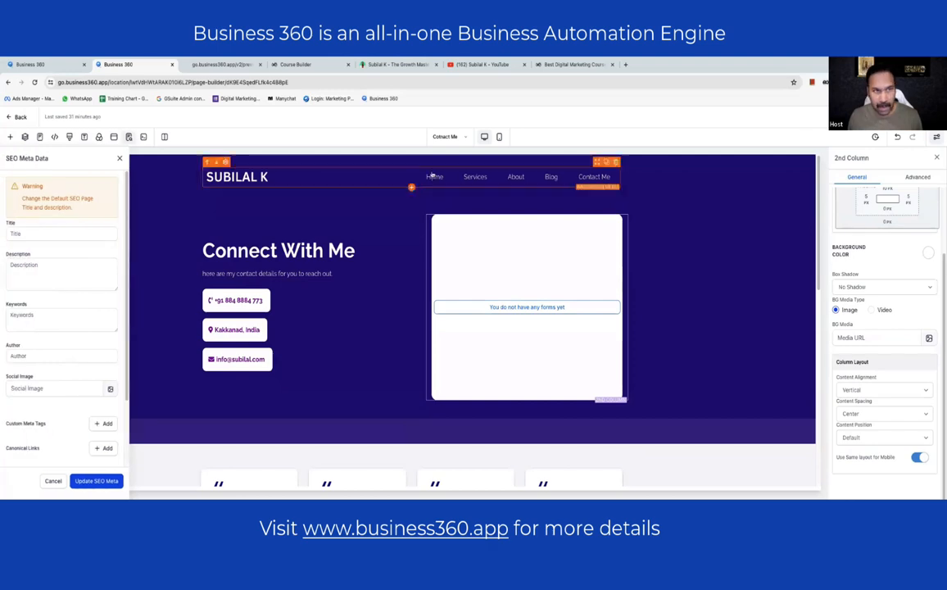
{"action": "left_click", "coordinate": [220, 65]}
{"action": "left_click", "coordinate": [33, 65]}
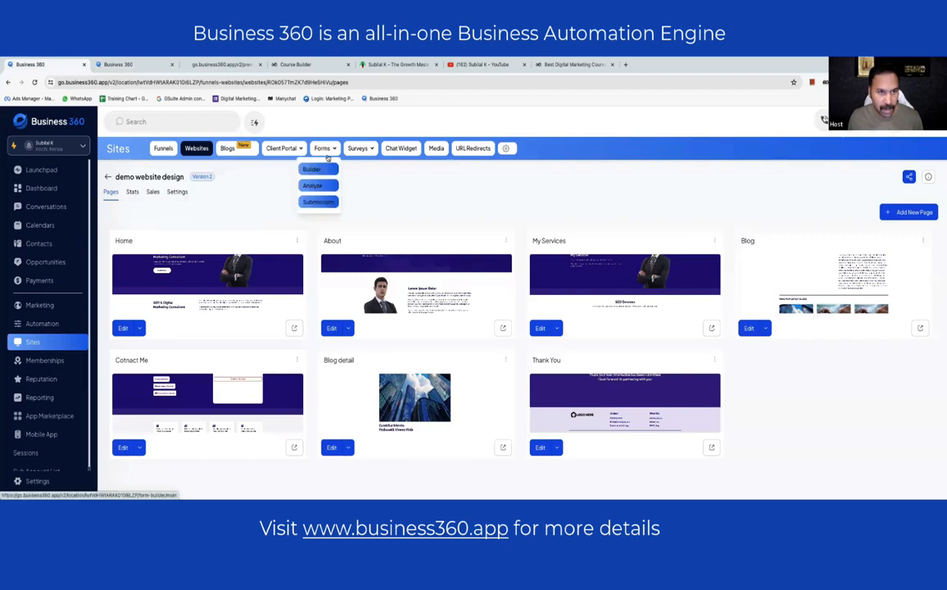
{"action": "left_click", "coordinate": [141, 64]}
{"action": "left_click", "coordinate": [532, 310]}
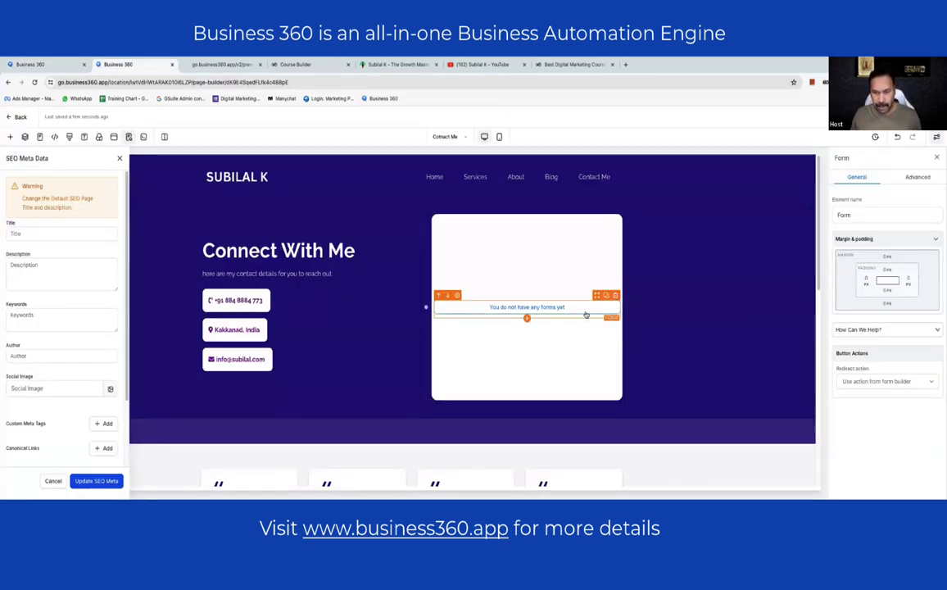
{"action": "scroll", "coordinate": [587, 284], "scroll_direction": "down", "scroll_amount": 1}
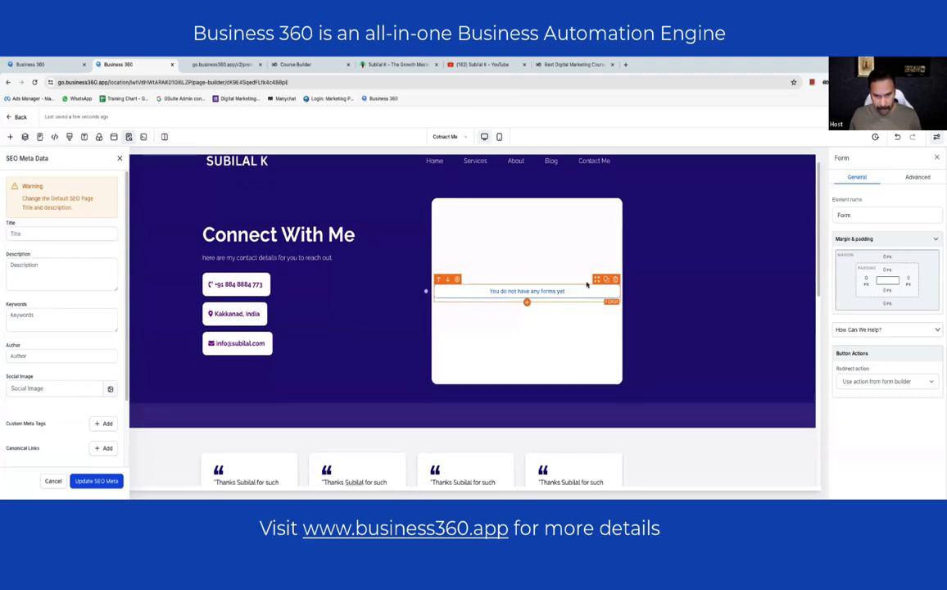
{"action": "left_click", "coordinate": [615, 279]}
- Drop a new Form element into the empty right column and bring up its form picker
{"action": "left_click", "coordinate": [525, 290]}
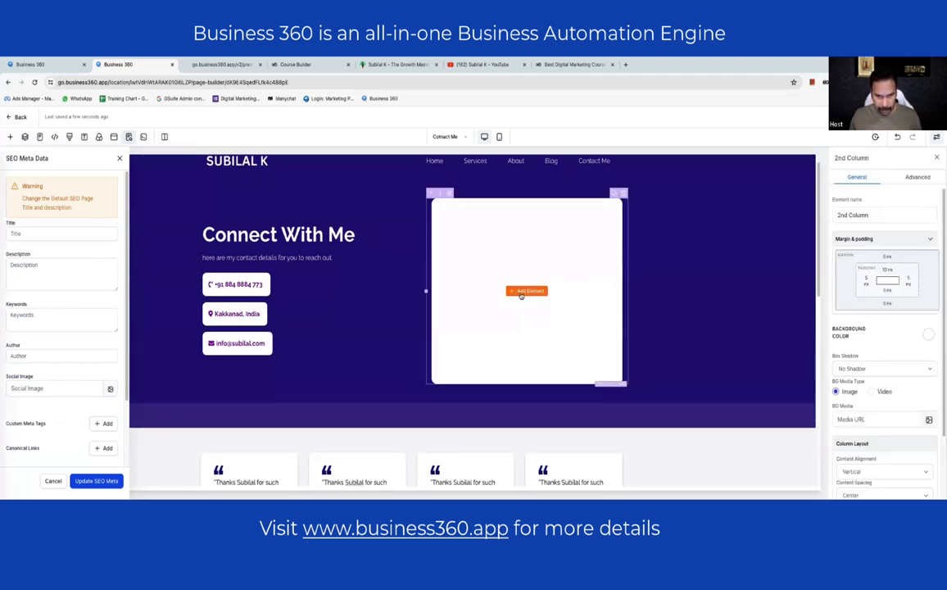
{"action": "left_click_drag", "start_coordinate": [155, 336], "coordinate": [532, 292]}
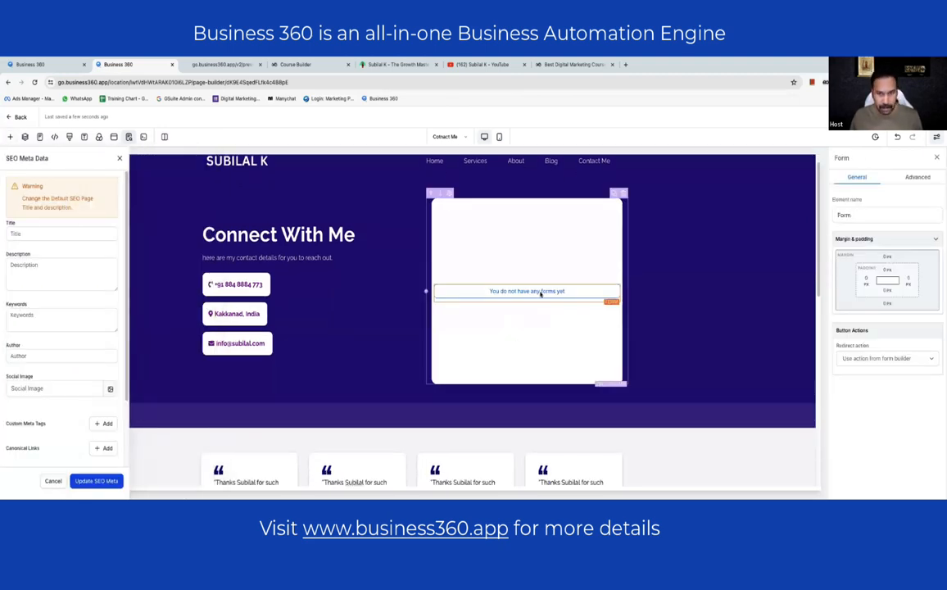
{"action": "left_click", "coordinate": [539, 291]}
{"action": "left_click", "coordinate": [462, 270]}
{"action": "type", "text": "cont"}
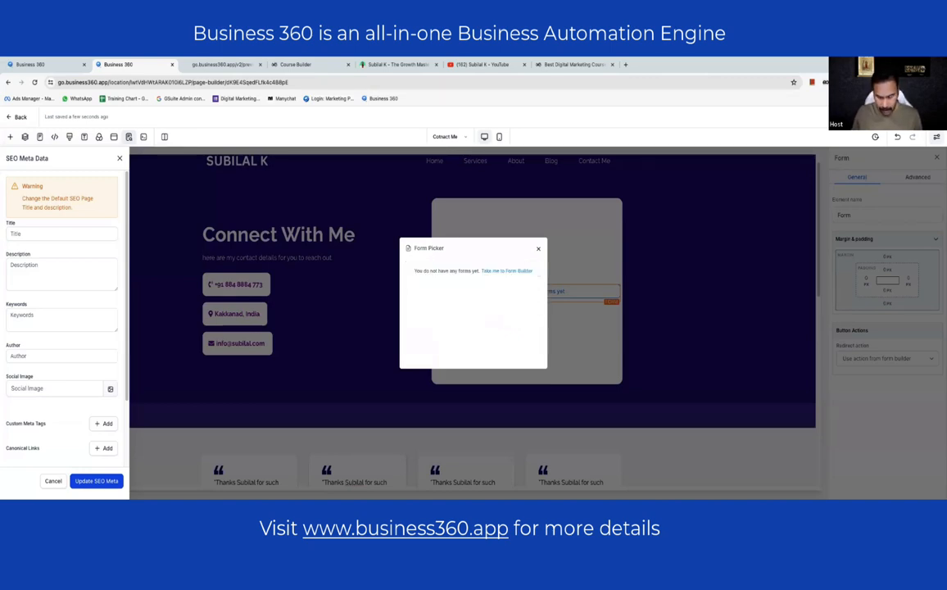
- Keep the form builder's redirect action and attach the Consultation Booking form
{"action": "left_click", "coordinate": [536, 250]}
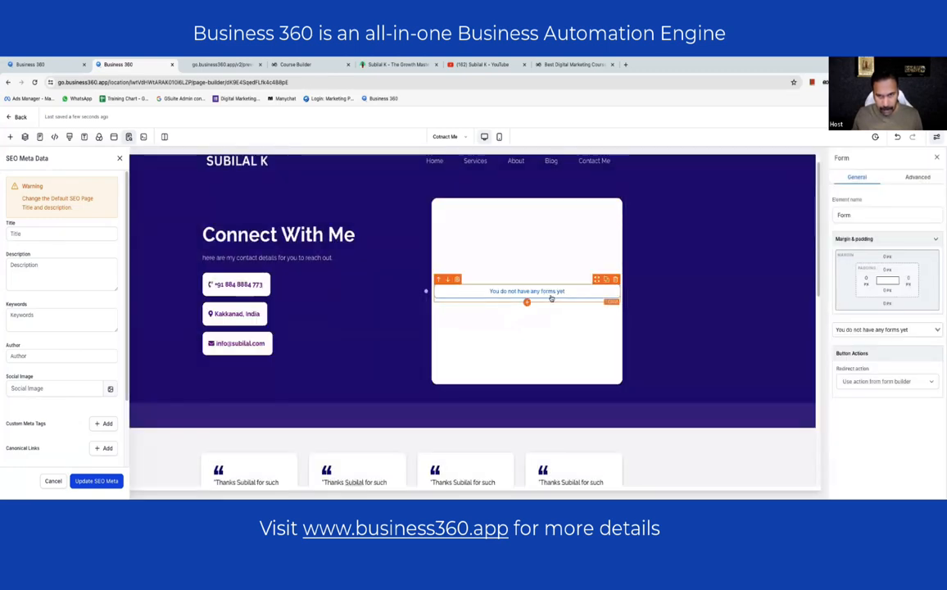
{"action": "left_click", "coordinate": [884, 382]}
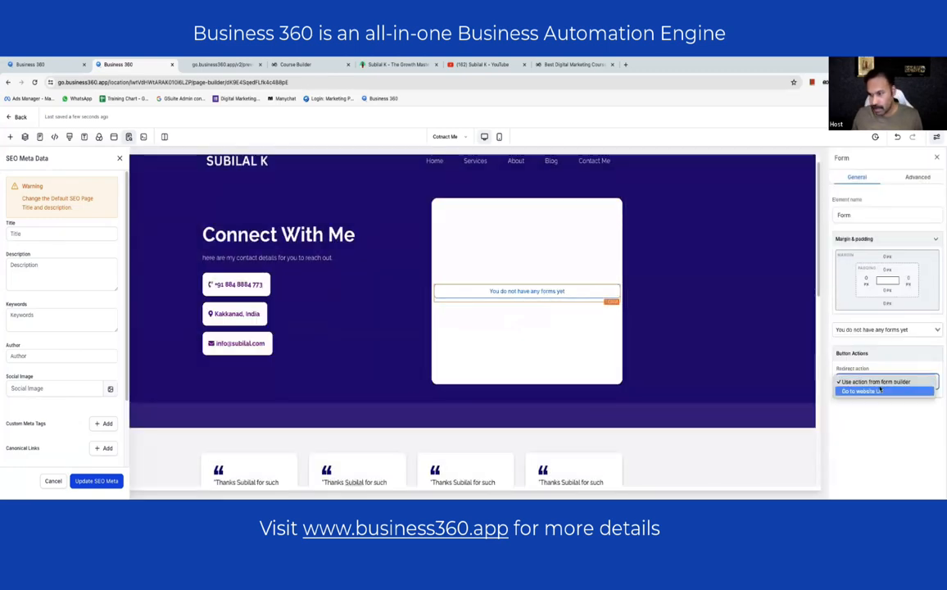
{"action": "left_click", "coordinate": [880, 382]}
{"action": "left_click", "coordinate": [872, 328]}
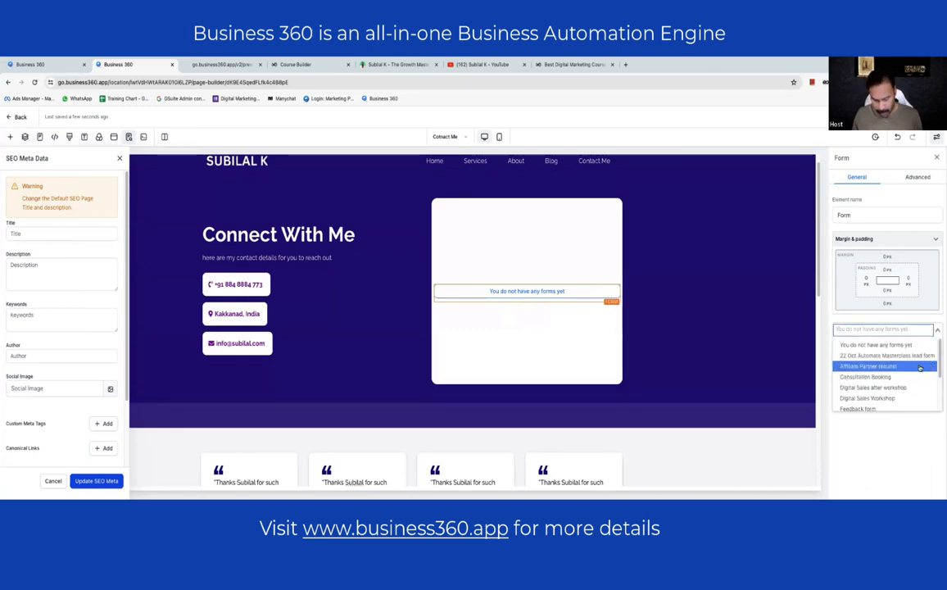
{"action": "type", "text": "co"}
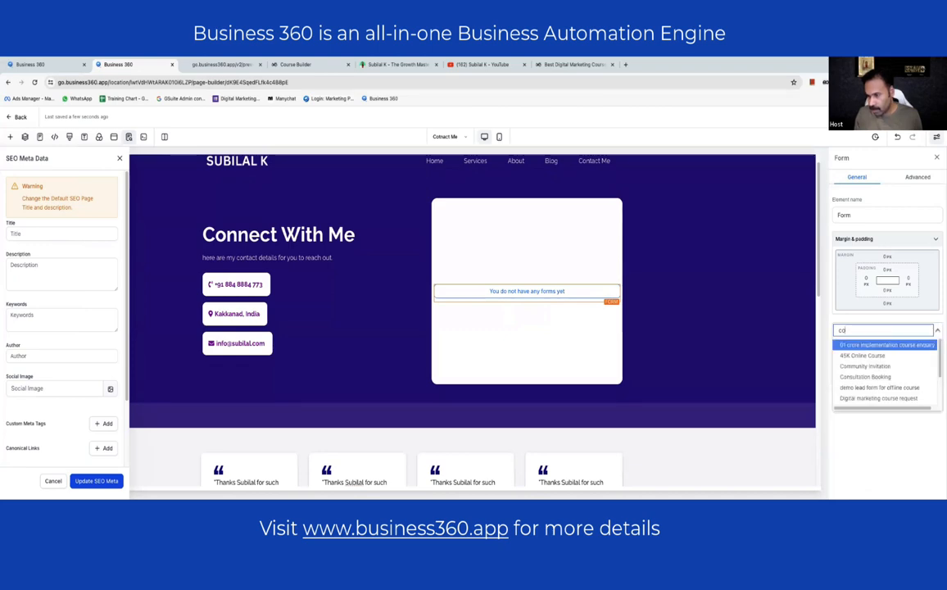
{"action": "left_click", "coordinate": [889, 376]}
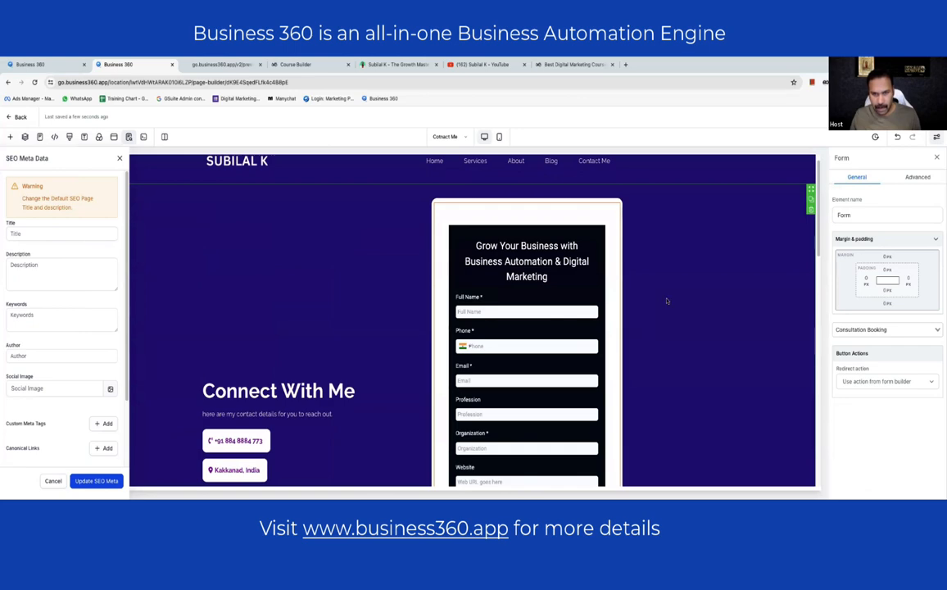
- Switch the form element to the Demo form and check its settings
{"action": "left_click", "coordinate": [883, 329]}
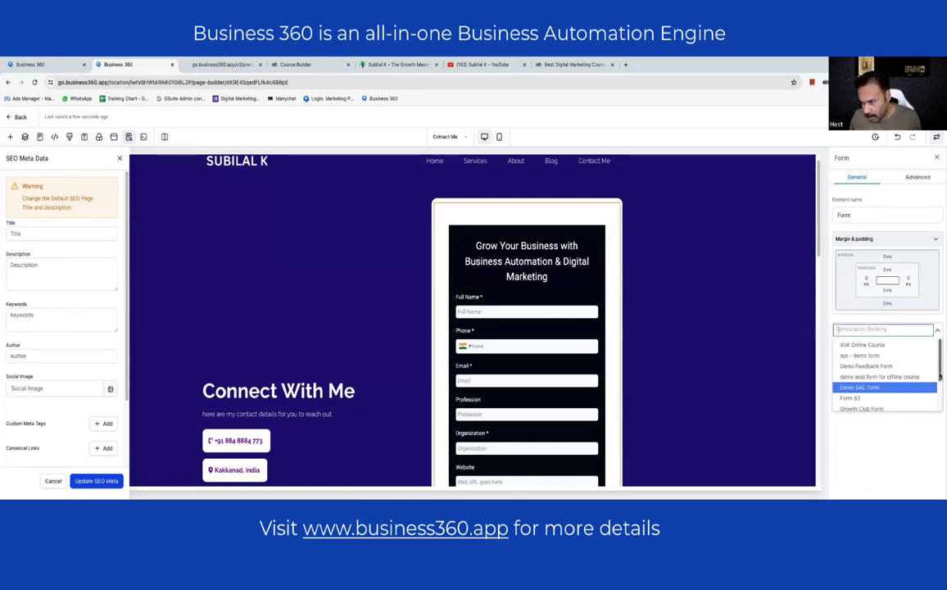
{"action": "left_click_drag", "start_coordinate": [939, 378], "coordinate": [942, 407]}
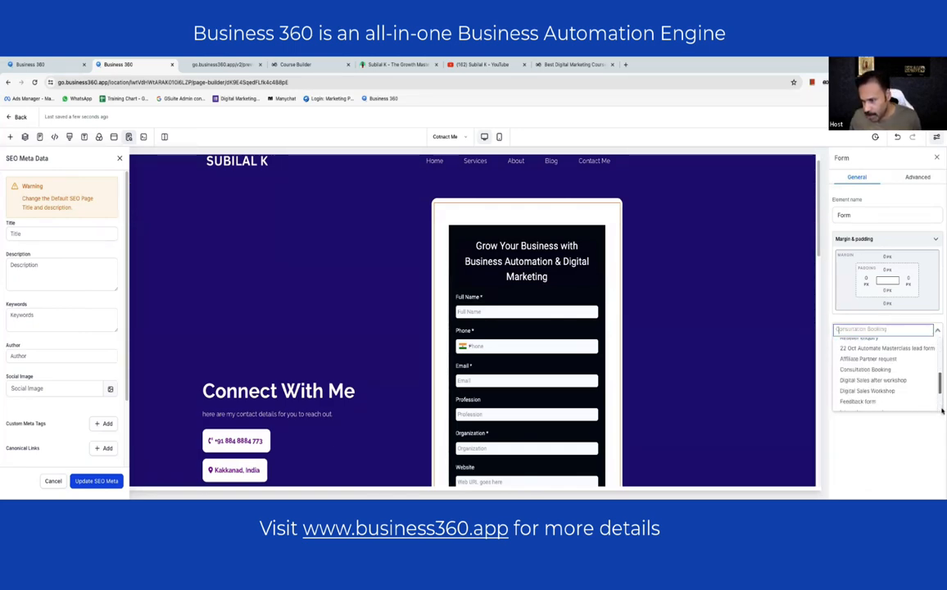
{"action": "scroll", "coordinate": [940, 402], "scroll_direction": "down", "scroll_amount": 3}
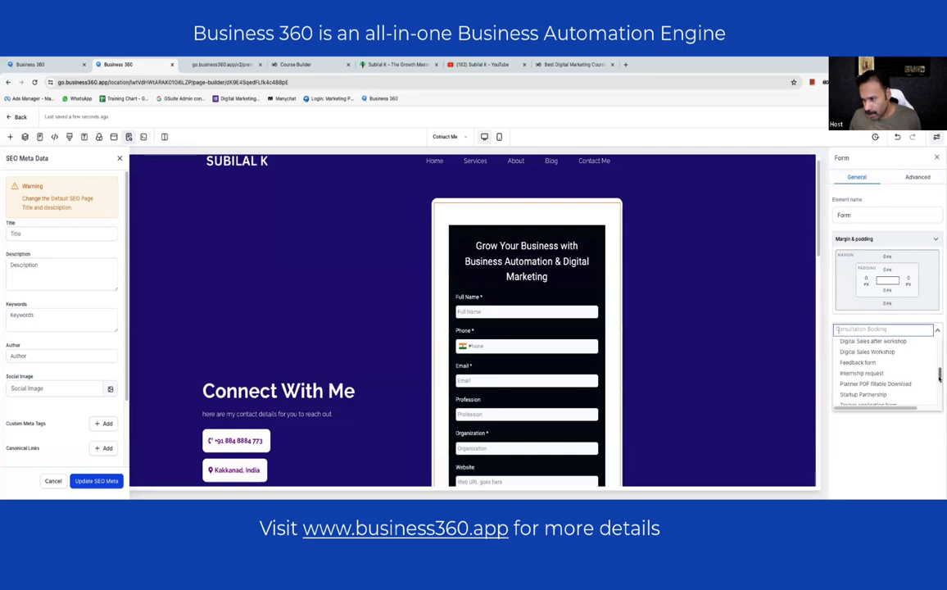
{"action": "left_click_drag", "start_coordinate": [939, 377], "coordinate": [940, 393]}
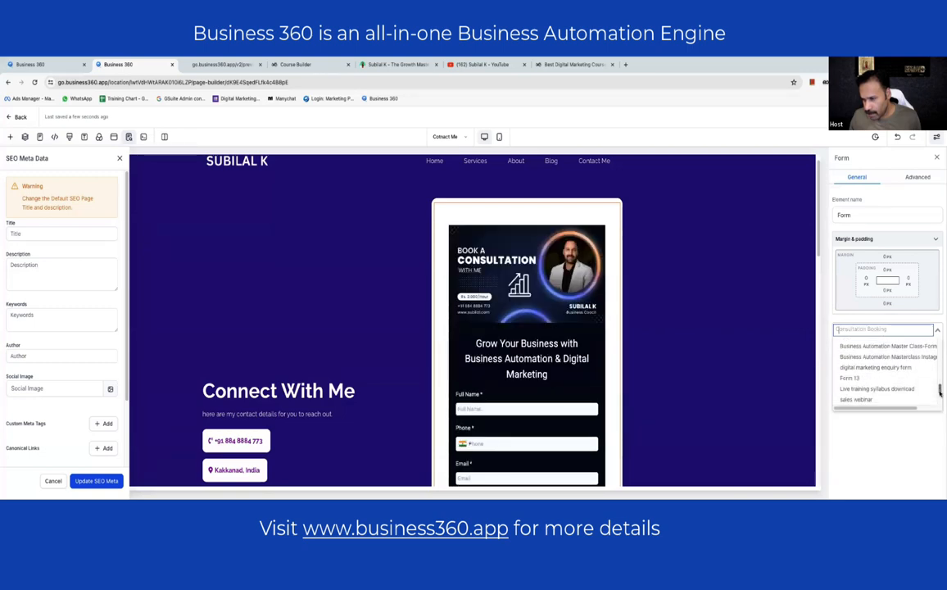
{"action": "scroll", "coordinate": [940, 394], "scroll_direction": "down", "scroll_amount": 3}
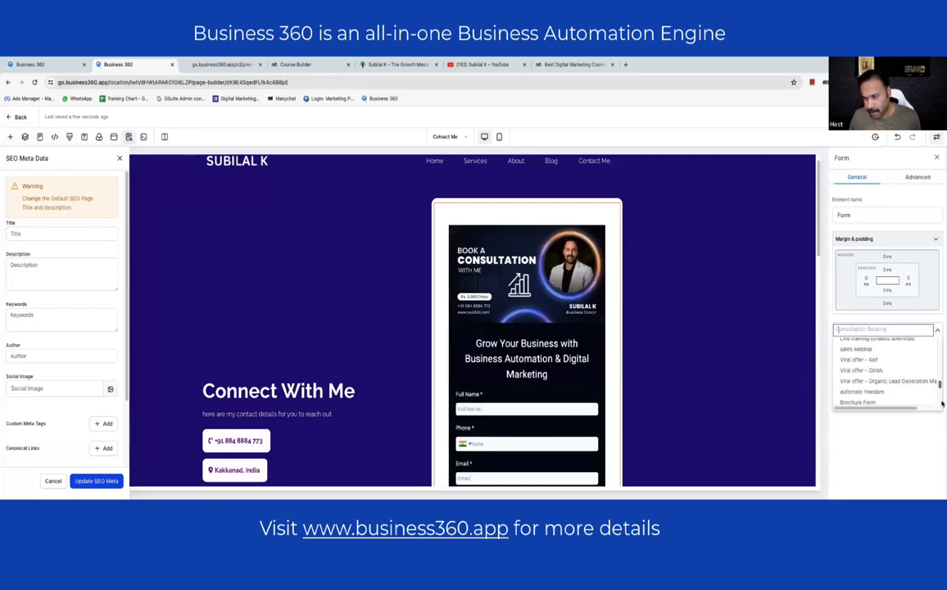
{"action": "scroll", "coordinate": [940, 401], "scroll_direction": "down", "scroll_amount": 3}
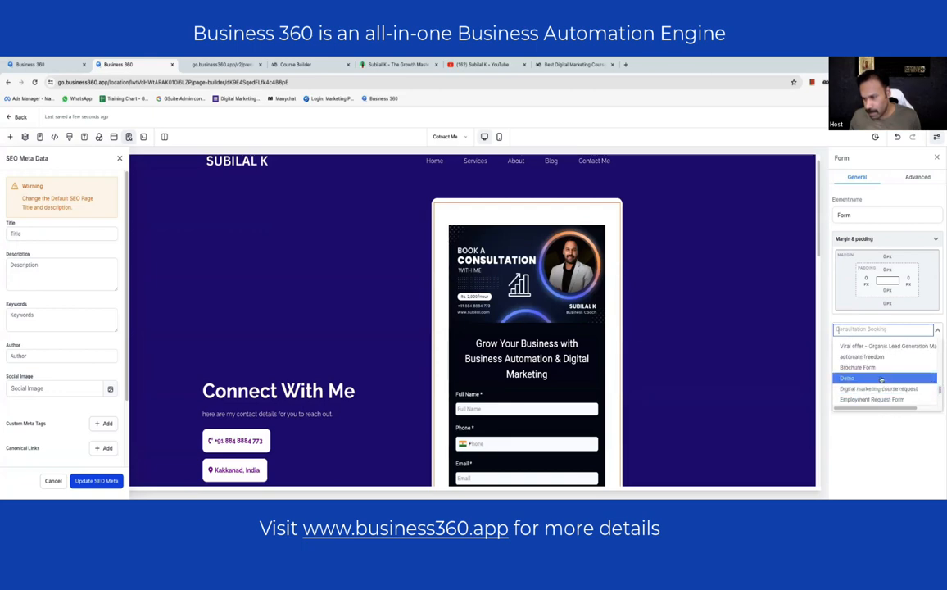
{"action": "left_click", "coordinate": [881, 379]}
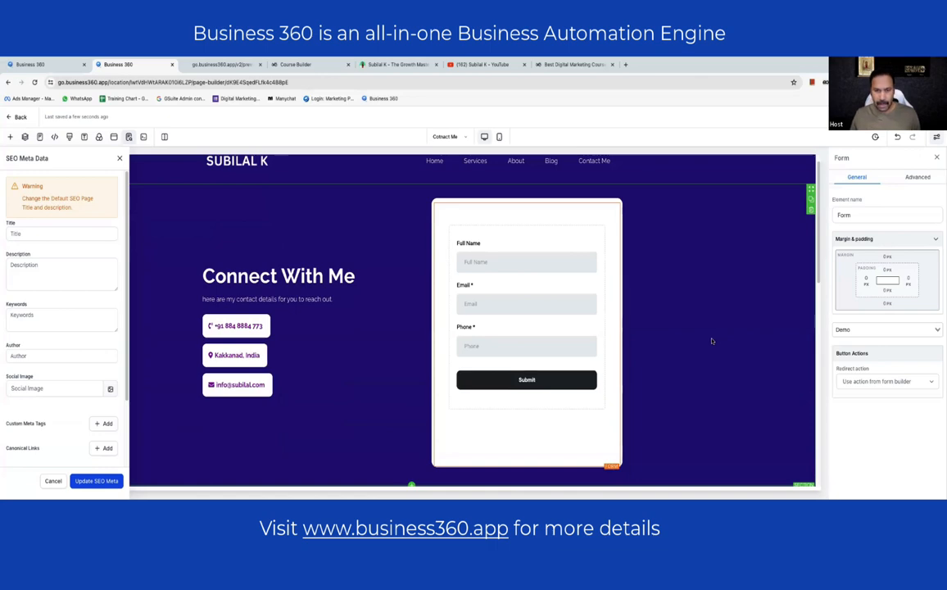
{"action": "left_click", "coordinate": [539, 418]}
{"action": "left_click", "coordinate": [608, 461]}
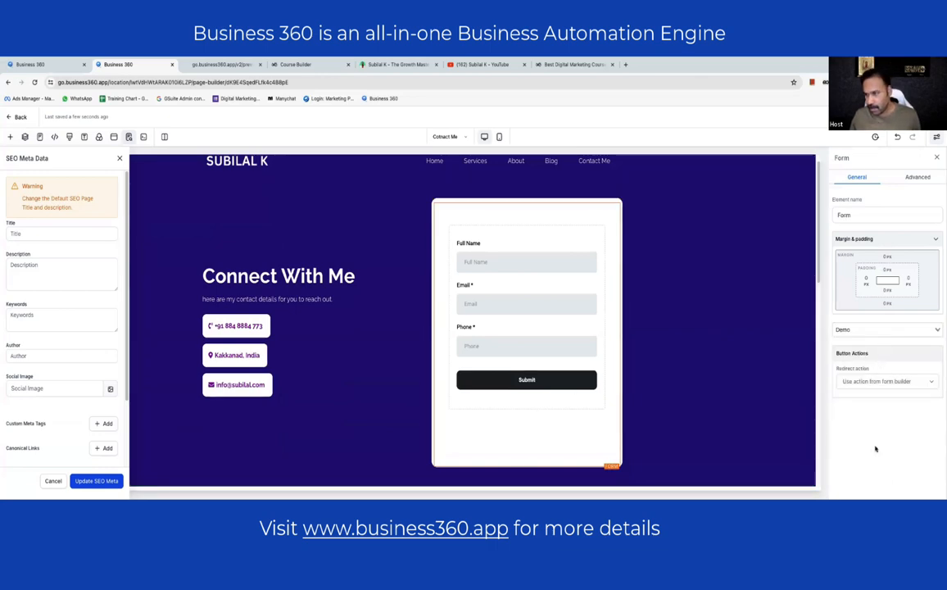
- Leave the Contact Me page for the About page, dismissing the leave-site warning
{"action": "left_click", "coordinate": [329, 332]}
{"action": "scroll", "coordinate": [330, 328], "scroll_direction": "down", "scroll_amount": 3}
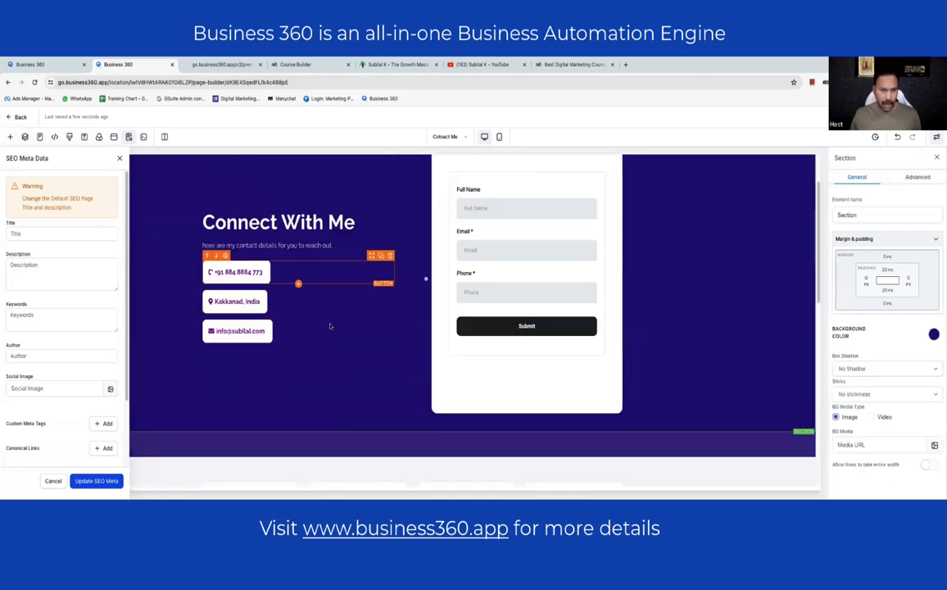
{"action": "scroll", "coordinate": [360, 326], "scroll_direction": "down", "scroll_amount": 6}
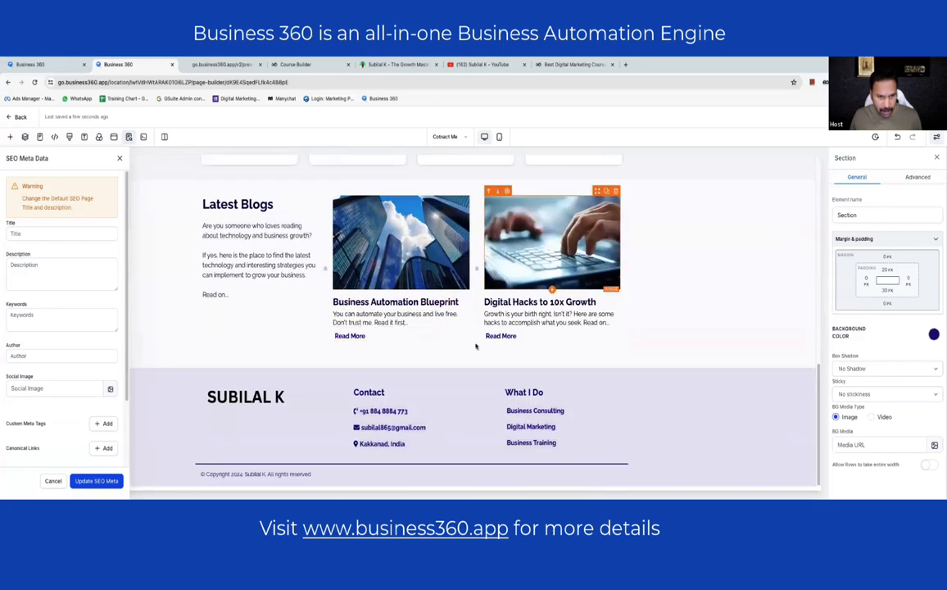
{"action": "scroll", "coordinate": [553, 188], "scroll_direction": "up", "scroll_amount": 9}
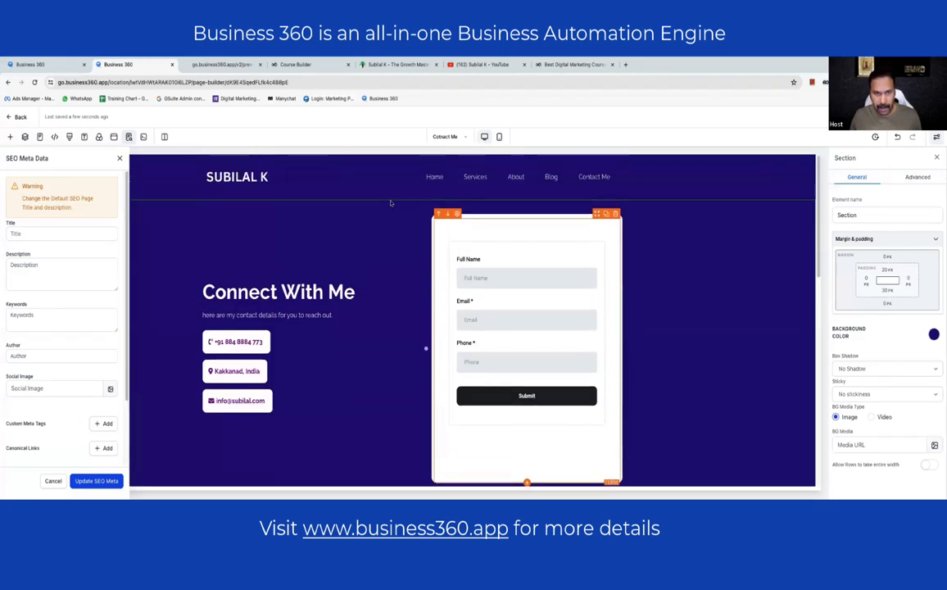
{"action": "left_click", "coordinate": [451, 138]}
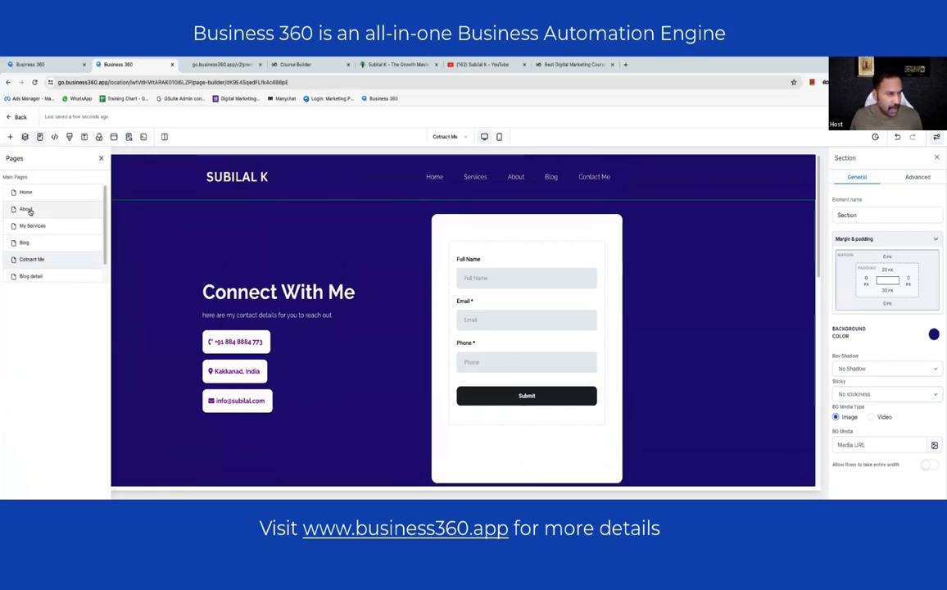
{"action": "left_click", "coordinate": [27, 210]}
{"action": "left_click", "coordinate": [450, 222]}
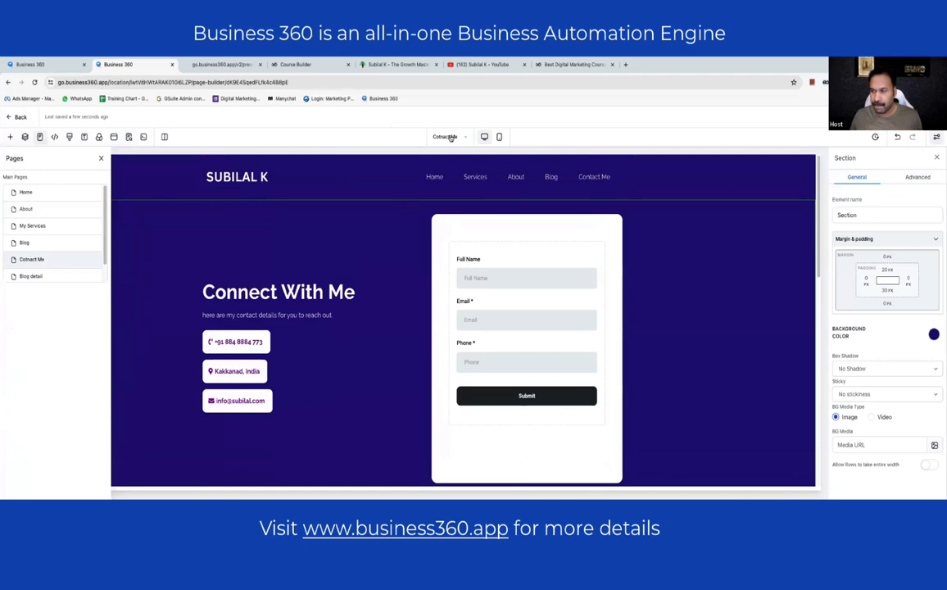
{"action": "left_click", "coordinate": [30, 211]}
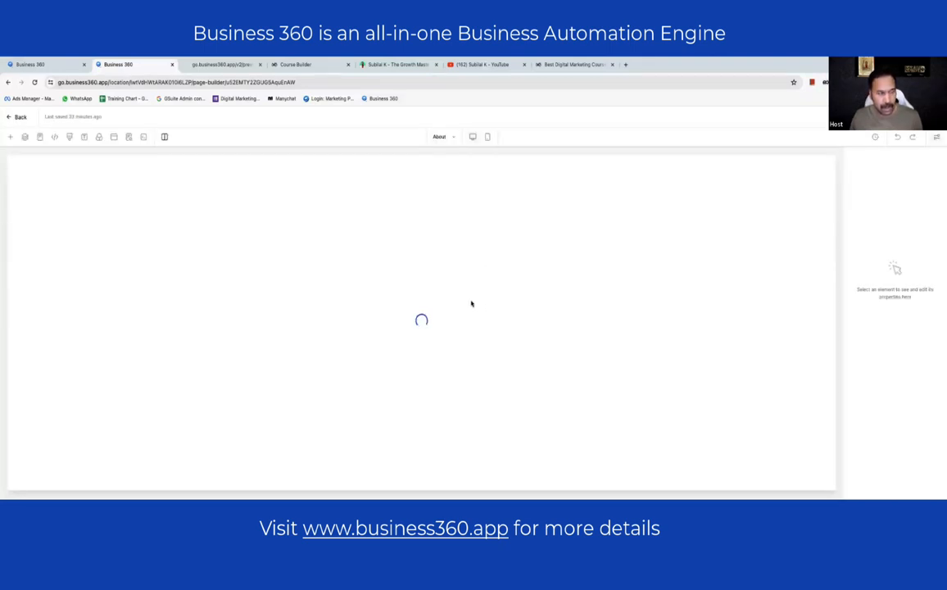
- Submit a Cloudflare login from a new tab, then switch back to the builder's About page
{"action": "left_click", "coordinate": [626, 65]}
{"action": "type", "text": "cloud"}
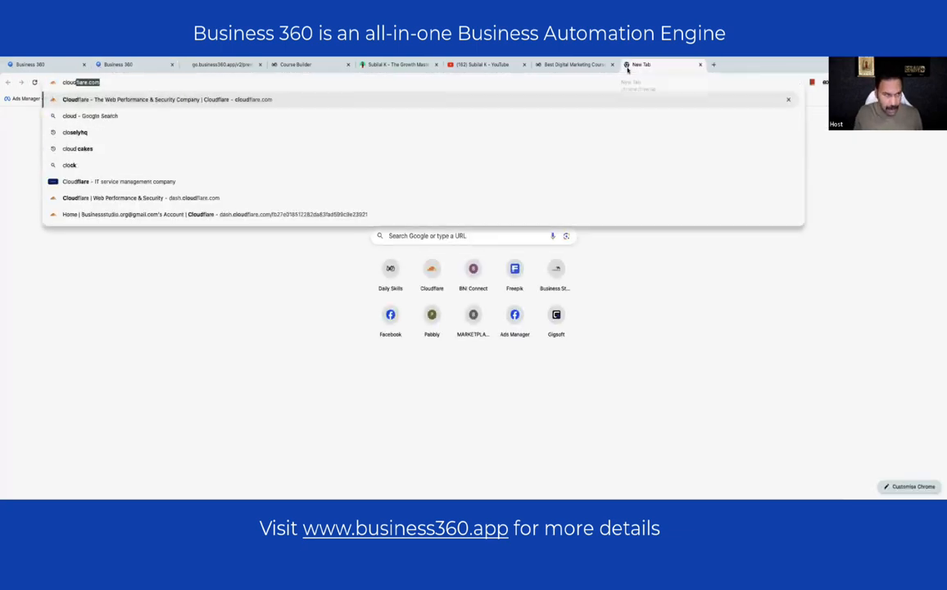
{"action": "key", "text": "Return"}
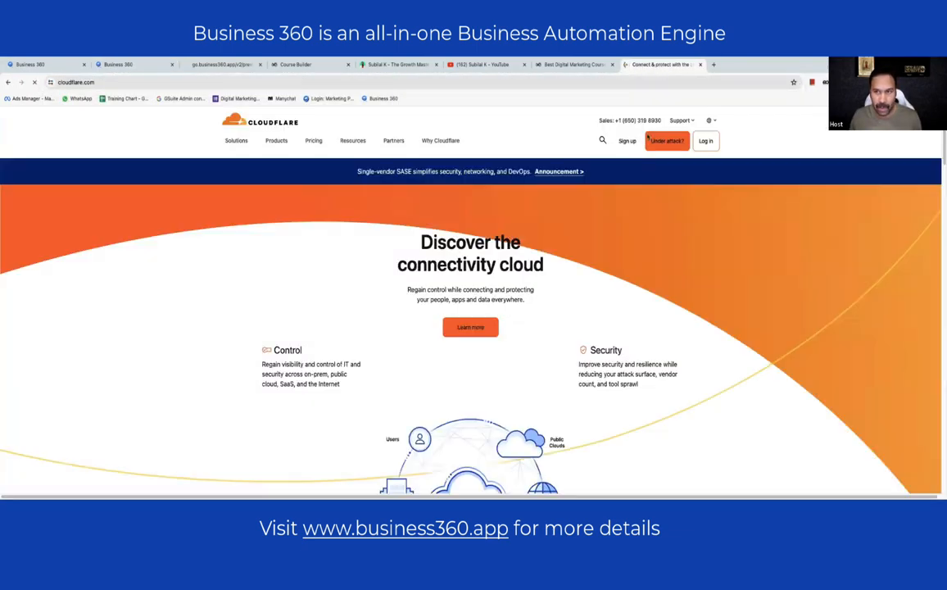
{"action": "left_click", "coordinate": [705, 140]}
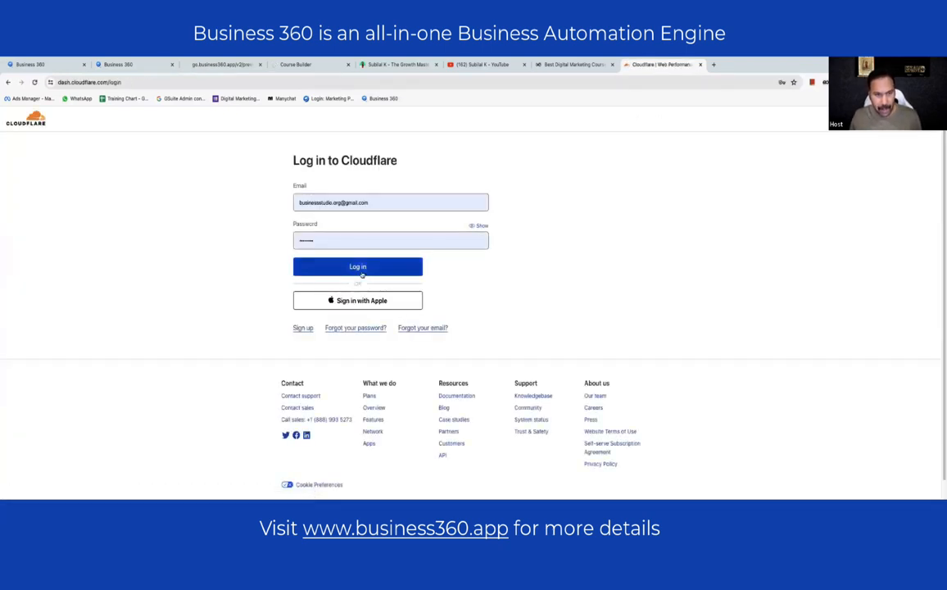
{"action": "left_click", "coordinate": [362, 273]}
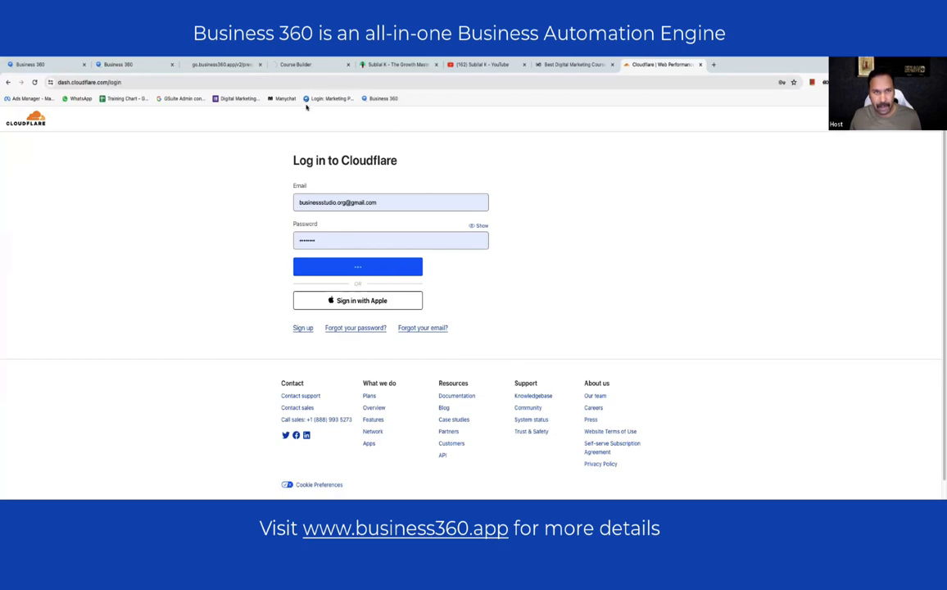
{"action": "left_click", "coordinate": [218, 65]}
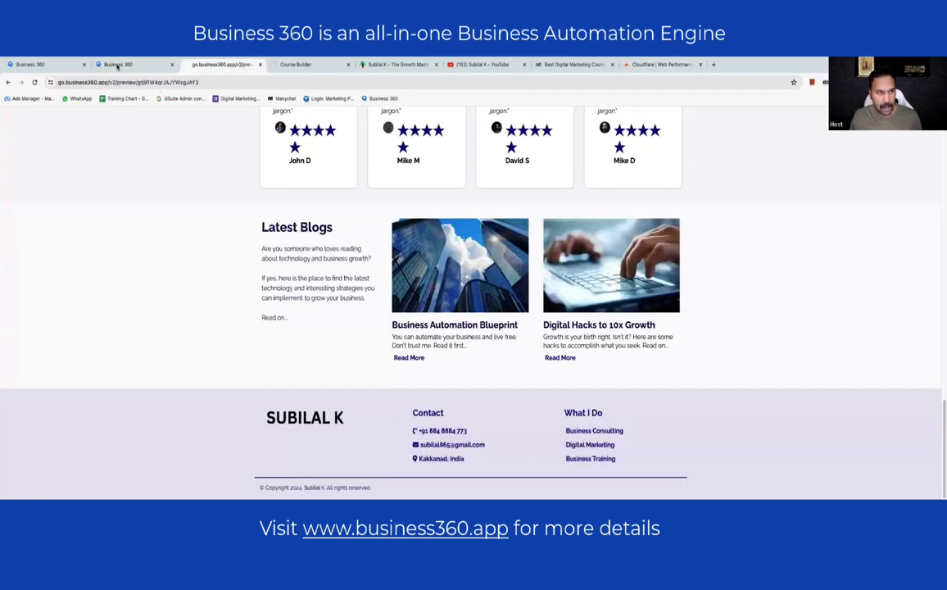
{"action": "left_click", "coordinate": [118, 65]}
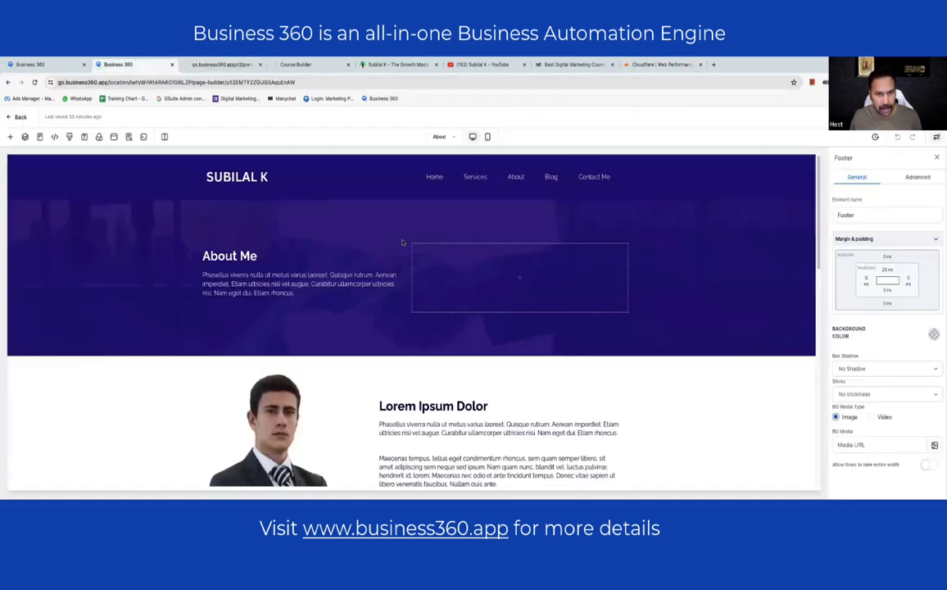
{"action": "scroll", "coordinate": [270, 251], "scroll_direction": "down", "scroll_amount": 5}
- Swap the About page's stock businessman portrait for the microphone speaker photo from the media library
{"action": "left_click", "coordinate": [270, 250]}
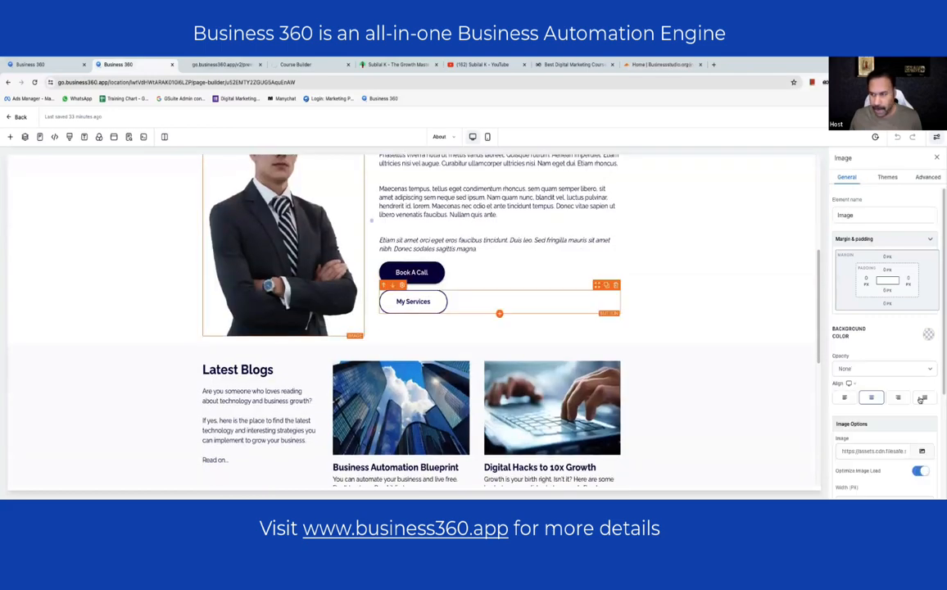
{"action": "left_click", "coordinate": [918, 451]}
{"action": "left_click", "coordinate": [893, 419]}
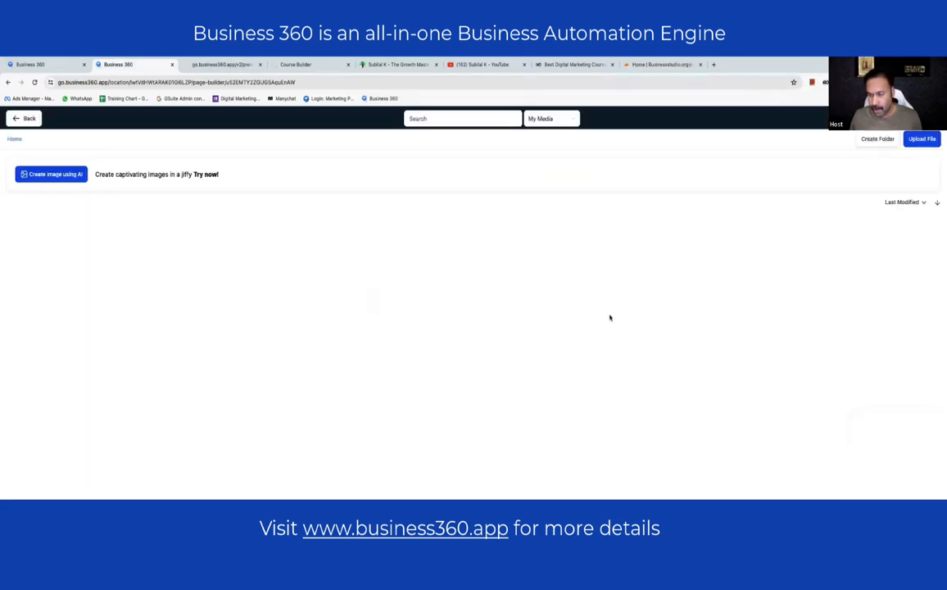
{"action": "scroll", "coordinate": [593, 303], "scroll_direction": "down", "scroll_amount": 3}
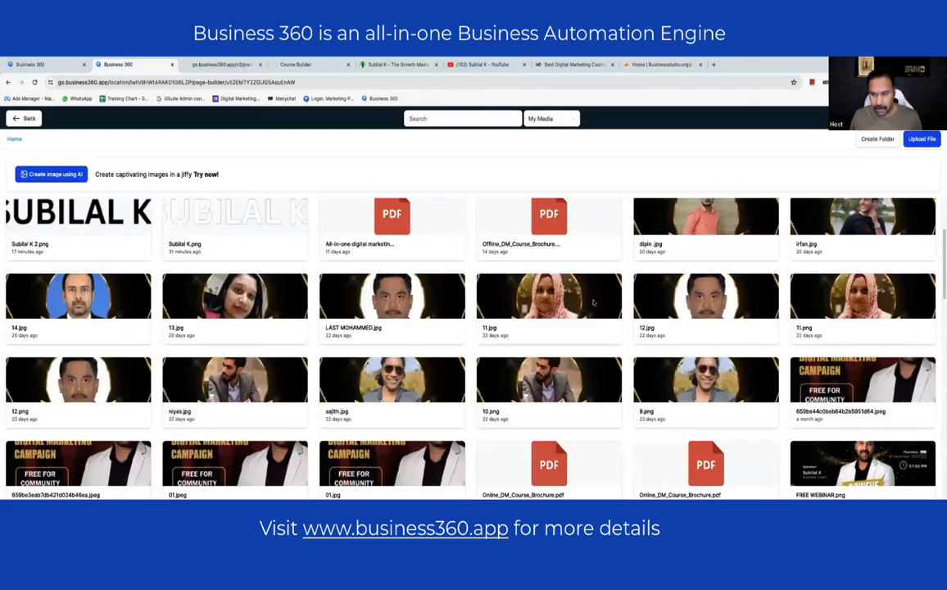
{"action": "scroll", "coordinate": [593, 303], "scroll_direction": "down", "scroll_amount": 15}
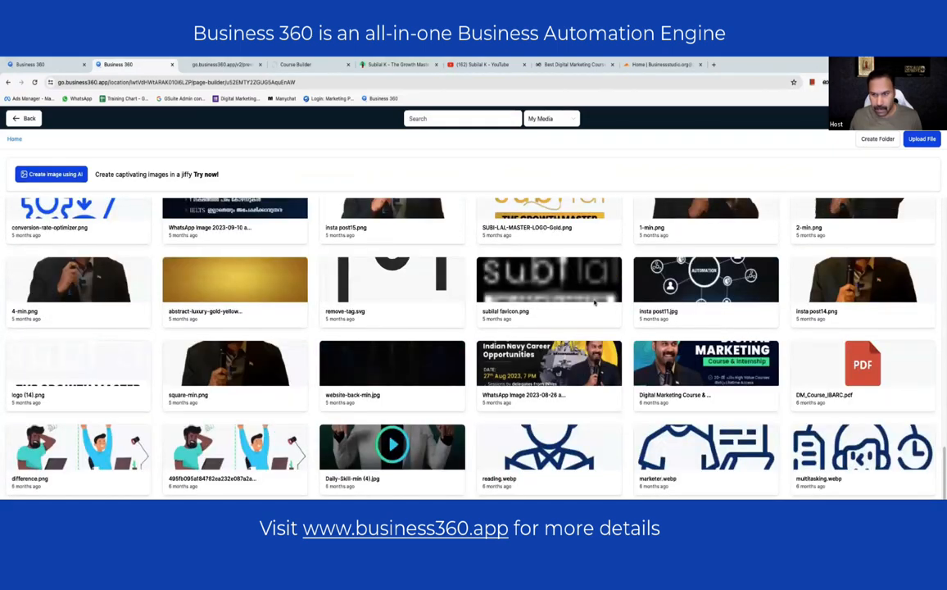
{"action": "scroll", "coordinate": [712, 315], "scroll_direction": "up", "scroll_amount": 5}
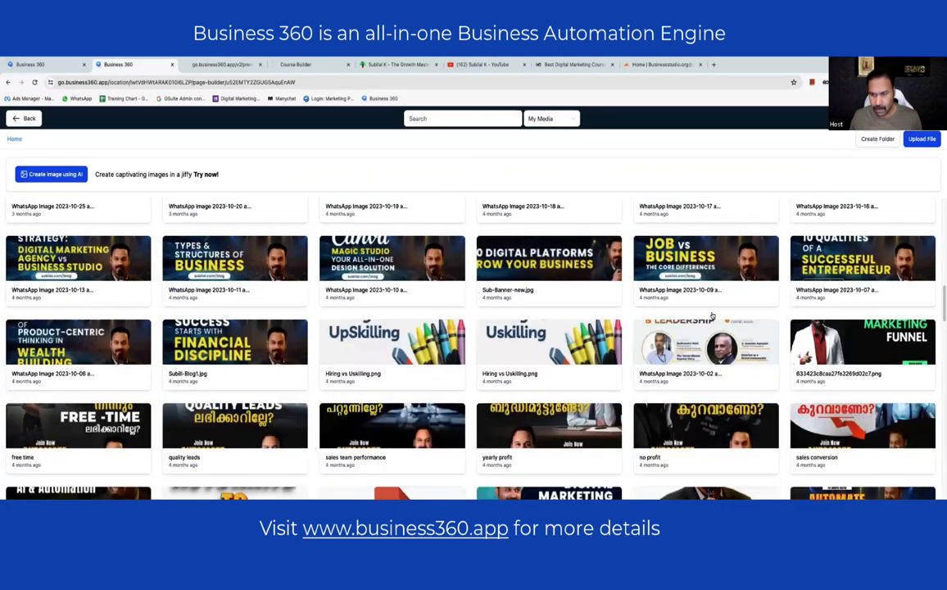
{"action": "scroll", "coordinate": [712, 315], "scroll_direction": "down", "scroll_amount": 5}
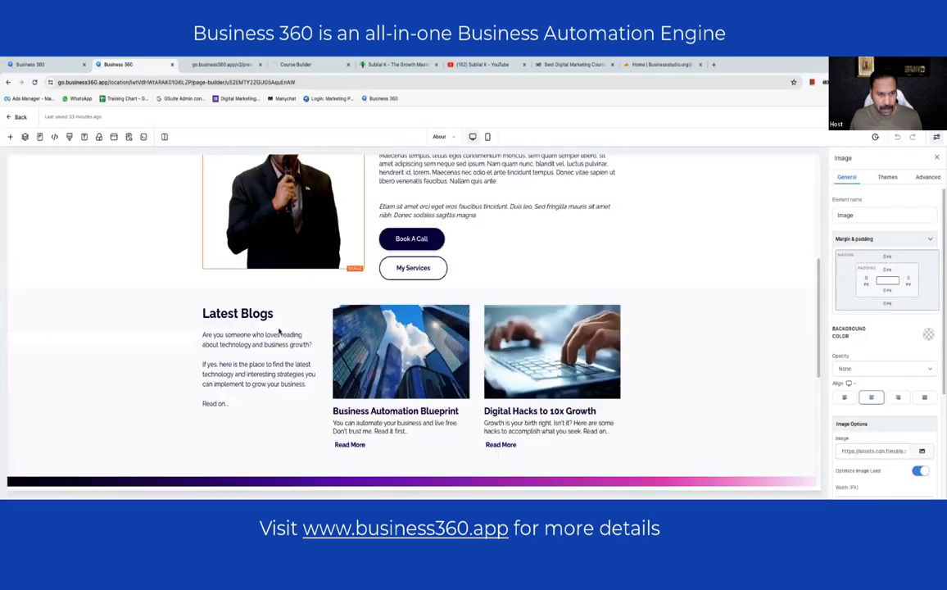
{"action": "scroll", "coordinate": [270, 312], "scroll_direction": "up", "scroll_amount": 5}
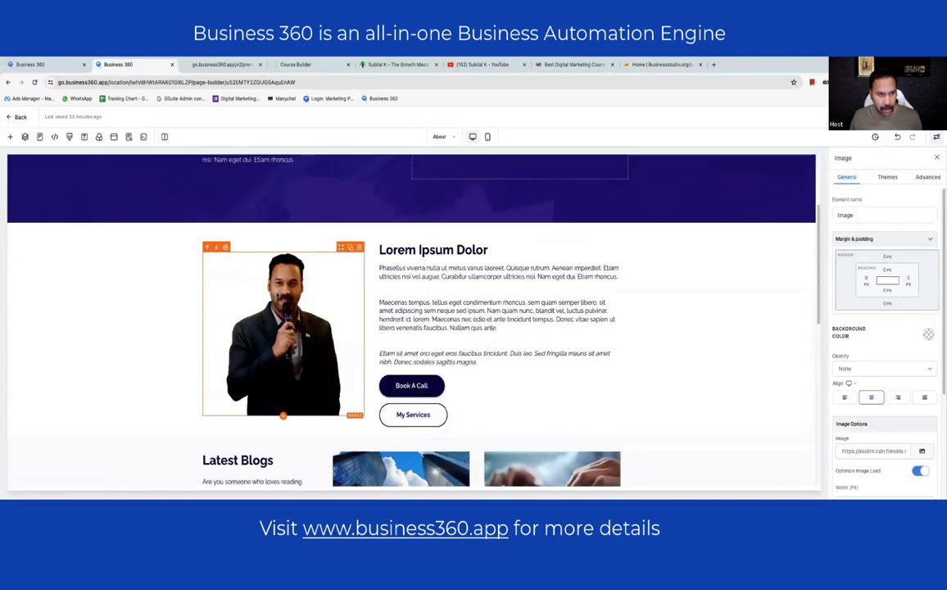
- Replace the About Me placeholder with a summary: Indian Navy career, then a tech venture and training company
{"action": "scroll", "coordinate": [267, 290], "scroll_direction": "up", "scroll_amount": 1}
{"action": "triple_click", "coordinate": [267, 290]}
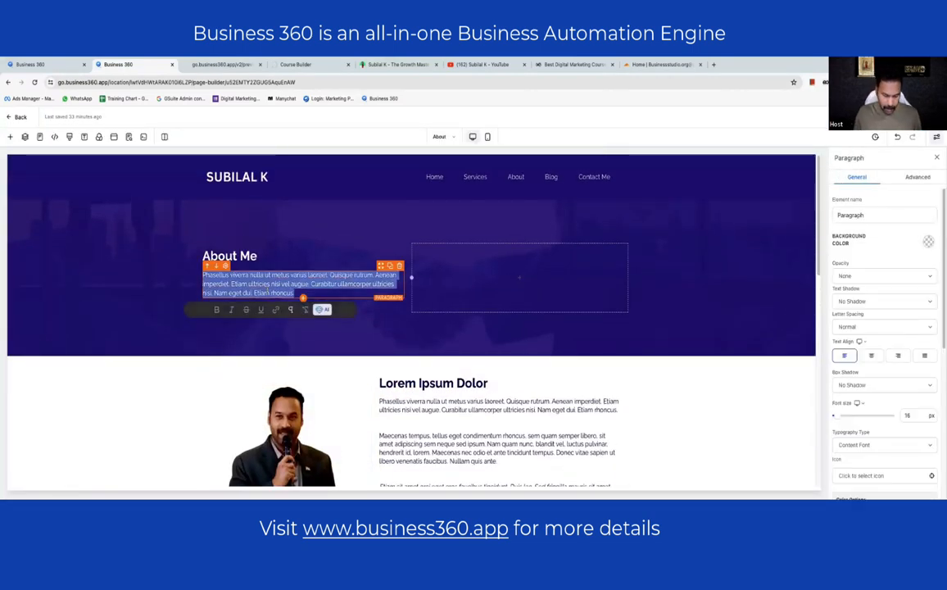
{"action": "key", "text": "BackSpace"}
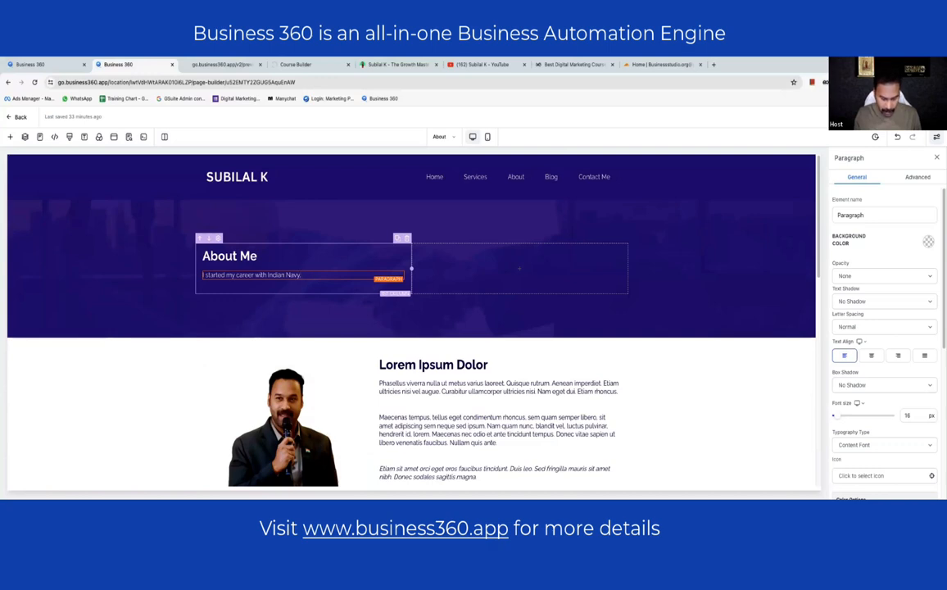
{"action": "type", "text": "After my retirement, i started a tech"}
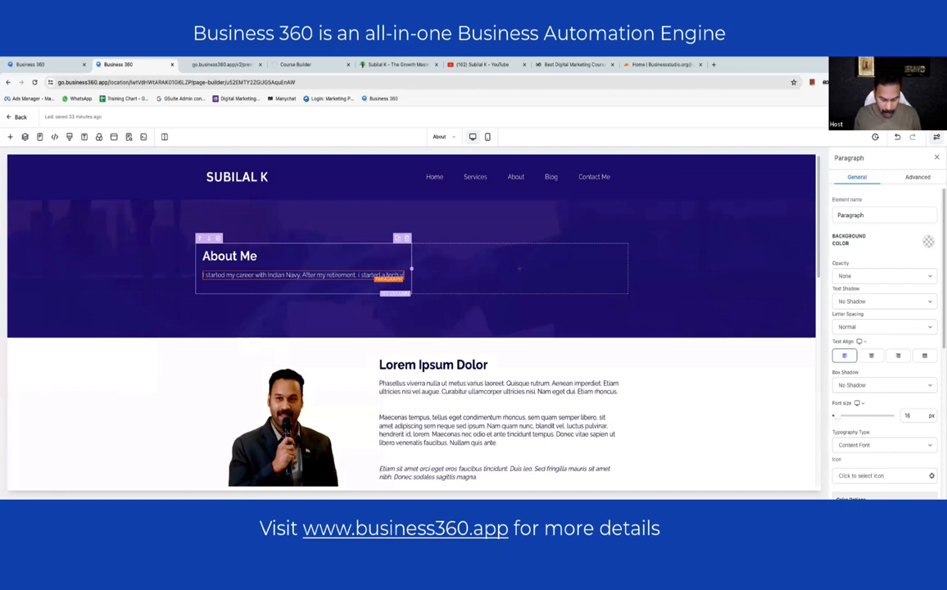
{"action": "type", "text": "enture and followed by the training company"}
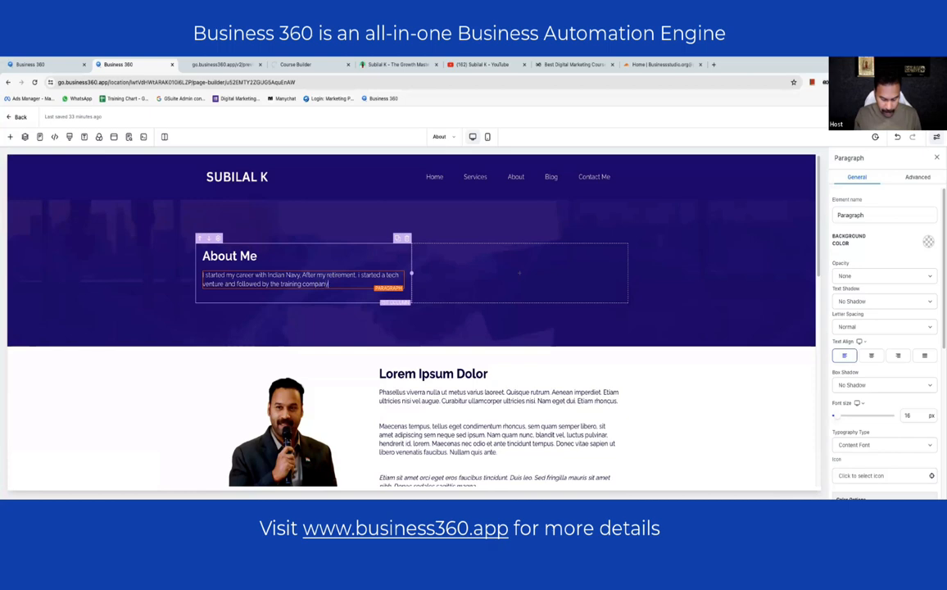
{"action": "scroll", "coordinate": [461, 298], "scroll_direction": "down", "scroll_amount": 2}
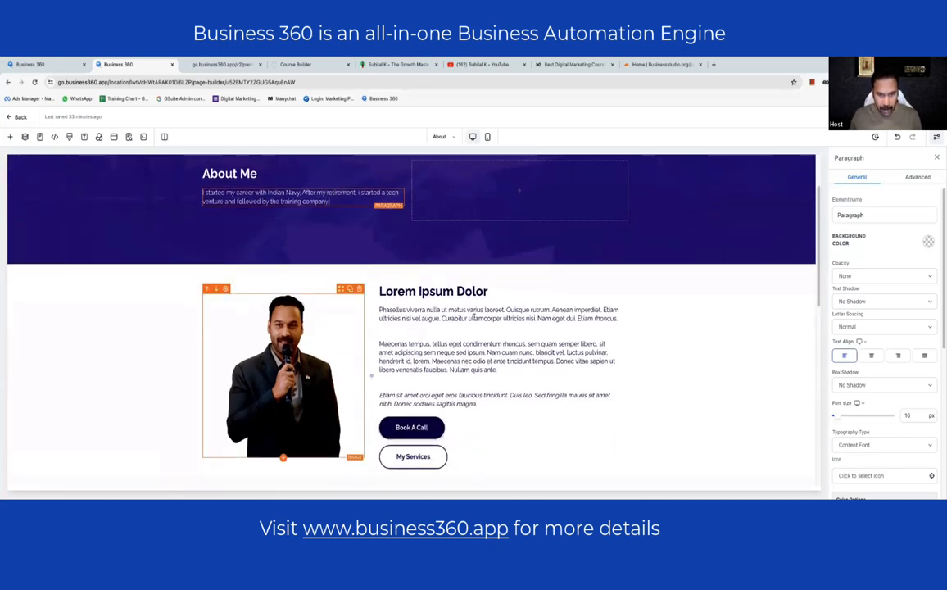
- Rename the Lorem Ipsum Dolor heading to 'More About Me...'
{"action": "left_click", "coordinate": [461, 299]}
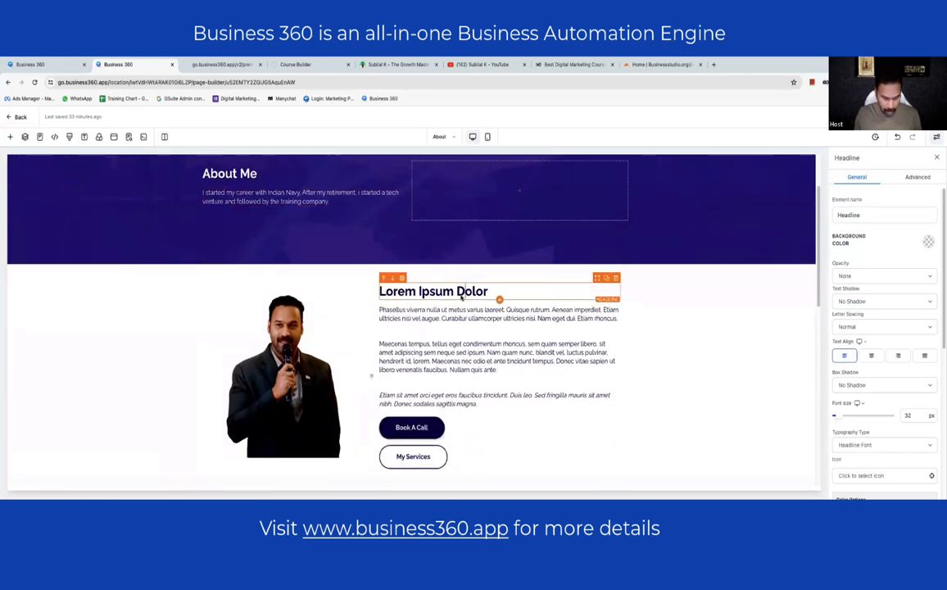
{"action": "left_click", "coordinate": [460, 298]}
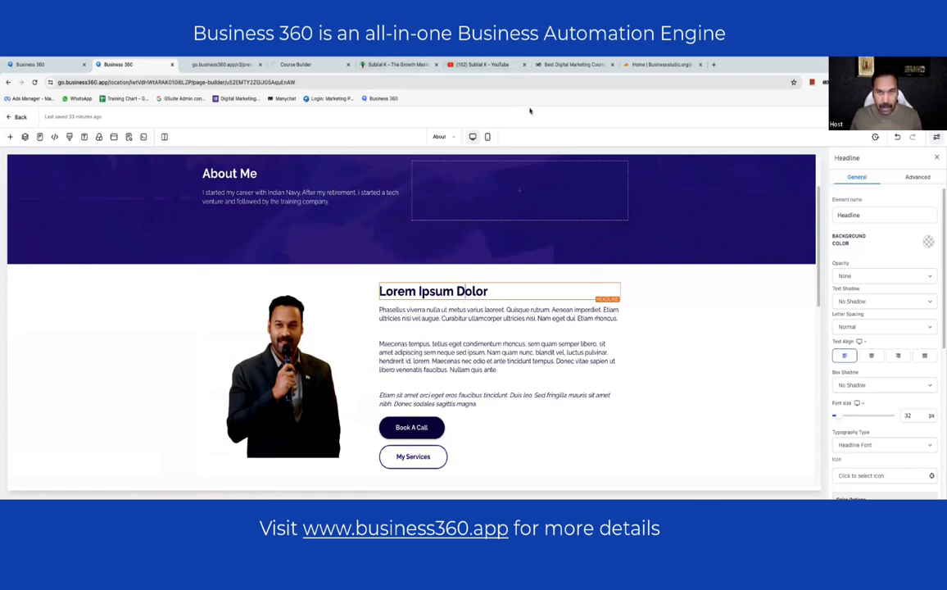
{"action": "left_click", "coordinate": [444, 292]}
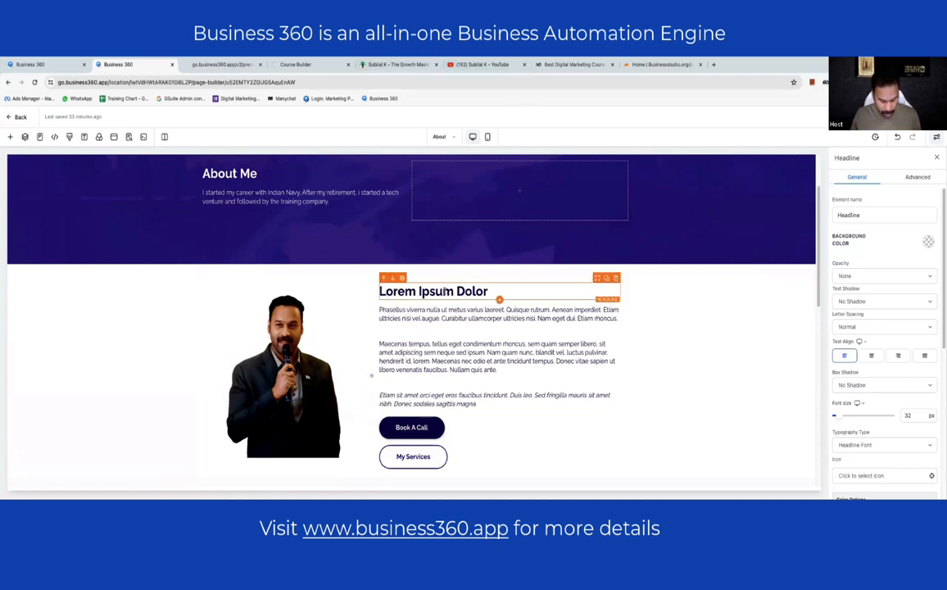
{"action": "key", "text": "ctrl+a"}
{"action": "type", "text": "About"}
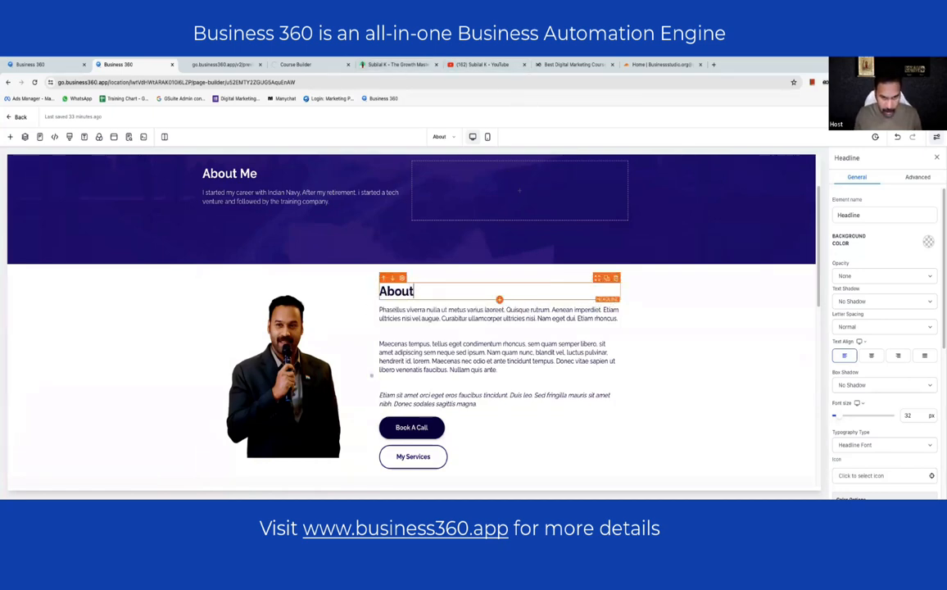
{"action": "key", "text": "ctrl+a"}
{"action": "type", "text": "More"}
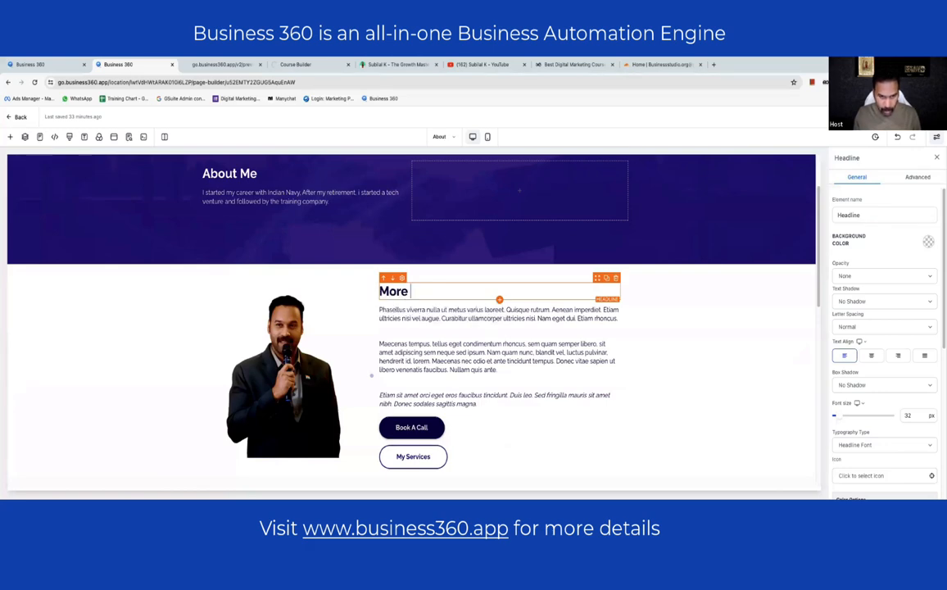
{"action": "type", "text": " About Me."}
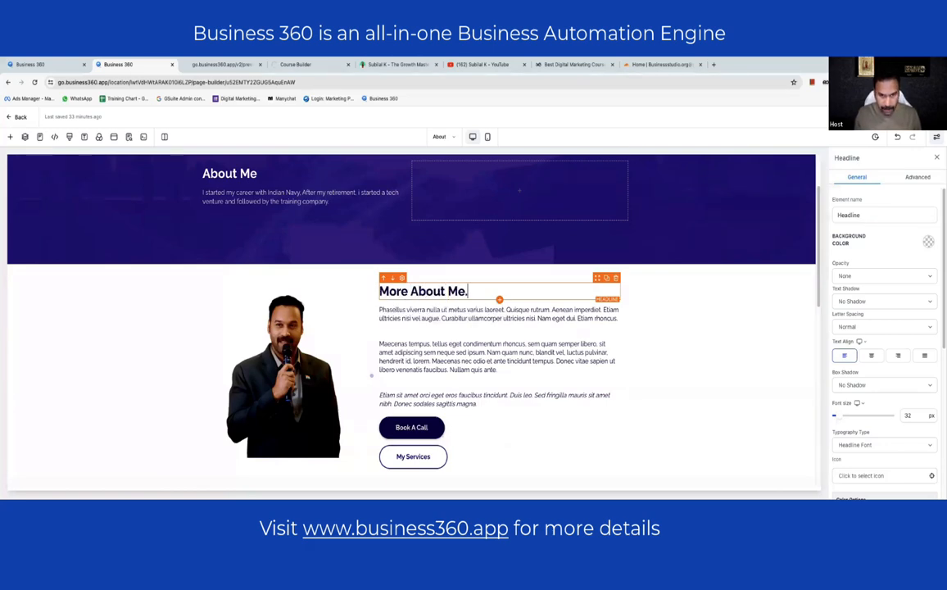
{"action": "type", "text": ".."}
- Fill the paragraph below with the 'What do I do?' text copied from the author's personal website
{"action": "left_click", "coordinate": [450, 352]}
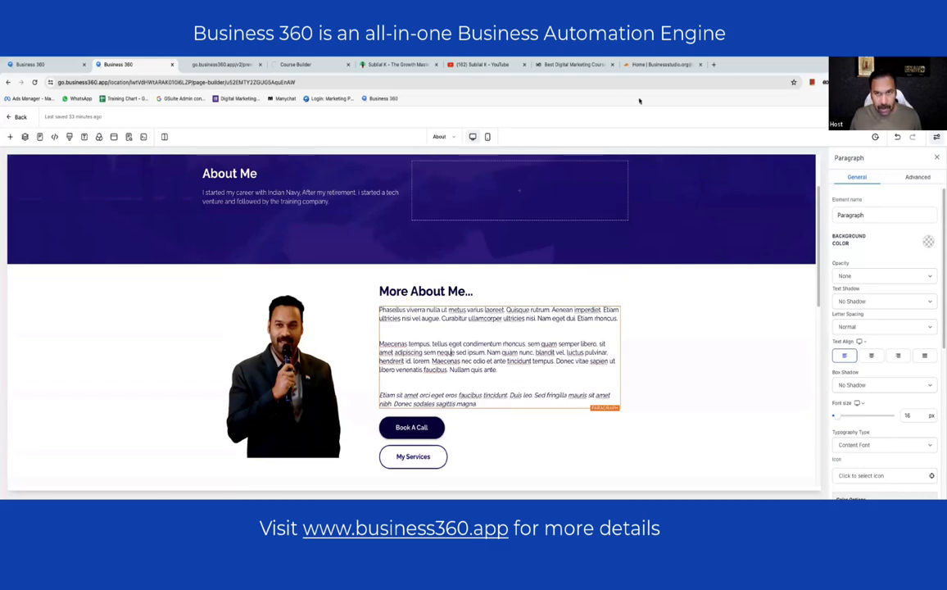
{"action": "left_click", "coordinate": [378, 64]}
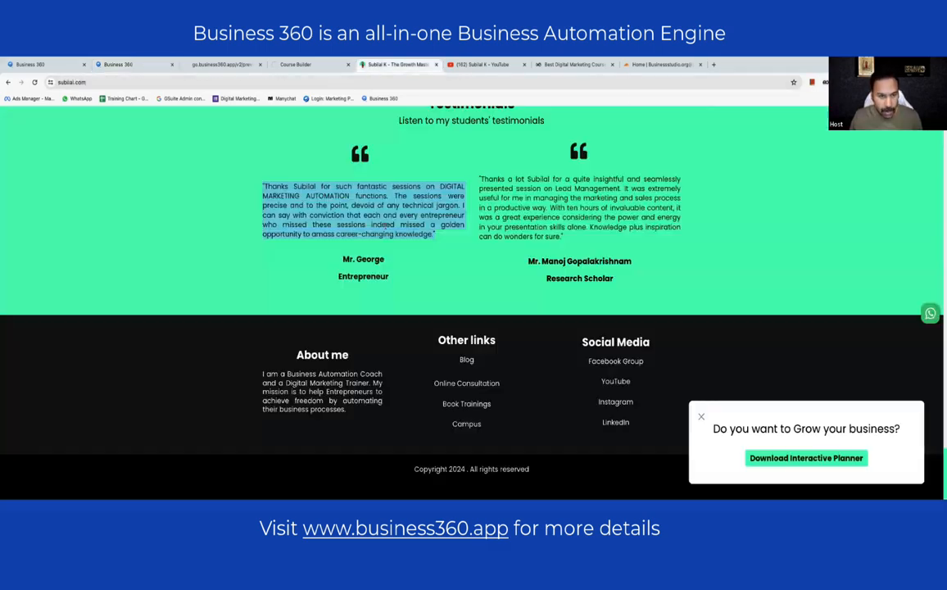
{"action": "scroll", "coordinate": [567, 243], "scroll_direction": "up", "scroll_amount": 15}
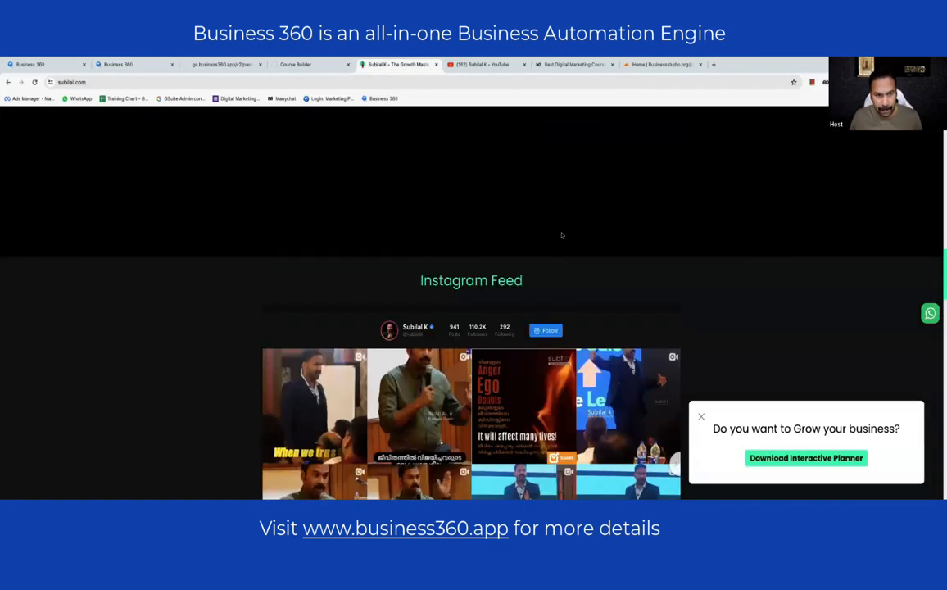
{"action": "scroll", "coordinate": [558, 235], "scroll_direction": "up", "scroll_amount": 10}
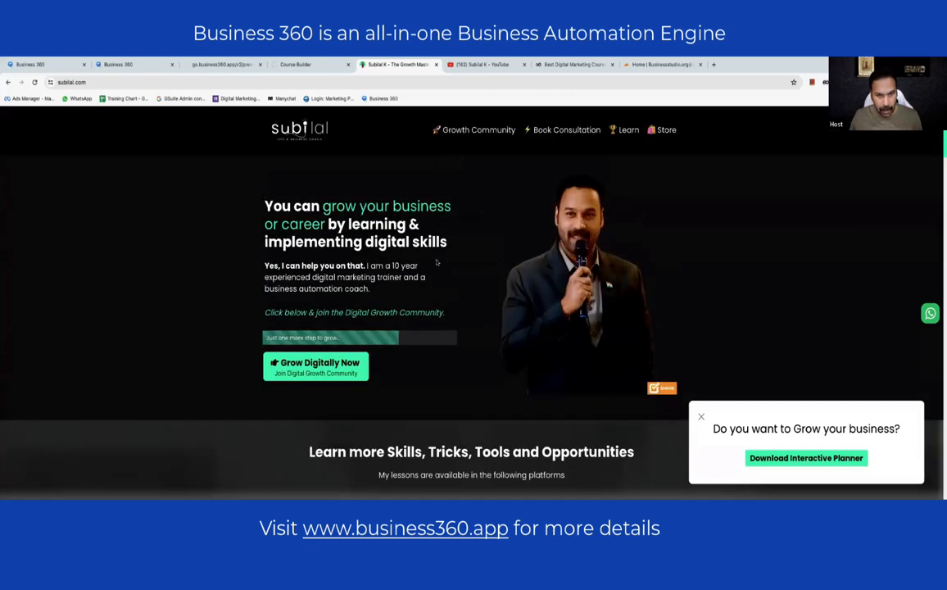
{"action": "scroll", "coordinate": [472, 302], "scroll_direction": "down", "scroll_amount": 3}
{"action": "scroll", "coordinate": [472, 302], "scroll_direction": "down", "scroll_amount": 2}
{"action": "left_click_drag", "start_coordinate": [472, 300], "coordinate": [344, 184]}
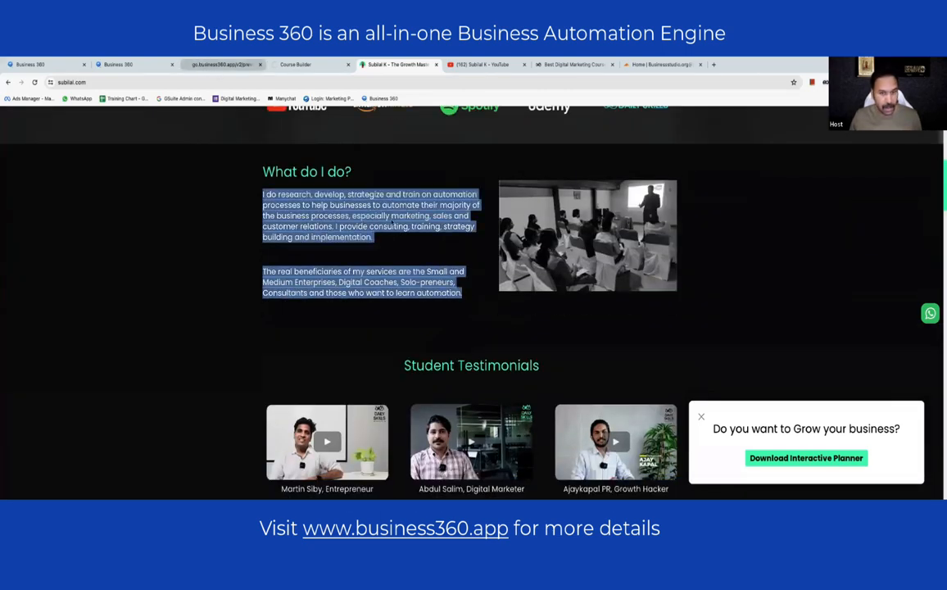
{"action": "left_click", "coordinate": [197, 65]}
{"action": "left_click", "coordinate": [136, 66]}
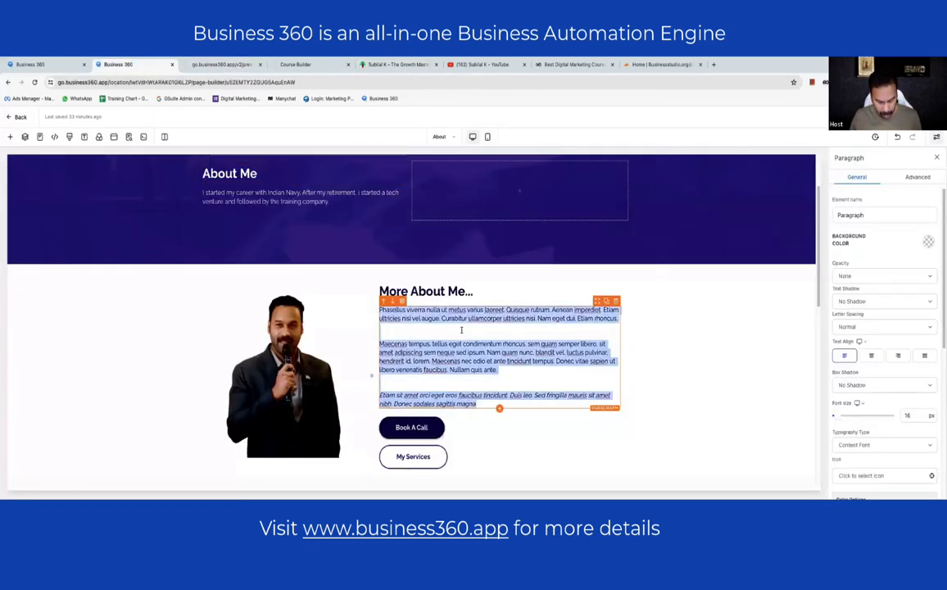
{"action": "left_click", "coordinate": [661, 342]}
{"action": "scroll", "coordinate": [454, 312], "scroll_direction": "down", "scroll_amount": 8}
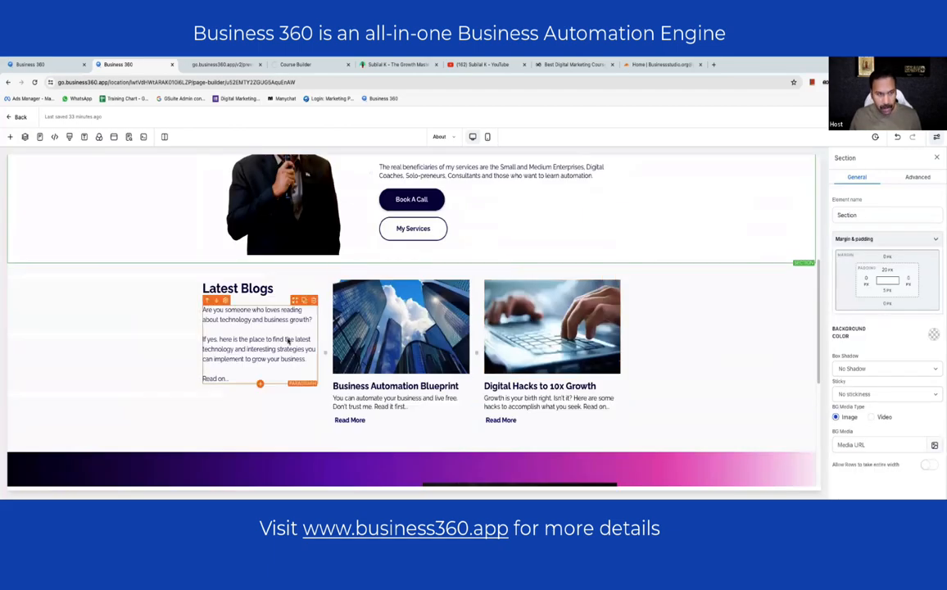
{"action": "scroll", "coordinate": [519, 294], "scroll_direction": "up", "scroll_amount": 10}
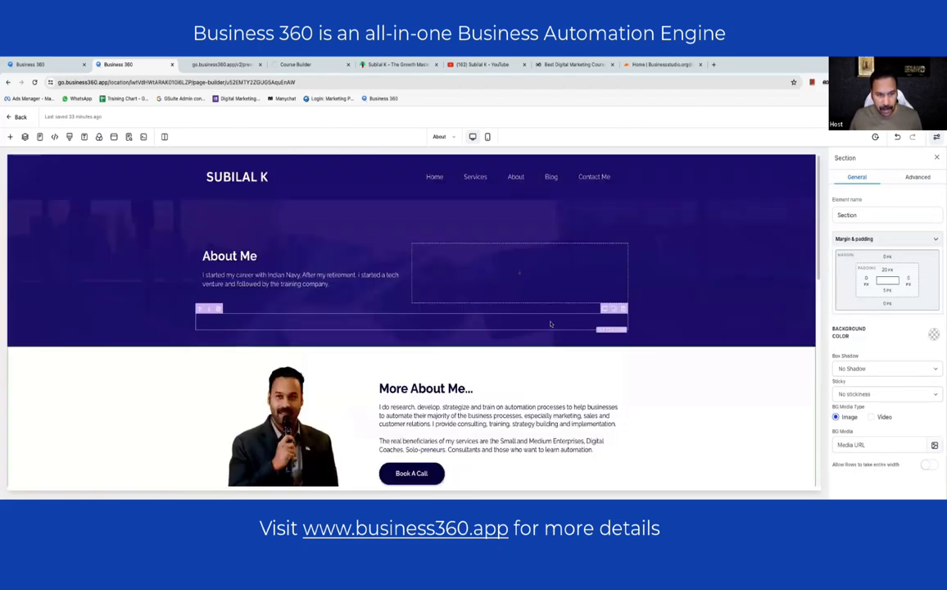
- Go from the page builder to the account's Domains settings
{"action": "left_click", "coordinate": [129, 136]}
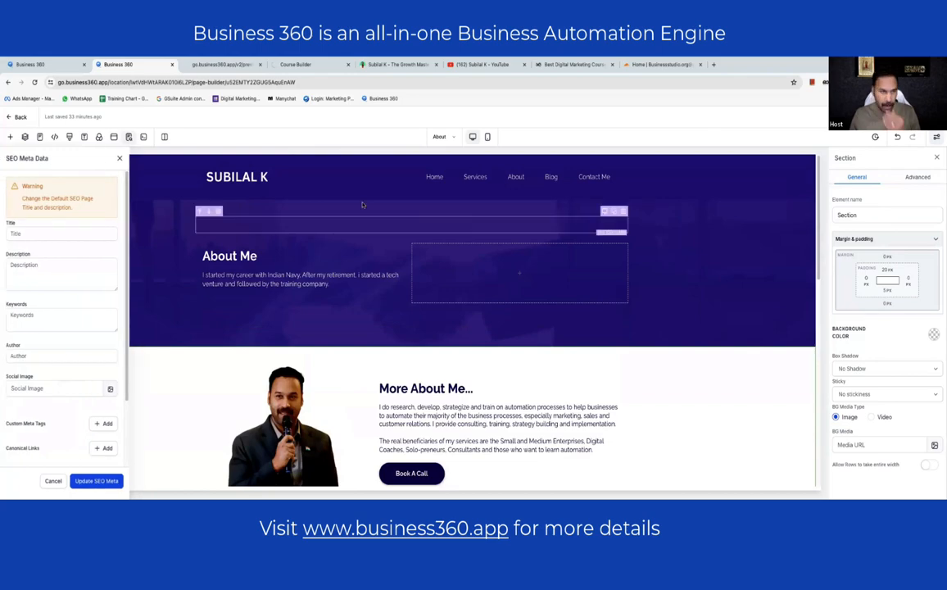
{"action": "left_click", "coordinate": [659, 64]}
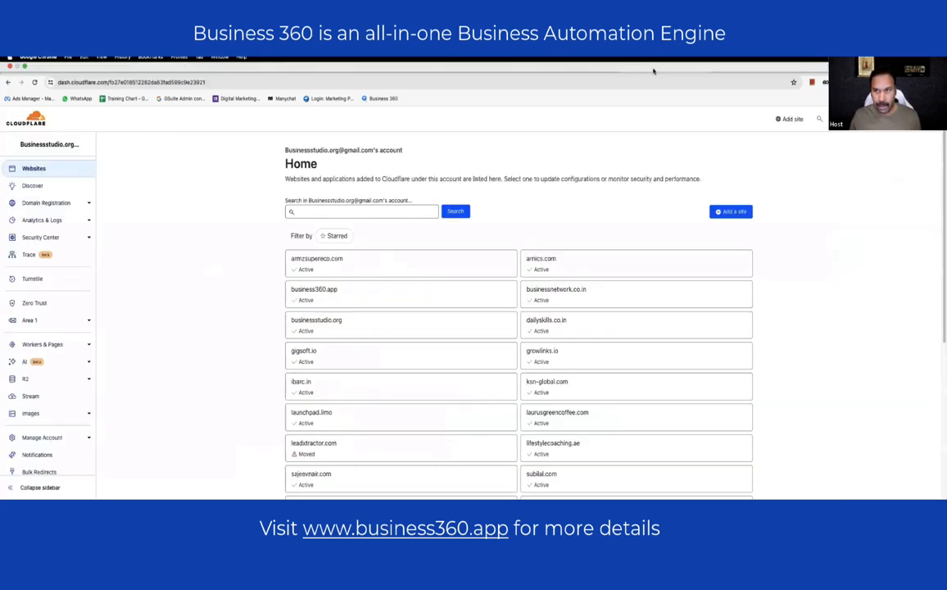
{"action": "left_click", "coordinate": [217, 64]}
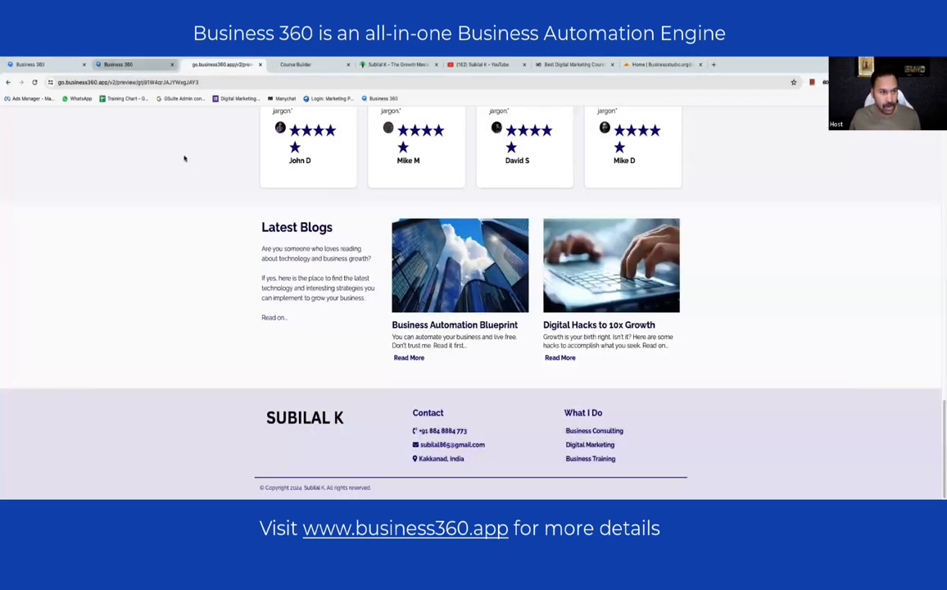
{"action": "left_click", "coordinate": [118, 64]}
{"action": "left_click", "coordinate": [33, 64]}
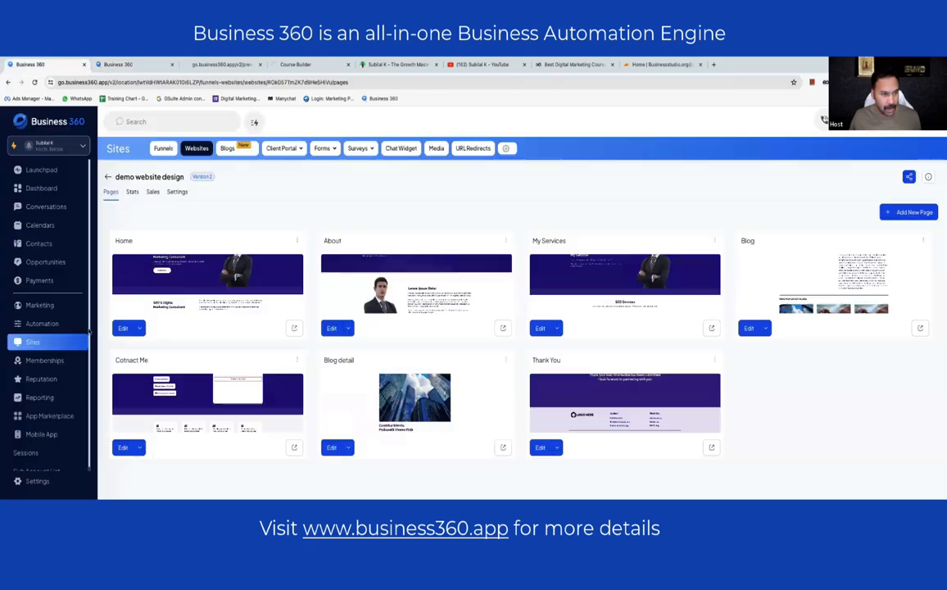
{"action": "left_click", "coordinate": [36, 480]}
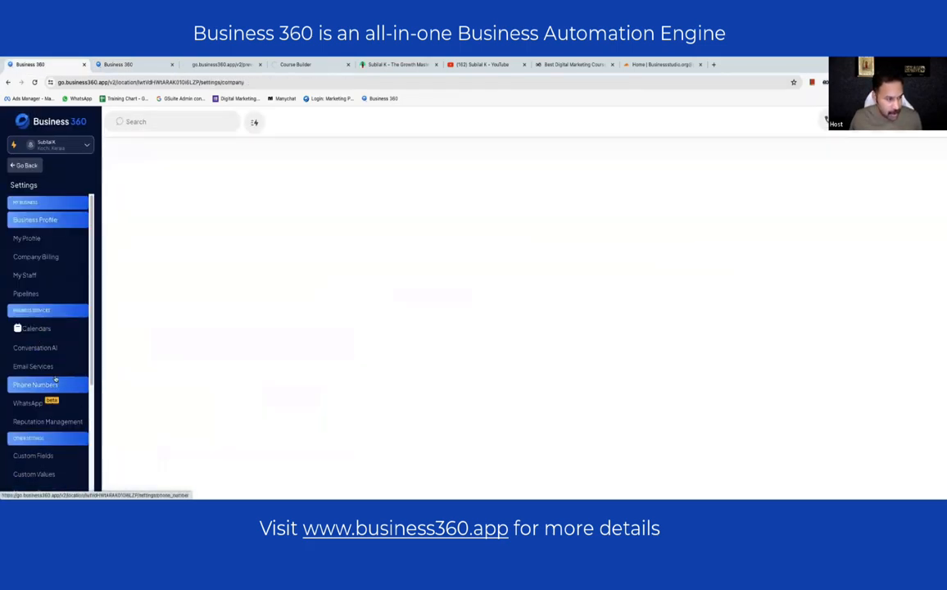
{"action": "scroll", "coordinate": [55, 377], "scroll_direction": "down", "scroll_amount": 3}
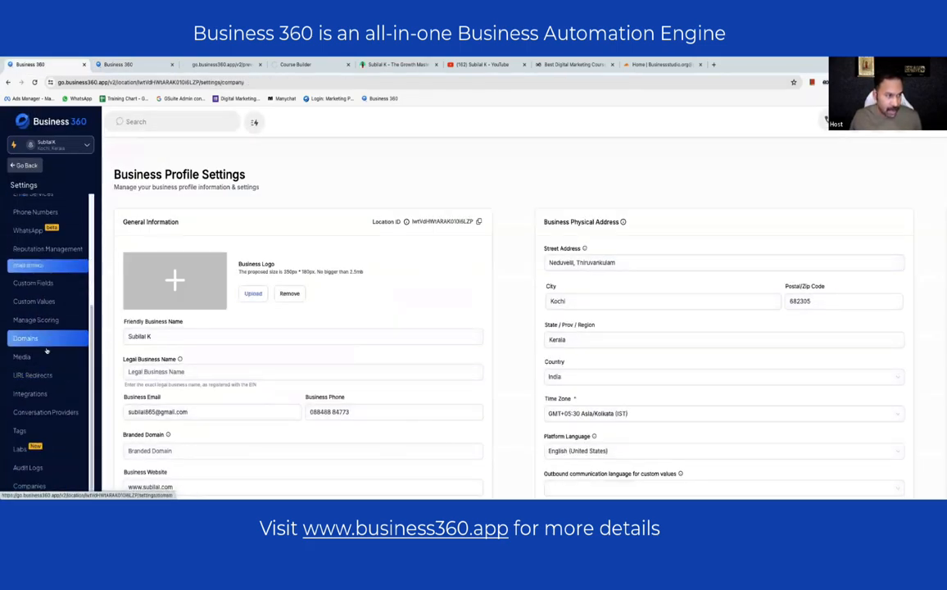
{"action": "left_click", "coordinate": [33, 338]}
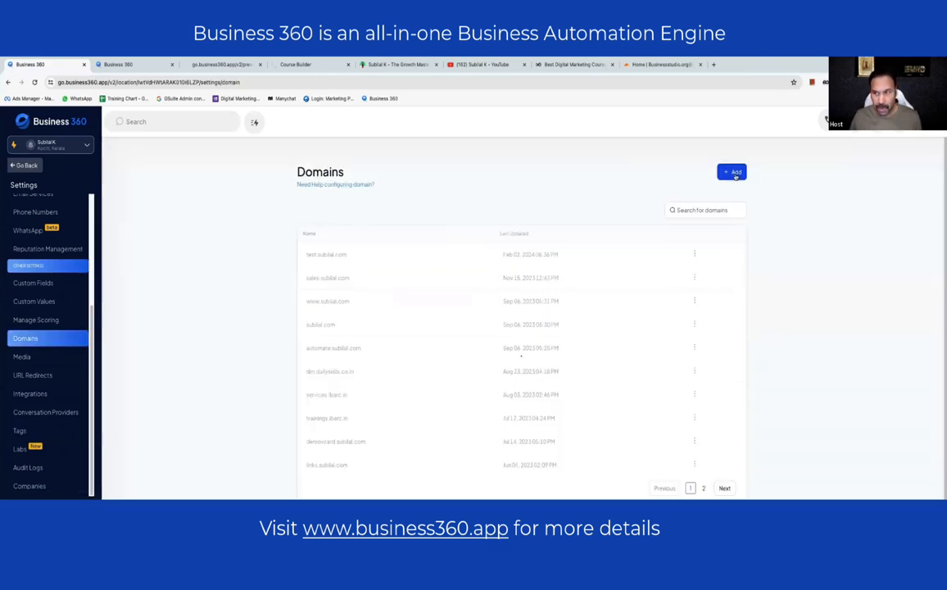
- Add the demowebsite subdomain of the author's domain and start connecting it
{"action": "left_click", "coordinate": [733, 172]}
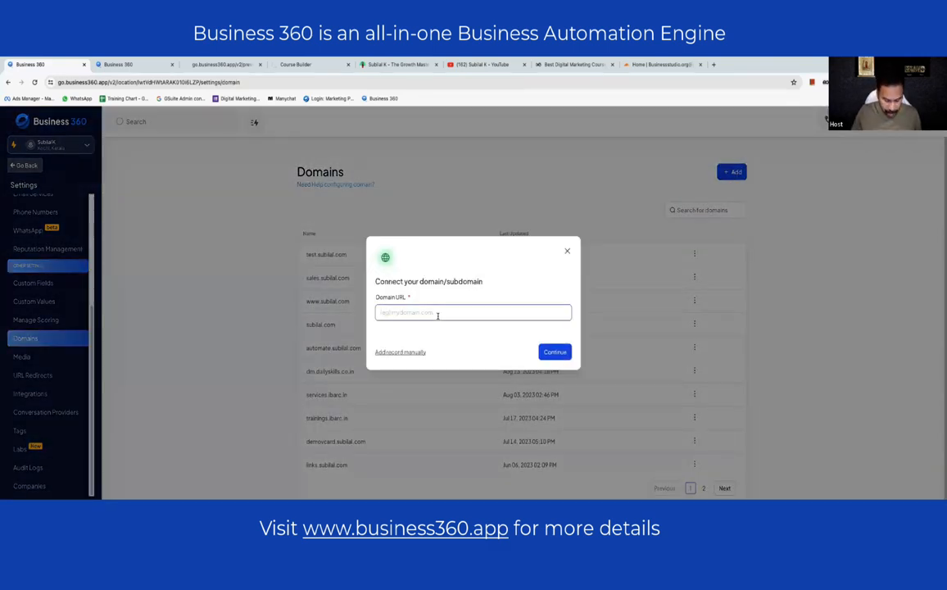
{"action": "type", "text": "demoweb"}
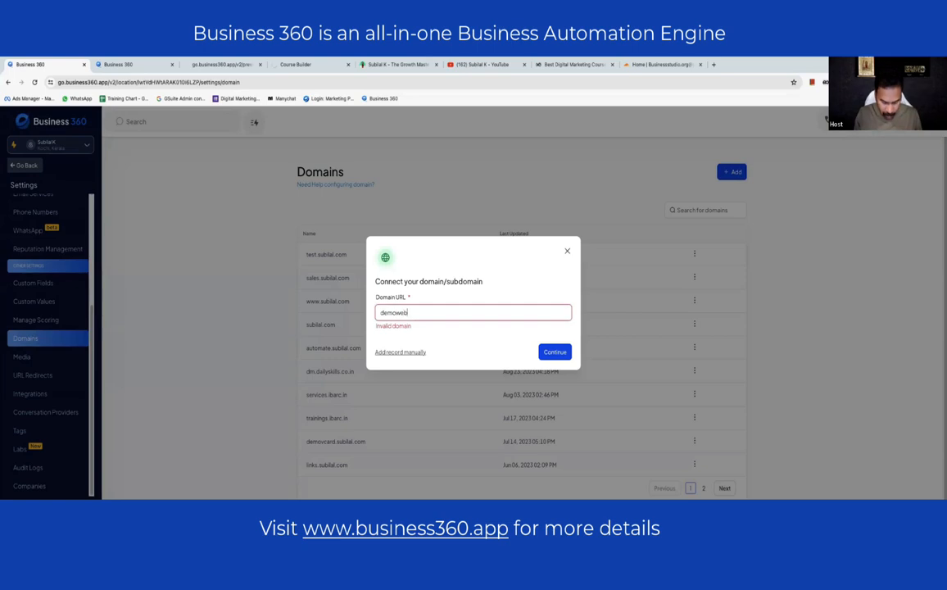
{"action": "type", "text": "site.subilal"}
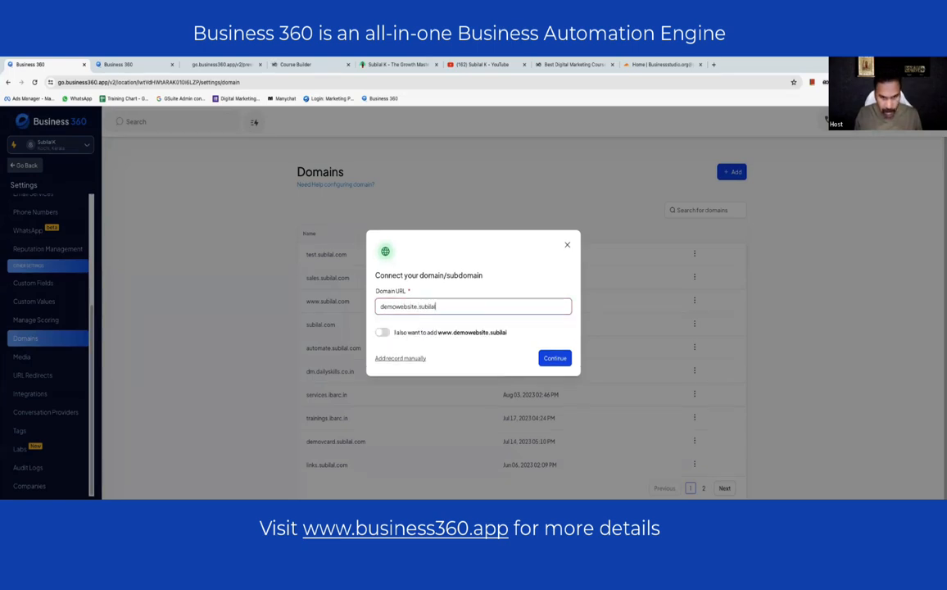
{"action": "type", "text": ".com"}
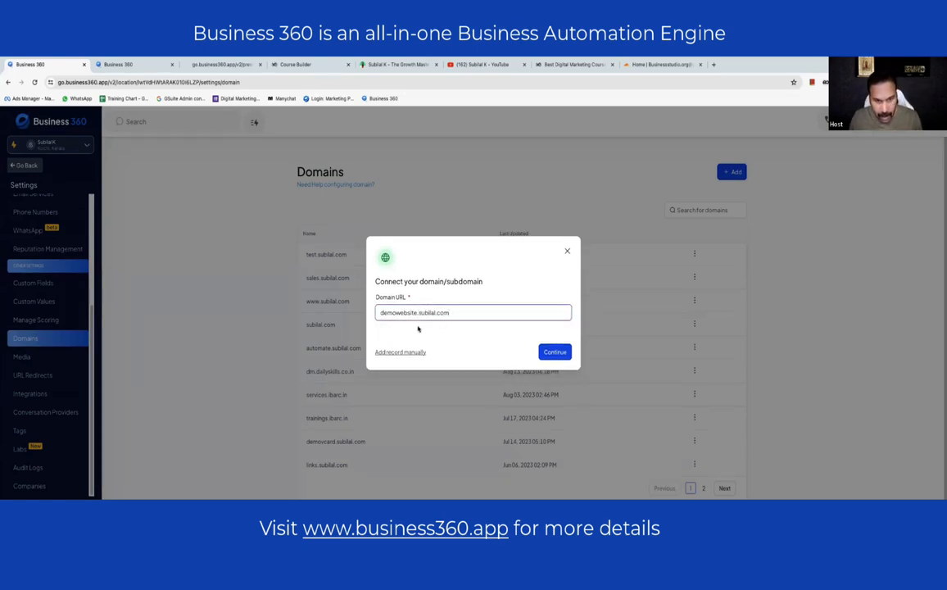
{"action": "left_click", "coordinate": [539, 352]}
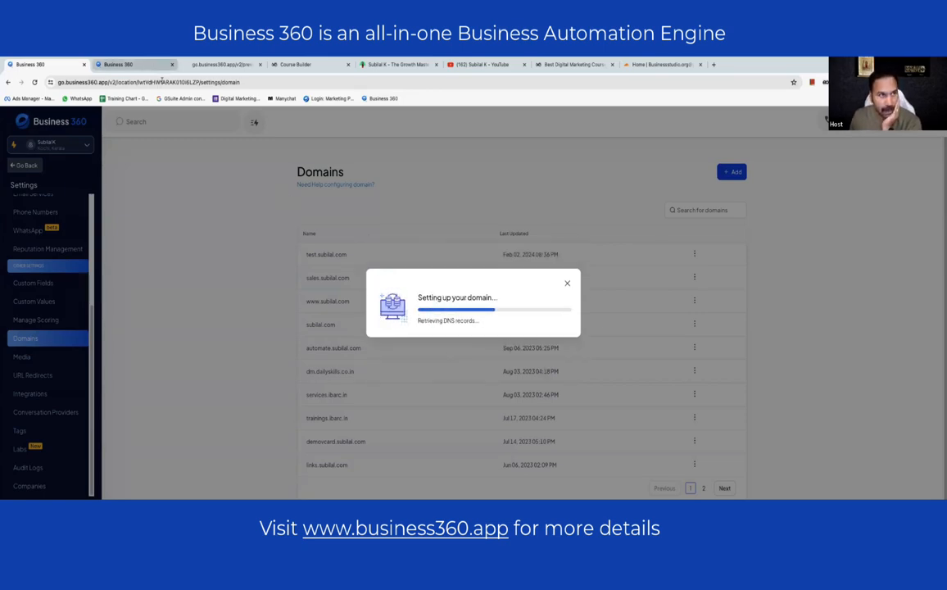
{"action": "left_click", "coordinate": [156, 65]}
- Verify the navigation menu's Home, Services and About links point to their pages
{"action": "scroll", "coordinate": [442, 292], "scroll_direction": "down", "scroll_amount": 8}
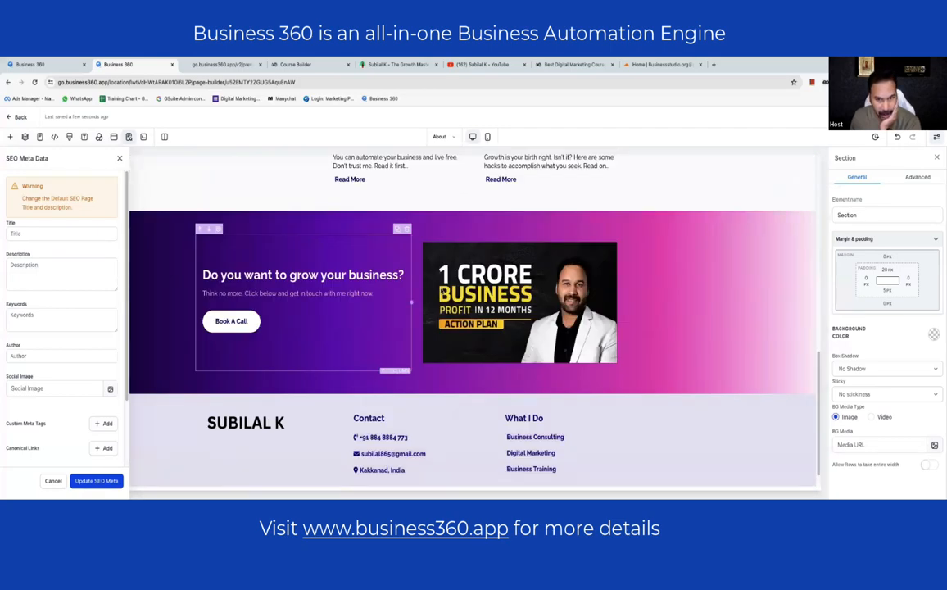
{"action": "scroll", "coordinate": [442, 291], "scroll_direction": "up", "scroll_amount": 10}
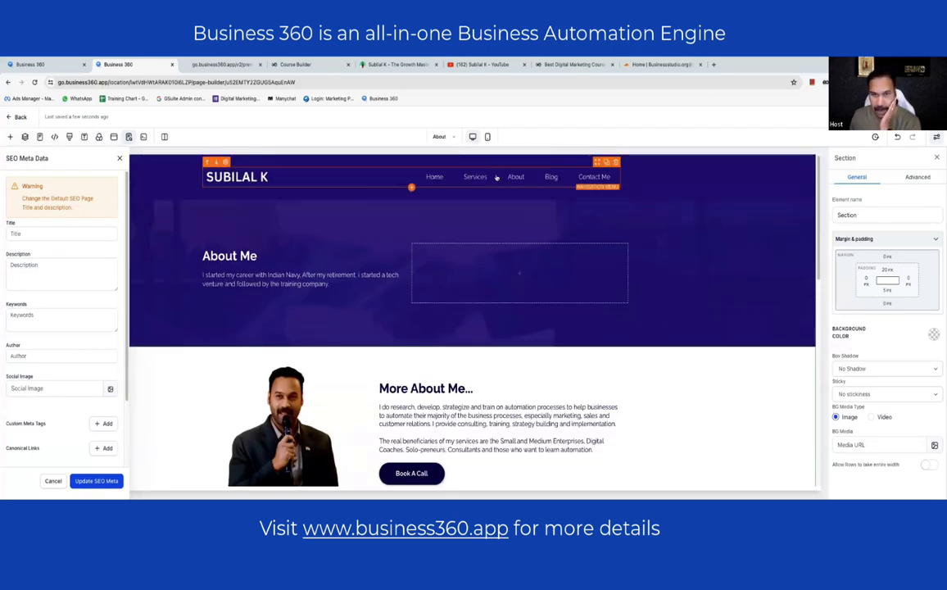
{"action": "left_click", "coordinate": [506, 178]}
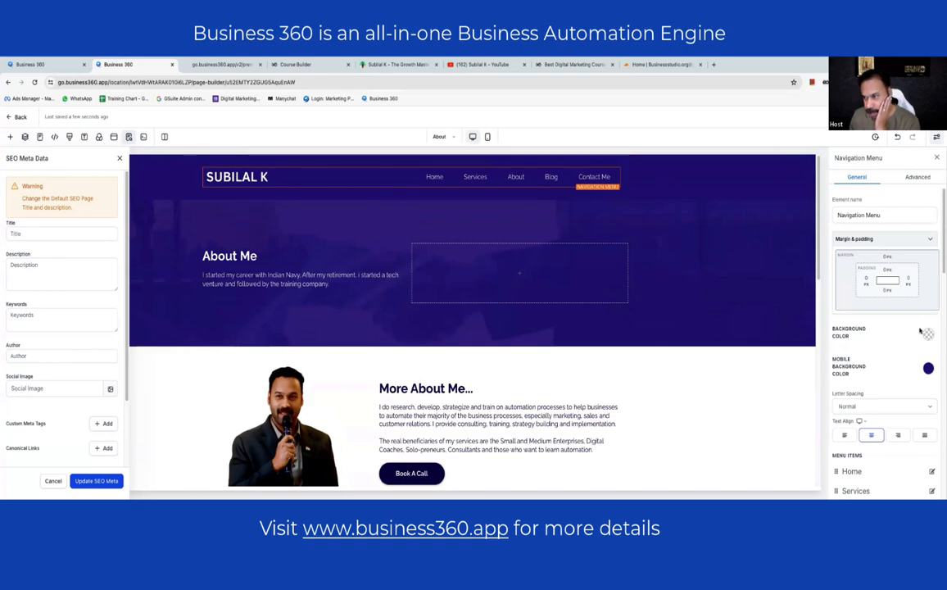
{"action": "scroll", "coordinate": [875, 323], "scroll_direction": "down", "scroll_amount": 5}
{"action": "scroll", "coordinate": [874, 323], "scroll_direction": "up", "scroll_amount": 3}
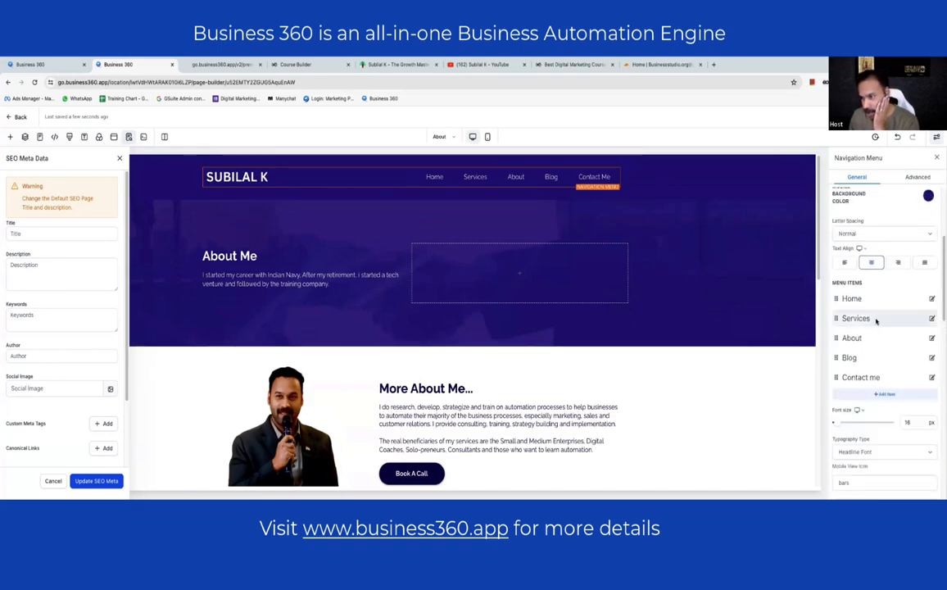
{"action": "left_click", "coordinate": [931, 298]}
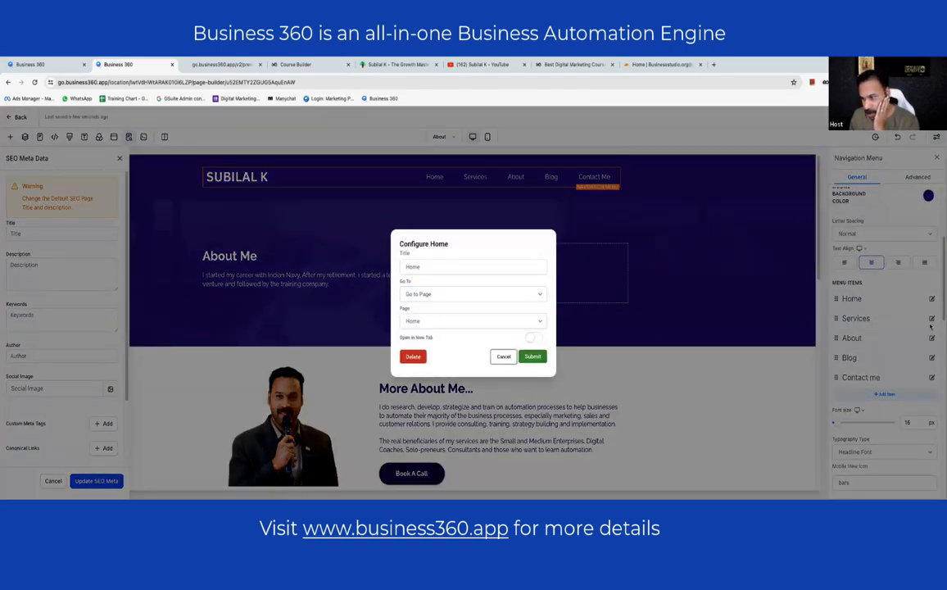
{"action": "left_click", "coordinate": [503, 354]}
{"action": "left_click", "coordinate": [931, 320]}
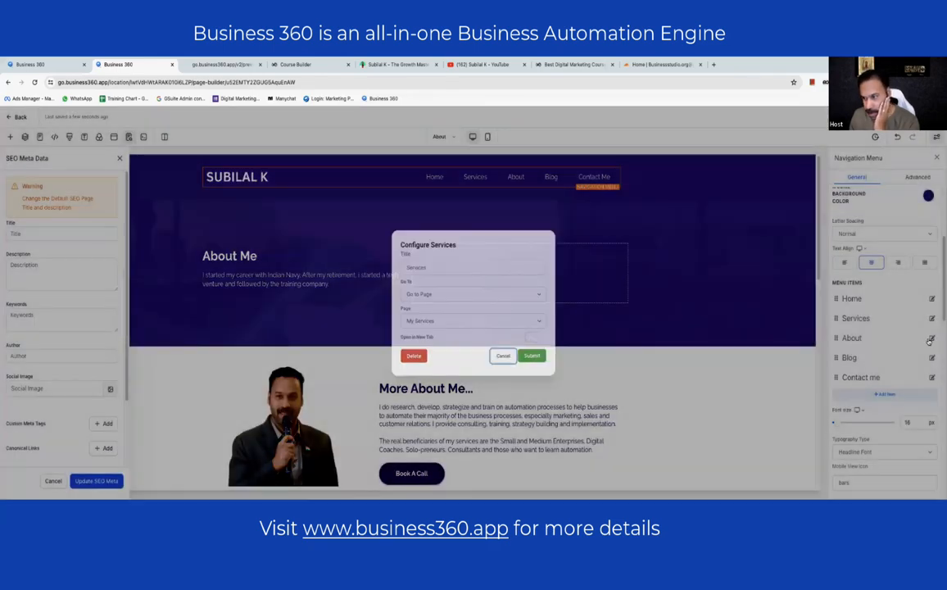
{"action": "left_click", "coordinate": [502, 355]}
{"action": "left_click", "coordinate": [931, 337]}
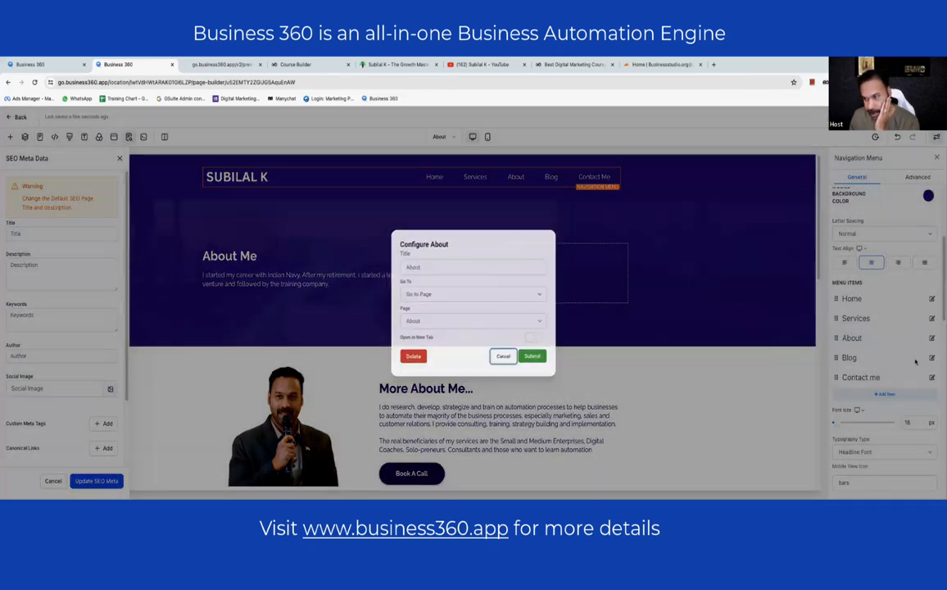
{"action": "left_click", "coordinate": [503, 356]}
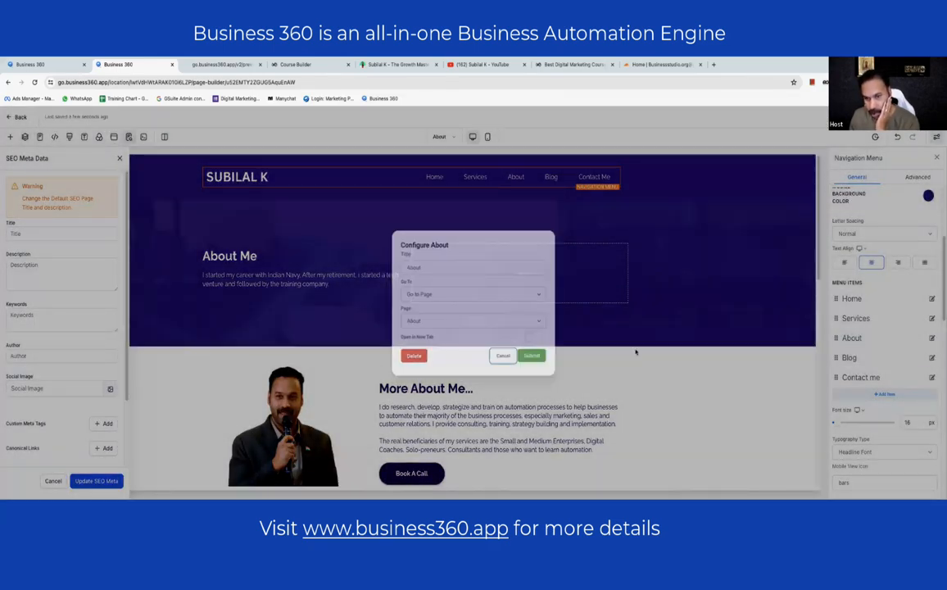
- Verify the Blog and Contact me links, then load the Blog page in the builder
{"action": "left_click", "coordinate": [931, 358]}
{"action": "left_click", "coordinate": [503, 355]}
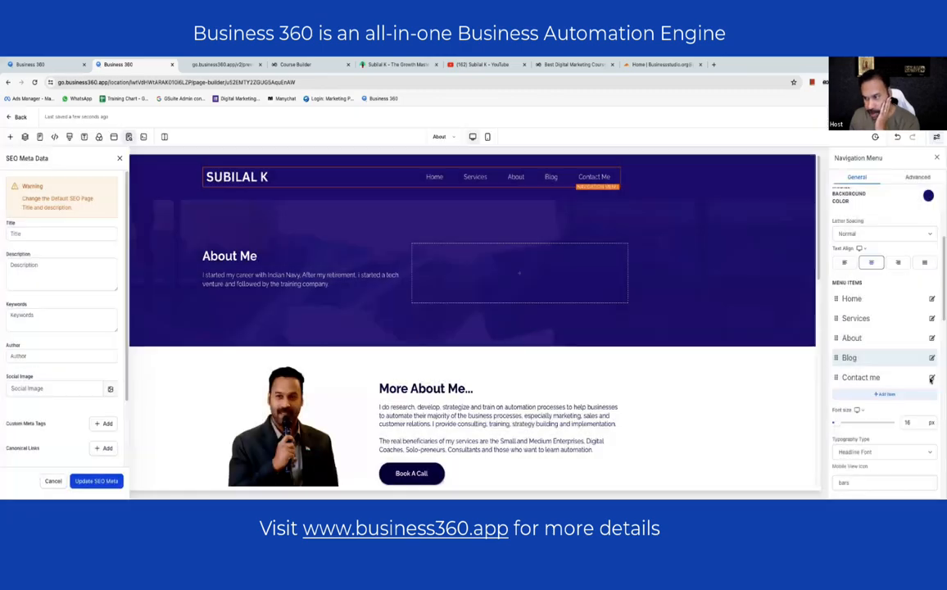
{"action": "left_click", "coordinate": [931, 378]}
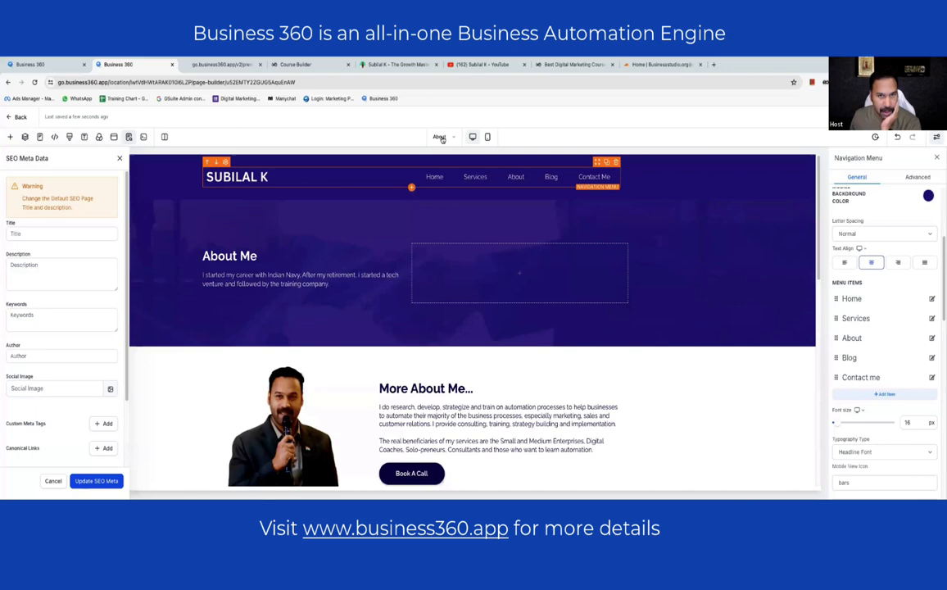
{"action": "left_click", "coordinate": [442, 137]}
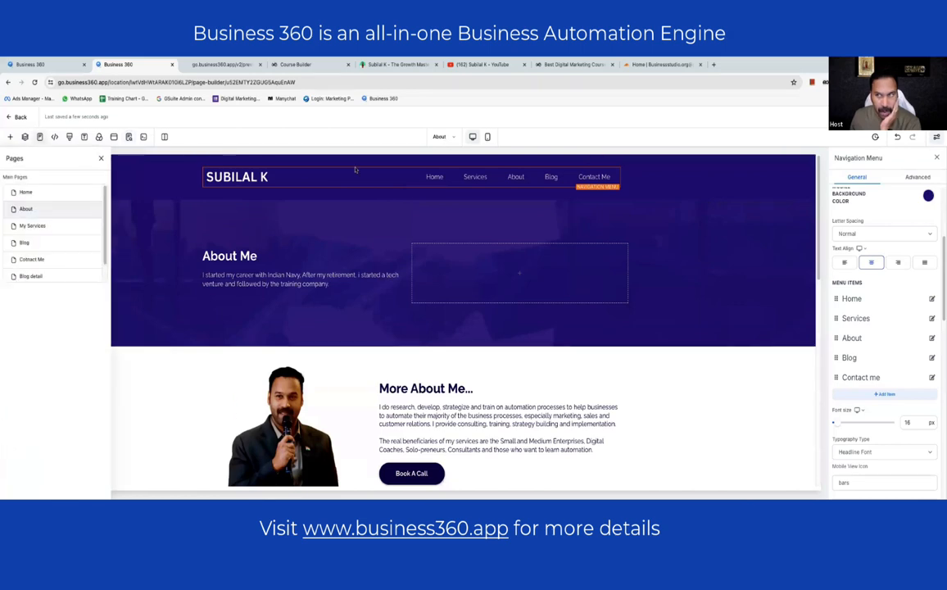
{"action": "left_click", "coordinate": [48, 222]}
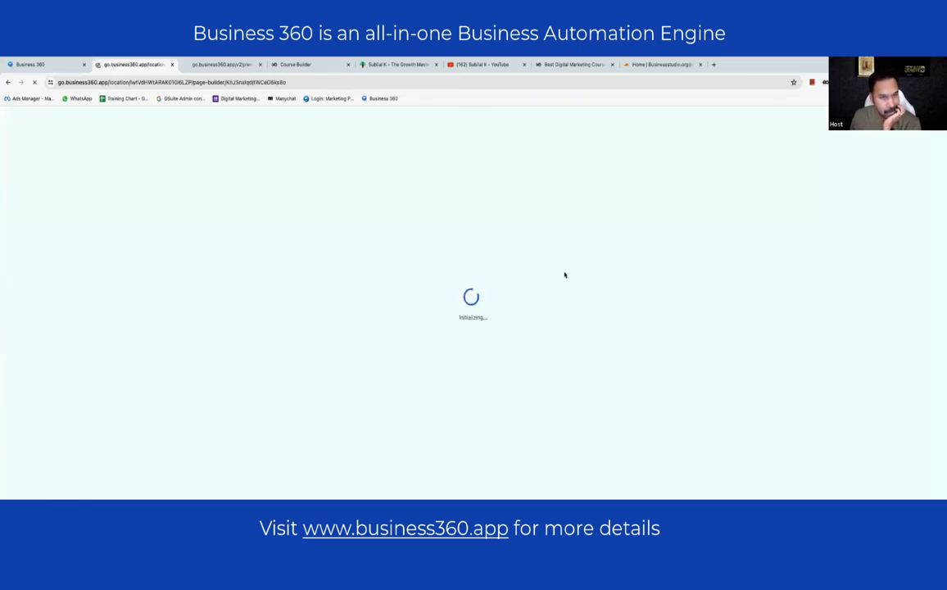
- From the Domains settings, authorize connecting demowebsite.subilal.com through Cloudflare
{"action": "left_click", "coordinate": [53, 67]}
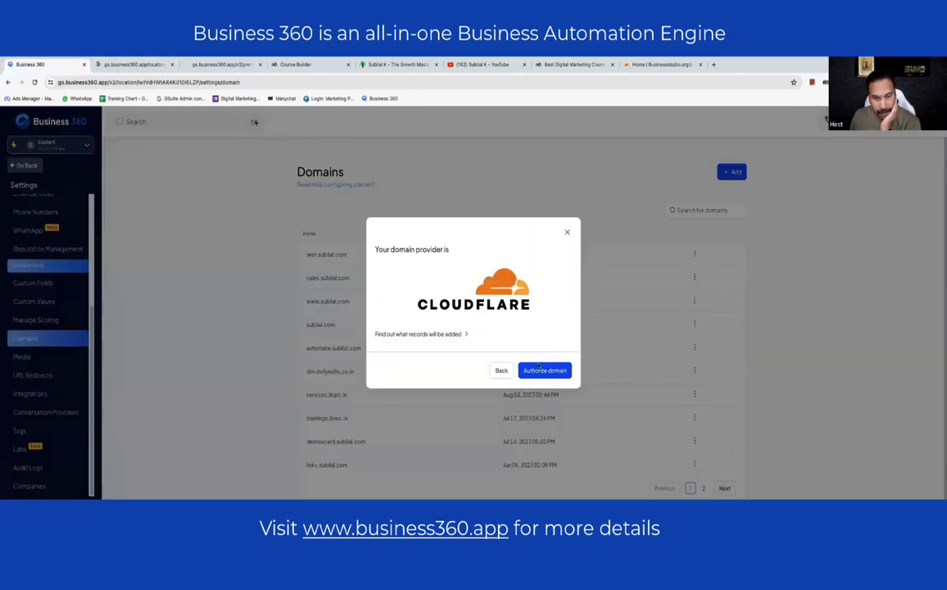
{"action": "left_click", "coordinate": [545, 370]}
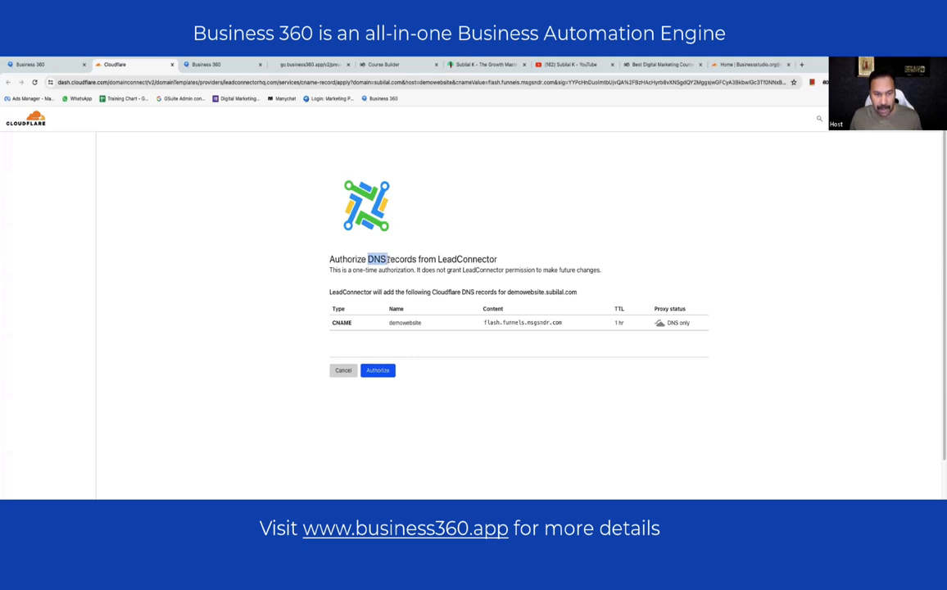
- Approve Cloudflare adding the demowebsite CNAME record pointing to flash.funnels.msgsndr.com
{"action": "left_click", "coordinate": [375, 260]}
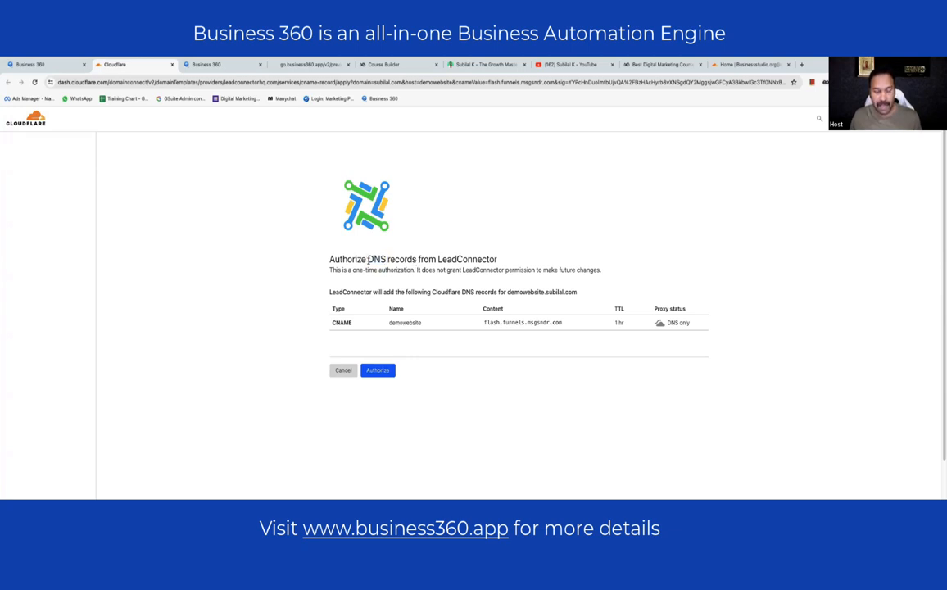
{"action": "left_click", "coordinate": [382, 259]}
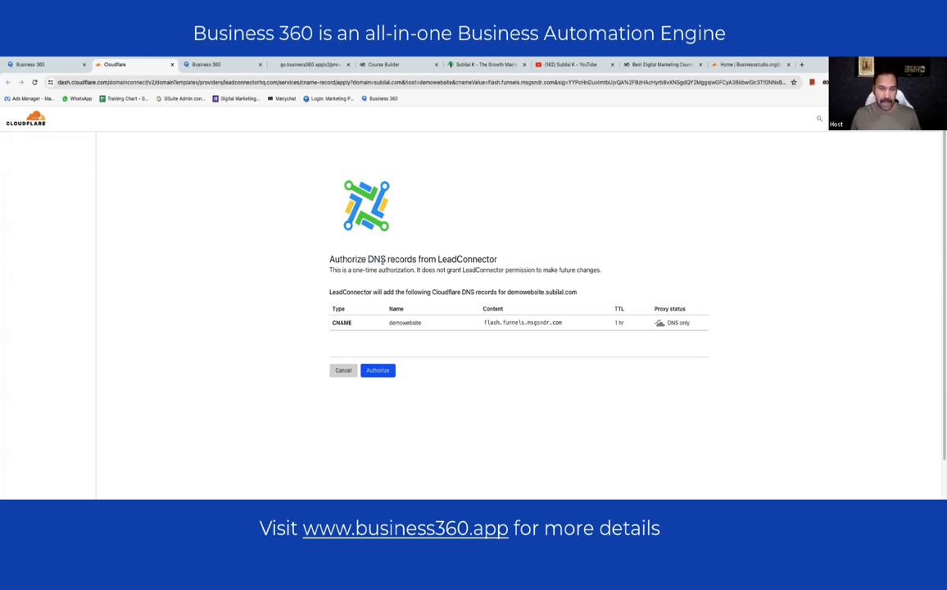
{"action": "left_click", "coordinate": [386, 375]}
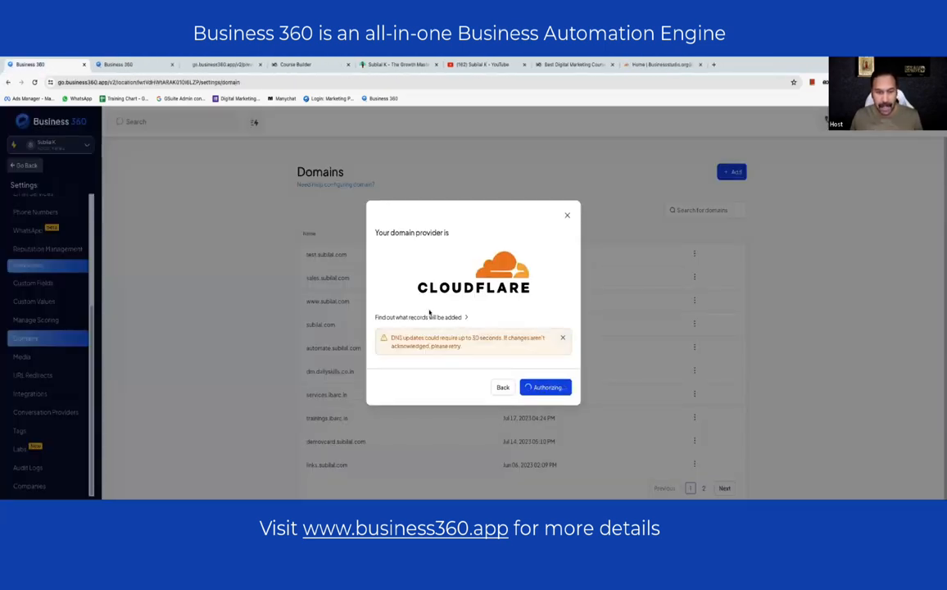
- Look over the builder's Blog page placeholder post and Read Our Latest Blogs section, then bring up the live Subilal K site
{"action": "left_click", "coordinate": [140, 64]}
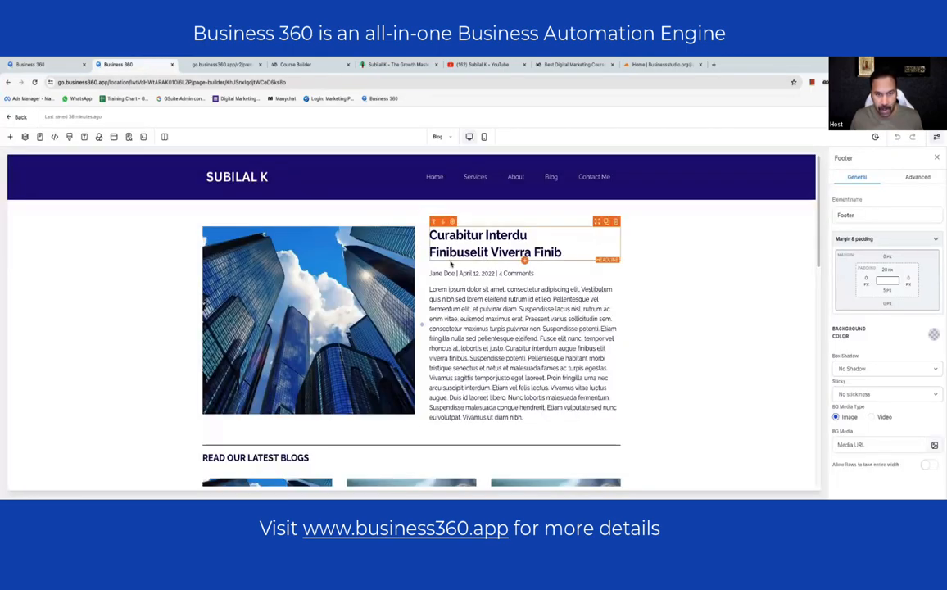
{"action": "scroll", "coordinate": [447, 262], "scroll_direction": "down", "scroll_amount": 5}
{"action": "scroll", "coordinate": [491, 270], "scroll_direction": "down", "scroll_amount": 3}
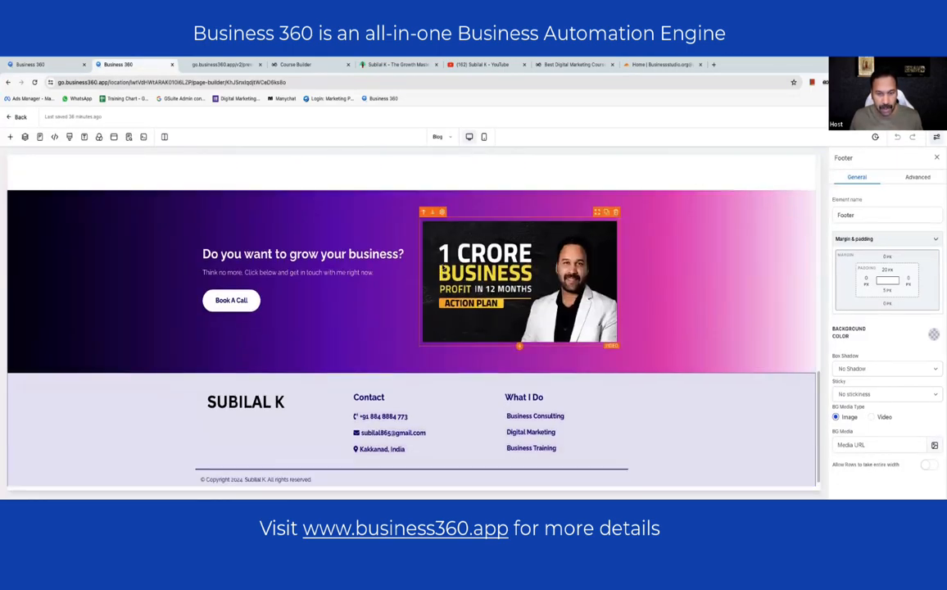
{"action": "scroll", "coordinate": [493, 246], "scroll_direction": "up", "scroll_amount": 7}
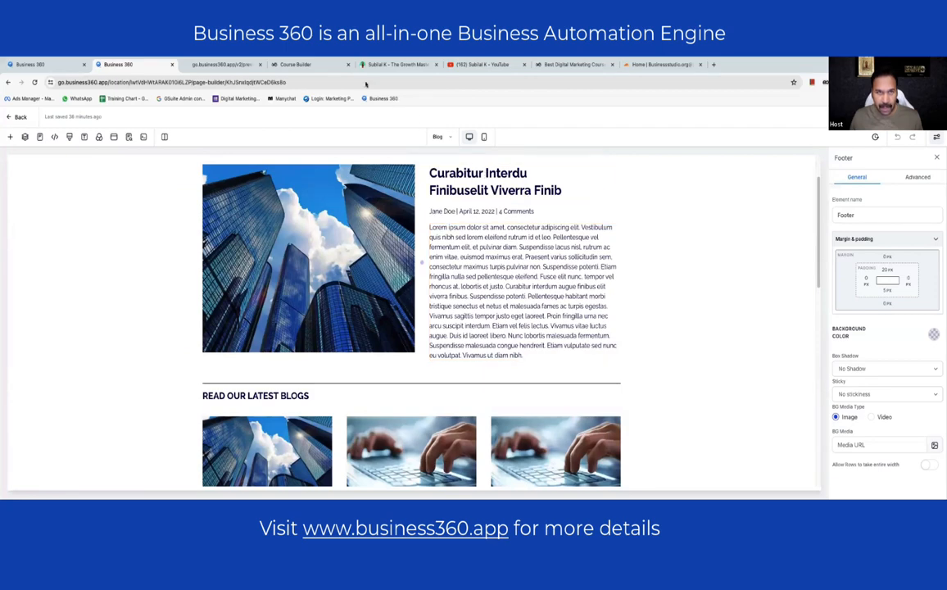
{"action": "left_click", "coordinate": [393, 64]}
- Copy the Privyr post title from subilal.com/blog into the builder's blog headline
{"action": "left_click", "coordinate": [228, 79]}
{"action": "left_click", "coordinate": [227, 80]}
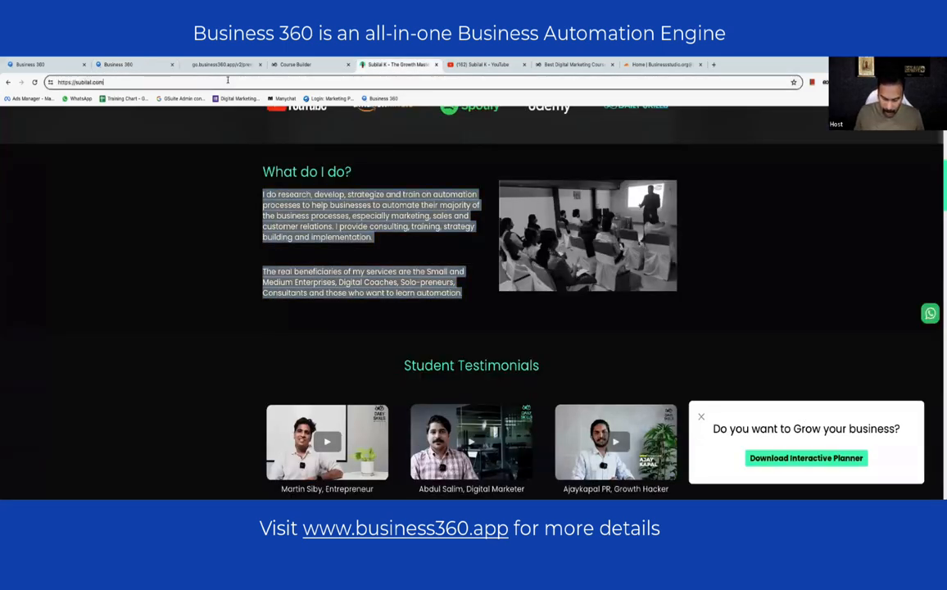
{"action": "type", "text": "blog"}
{"action": "key", "text": "Return"}
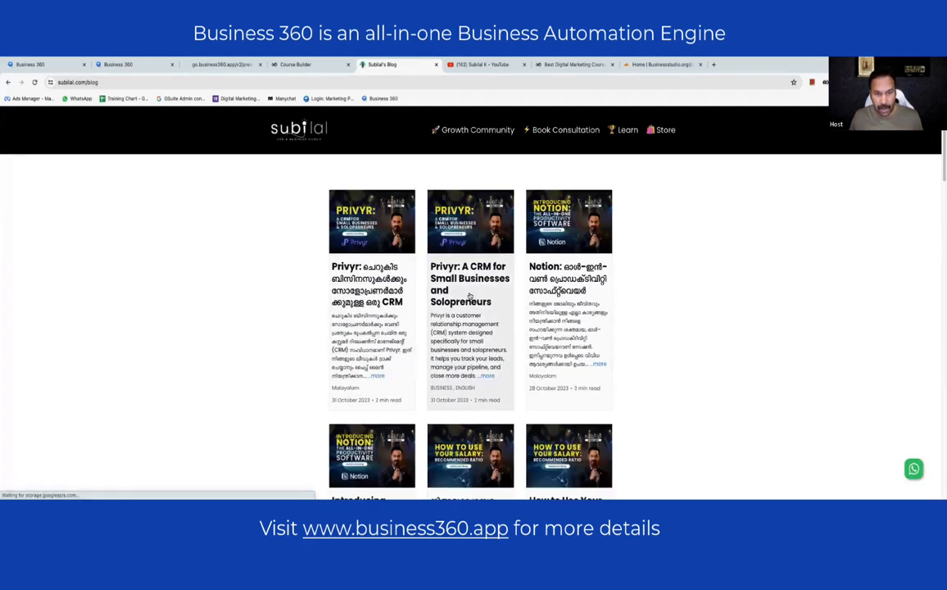
{"action": "left_click", "coordinate": [430, 278]}
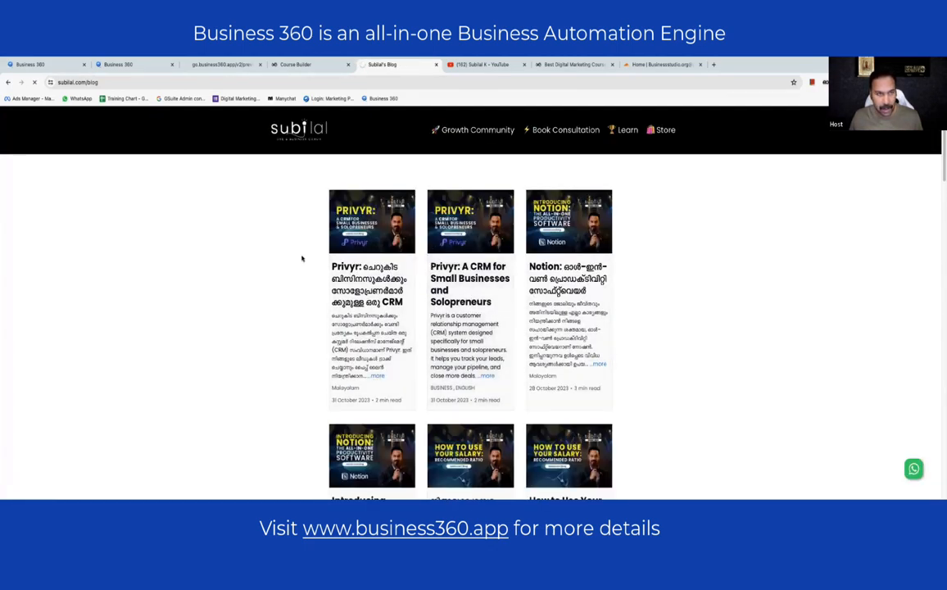
{"action": "scroll", "coordinate": [355, 226], "scroll_direction": "down", "scroll_amount": 1}
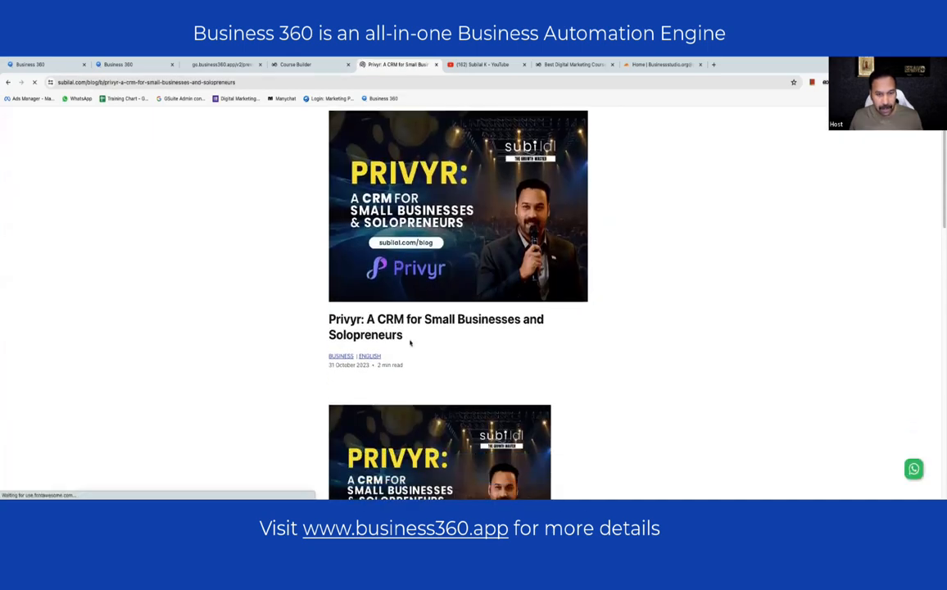
{"action": "left_click_drag", "start_coordinate": [404, 337], "coordinate": [321, 317]}
{"action": "key", "text": "super+c"}
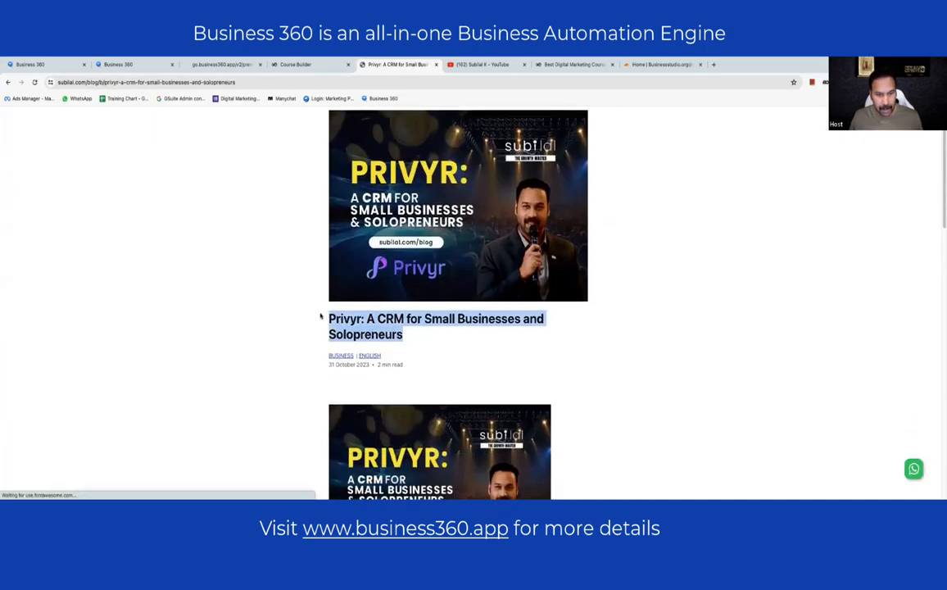
{"action": "left_click", "coordinate": [120, 65]}
{"action": "left_click", "coordinate": [481, 180]}
{"action": "key", "text": "super+a"}
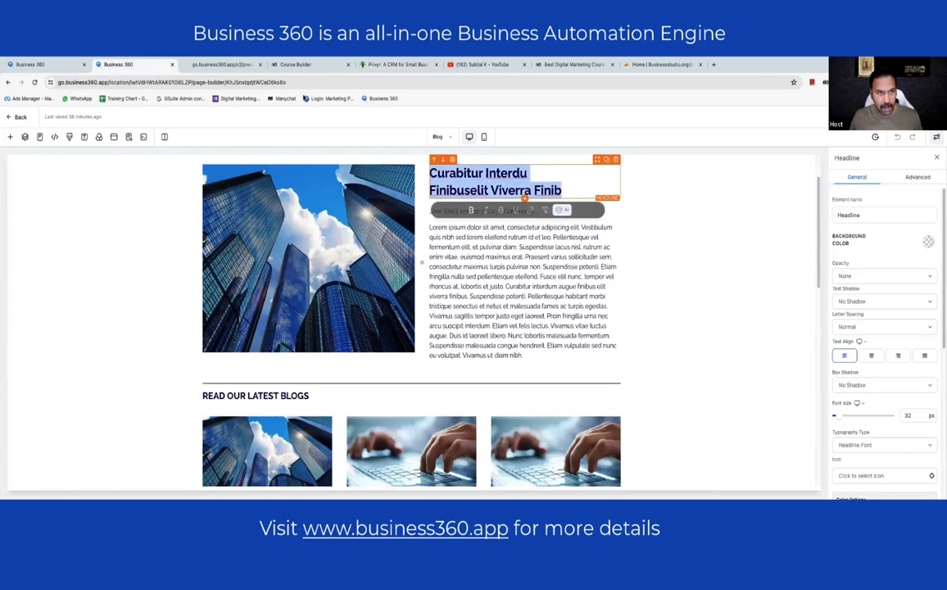
{"action": "key", "text": "super+v"}
- Copy the Privyr article body text and select the builder's Lorem ipsum paragraph to replace
{"action": "left_click", "coordinate": [398, 64]}
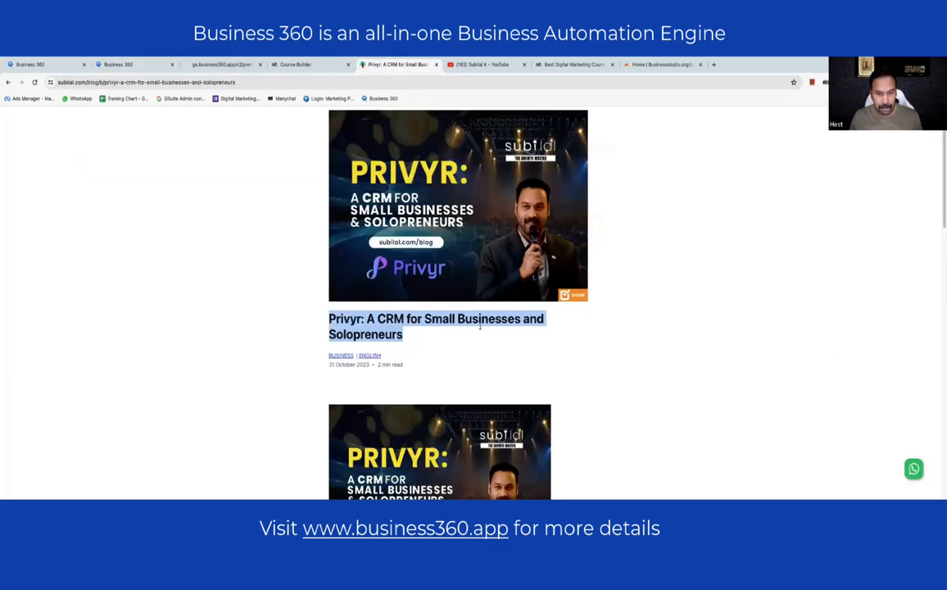
{"action": "scroll", "coordinate": [390, 288], "scroll_direction": "down", "scroll_amount": 2}
{"action": "scroll", "coordinate": [390, 288], "scroll_direction": "down", "scroll_amount": 3}
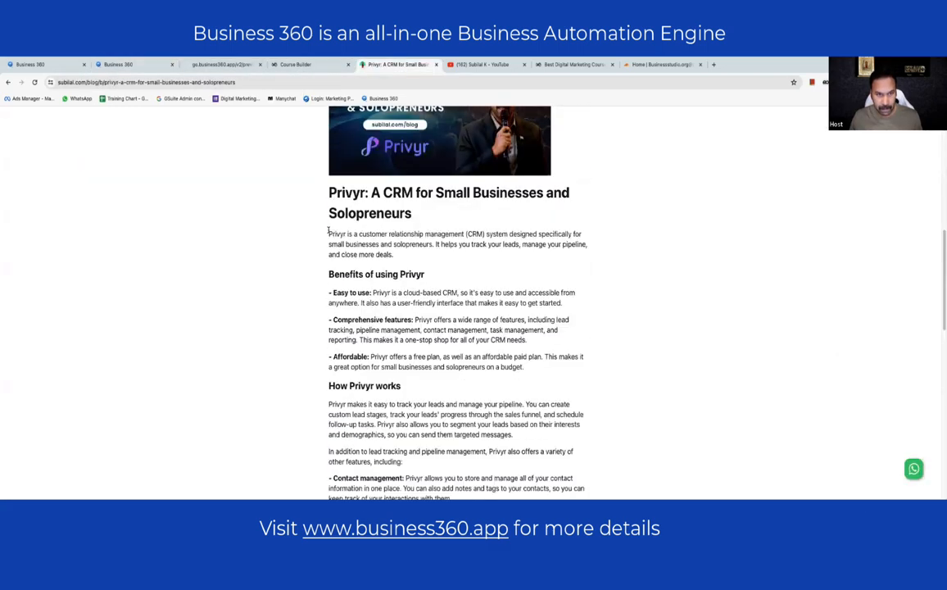
{"action": "left_click_drag", "start_coordinate": [327, 230], "coordinate": [575, 354]}
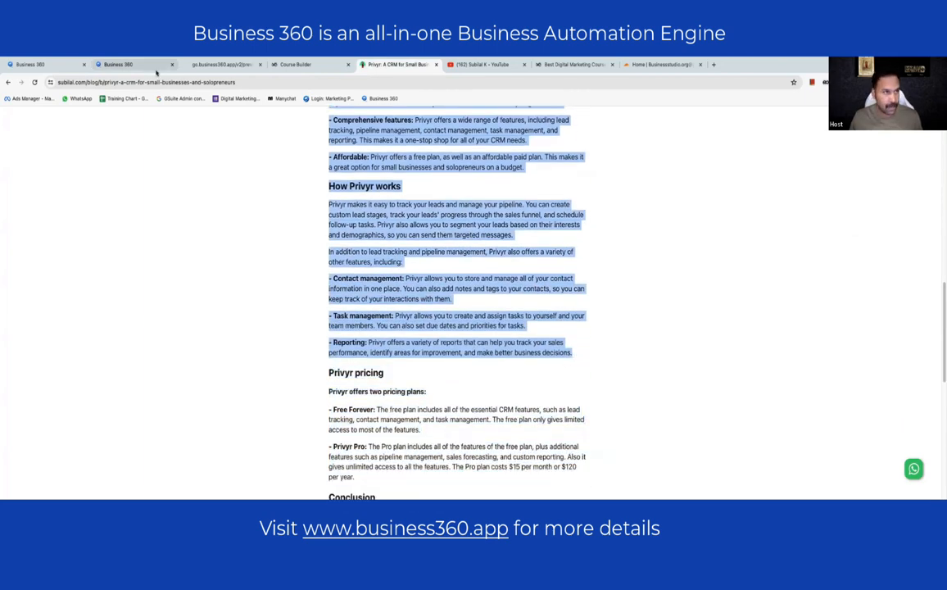
{"action": "left_click", "coordinate": [118, 63]}
{"action": "left_click", "coordinate": [490, 264]}
{"action": "key", "text": "ctrl+a"}
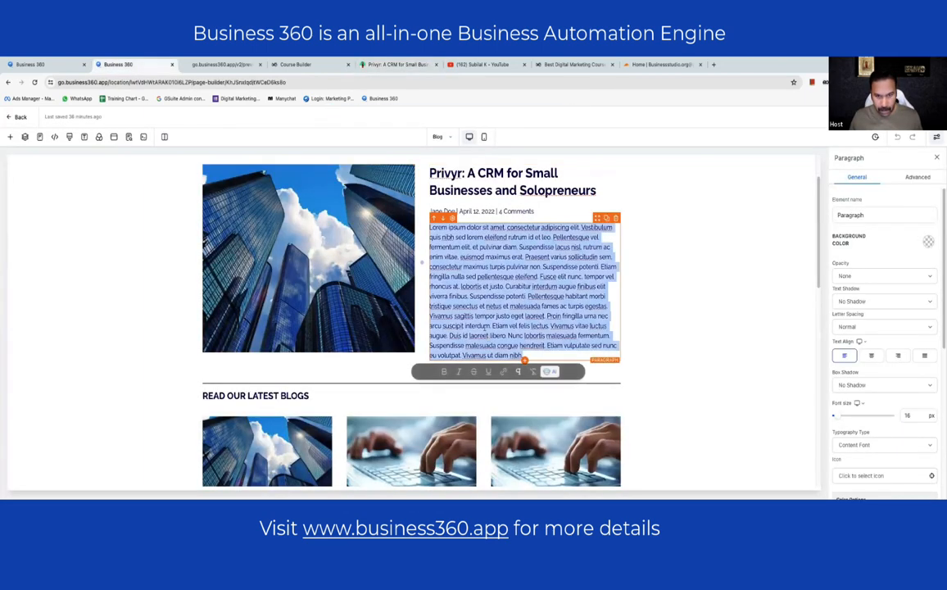
- Paste the Privyr article text, removing the How Privyr works passage and everything after 'budget'
{"action": "key", "text": "ctrl+v"}
{"action": "left_click_drag", "start_coordinate": [429, 322], "coordinate": [508, 414]}
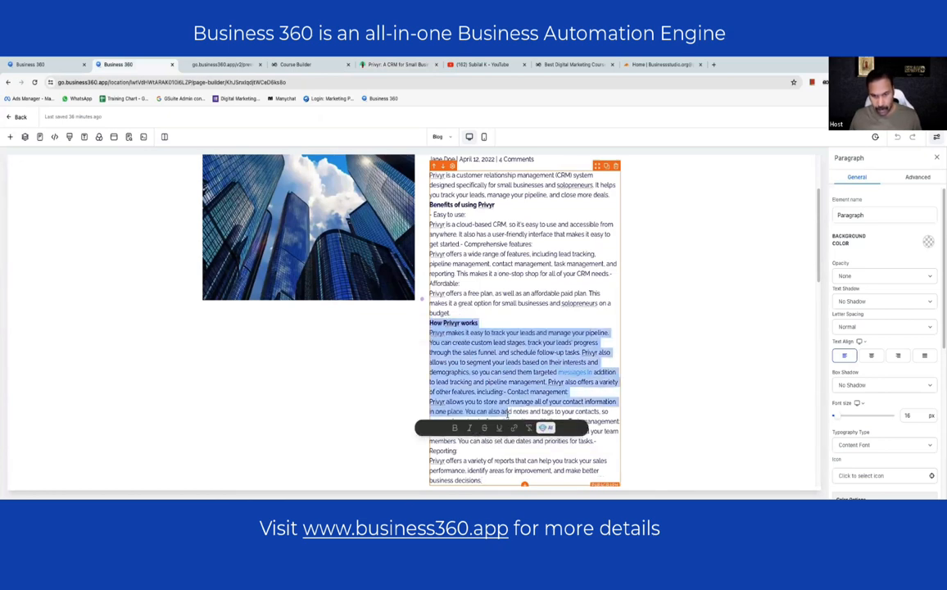
{"action": "key", "text": "BackSpace"}
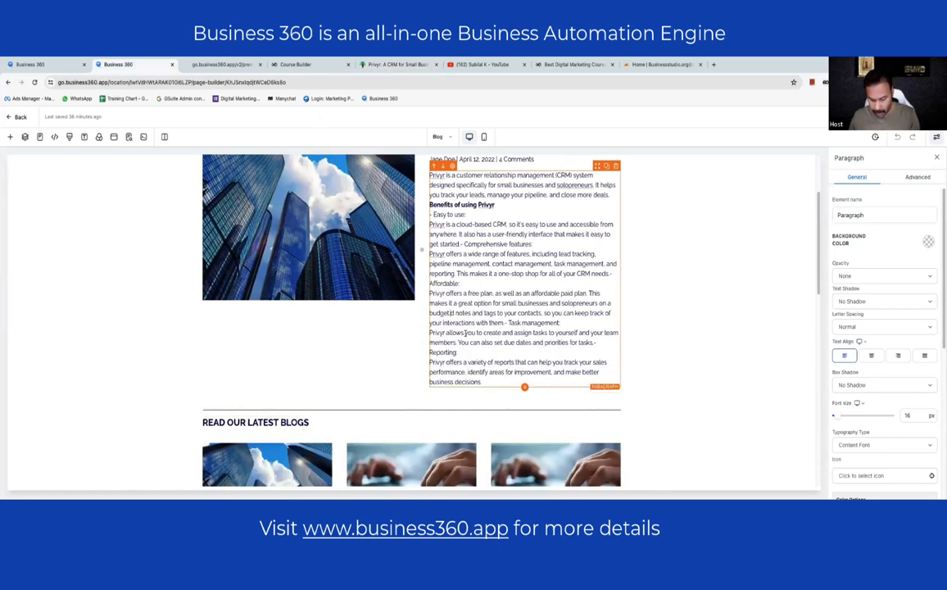
{"action": "key", "text": "shift+Down"}
{"action": "key", "text": "shift+Down"}
{"action": "key", "text": "shift+Down"}
{"action": "key", "text": "shift+Down"}
{"action": "key", "text": "shift+Down"}
{"action": "key", "text": "shift+Down"}
{"action": "key", "text": "shift+Down"}
{"action": "key", "text": "shift+Down"}
{"action": "key", "text": "BackSpace"}
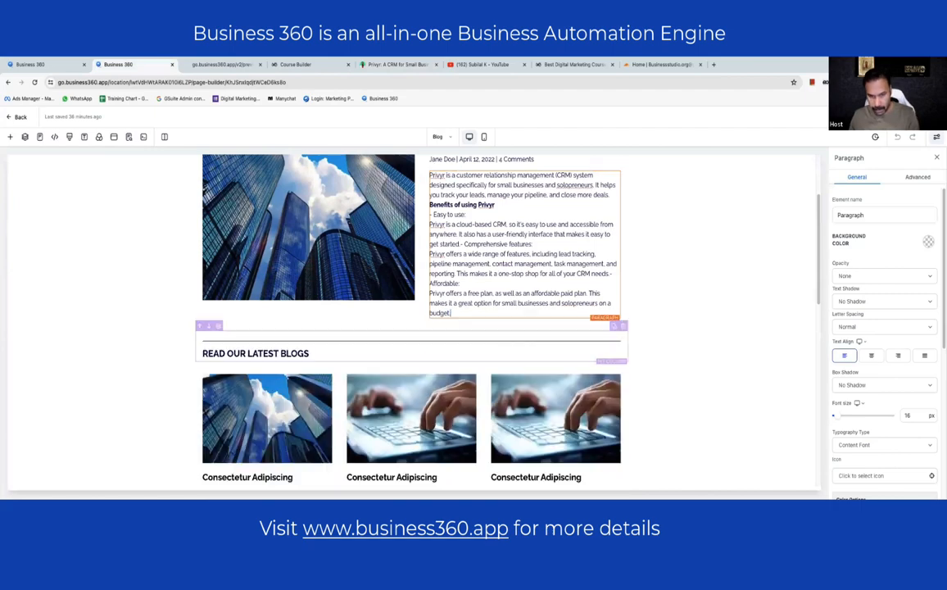
- Review the trimmed post and select the blog post image for replacement
{"action": "scroll", "coordinate": [554, 265], "scroll_direction": "up", "scroll_amount": 2}
{"action": "scroll", "coordinate": [323, 277], "scroll_direction": "down", "scroll_amount": 2}
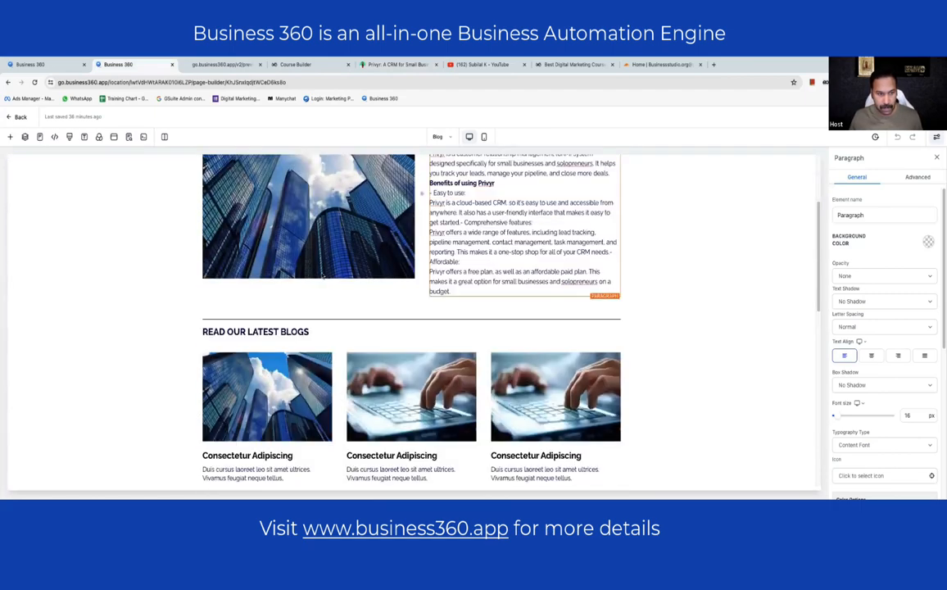
{"action": "scroll", "coordinate": [323, 276], "scroll_direction": "down", "scroll_amount": 5}
{"action": "scroll", "coordinate": [573, 328], "scroll_direction": "up", "scroll_amount": 2}
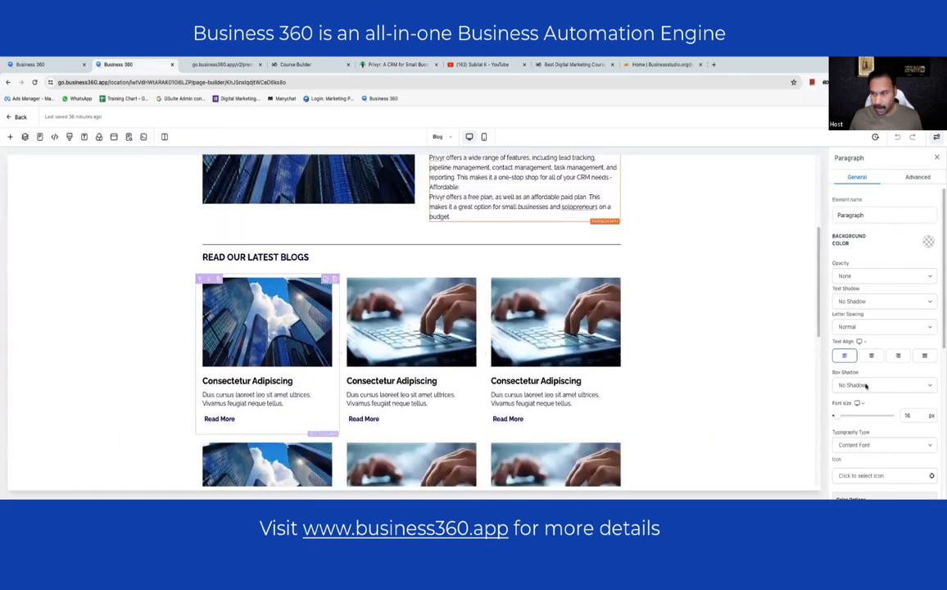
{"action": "scroll", "coordinate": [323, 279], "scroll_direction": "up", "scroll_amount": 3}
{"action": "left_click", "coordinate": [384, 275]}
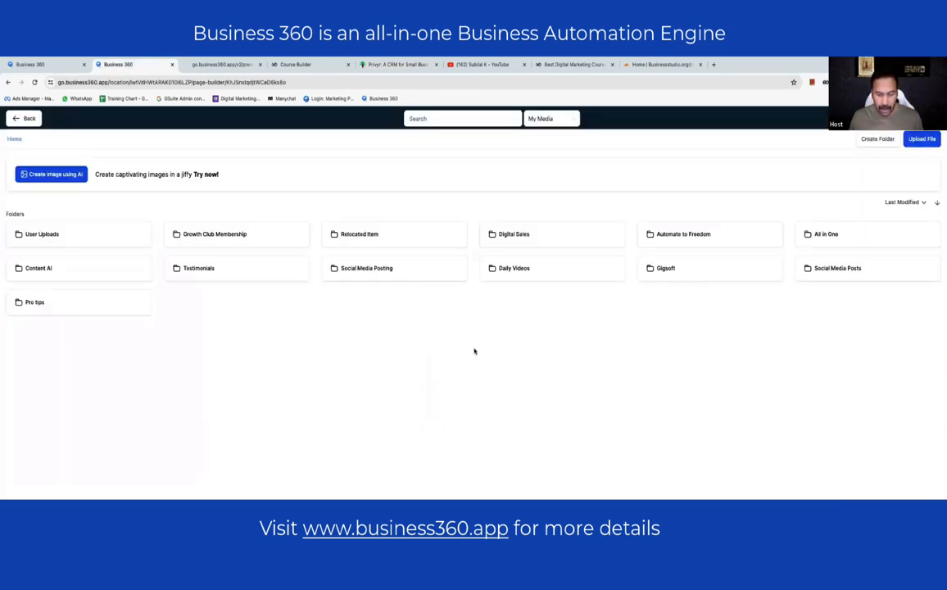
- Replace the buildings photo with the Privyr graphic from the media library
{"action": "scroll", "coordinate": [473, 350], "scroll_direction": "down", "scroll_amount": 10}
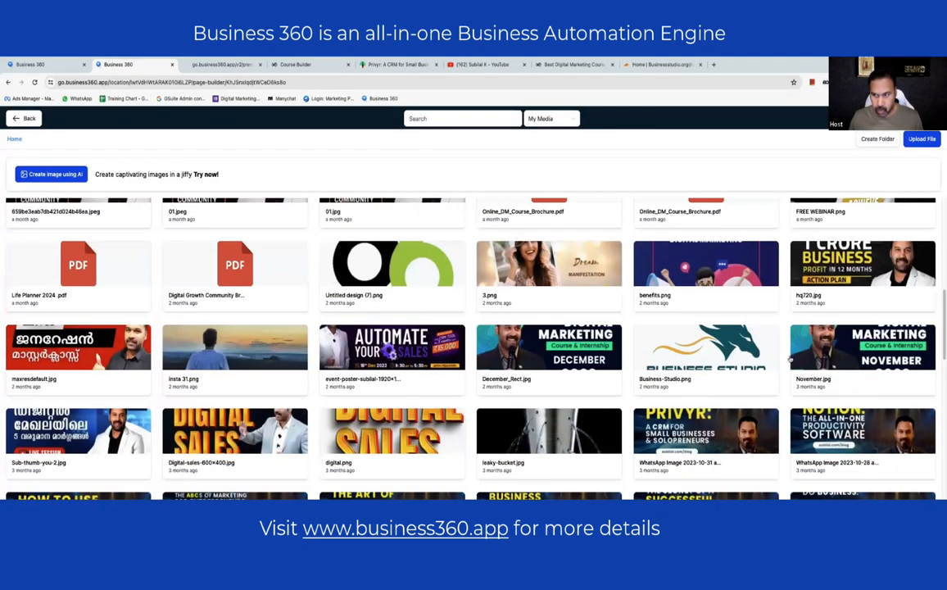
{"action": "scroll", "coordinate": [790, 358], "scroll_direction": "down", "scroll_amount": 3}
{"action": "scroll", "coordinate": [603, 340], "scroll_direction": "up", "scroll_amount": 1}
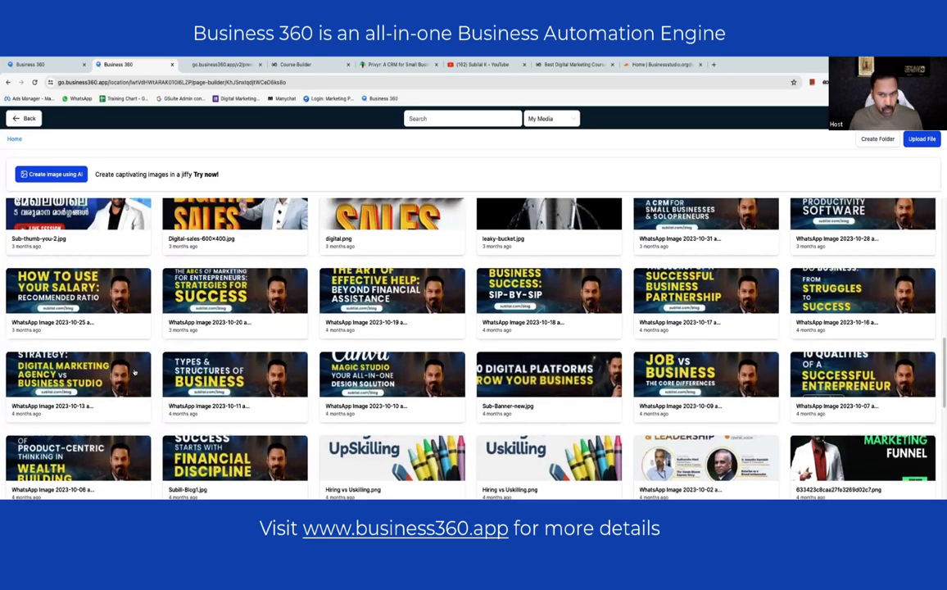
{"action": "left_click", "coordinate": [710, 284]}
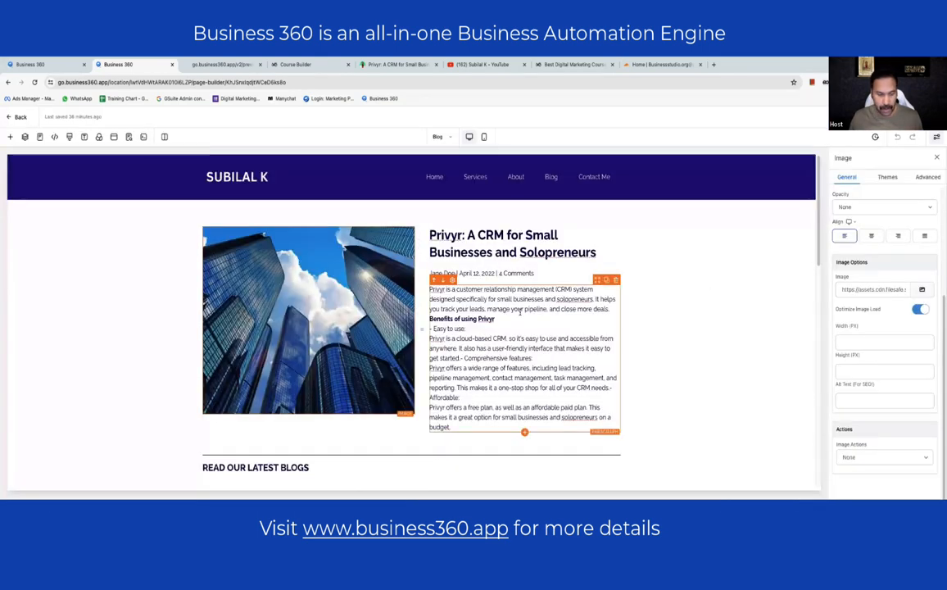
- Delete the paragraph text from 'Privyr offers a wide range' through 'budget.' and check the blog cards
{"action": "left_click", "coordinate": [522, 377]}
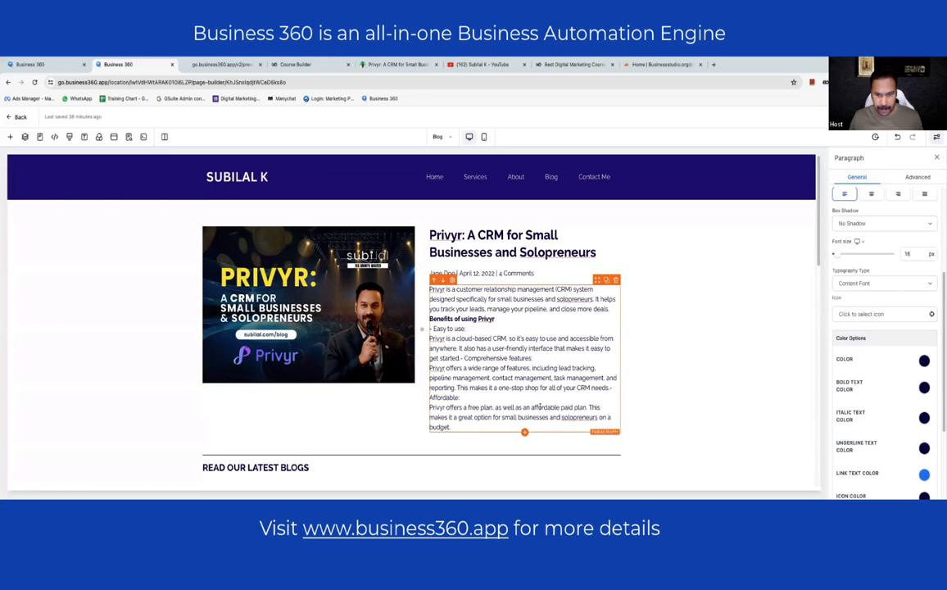
{"action": "left_click_drag", "start_coordinate": [458, 424], "coordinate": [540, 361]}
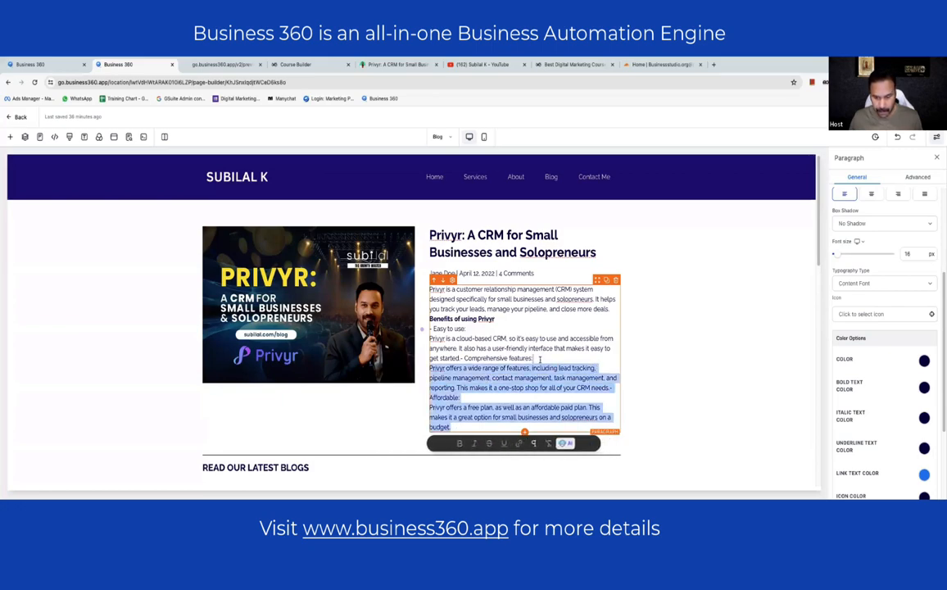
{"action": "key", "text": "BackSpace"}
{"action": "left_click", "coordinate": [712, 353]}
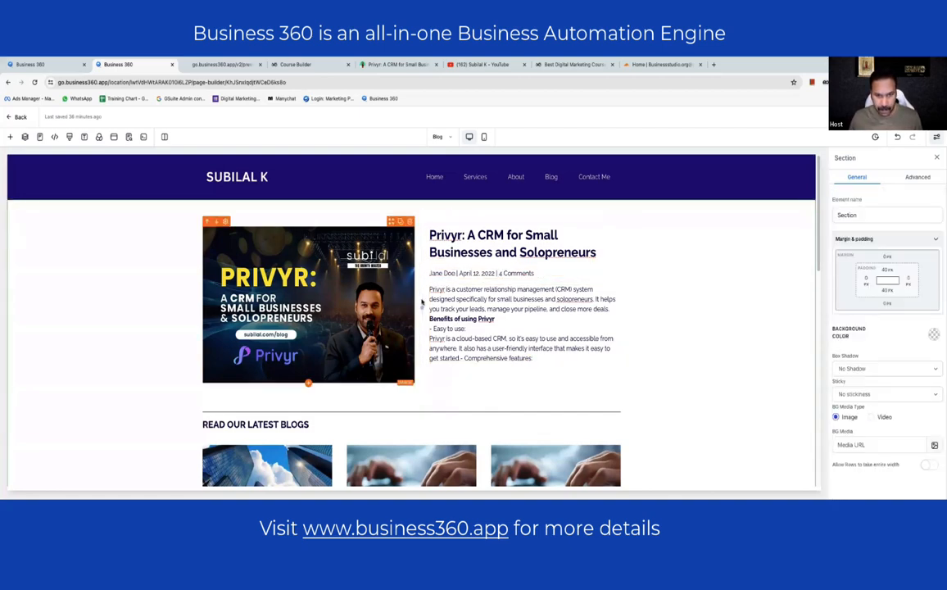
{"action": "scroll", "coordinate": [353, 321], "scroll_direction": "down", "scroll_amount": 5}
{"action": "left_click", "coordinate": [300, 232]}
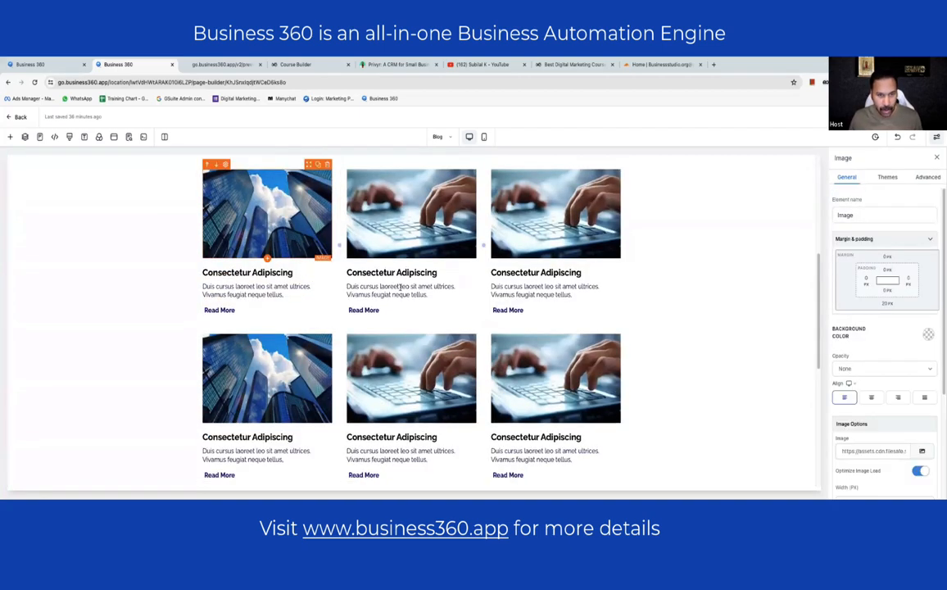
{"action": "scroll", "coordinate": [391, 287], "scroll_direction": "down", "scroll_amount": 2}
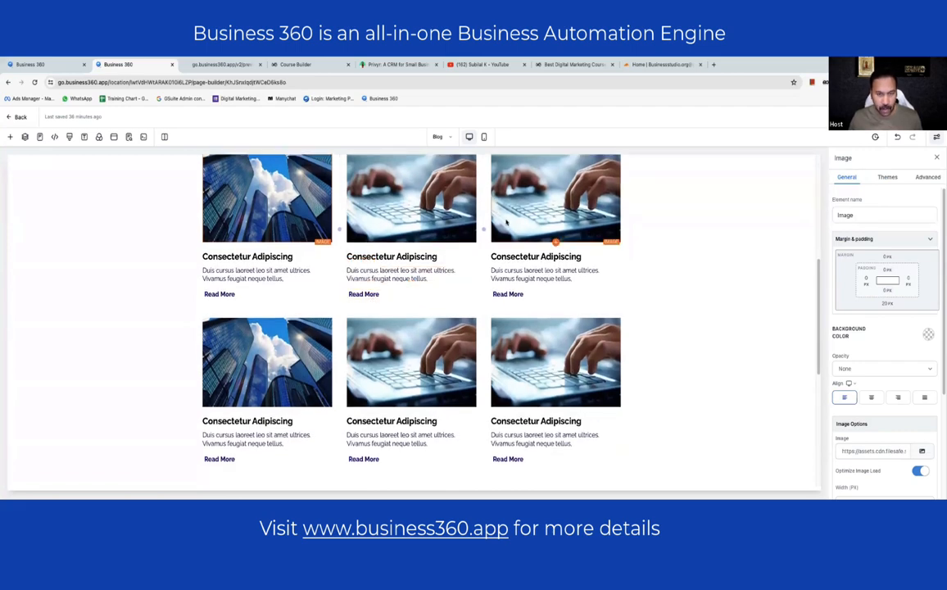
{"action": "scroll", "coordinate": [409, 312], "scroll_direction": "down", "scroll_amount": 3}
{"action": "scroll", "coordinate": [410, 311], "scroll_direction": "up", "scroll_amount": 4}
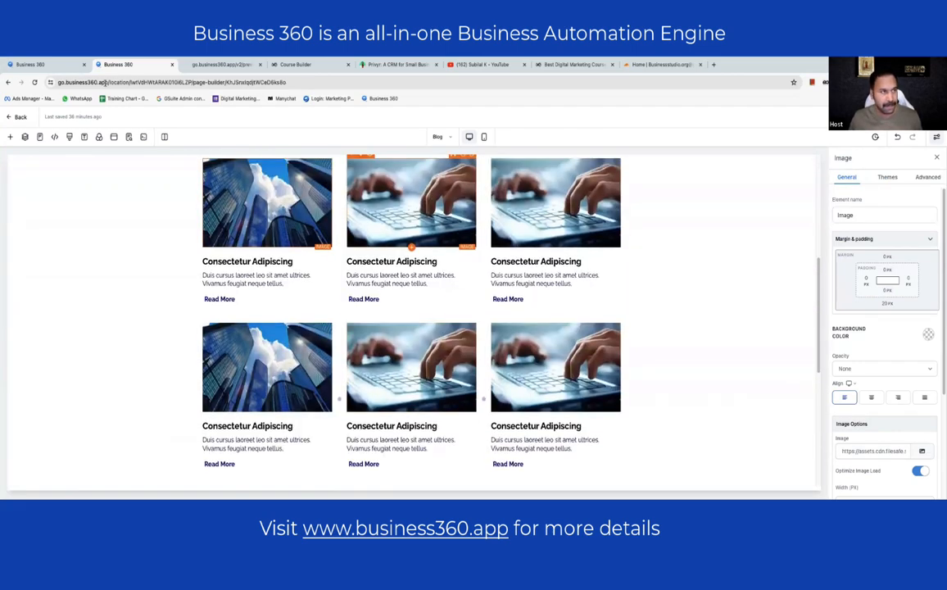
{"action": "left_click", "coordinate": [55, 63]}
- Choose the 'demo website design' funnel with Home as default step and link the domain
{"action": "left_click", "coordinate": [437, 304]}
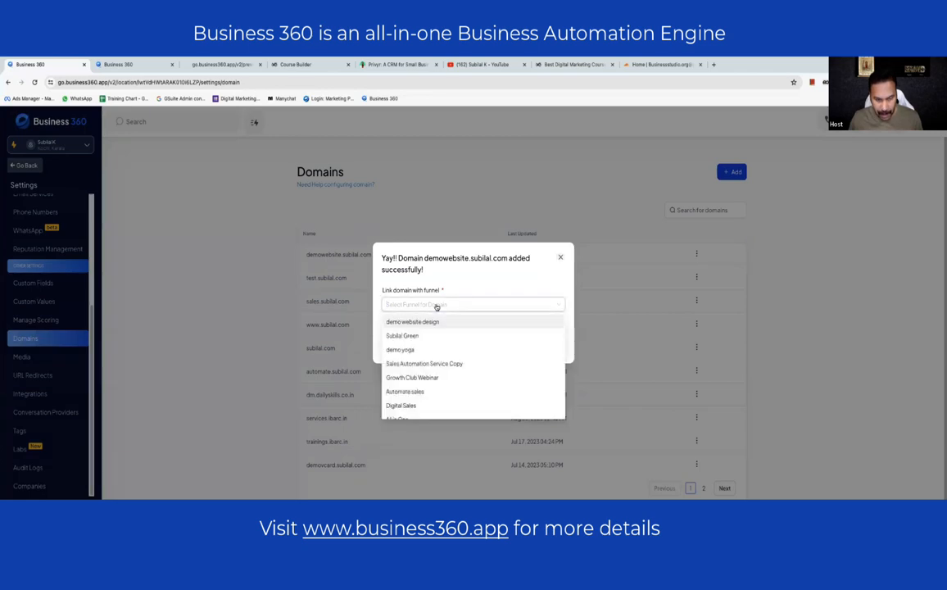
{"action": "left_click", "coordinate": [433, 324]}
{"action": "left_click", "coordinate": [434, 321]}
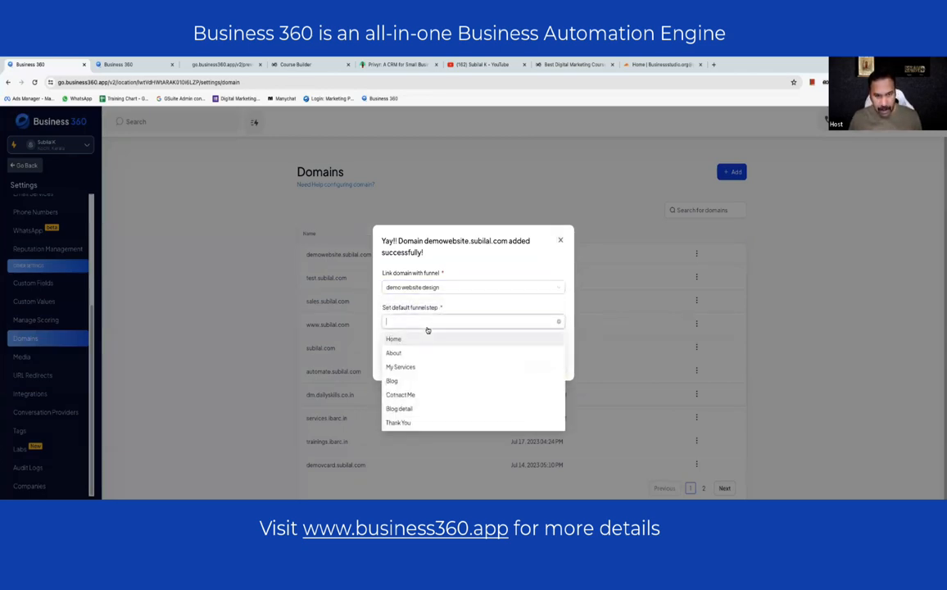
{"action": "left_click", "coordinate": [422, 339]}
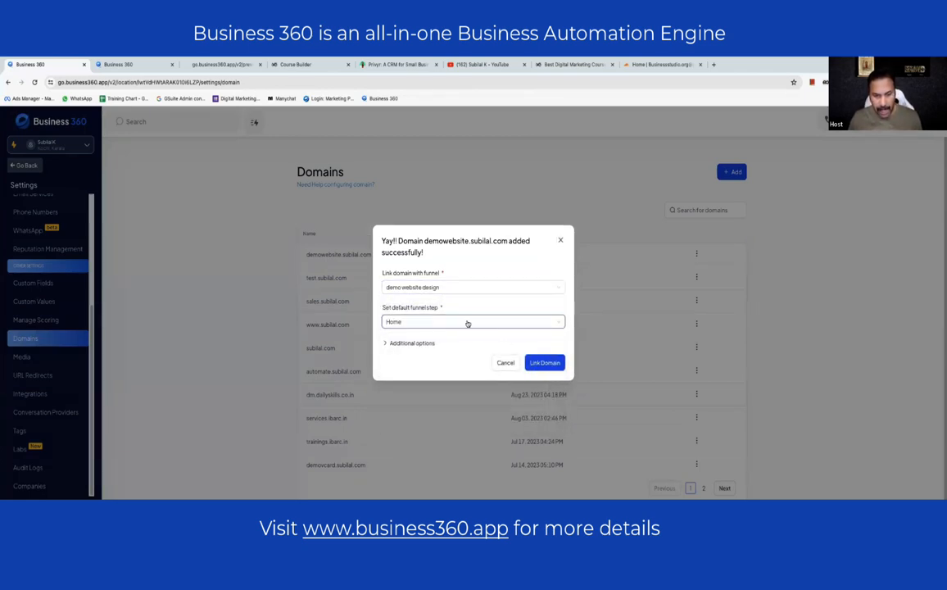
{"action": "left_click", "coordinate": [539, 361]}
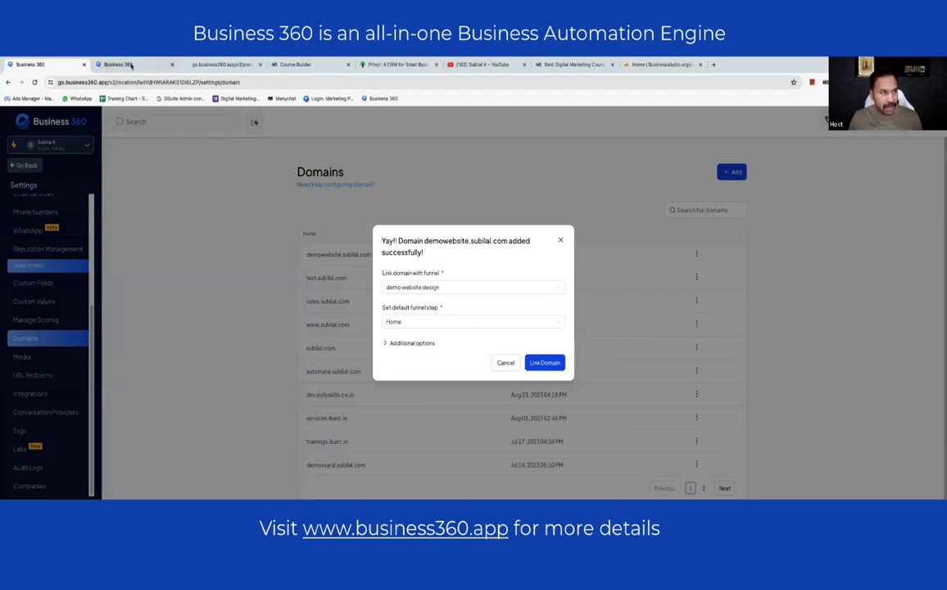
{"action": "left_click", "coordinate": [148, 64]}
- Load the address demowebsite.subial.com in the Course Builder tab to check the linked site
{"action": "left_click", "coordinate": [237, 65]}
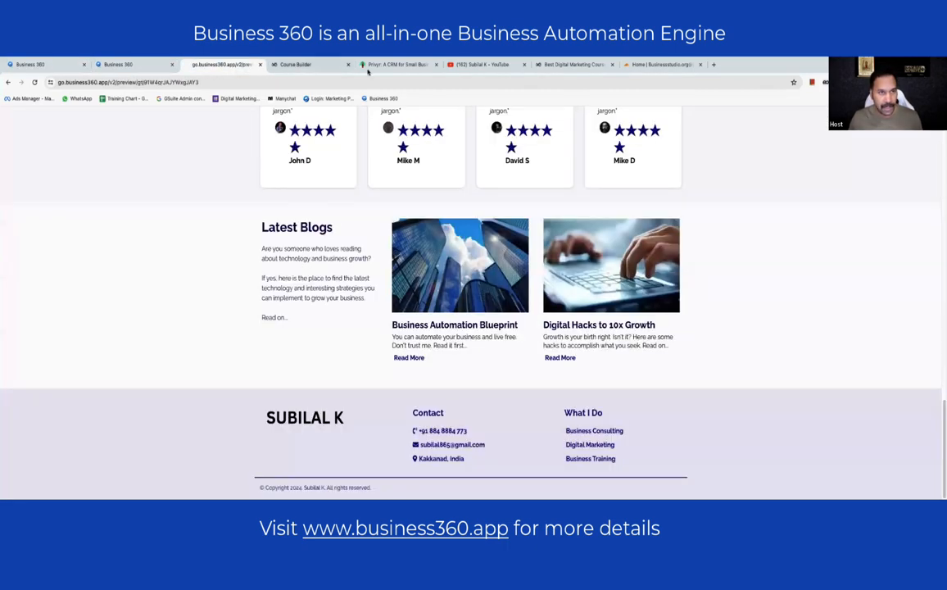
{"action": "left_click", "coordinate": [294, 65]}
{"action": "left_click", "coordinate": [261, 82]}
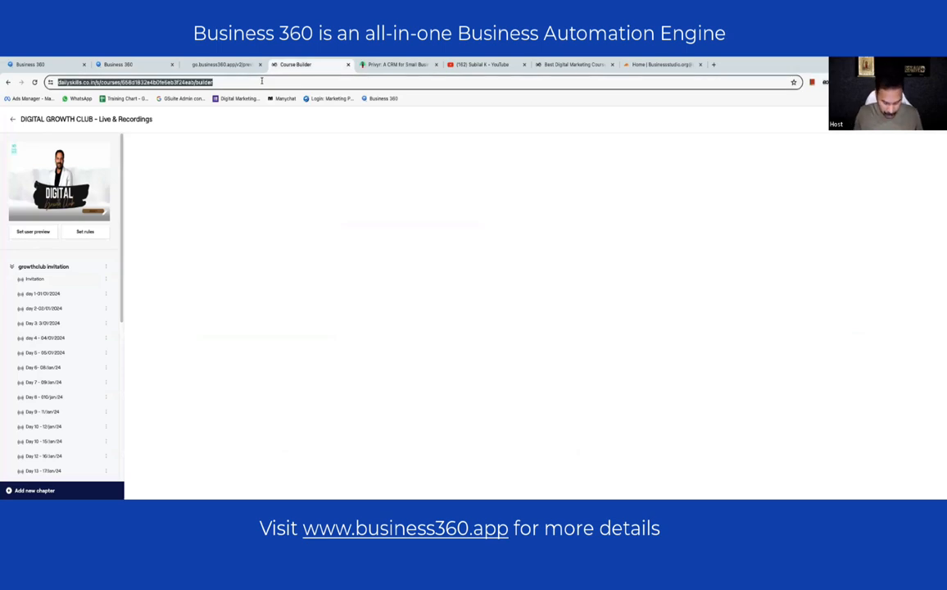
{"action": "type", "text": "demowebsite"}
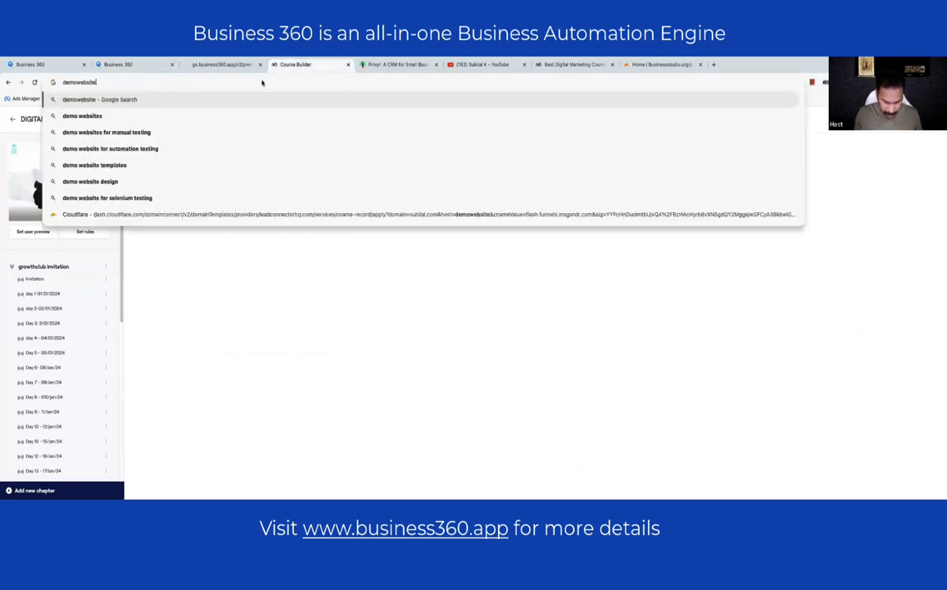
{"action": "type", "text": ".subilal.com"}
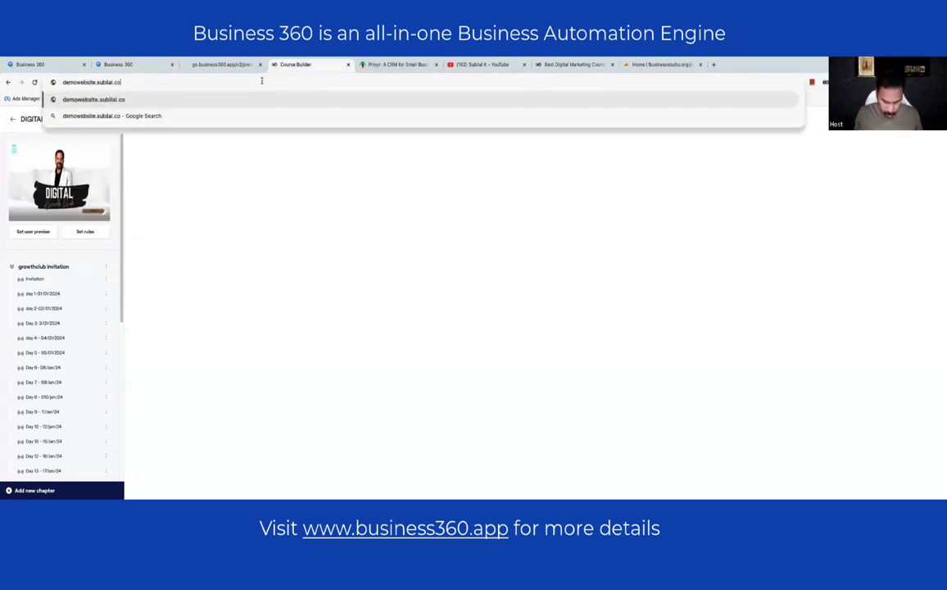
{"action": "key", "text": "Return"}
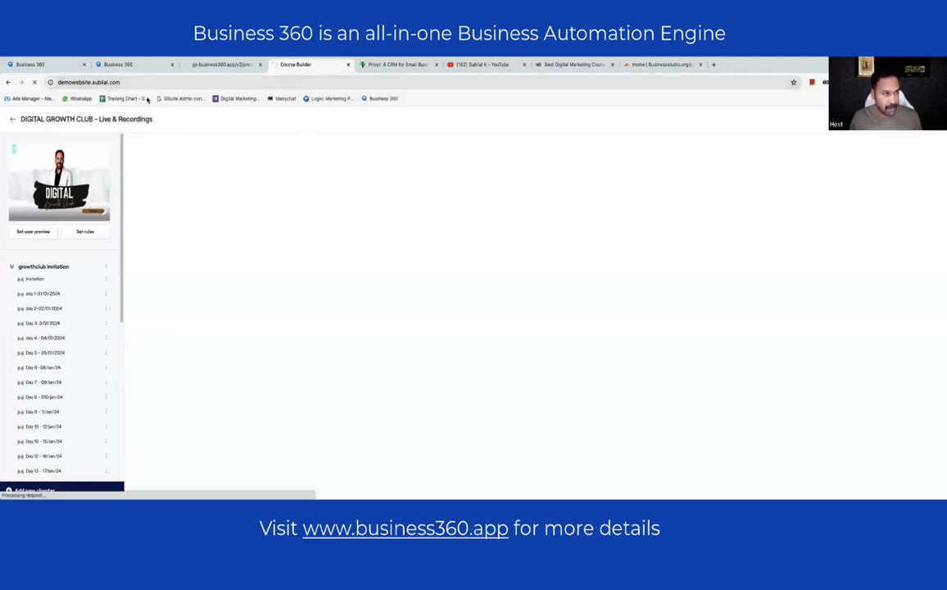
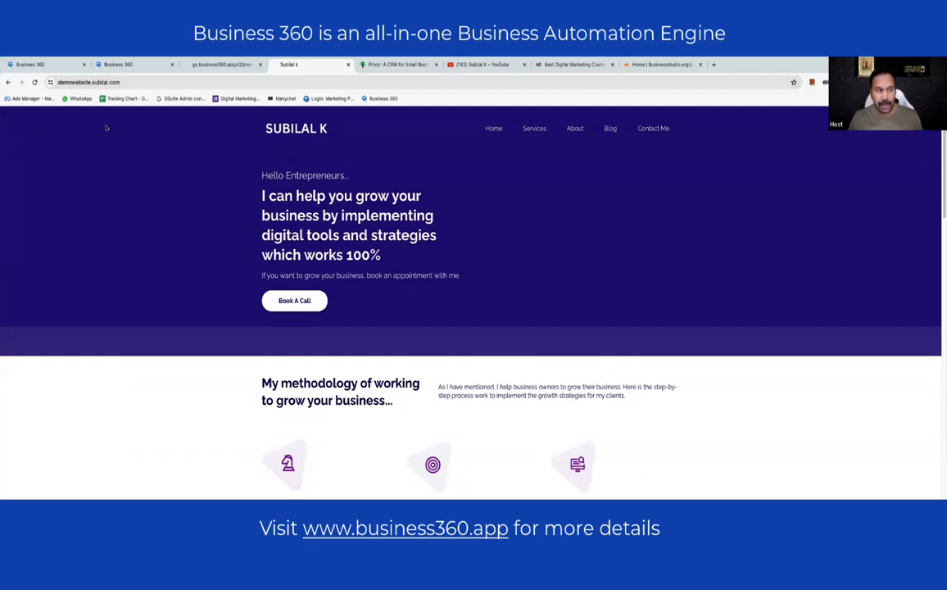
- Reload the live website and find the wrapping stars in David S's testimonial
{"action": "left_click", "coordinate": [34, 83]}
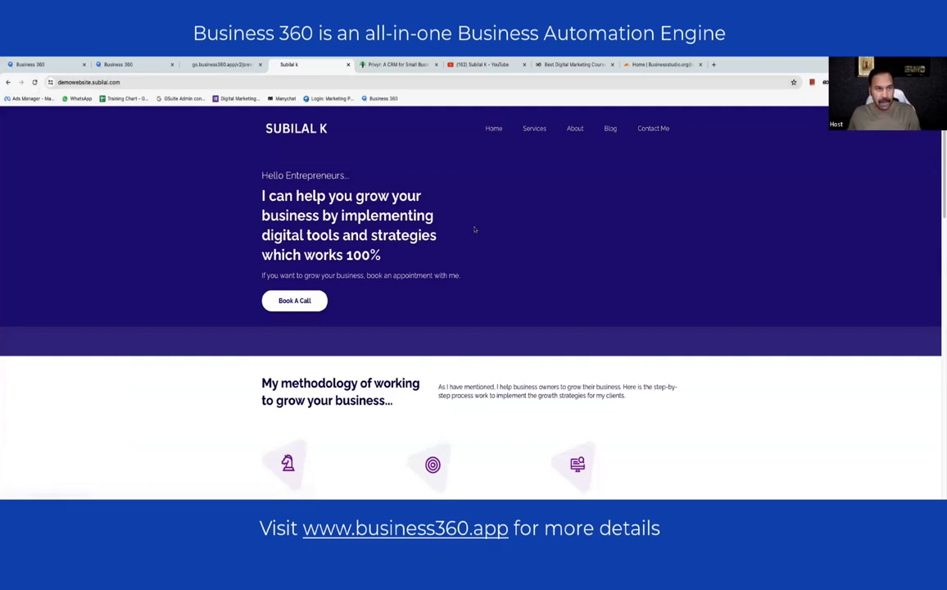
{"action": "scroll", "coordinate": [637, 282], "scroll_direction": "down", "scroll_amount": 6}
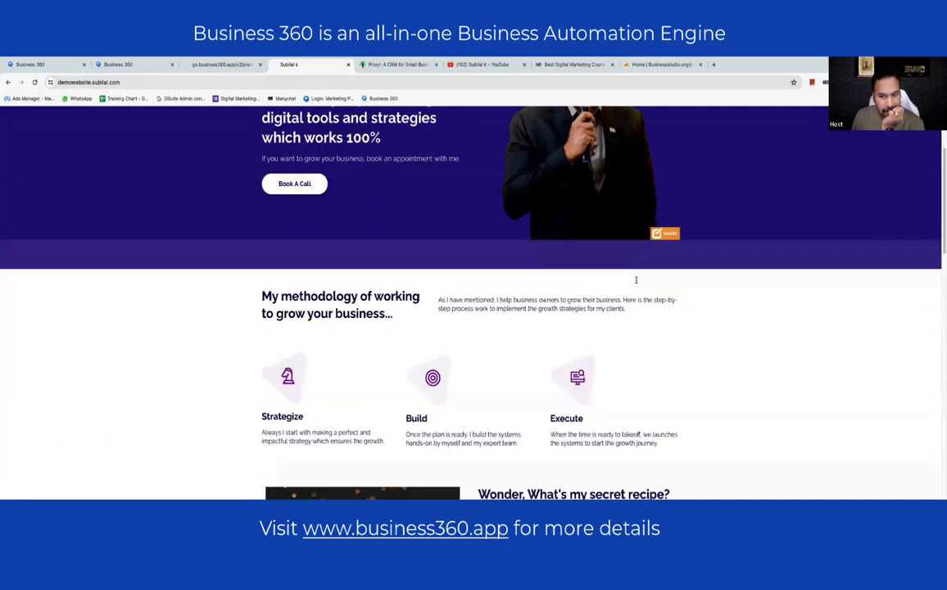
{"action": "scroll", "coordinate": [625, 291], "scroll_direction": "down", "scroll_amount": 10}
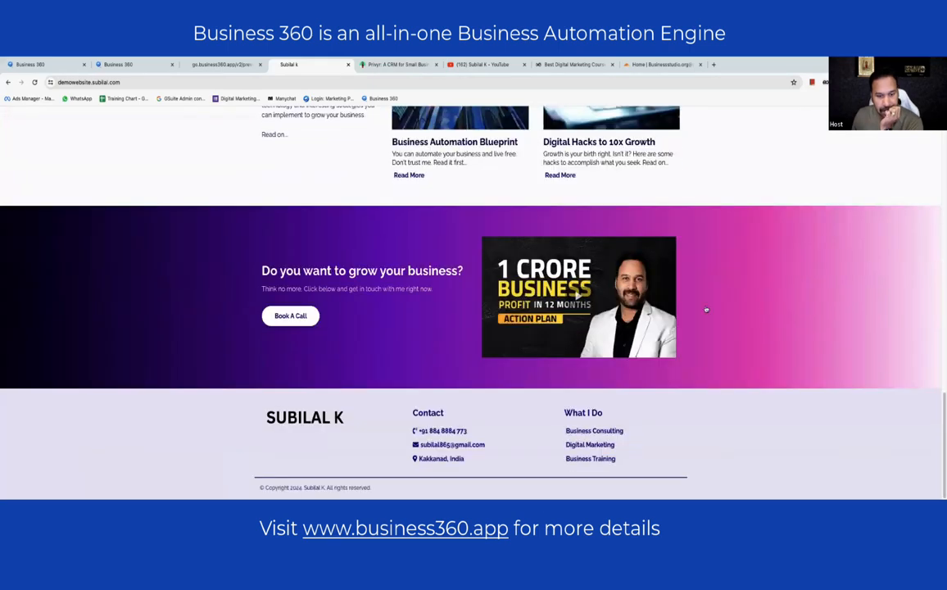
{"action": "scroll", "coordinate": [706, 310], "scroll_direction": "up", "scroll_amount": 5}
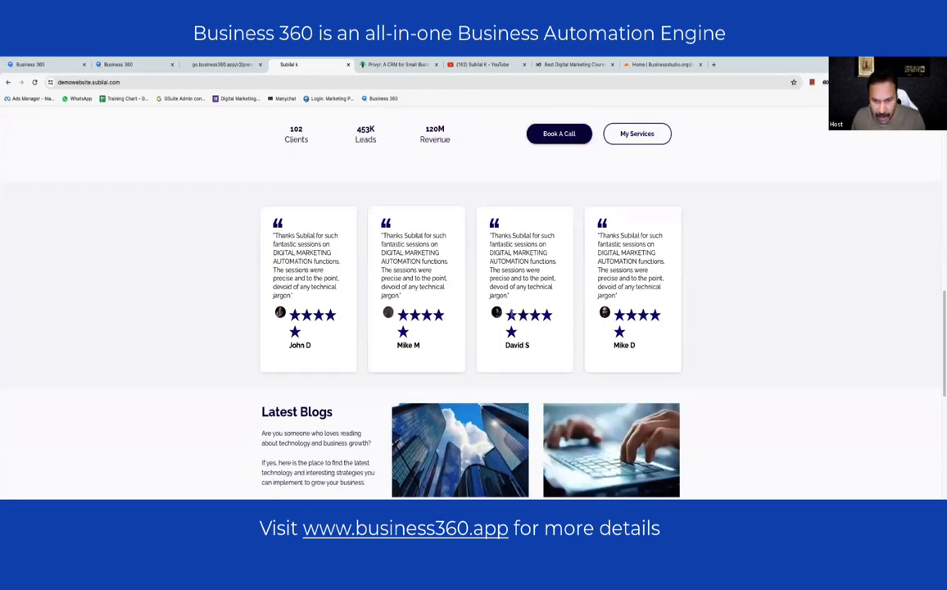
{"action": "left_click_drag", "start_coordinate": [516, 313], "coordinate": [530, 344]}
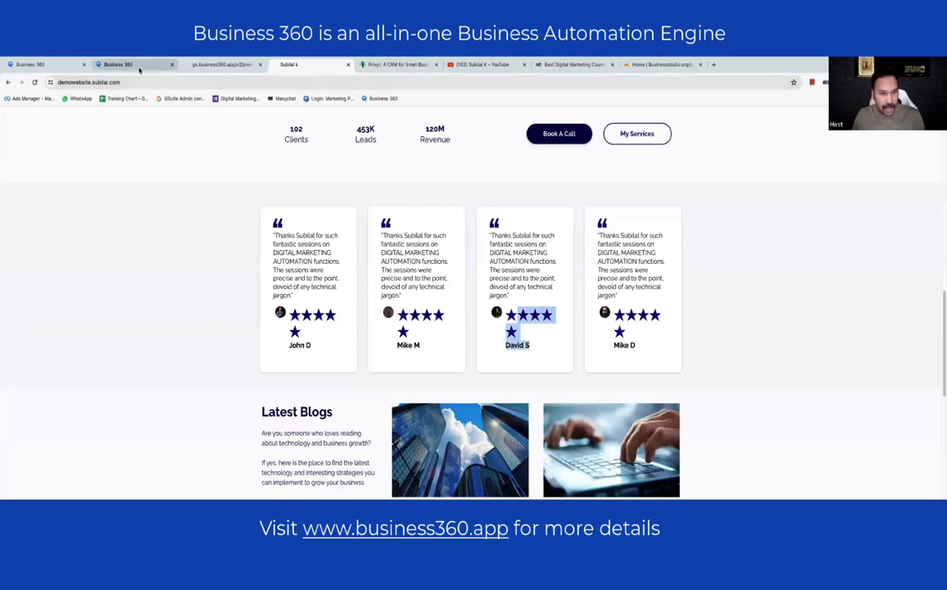
- Leave the Blog editor, load the Home page in the builder, and return to the live site
{"action": "left_click", "coordinate": [134, 64]}
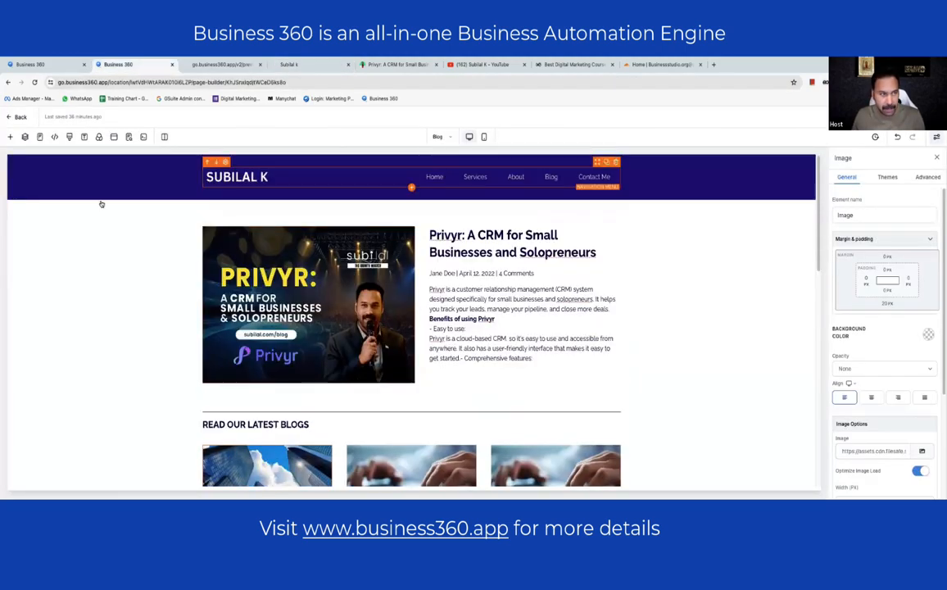
{"action": "left_click", "coordinate": [39, 137]}
{"action": "left_click", "coordinate": [25, 192]}
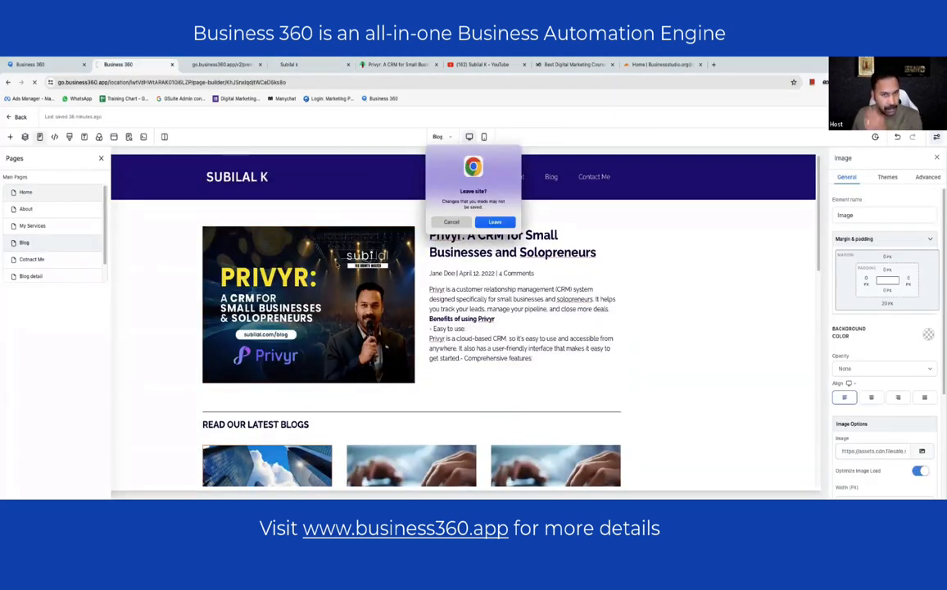
{"action": "left_click", "coordinate": [481, 223]}
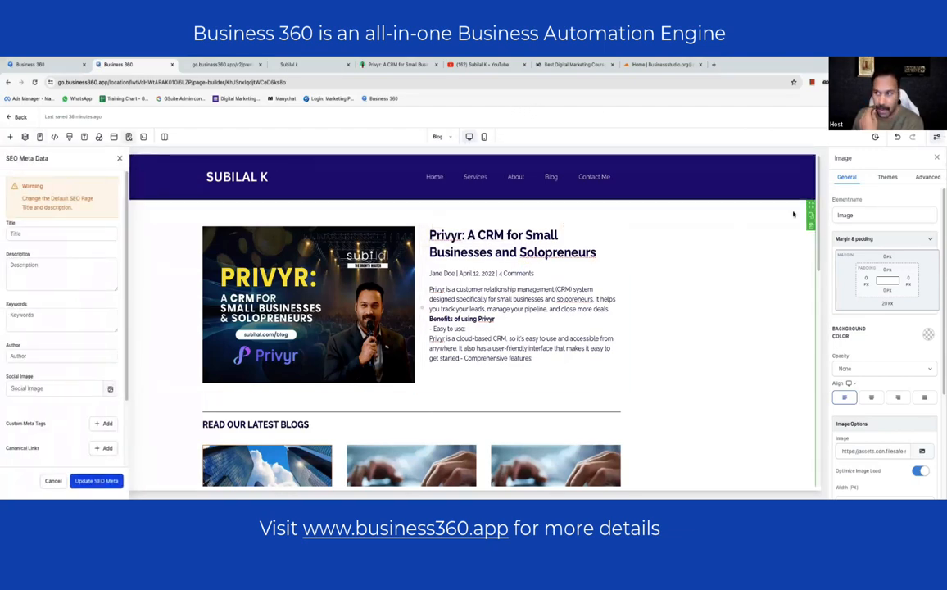
{"action": "left_click", "coordinate": [441, 137]}
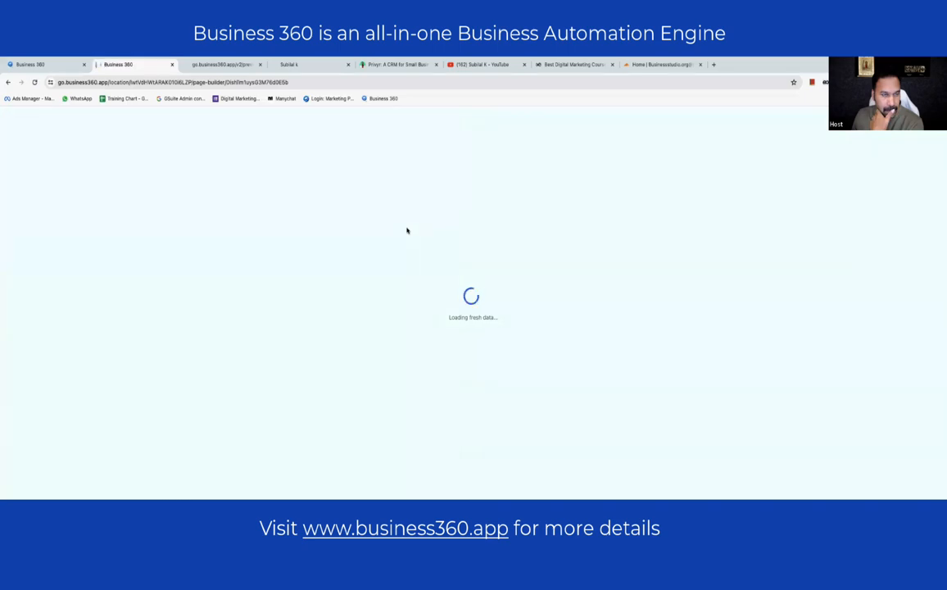
{"action": "left_click", "coordinate": [316, 65]}
{"action": "scroll", "coordinate": [227, 249], "scroll_direction": "up", "scroll_amount": 10}
{"action": "scroll", "coordinate": [227, 249], "scroll_direction": "up", "scroll_amount": 1}
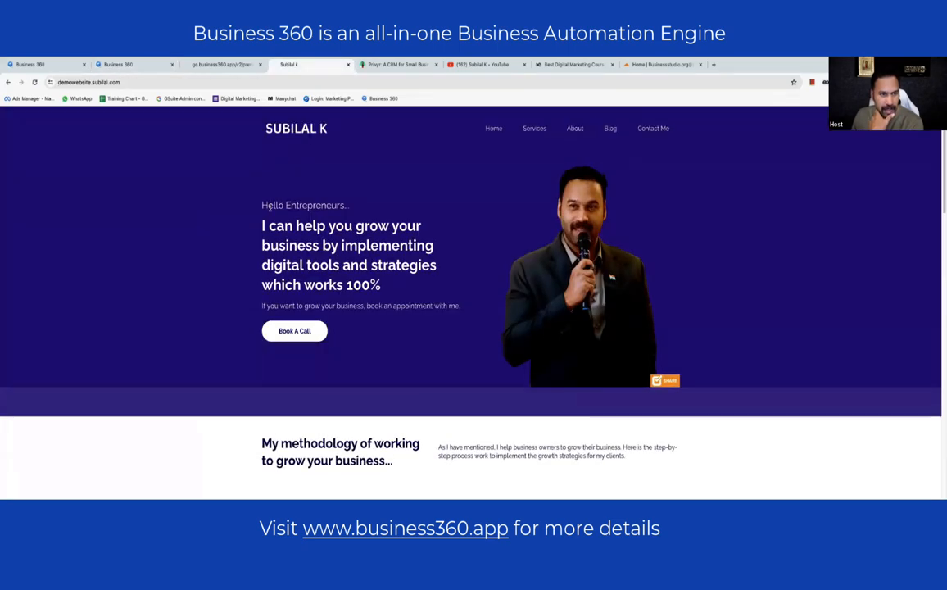
- Confirm the hero's Book A Call opens the Connect With Me page, then return to the Home editor
{"action": "left_click", "coordinate": [291, 332]}
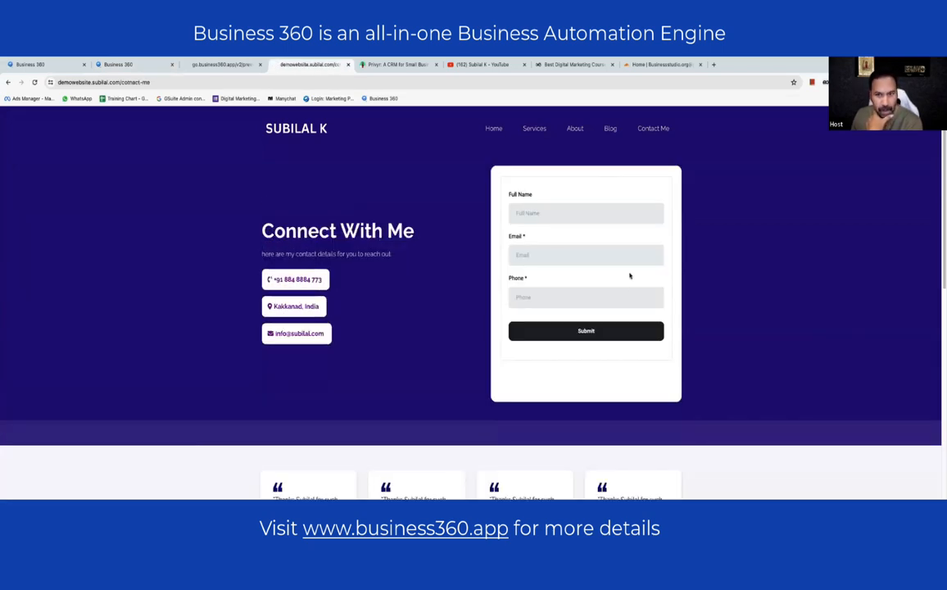
{"action": "left_click", "coordinate": [802, 272]}
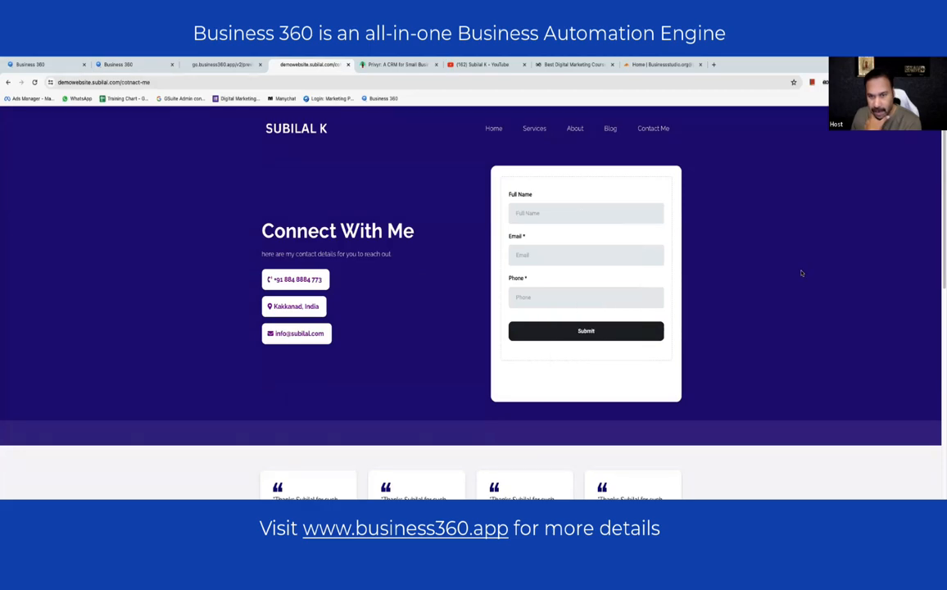
{"action": "scroll", "coordinate": [575, 226], "scroll_direction": "down", "scroll_amount": 3}
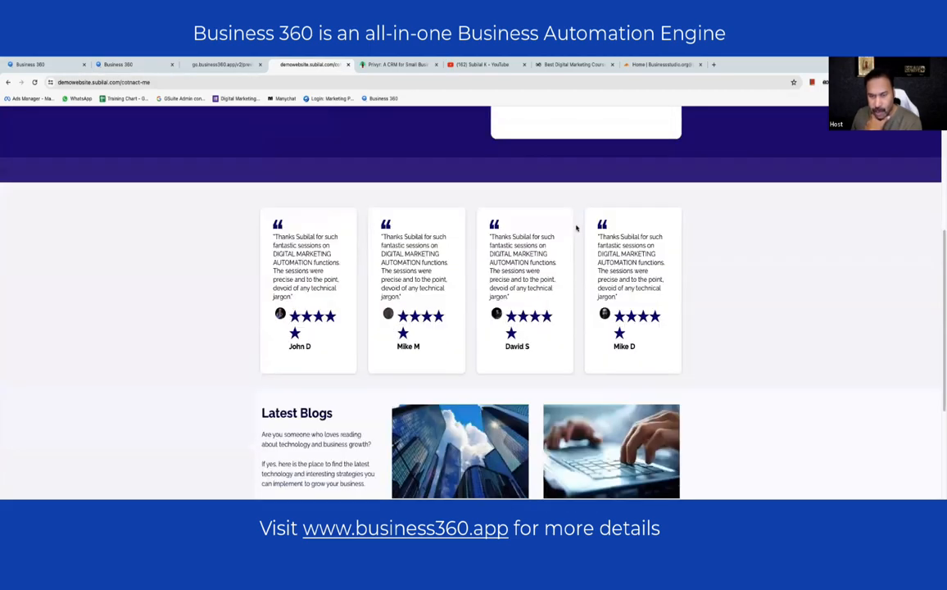
{"action": "scroll", "coordinate": [577, 226], "scroll_direction": "up", "scroll_amount": 3}
{"action": "scroll", "coordinate": [577, 226], "scroll_direction": "down", "scroll_amount": 5}
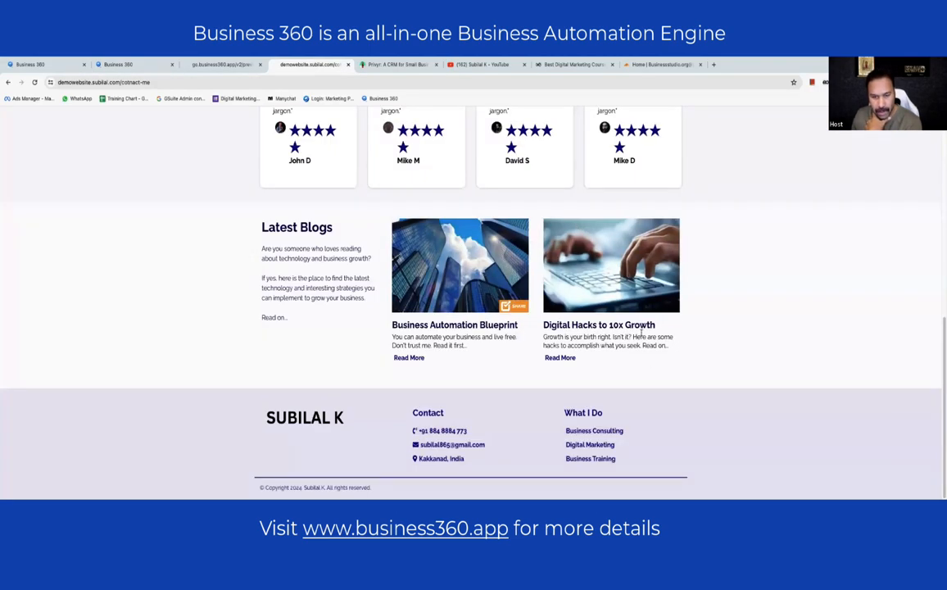
{"action": "scroll", "coordinate": [637, 334], "scroll_direction": "up", "scroll_amount": 10}
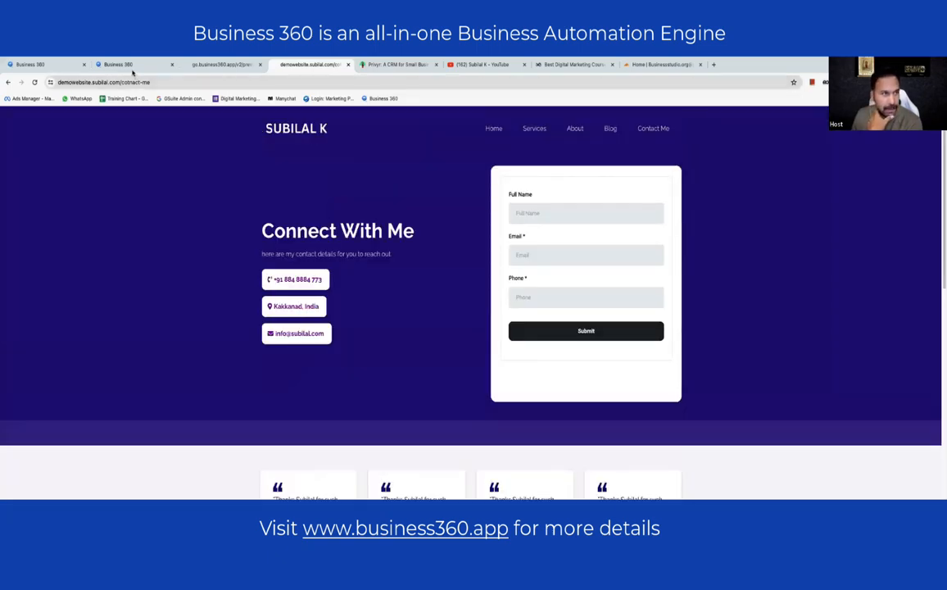
{"action": "left_click", "coordinate": [129, 65]}
{"action": "scroll", "coordinate": [488, 287], "scroll_direction": "down", "scroll_amount": 3}
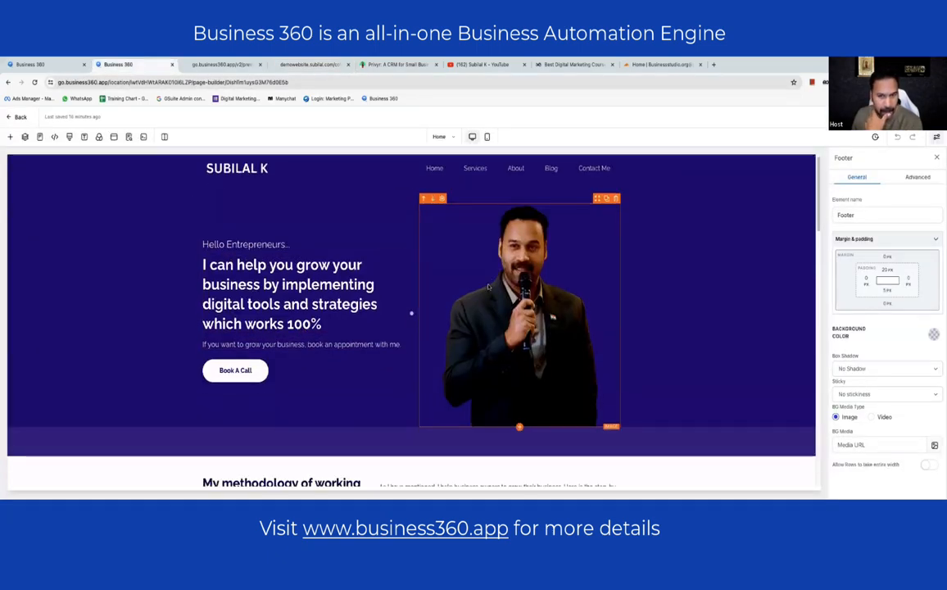
- Shrink John D's testimonial star rating so it fits on one line
{"action": "scroll", "coordinate": [488, 287], "scroll_direction": "down", "scroll_amount": 10}
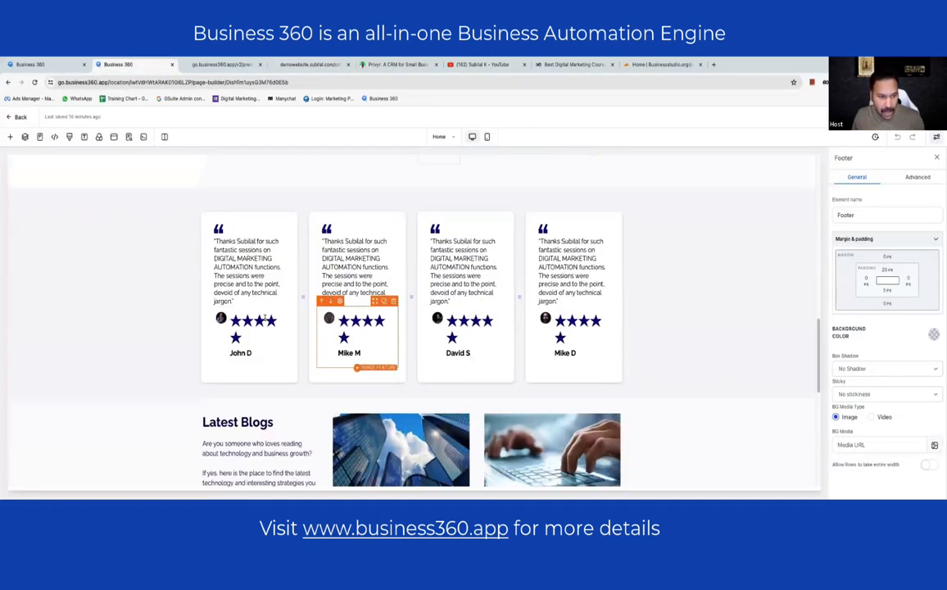
{"action": "left_click", "coordinate": [259, 323]}
{"action": "double_click", "coordinate": [256, 321]}
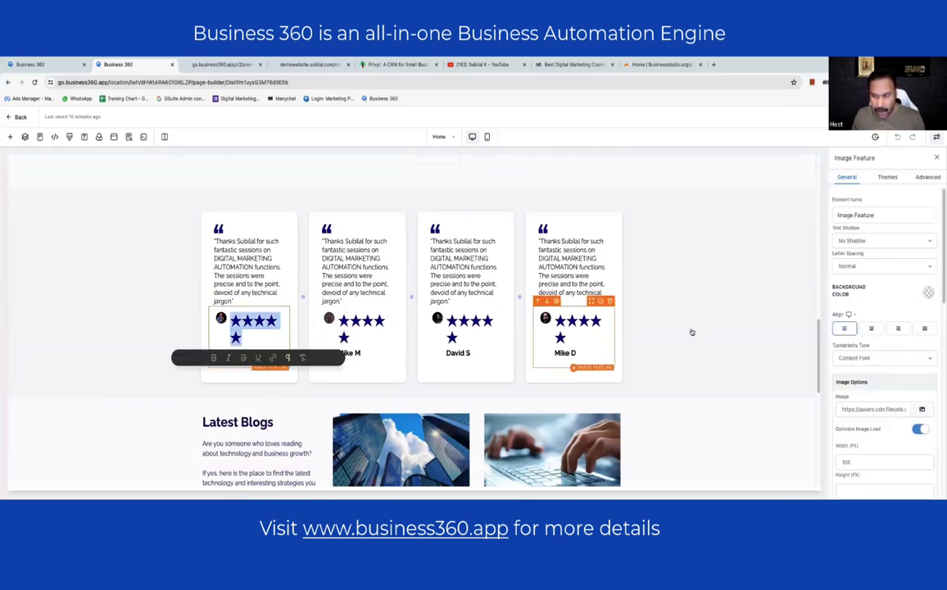
{"action": "scroll", "coordinate": [911, 348], "scroll_direction": "down", "scroll_amount": 1}
{"action": "scroll", "coordinate": [882, 374], "scroll_direction": "up", "scroll_amount": 1}
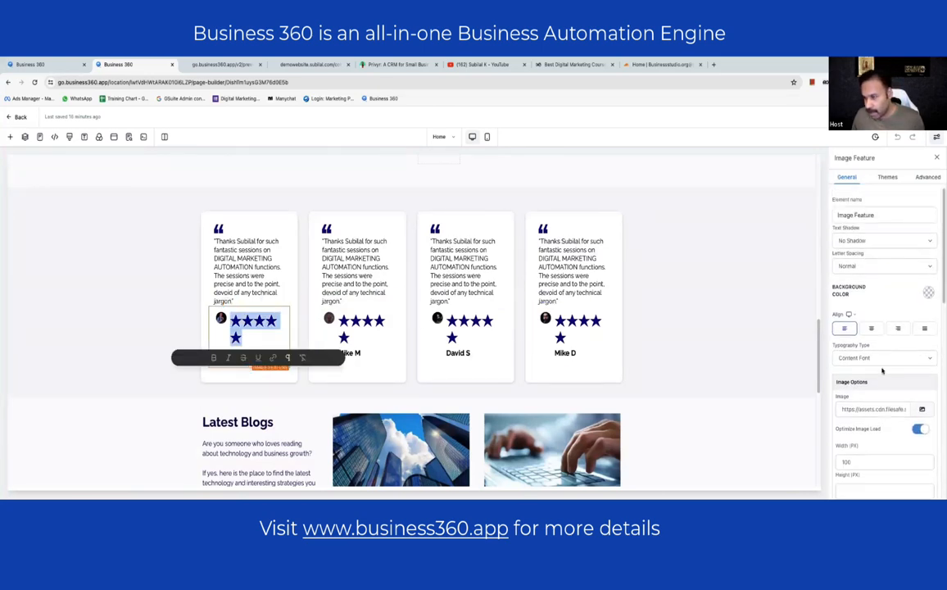
{"action": "scroll", "coordinate": [900, 306], "scroll_direction": "down", "scroll_amount": 5}
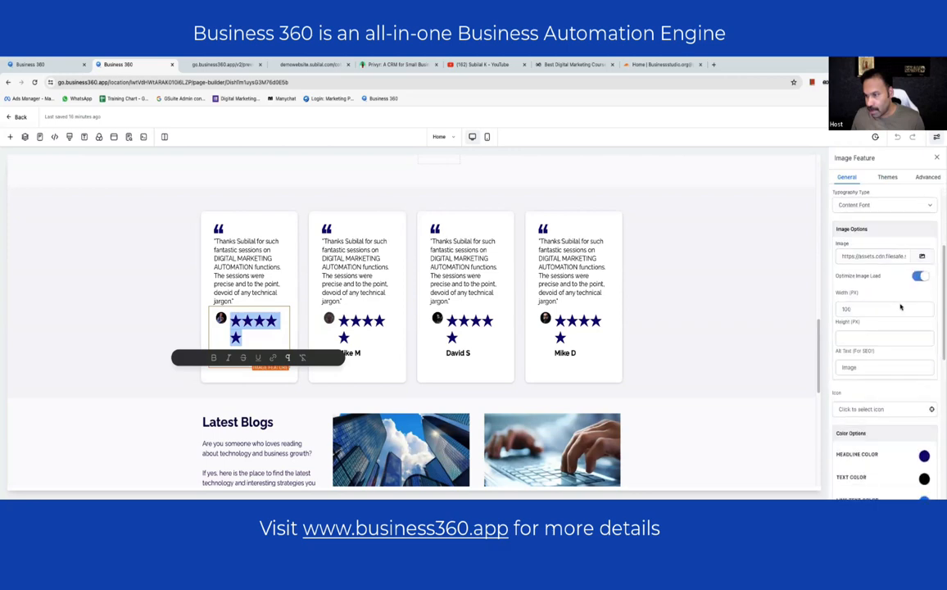
{"action": "scroll", "coordinate": [892, 302], "scroll_direction": "down", "scroll_amount": 5}
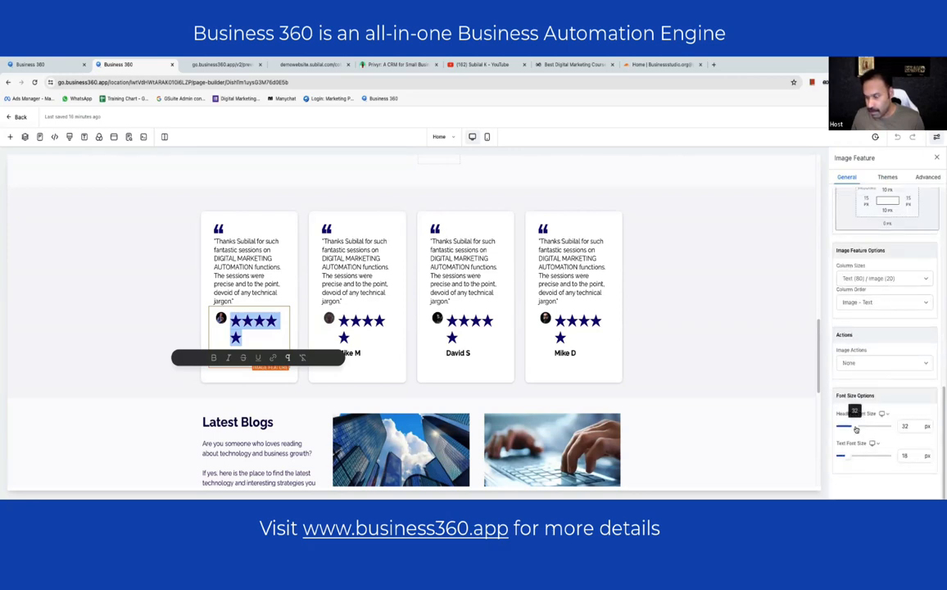
{"action": "left_click_drag", "start_coordinate": [856, 429], "coordinate": [892, 429]}
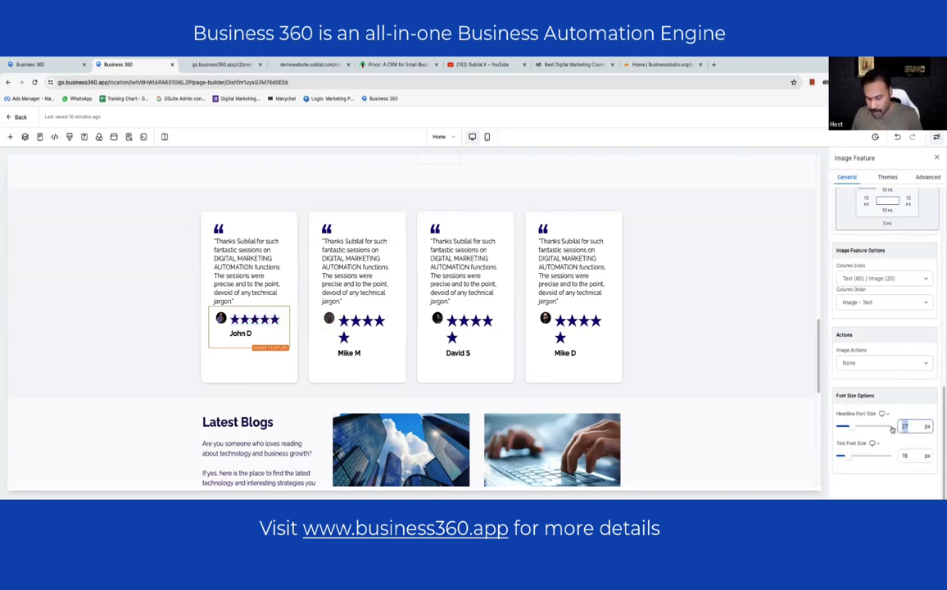
{"action": "left_click", "coordinate": [350, 338]}
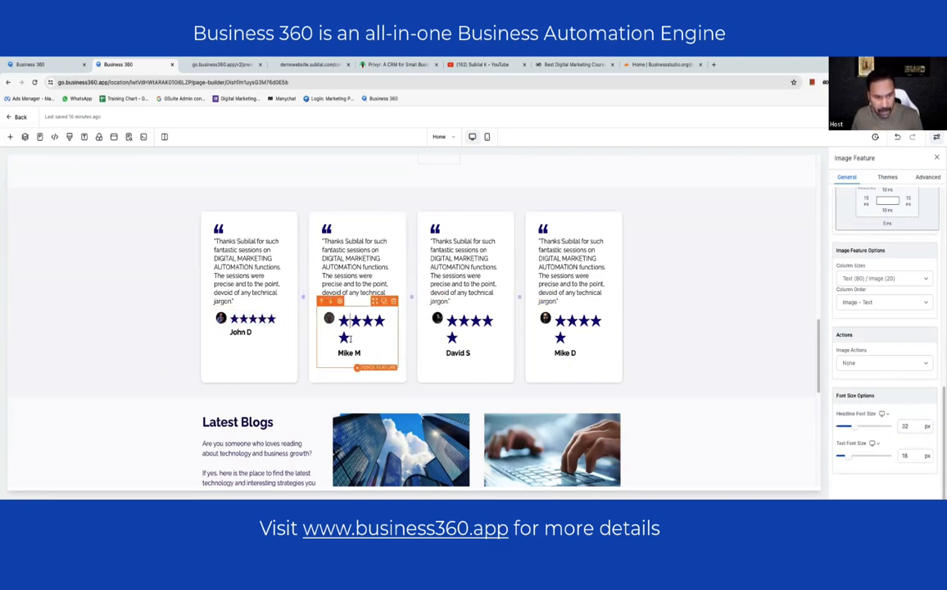
{"action": "triple_click", "coordinate": [341, 330]}
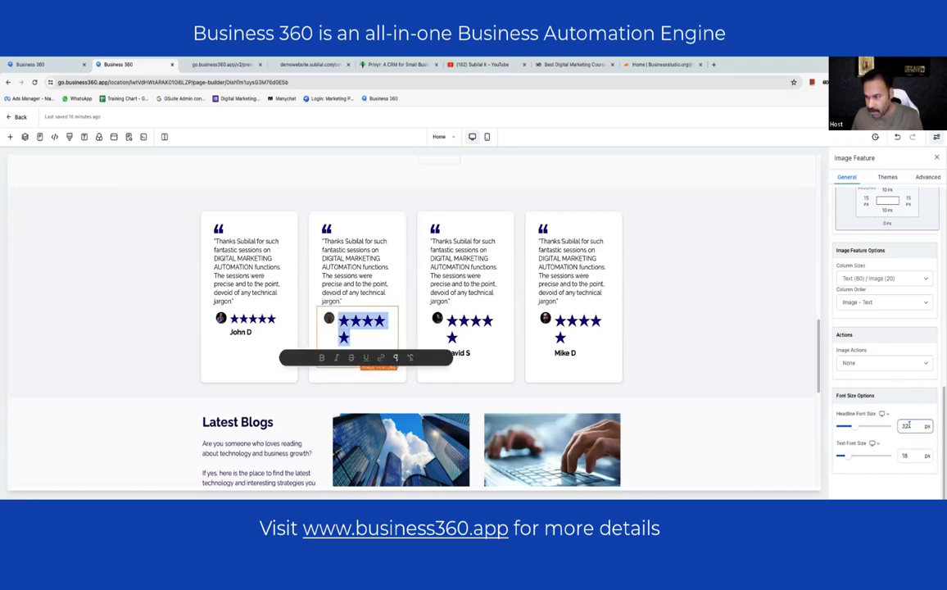
{"action": "left_click_drag", "start_coordinate": [907, 426], "coordinate": [881, 425]}
{"action": "left_click", "coordinate": [465, 338]}
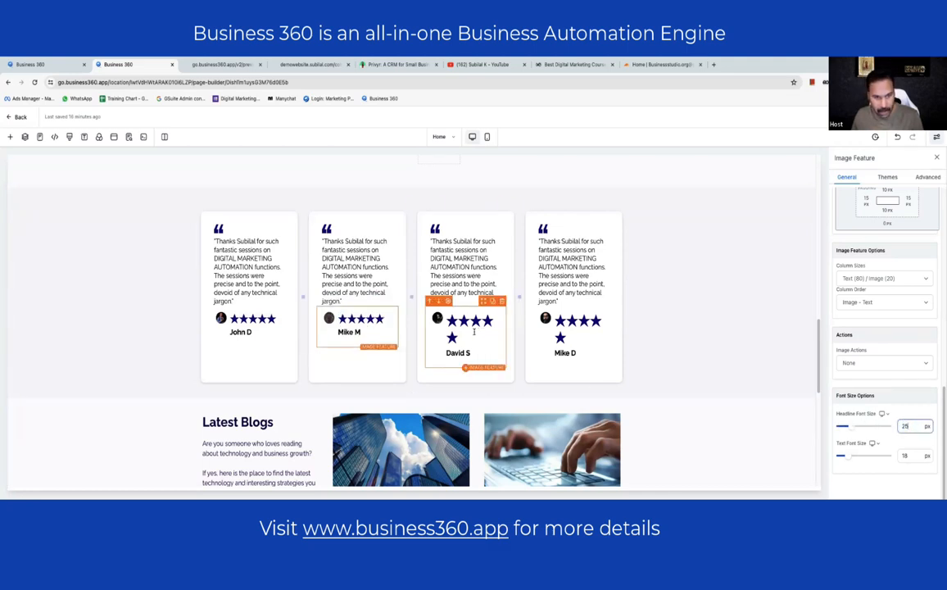
{"action": "triple_click", "coordinate": [464, 338]}
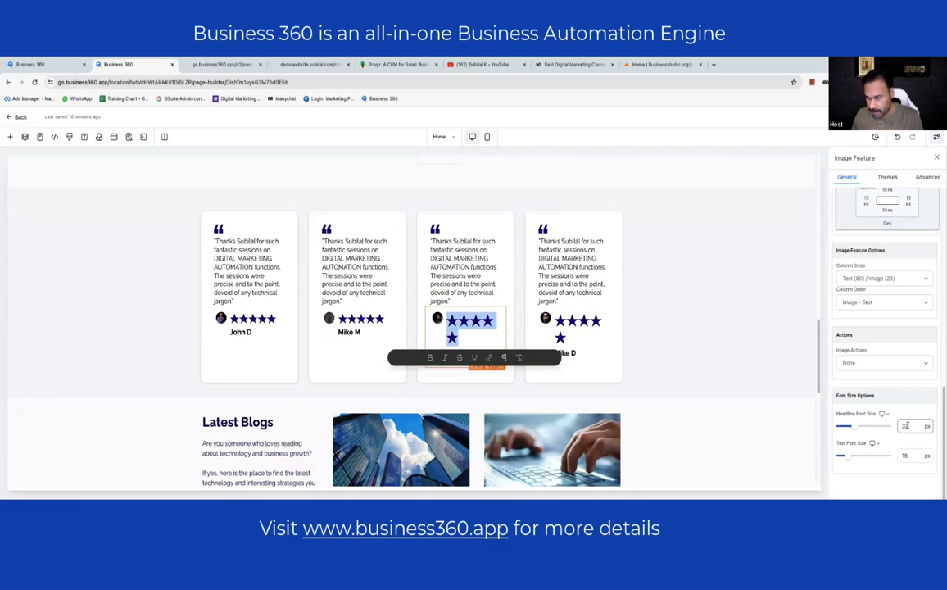
{"action": "left_click_drag", "start_coordinate": [908, 426], "coordinate": [880, 427]}
{"action": "left_click", "coordinate": [565, 338]}
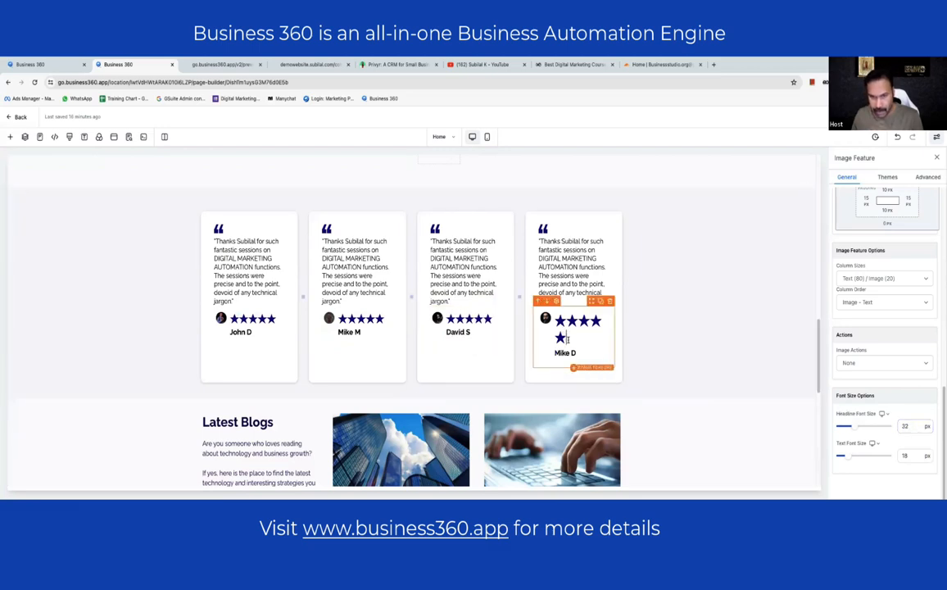
{"action": "triple_click", "coordinate": [564, 338]}
{"action": "double_click", "coordinate": [905, 426]}
{"action": "type", "text": "25"}
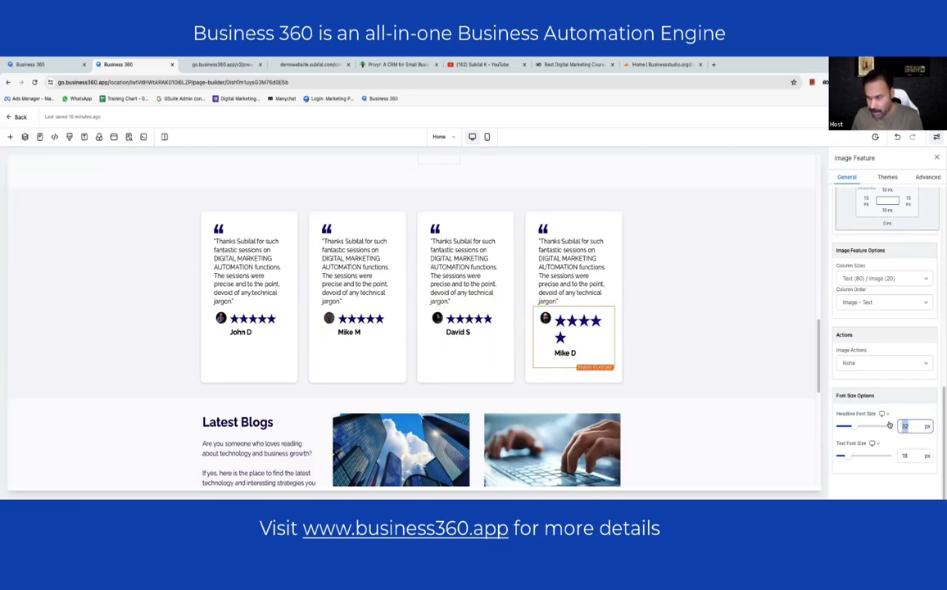
- Save the Testimonials section, confirm the global-section change, and view the live site
{"action": "left_click", "coordinate": [712, 350]}
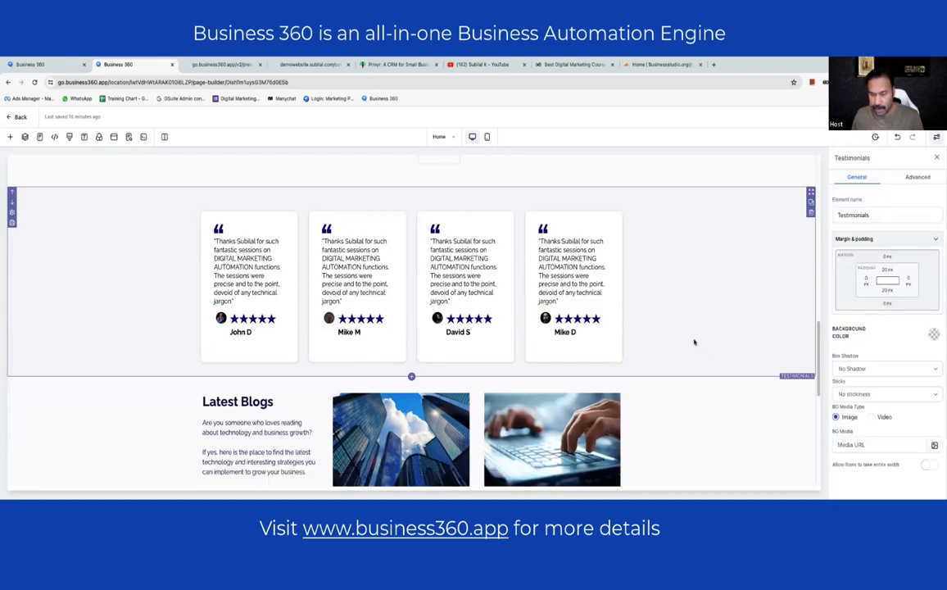
{"action": "key", "text": "ctrl+s"}
{"action": "left_click", "coordinate": [534, 150]}
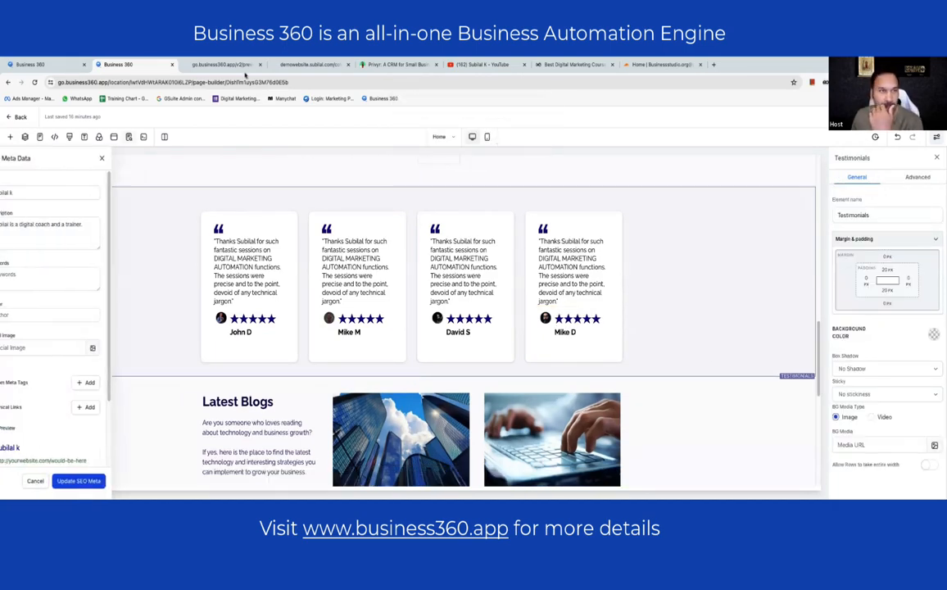
{"action": "left_click", "coordinate": [219, 64]}
{"action": "left_click", "coordinate": [311, 64]}
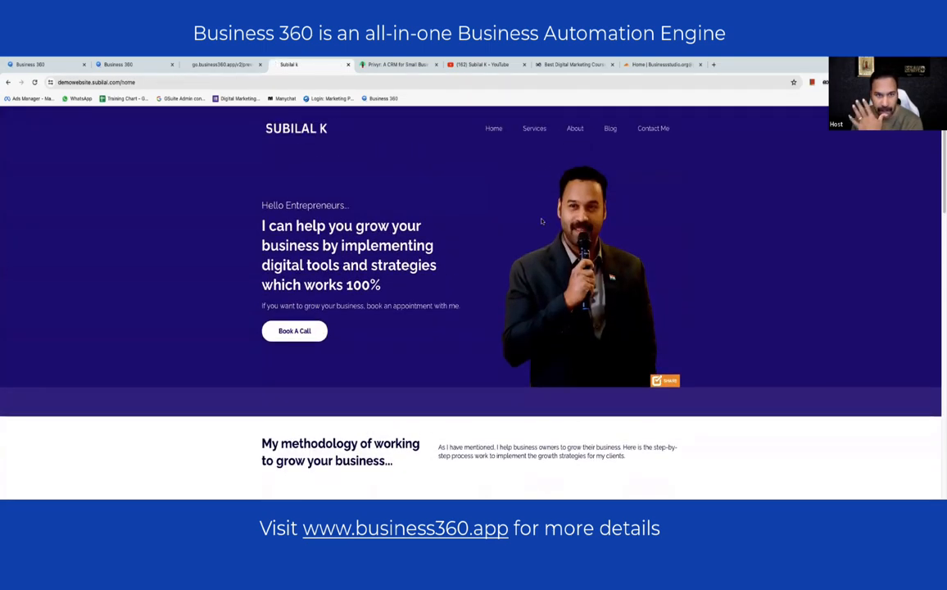
- Review the live home page and browse the My Services page
{"action": "scroll", "coordinate": [546, 166], "scroll_direction": "down", "scroll_amount": 5}
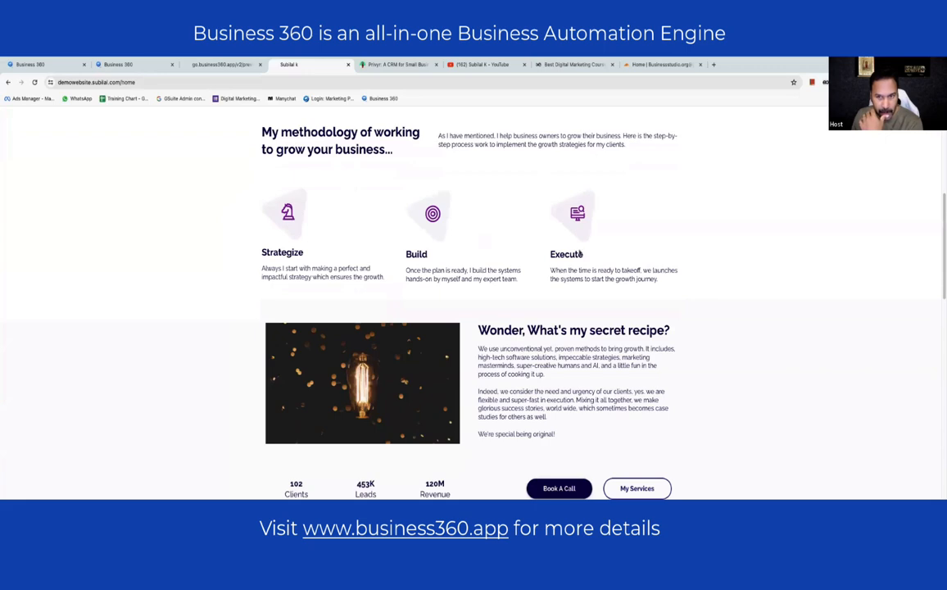
{"action": "scroll", "coordinate": [589, 285], "scroll_direction": "down", "scroll_amount": 1}
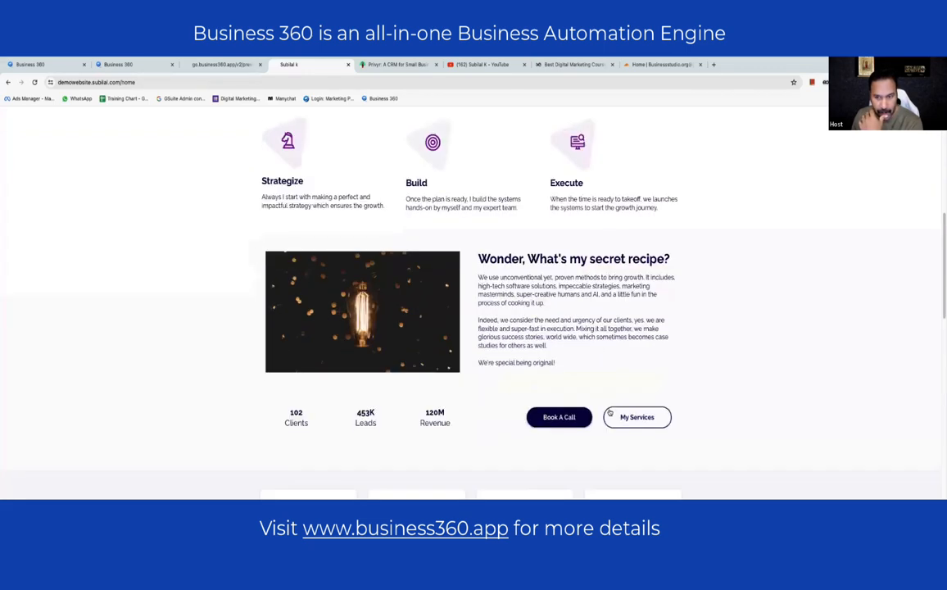
{"action": "left_click", "coordinate": [624, 414]}
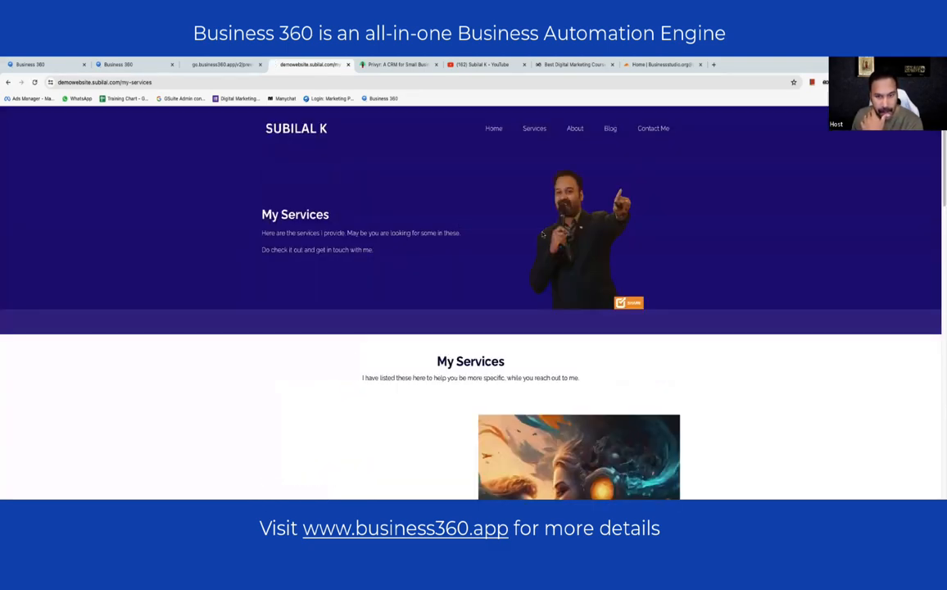
{"action": "scroll", "coordinate": [571, 215], "scroll_direction": "down", "scroll_amount": 5}
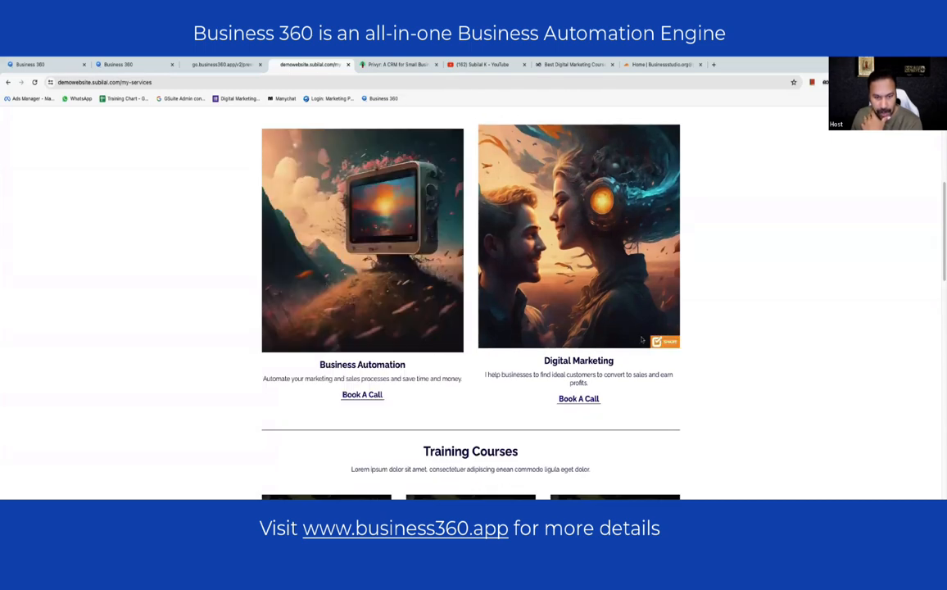
{"action": "scroll", "coordinate": [642, 339], "scroll_direction": "down", "scroll_amount": 3}
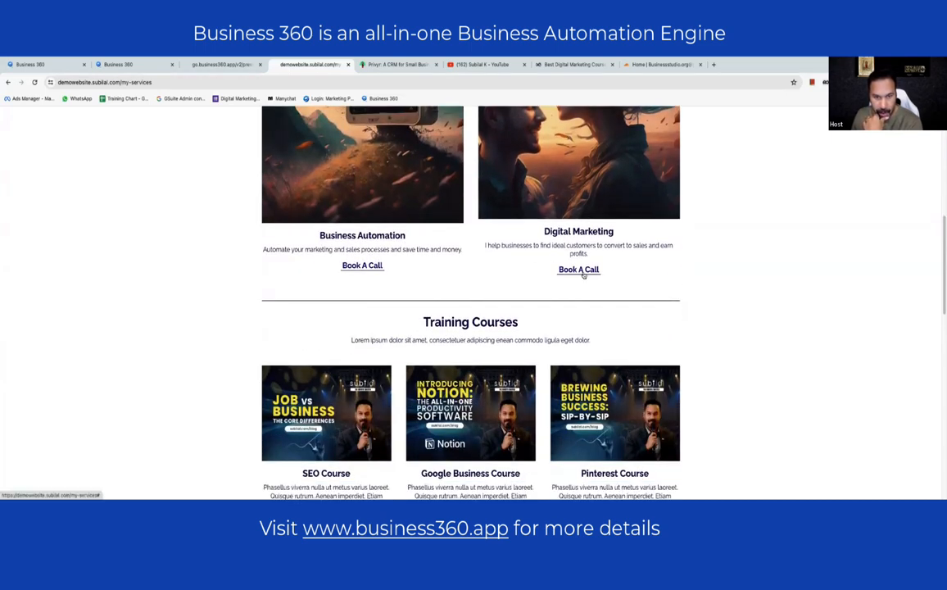
{"action": "scroll", "coordinate": [498, 219], "scroll_direction": "down", "scroll_amount": 5}
{"action": "scroll", "coordinate": [498, 219], "scroll_direction": "down", "scroll_amount": 8}
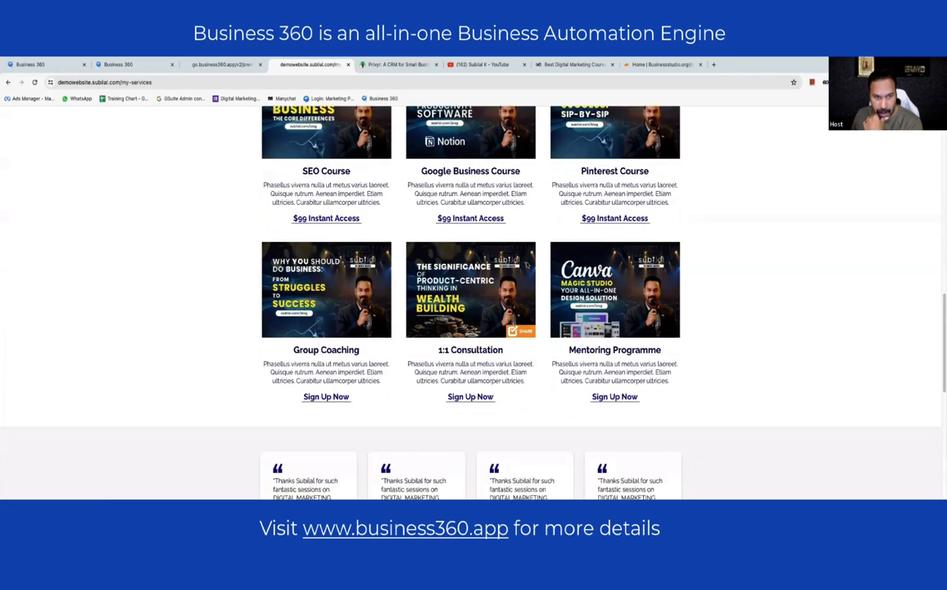
{"action": "scroll", "coordinate": [505, 327], "scroll_direction": "up", "scroll_amount": 3}
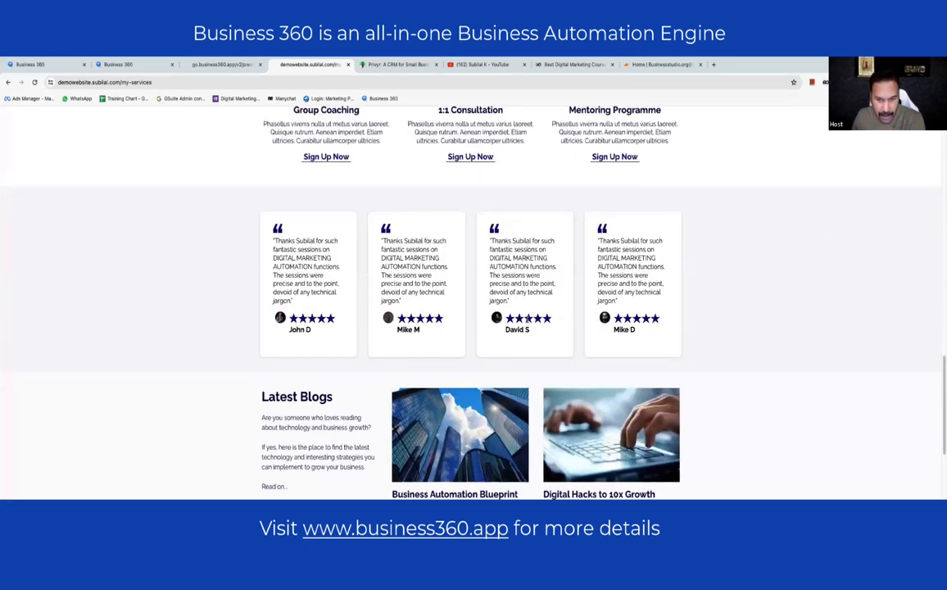
{"action": "scroll", "coordinate": [528, 321], "scroll_direction": "down", "scroll_amount": 2}
{"action": "scroll", "coordinate": [524, 323], "scroll_direction": "down", "scroll_amount": 2}
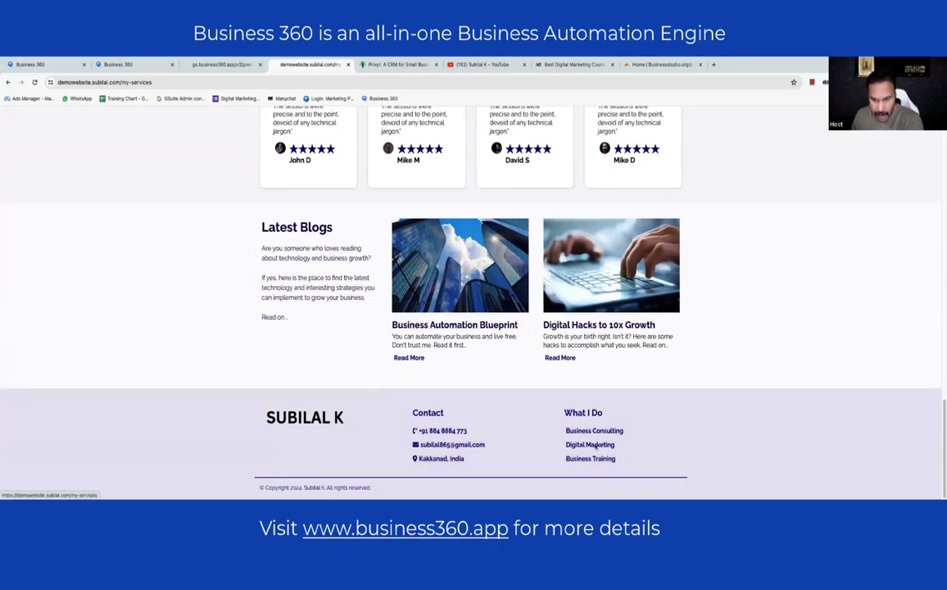
{"action": "scroll", "coordinate": [545, 359], "scroll_direction": "up", "scroll_amount": 4}
{"action": "scroll", "coordinate": [434, 322], "scroll_direction": "up", "scroll_amount": 4}
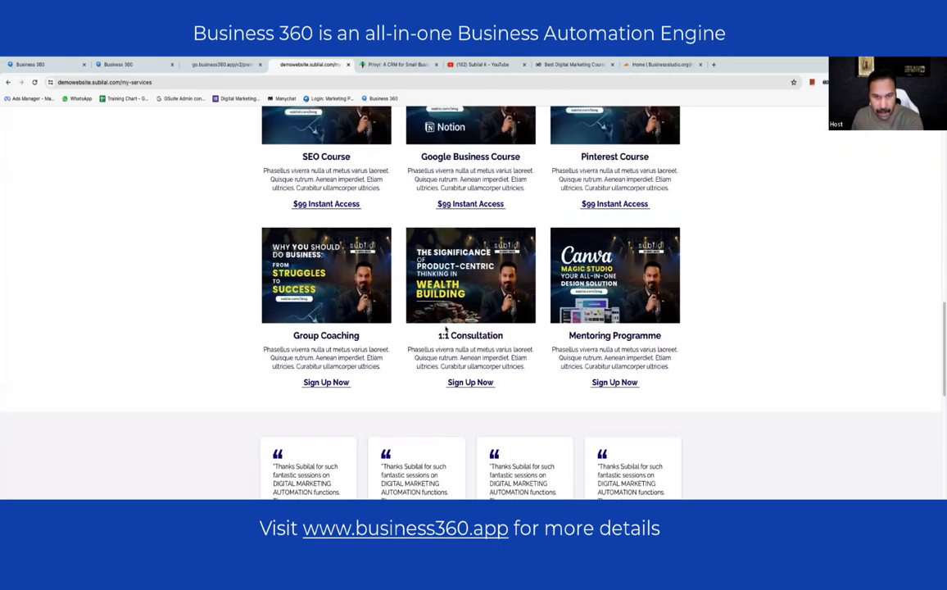
{"action": "scroll", "coordinate": [367, 276], "scroll_direction": "up", "scroll_amount": 6}
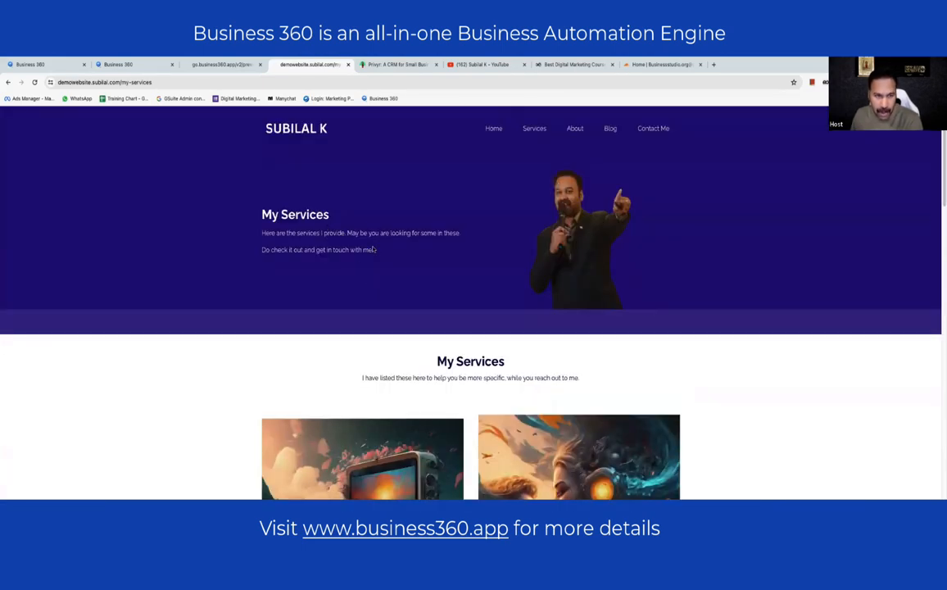
{"action": "scroll", "coordinate": [371, 248], "scroll_direction": "down", "scroll_amount": 8}
{"action": "scroll", "coordinate": [375, 254], "scroll_direction": "up", "scroll_amount": 3}
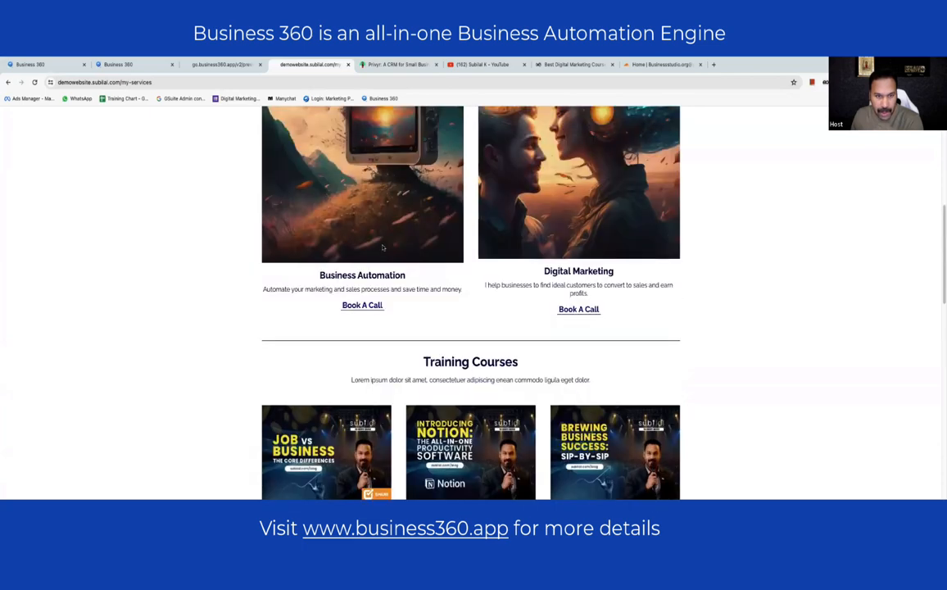
{"action": "scroll", "coordinate": [374, 262], "scroll_direction": "down", "scroll_amount": 3}
{"action": "scroll", "coordinate": [373, 273], "scroll_direction": "up", "scroll_amount": 8}
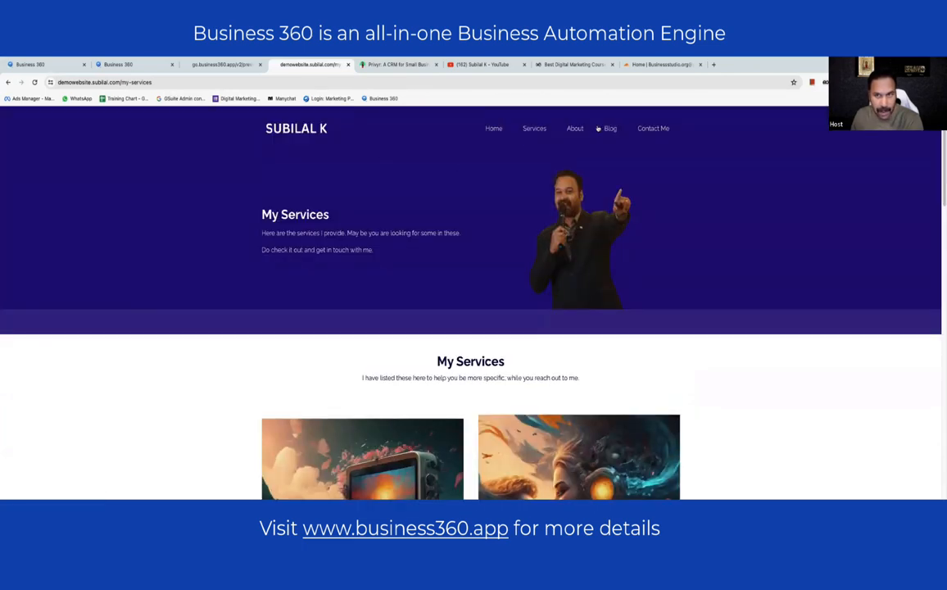
- Open the live Contact Me page, copy its web address, and return to the page builder
{"action": "left_click", "coordinate": [651, 129]}
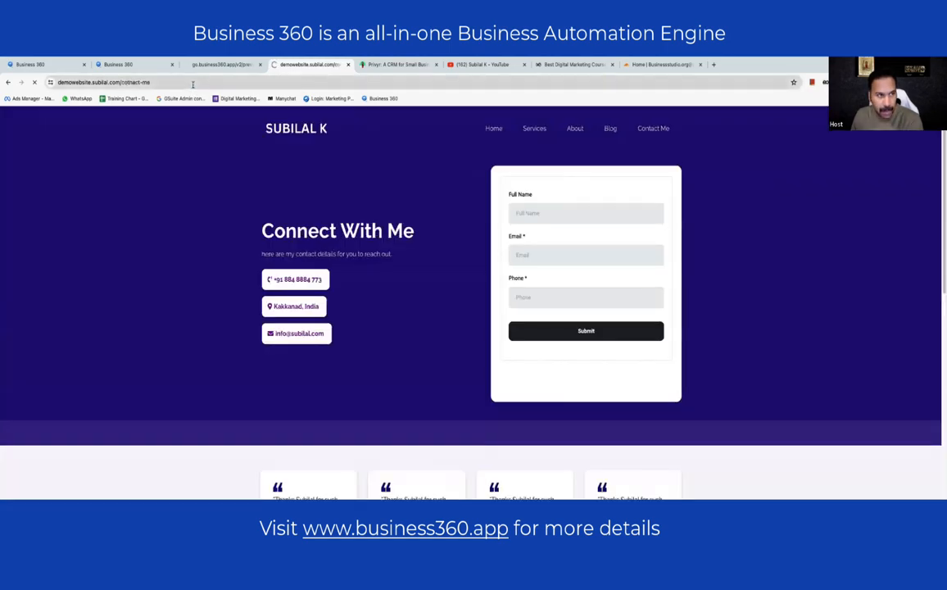
{"action": "left_click", "coordinate": [193, 84]}
{"action": "key", "text": "ctrl+c"}
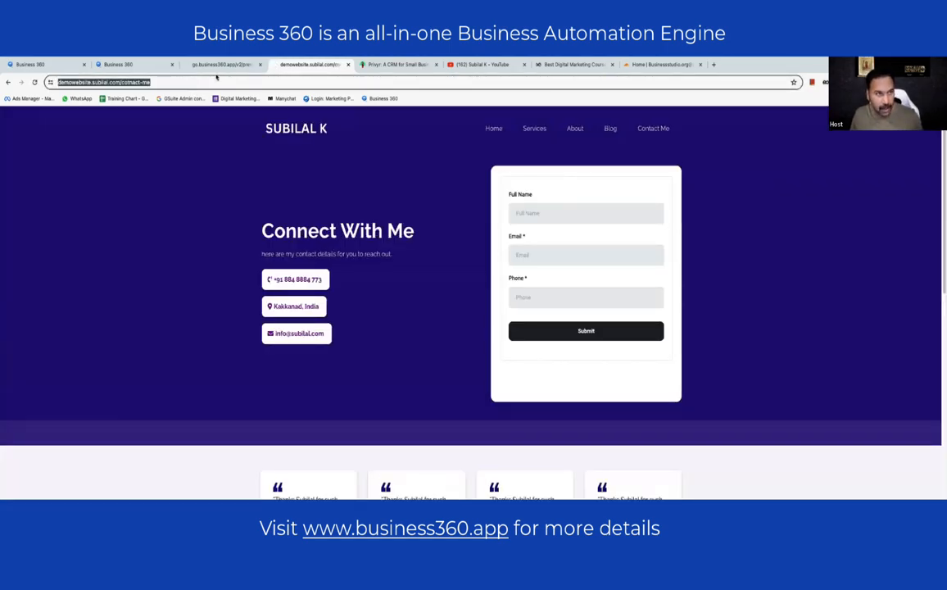
{"action": "left_click", "coordinate": [220, 64]}
{"action": "scroll", "coordinate": [452, 278], "scroll_direction": "up", "scroll_amount": 5}
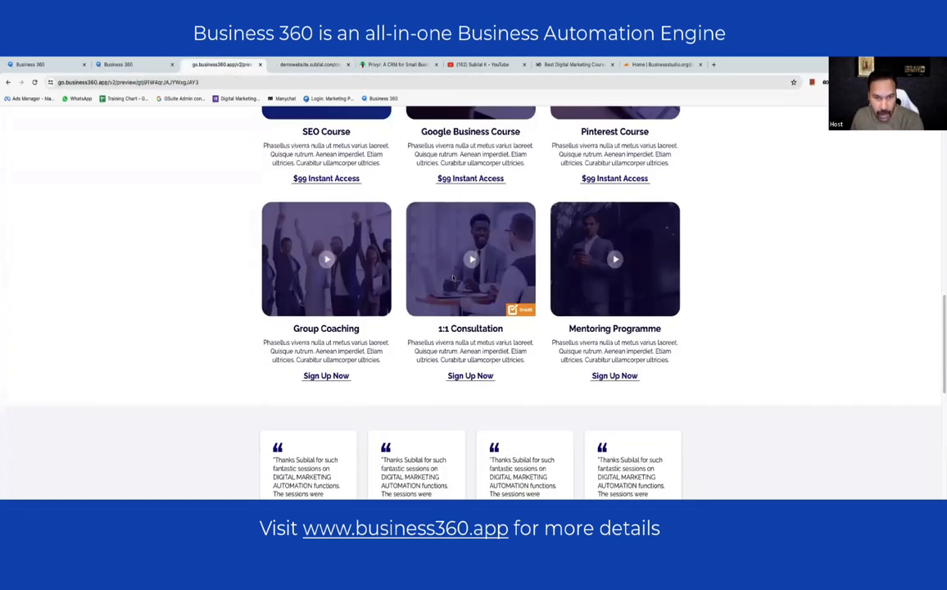
{"action": "scroll", "coordinate": [453, 279], "scroll_direction": "up", "scroll_amount": 6}
{"action": "left_click", "coordinate": [123, 63]}
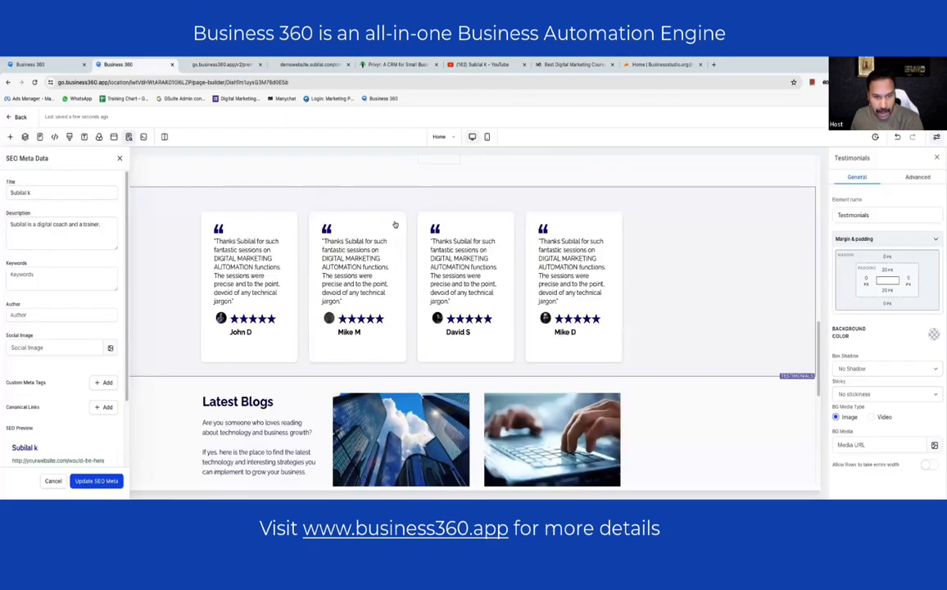
- Pick My Services from the builder's pages list to edit it
{"action": "scroll", "coordinate": [395, 225], "scroll_direction": "down", "scroll_amount": 5}
{"action": "scroll", "coordinate": [397, 220], "scroll_direction": "up", "scroll_amount": 8}
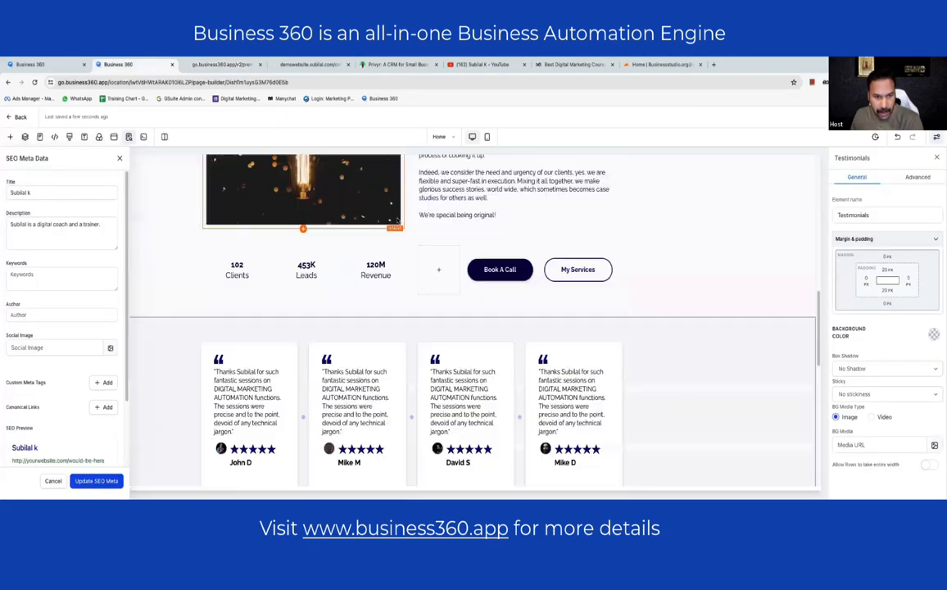
{"action": "scroll", "coordinate": [397, 219], "scroll_direction": "up", "scroll_amount": 5}
{"action": "left_click", "coordinate": [440, 137]}
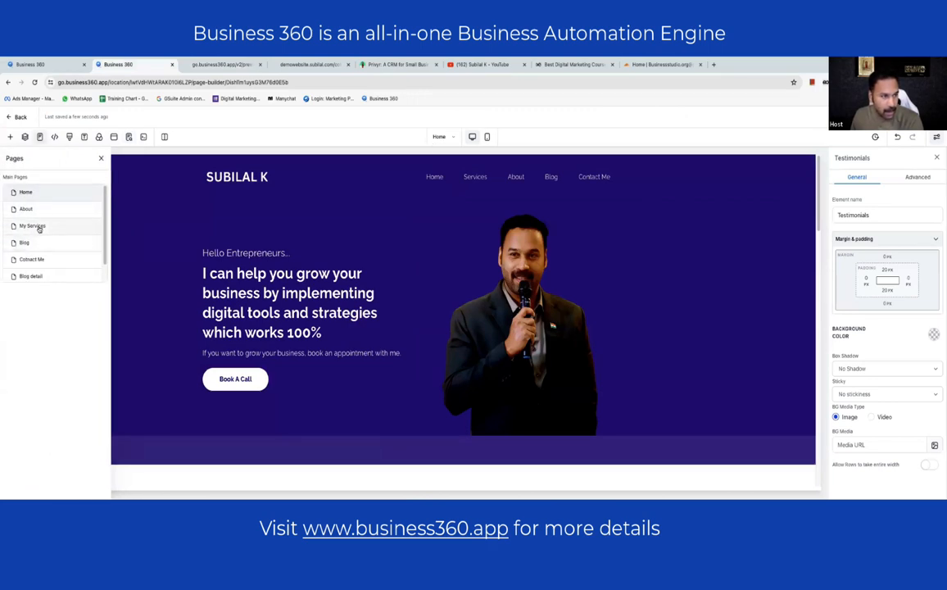
{"action": "left_click", "coordinate": [39, 228]}
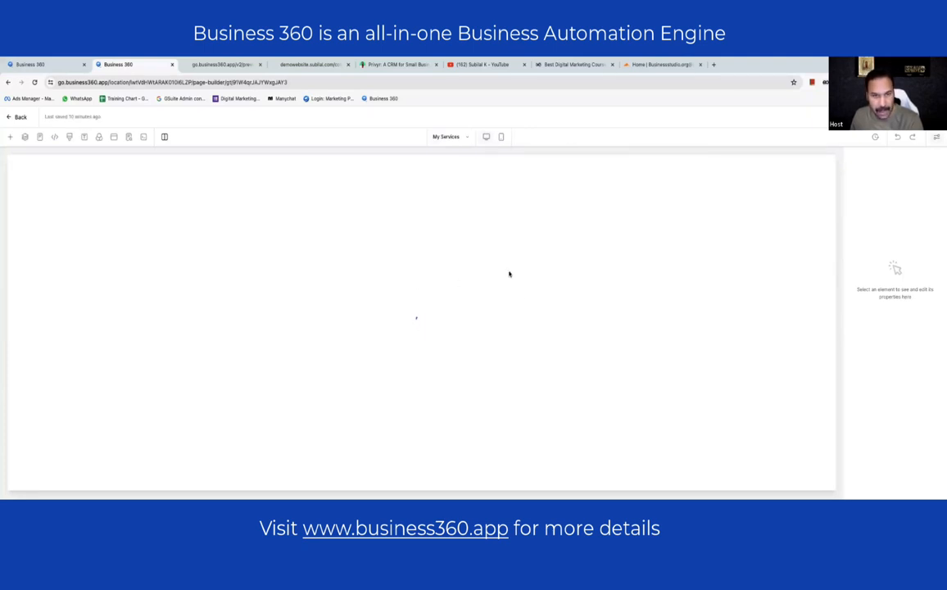
- Paste the contact page URL as the Business Automation and Digital Marketing Book A Call links, then save
{"action": "scroll", "coordinate": [317, 356], "scroll_direction": "down", "scroll_amount": 5}
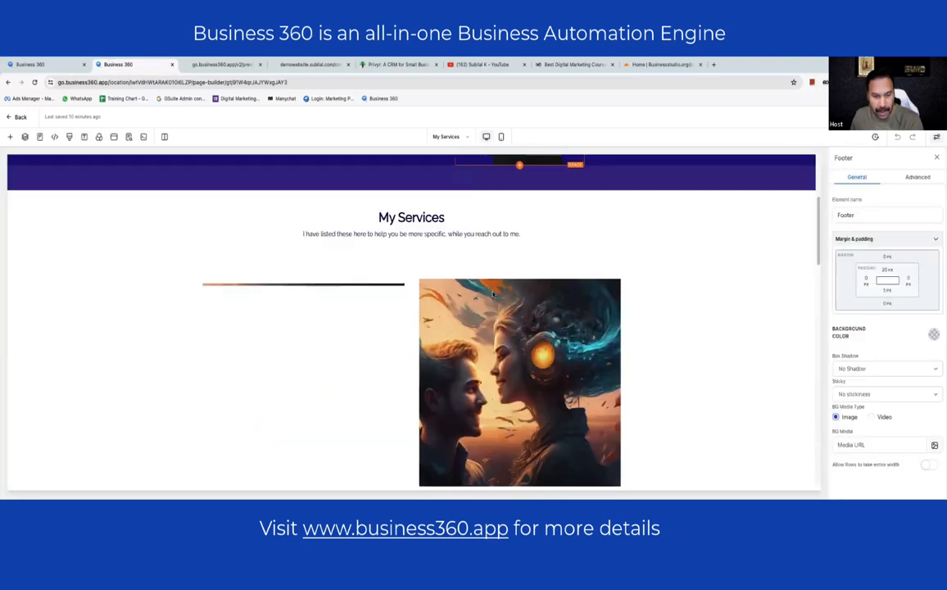
{"action": "left_click", "coordinate": [317, 357]}
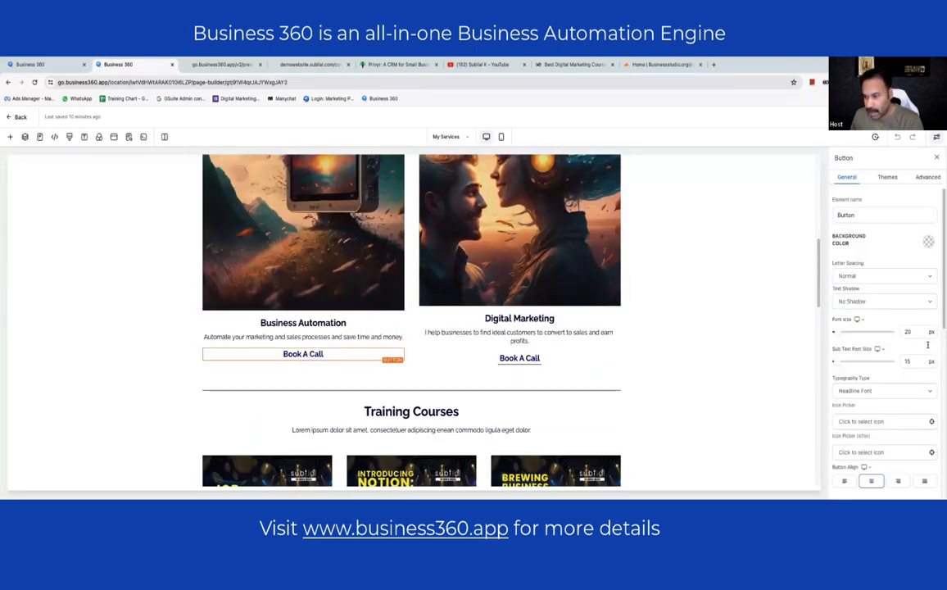
{"action": "scroll", "coordinate": [890, 331], "scroll_direction": "down", "scroll_amount": 3}
{"action": "left_click", "coordinate": [849, 439]}
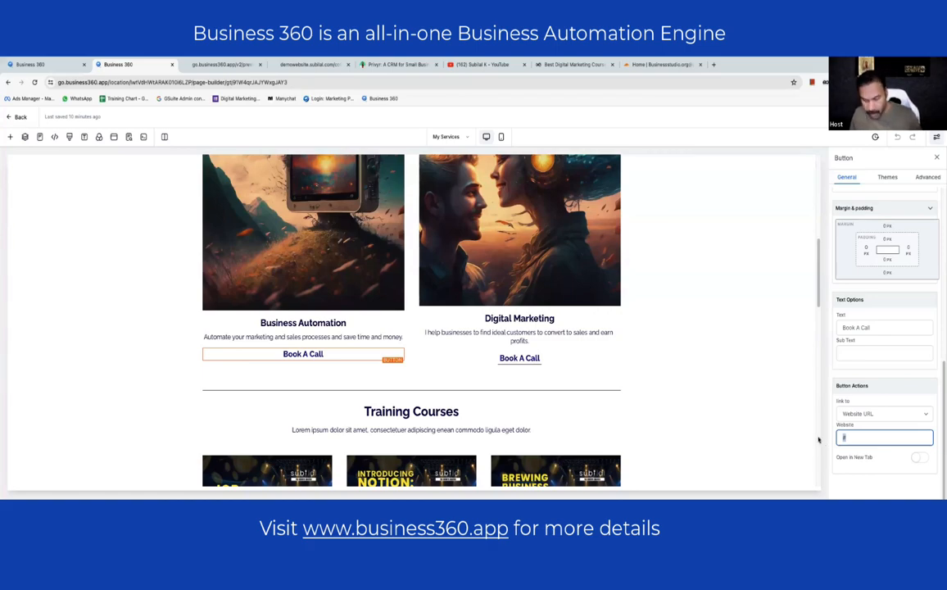
{"action": "key", "text": "ctrl+v"}
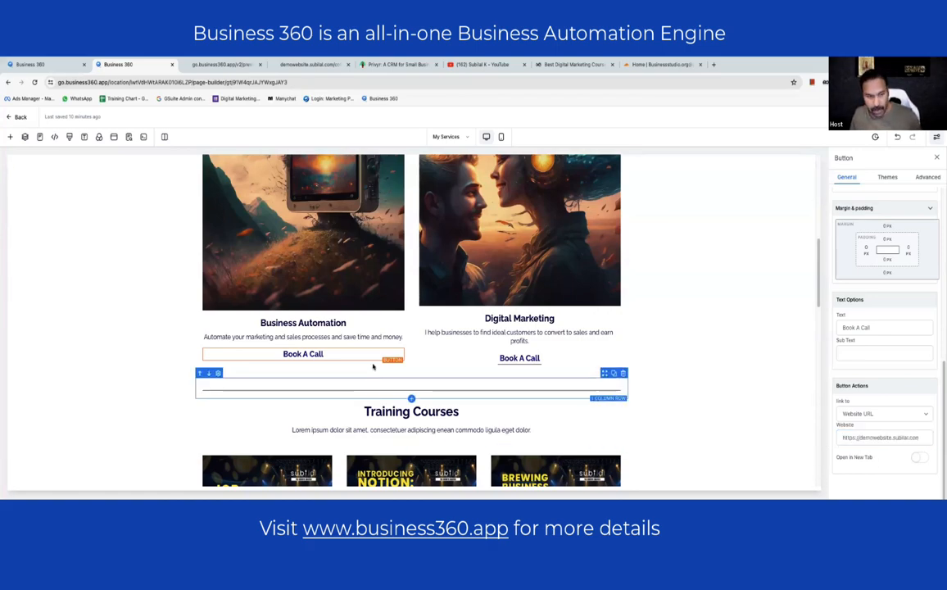
{"action": "left_click", "coordinate": [519, 358]}
{"action": "left_click", "coordinate": [848, 437]}
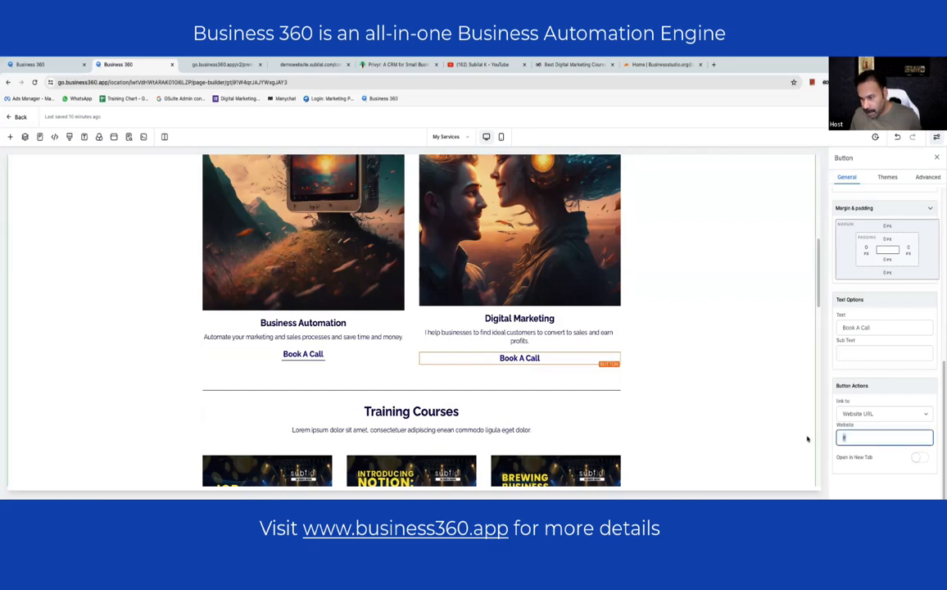
{"action": "key", "text": "ctrl+v"}
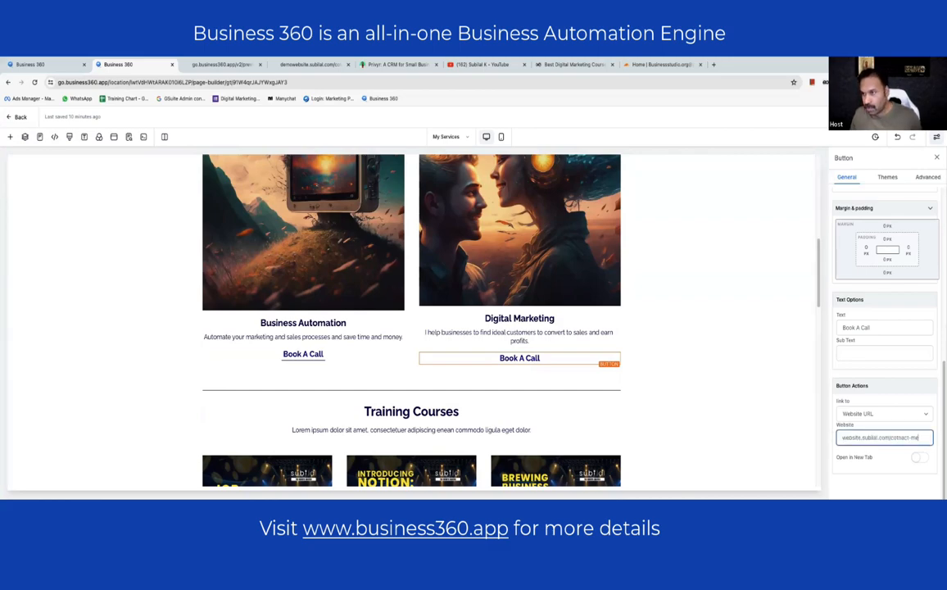
{"action": "left_click", "coordinate": [311, 64]}
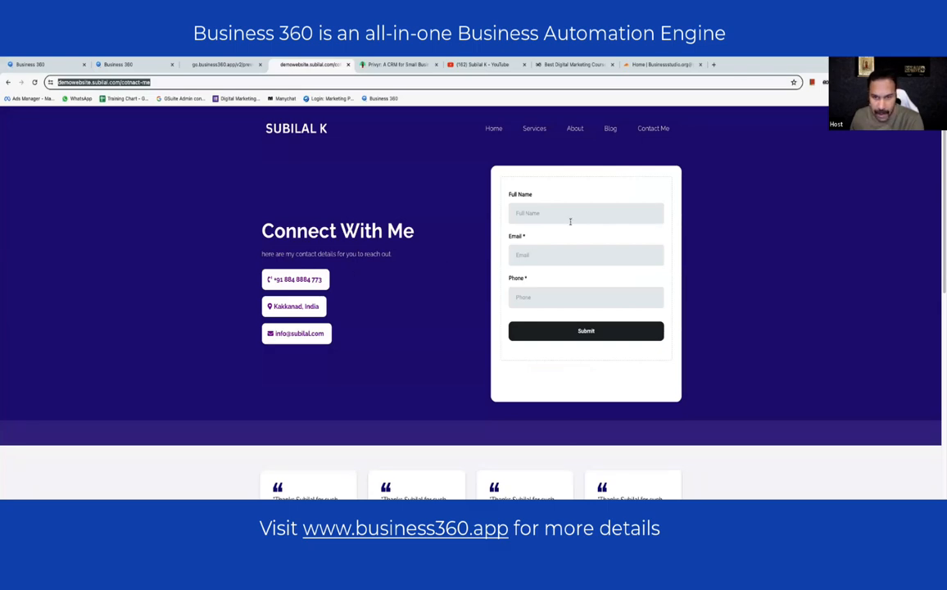
- Review the live About page, clearing an accidental About Me text selection
{"action": "scroll", "coordinate": [554, 260], "scroll_direction": "down", "scroll_amount": 3}
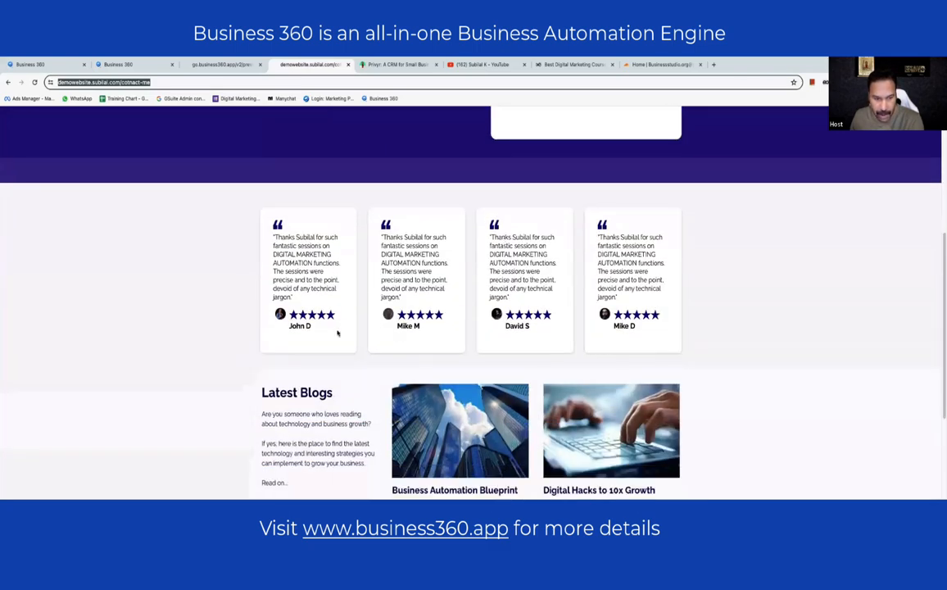
{"action": "scroll", "coordinate": [337, 332], "scroll_direction": "down", "scroll_amount": 2}
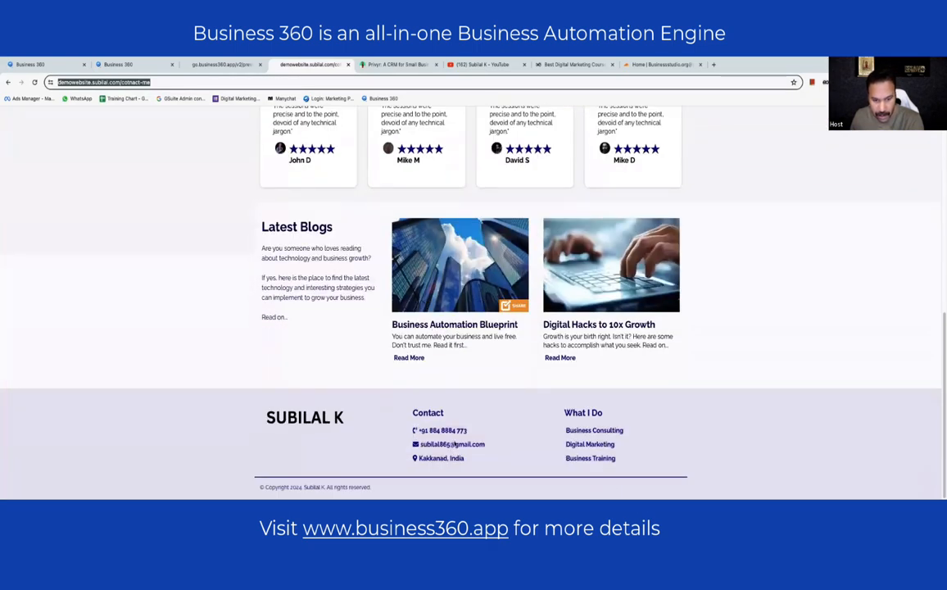
{"action": "scroll", "coordinate": [390, 340], "scroll_direction": "up", "scroll_amount": 5}
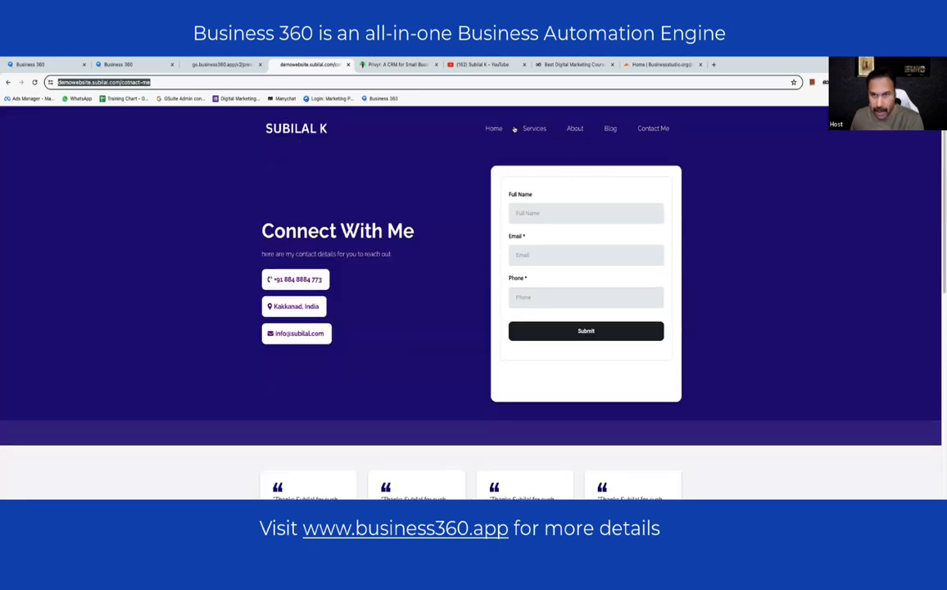
{"action": "left_click", "coordinate": [571, 131]}
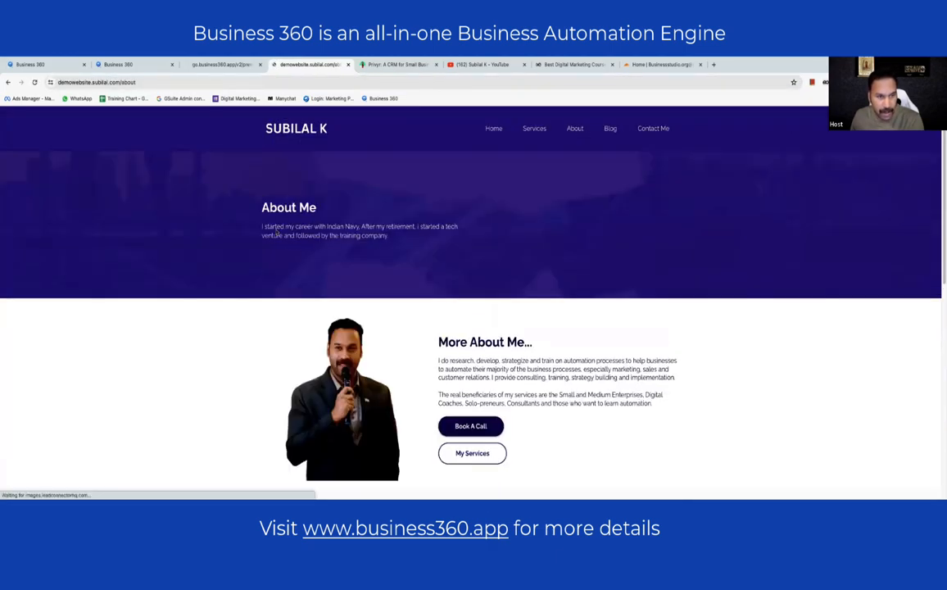
{"action": "left_click_drag", "start_coordinate": [262, 201], "coordinate": [484, 249]}
{"action": "left_click", "coordinate": [490, 275]}
{"action": "scroll", "coordinate": [497, 310], "scroll_direction": "down", "scroll_amount": 1}
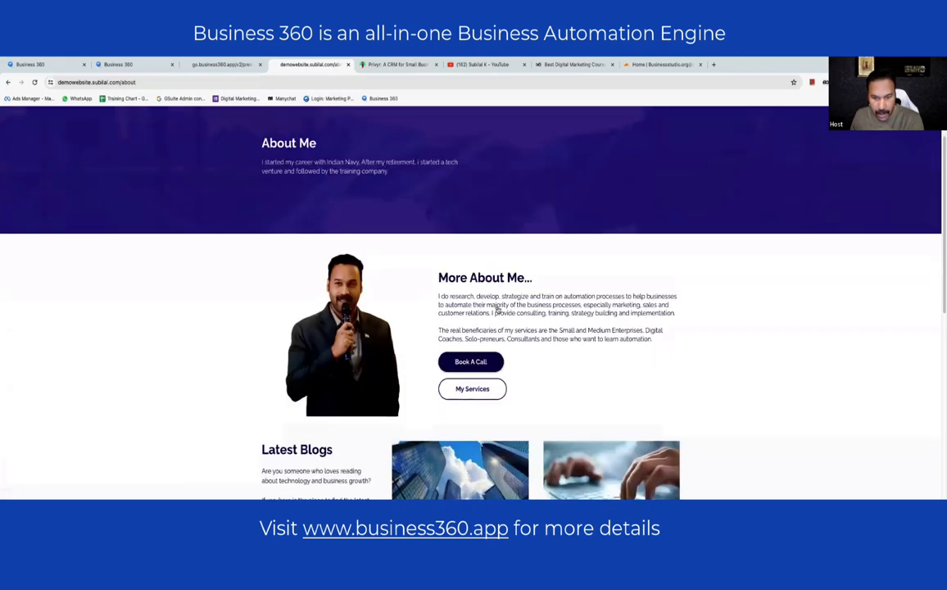
{"action": "scroll", "coordinate": [497, 310], "scroll_direction": "down", "scroll_amount": 1}
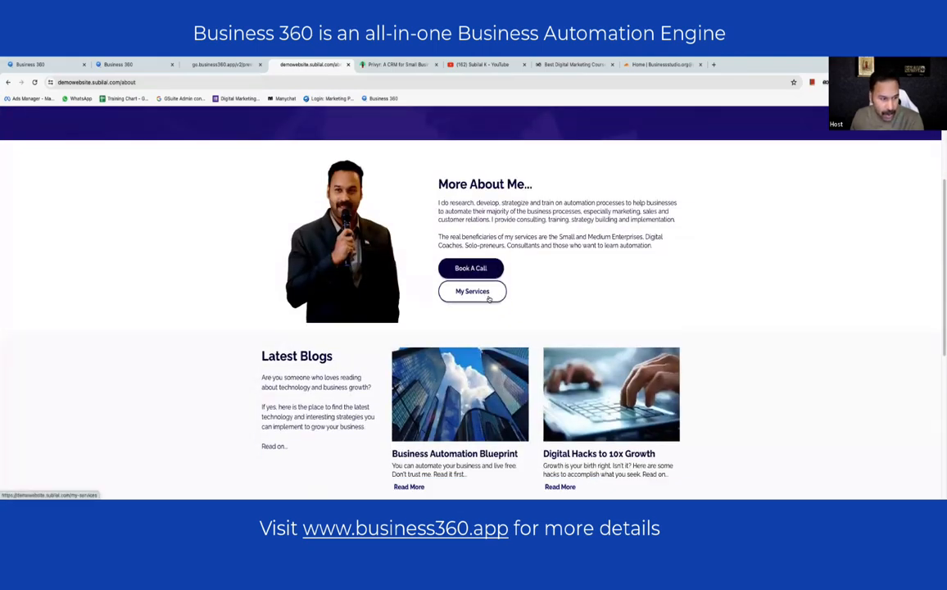
{"action": "scroll", "coordinate": [494, 298], "scroll_direction": "down", "scroll_amount": 4}
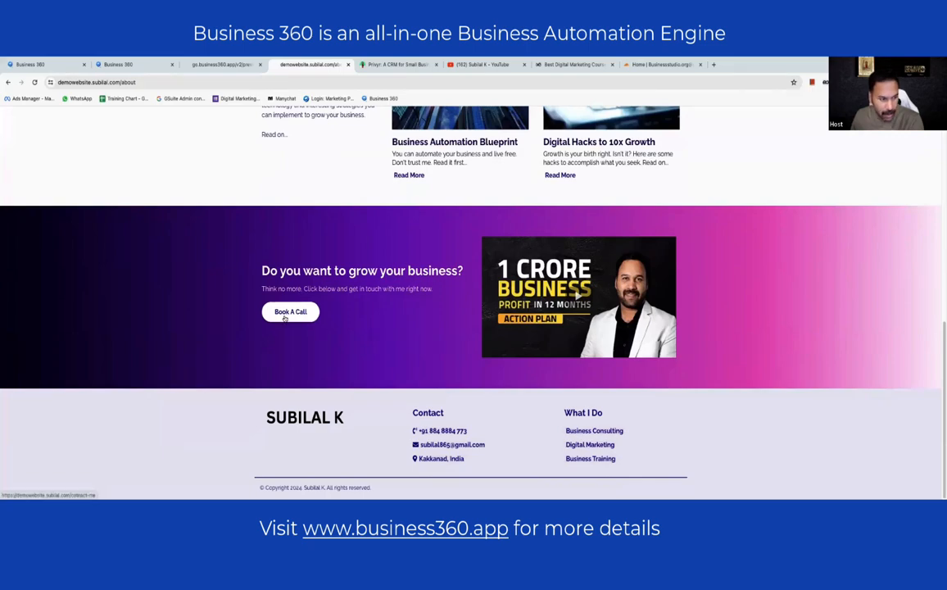
{"action": "scroll", "coordinate": [409, 271], "scroll_direction": "up", "scroll_amount": 10}
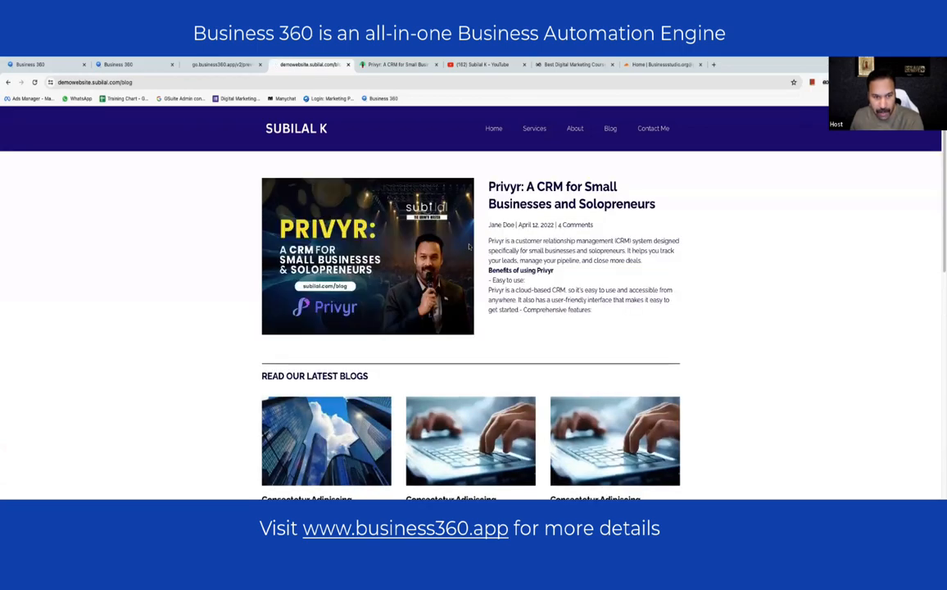
{"action": "scroll", "coordinate": [550, 233], "scroll_direction": "down", "scroll_amount": 3}
{"action": "scroll", "coordinate": [464, 373], "scroll_direction": "up", "scroll_amount": 3}
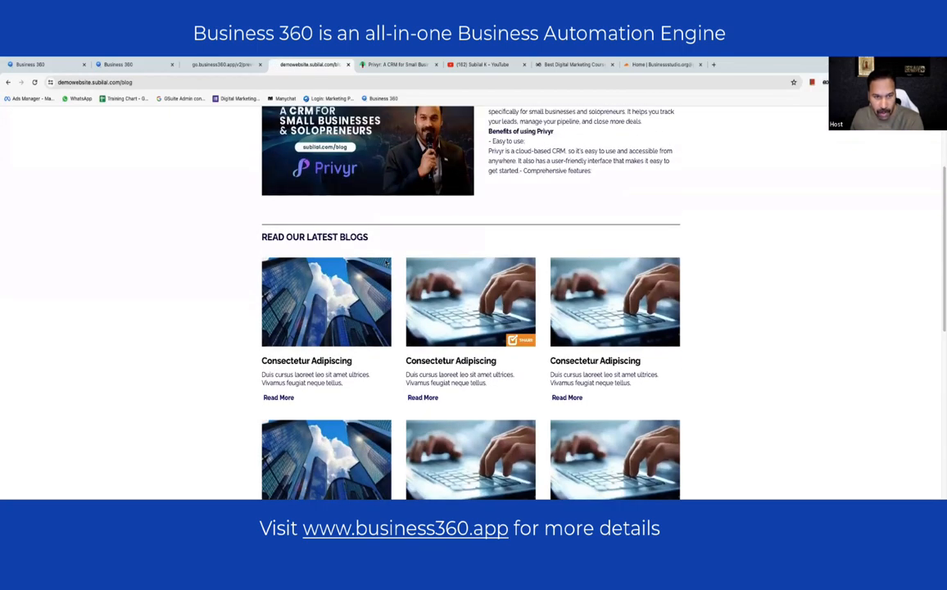
{"action": "scroll", "coordinate": [471, 344], "scroll_direction": "down", "scroll_amount": 5}
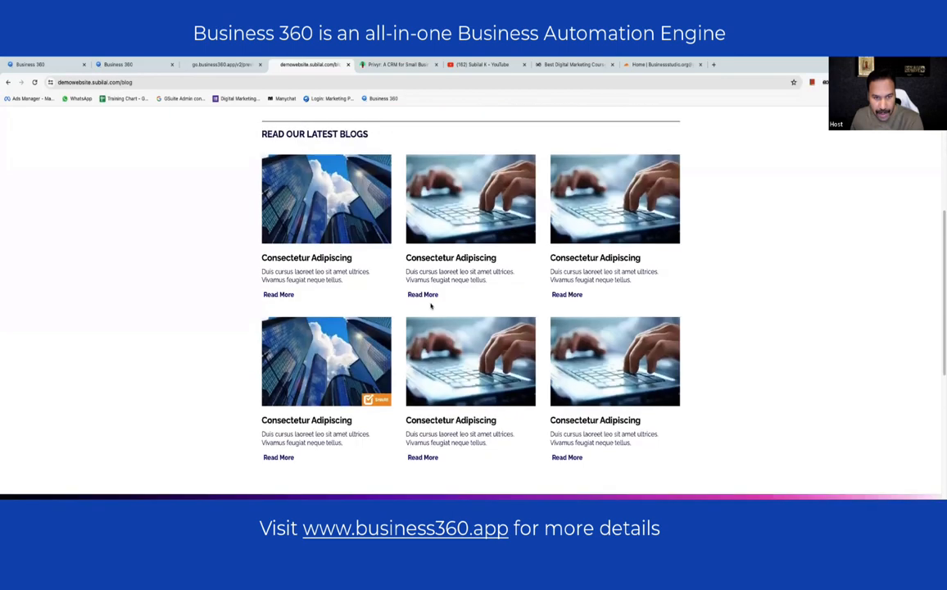
{"action": "scroll", "coordinate": [477, 309], "scroll_direction": "down", "scroll_amount": 4}
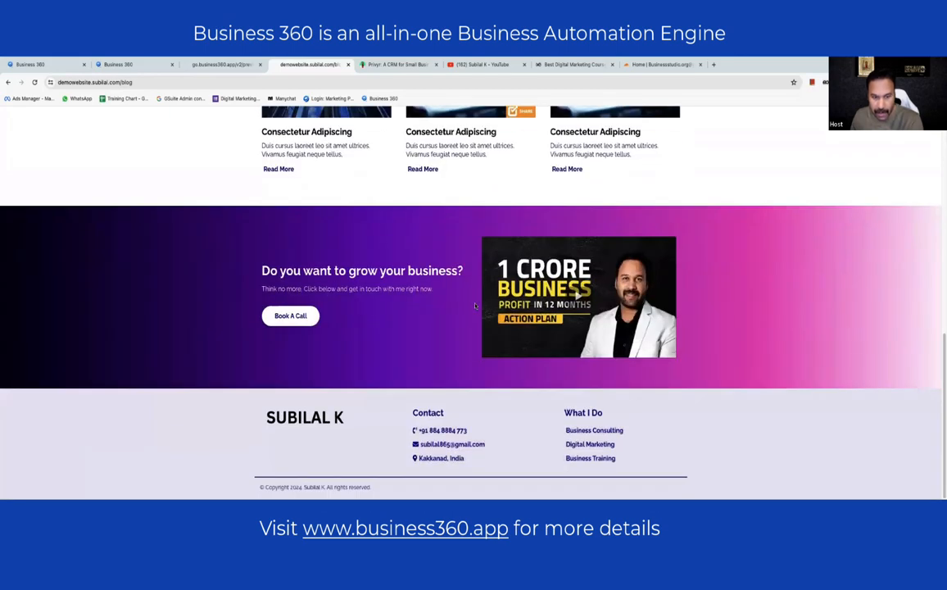
{"action": "scroll", "coordinate": [458, 286], "scroll_direction": "up", "scroll_amount": 10}
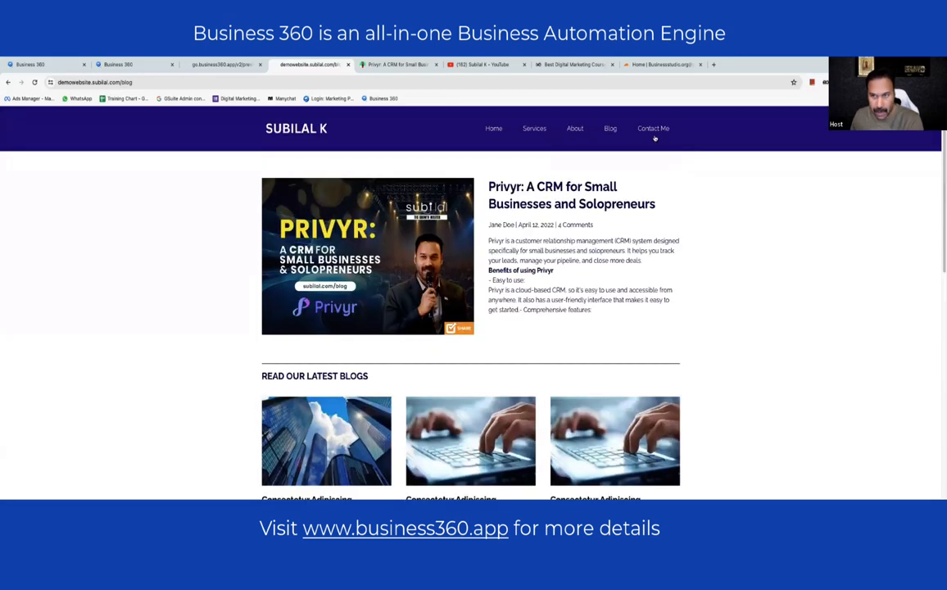
- Visit the live Contact Me page, then open and scroll the My Services page
{"action": "left_click", "coordinate": [653, 131]}
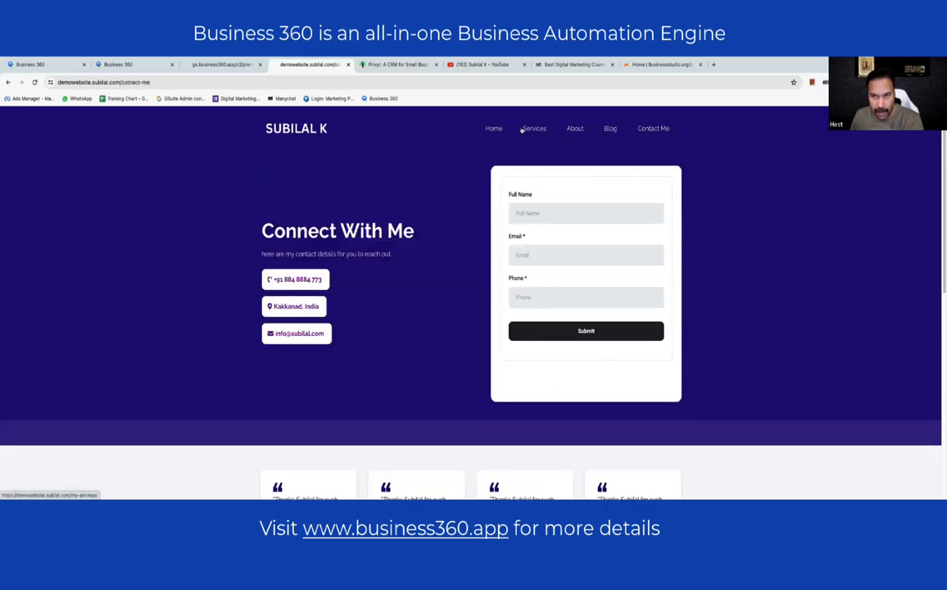
{"action": "left_click", "coordinate": [532, 130]}
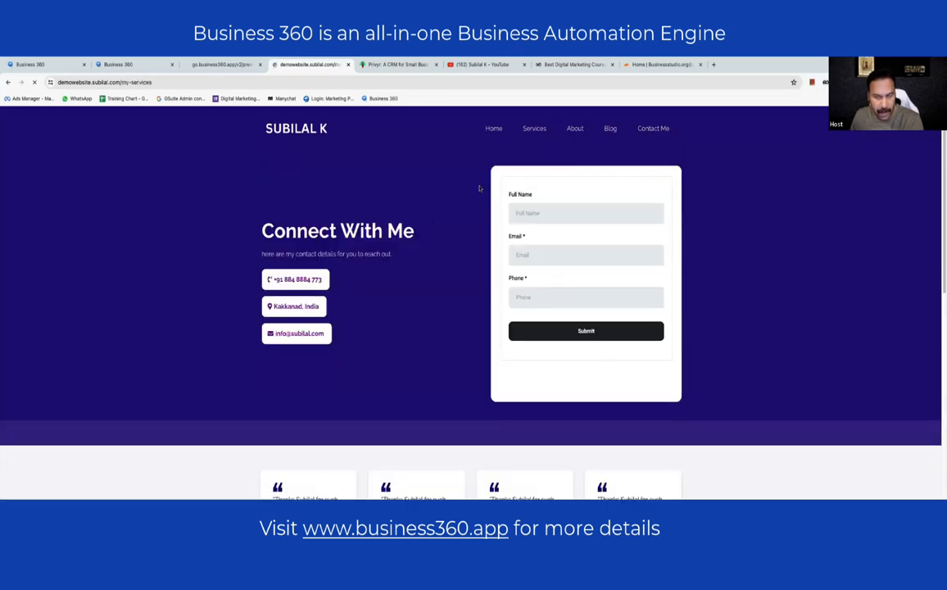
{"action": "scroll", "coordinate": [417, 244], "scroll_direction": "down", "scroll_amount": 5}
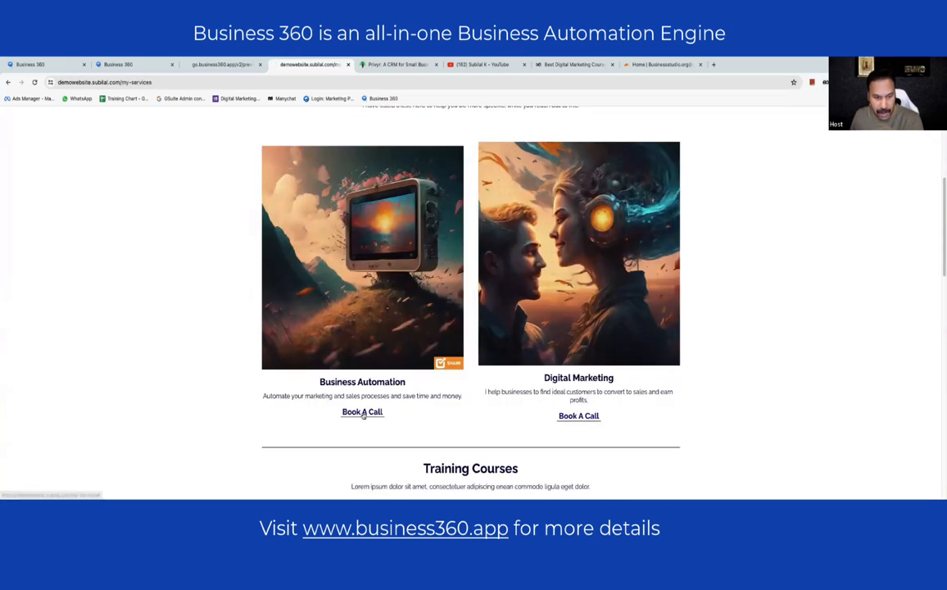
{"action": "scroll", "coordinate": [380, 437], "scroll_direction": "up", "scroll_amount": 5}
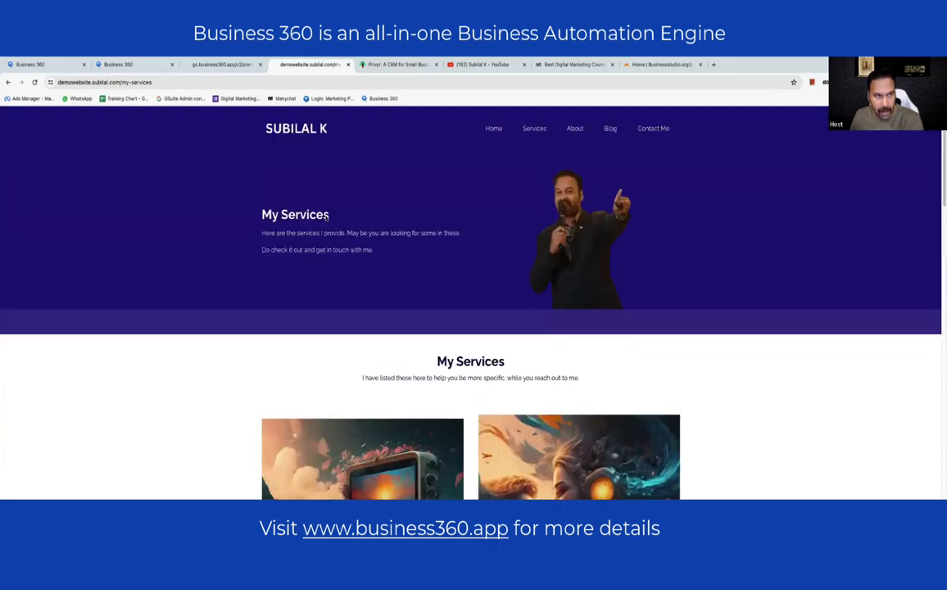
- Compare the builder and live tabs, ending on the live My Services page
{"action": "left_click", "coordinate": [204, 64]}
{"action": "left_click", "coordinate": [121, 64]}
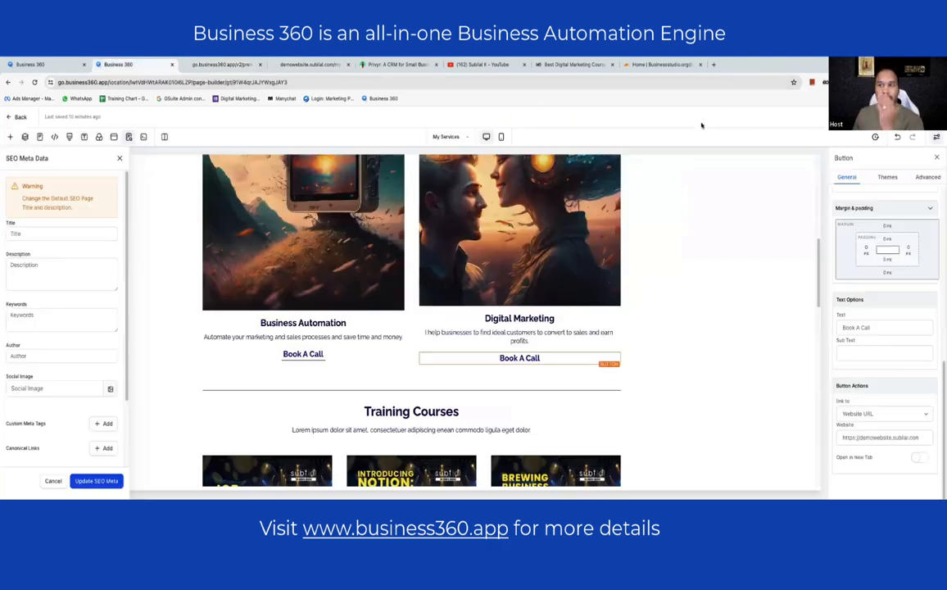
{"action": "left_click", "coordinate": [221, 64]}
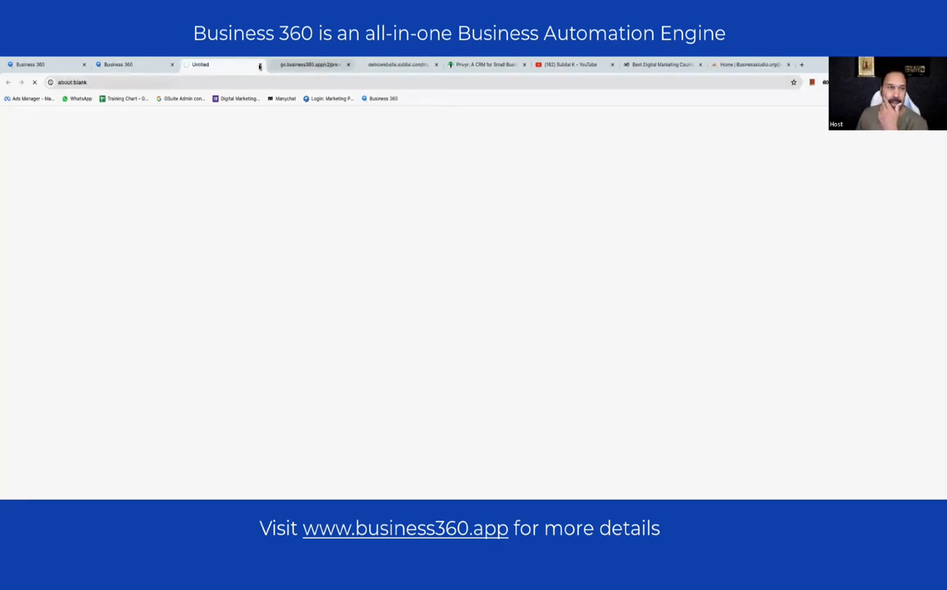
{"action": "left_click", "coordinate": [118, 64]}
{"action": "left_click", "coordinate": [311, 64]}
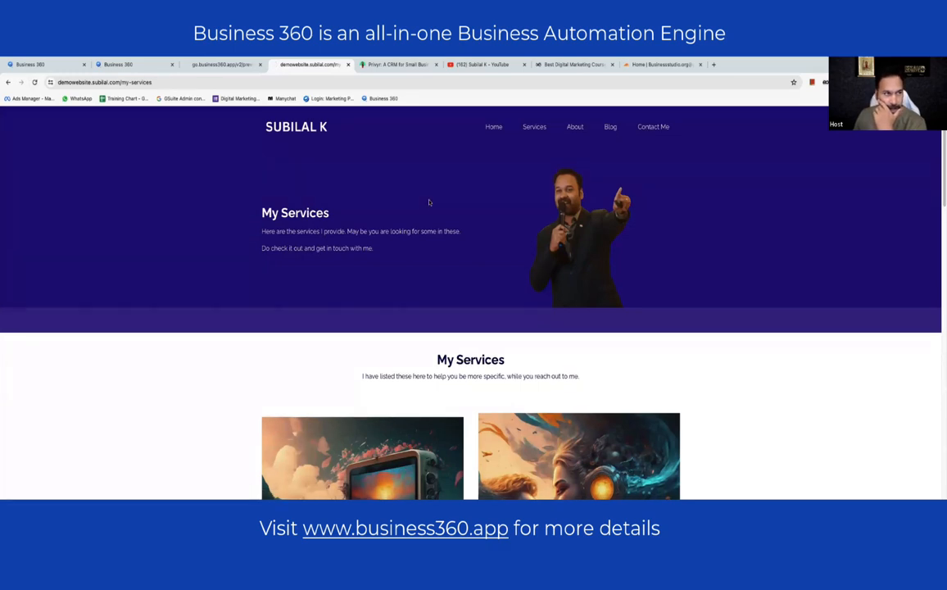
{"action": "scroll", "coordinate": [429, 204], "scroll_direction": "down", "scroll_amount": 4}
{"action": "scroll", "coordinate": [410, 230], "scroll_direction": "up", "scroll_amount": 4}
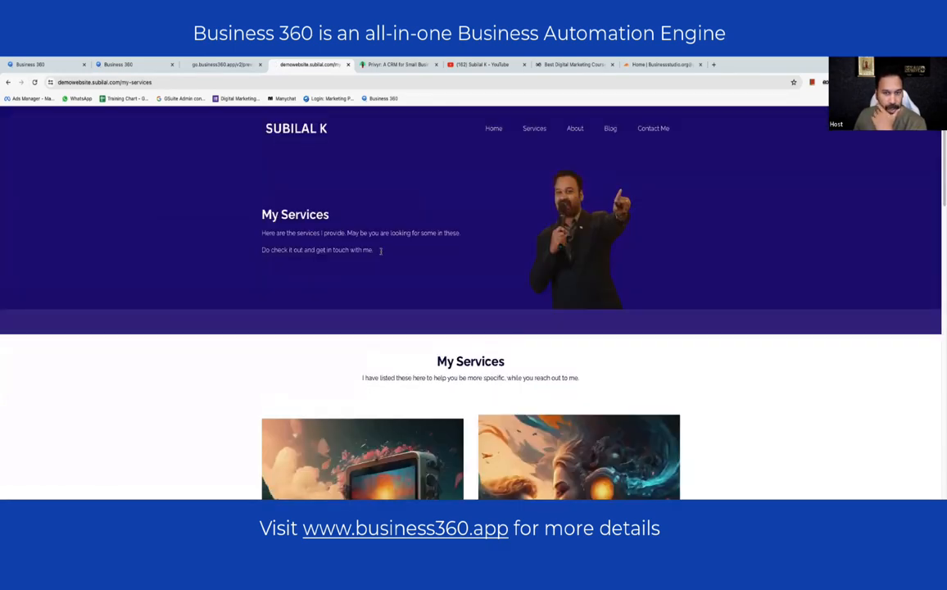
{"action": "left_click", "coordinate": [135, 64]}
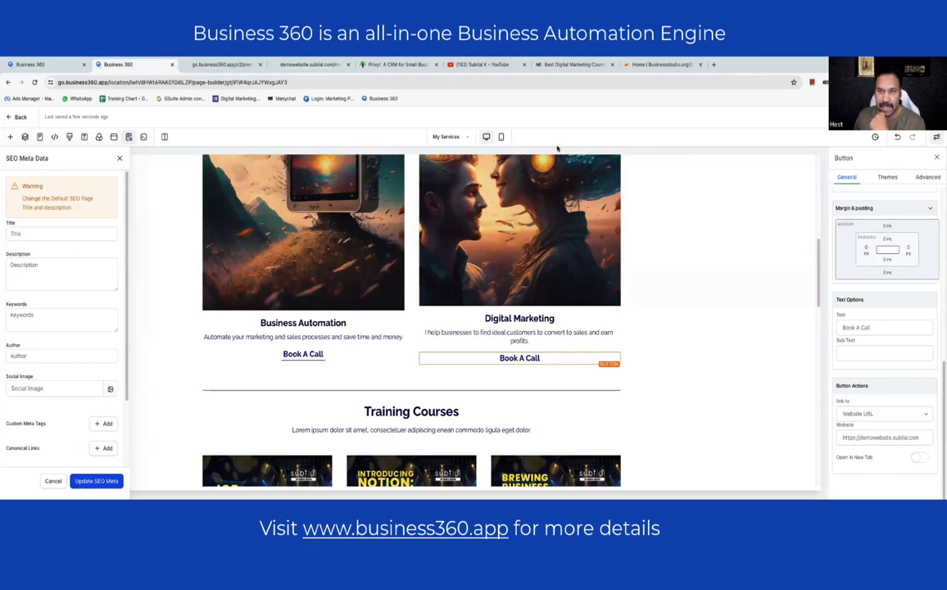
{"action": "left_click", "coordinate": [288, 67]}
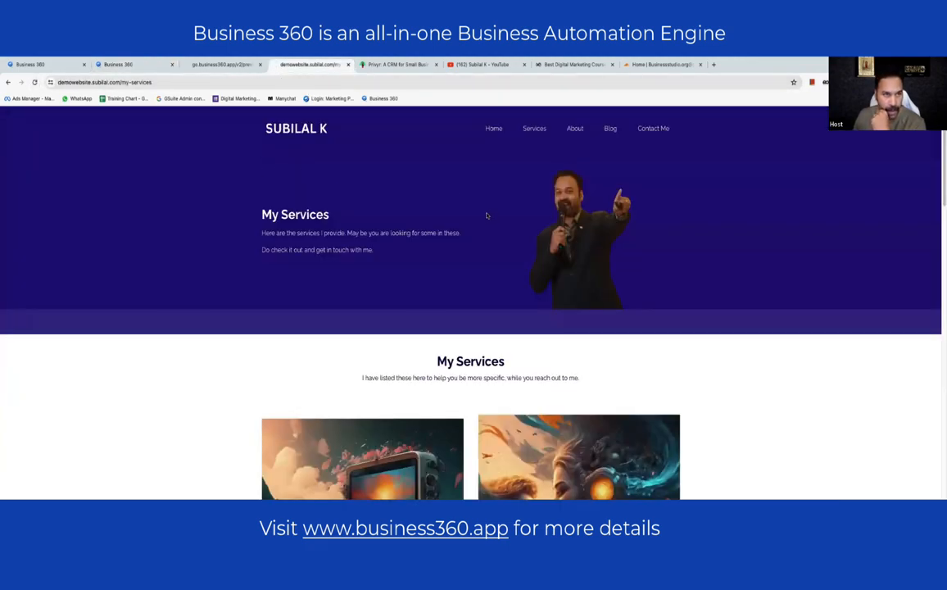
{"action": "scroll", "coordinate": [486, 215], "scroll_direction": "down", "scroll_amount": 5}
- Check both service Book A Call buttons open Connect With Me, then return to the builder
{"action": "left_click", "coordinate": [360, 276]}
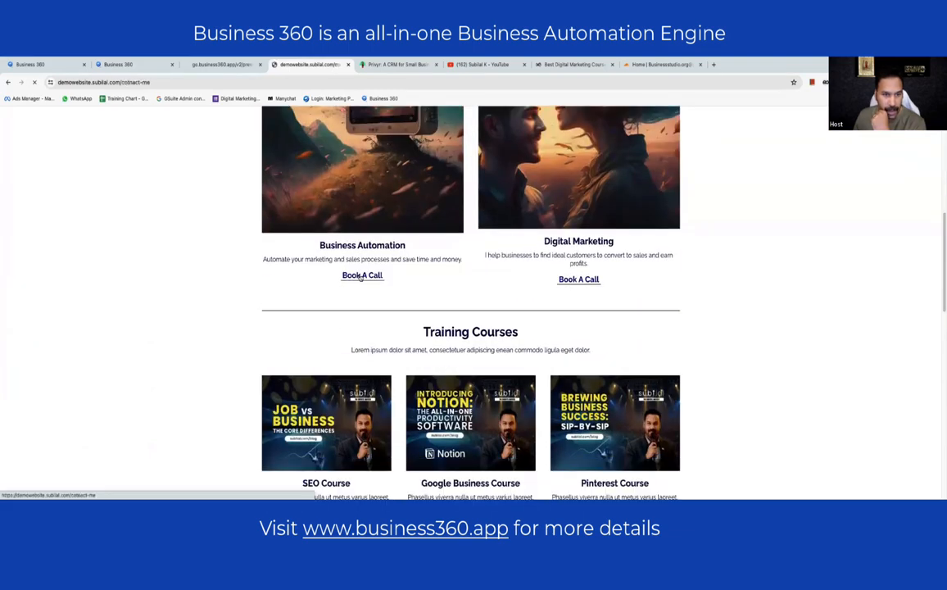
{"action": "left_click", "coordinate": [8, 83]}
{"action": "scroll", "coordinate": [528, 277], "scroll_direction": "down", "scroll_amount": 2}
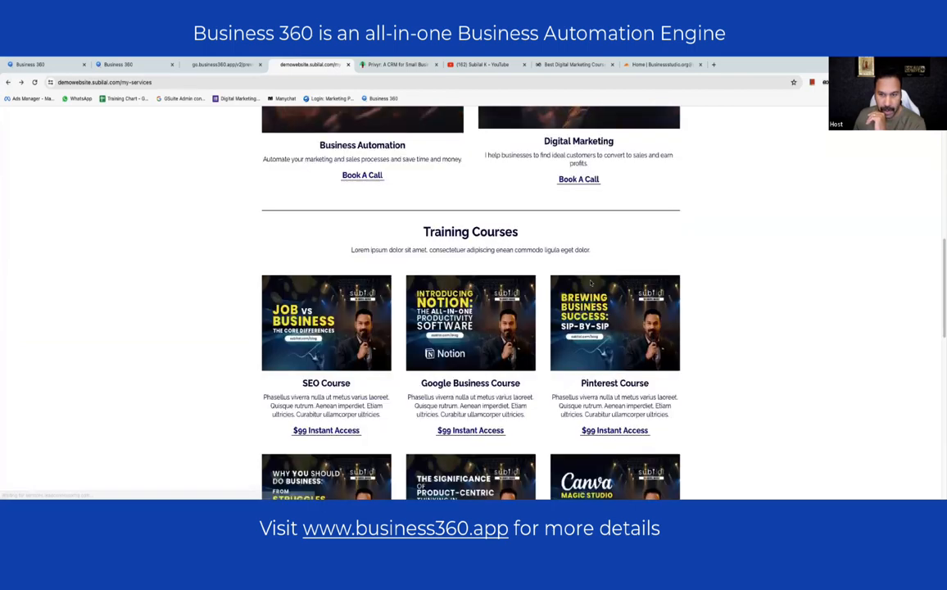
{"action": "scroll", "coordinate": [574, 276], "scroll_direction": "up", "scroll_amount": 2}
{"action": "left_click", "coordinate": [590, 275]}
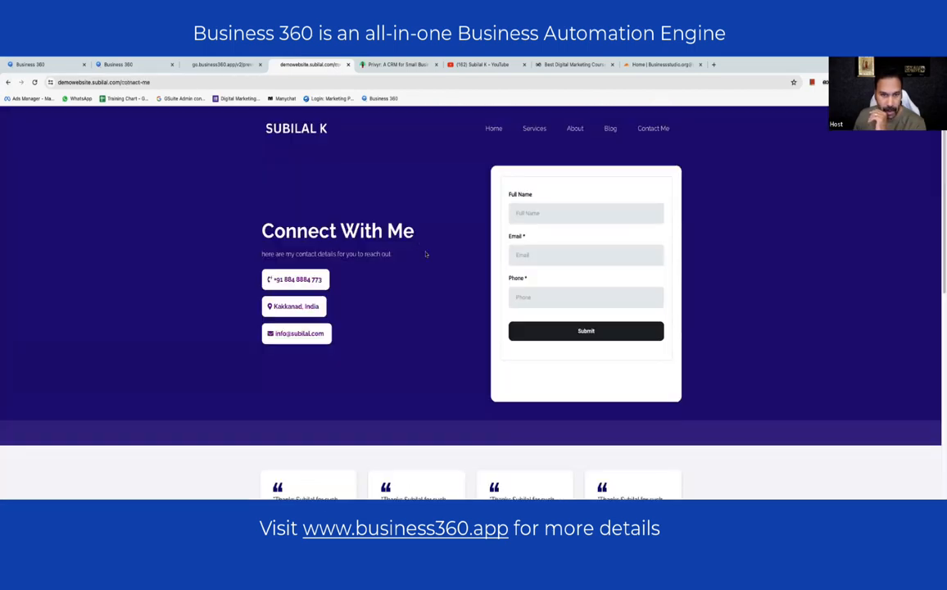
{"action": "left_click", "coordinate": [493, 129]}
{"action": "scroll", "coordinate": [364, 261], "scroll_direction": "down", "scroll_amount": 15}
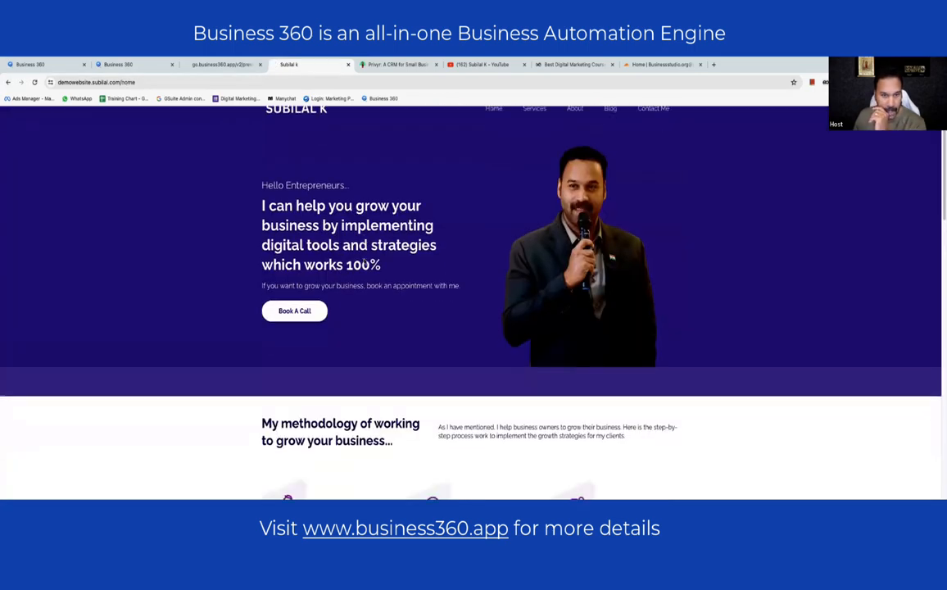
{"action": "scroll", "coordinate": [473, 295], "scroll_direction": "up", "scroll_amount": 10}
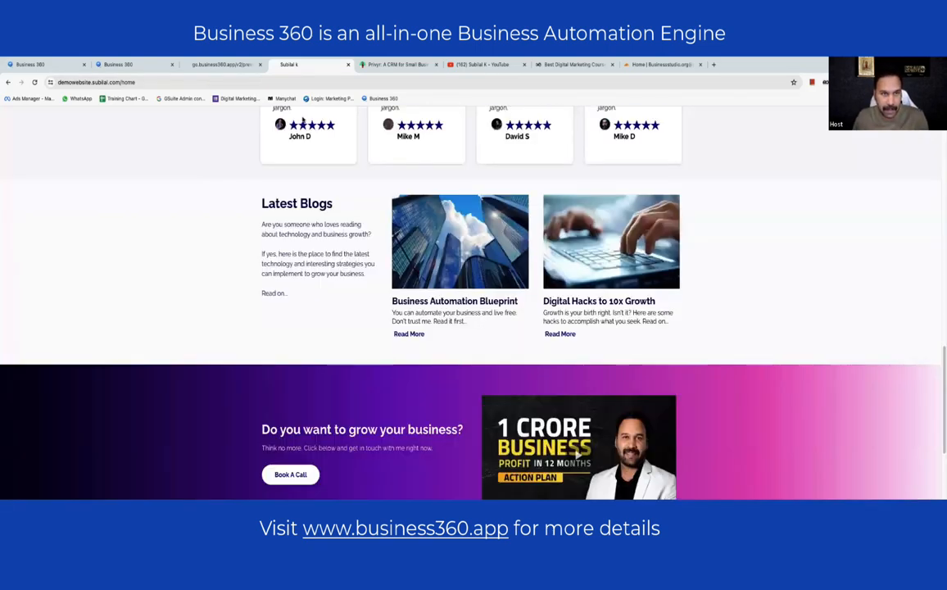
{"action": "left_click", "coordinate": [221, 64]}
{"action": "left_click", "coordinate": [118, 64]}
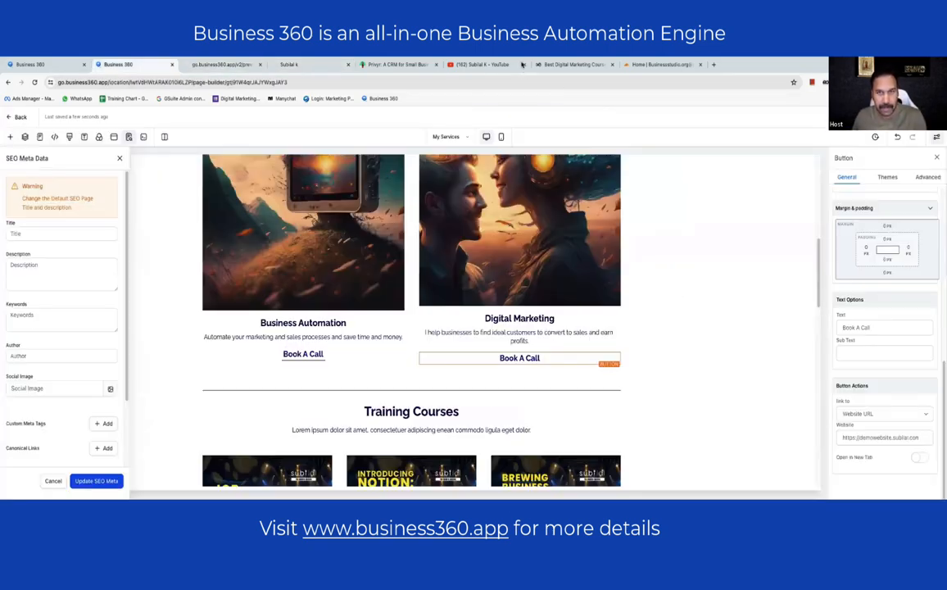